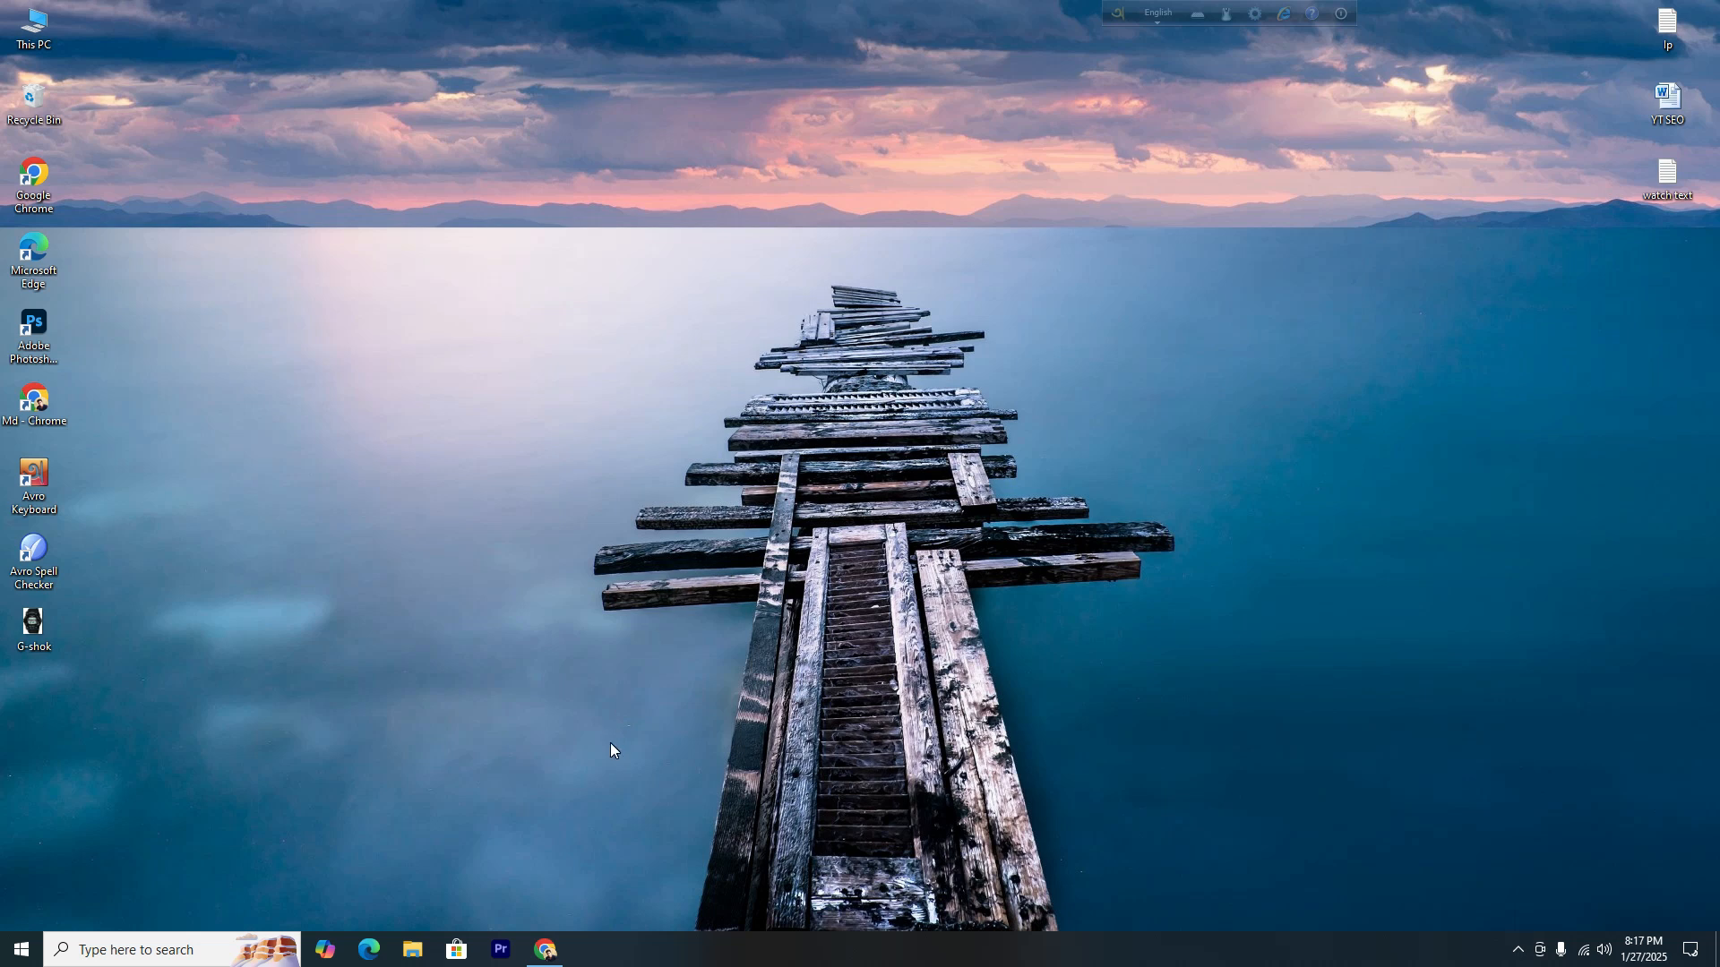
# Bring up the Chrome browser, open Canva from the Google search results, and open the recent G-shock Instagram Post design.
pyautogui.moveTo(544, 950)
pyautogui.click(546, 865)
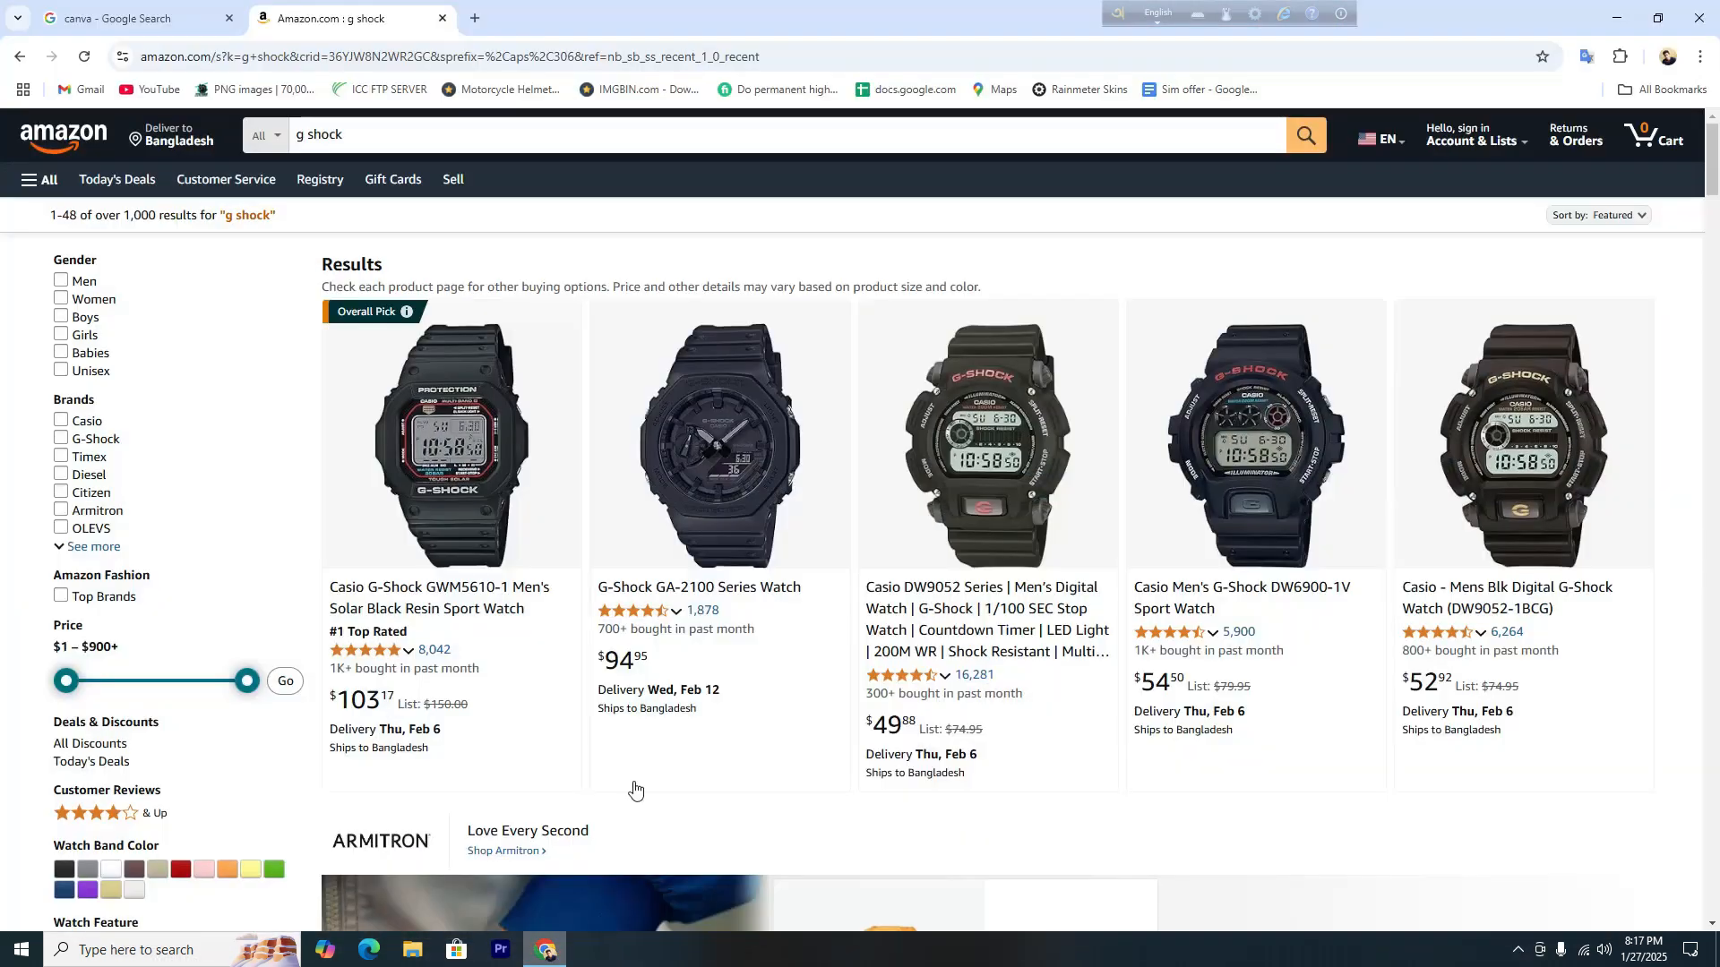
pyautogui.click(134, 18)
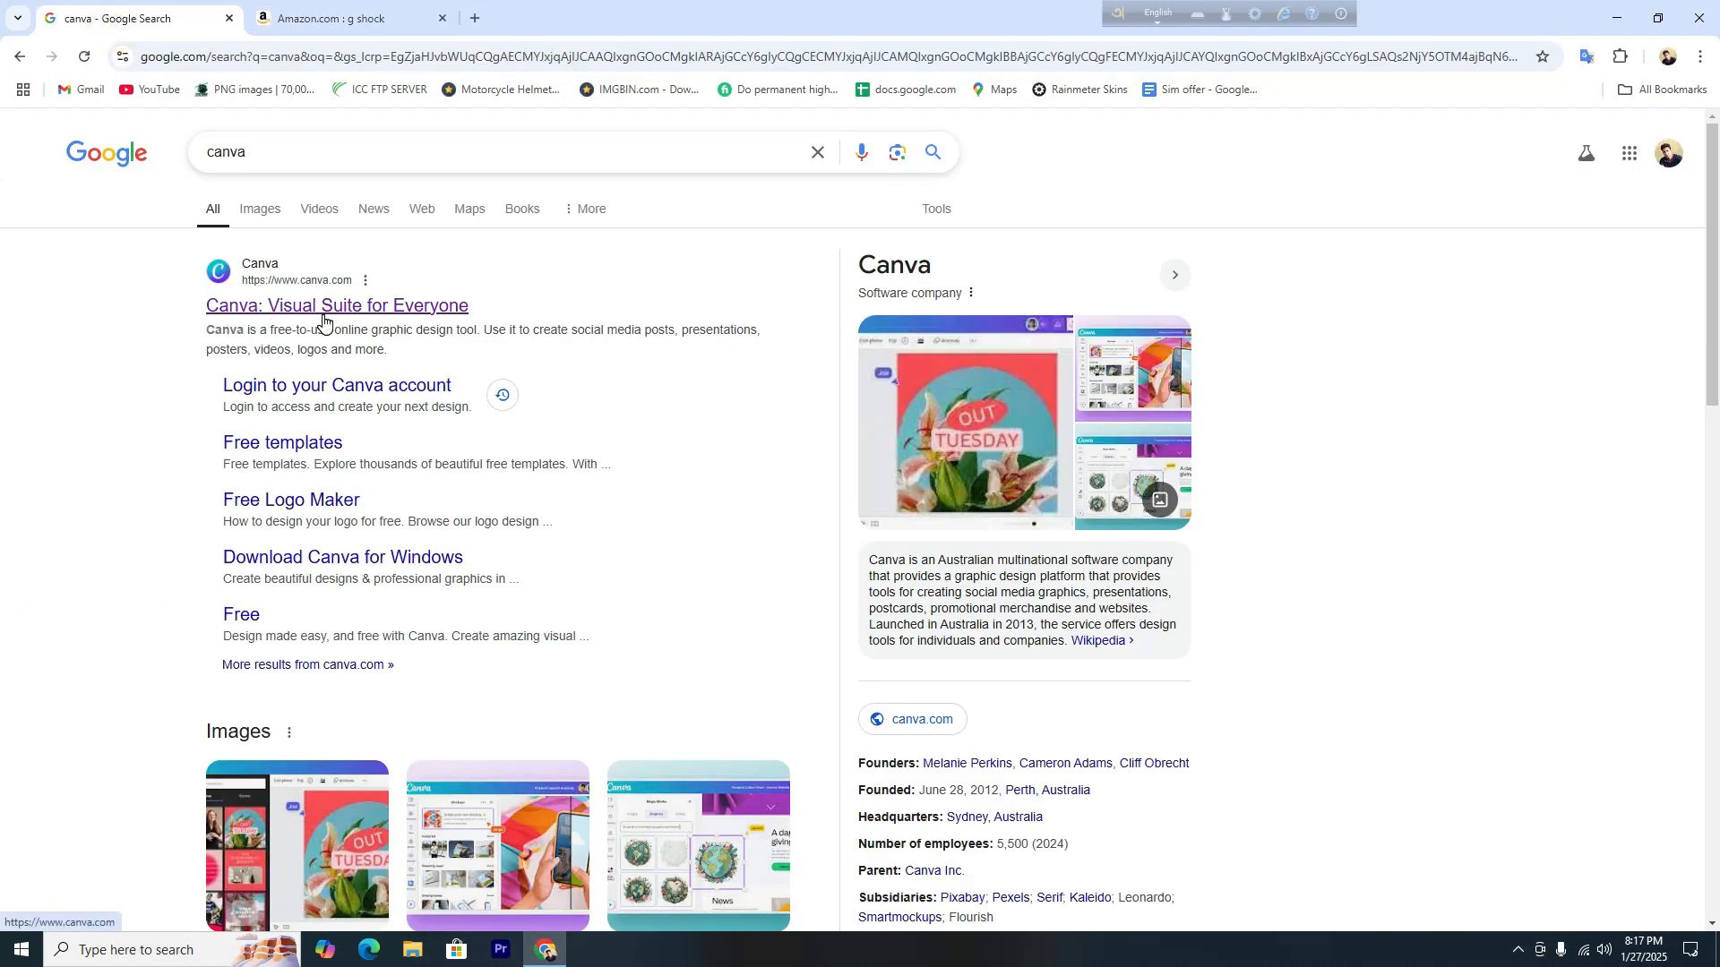
pyautogui.click(324, 318)
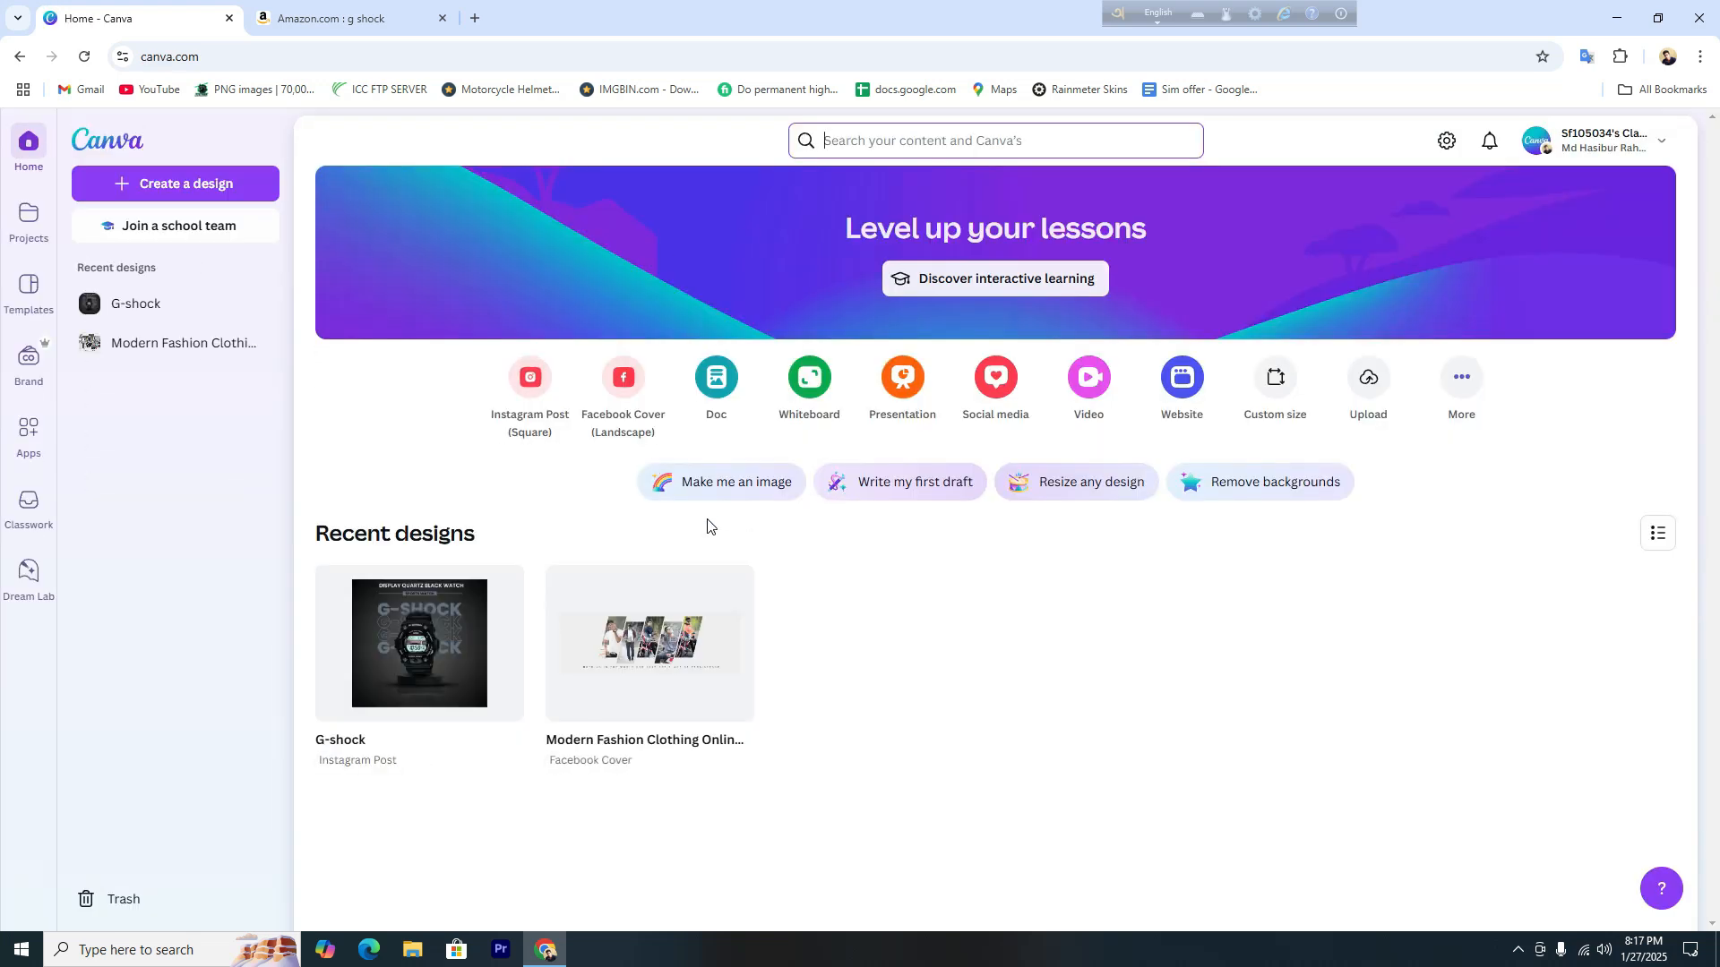
pyautogui.click(438, 638)
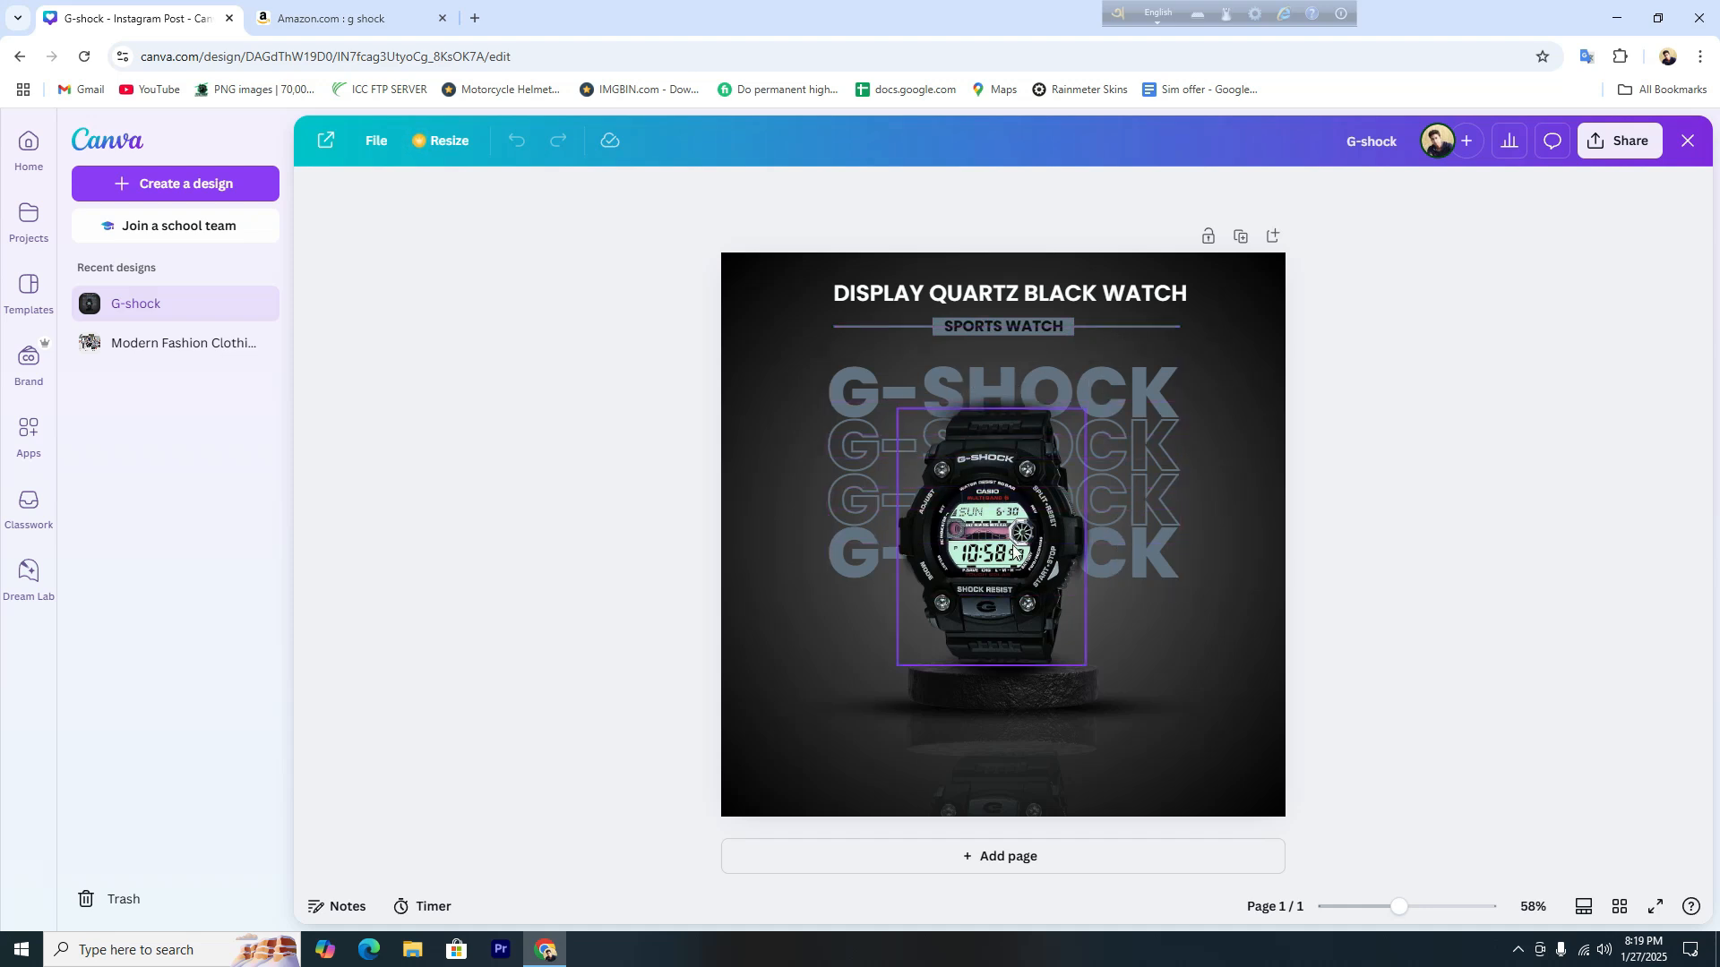
# Examine the finished G-shock poster's elements: the watch, pedestal, shadows, reflection and the full set of layered objects.
pyautogui.click(1006, 509)
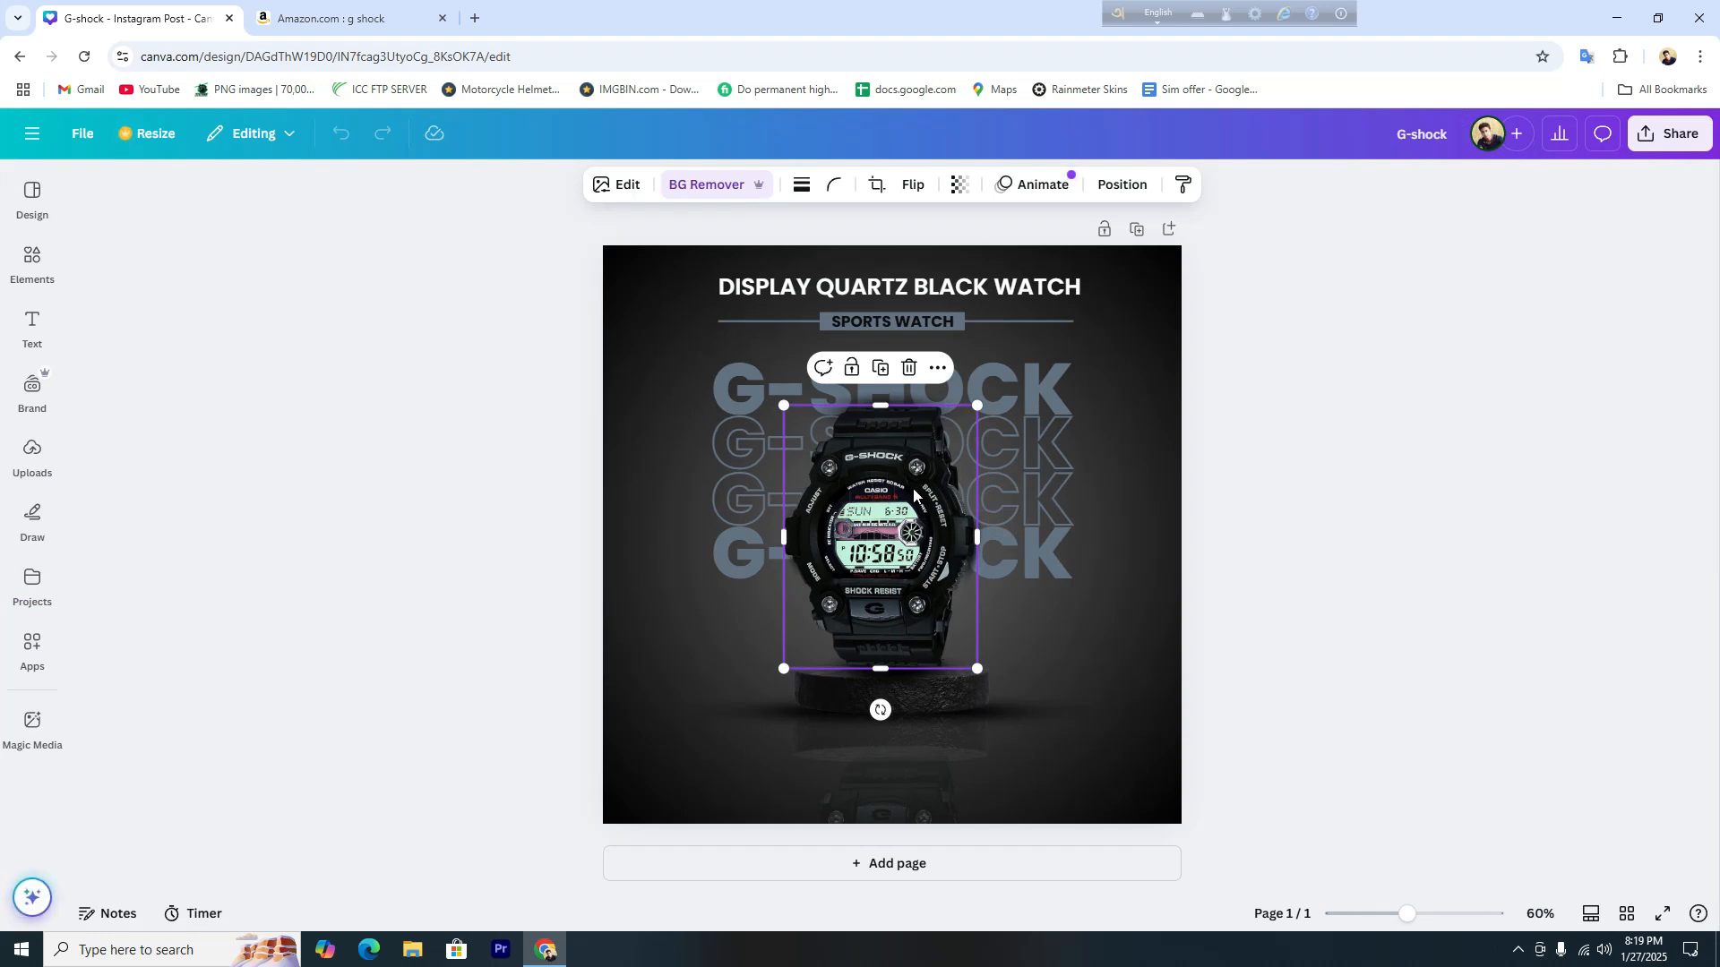
pyautogui.click(1072, 636)
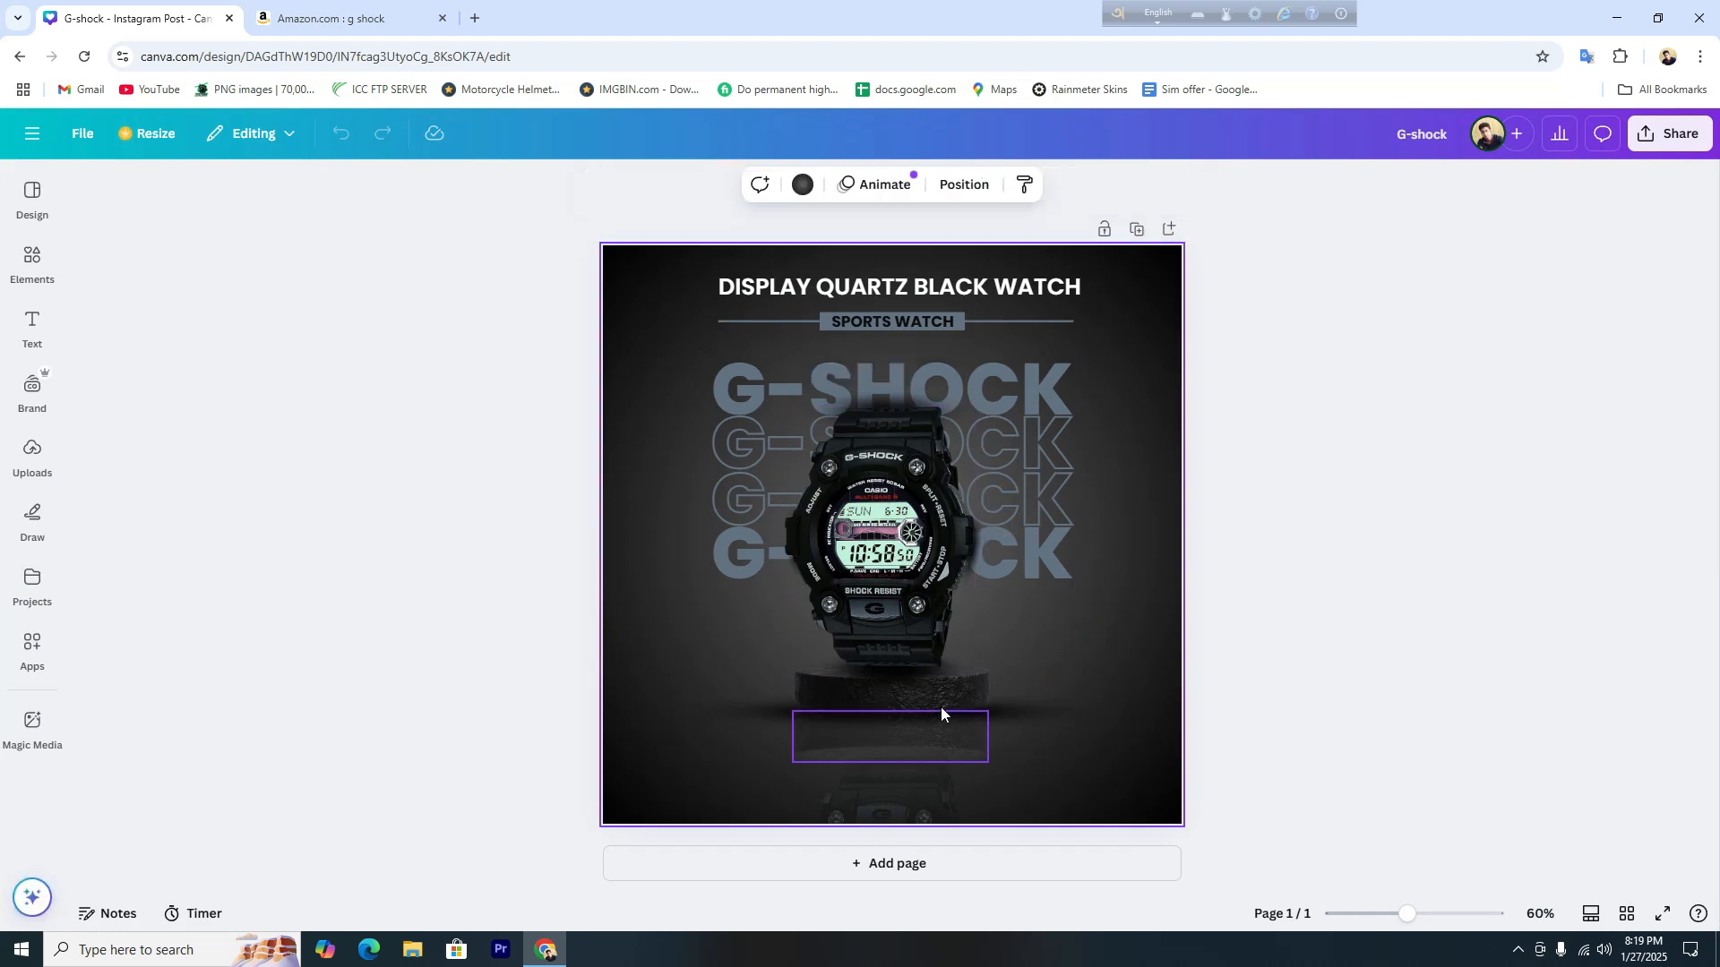
pyautogui.click(915, 695)
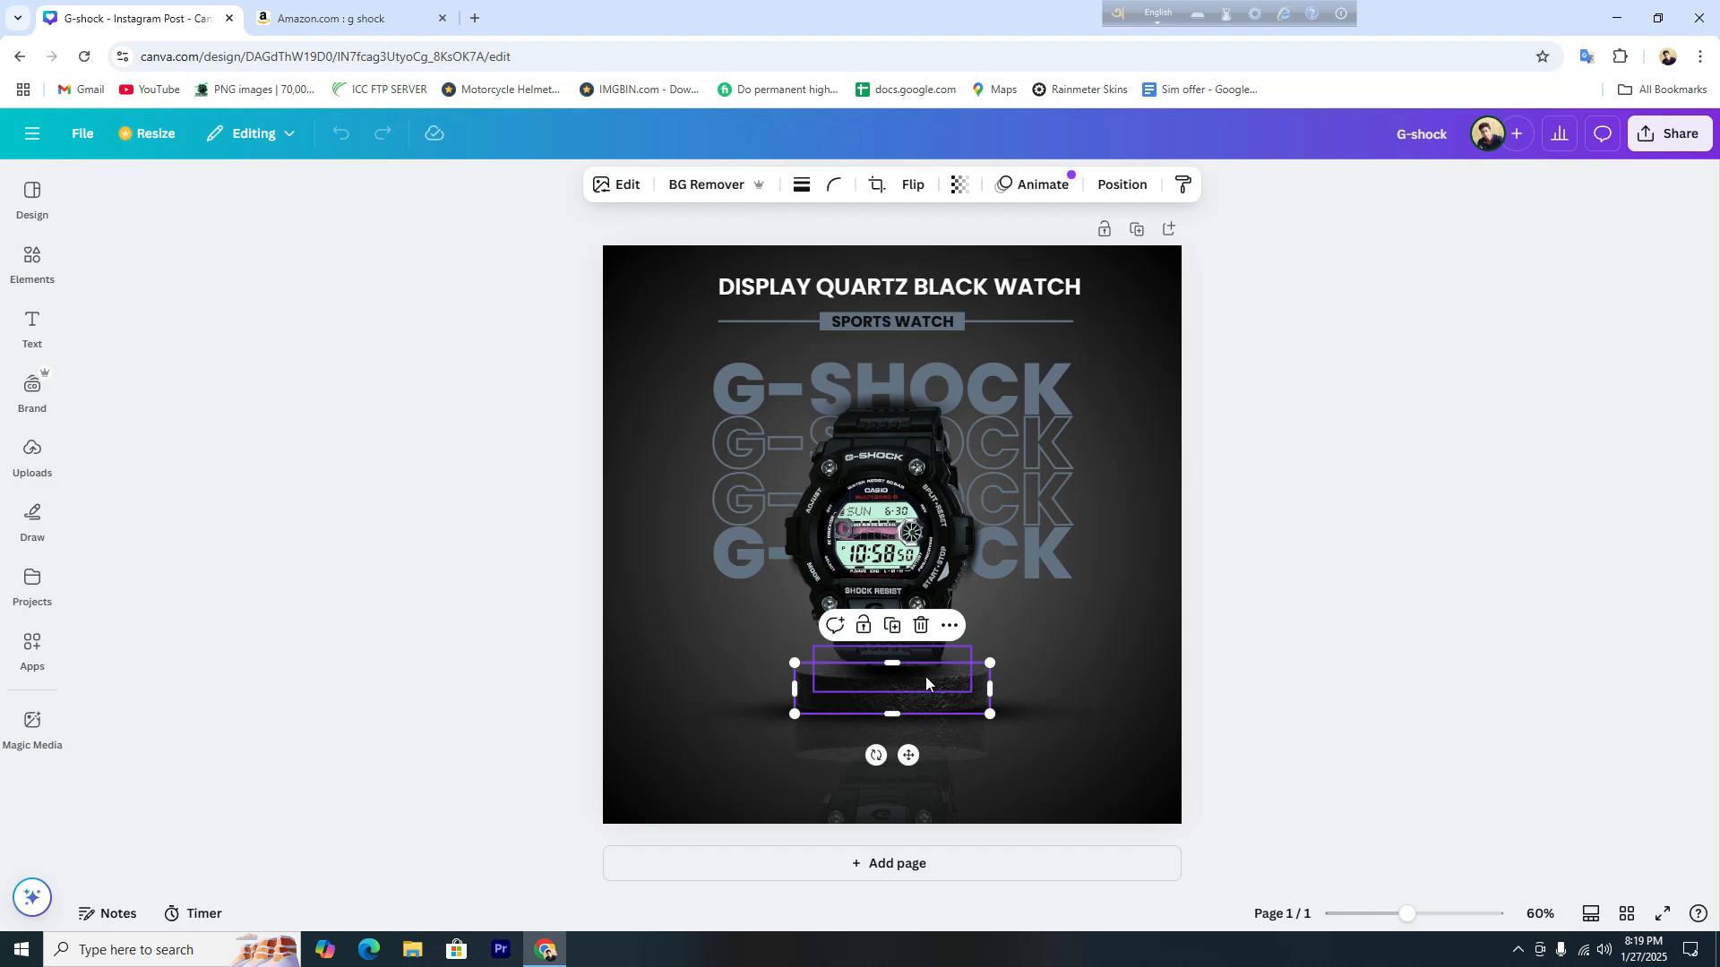
pyautogui.click(1021, 706)
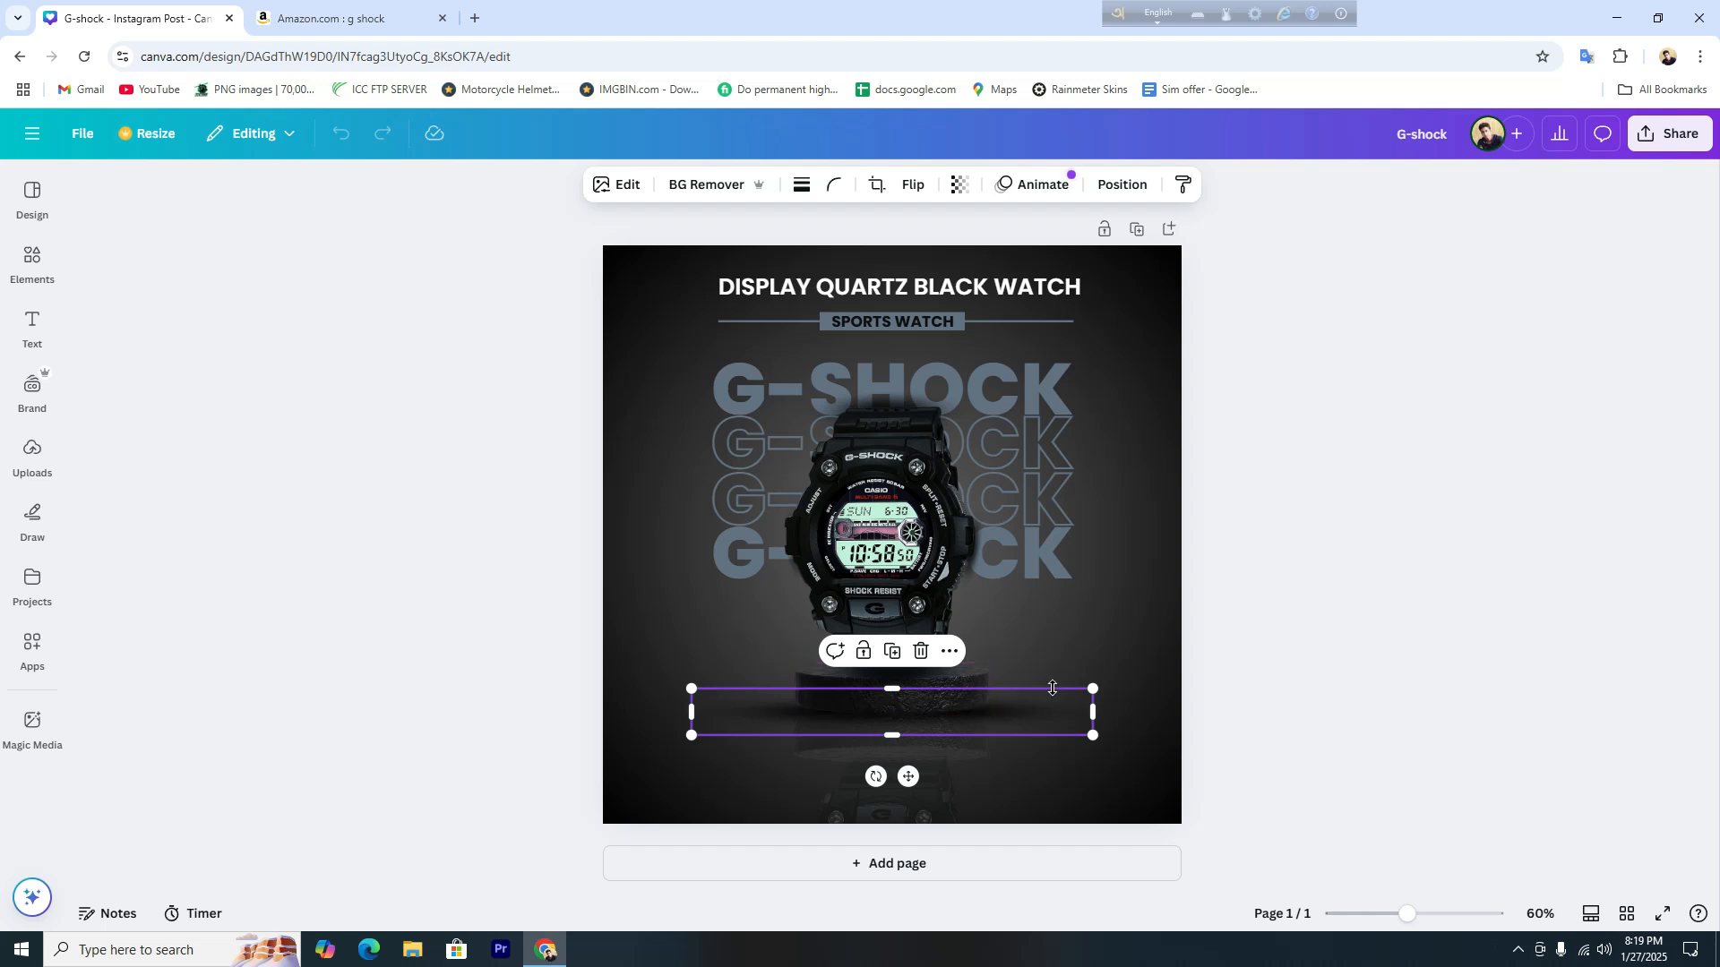
pyautogui.click(884, 403)
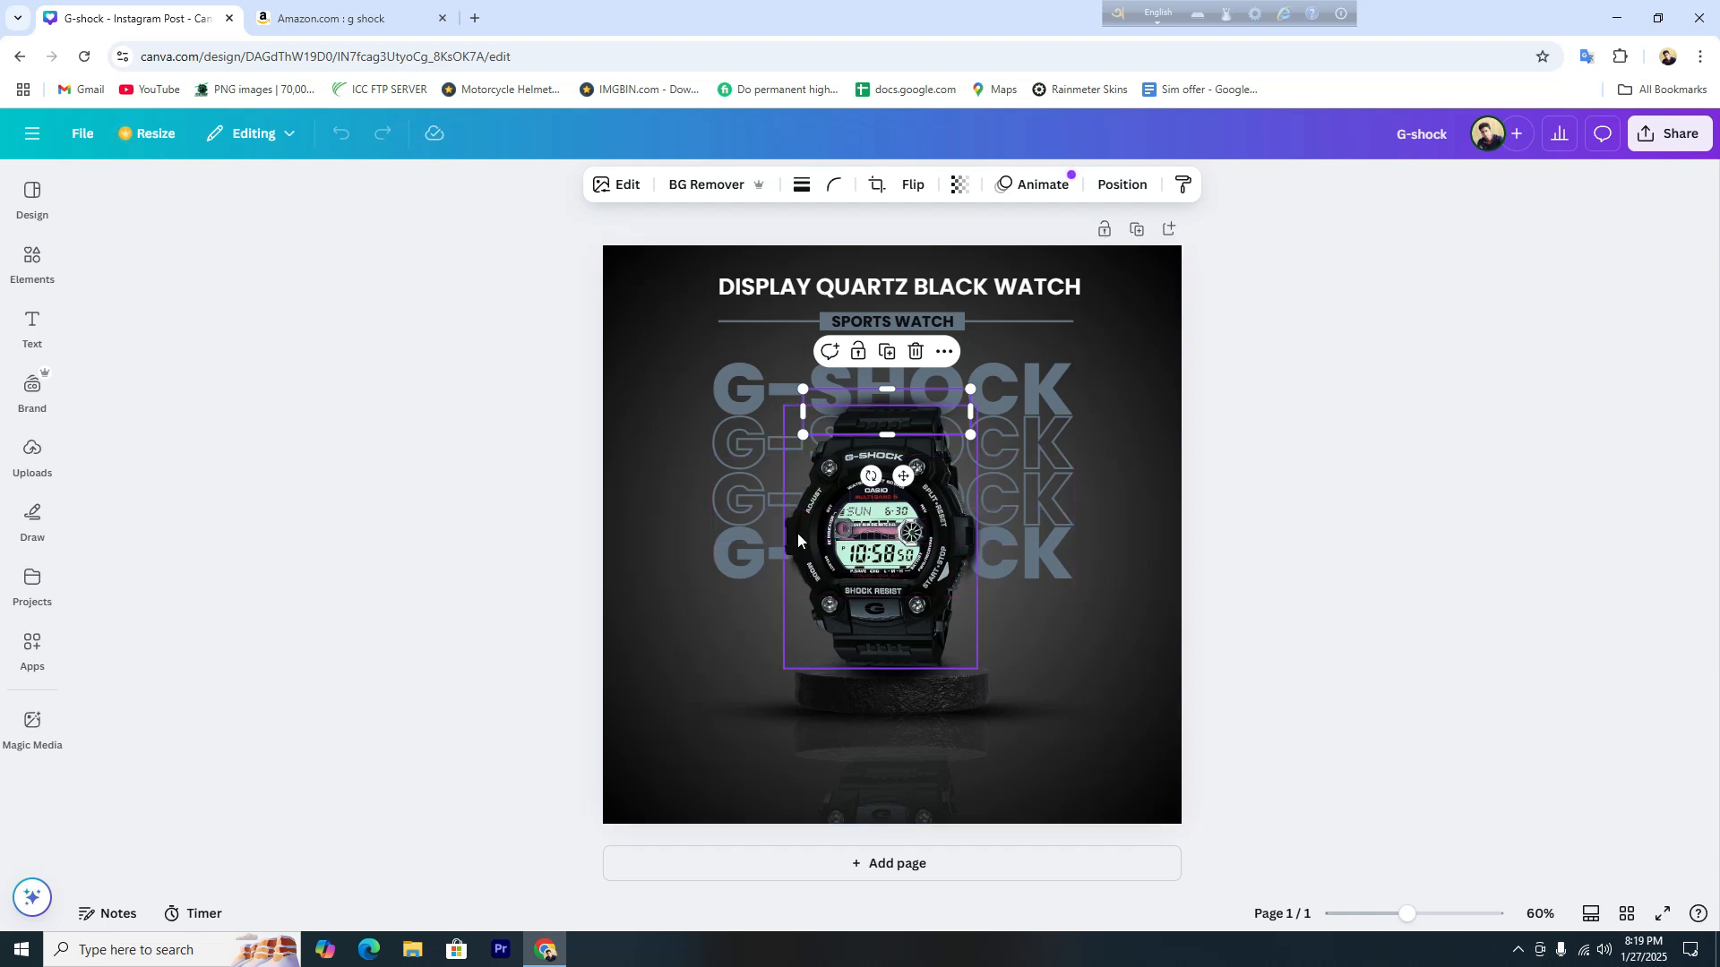
pyautogui.moveTo(669, 748); pyautogui.dragTo(1029, 802)
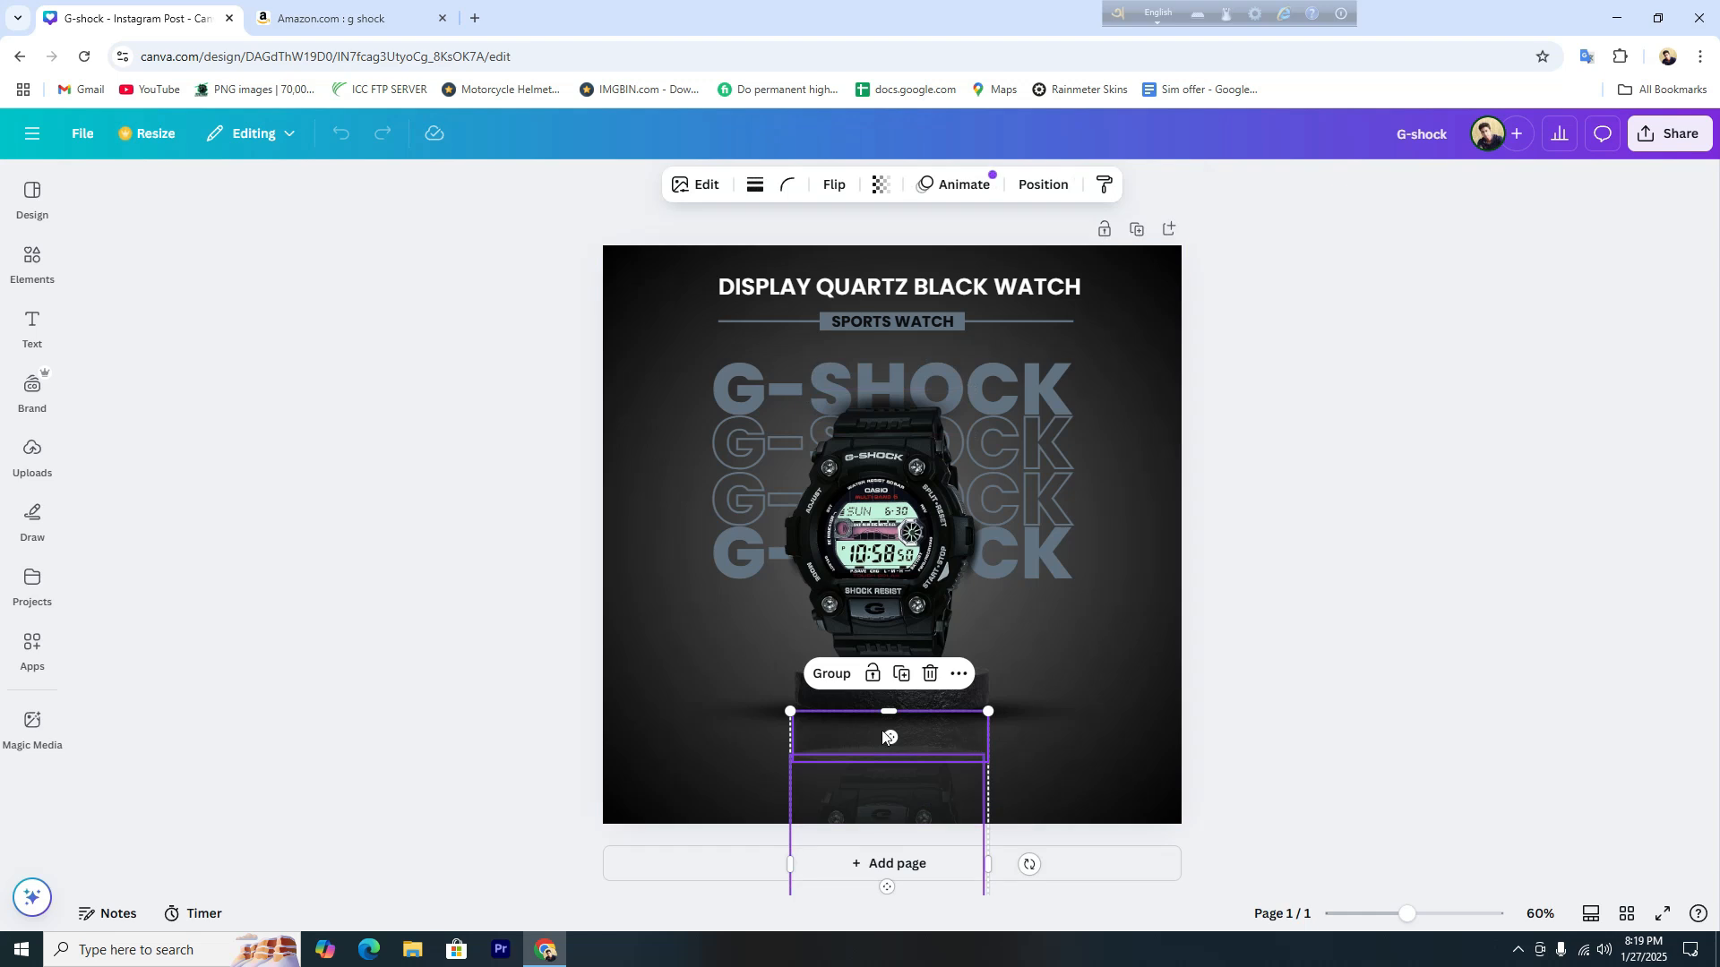
pyautogui.click(1111, 622)
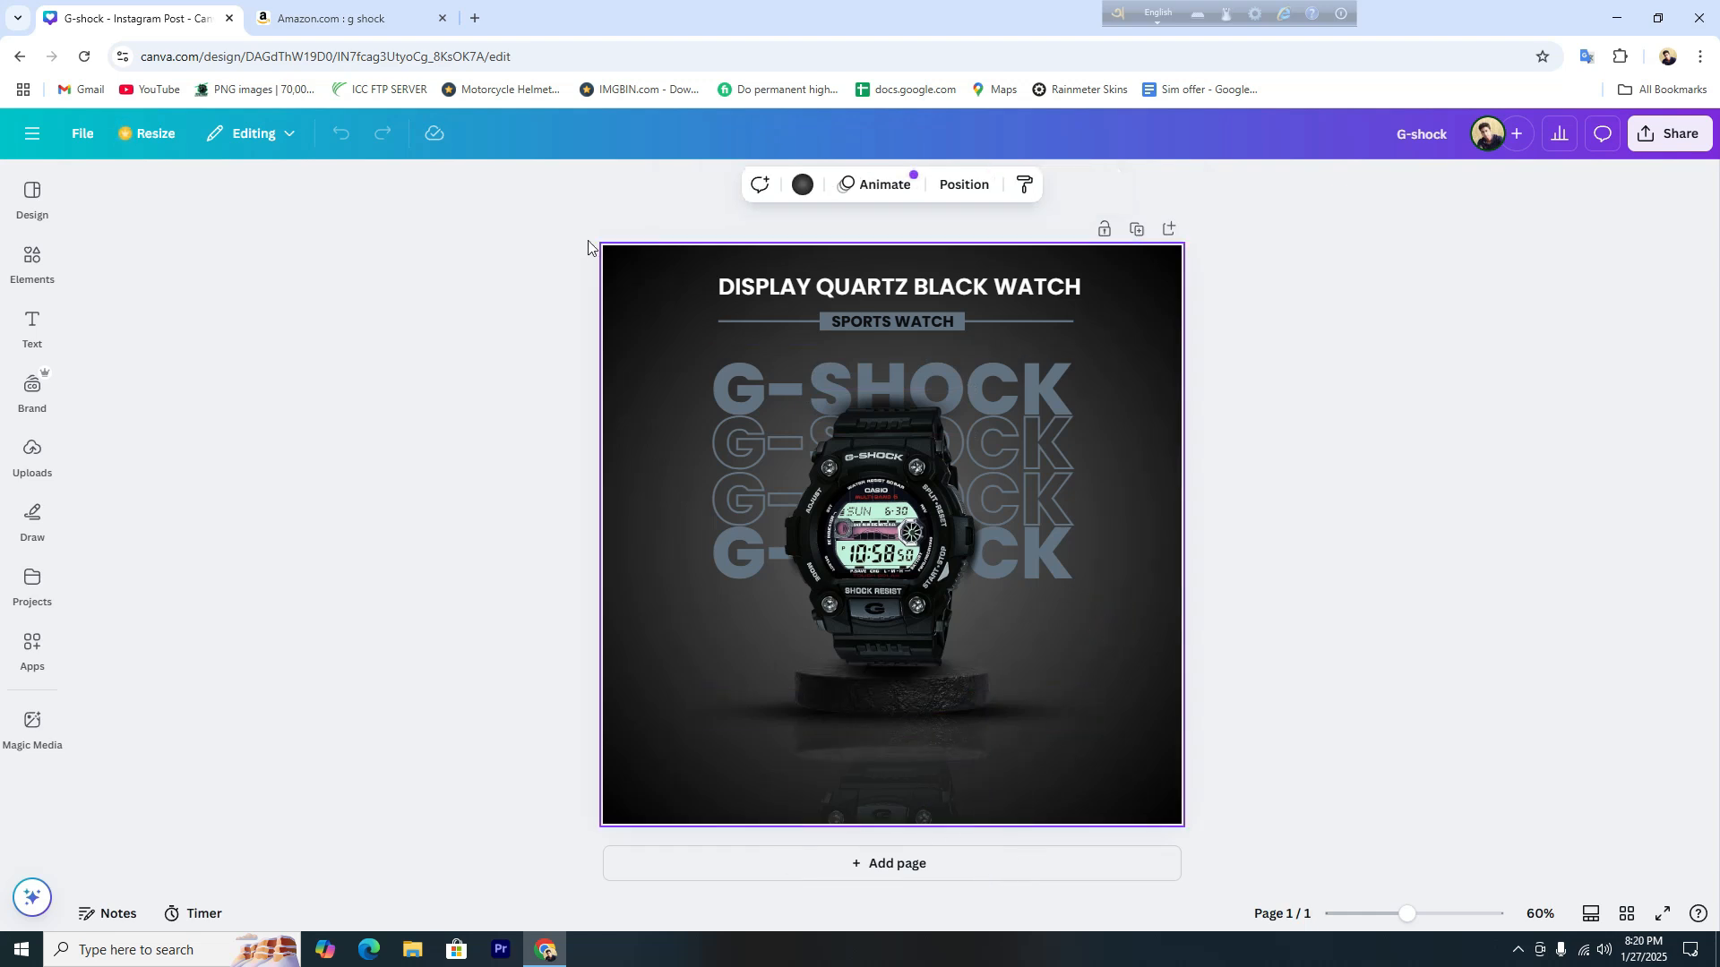
pyautogui.moveTo(573, 215); pyautogui.dragTo(1212, 840)
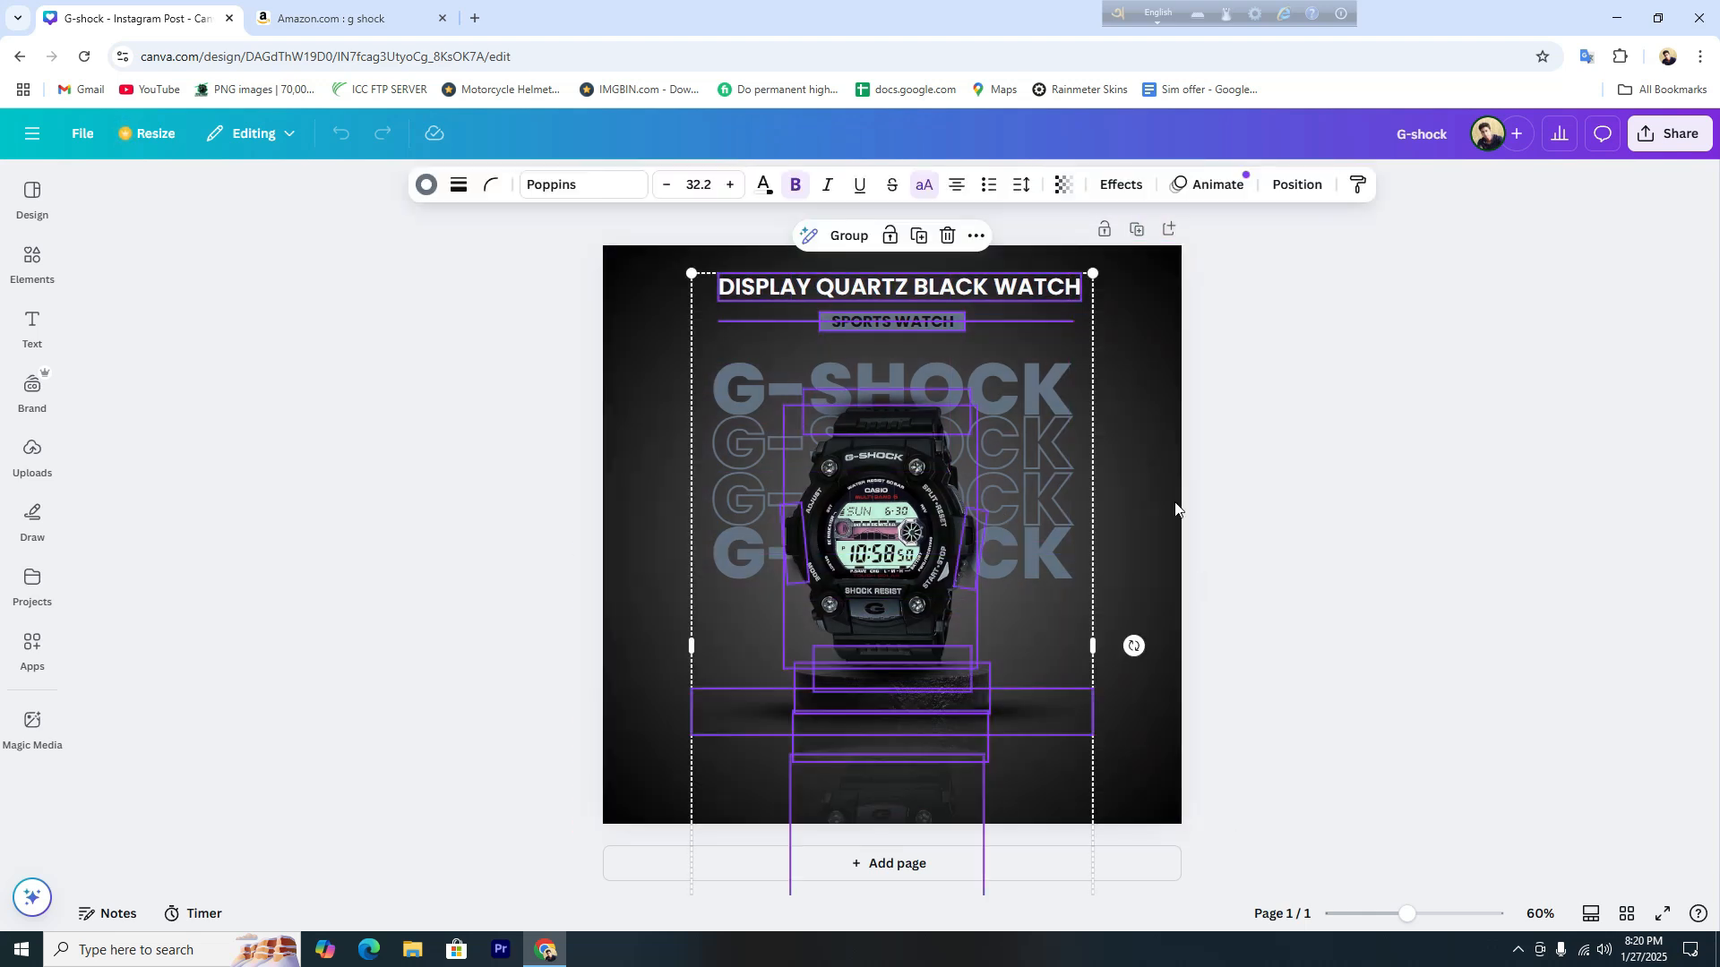
pyautogui.click(1116, 422)
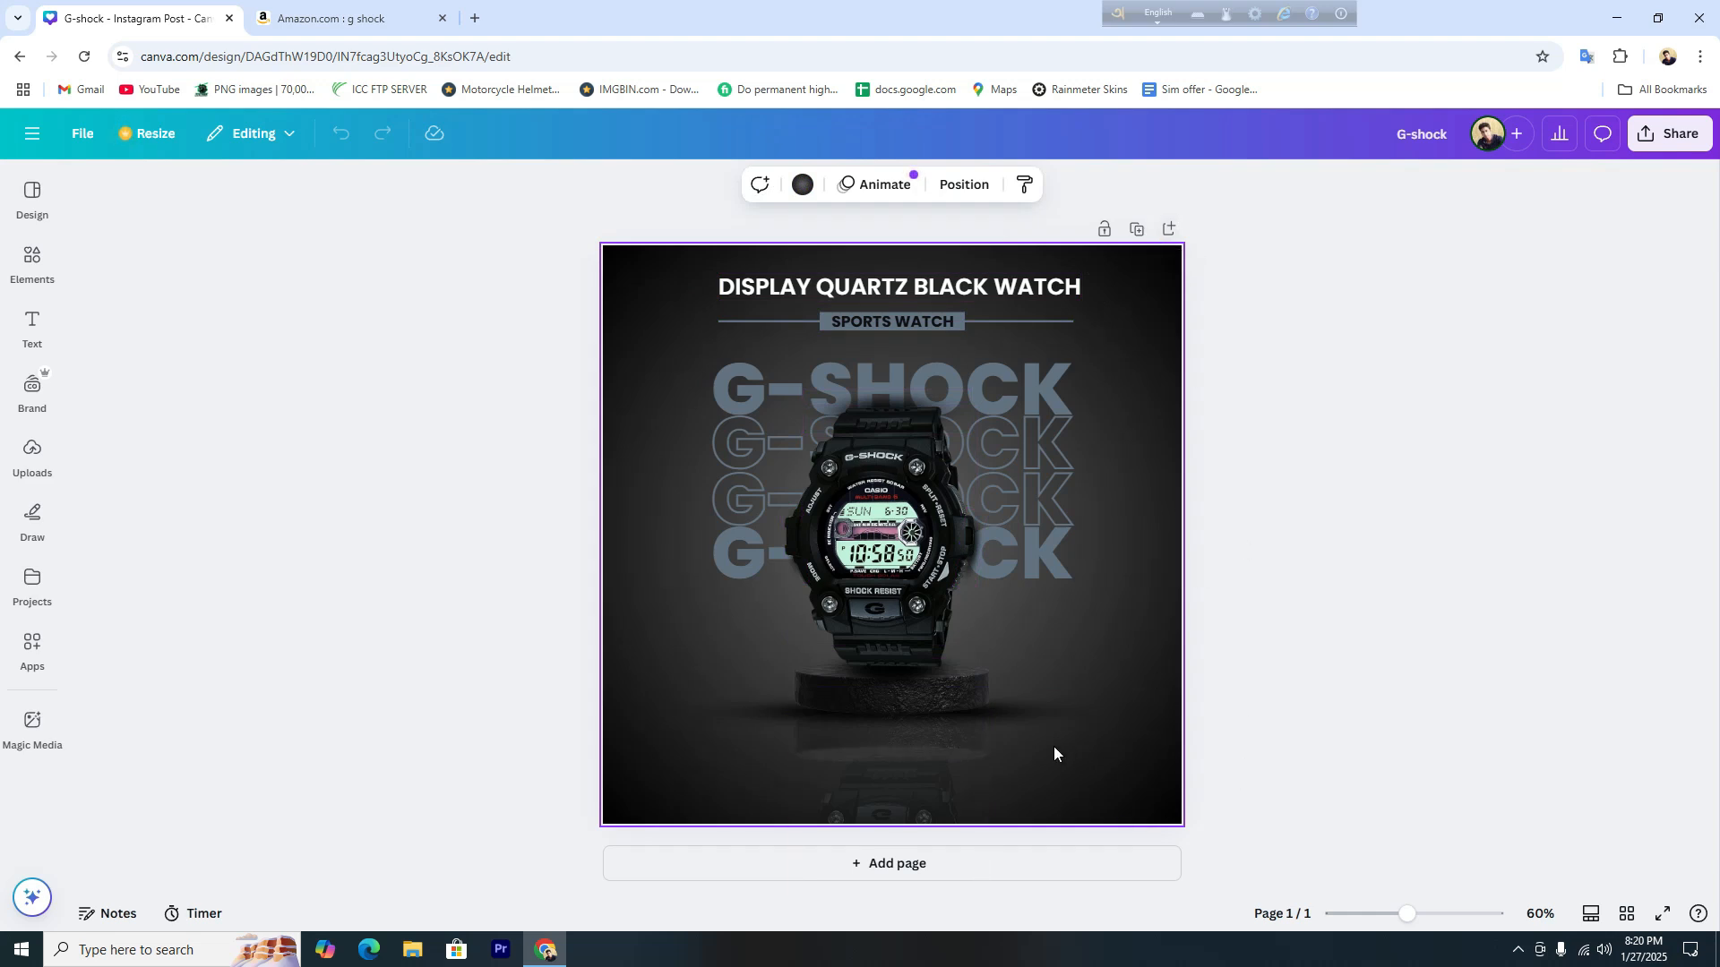
pyautogui.click(882, 520)
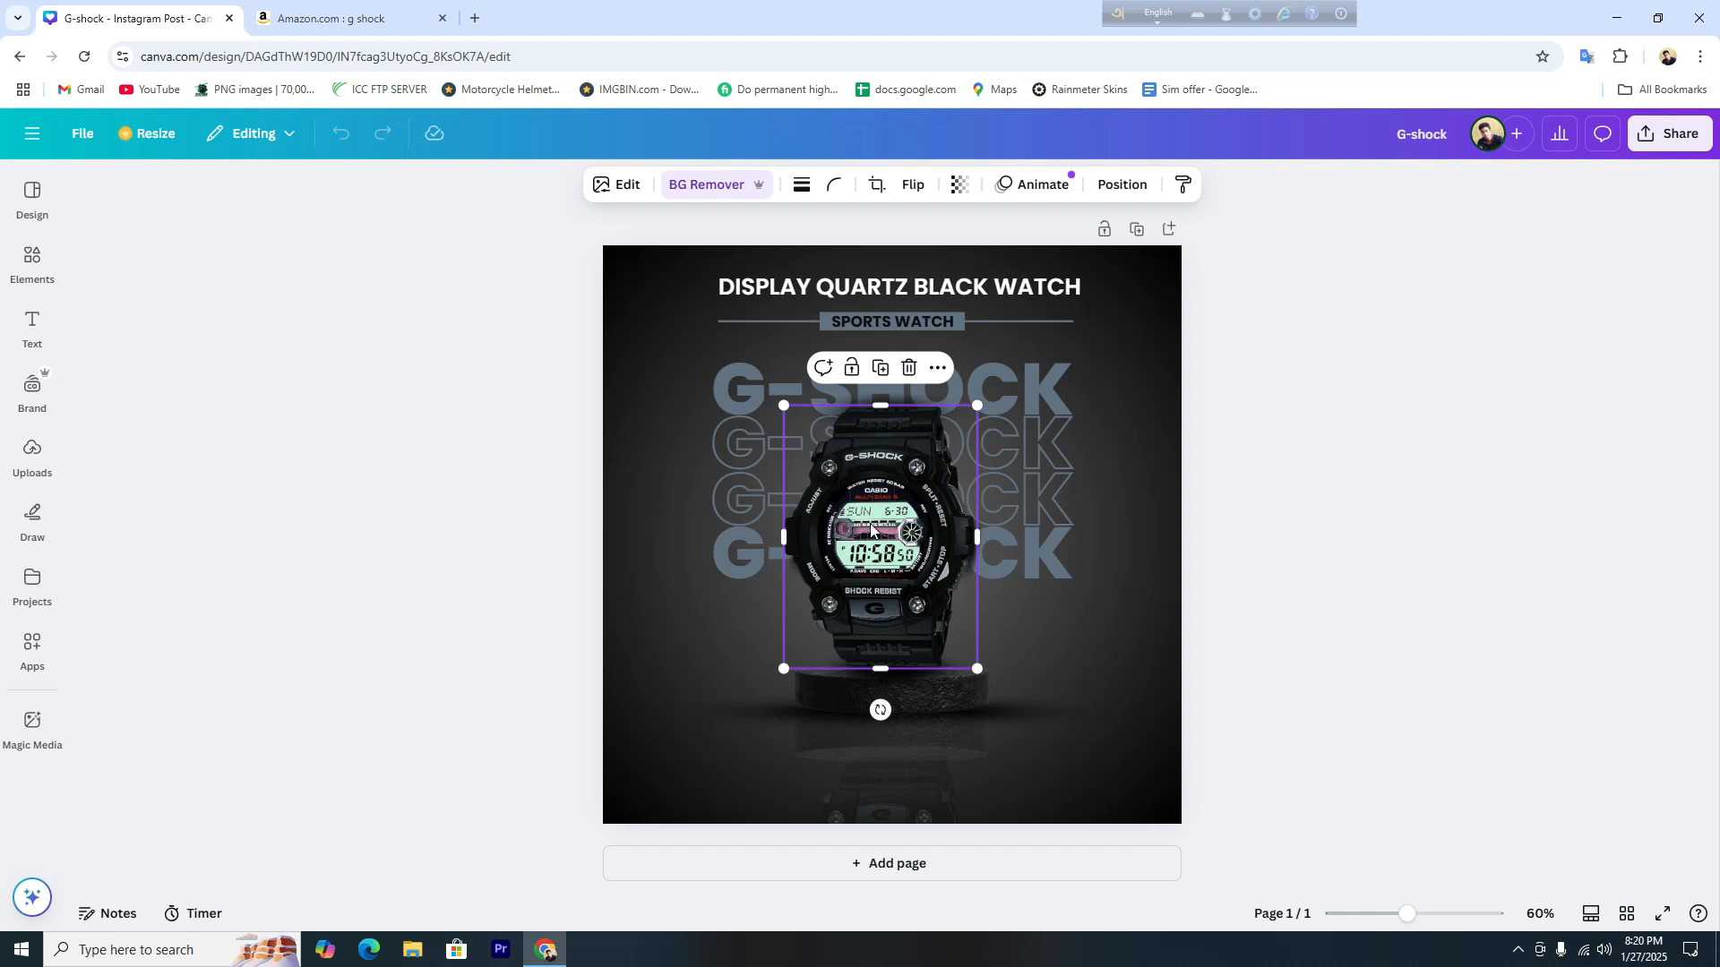
# Look through the Amazon "g shock" results for a watch product image, and return to the Canva design.
pyautogui.click(318, 7)
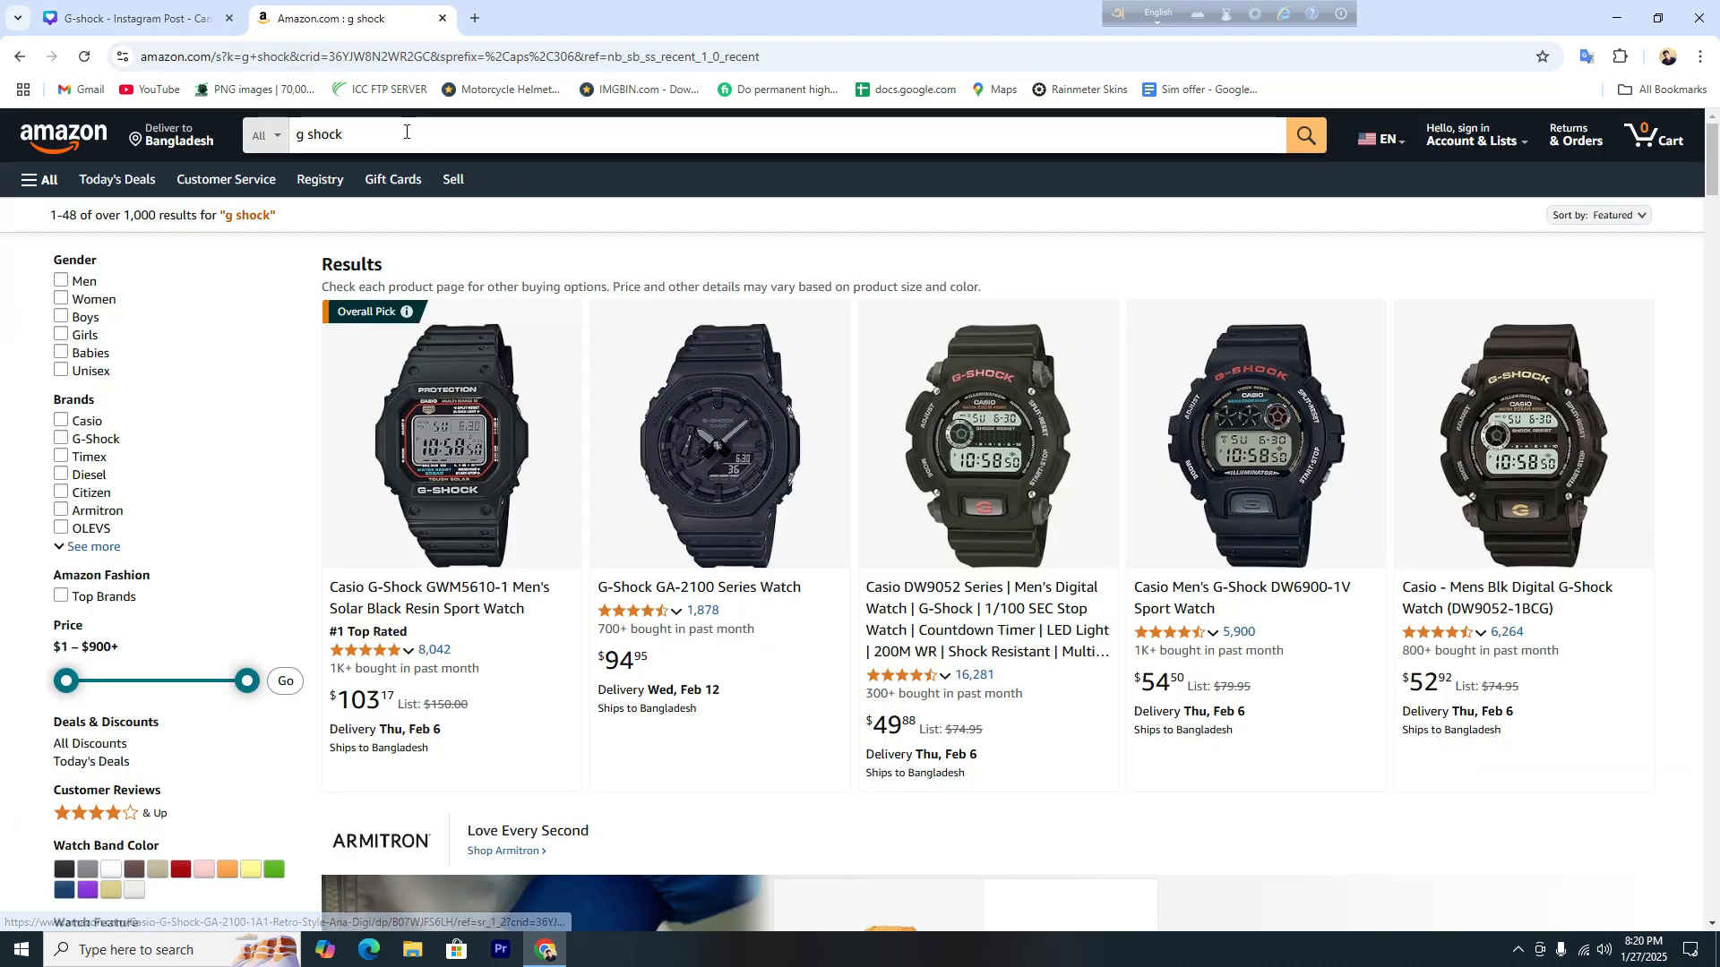
pyautogui.click(372, 134)
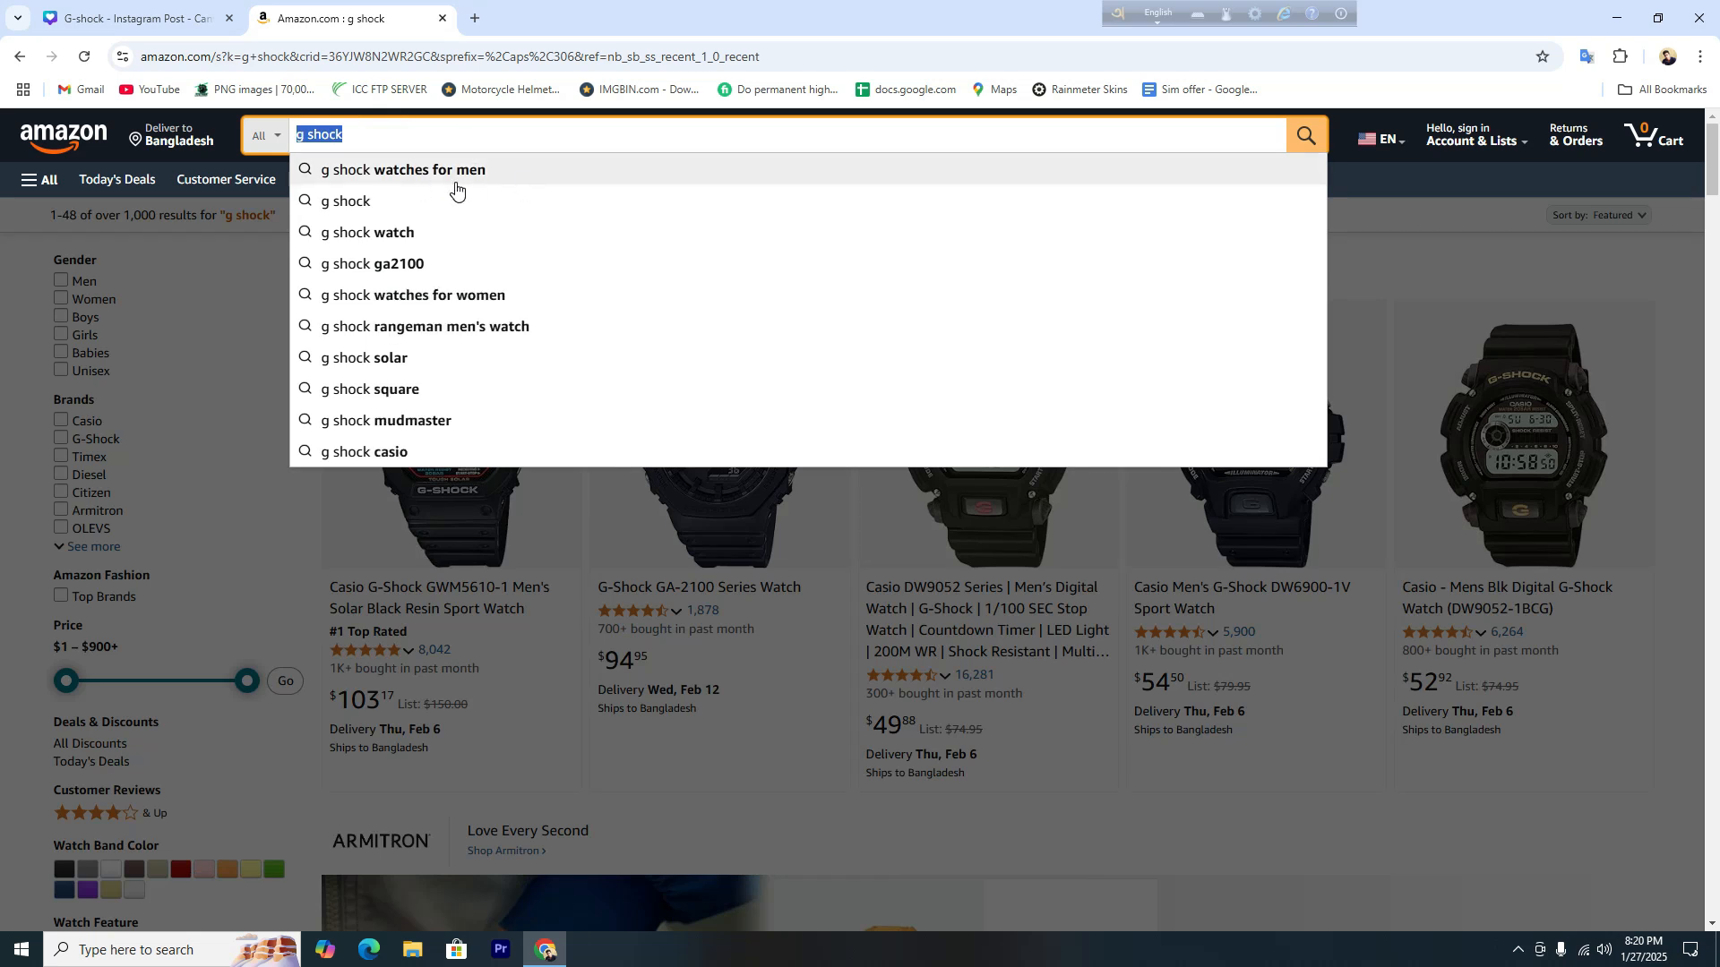
pyautogui.click(1470, 257)
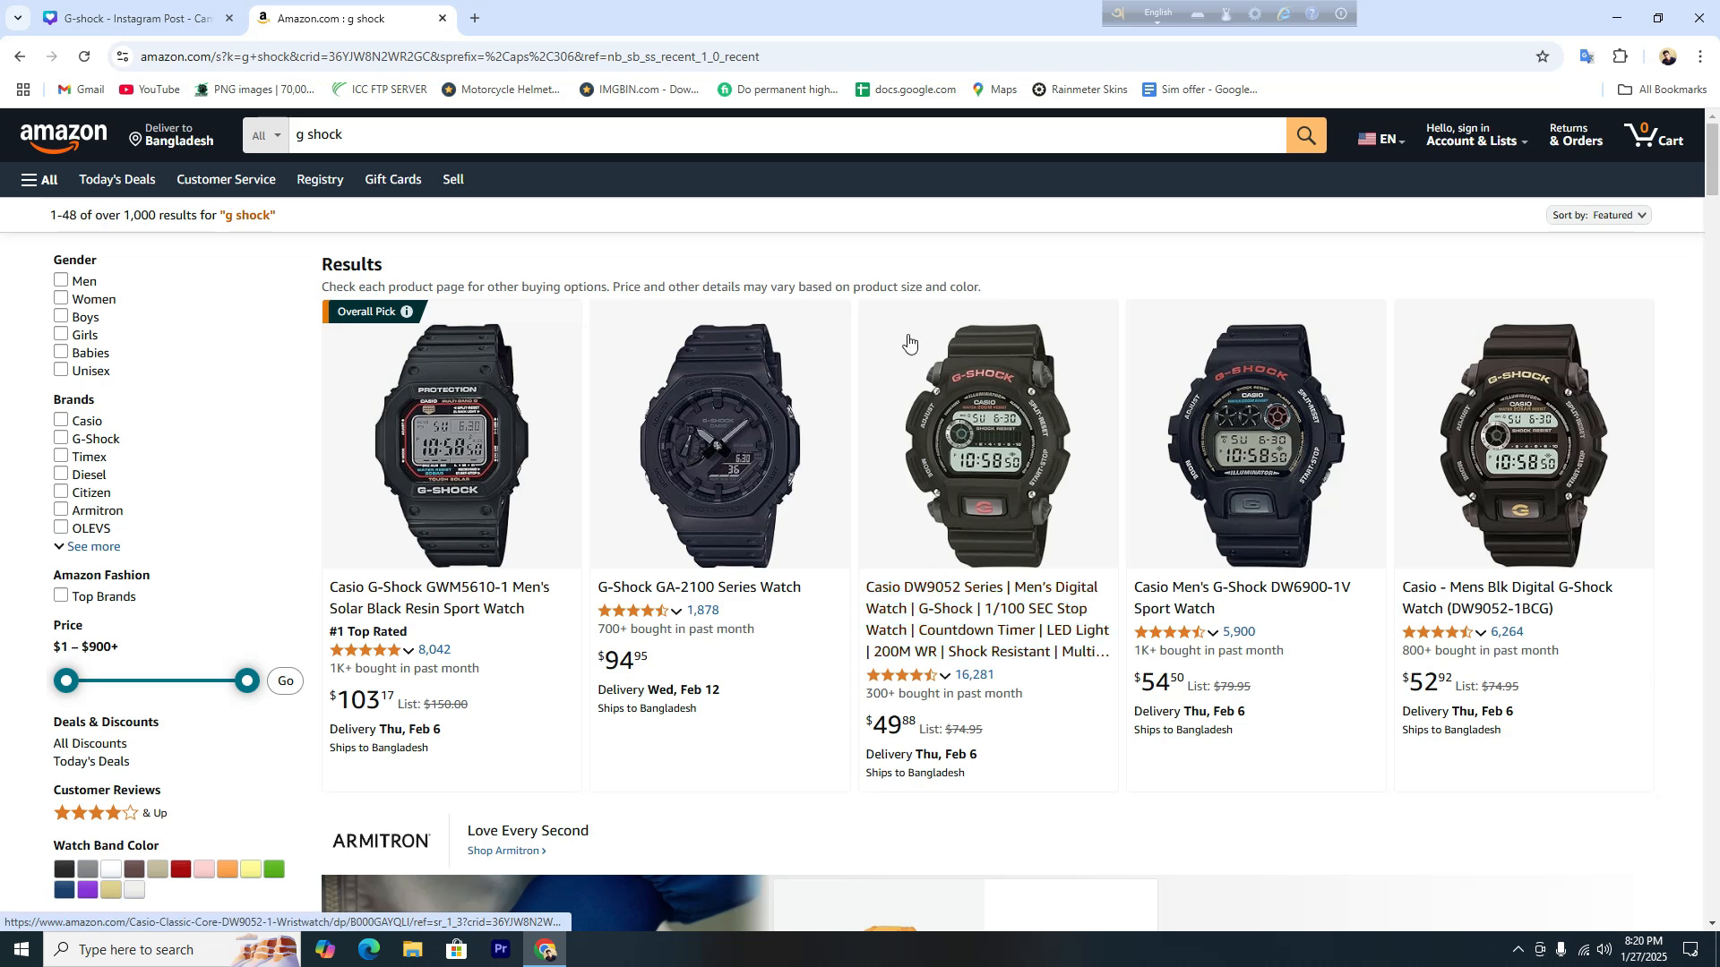
pyautogui.scroll(-5, 1165, 501)
pyautogui.scroll(-5, 1164, 500)
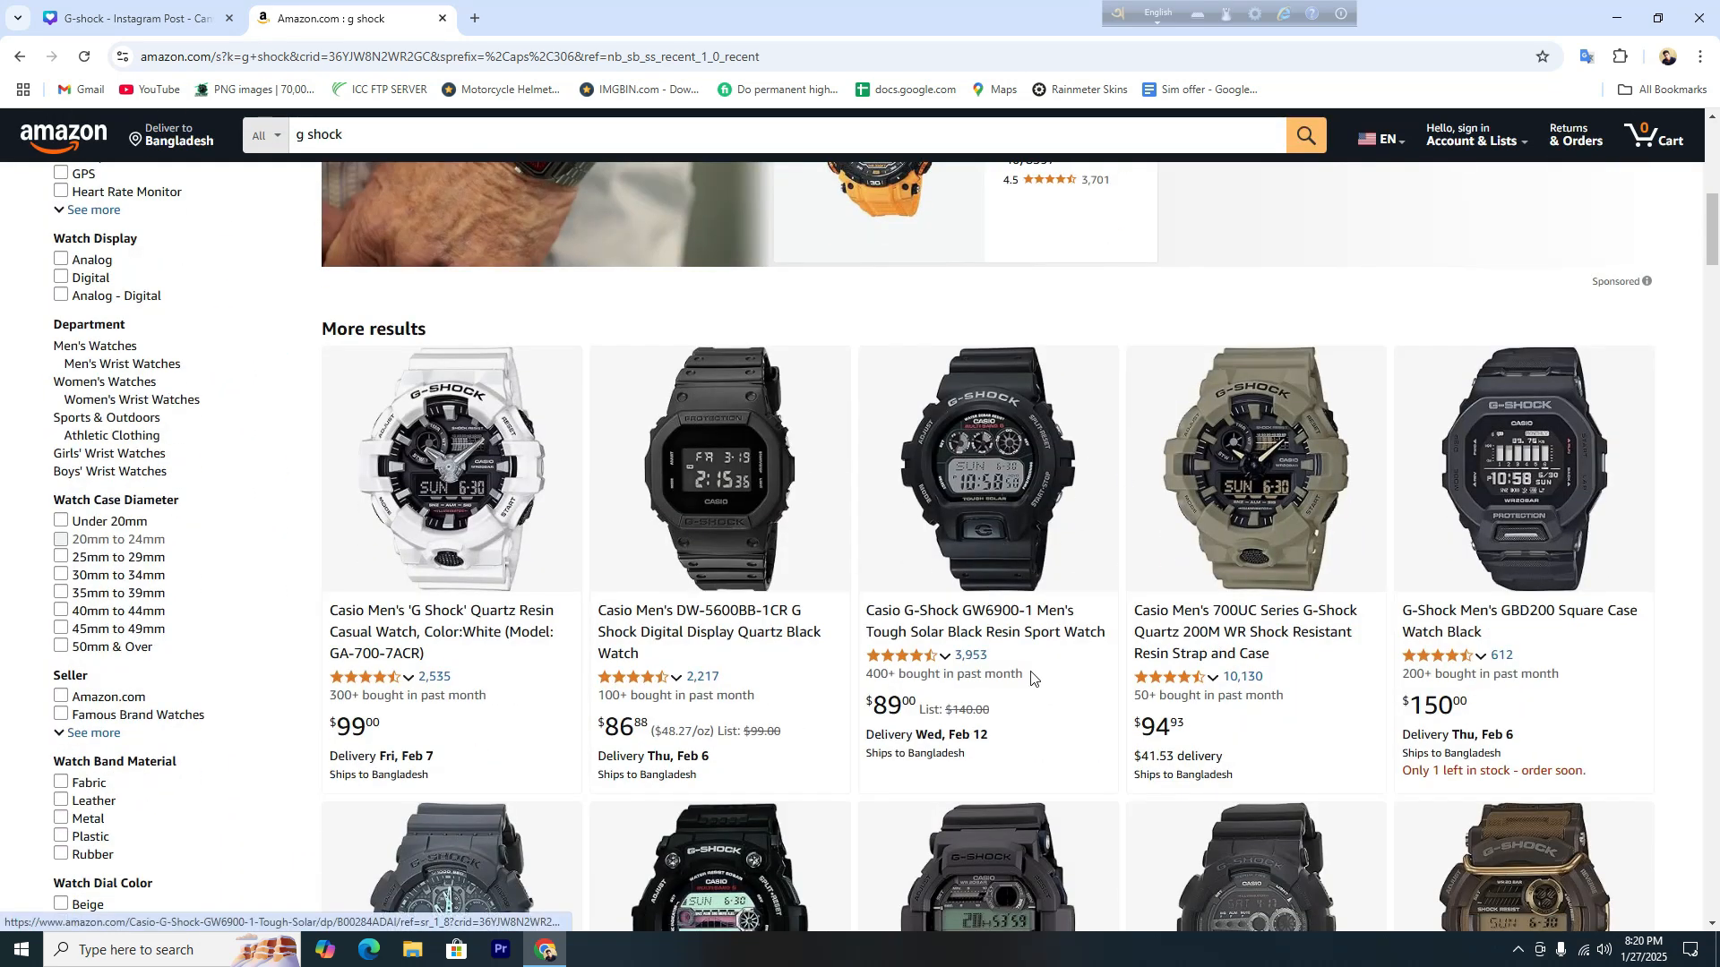
pyautogui.scroll(6, 914, 528)
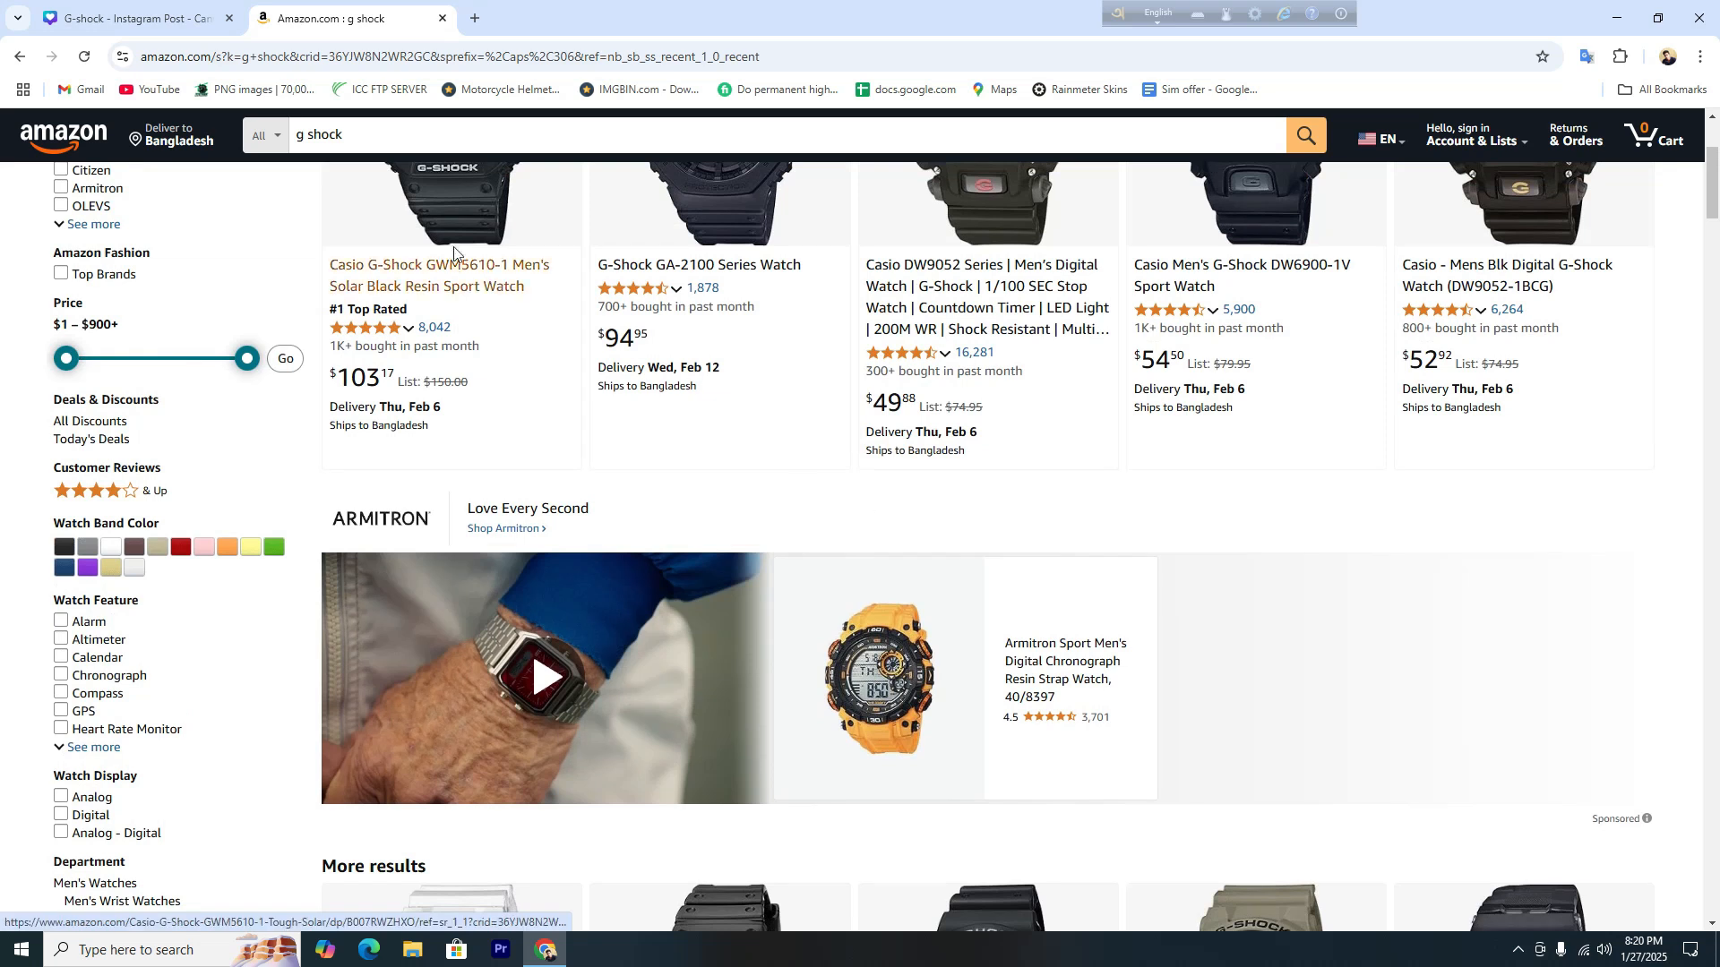
pyautogui.click(119, 7)
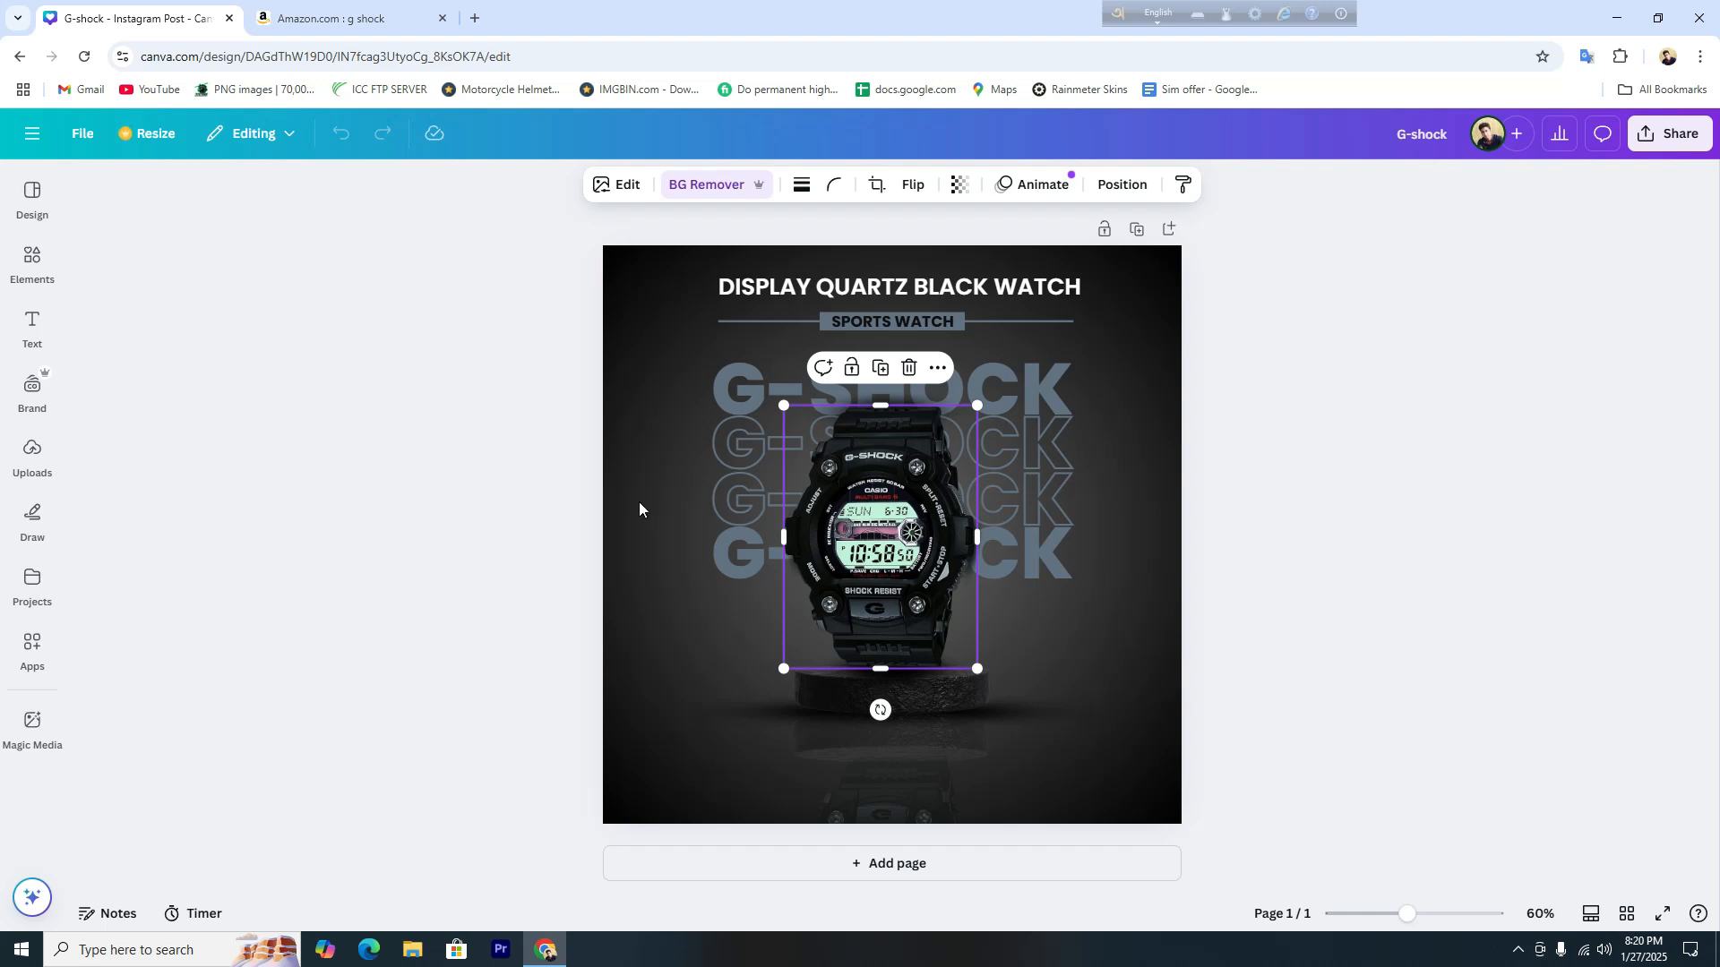
# Create a new blank Instagram Post (Square) design and close the template suggestions.
pyautogui.click(32, 135)
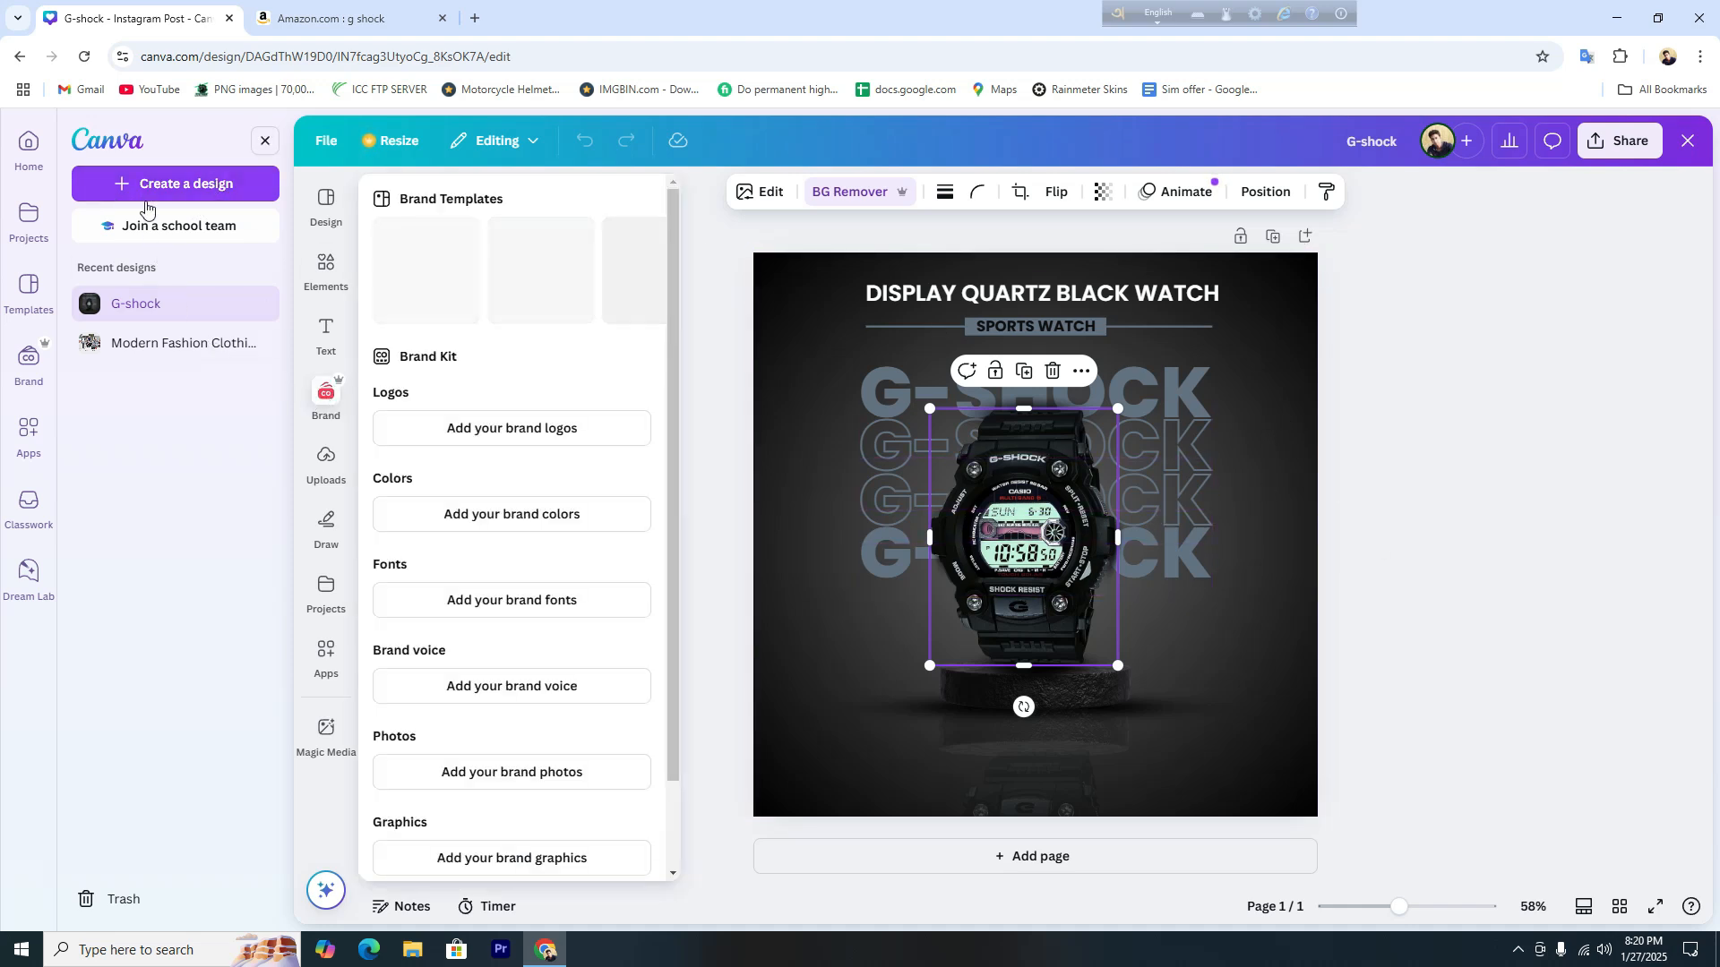
pyautogui.click(226, 186)
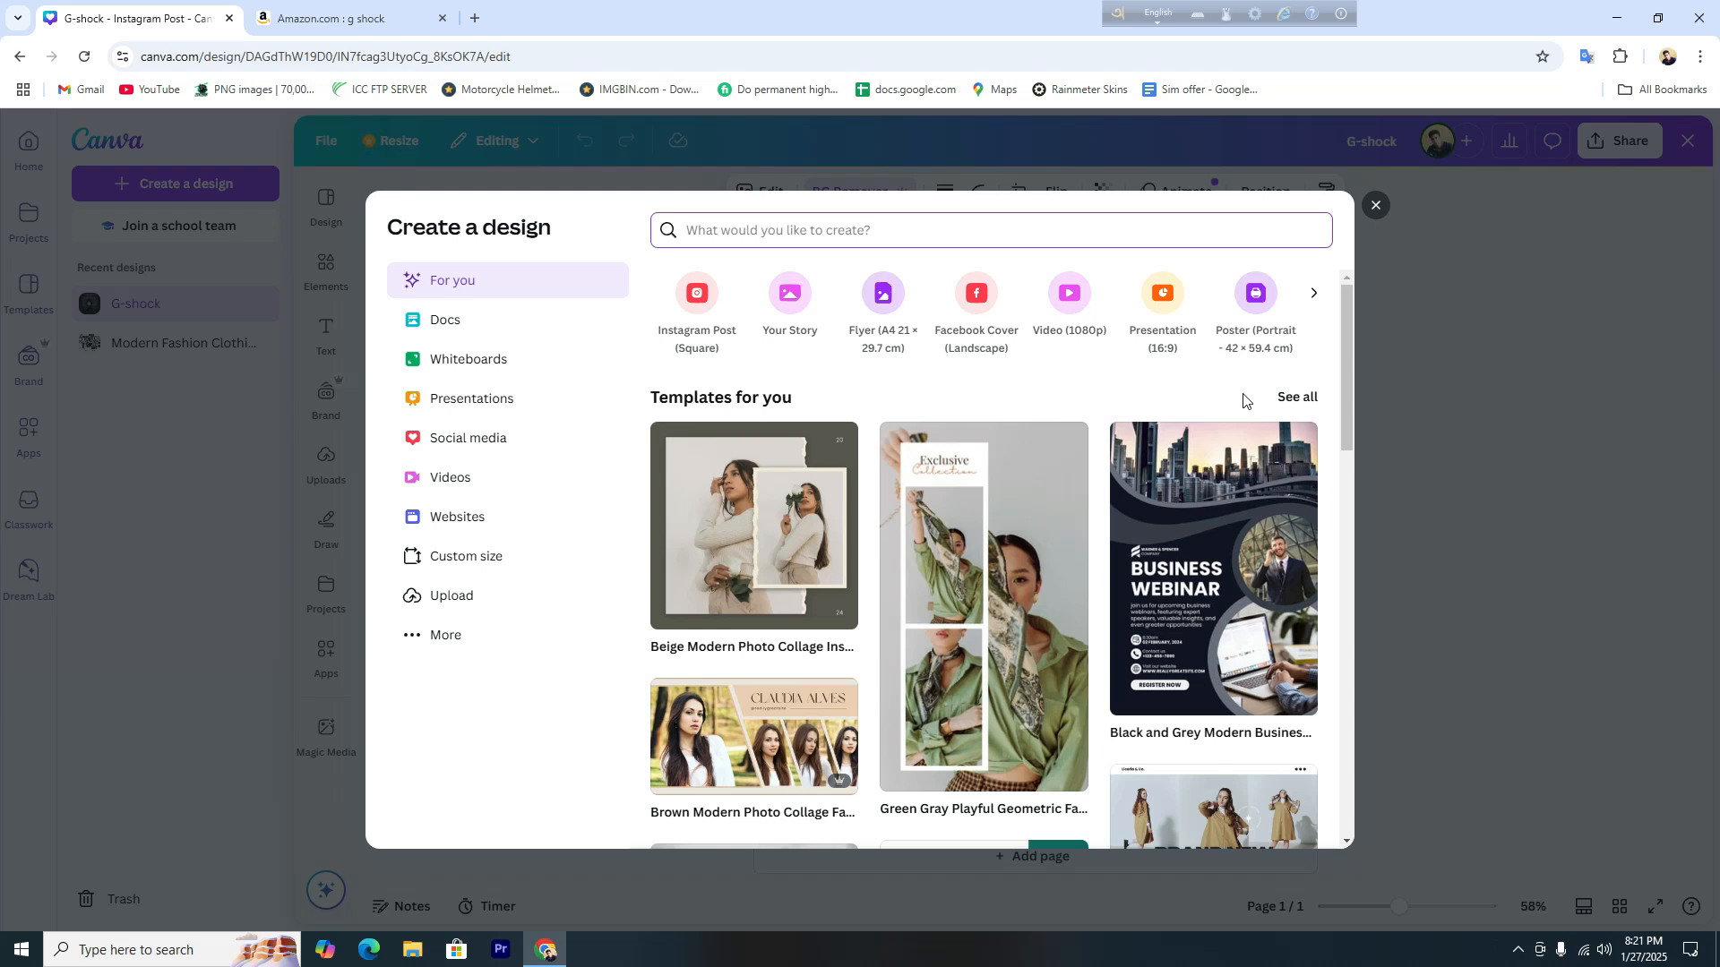
pyautogui.click(698, 343)
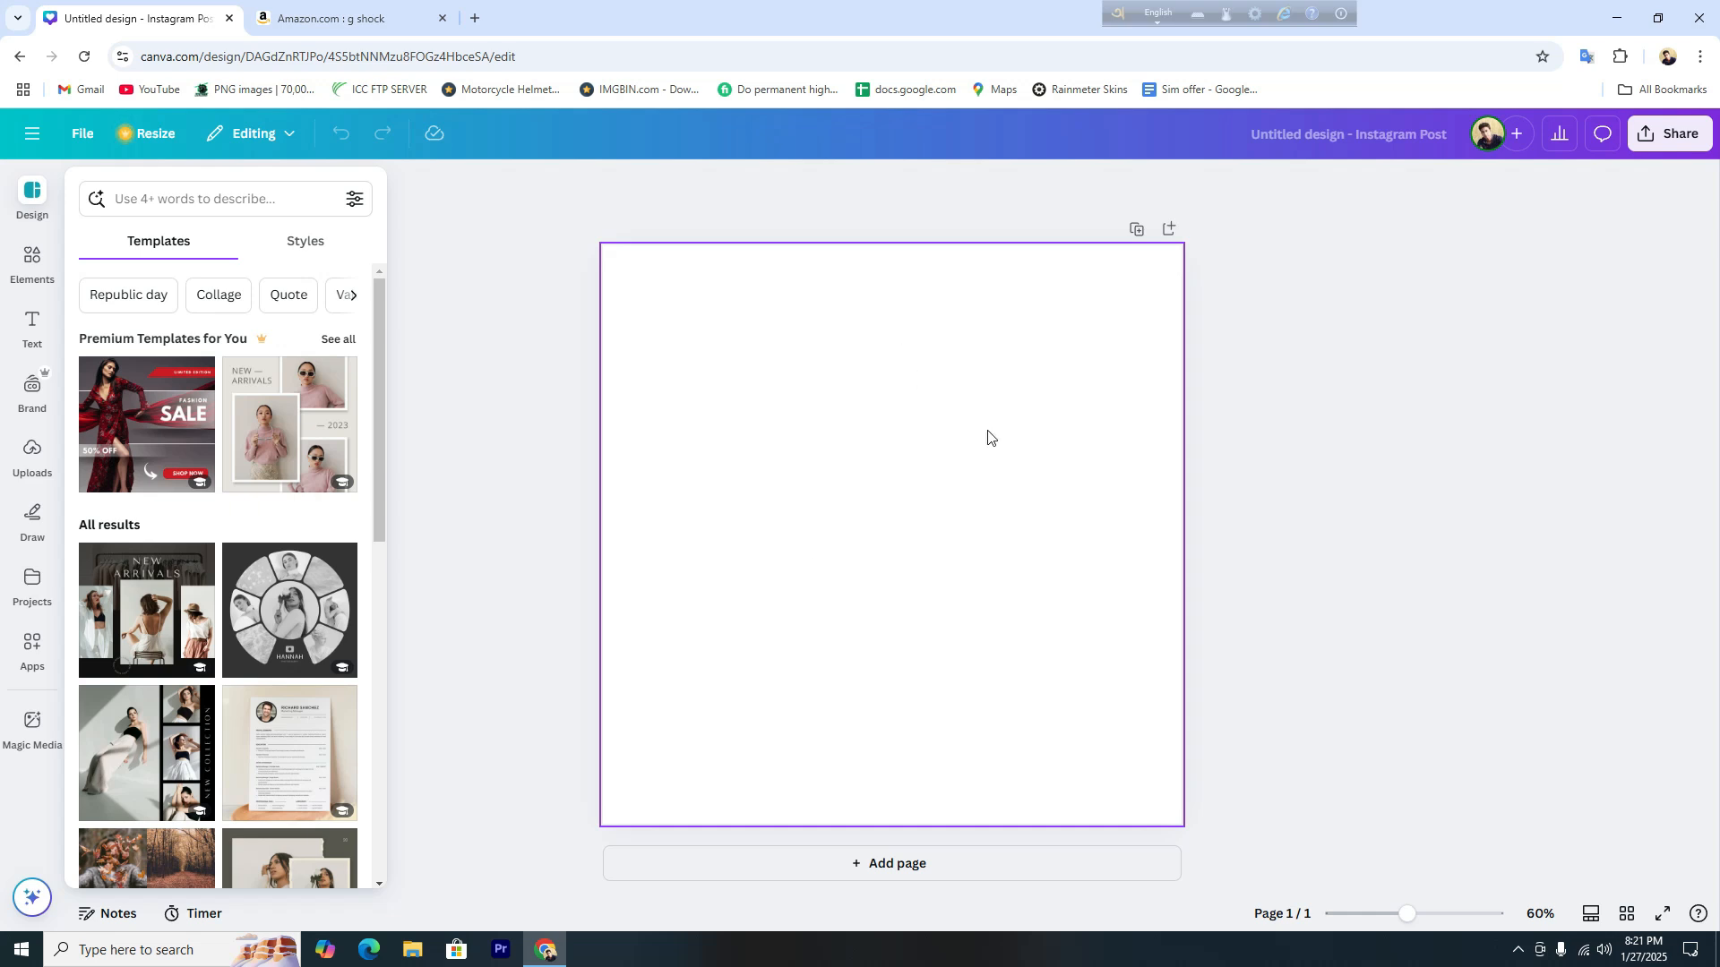
pyautogui.click(878, 453)
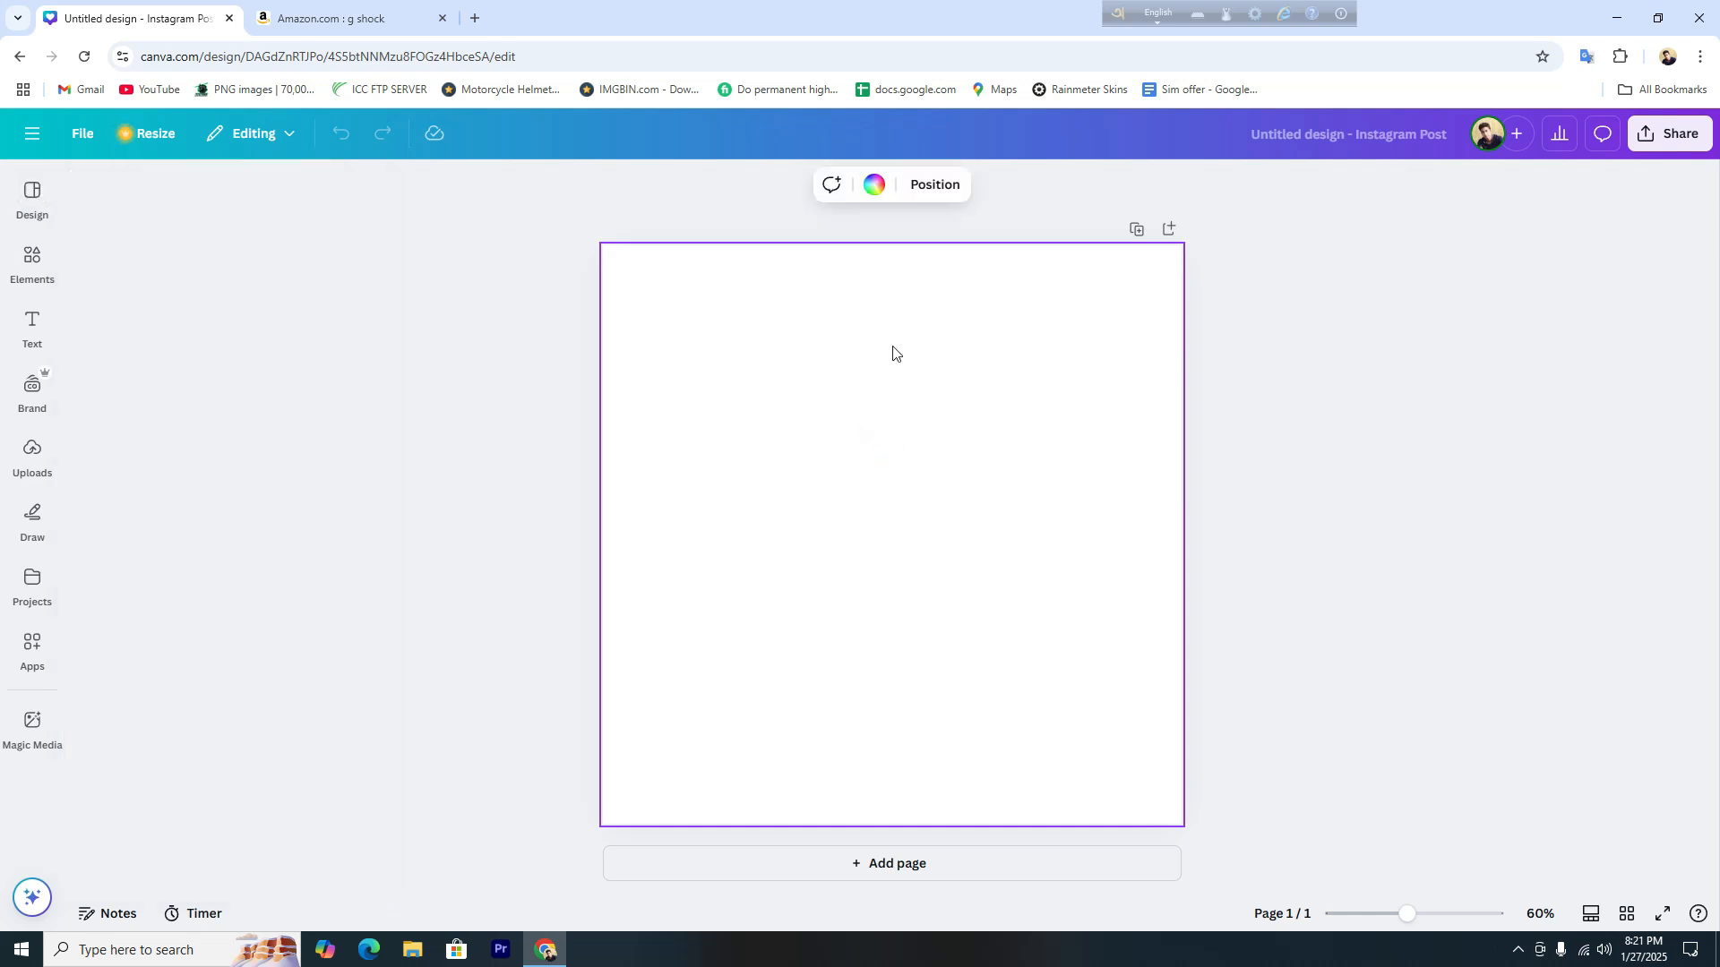
pyautogui.click(40, 472)
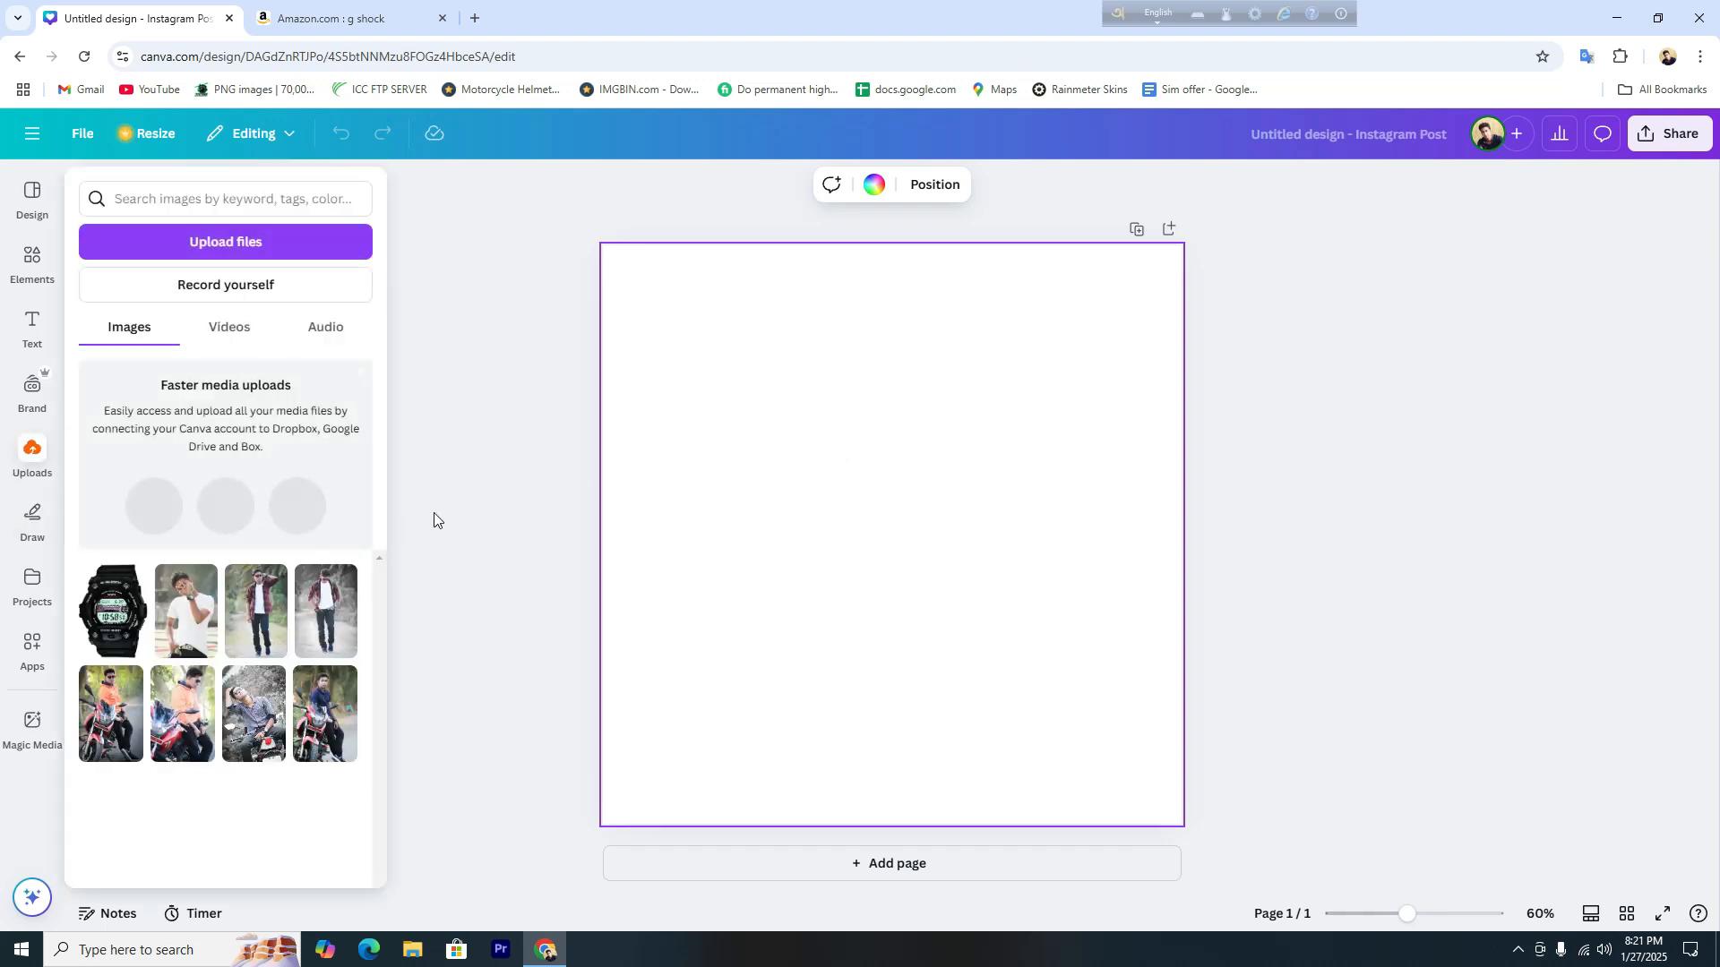
pyautogui.click(33, 453)
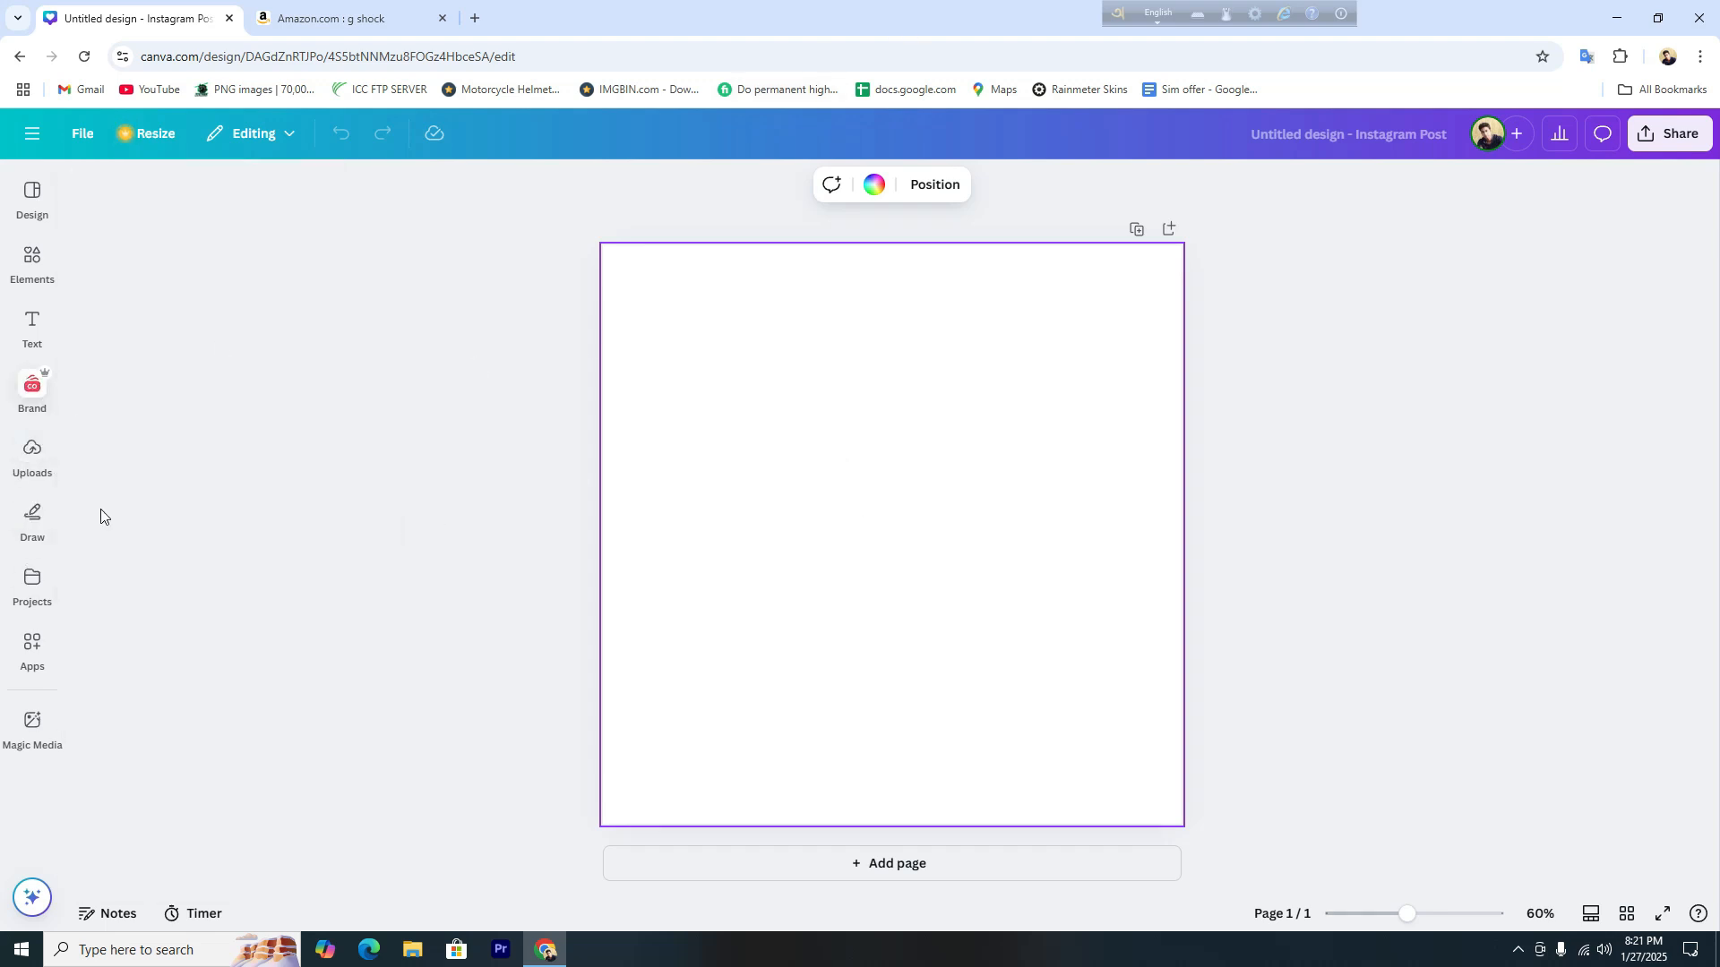
pyautogui.click(32, 582)
pyautogui.click(40, 467)
pyautogui.click(40, 471)
pyautogui.click(39, 465)
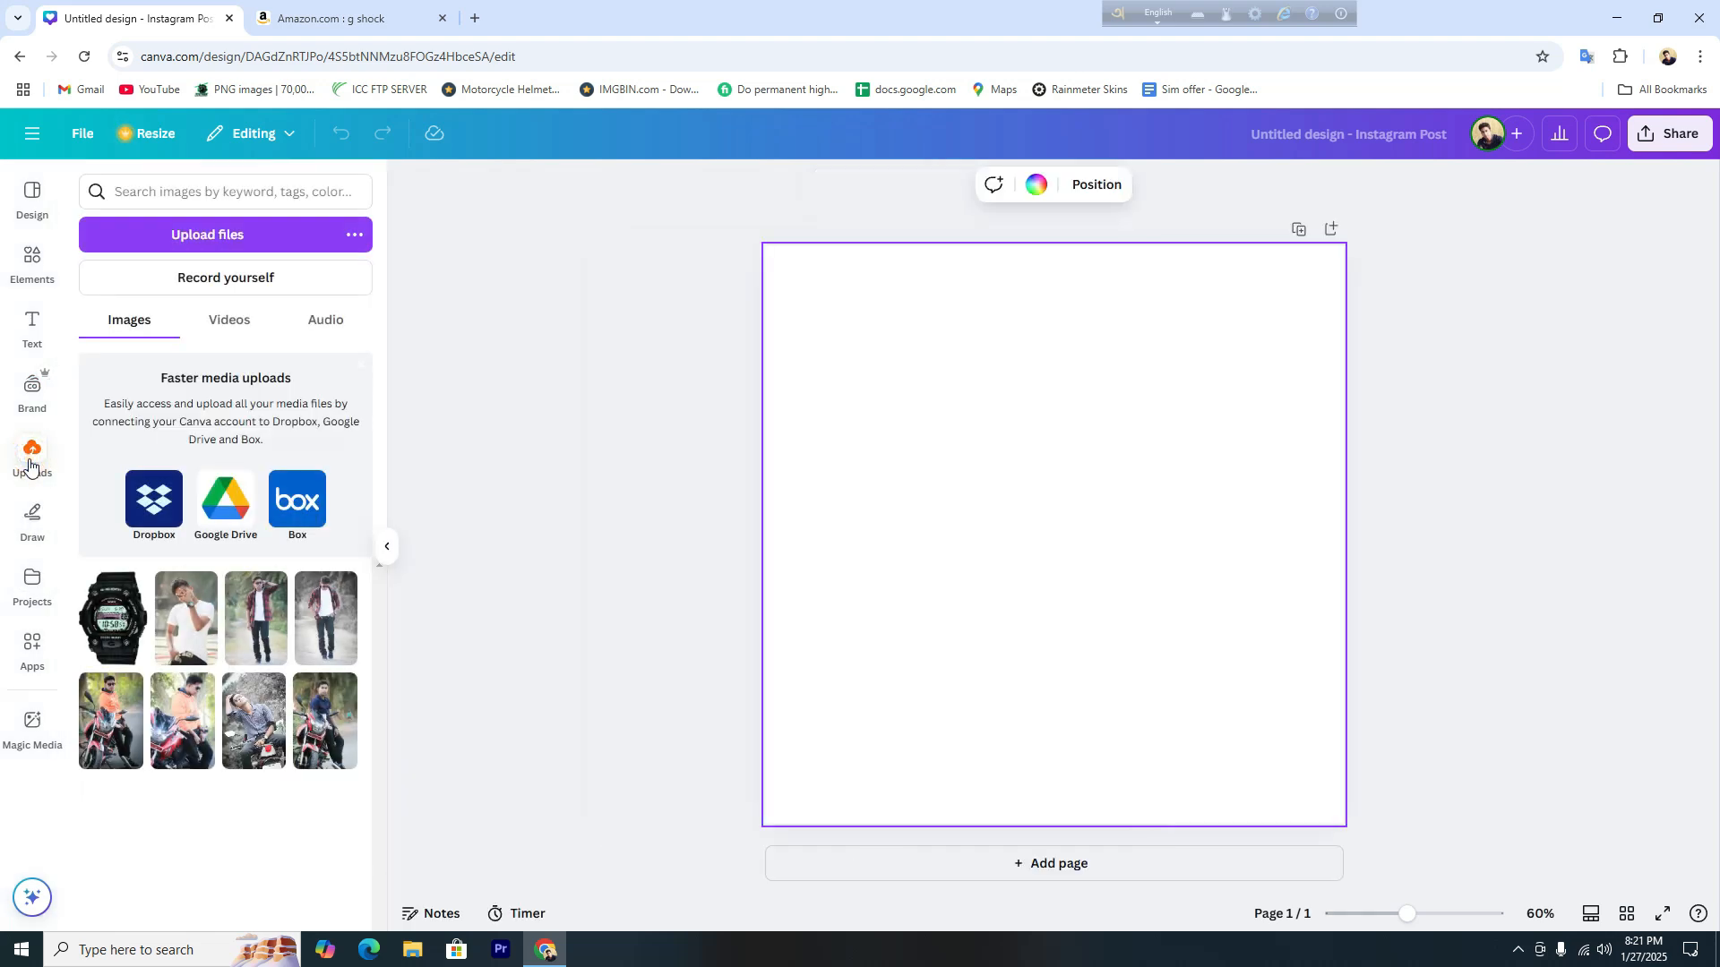
pyautogui.click(190, 235)
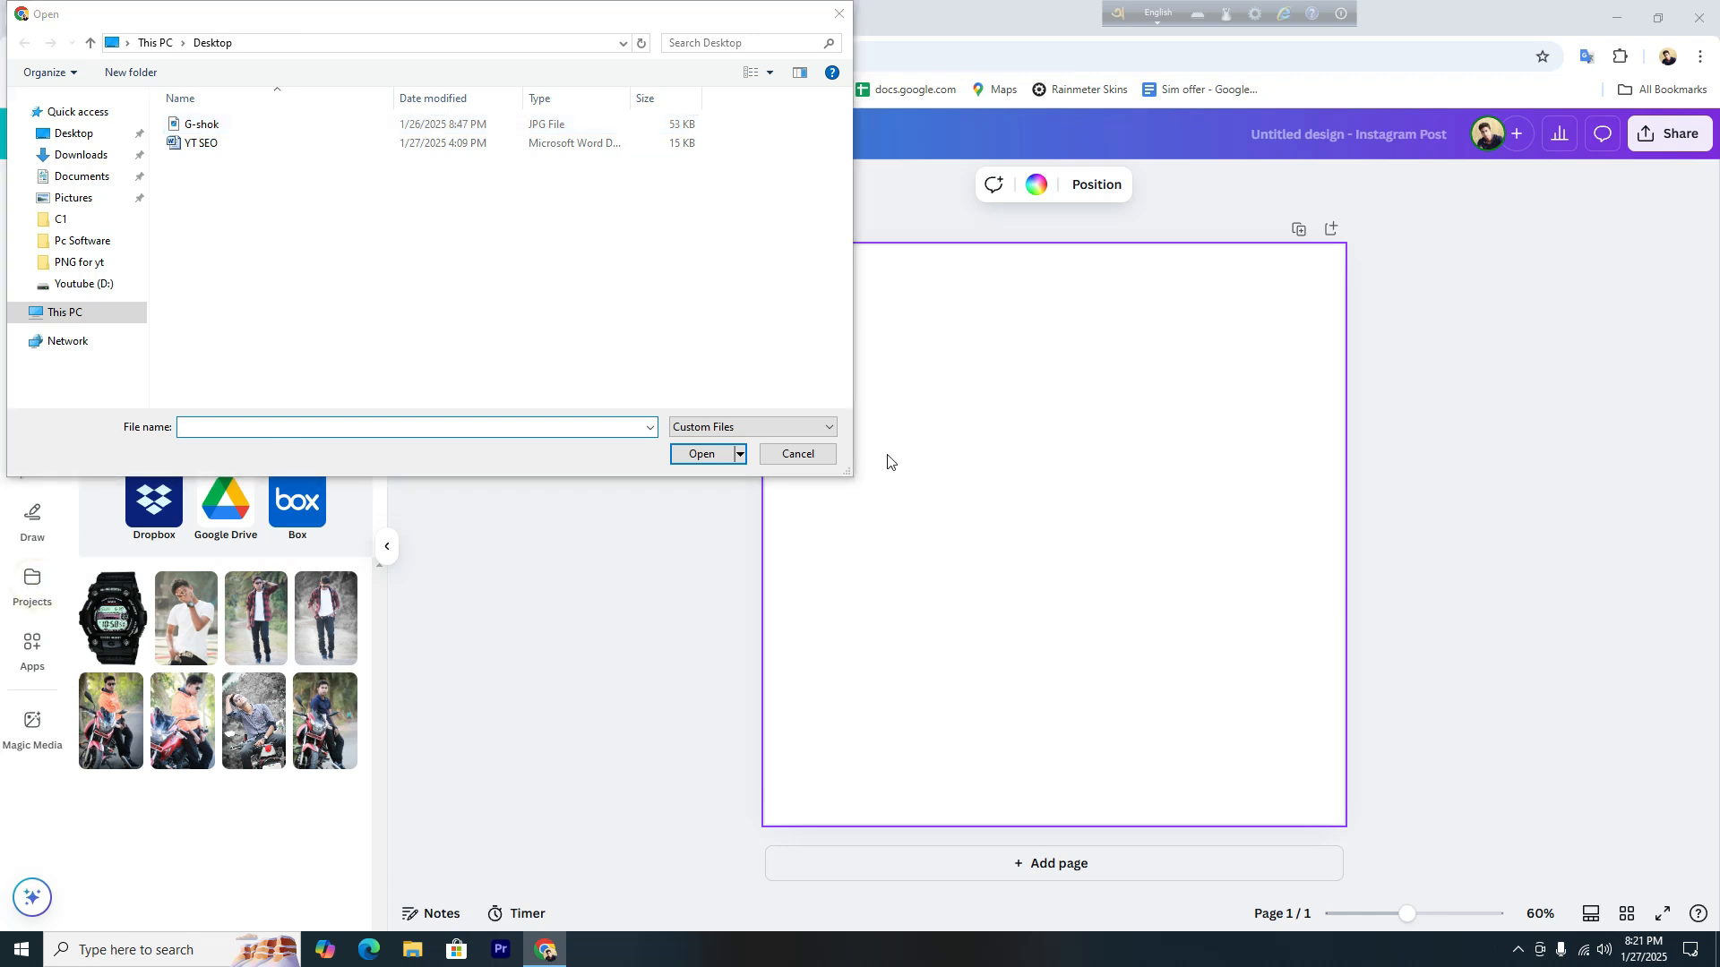
pyautogui.click(809, 453)
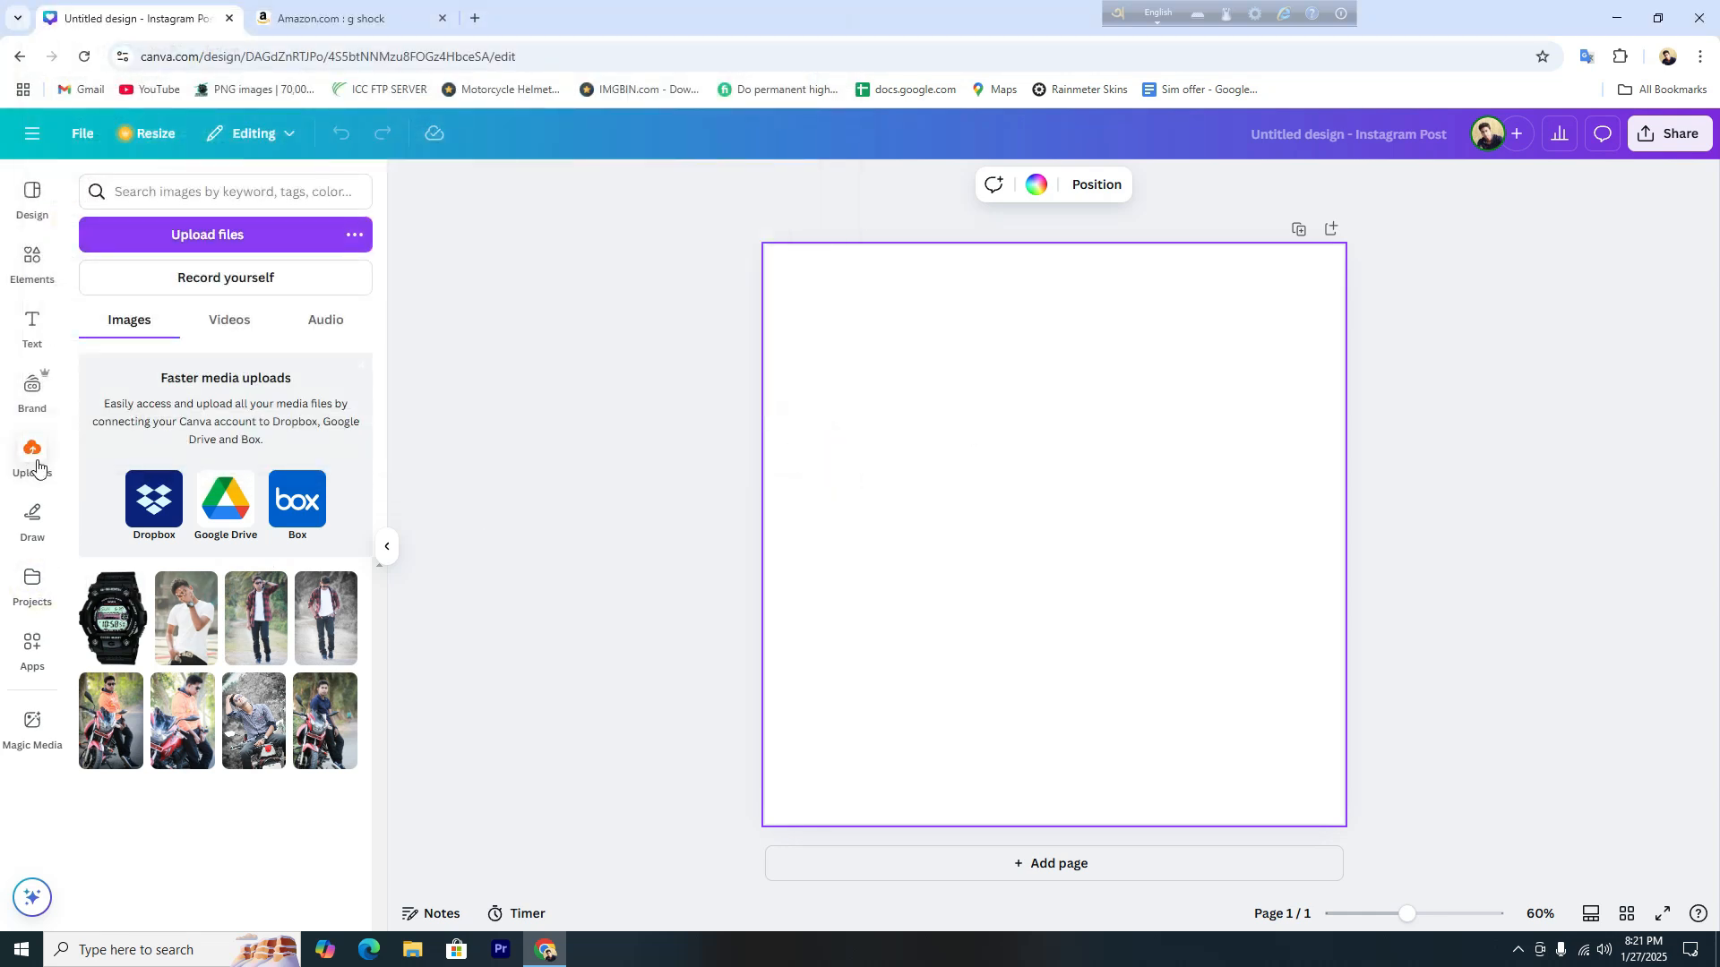
# Add the black G-Shock watch image from the existing project images to the blank page.
pyautogui.click(24, 594)
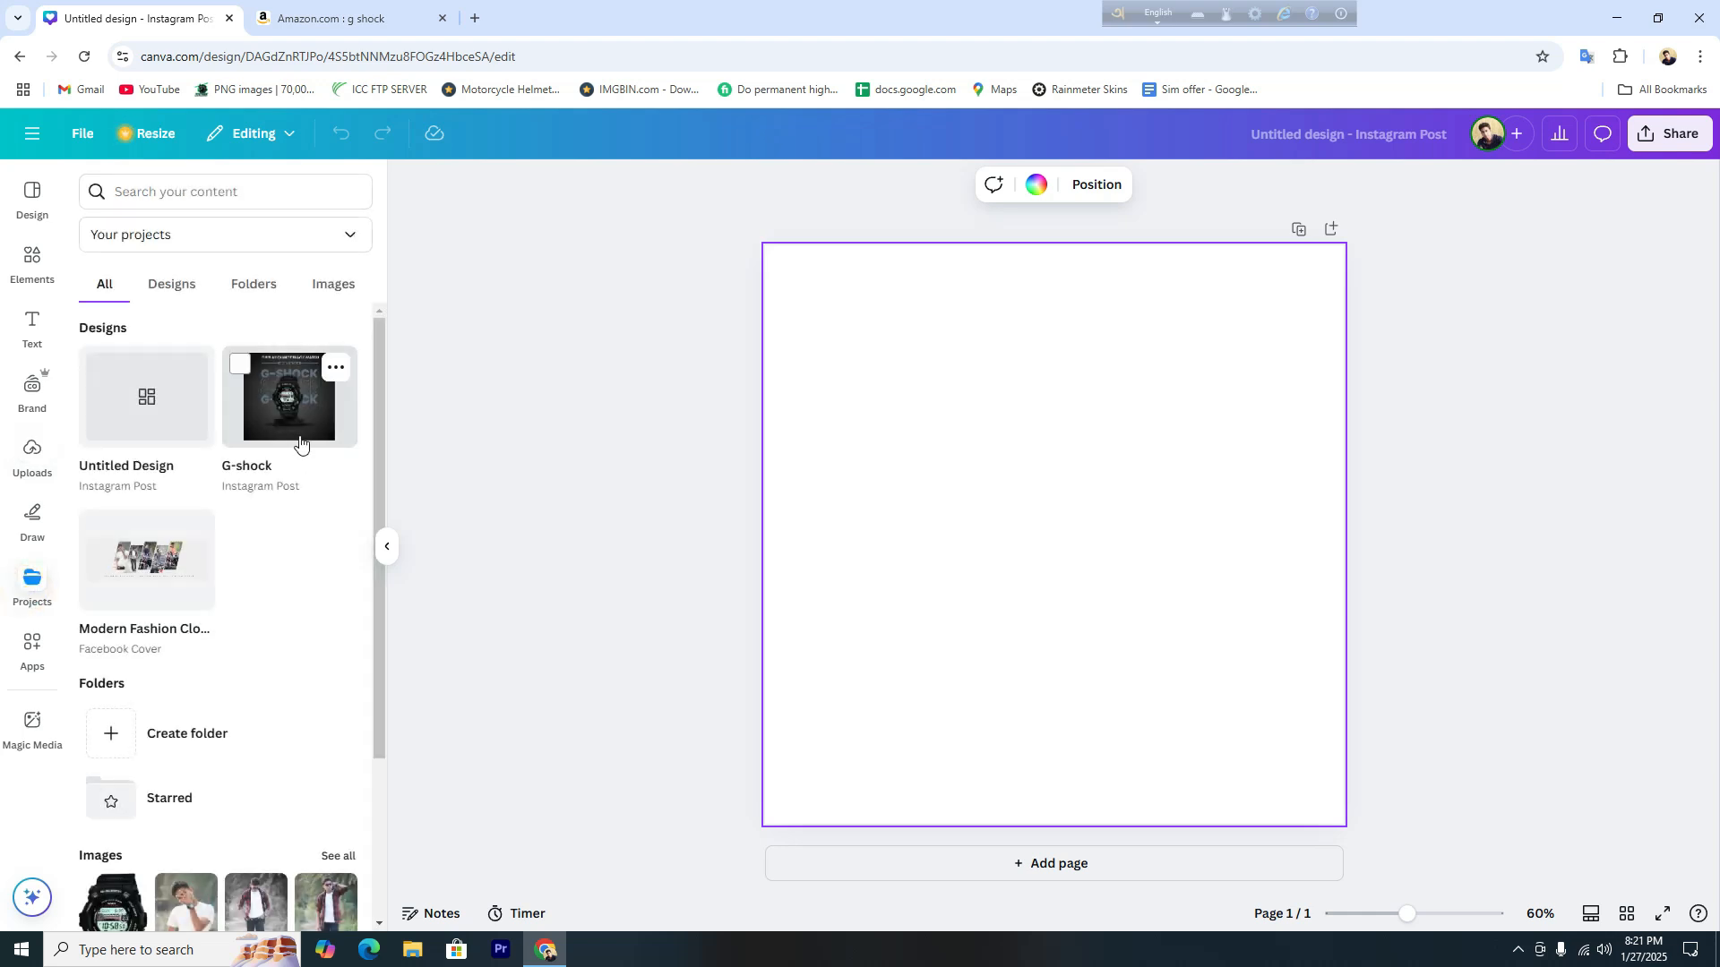
pyautogui.scroll(-3, 207, 610)
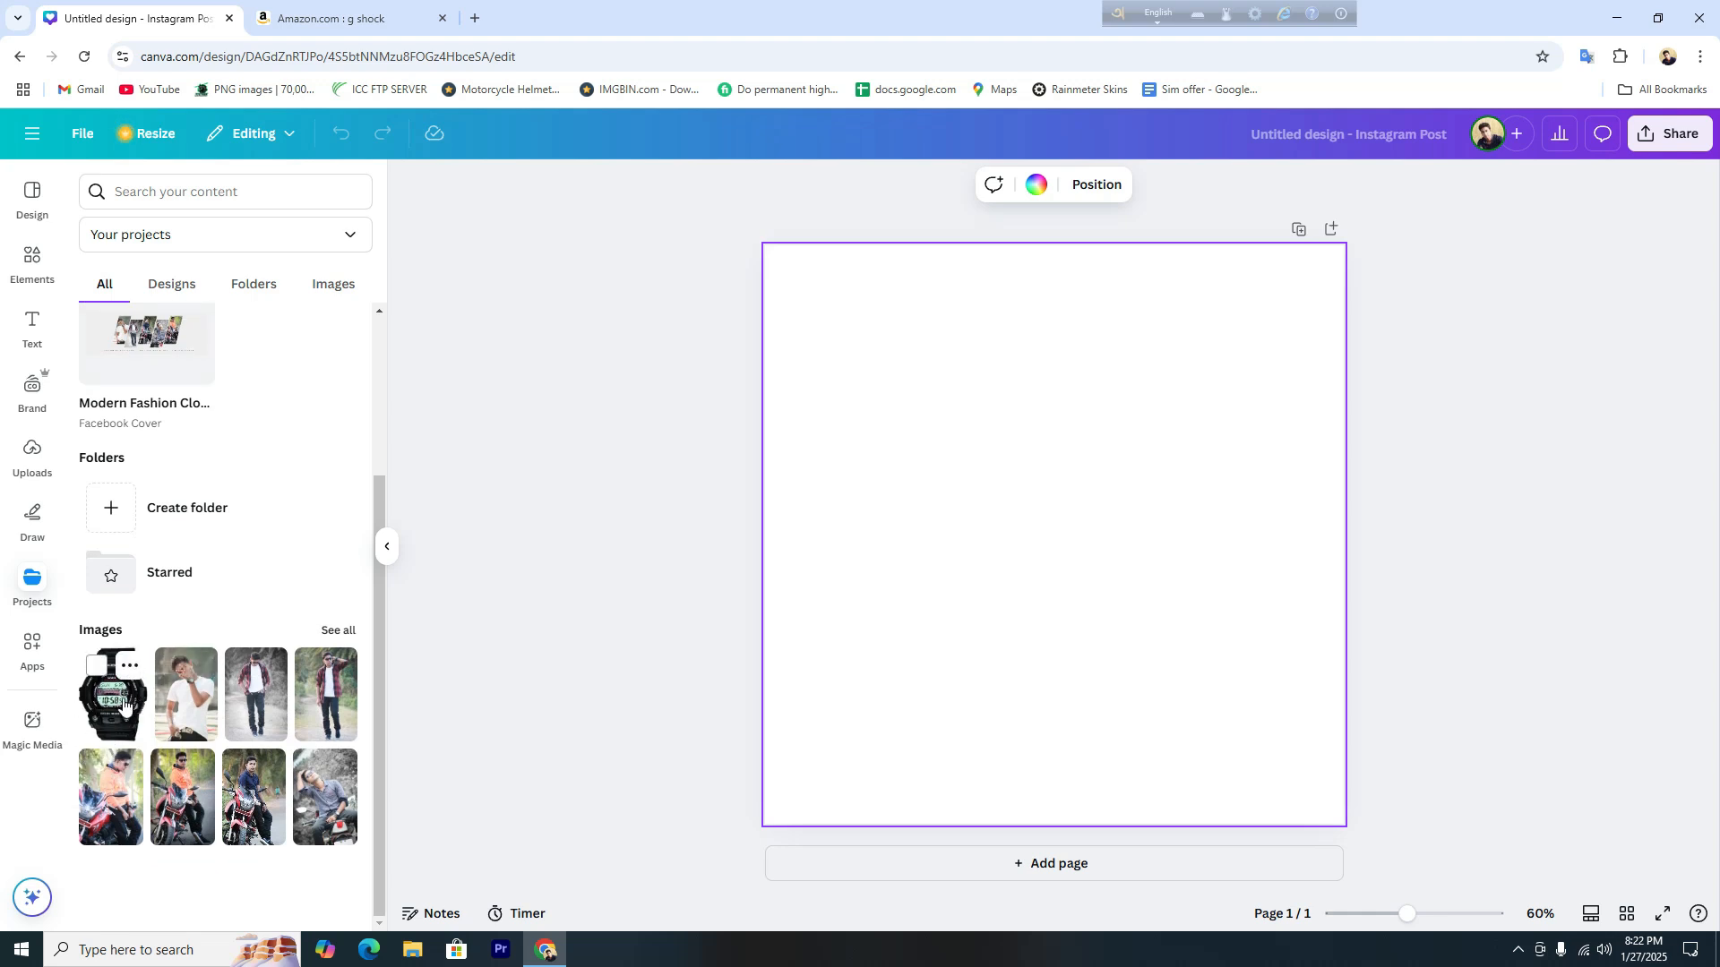
pyautogui.click(123, 705)
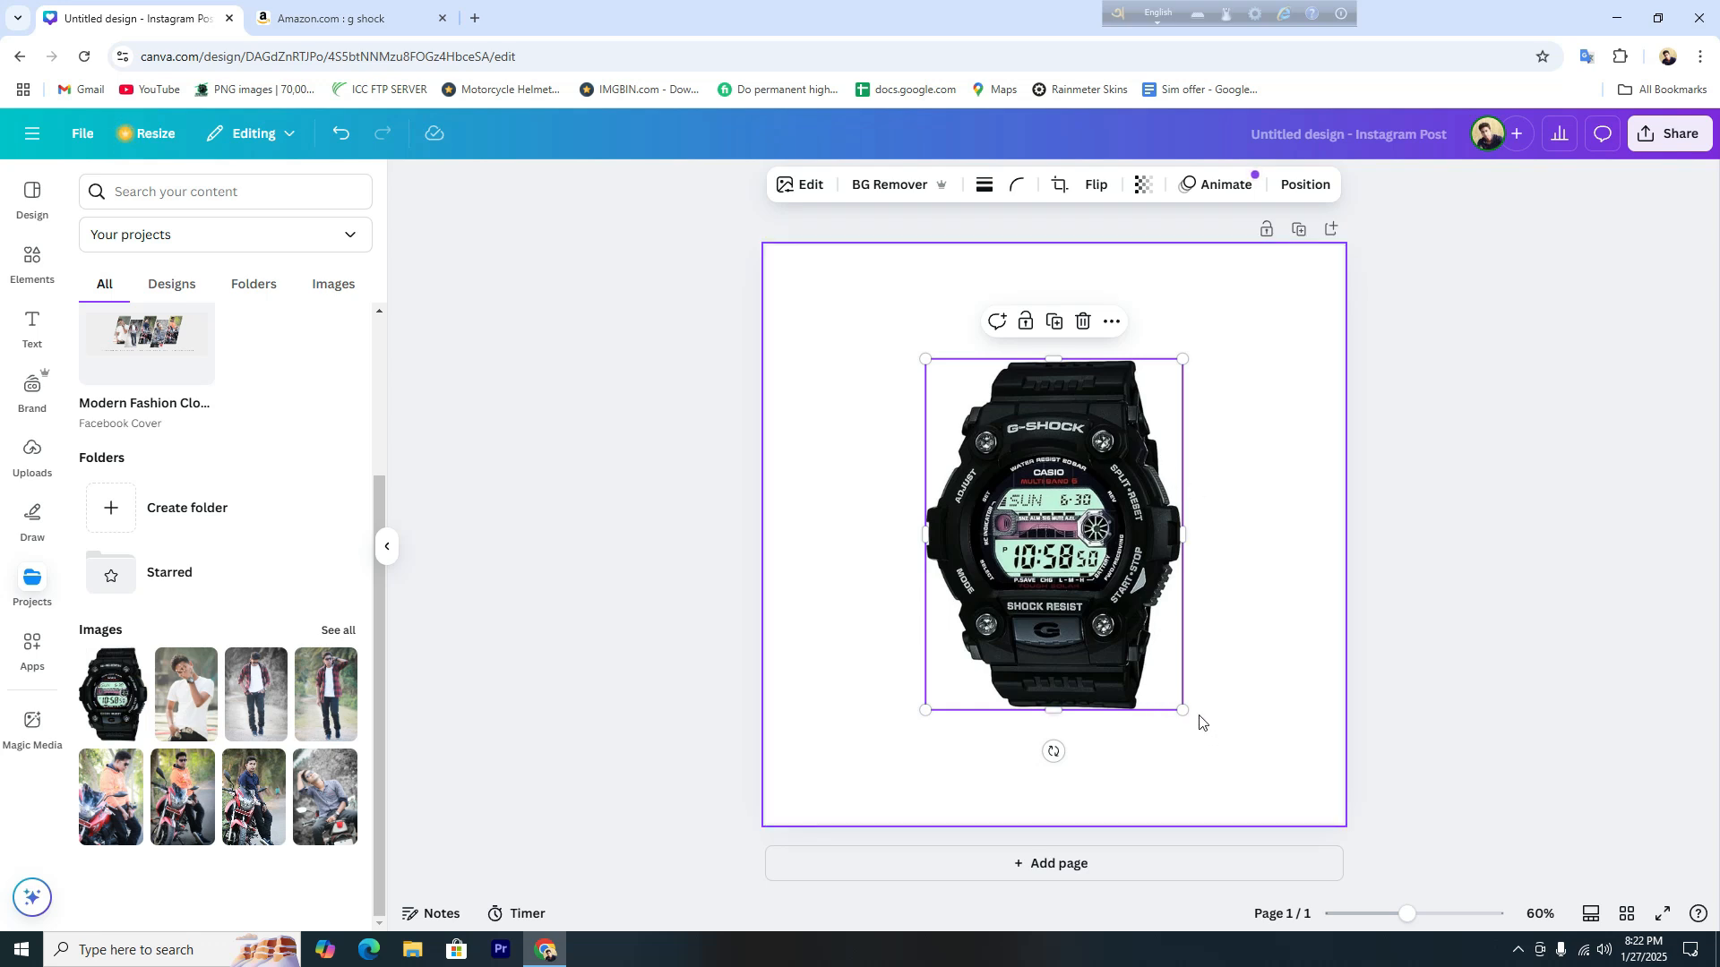
# Shrink the watch image to about 401.5 × 547.9 px, centre it on the page, and check its alignment.
pyautogui.moveTo(1182, 709); pyautogui.dragTo(1137, 653)
pyautogui.moveTo(1057, 491)
pyautogui.mouseDown()
pyautogui.moveTo(1099, 509)
pyautogui.moveTo(1077, 517)
pyautogui.mouseUp()
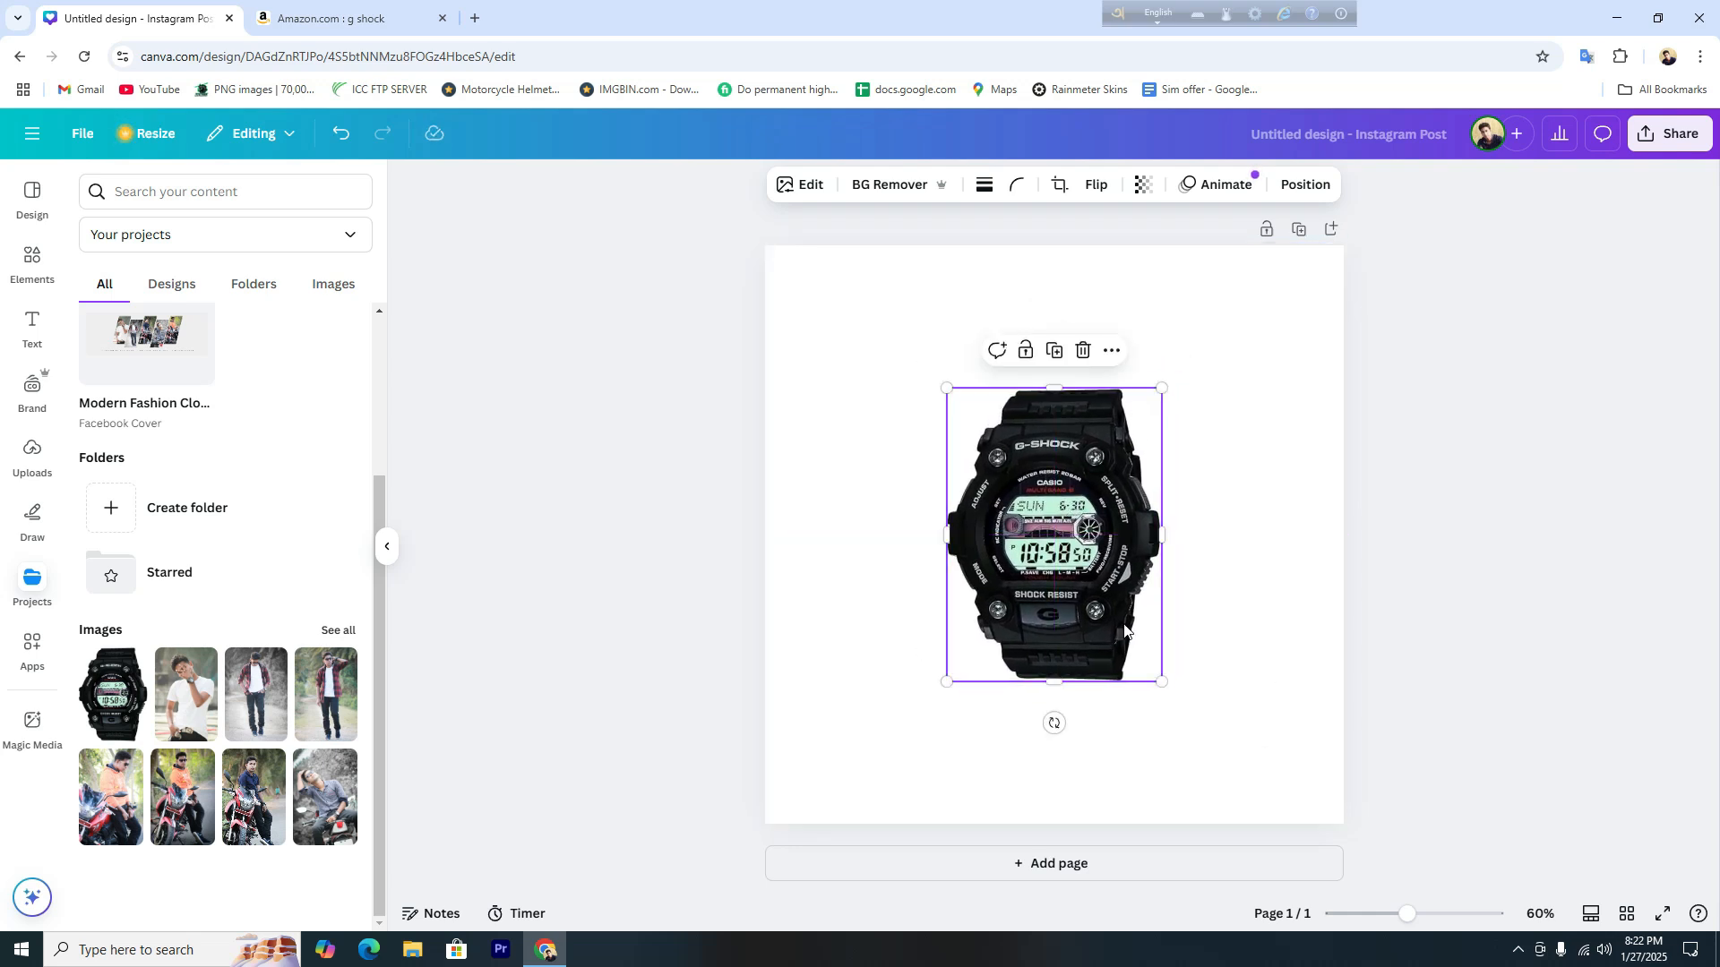
pyautogui.click(1305, 185)
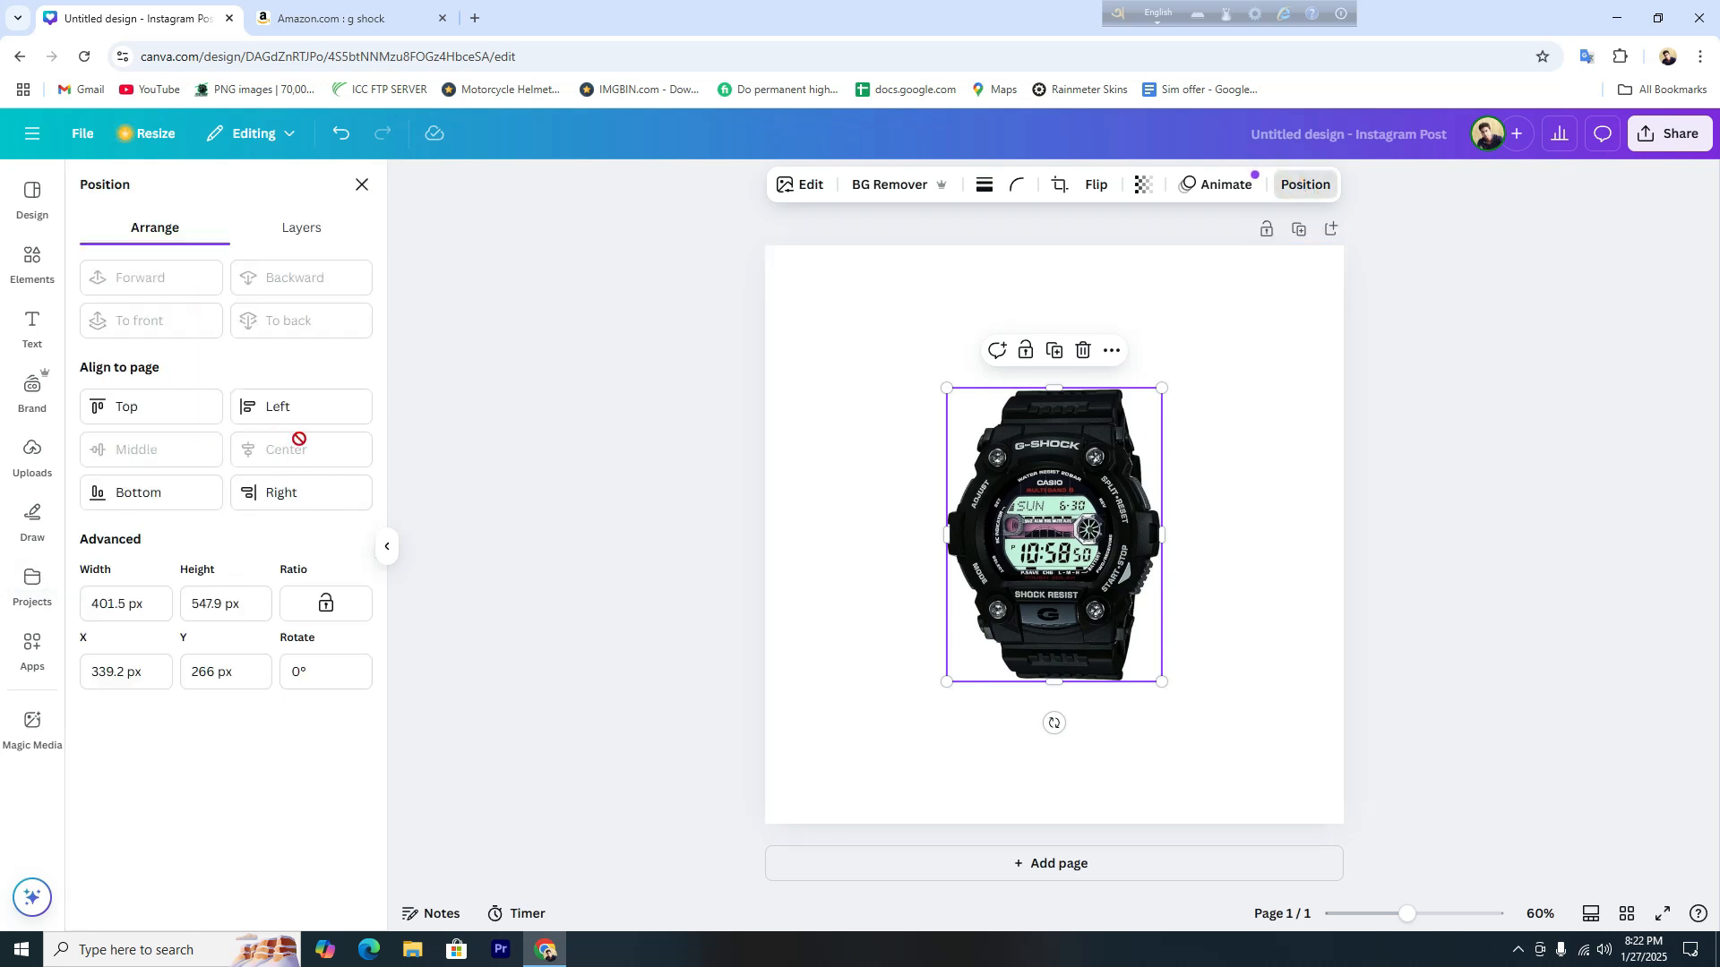
pyautogui.click(1246, 433)
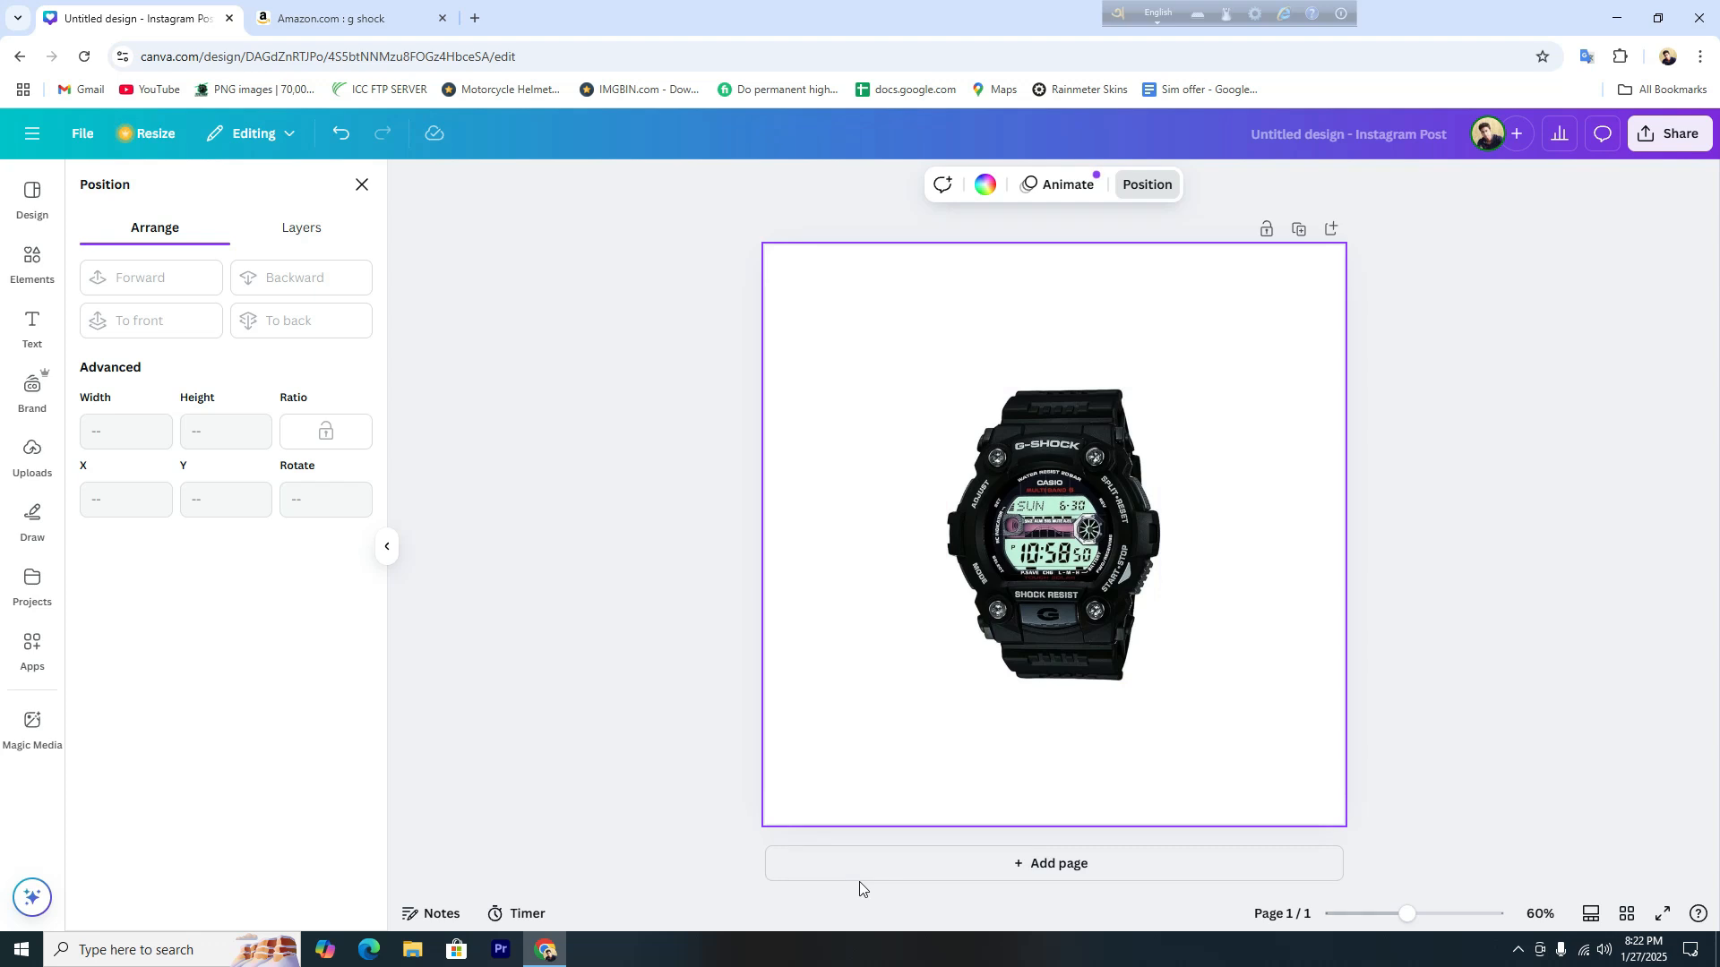
pyautogui.click(1078, 509)
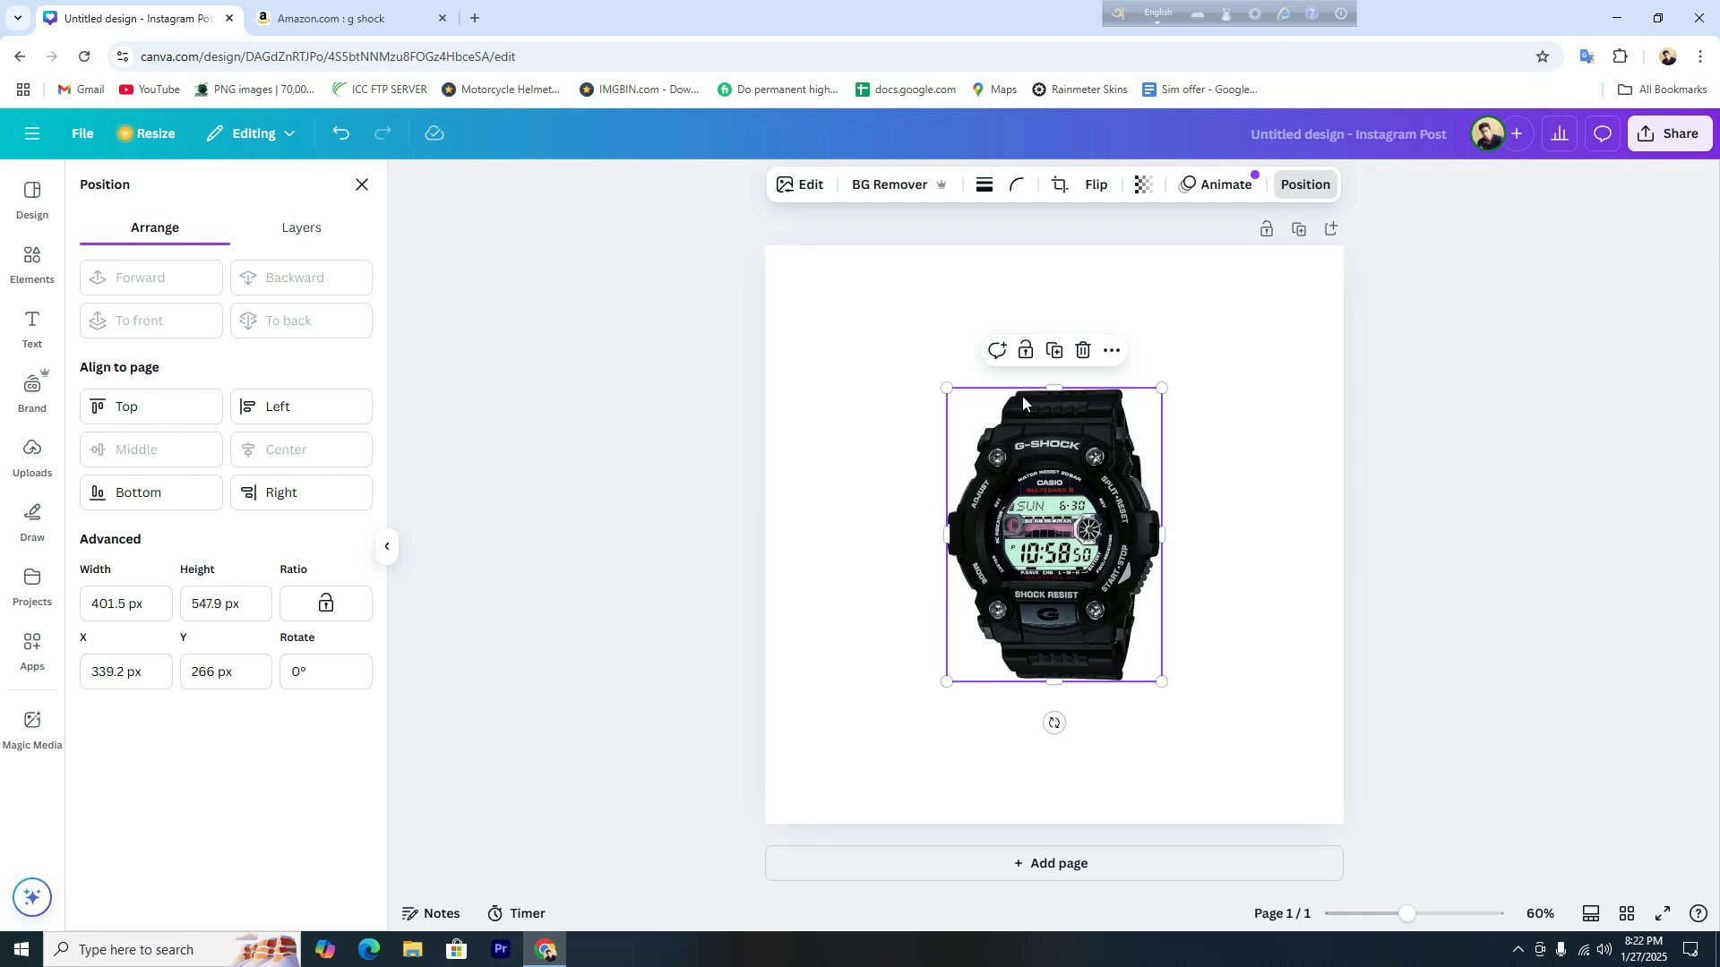
pyautogui.click(1243, 436)
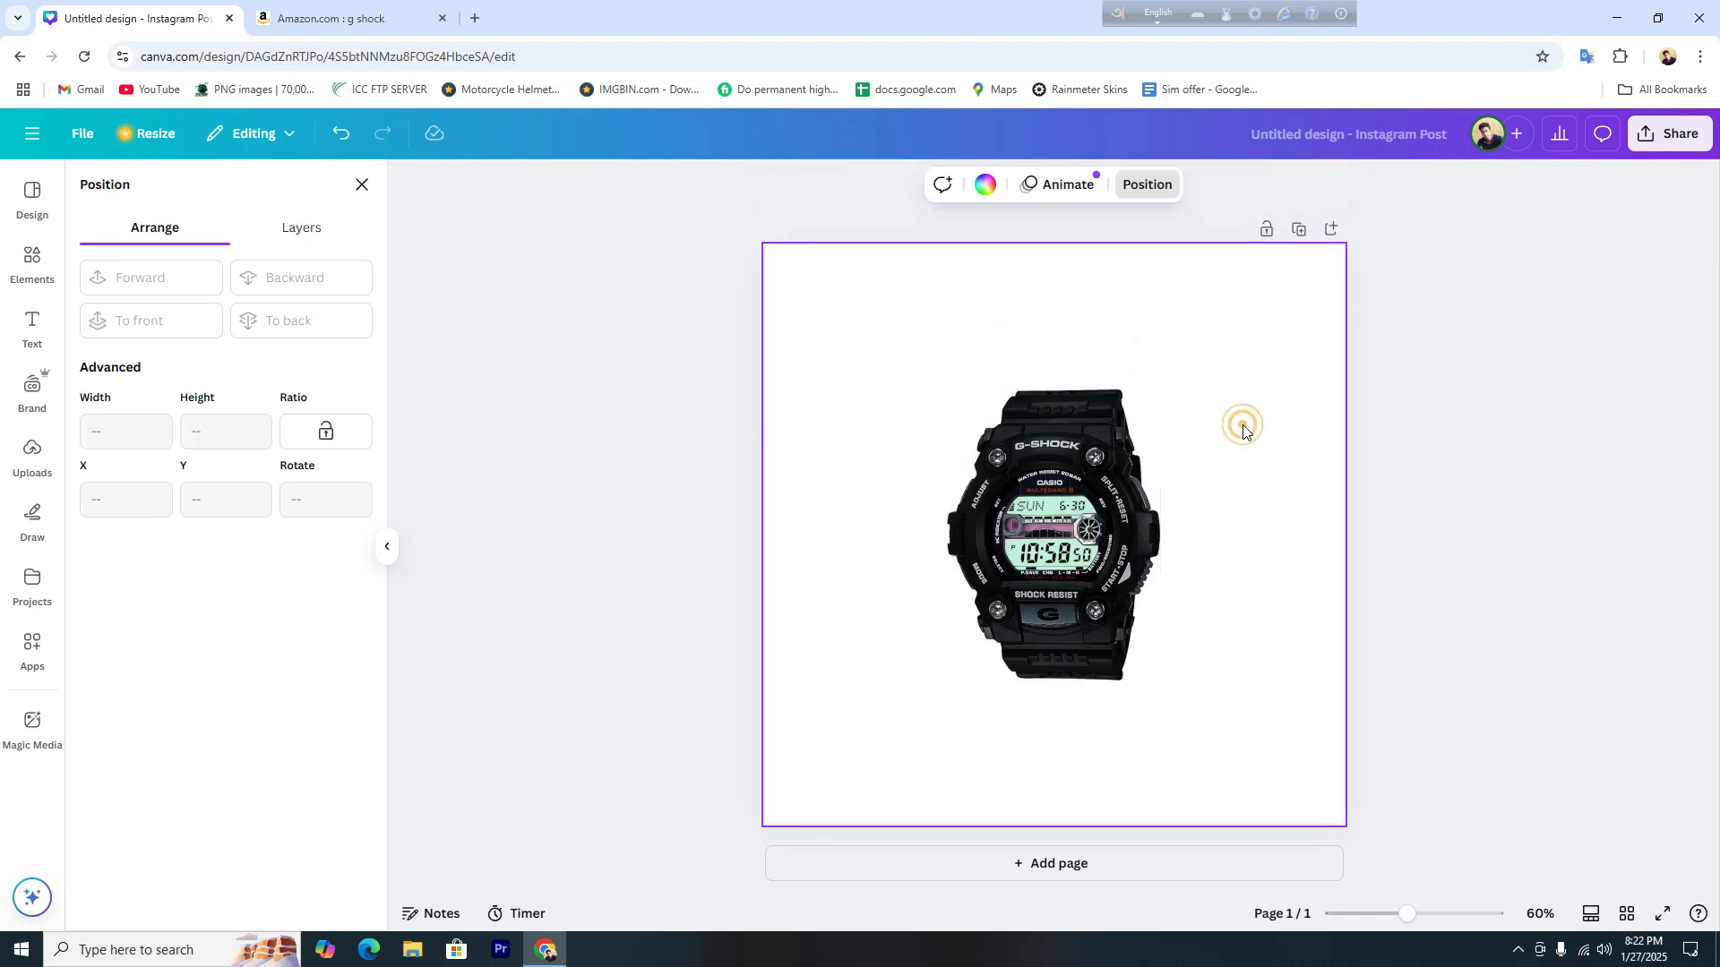
pyautogui.click(1083, 587)
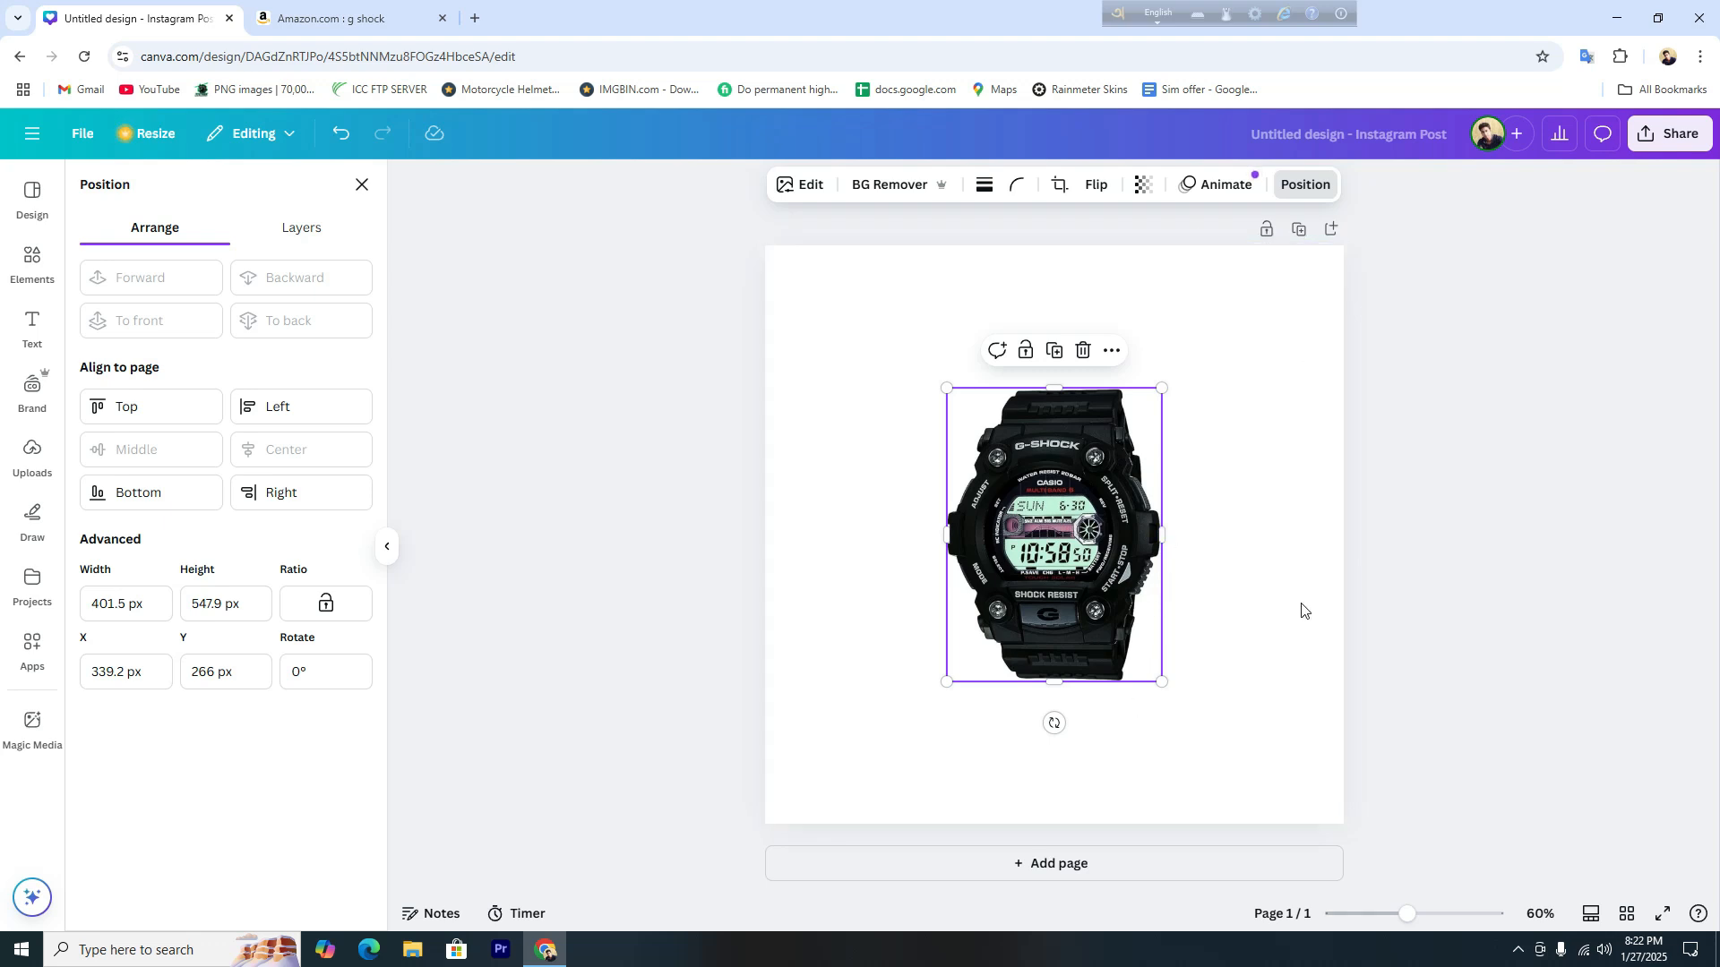
pyautogui.click(1295, 504)
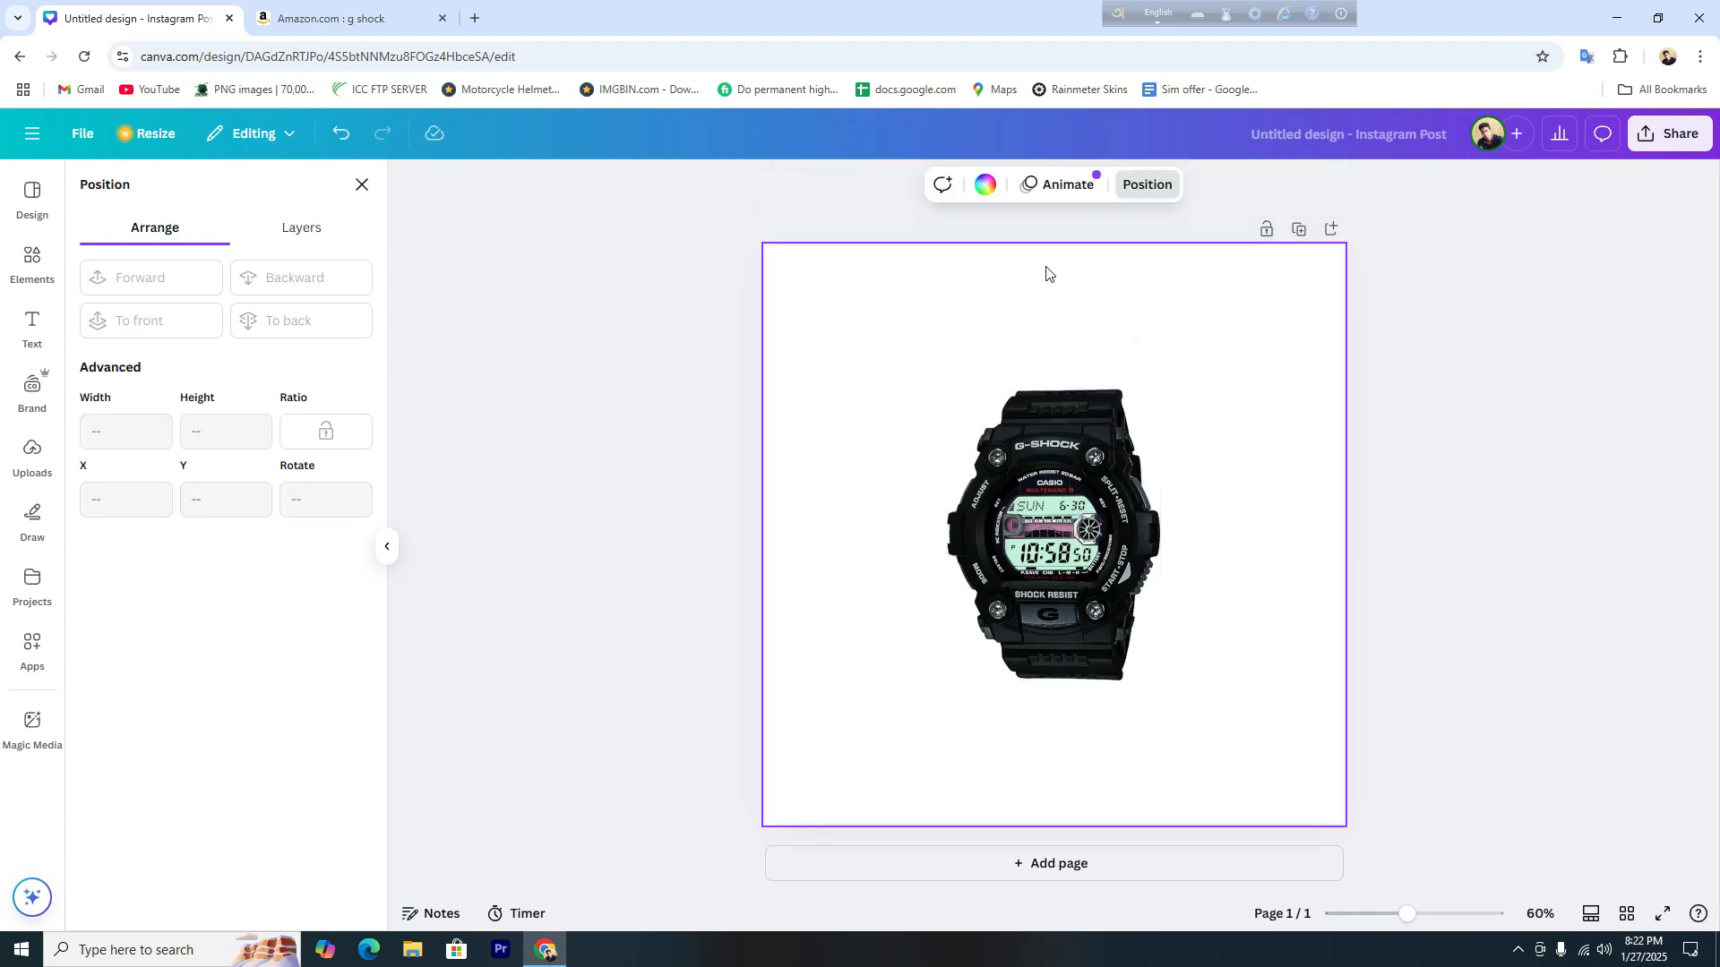
# Set the page background to the near-black photo colour sampled from the watch image.
pyautogui.click(986, 184)
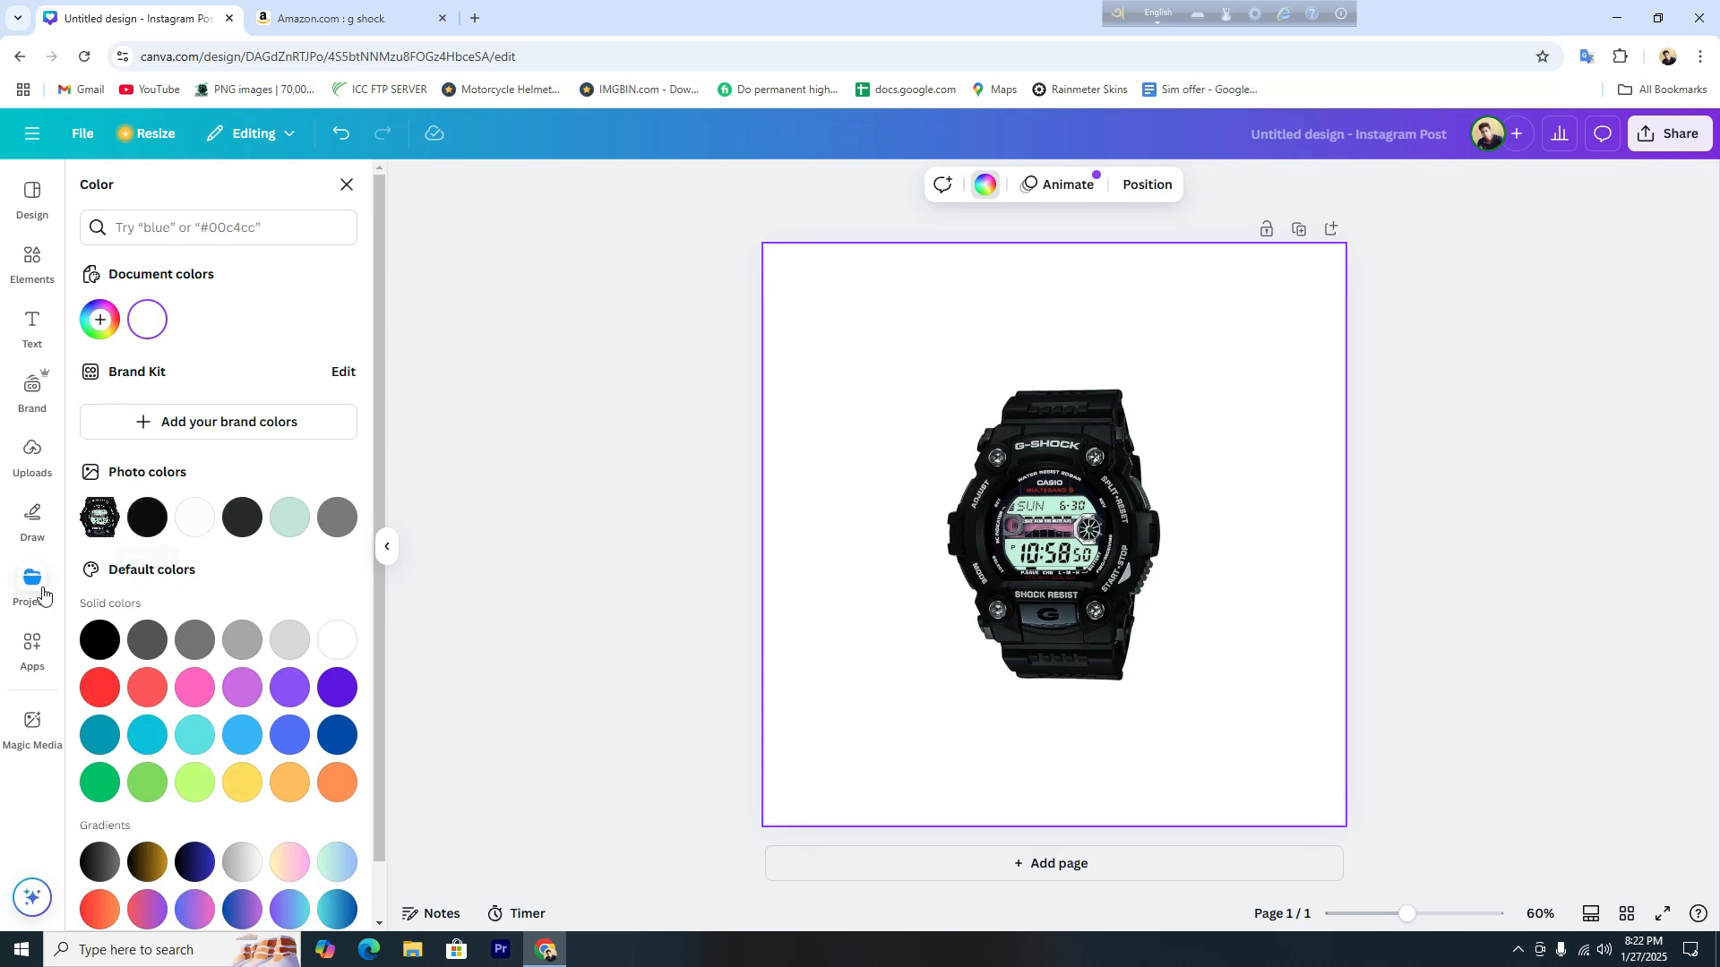
pyautogui.click(148, 517)
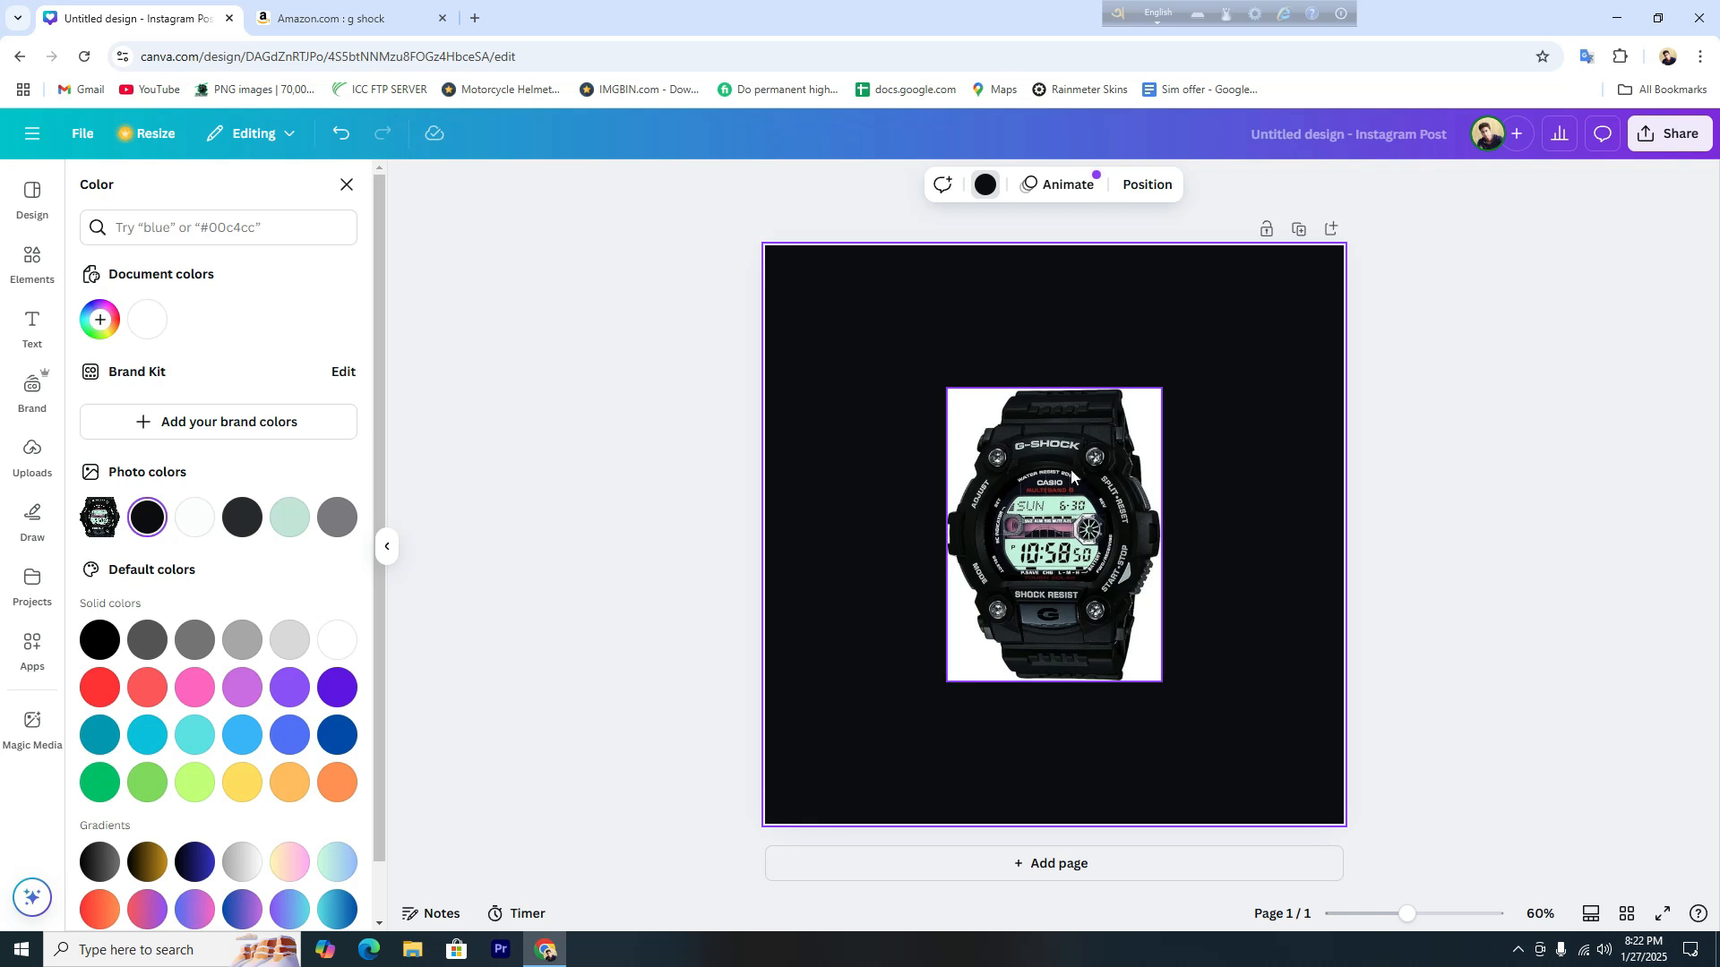
# Remove the white background from the watch image with BG Remover and inspect the cut-out against the page.
pyautogui.click(972, 435)
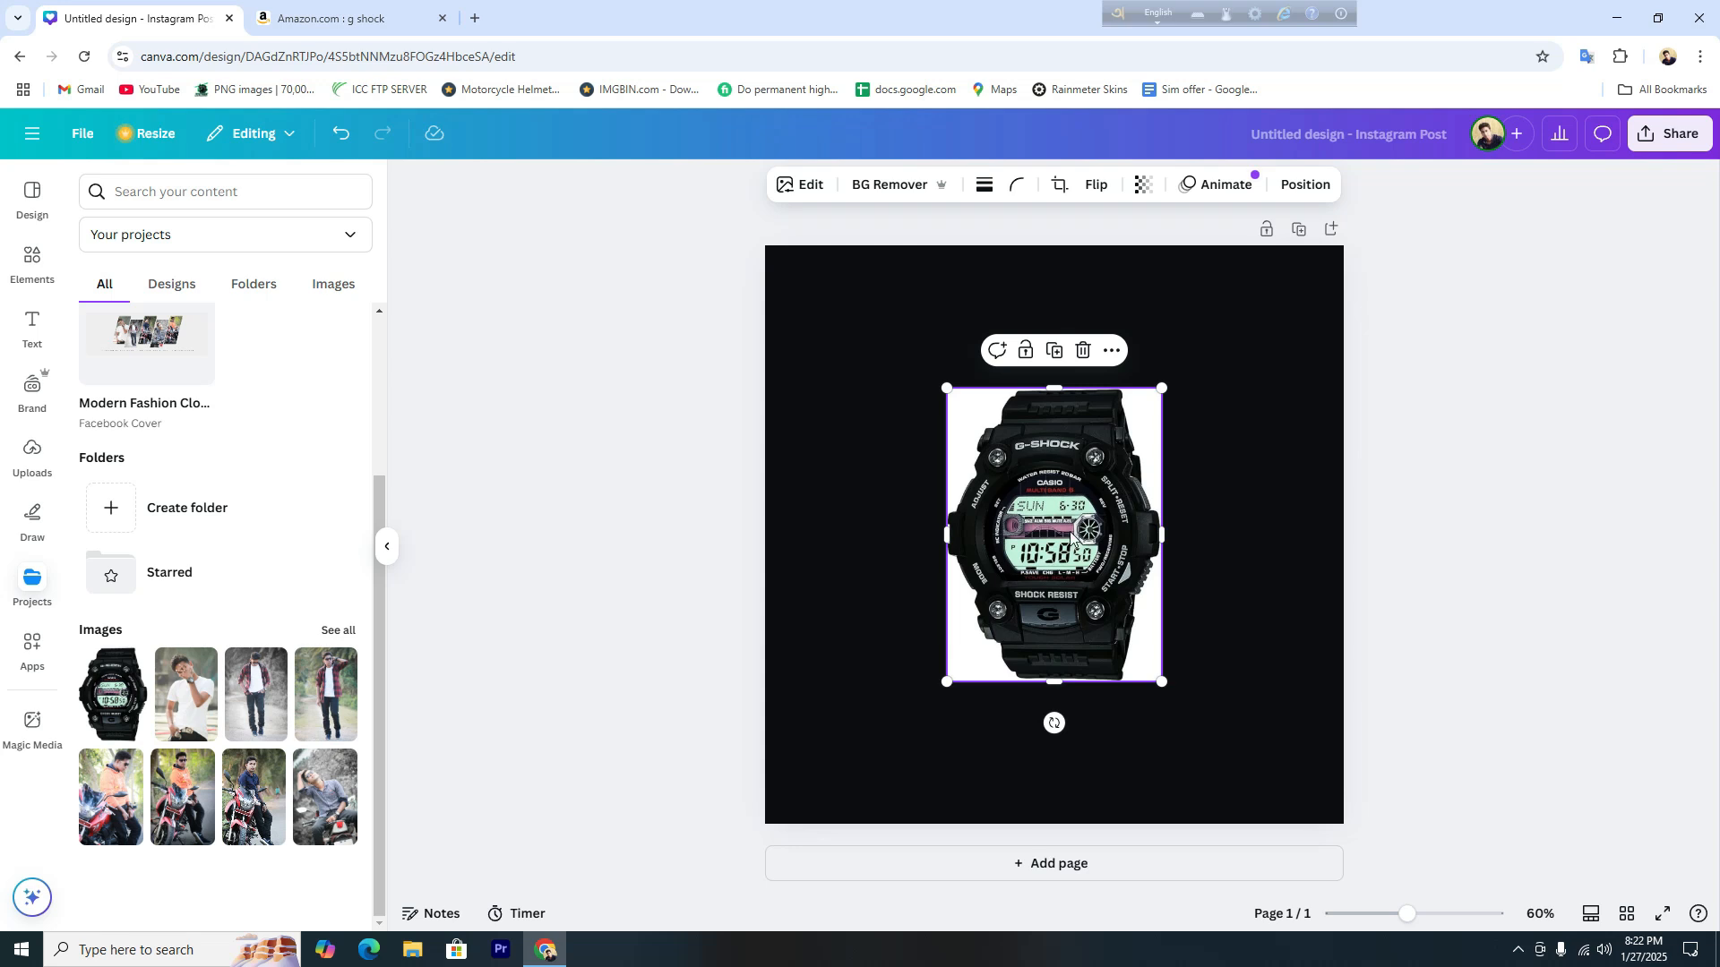
pyautogui.click(812, 188)
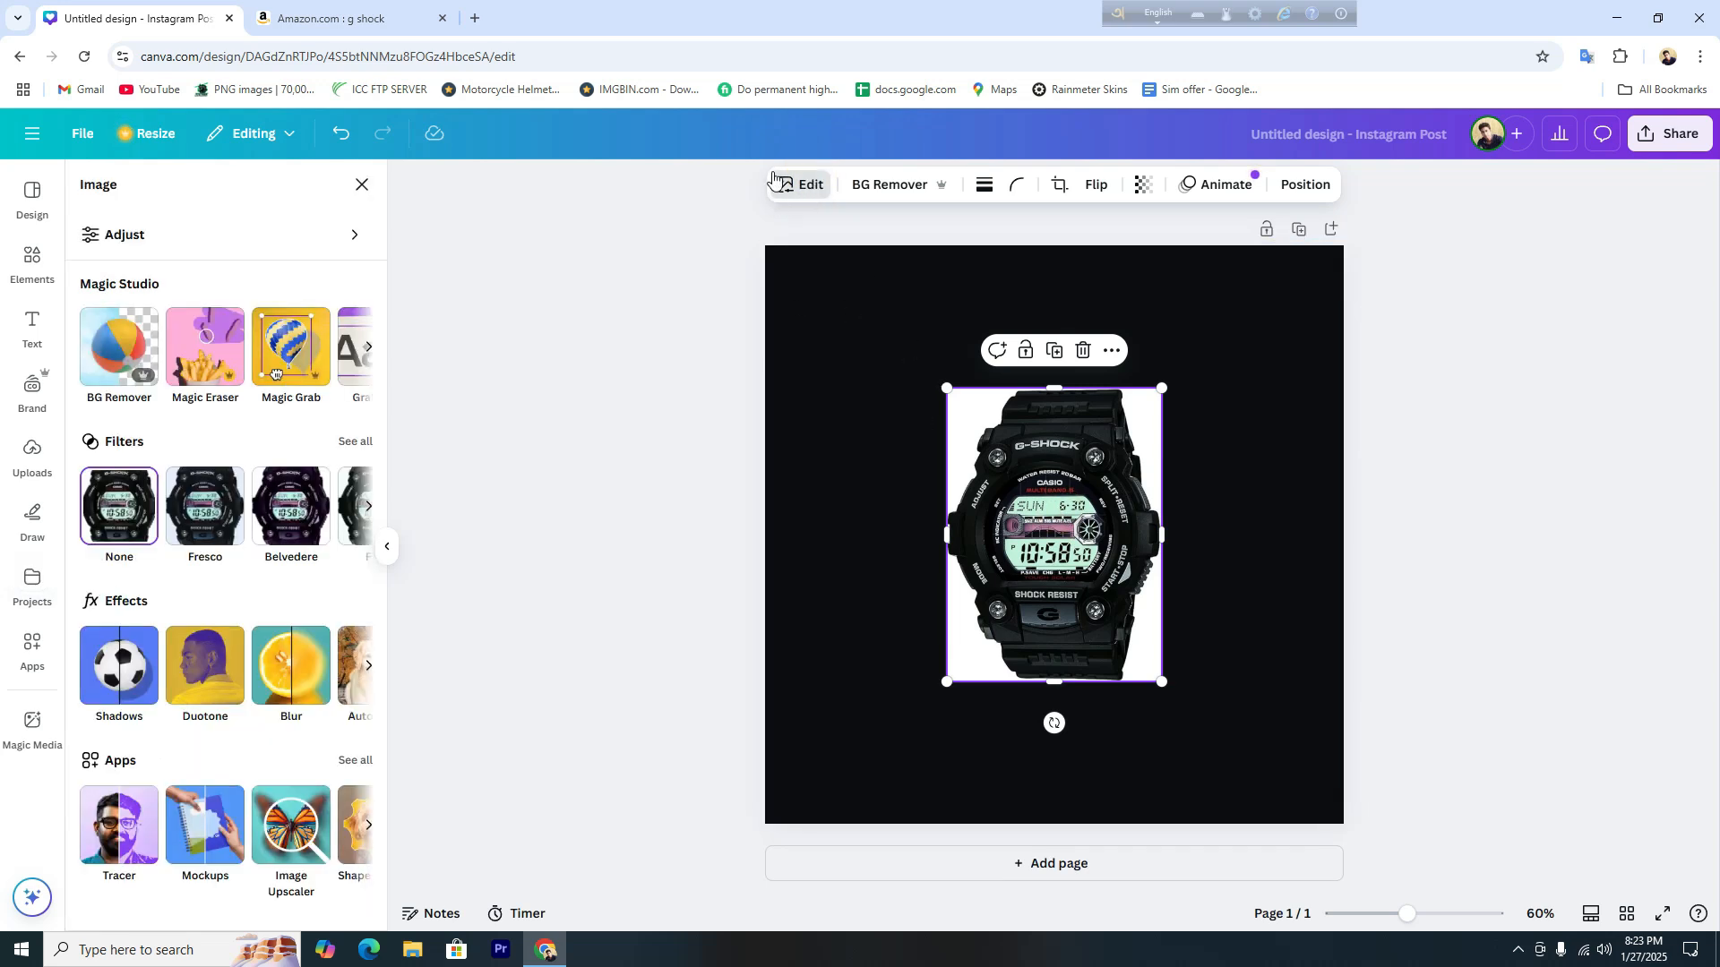
pyautogui.click(117, 351)
pyautogui.click(1215, 412)
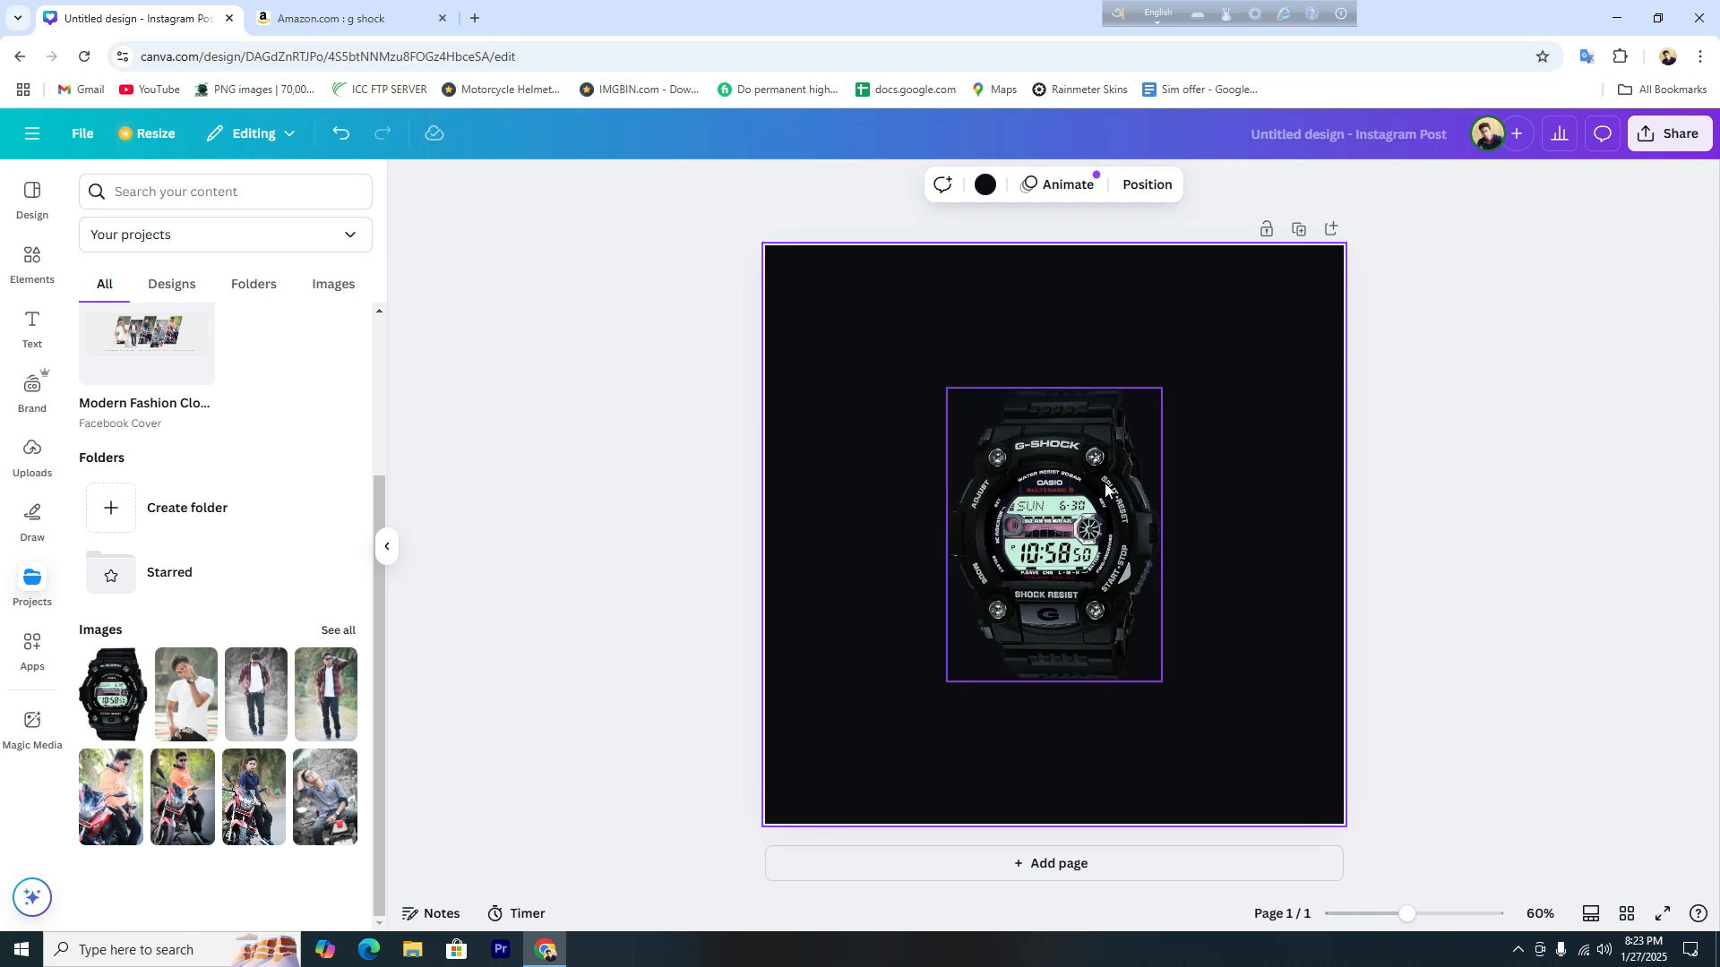
pyautogui.click(1039, 509)
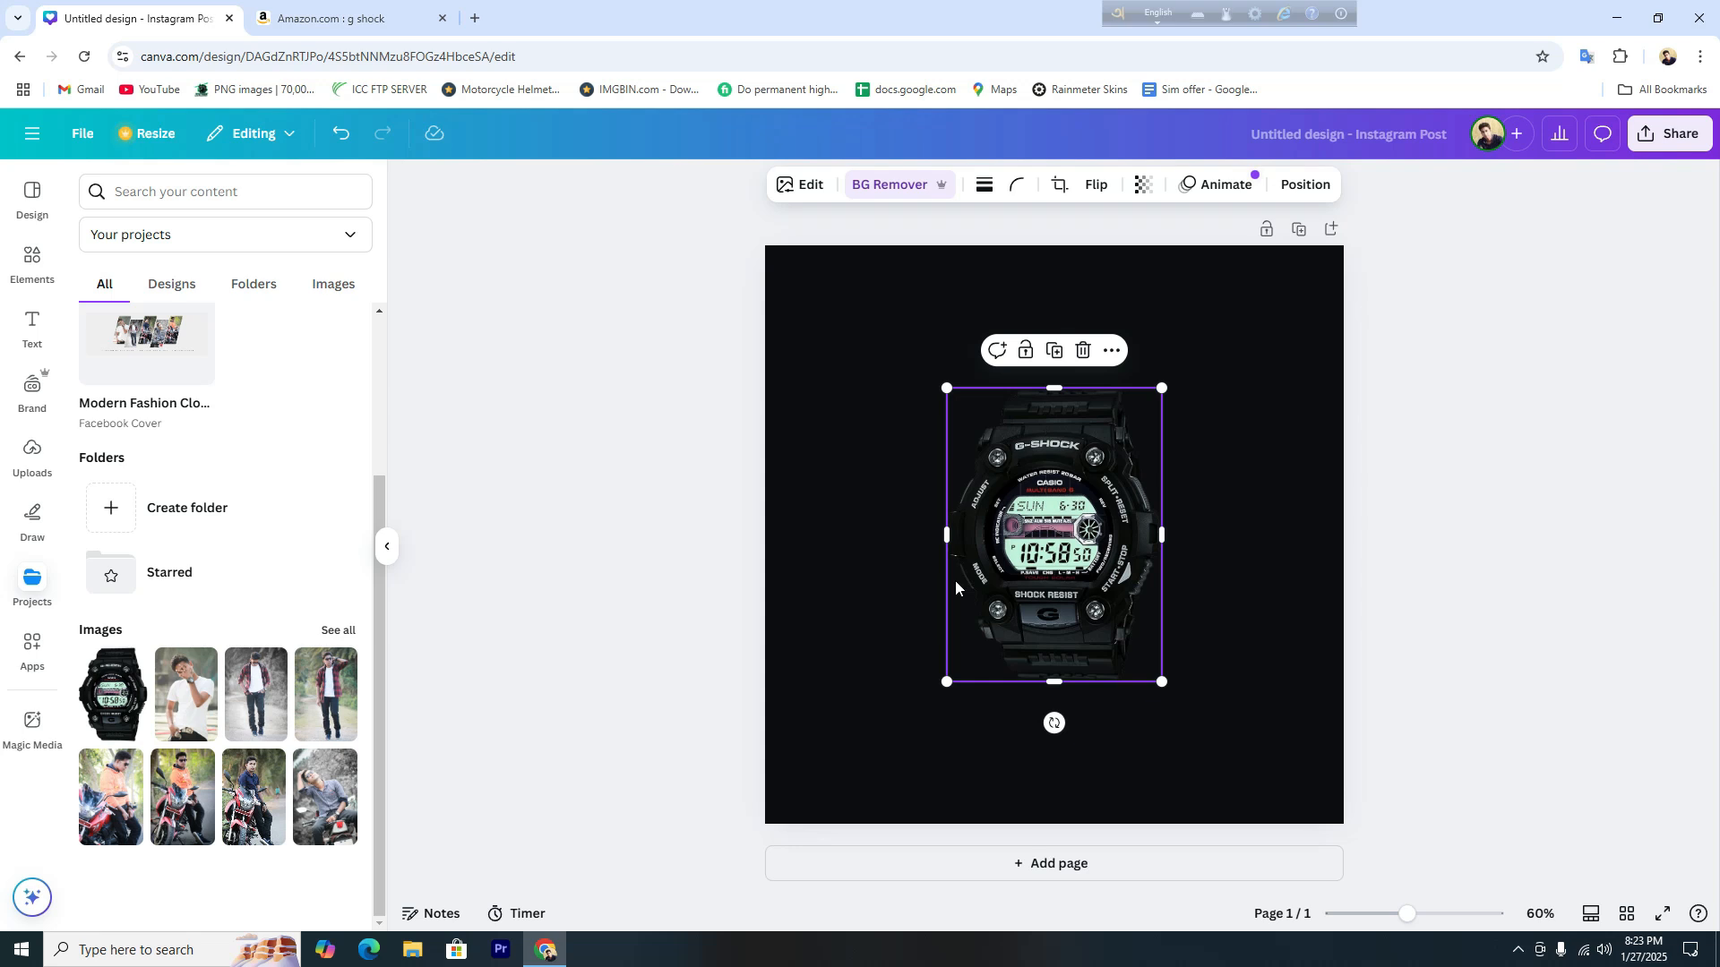
pyautogui.click(1245, 501)
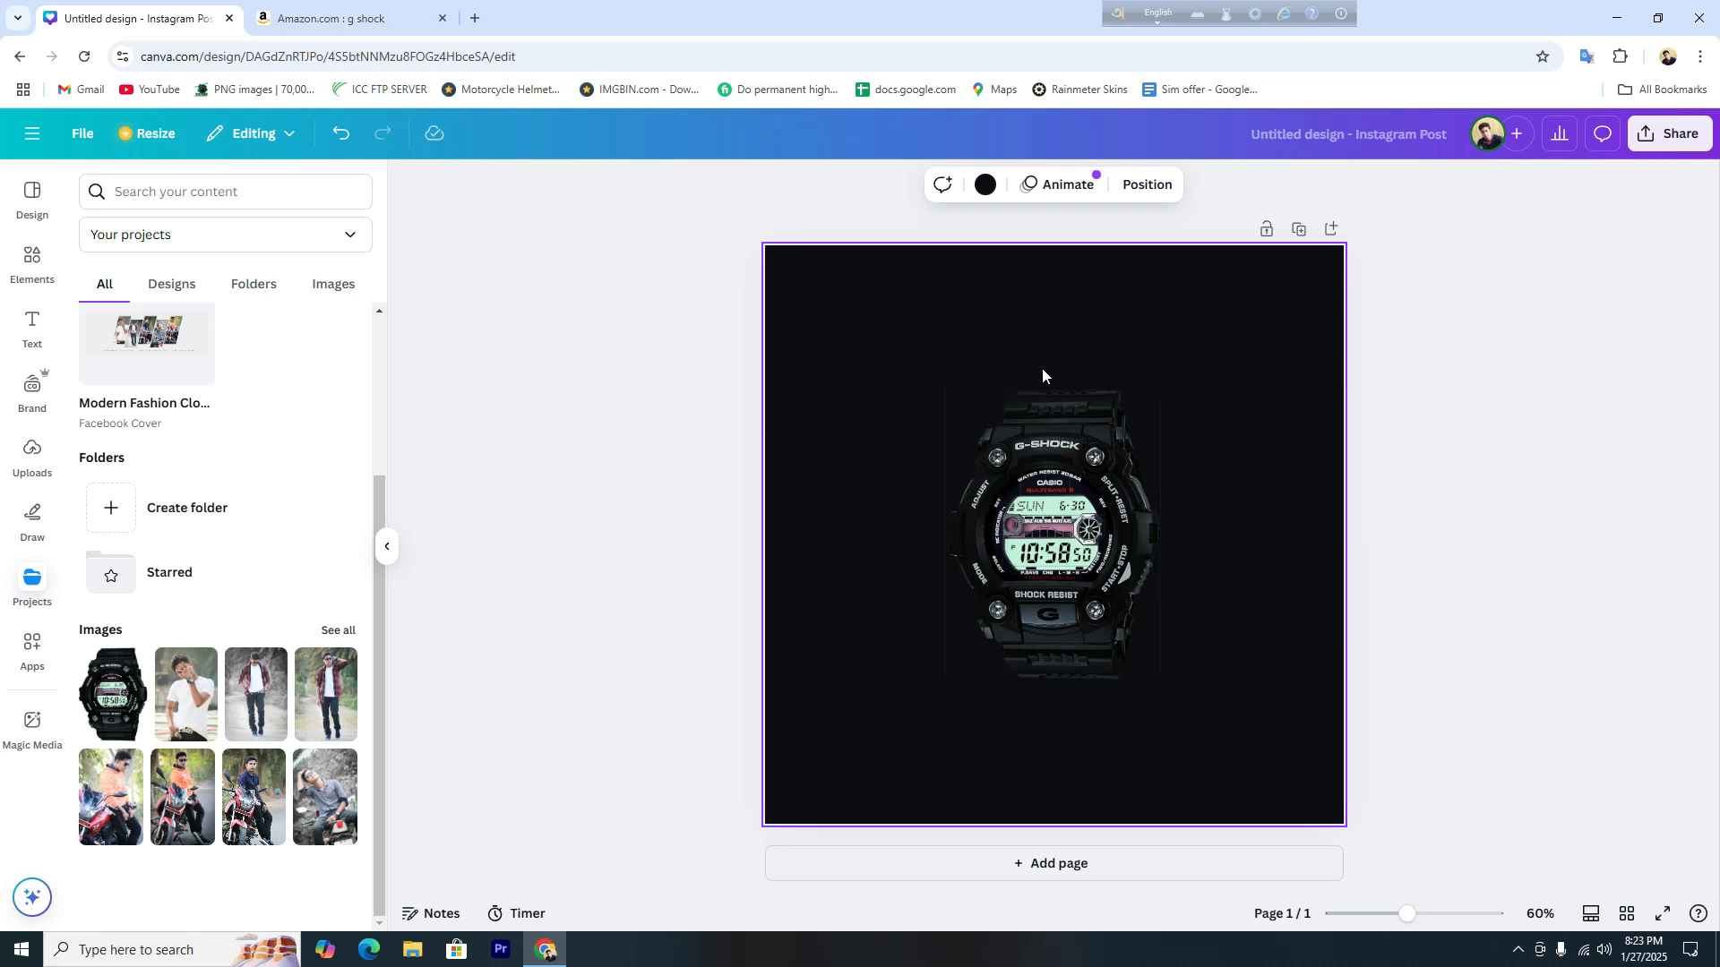
# Set the page background to the off-white photo colour sampled from the watch image.
pyautogui.click(985, 185)
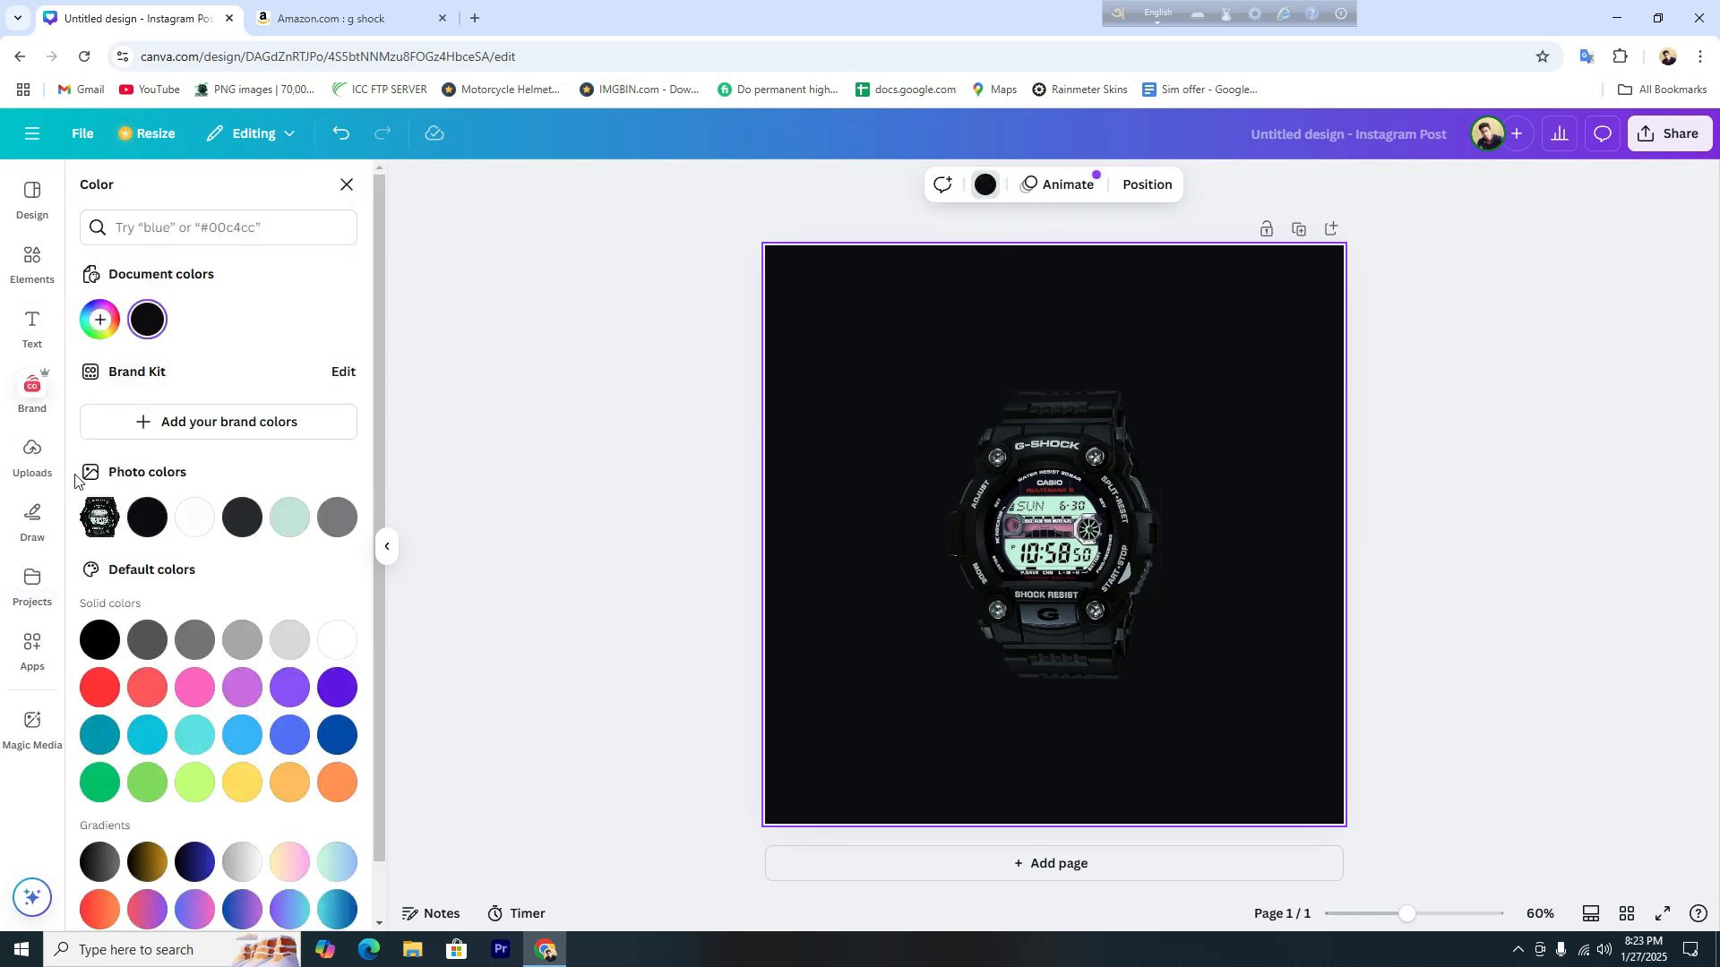
pyautogui.click(195, 517)
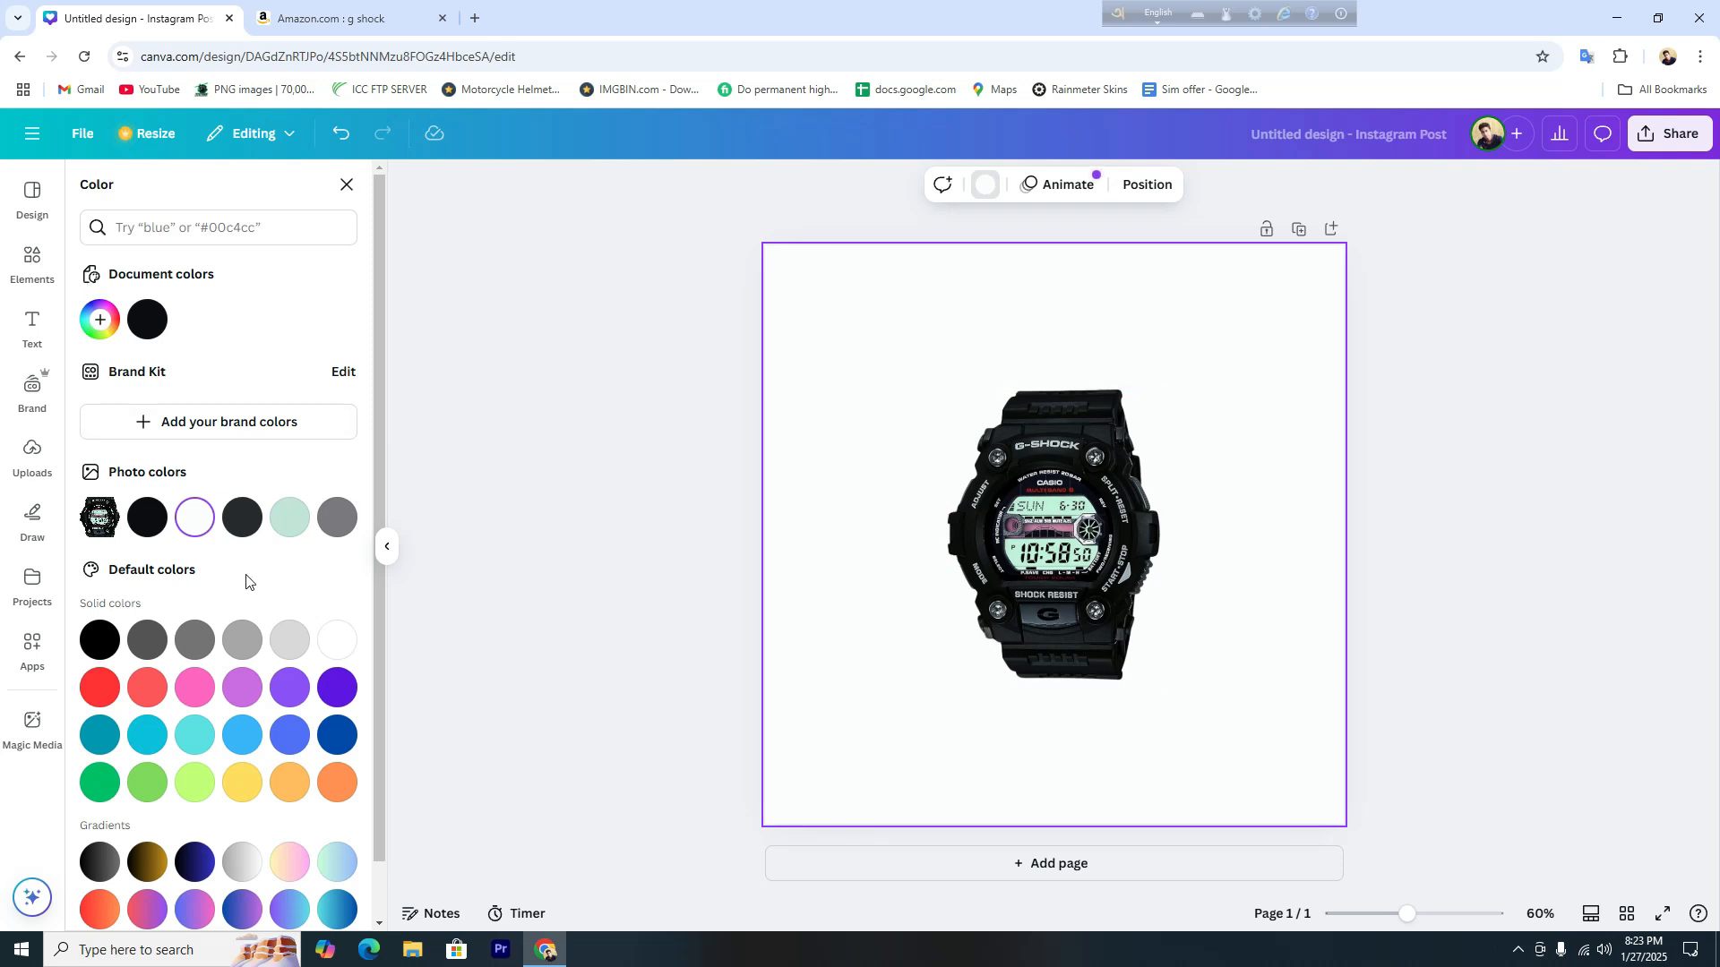
# Open the reference poster G-shock.png in the image viewer, examine its background and layout, and return to the Canva design.
pyautogui.click(1616, 17)
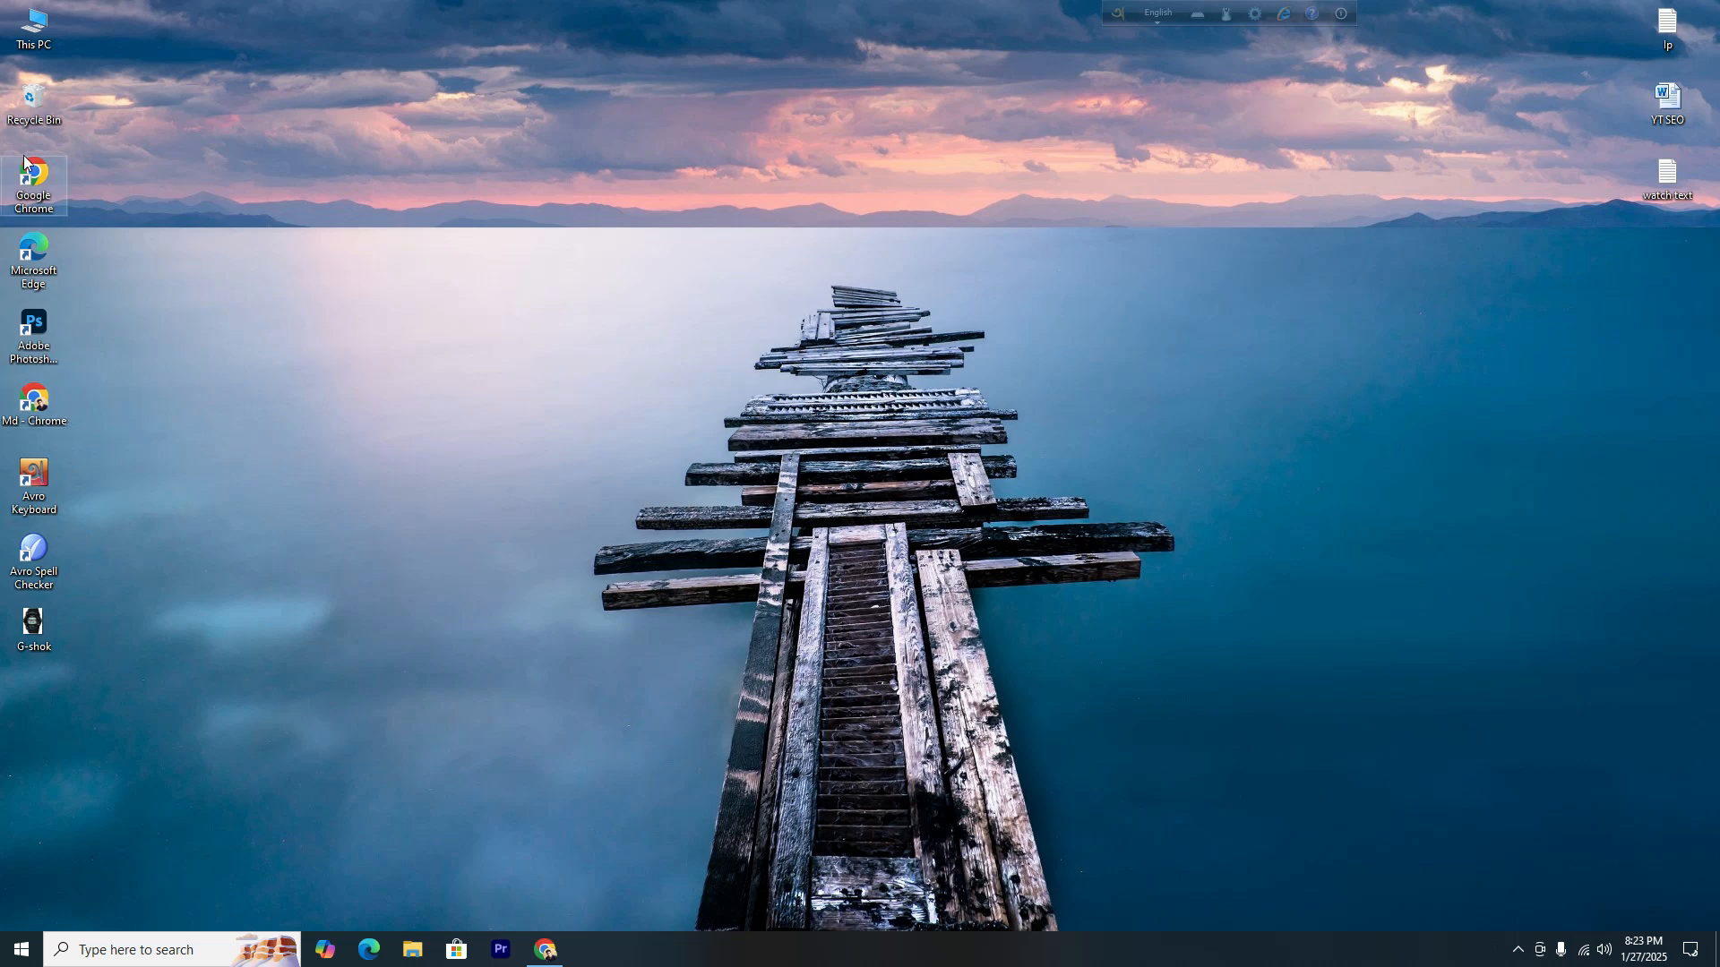
pyautogui.doubleClick(34, 27)
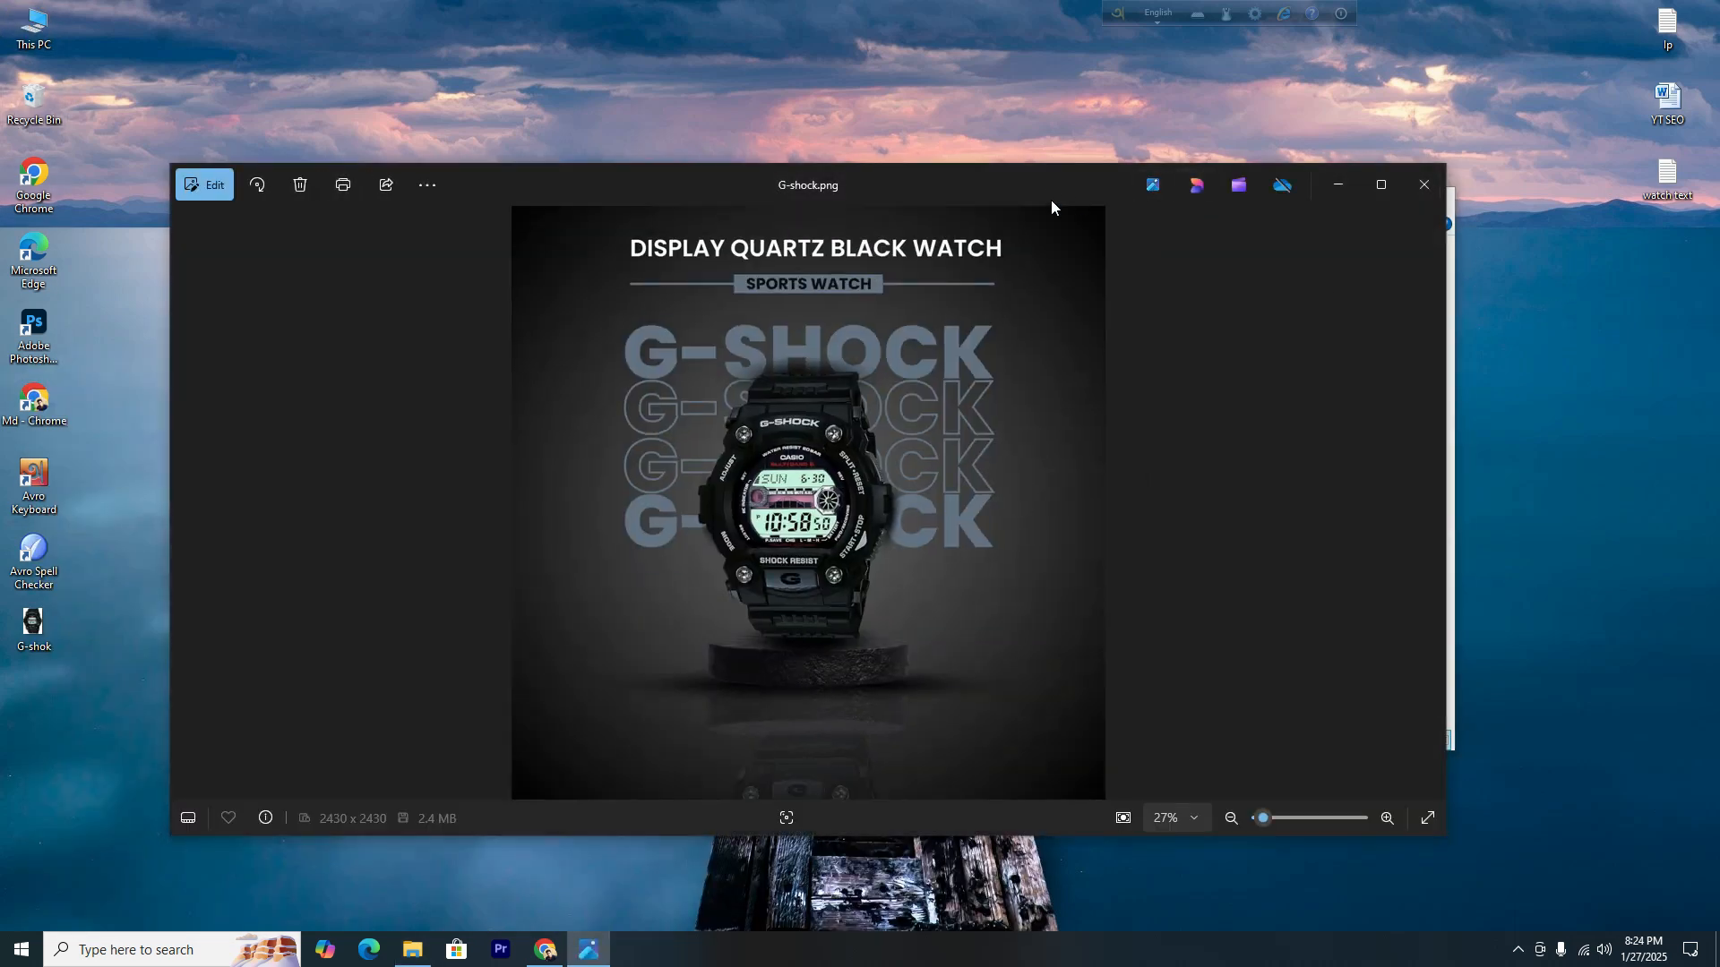
pyautogui.moveTo(1051, 201); pyautogui.dragTo(1106, 111)
pyautogui.click(1437, 178)
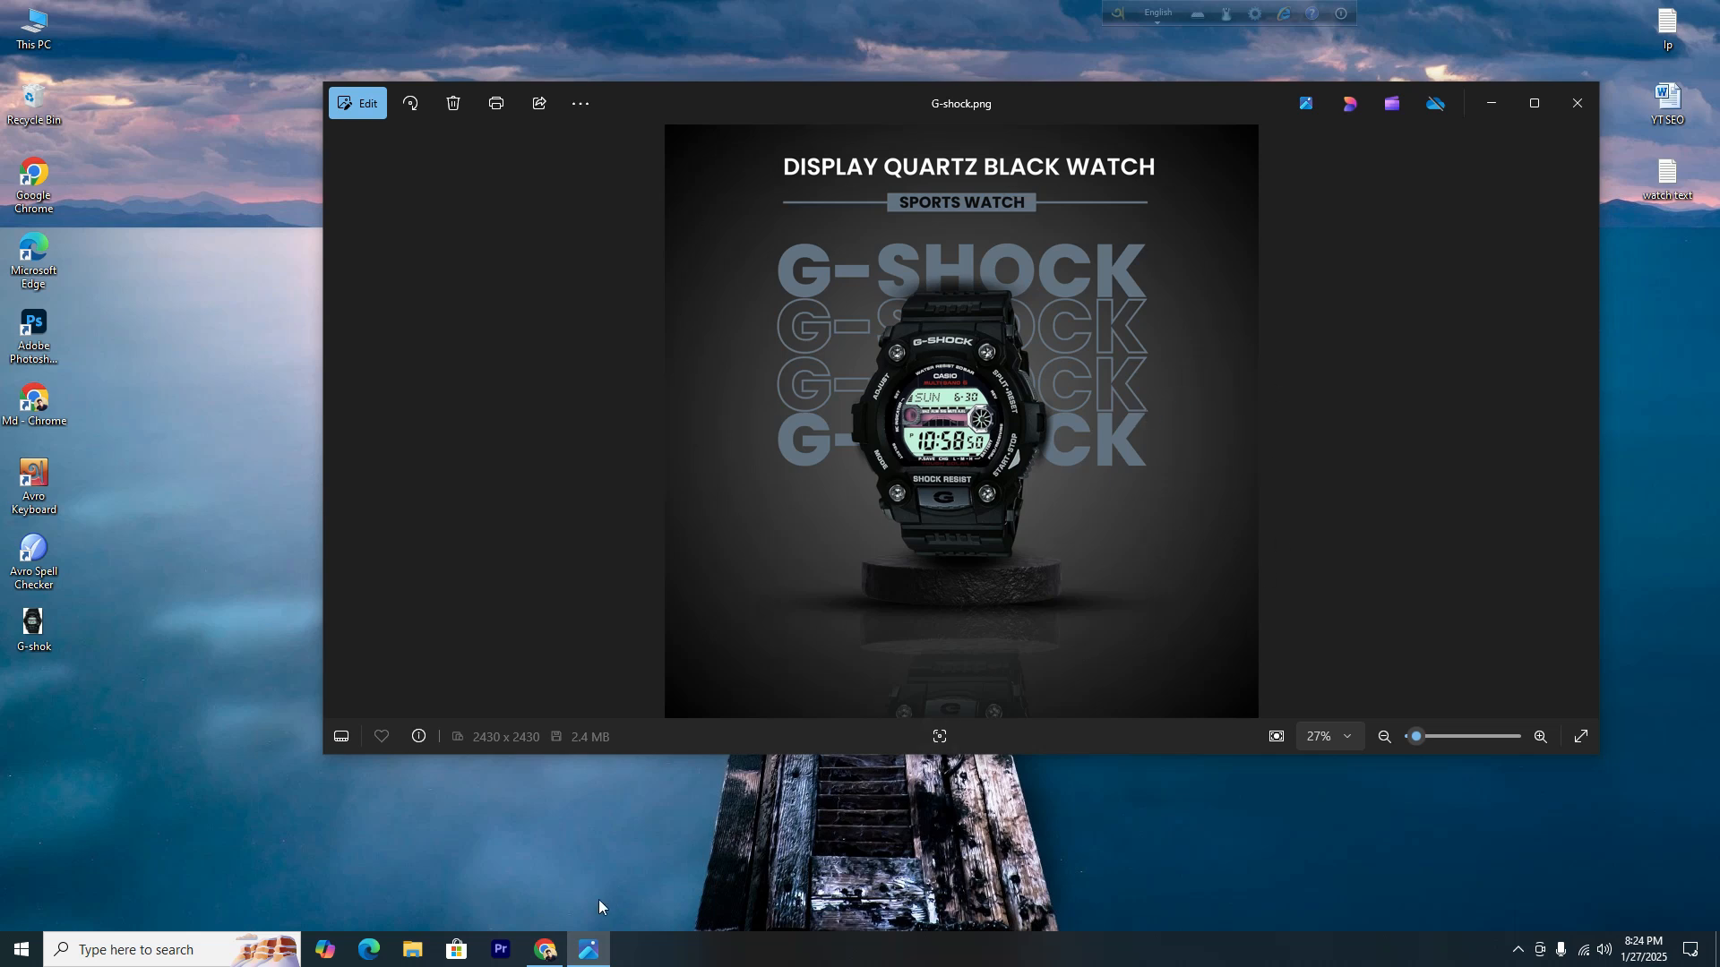
pyautogui.click(544, 949)
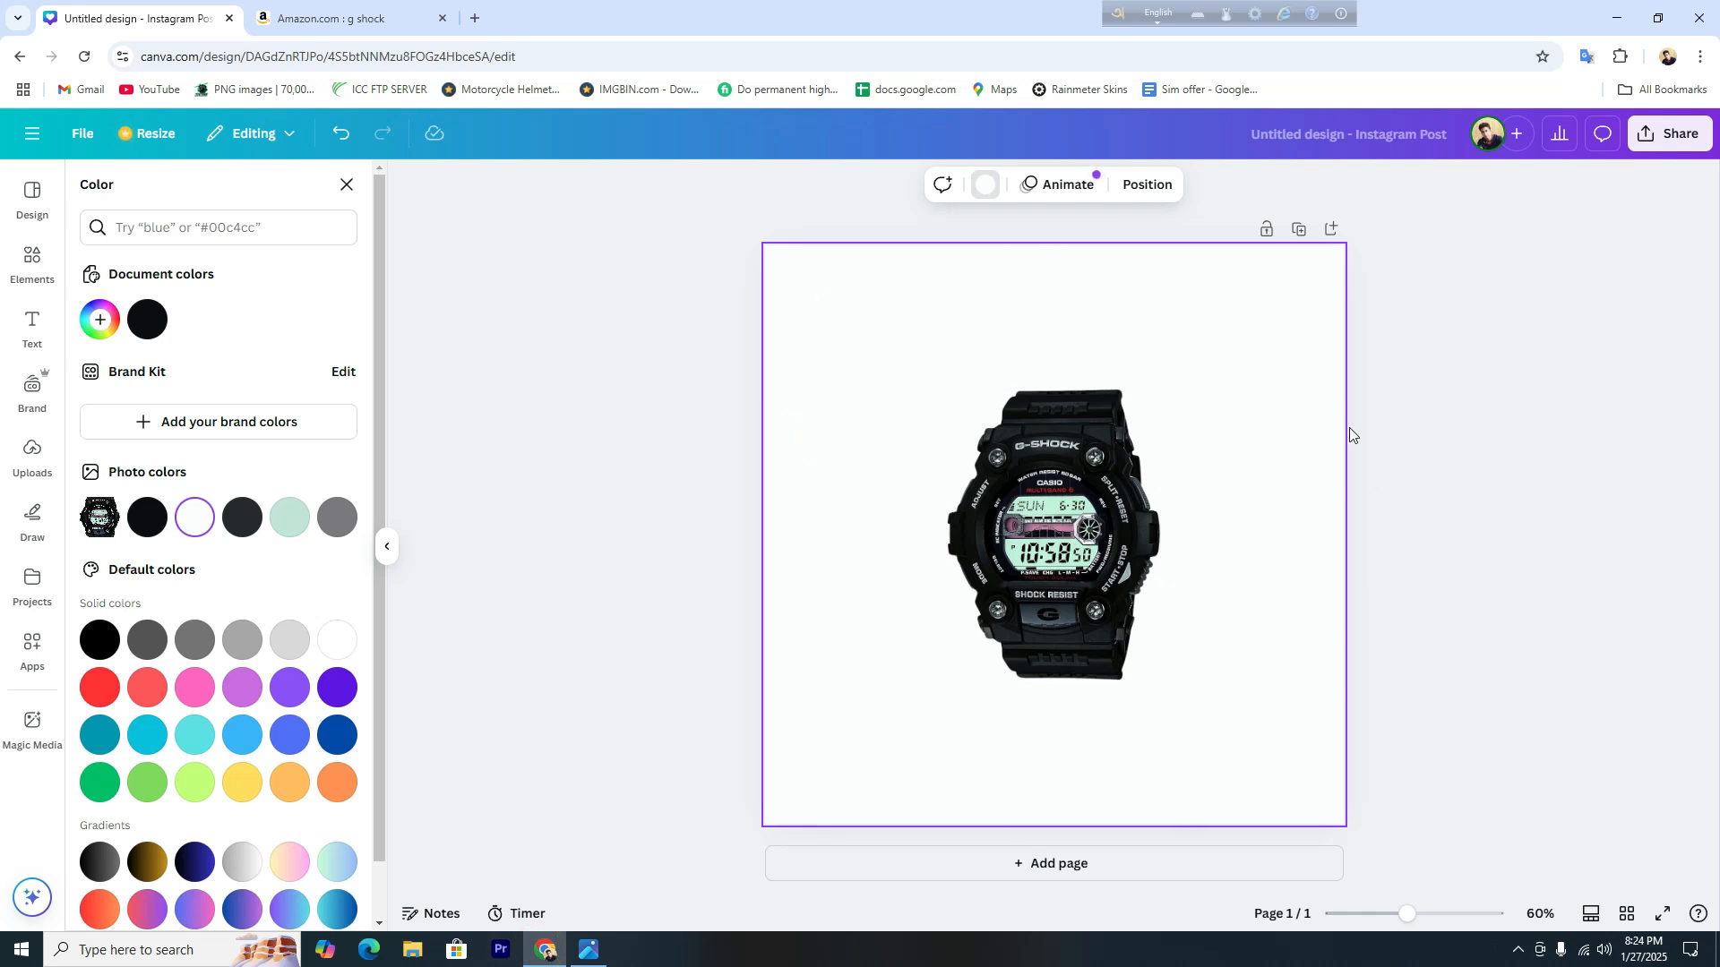
# Replace the page's solid background with a custom two-colour gradient in the radial style.
pyautogui.click(1008, 326)
pyautogui.click(986, 190)
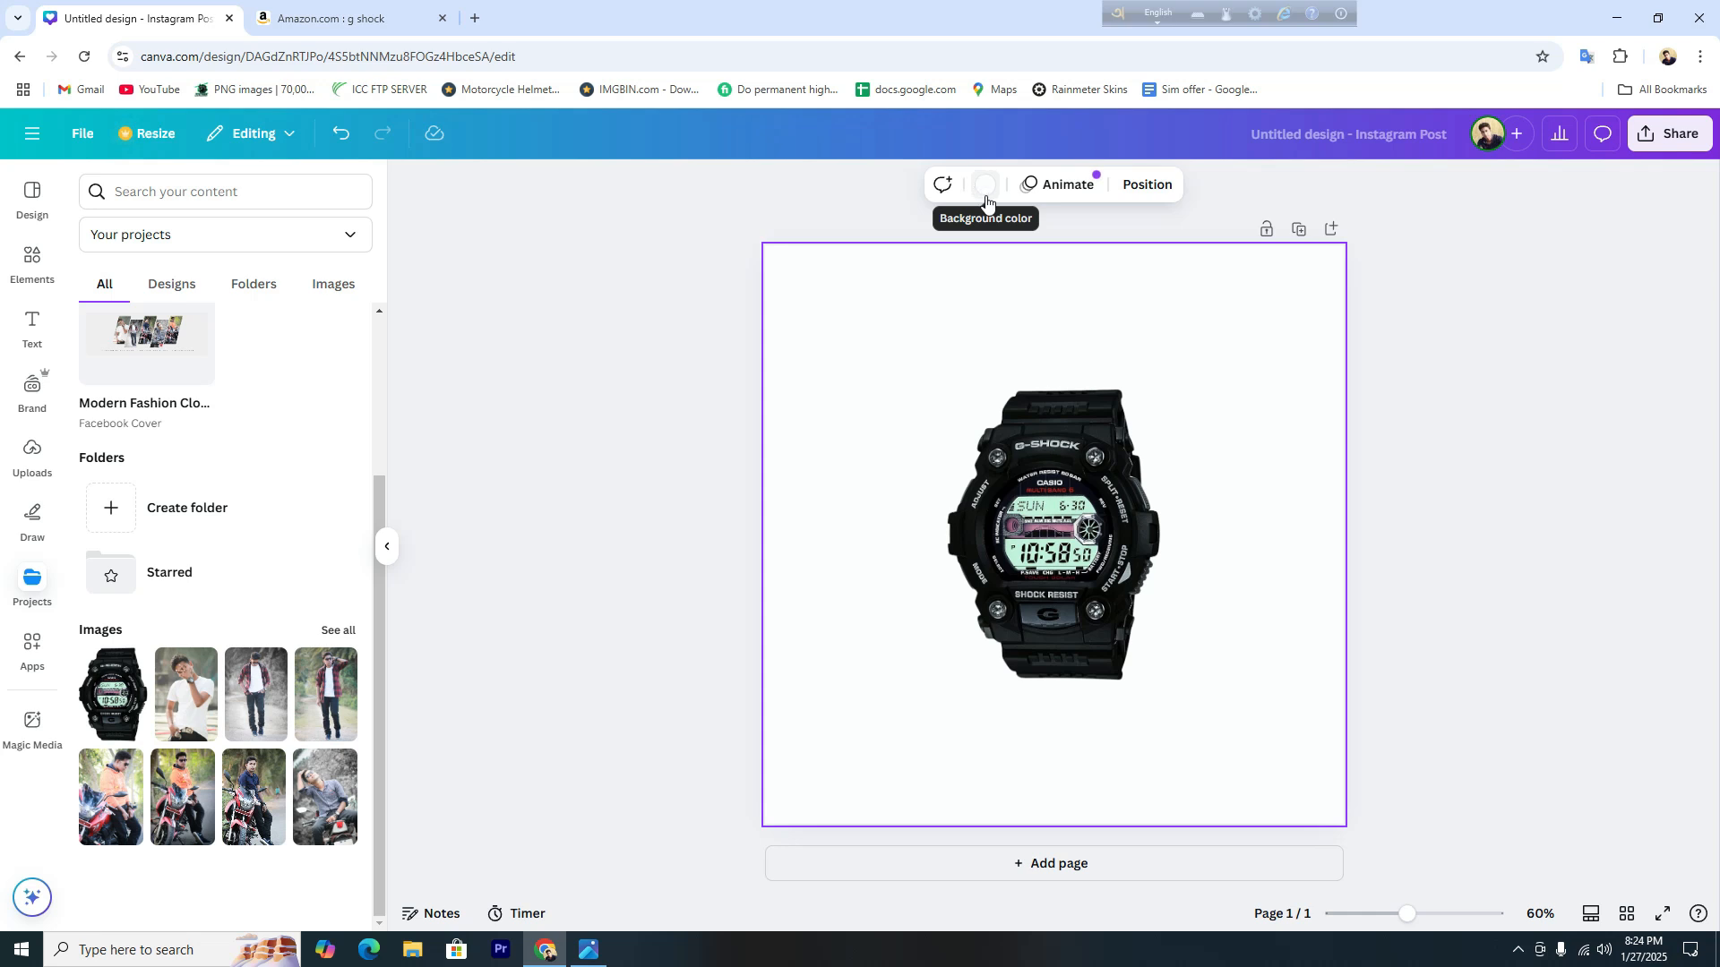
pyautogui.click(986, 192)
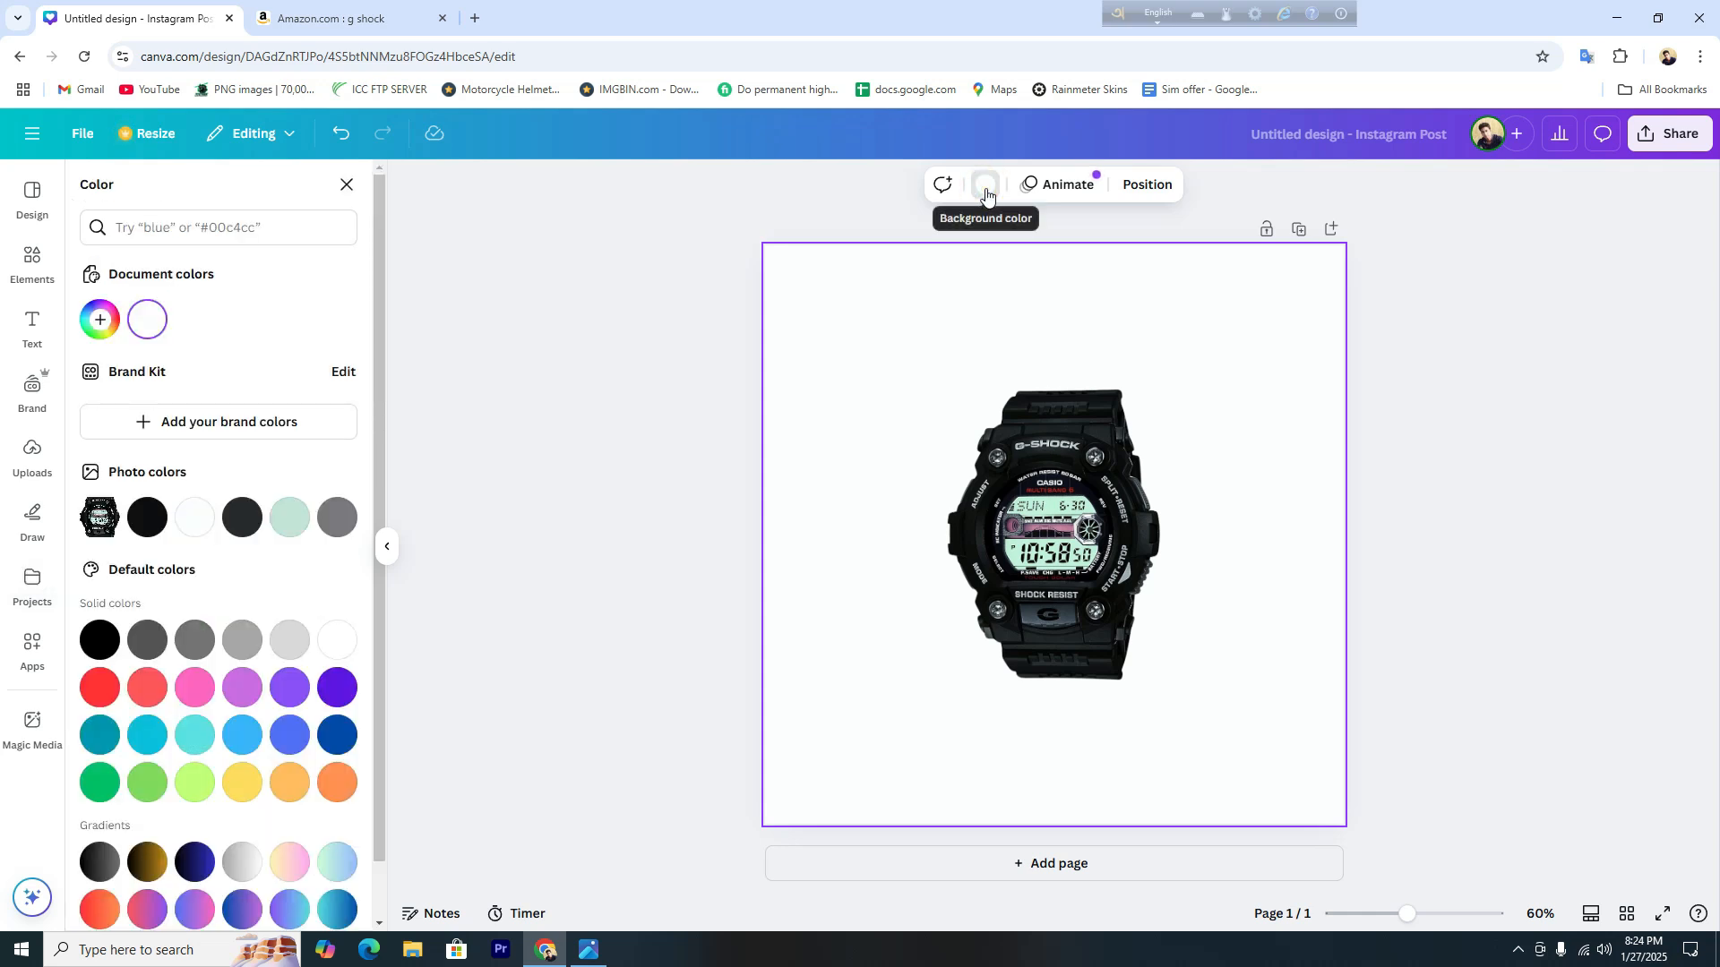
pyautogui.click(100, 325)
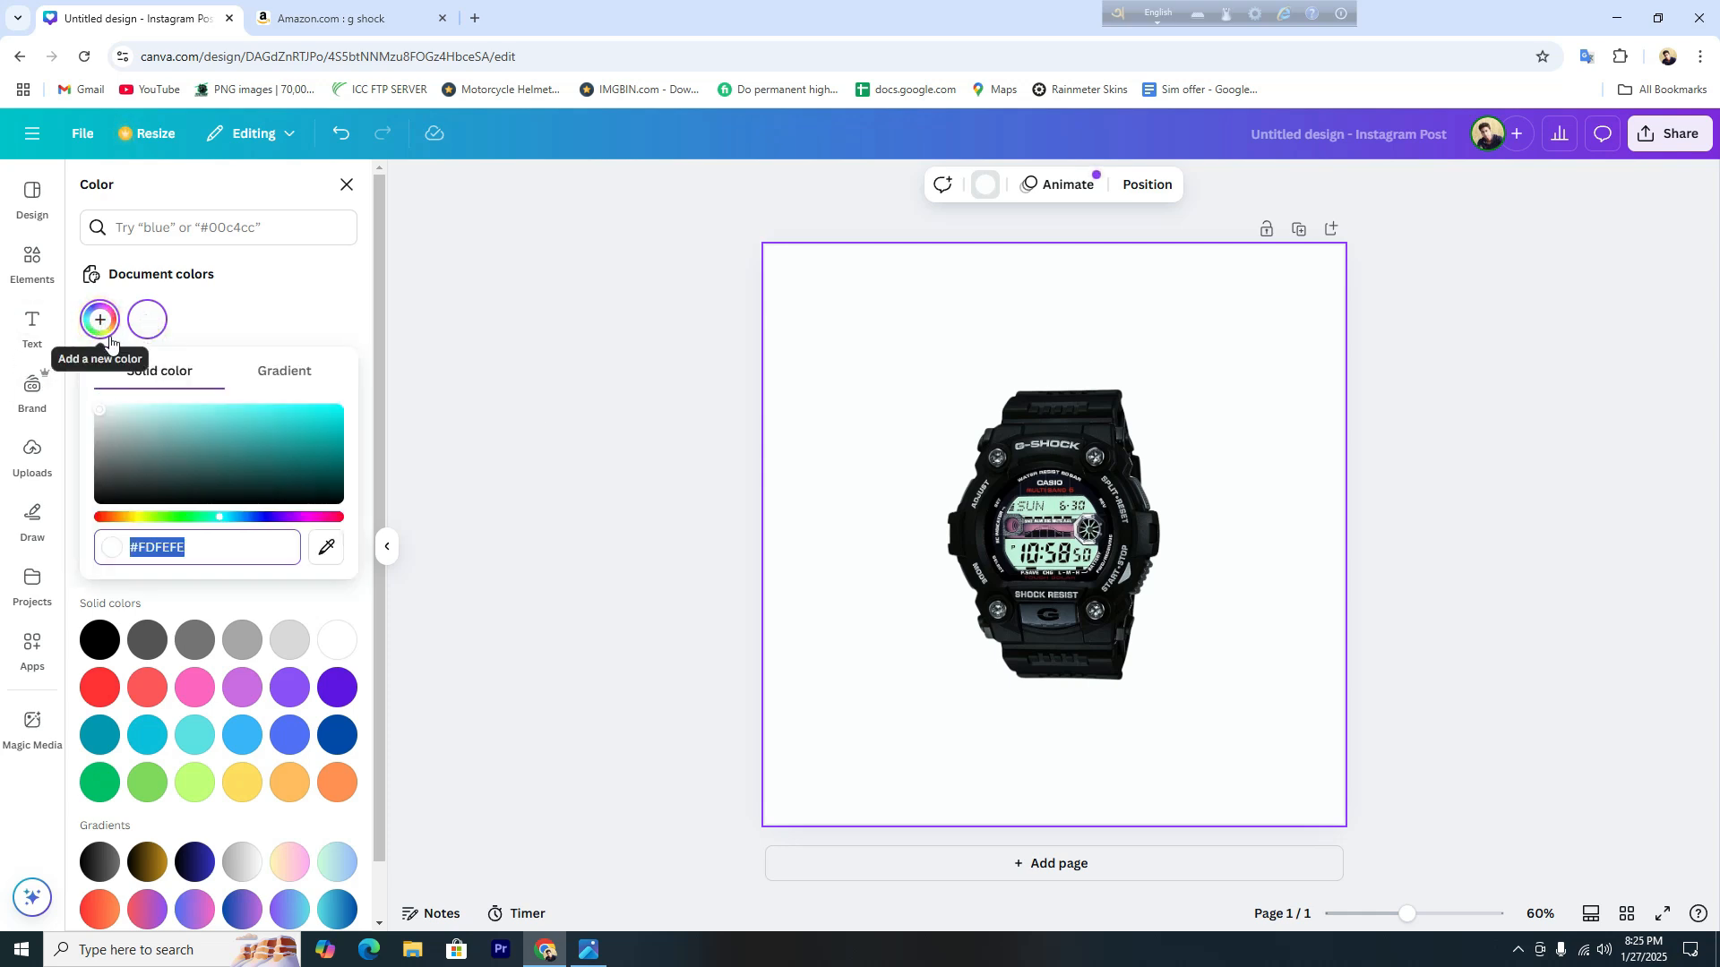
pyautogui.click(280, 376)
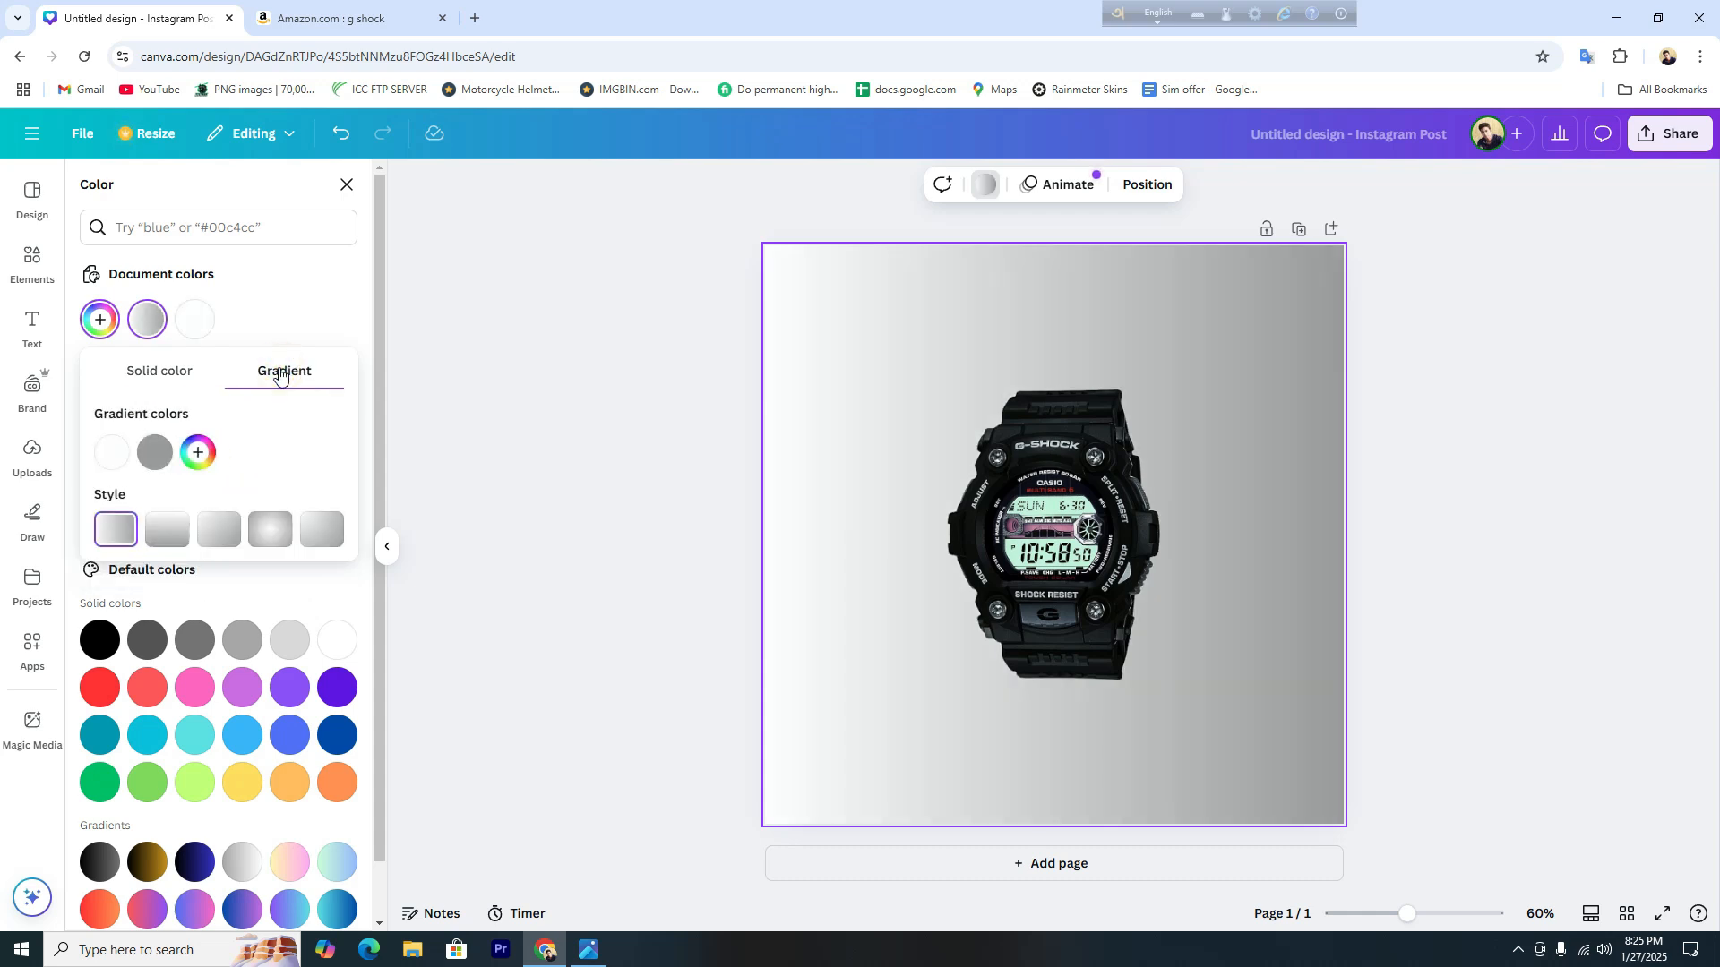
pyautogui.click(273, 535)
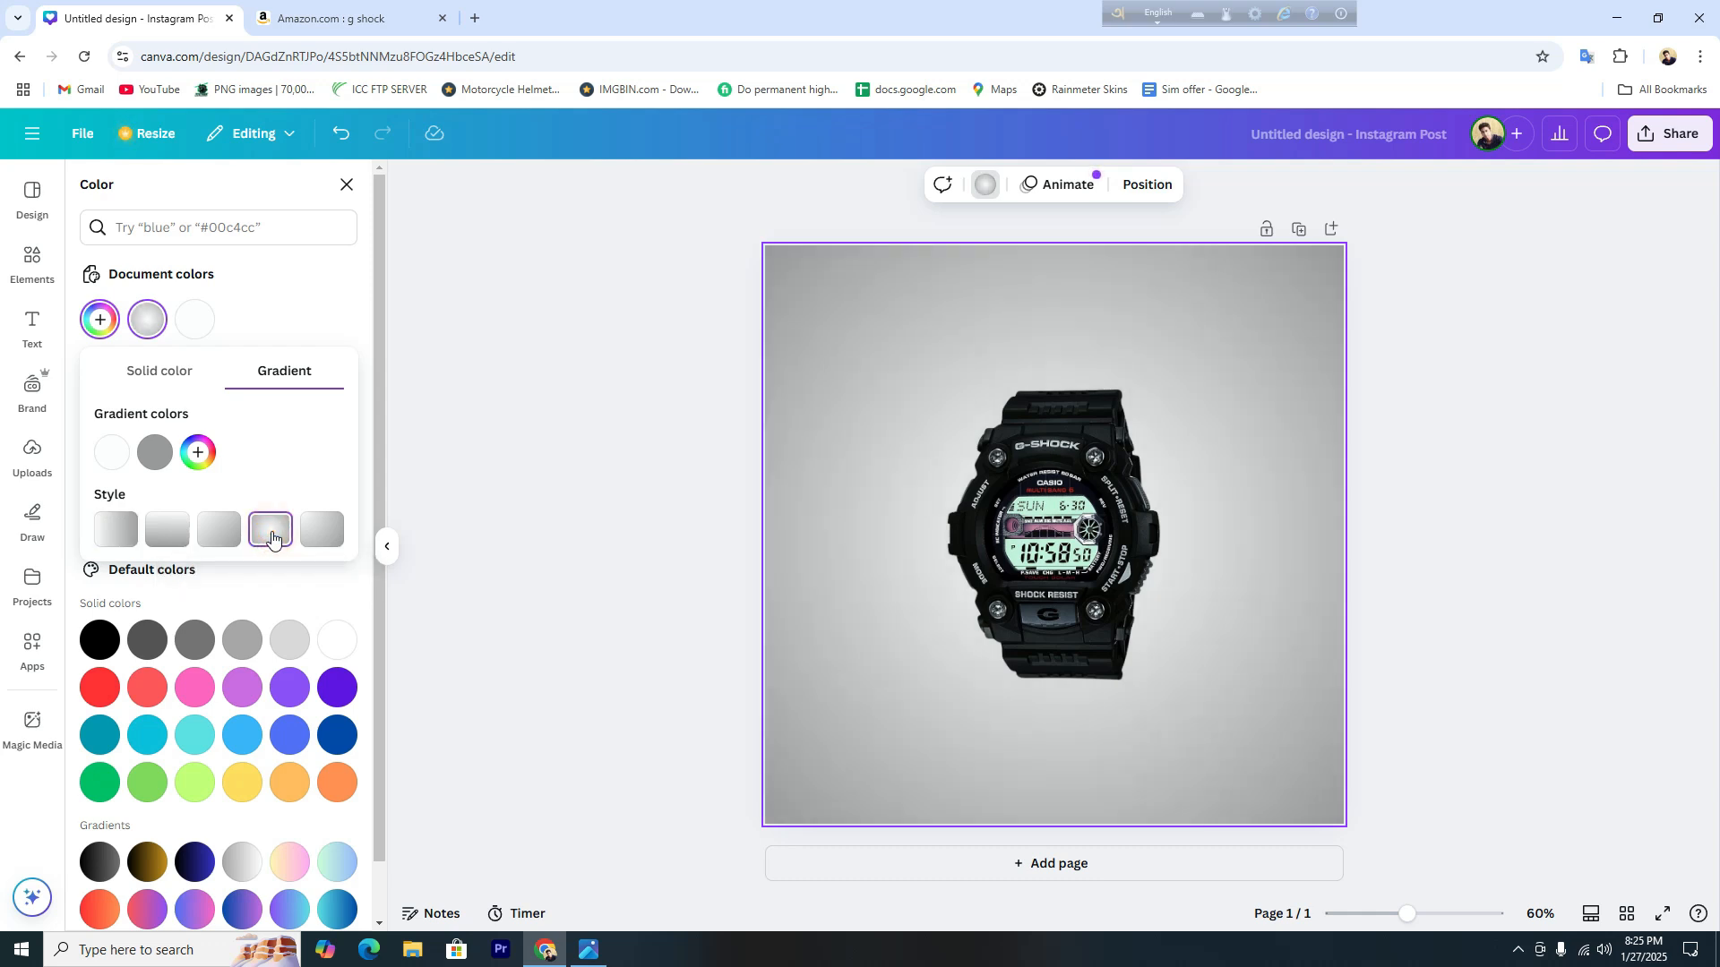
# Set the radial gradient's outer colour to #000000 and its centre colour to the mid grey #7E8080.
pyautogui.click(154, 452)
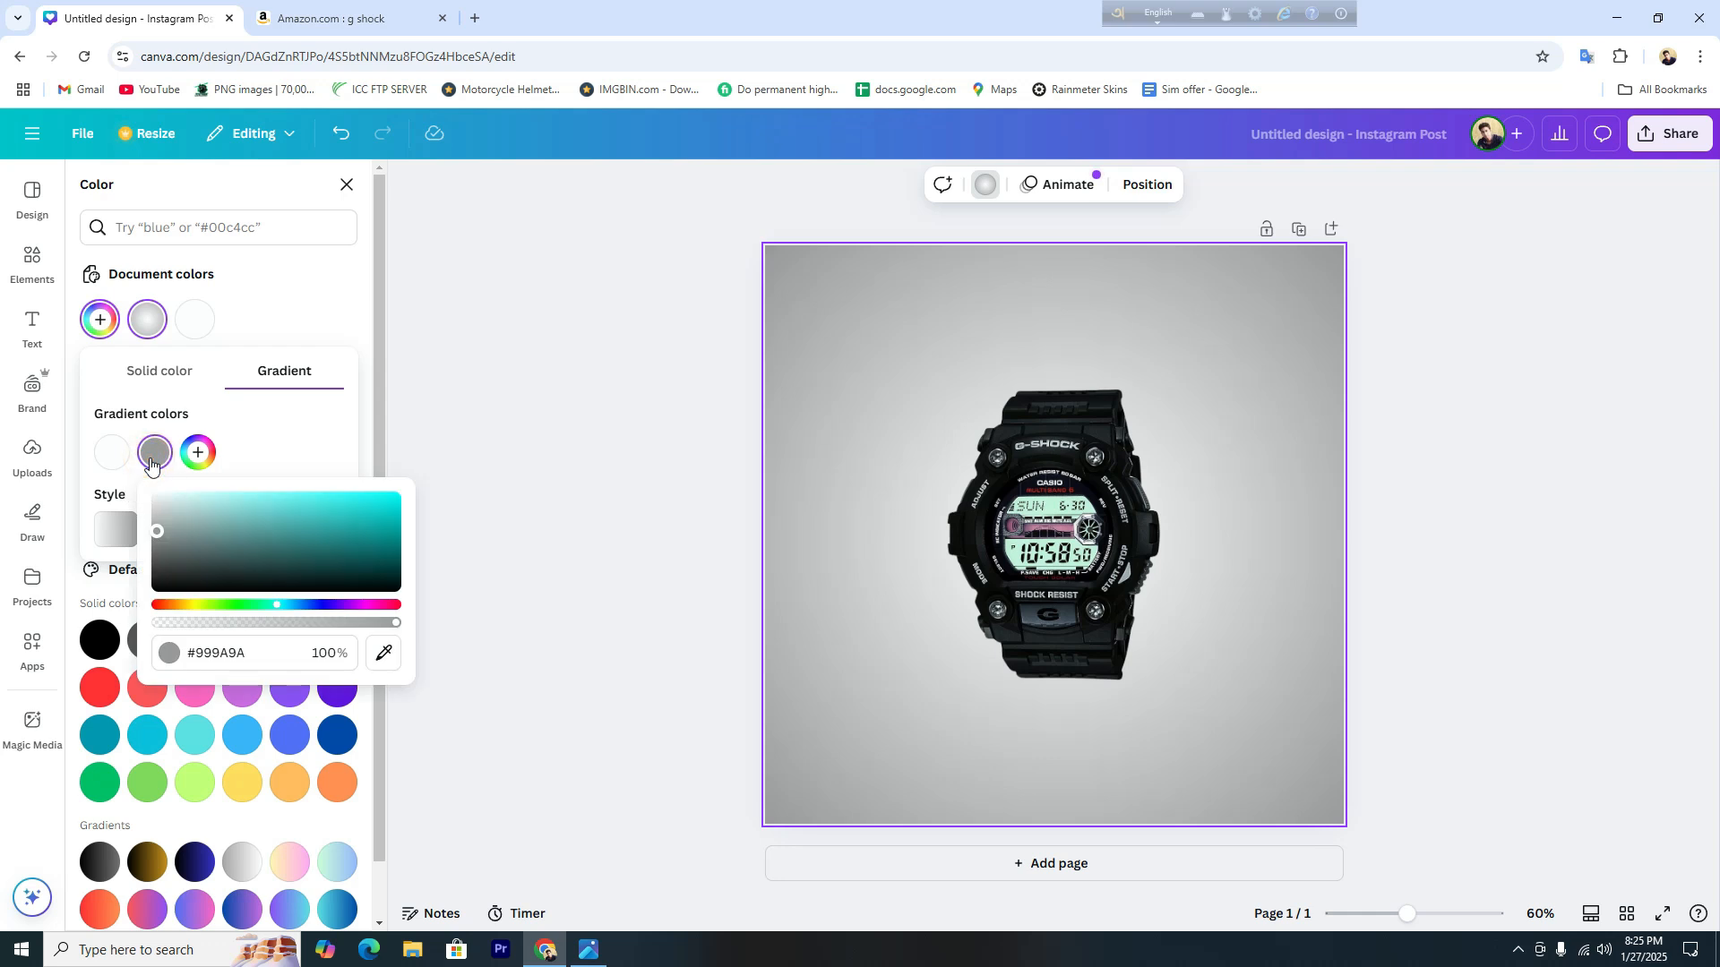
pyautogui.moveTo(157, 531); pyautogui.dragTo(148, 627)
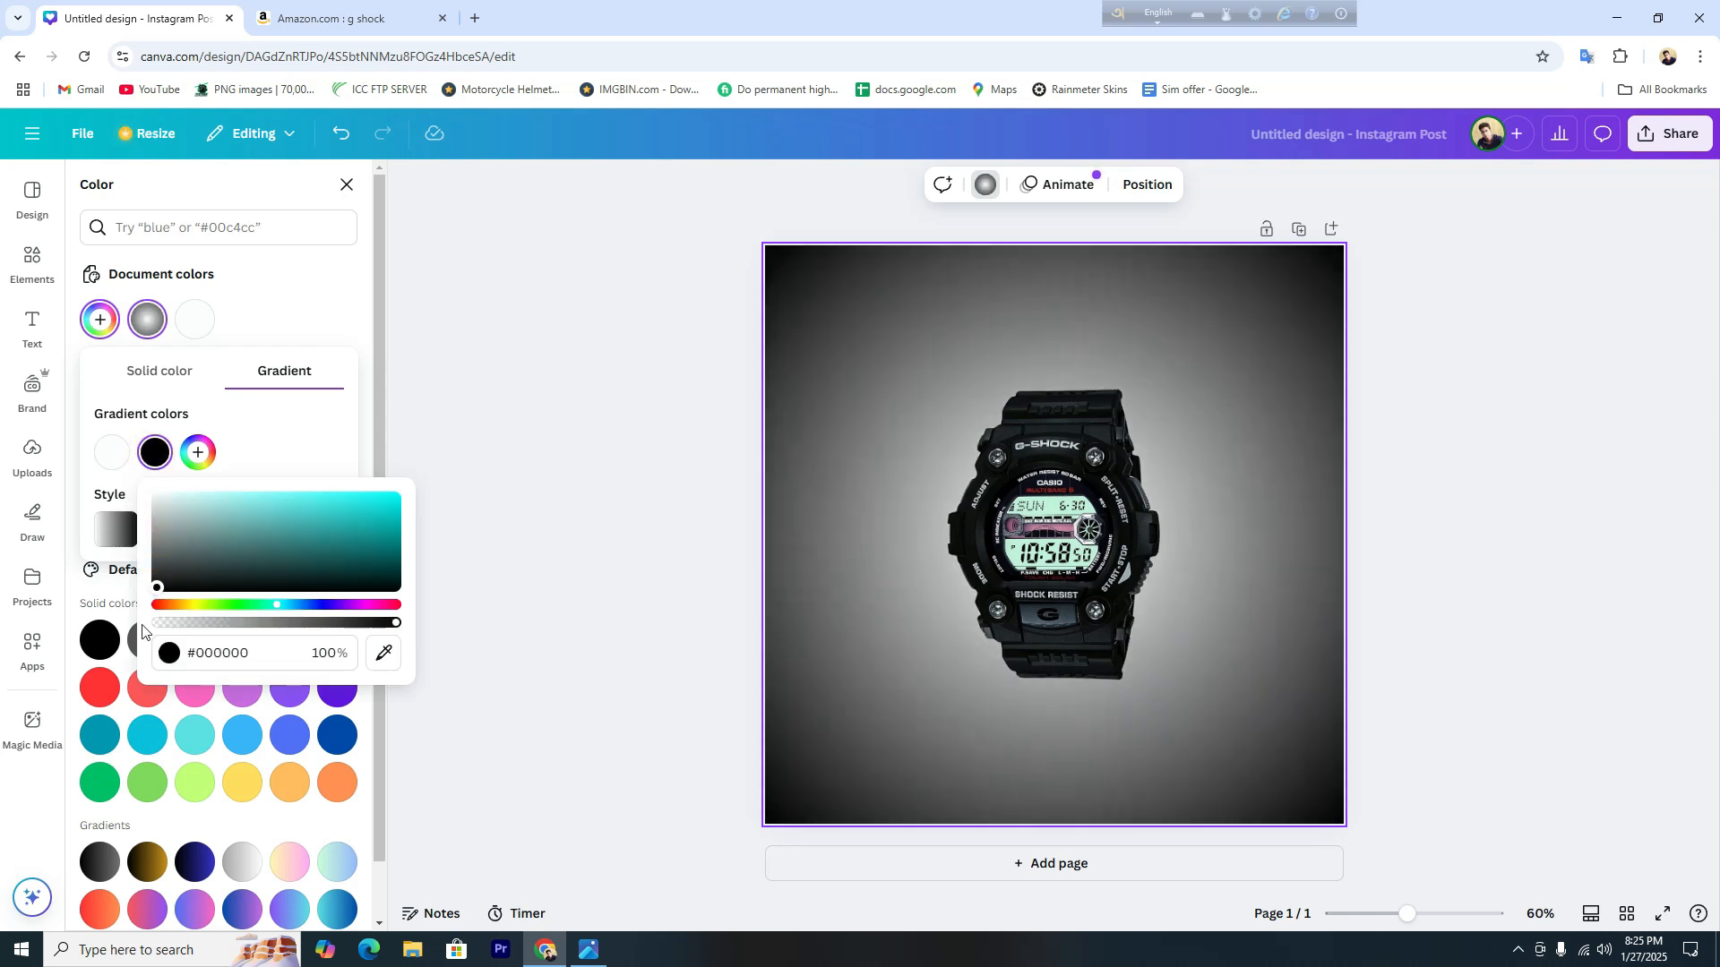
pyautogui.click(111, 453)
pyautogui.moveTo(133, 524)
pyautogui.mouseDown()
pyautogui.moveTo(122, 561)
pyautogui.moveTo(114, 542)
pyautogui.mouseUp()
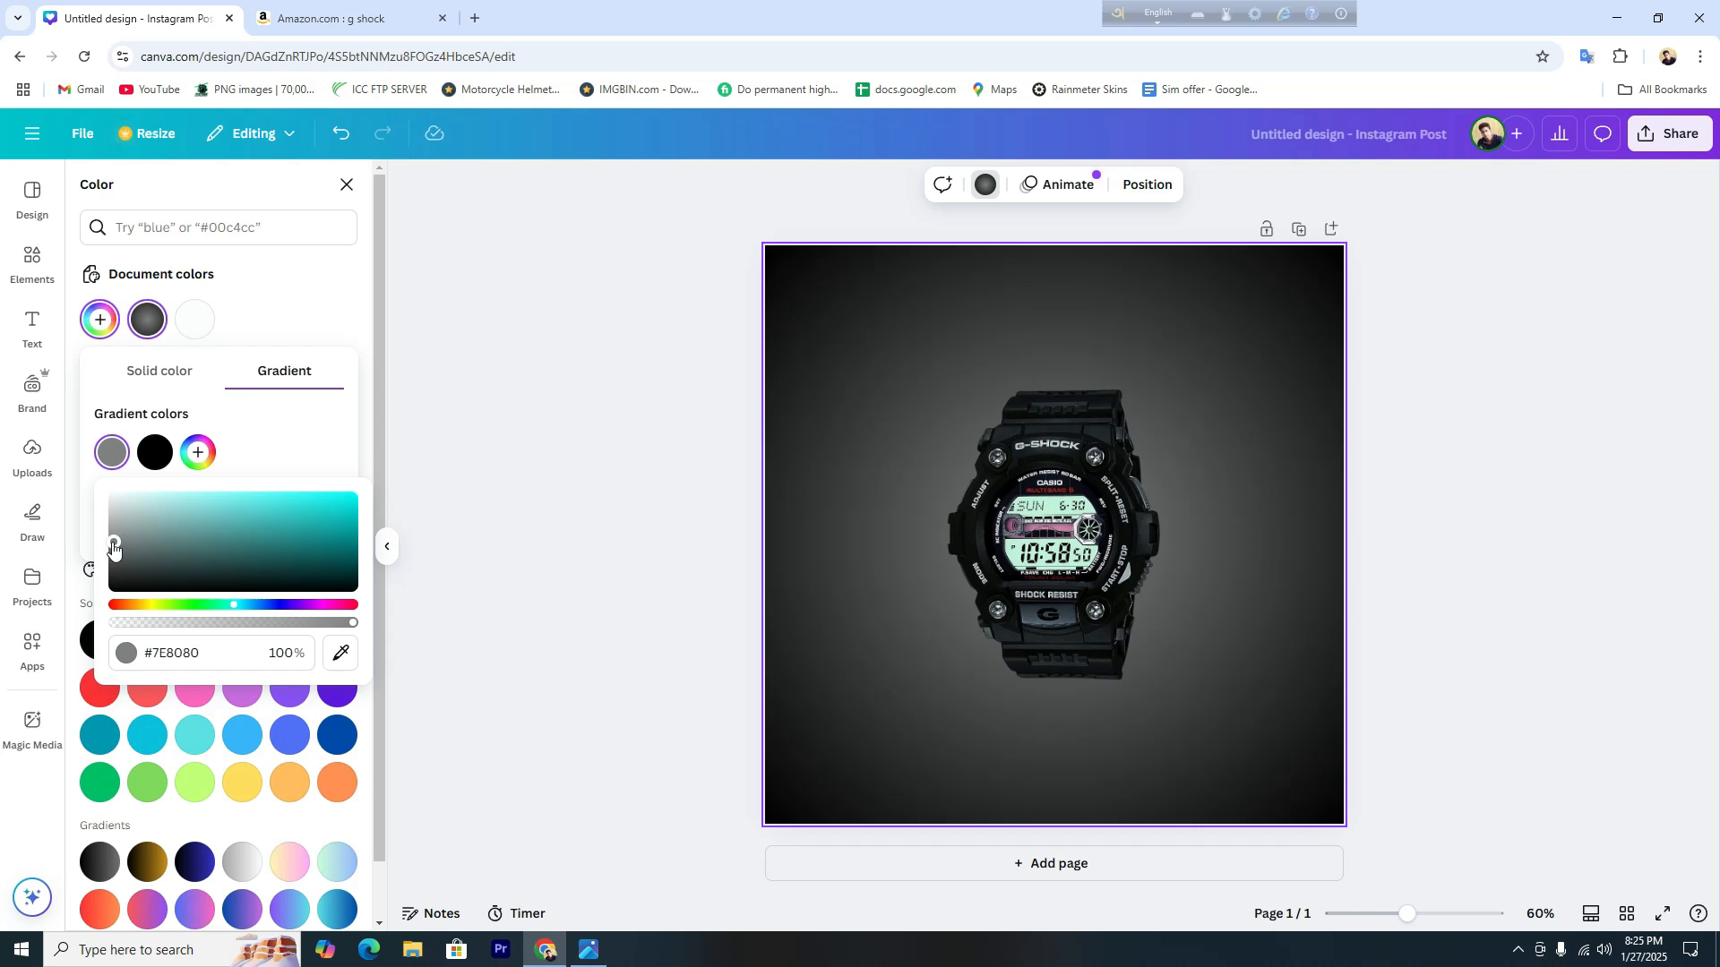
# Compare the background with the reference poster, and darken the gradient's centre colour to #727474.
pyautogui.click(1616, 18)
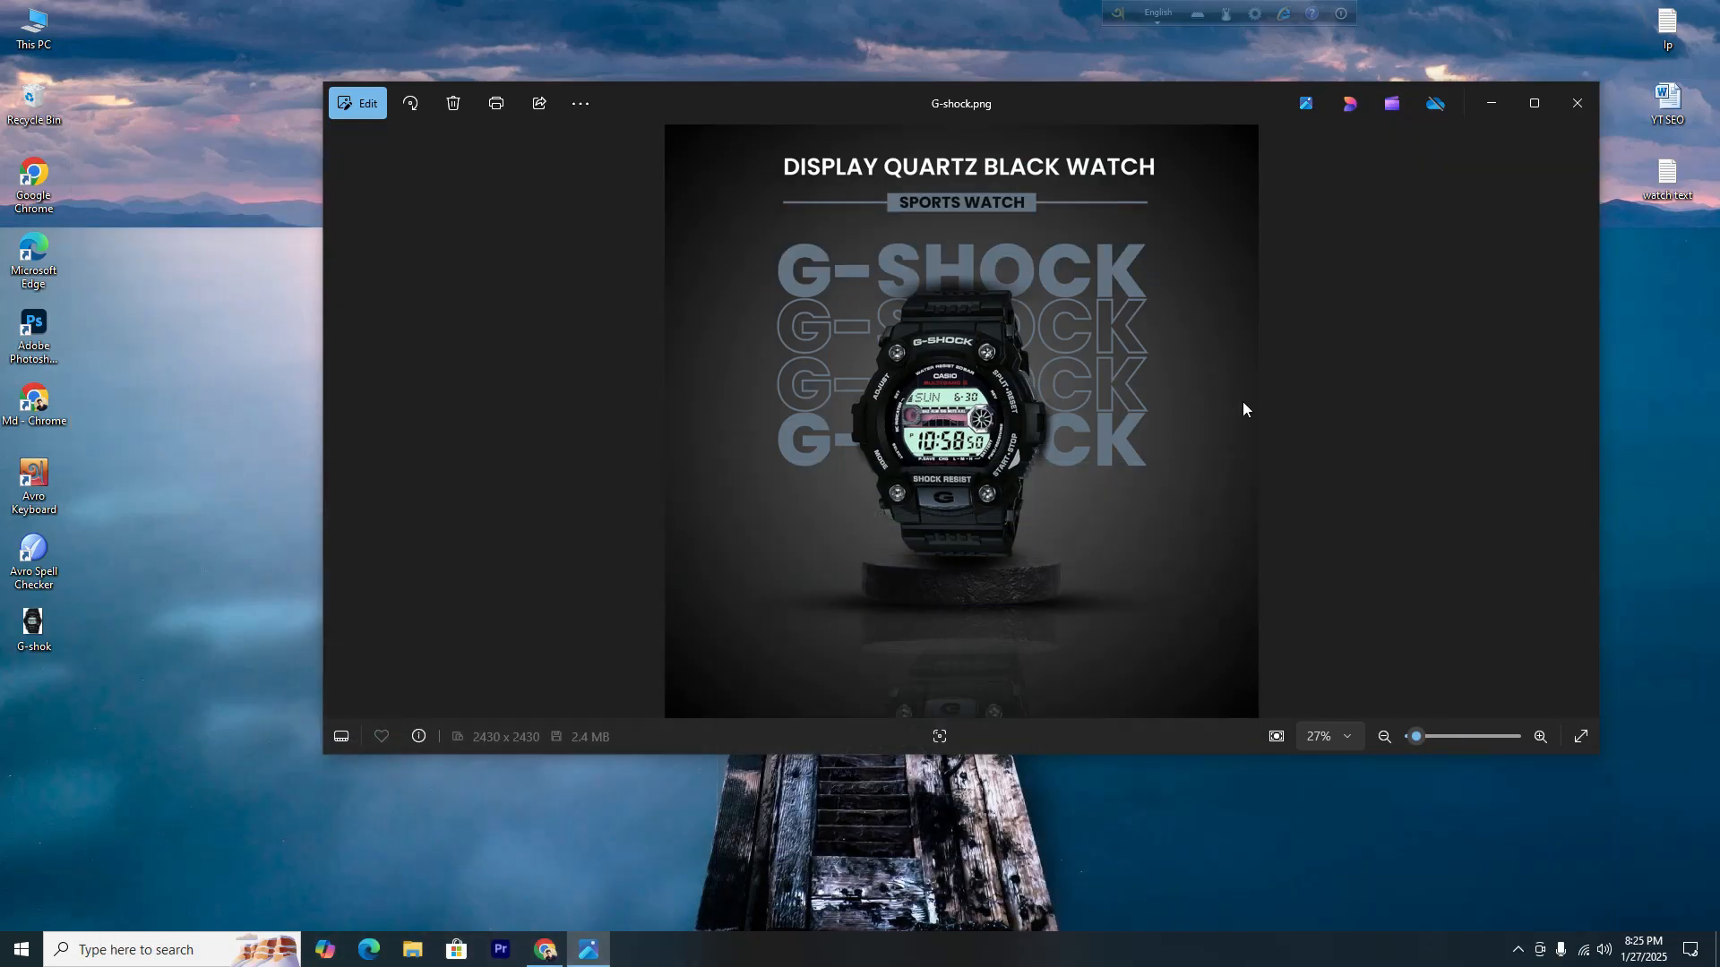
pyautogui.click(545, 949)
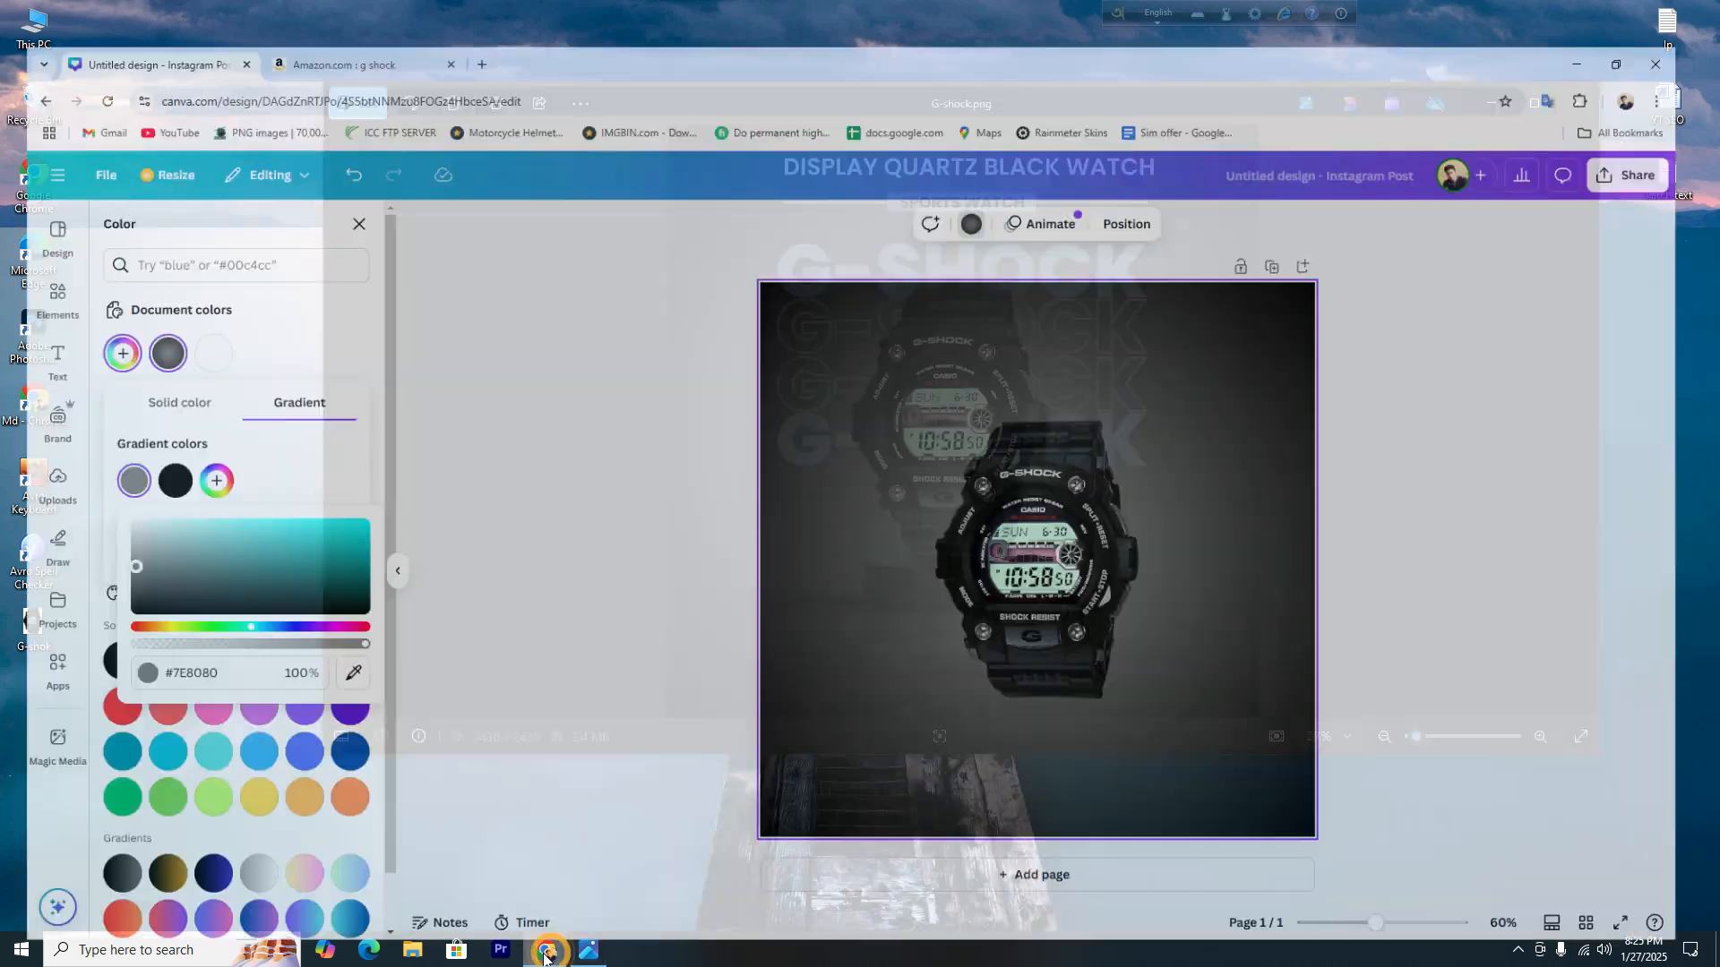
pyautogui.moveTo(114, 542); pyautogui.dragTo(114, 546)
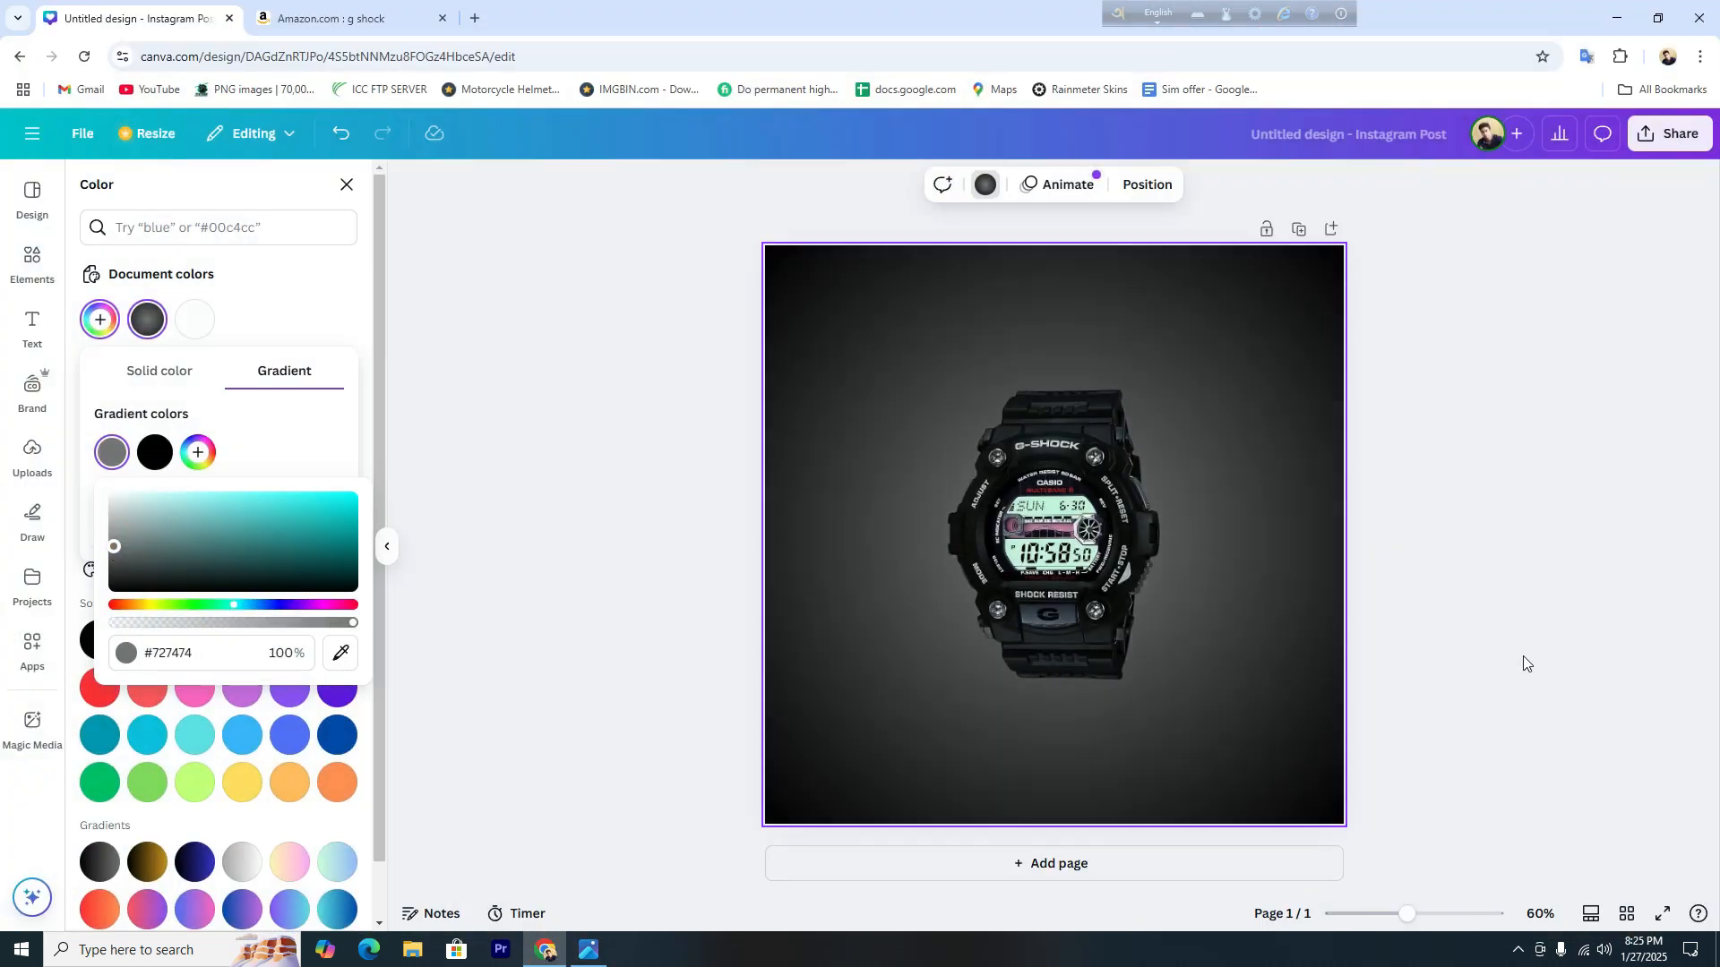
pyautogui.press('Escape')
pyautogui.press('Escape')
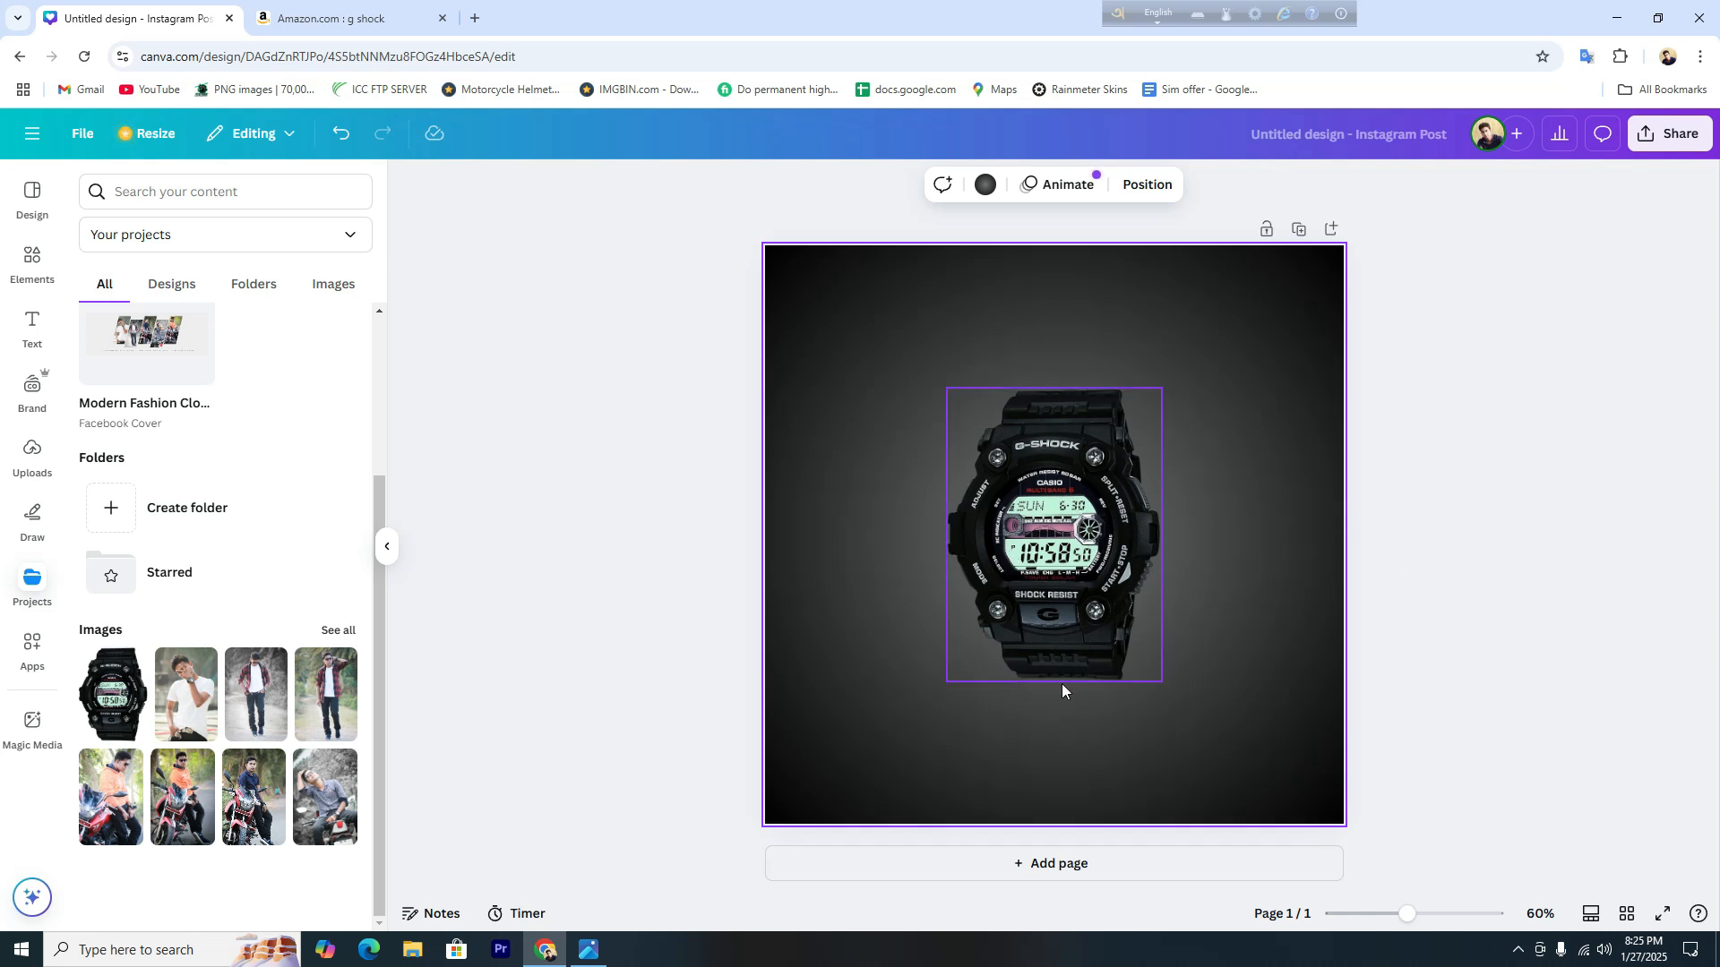
# Check the platform in the reference poster, return to the design and search the graphics elements for "stone platfrom".
pyautogui.click(1616, 18)
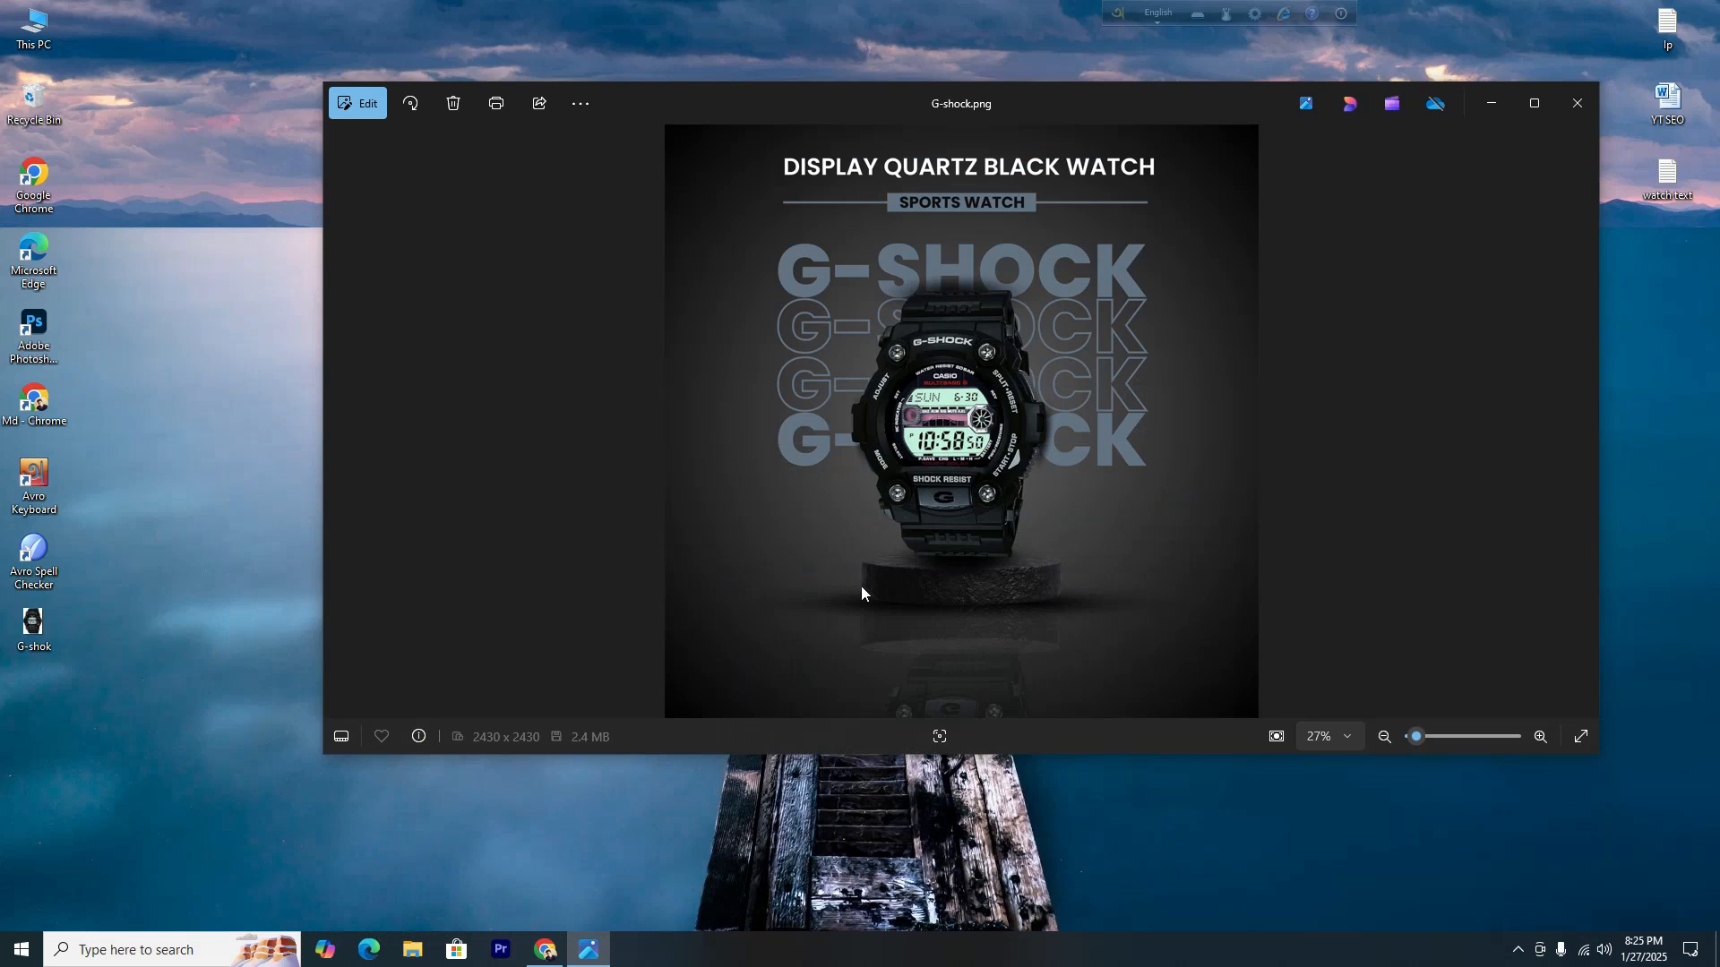
pyautogui.click(545, 949)
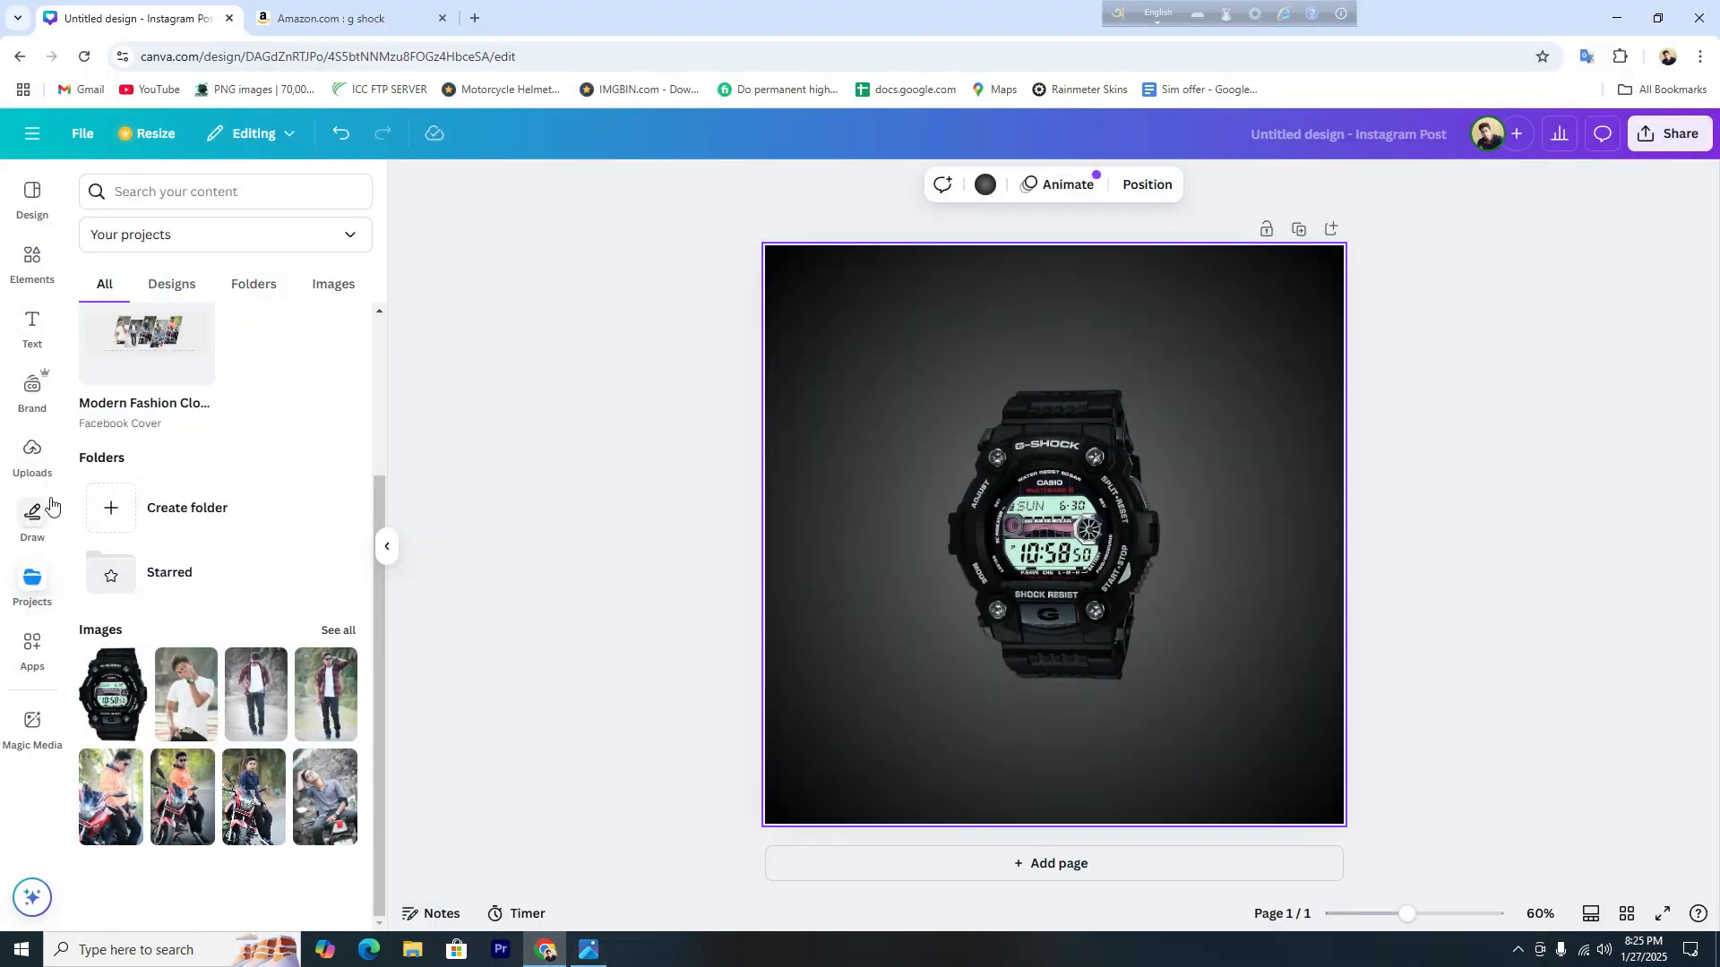
pyautogui.click(36, 265)
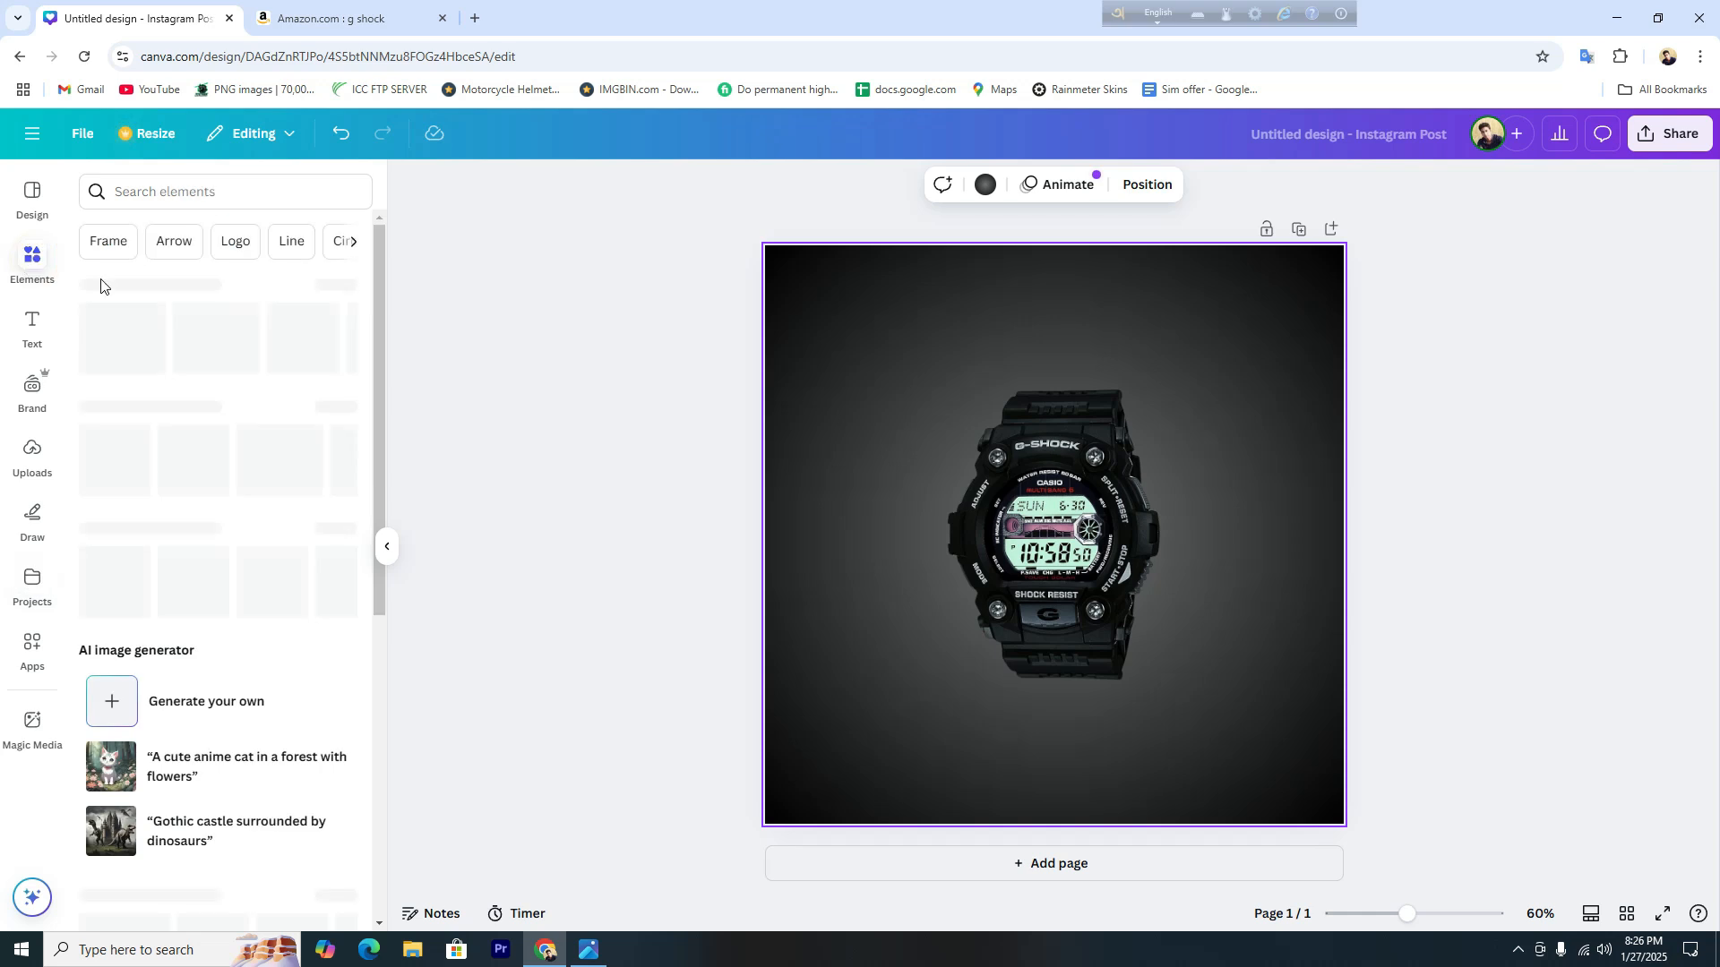
pyautogui.click(162, 191)
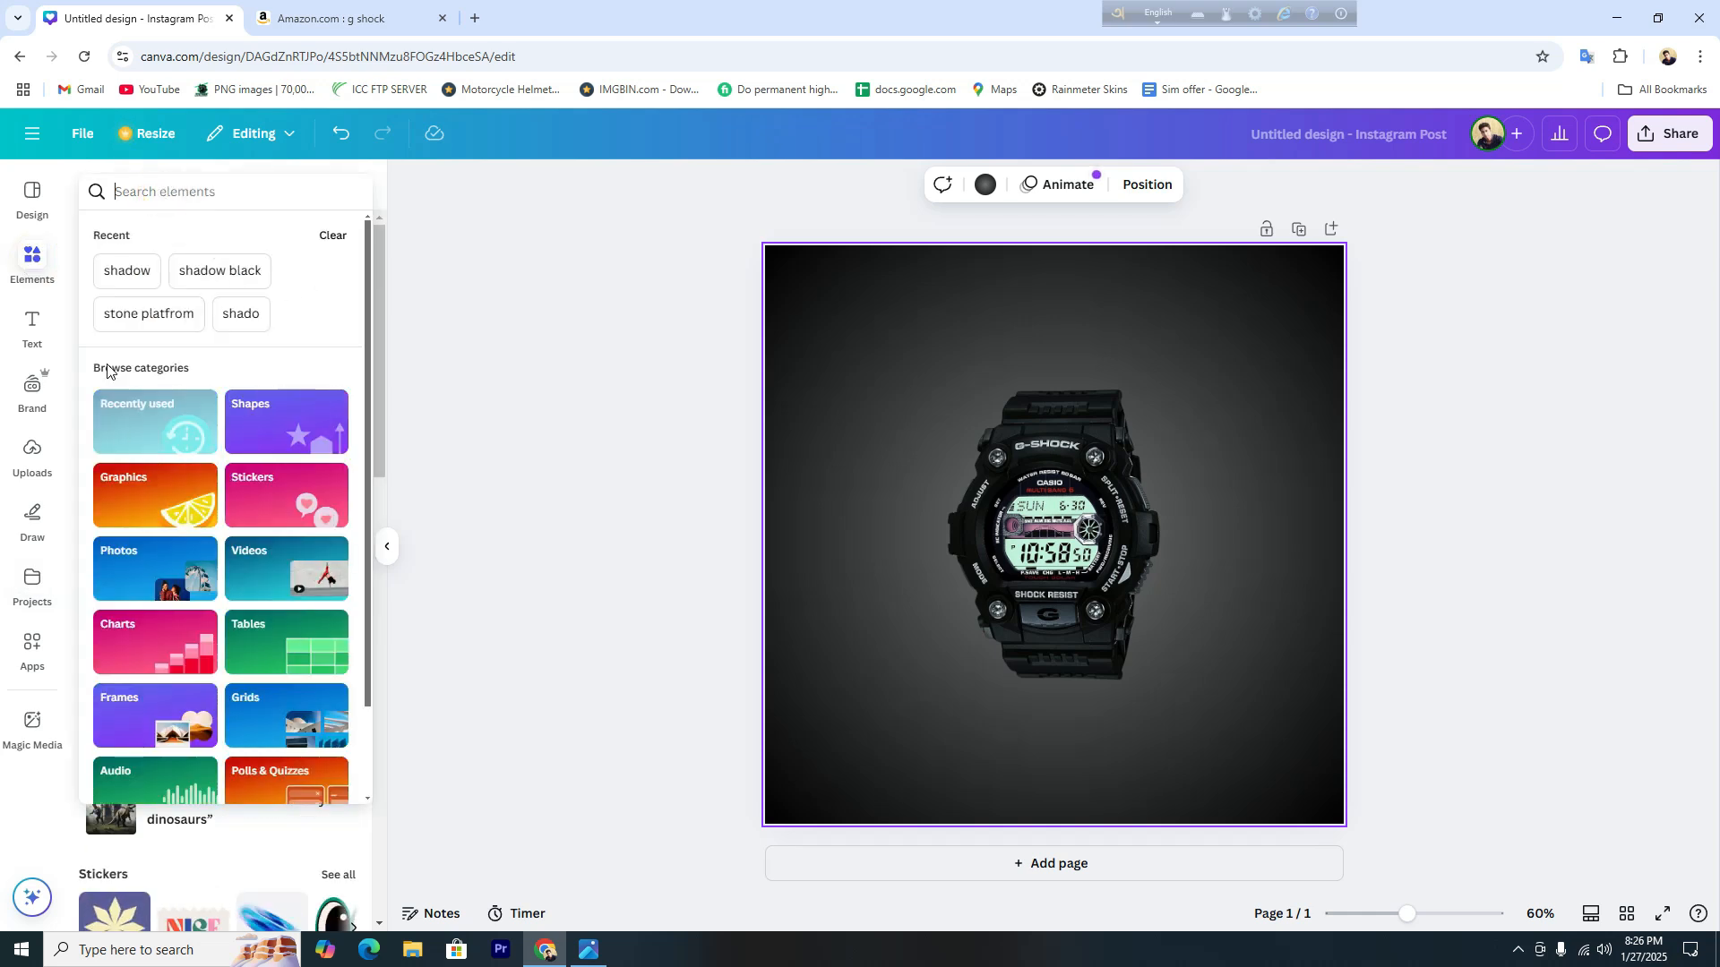
pyautogui.click(145, 314)
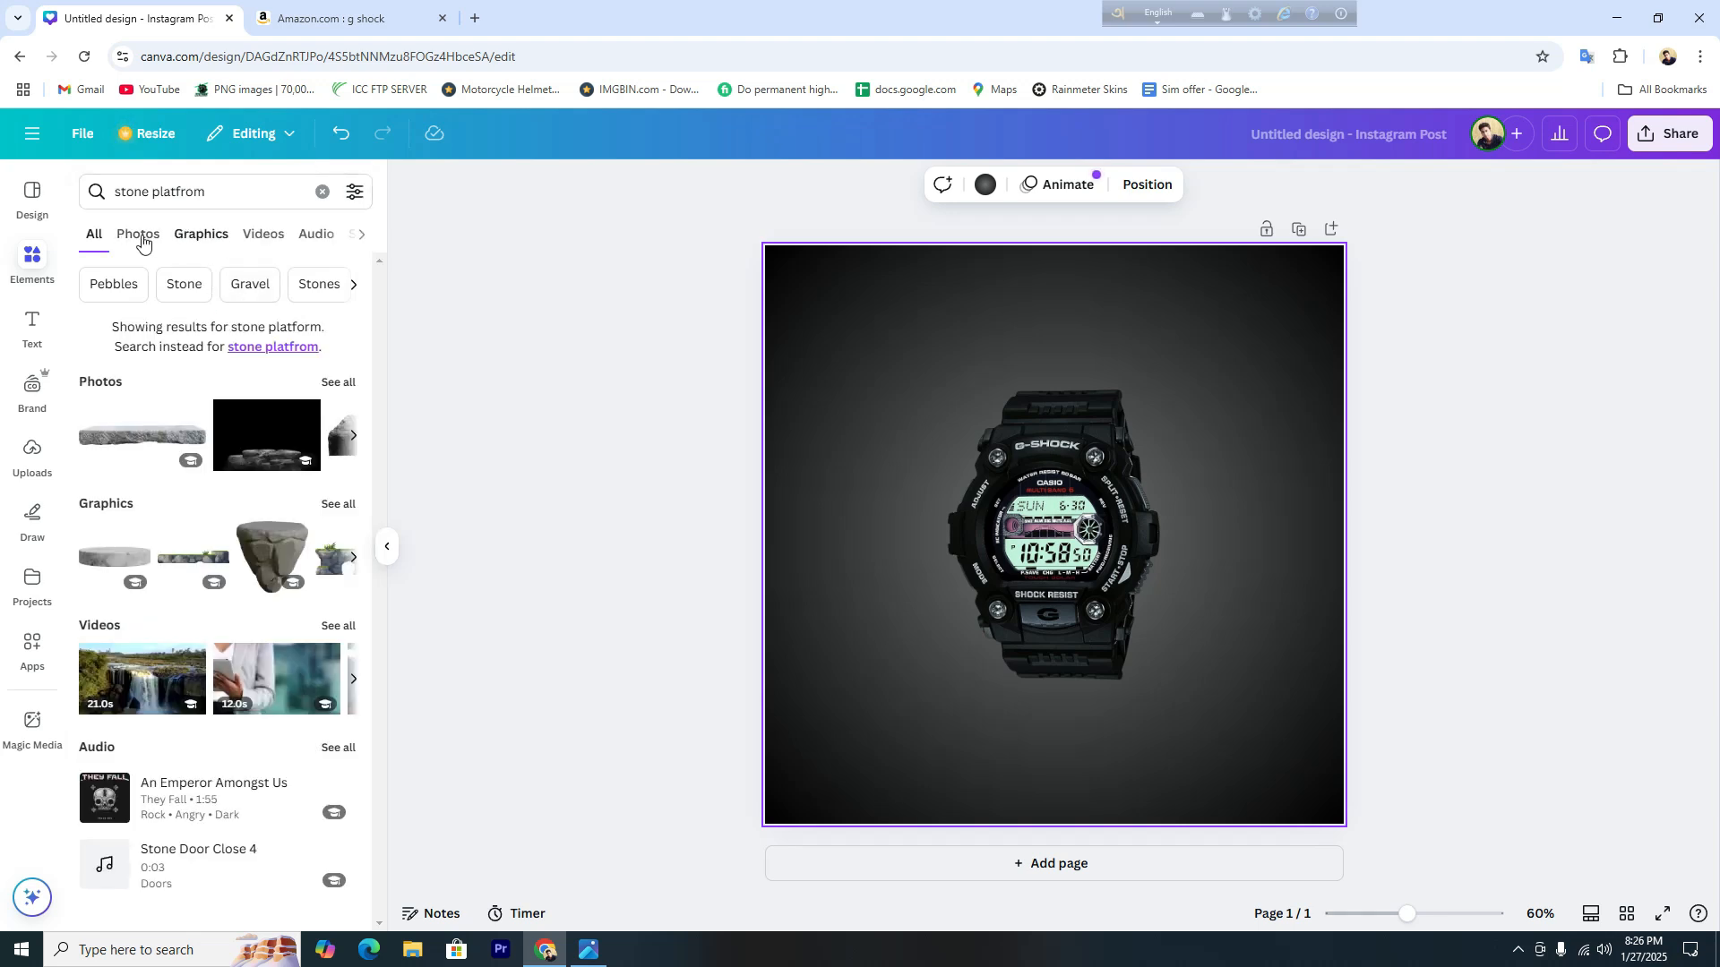
pyautogui.click(186, 240)
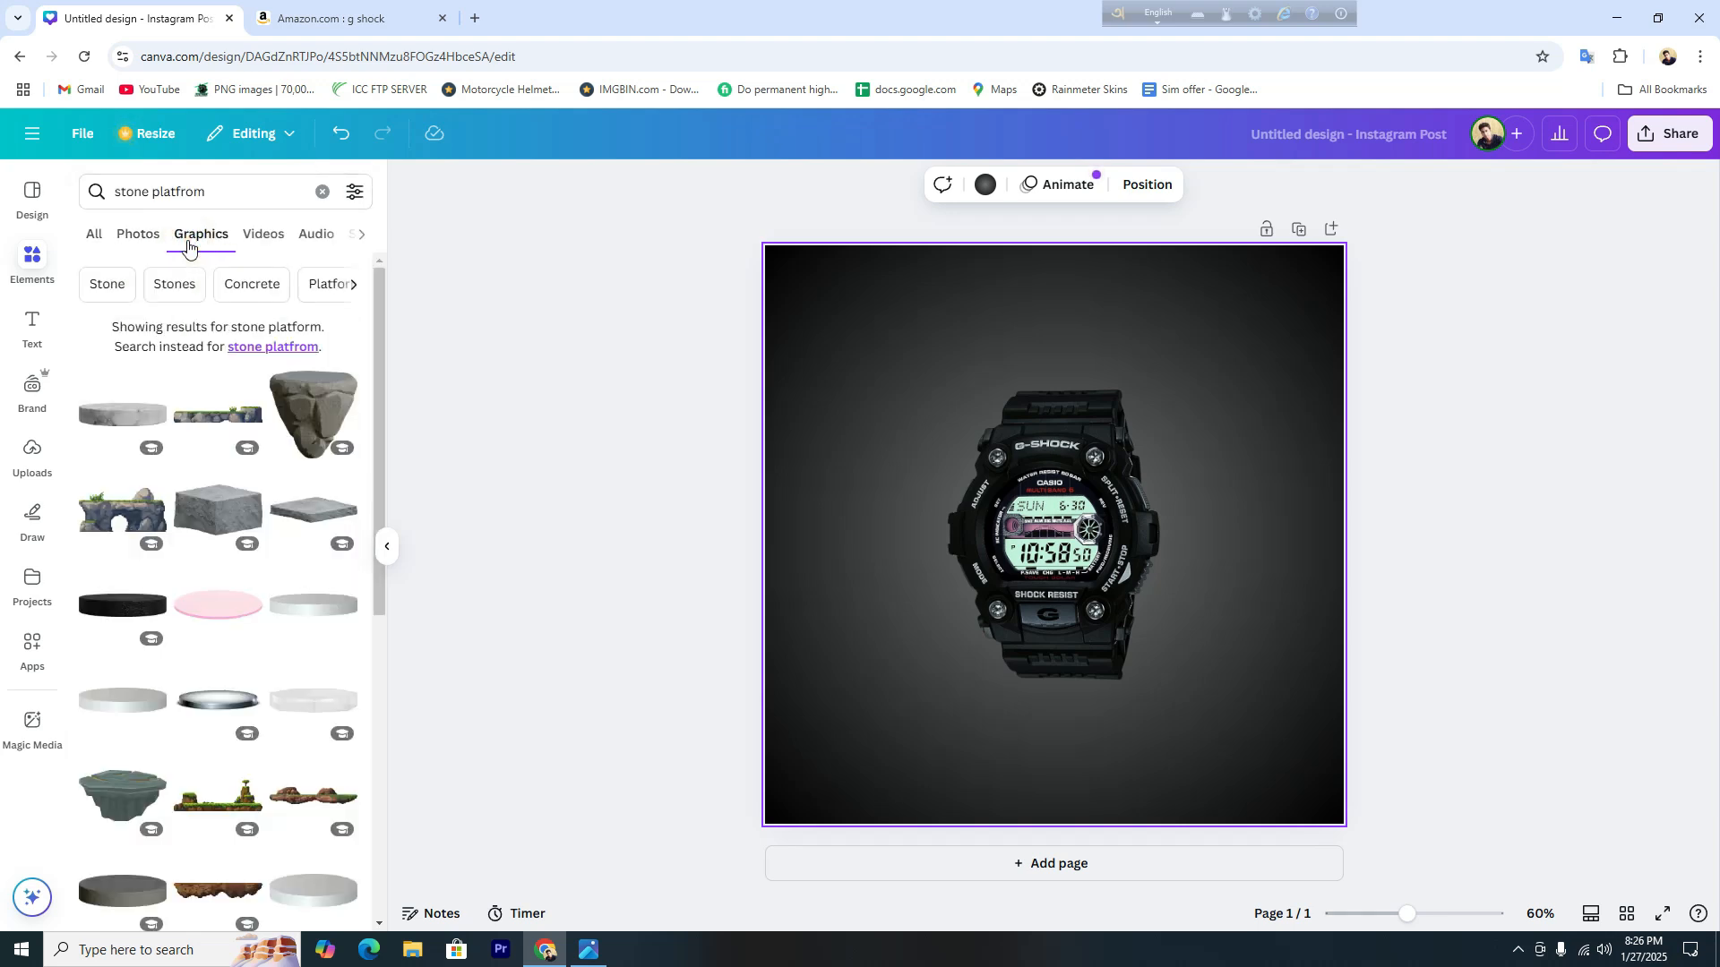
# Add the black round stone platform, scale it to about 429 by 113 px and centre it at the watch's base.
pyautogui.click(116, 611)
pyautogui.moveTo(1132, 526); pyautogui.dragTo(1162, 736)
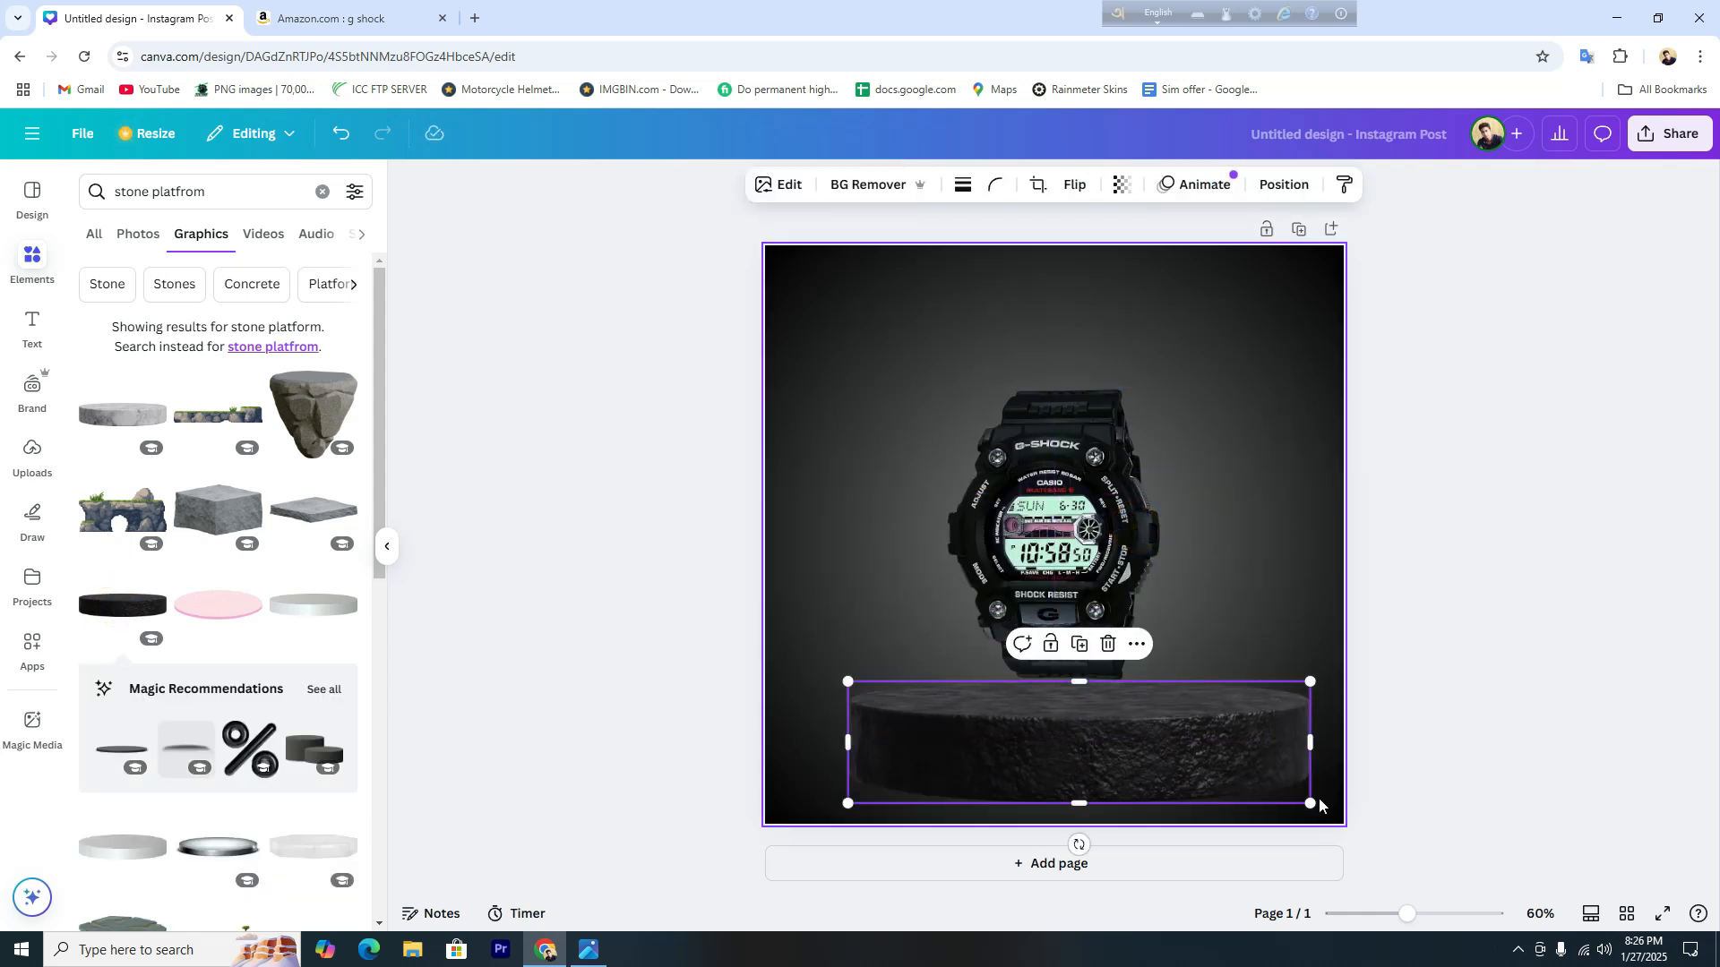
pyautogui.moveTo(1312, 804); pyautogui.dragTo(1098, 660)
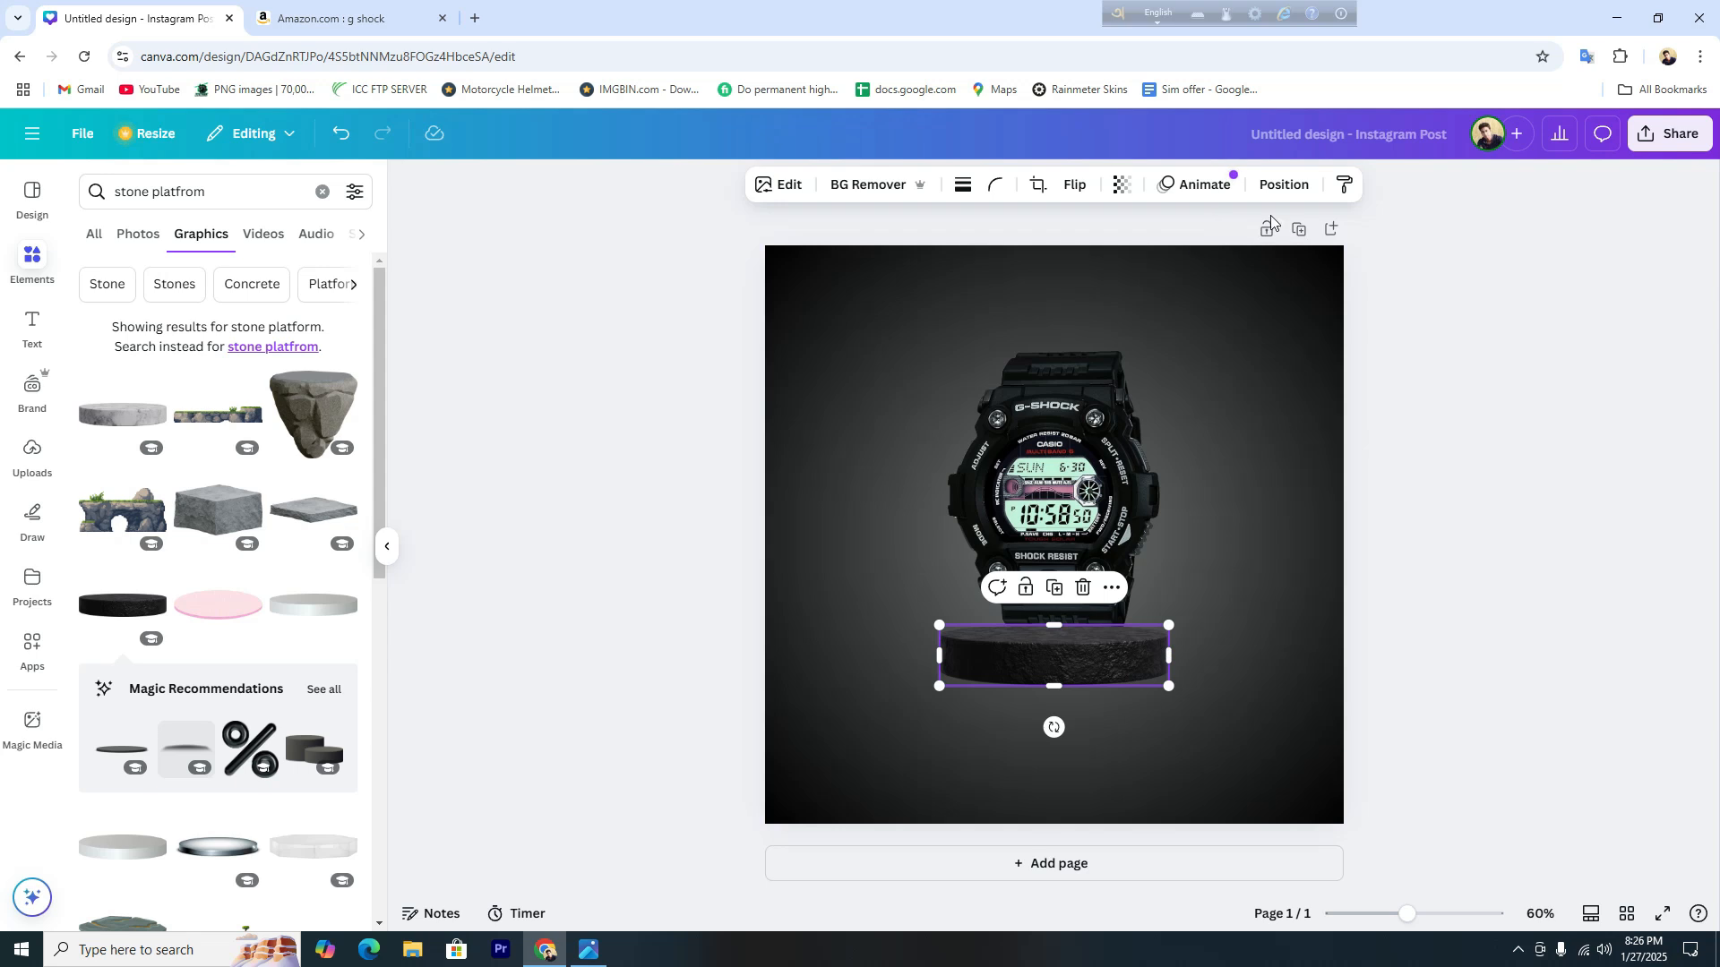
# Send the stone platform one layer backward behind the watch and nudge it slightly down under the strap.
pyautogui.click(1283, 184)
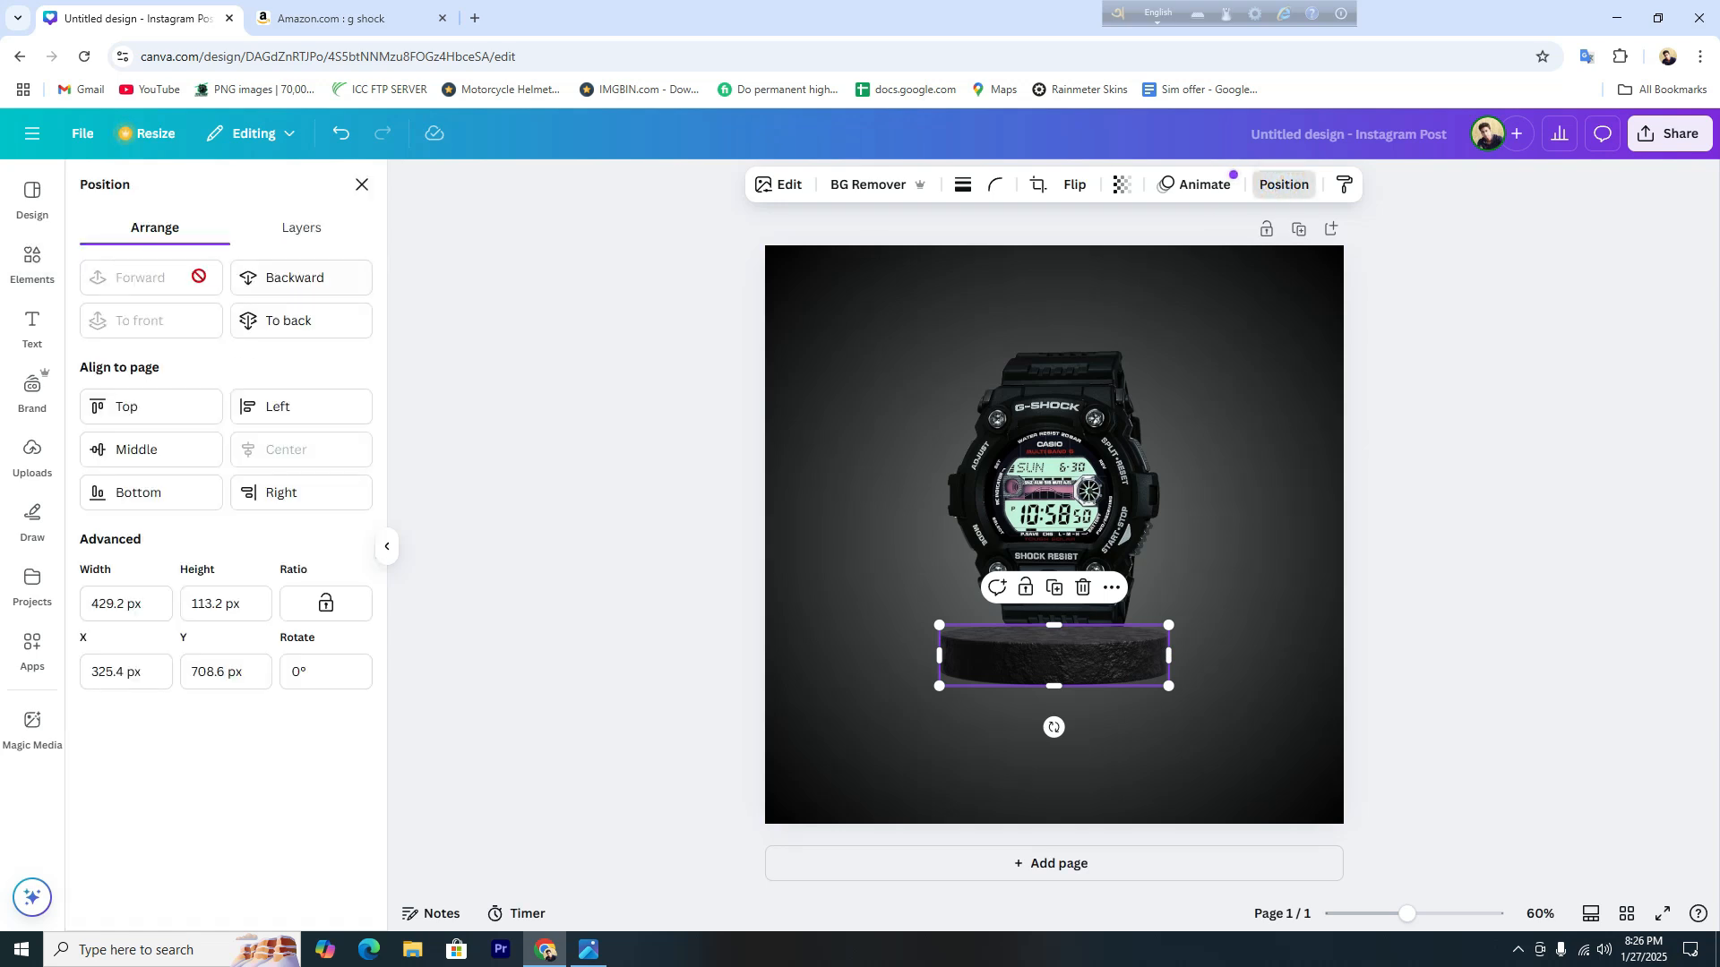
pyautogui.click(329, 277)
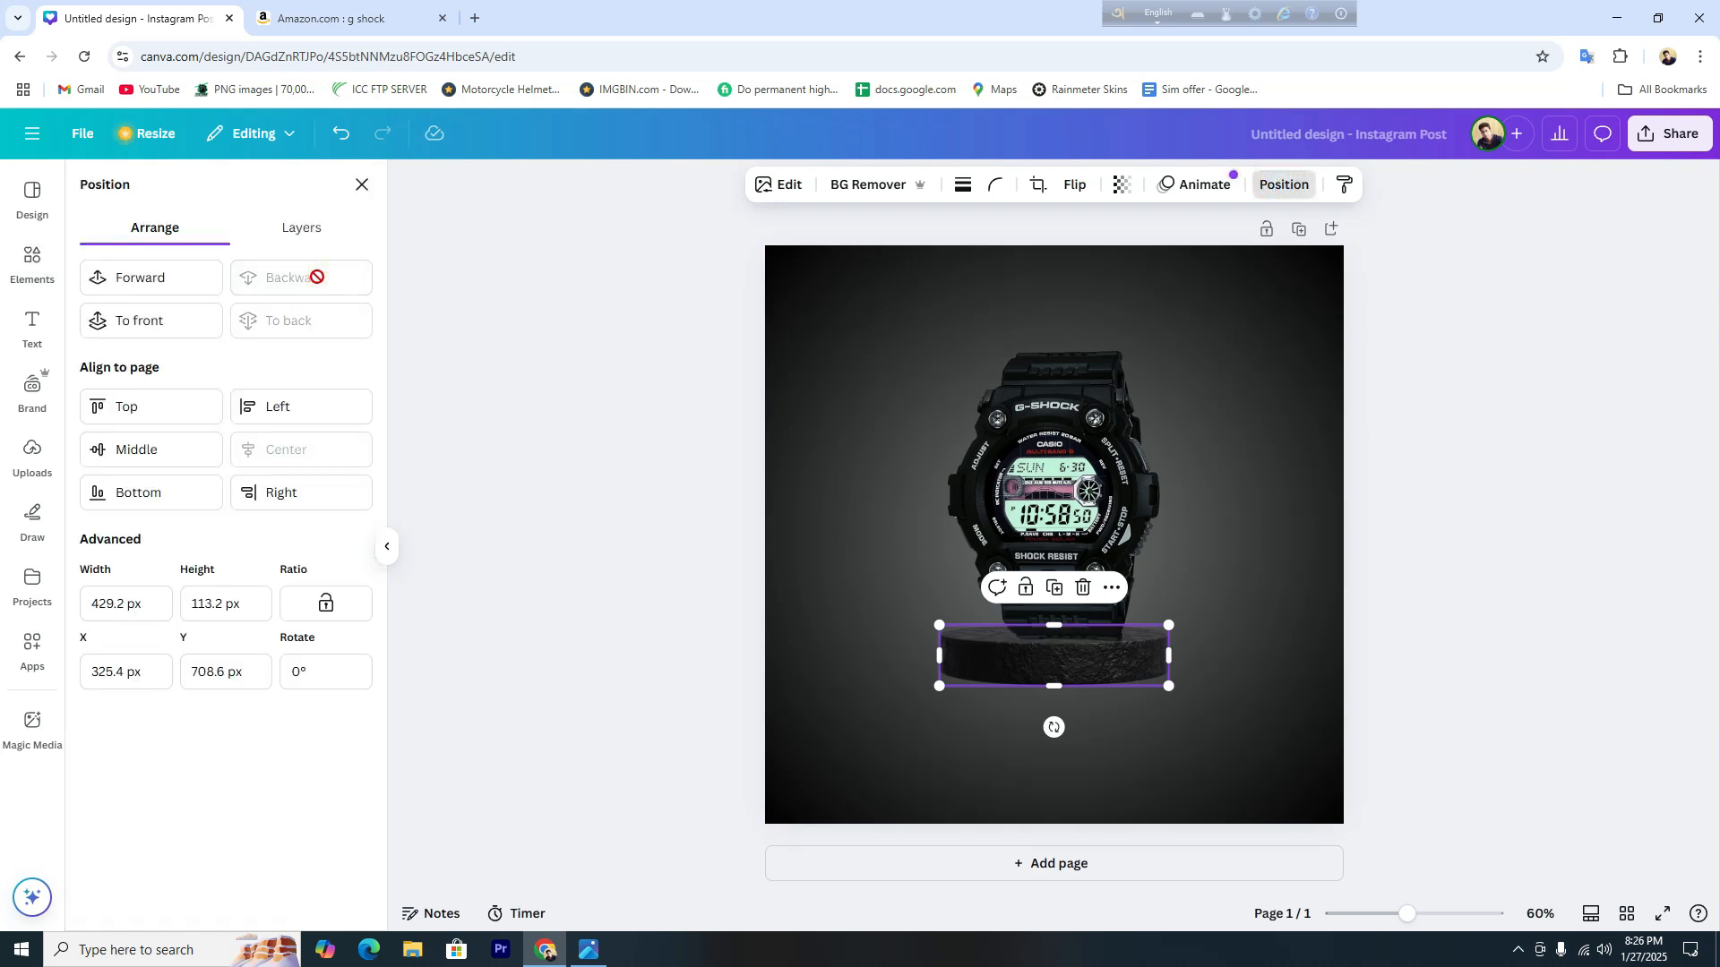
pyautogui.click(1205, 584)
pyautogui.moveTo(1074, 664); pyautogui.dragTo(1093, 677)
pyautogui.click(1213, 582)
pyautogui.click(1263, 641)
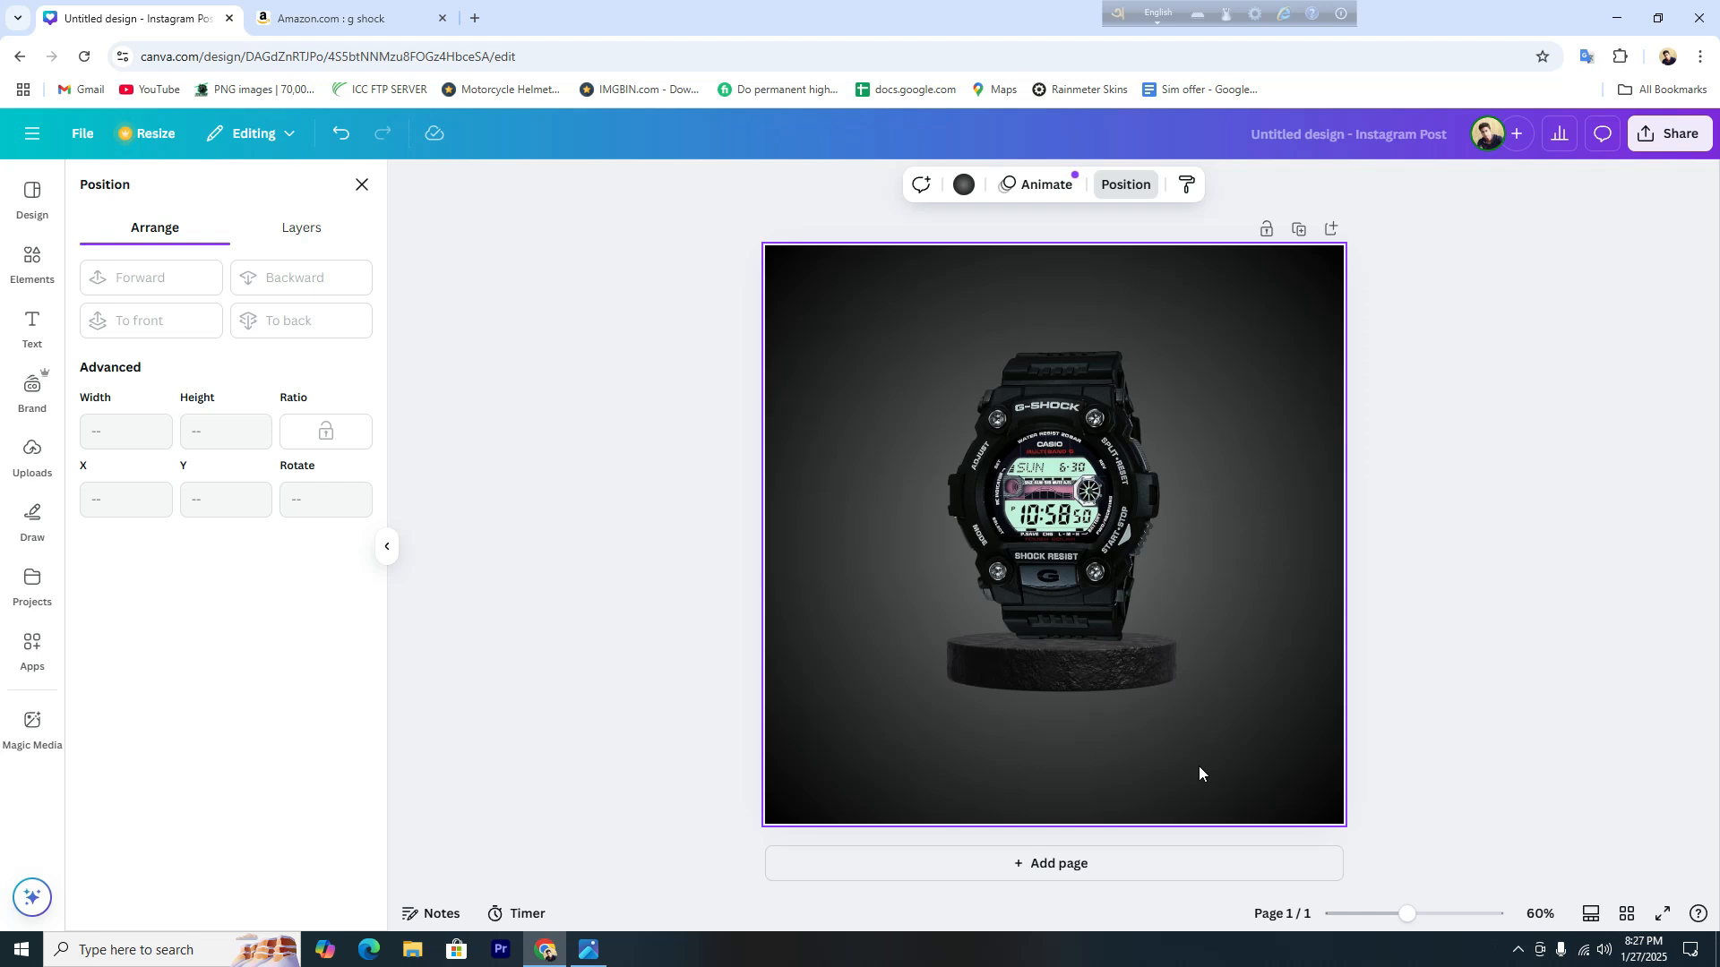
# Check the shadow in the reference poster, search the graphics elements for "shadow" and add the thin soft oval shadow.
pyautogui.click(1617, 18)
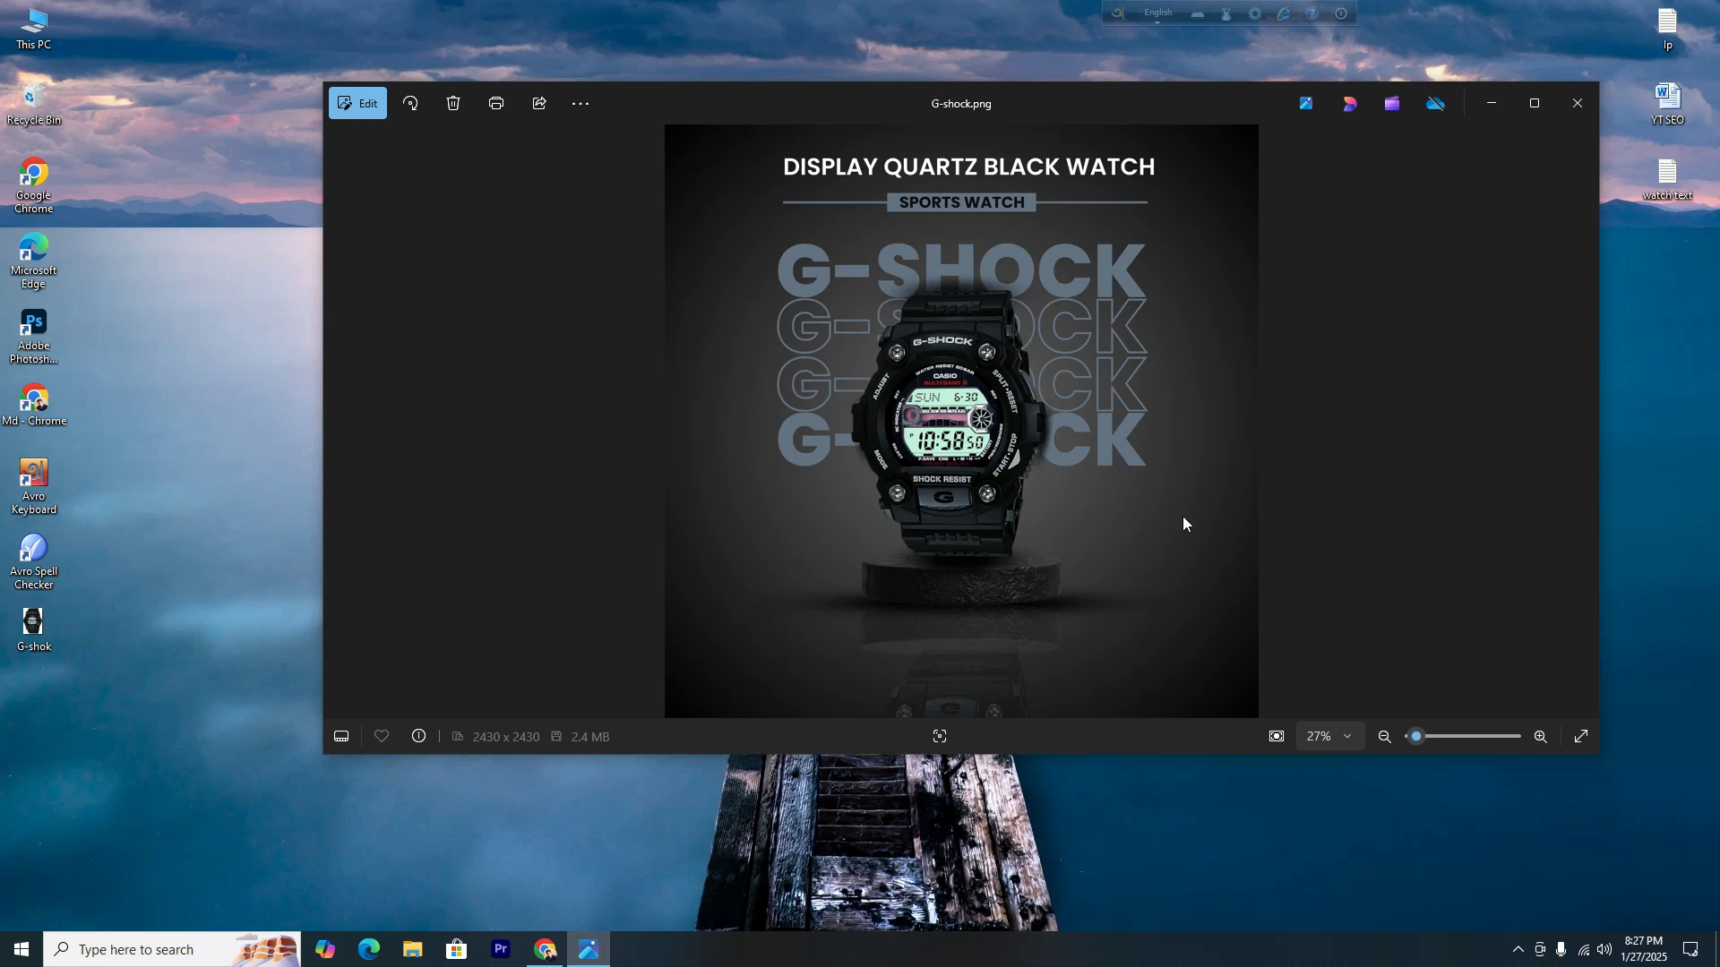
pyautogui.click(548, 951)
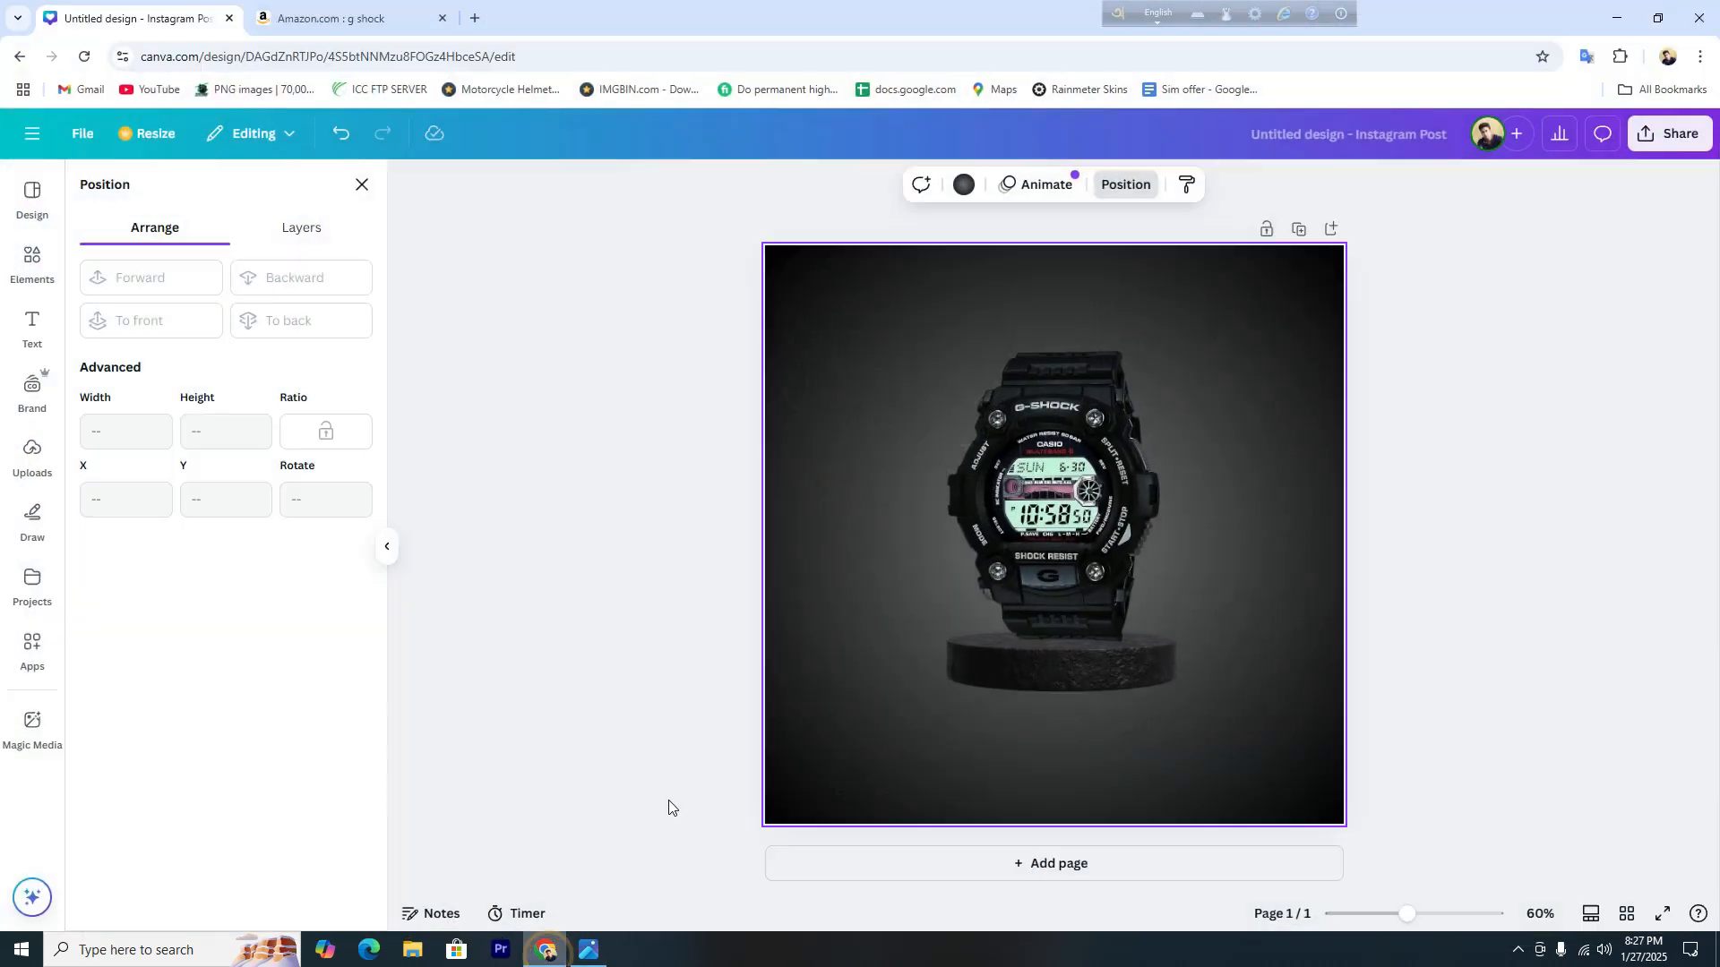
pyautogui.click(31, 262)
pyautogui.click(312, 199)
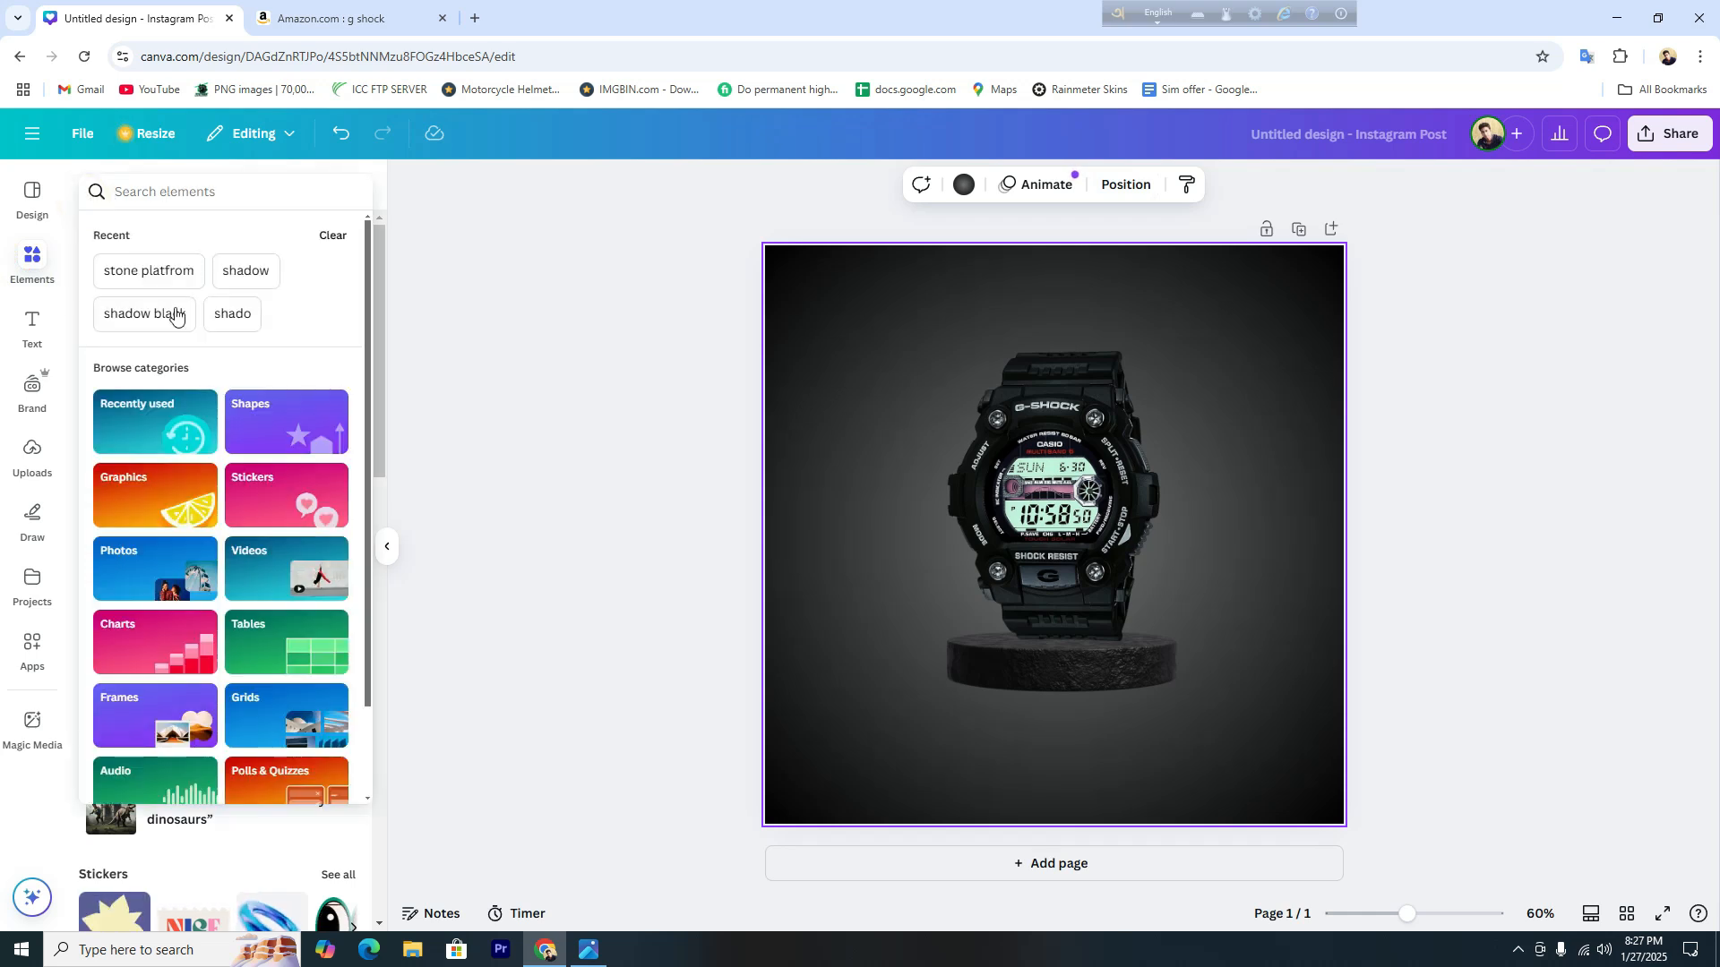
pyautogui.click(244, 270)
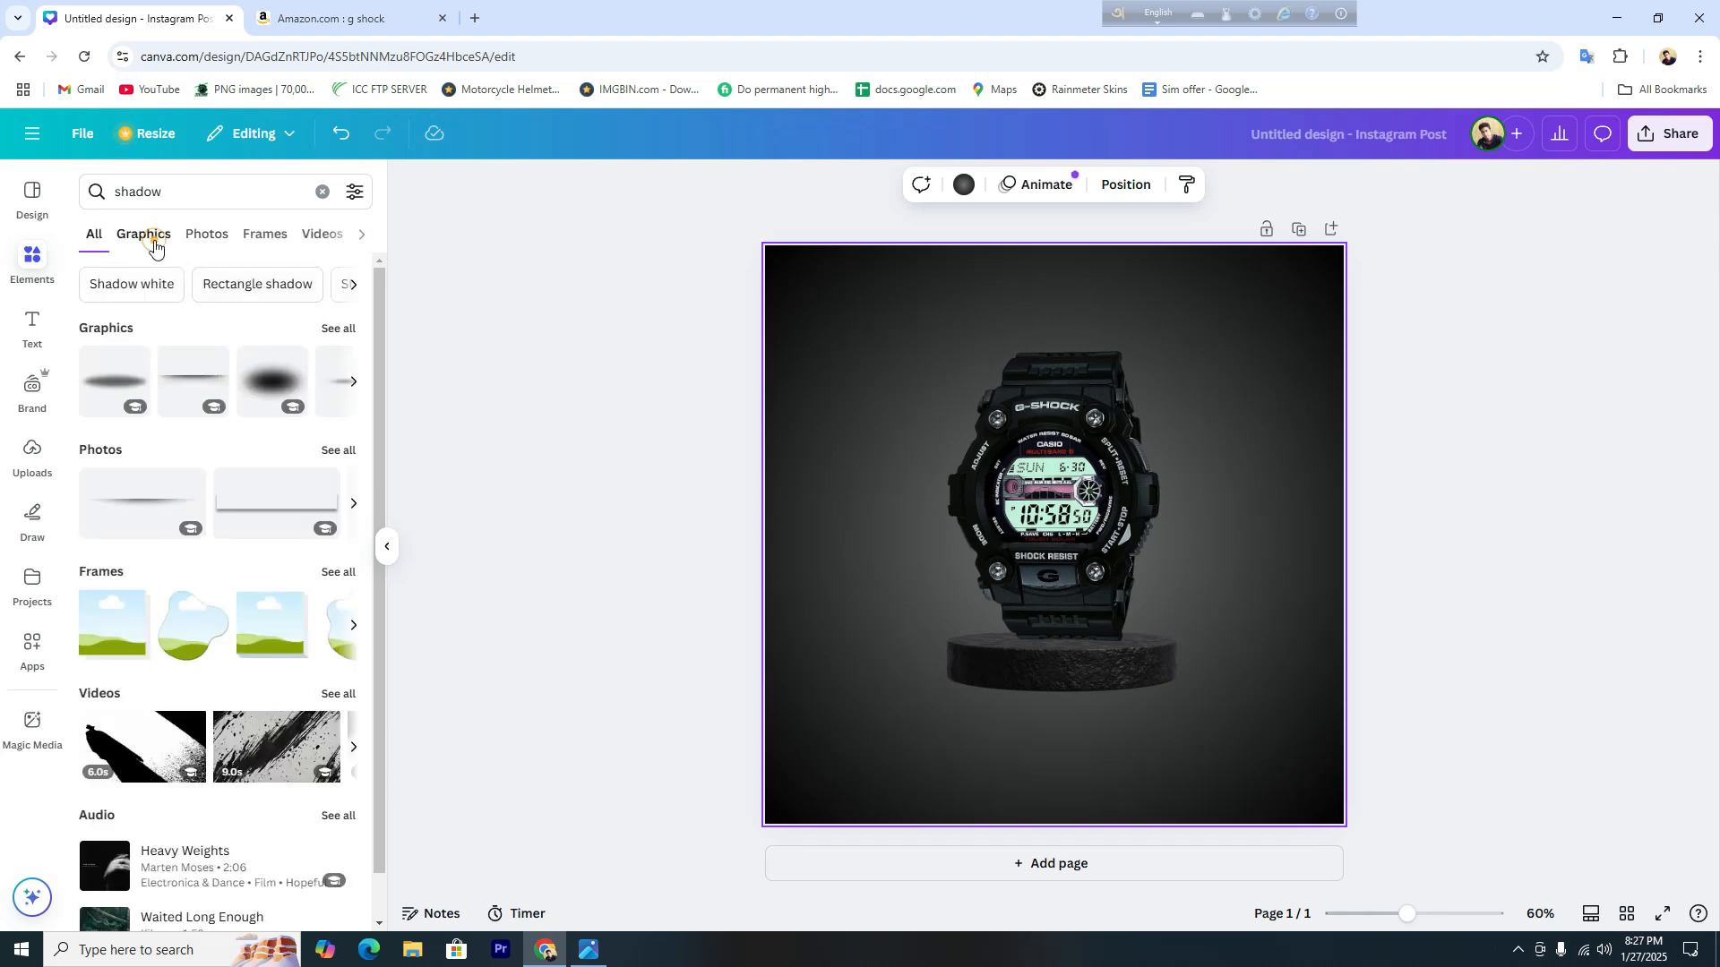
pyautogui.click(153, 237)
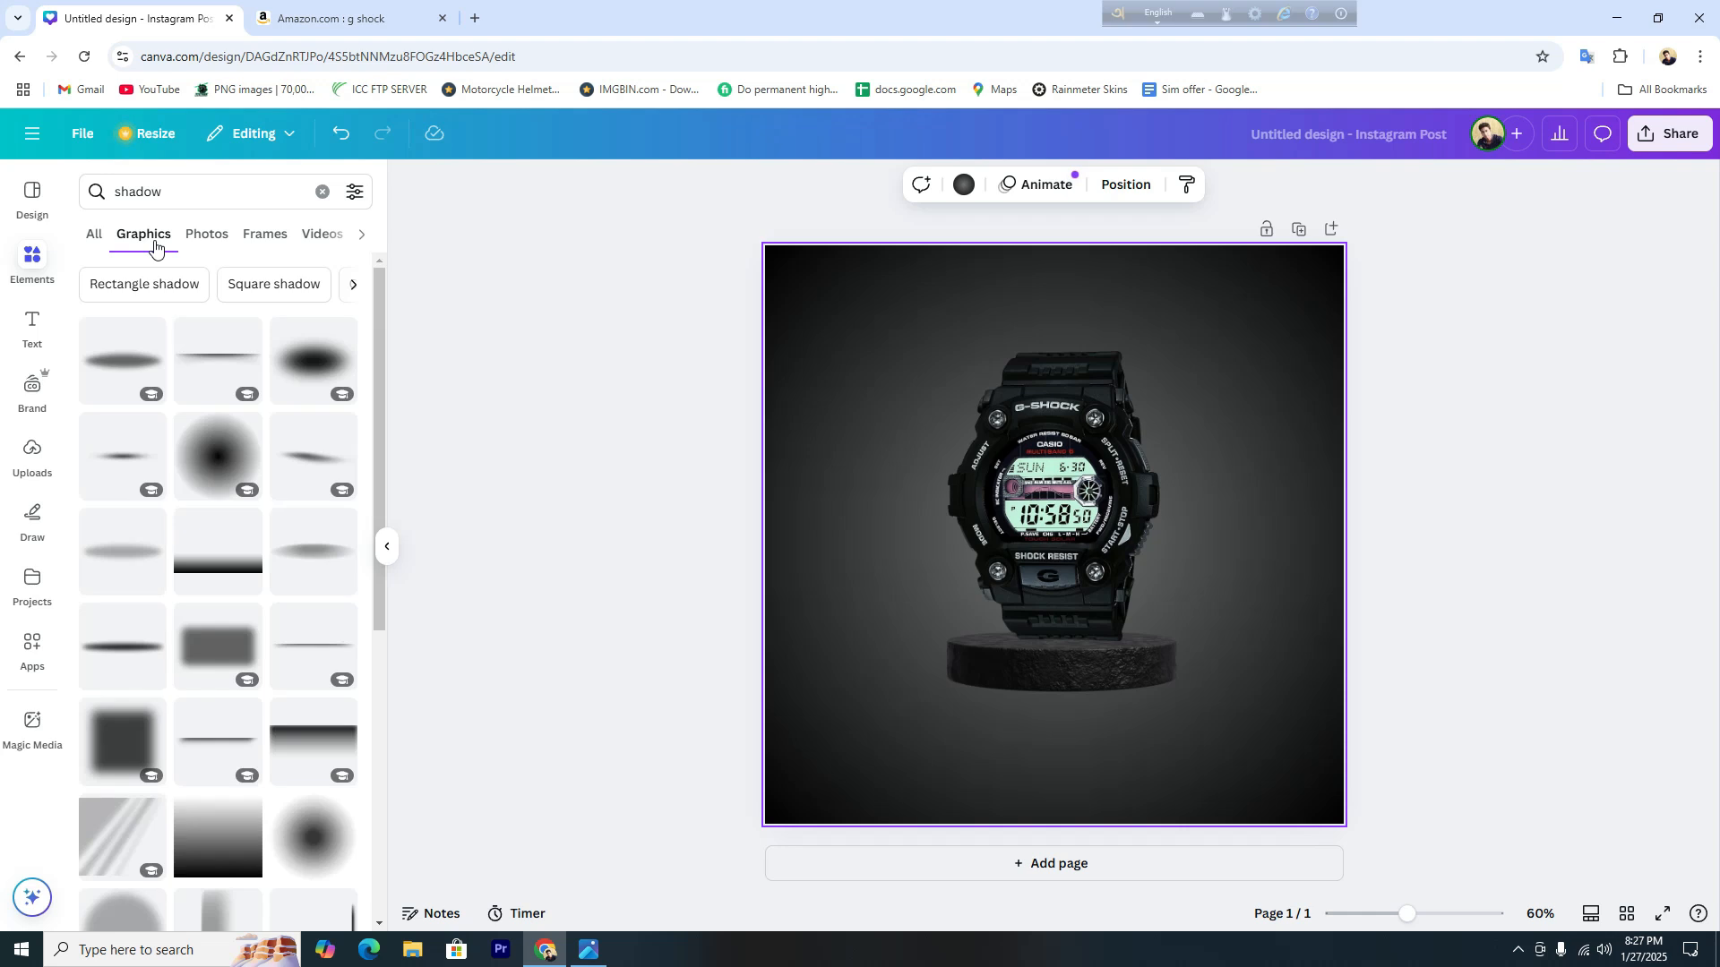
pyautogui.click(119, 466)
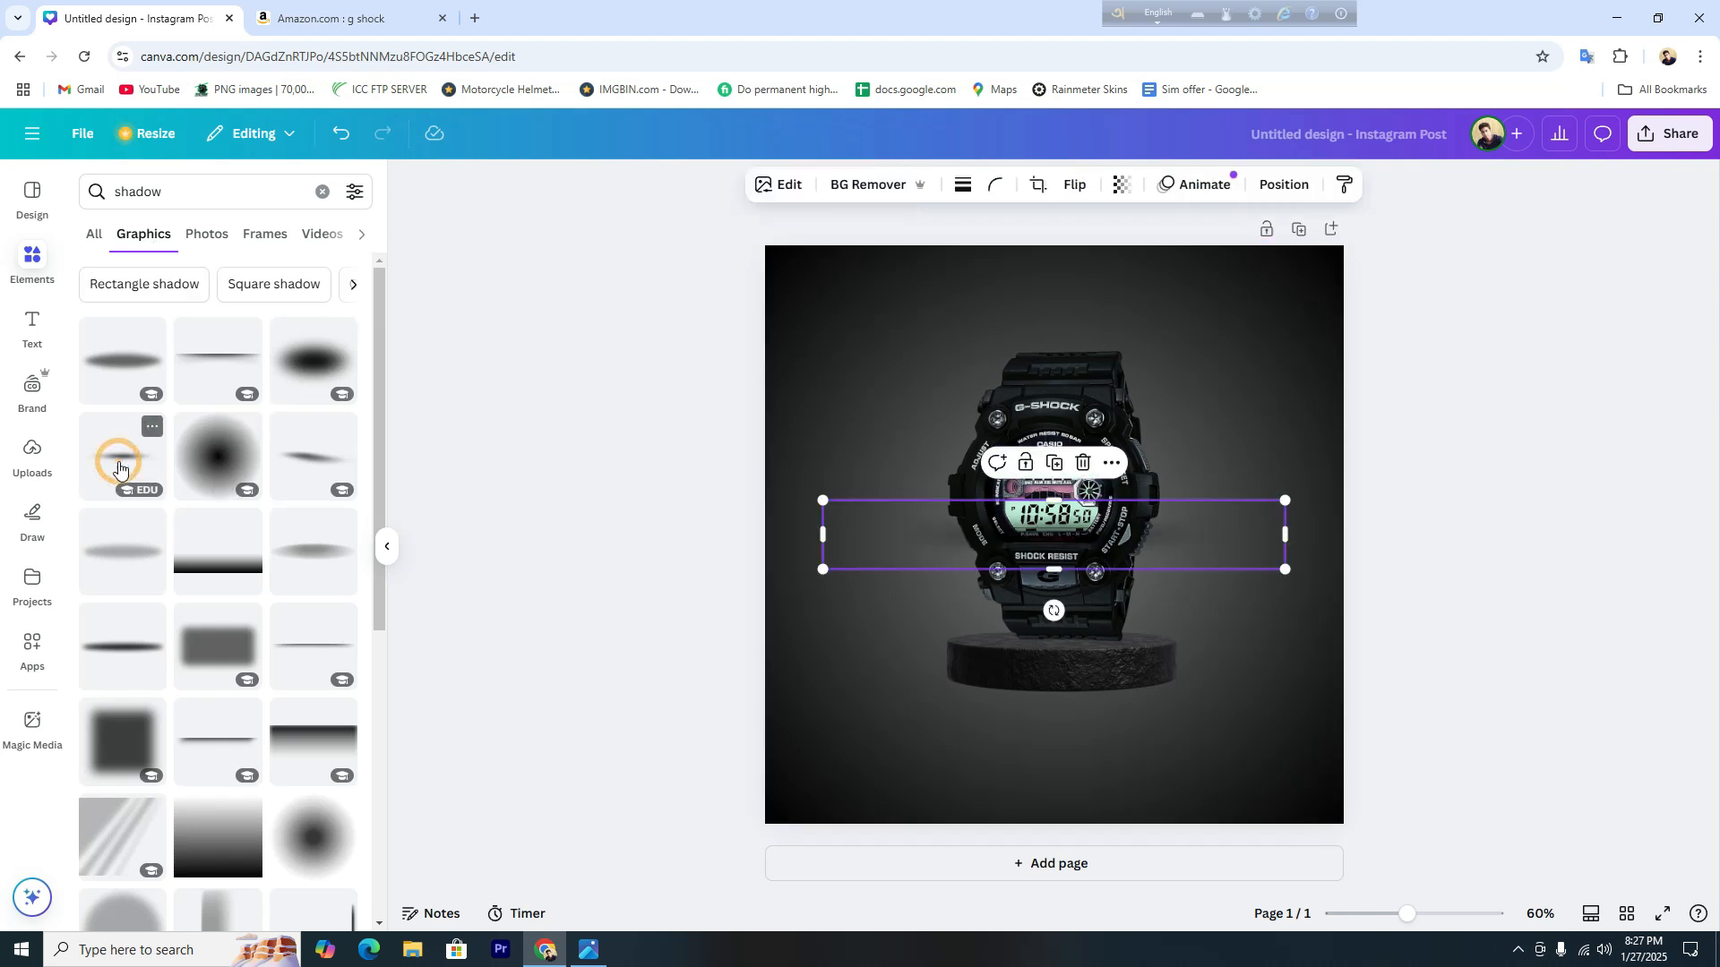
# Move the shadow below the platform, duplicate it and centre the copy horizontally on the page.
pyautogui.moveTo(1198, 543); pyautogui.dragTo(1182, 742)
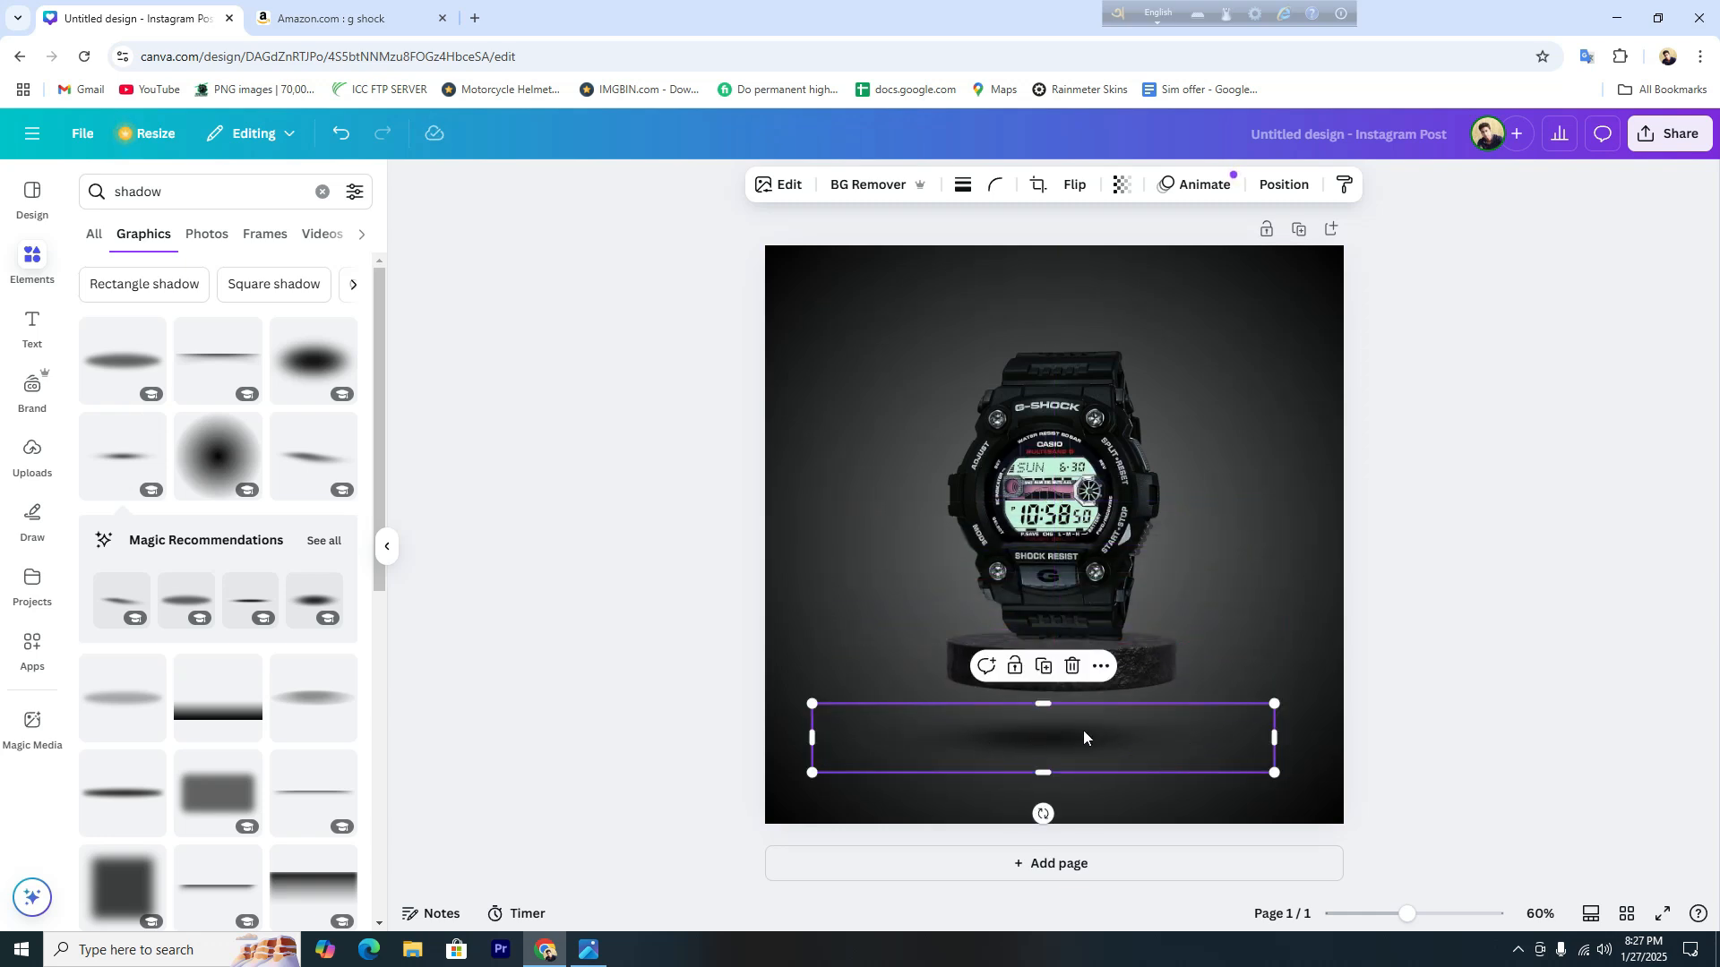
pyautogui.click(1052, 673)
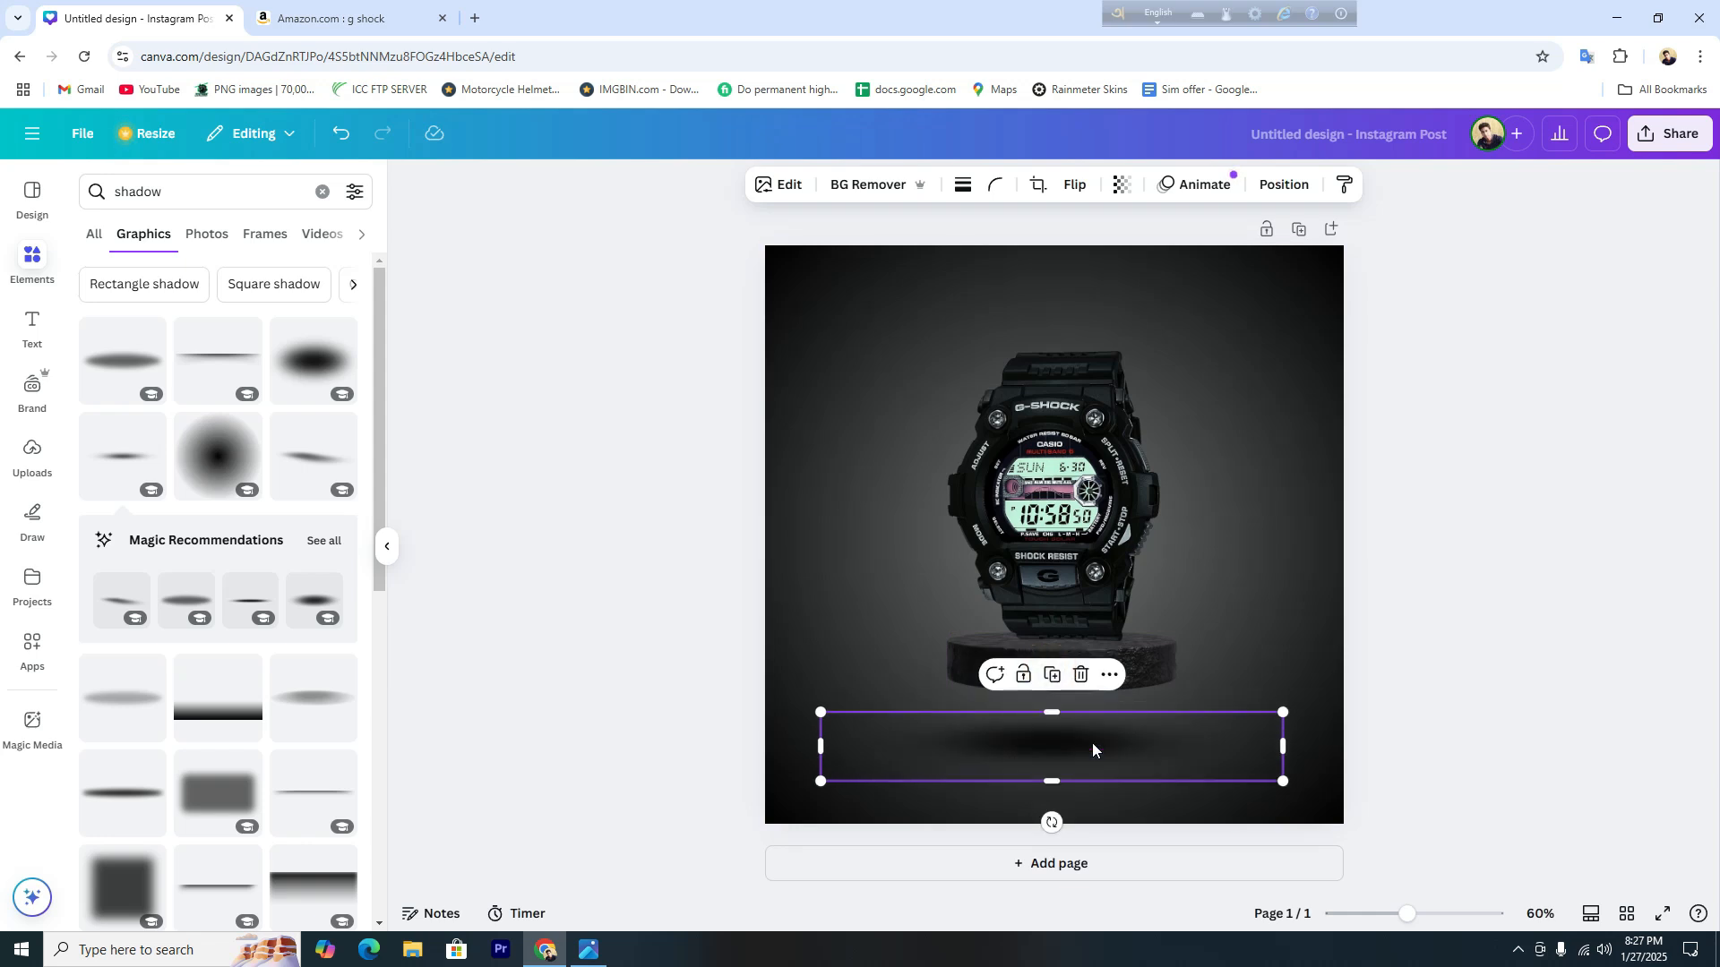
pyautogui.click(1290, 188)
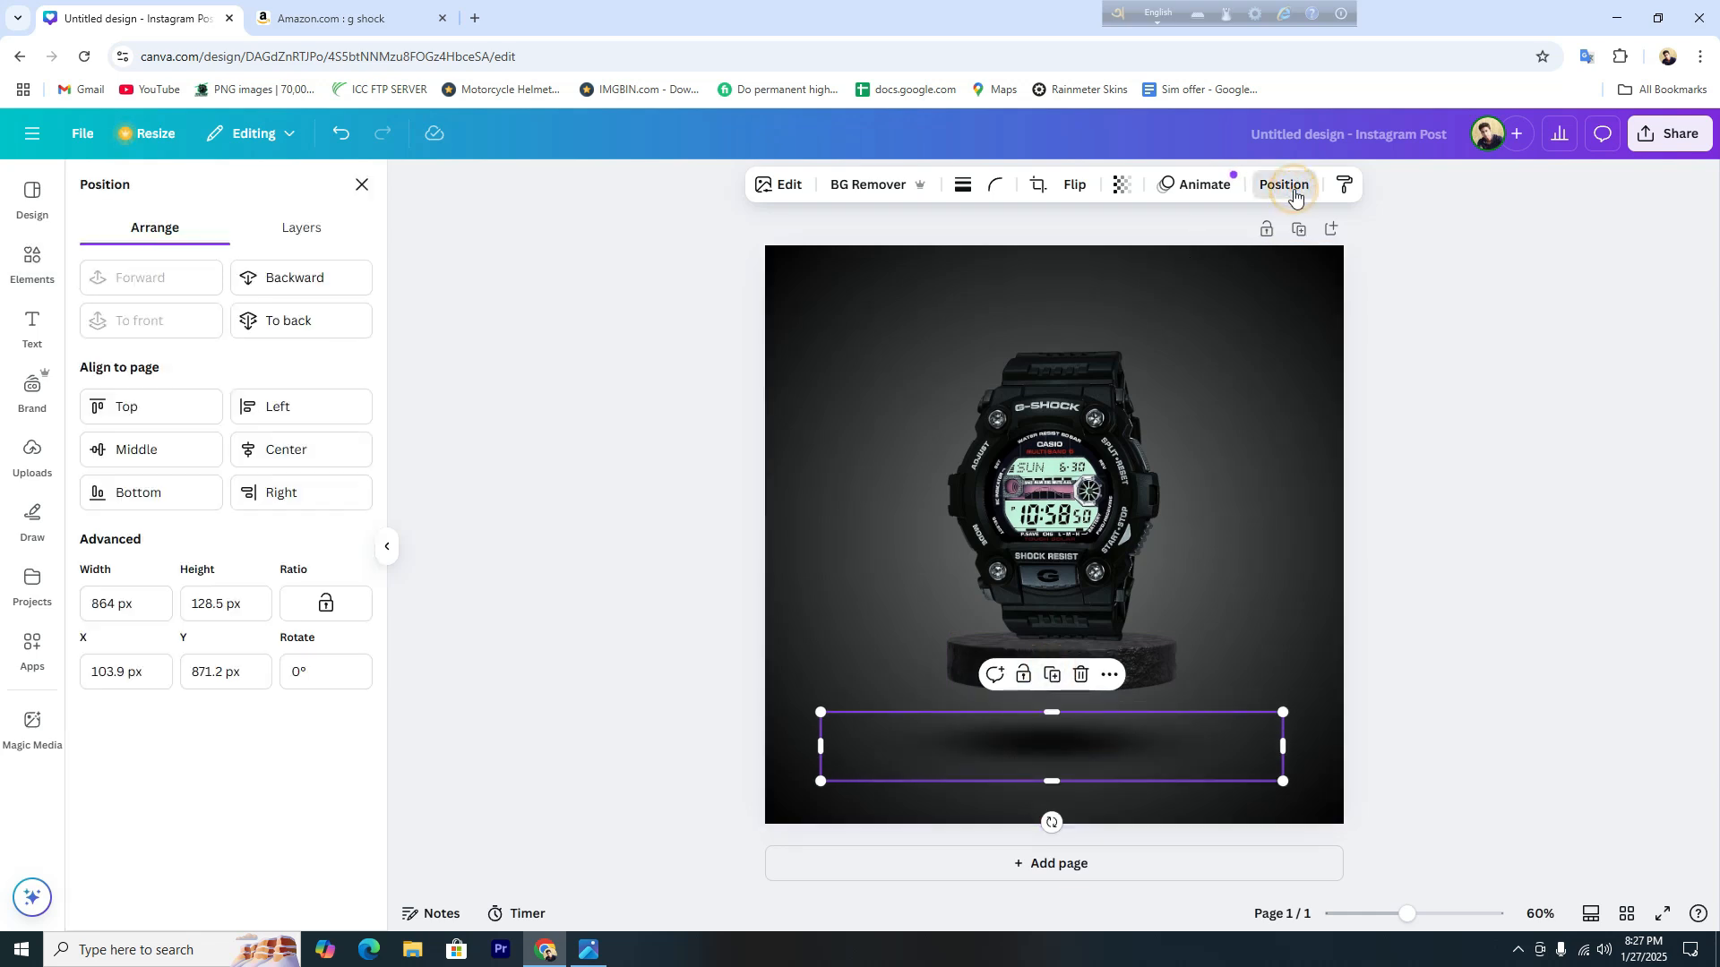
pyautogui.click(292, 461)
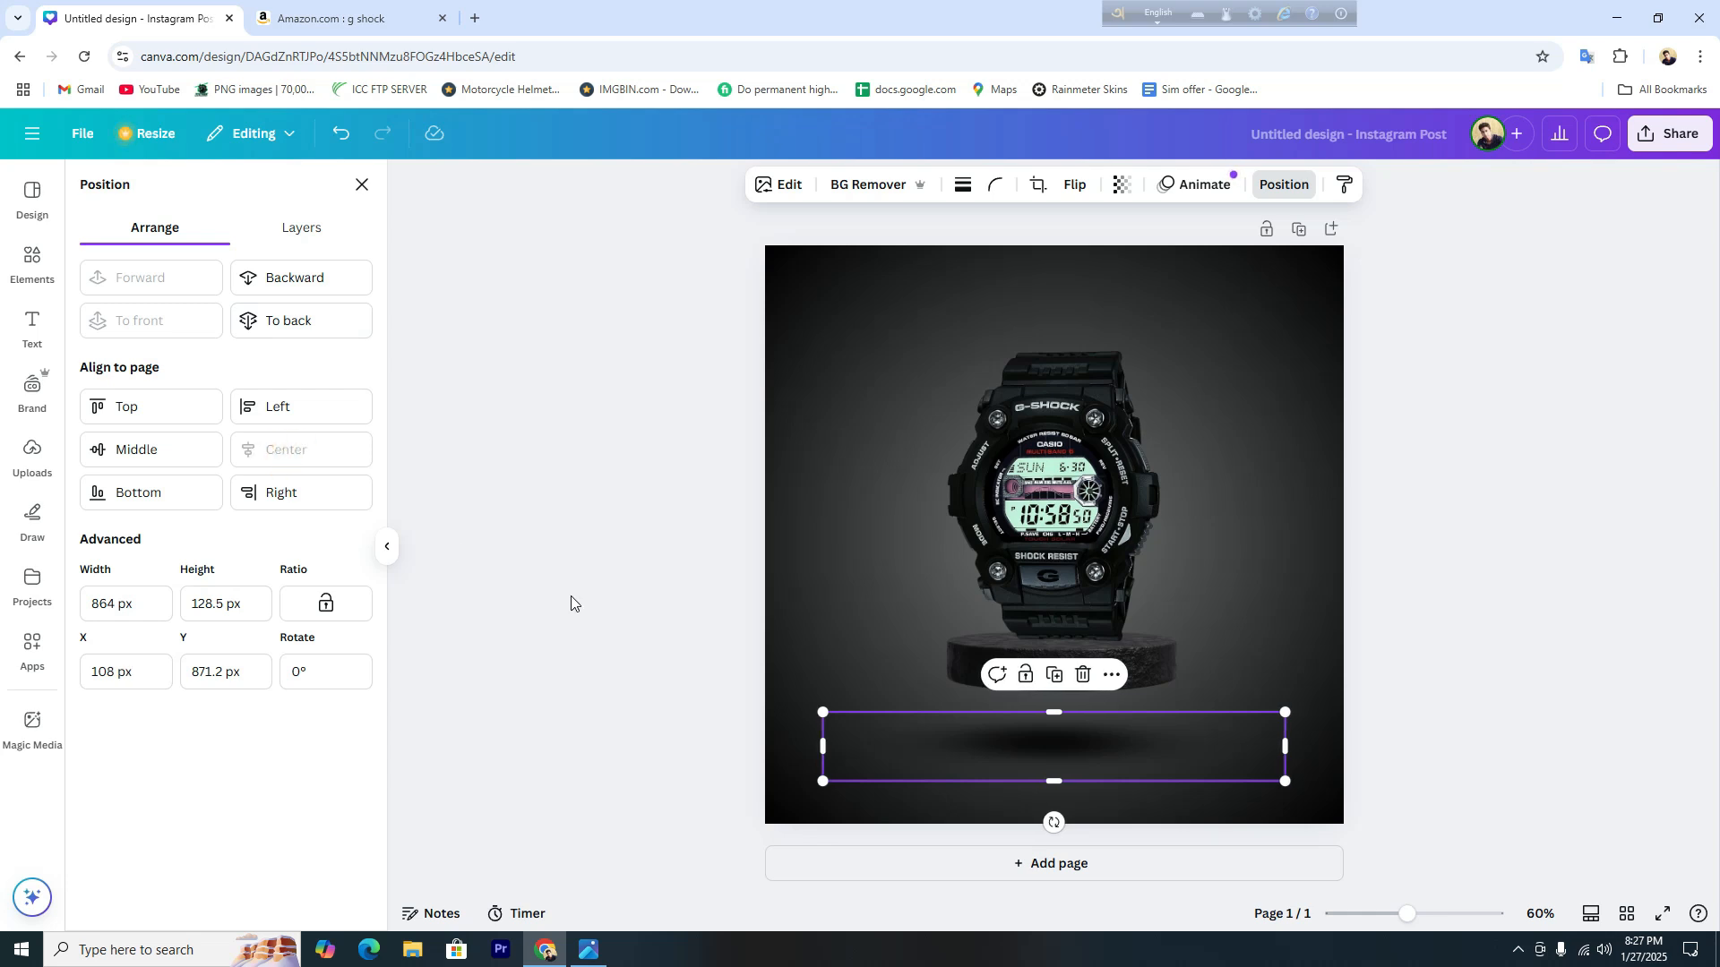
pyautogui.click(1260, 437)
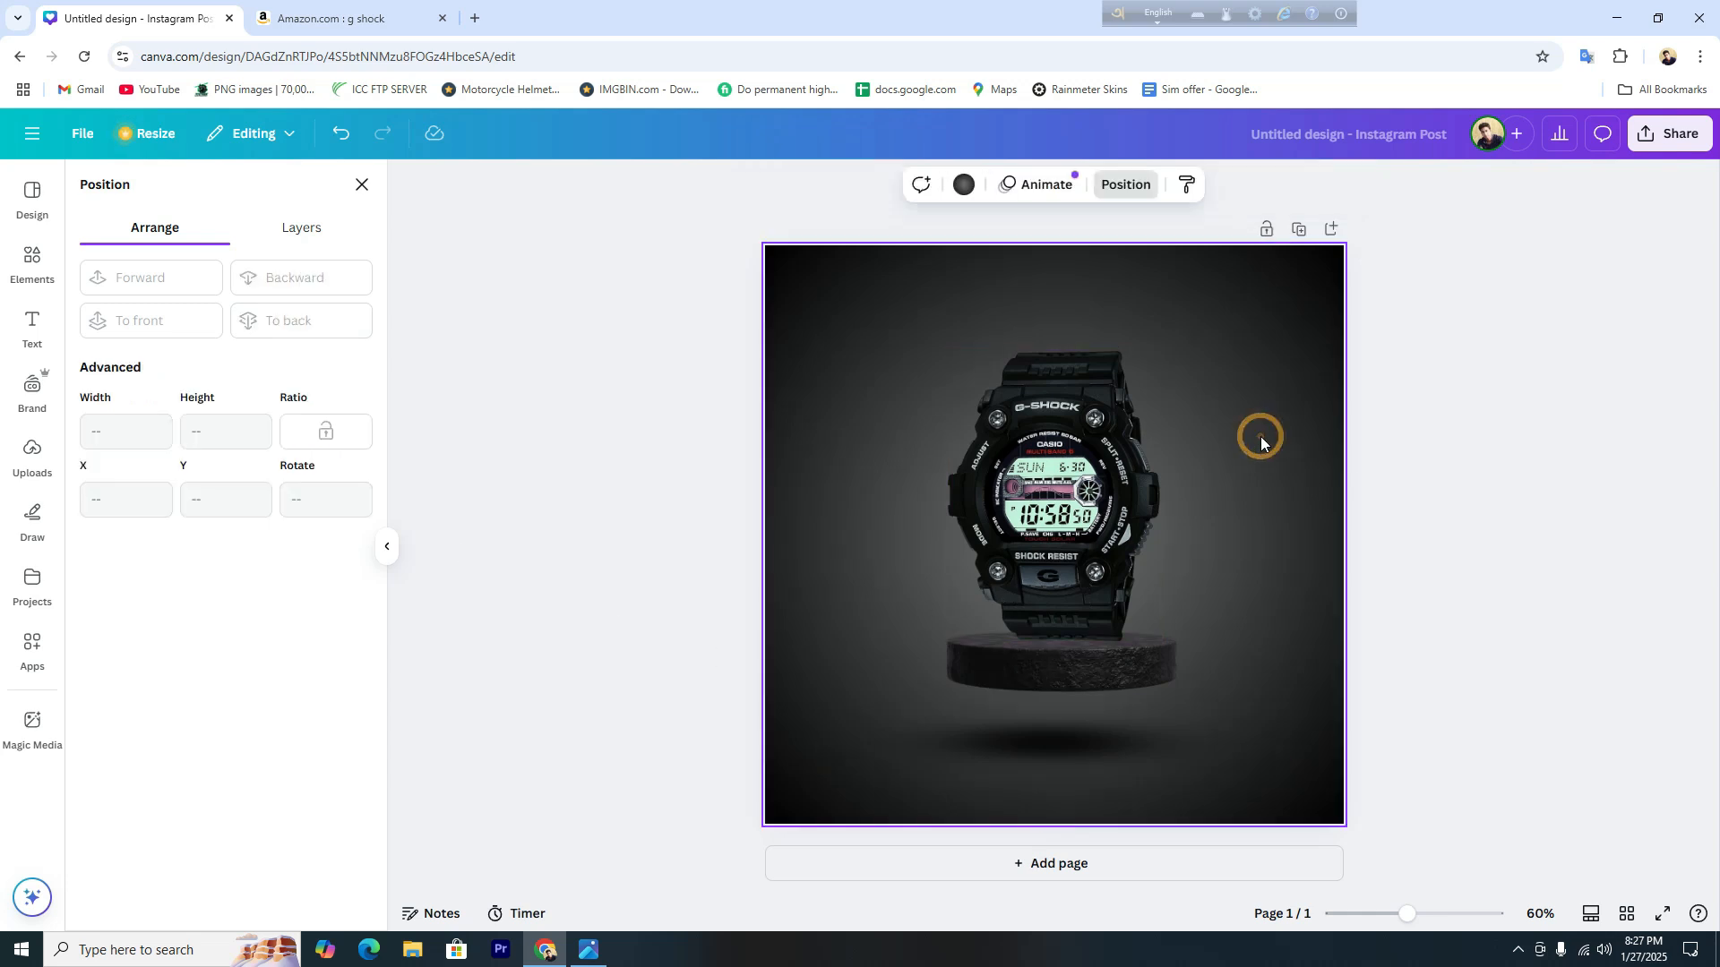
# Select both shadow copies, align their centres horizontally and group them.
pyautogui.click(1077, 752)
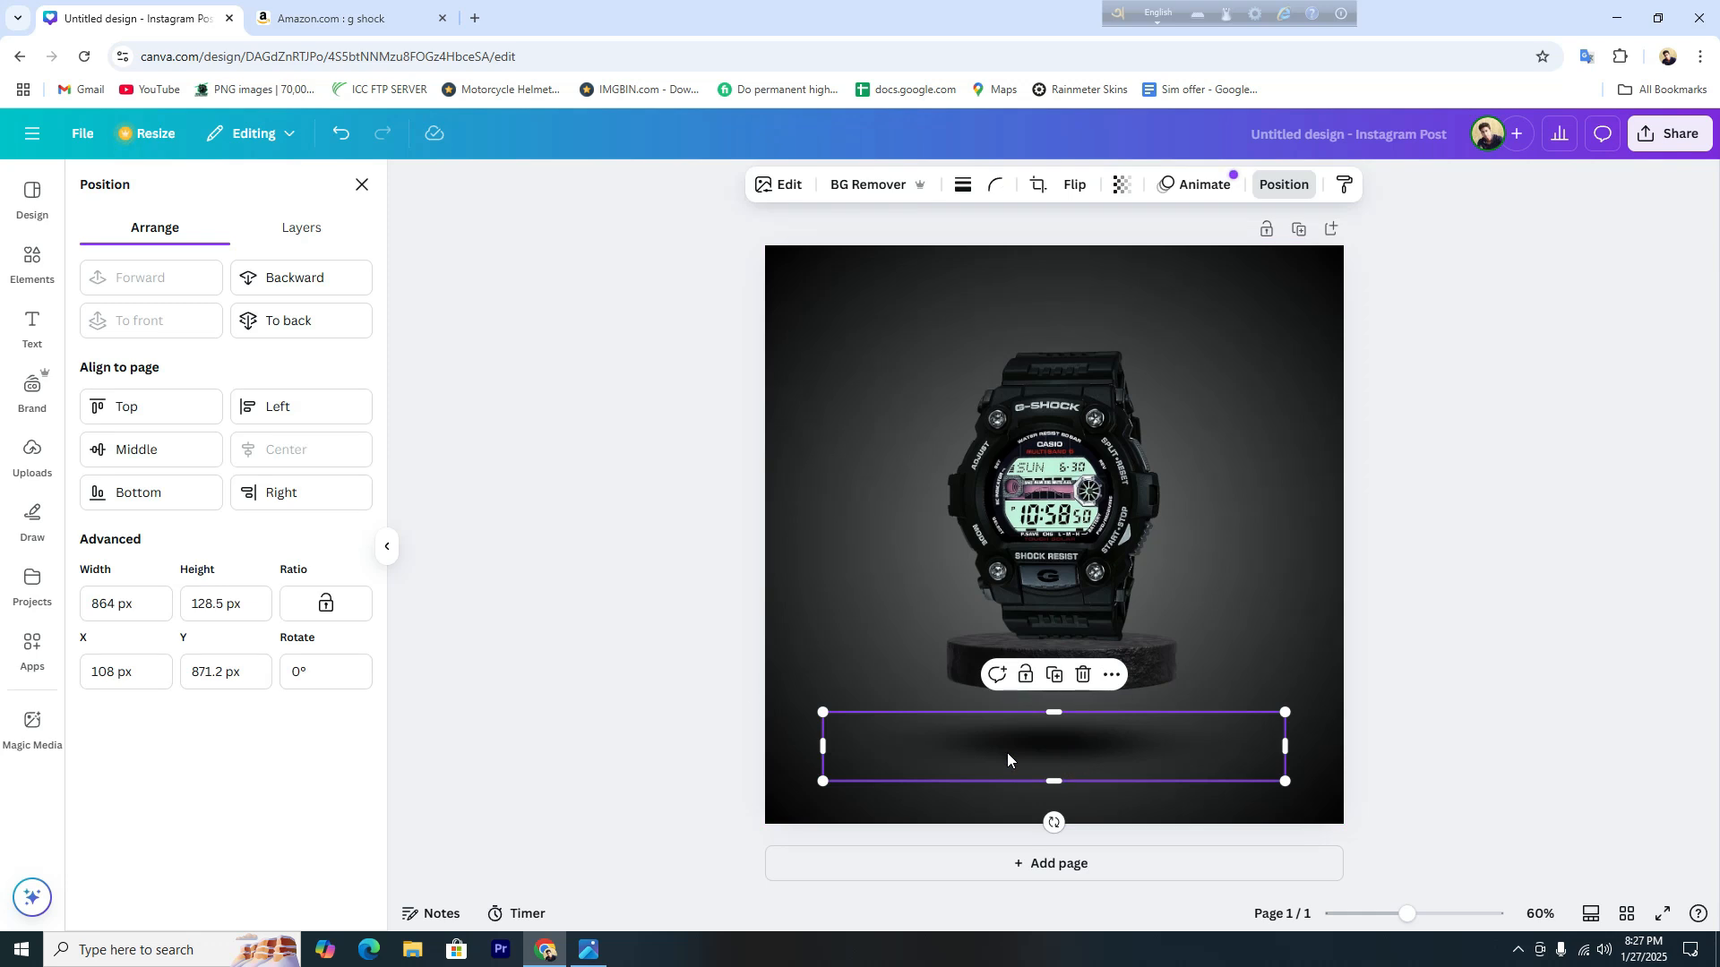
pyautogui.click(841, 632)
pyautogui.moveTo(868, 700); pyautogui.dragTo(1130, 784)
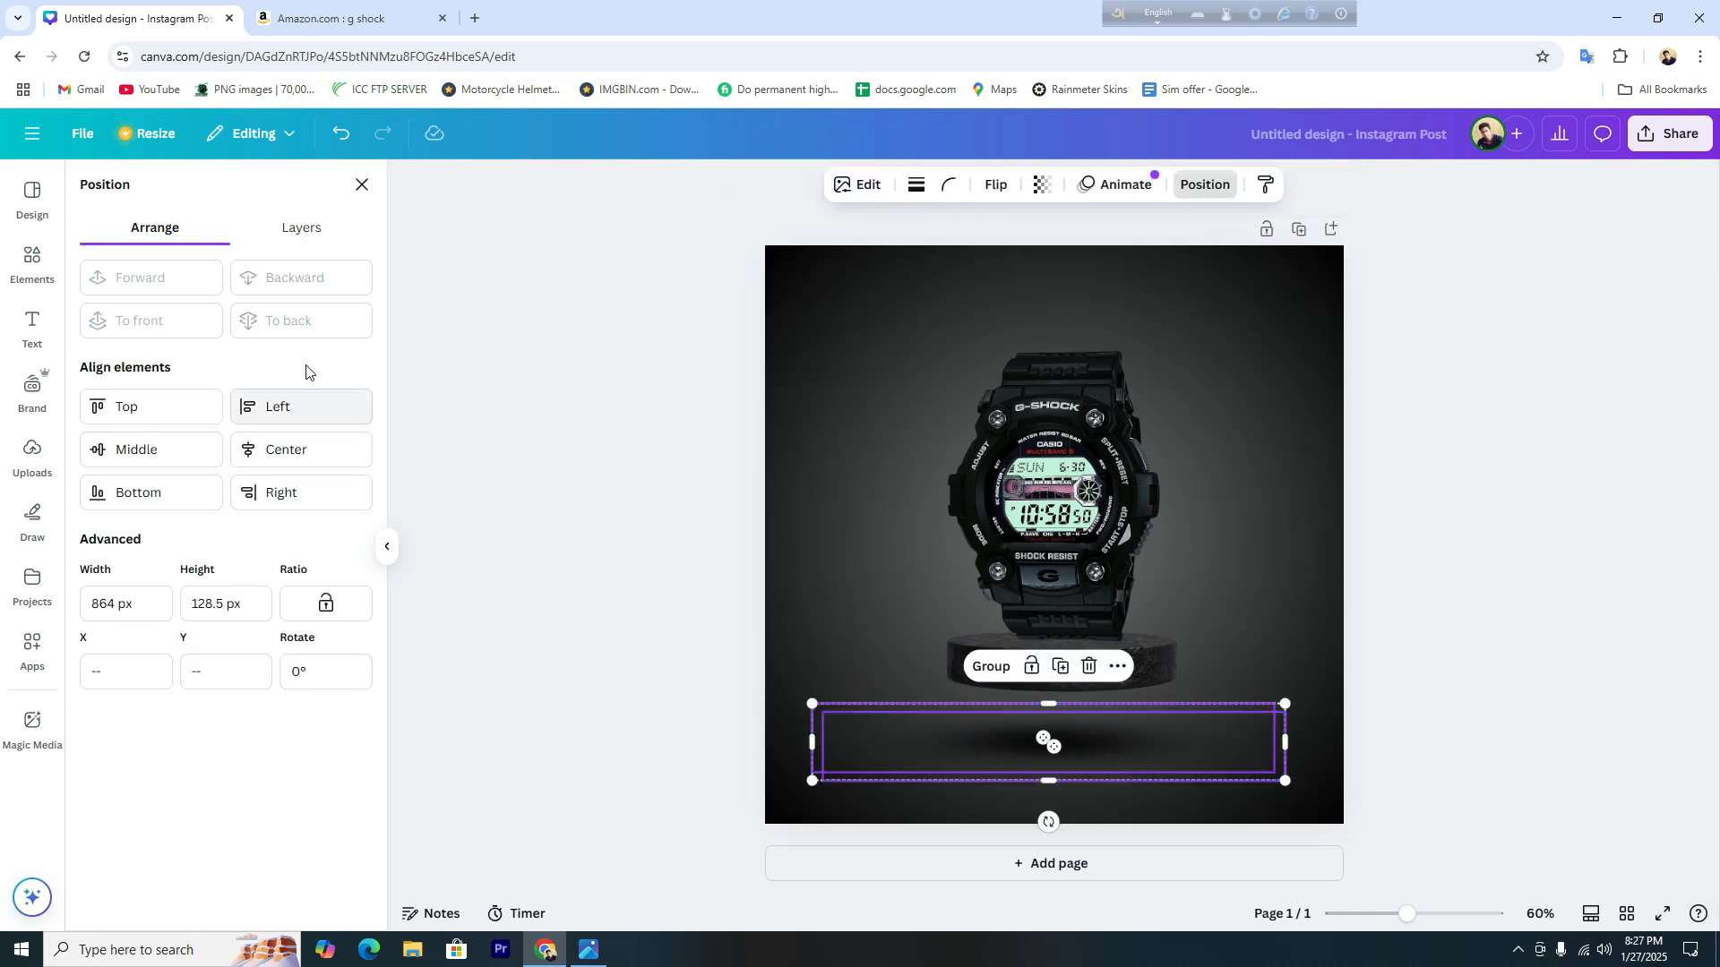
pyautogui.click(292, 455)
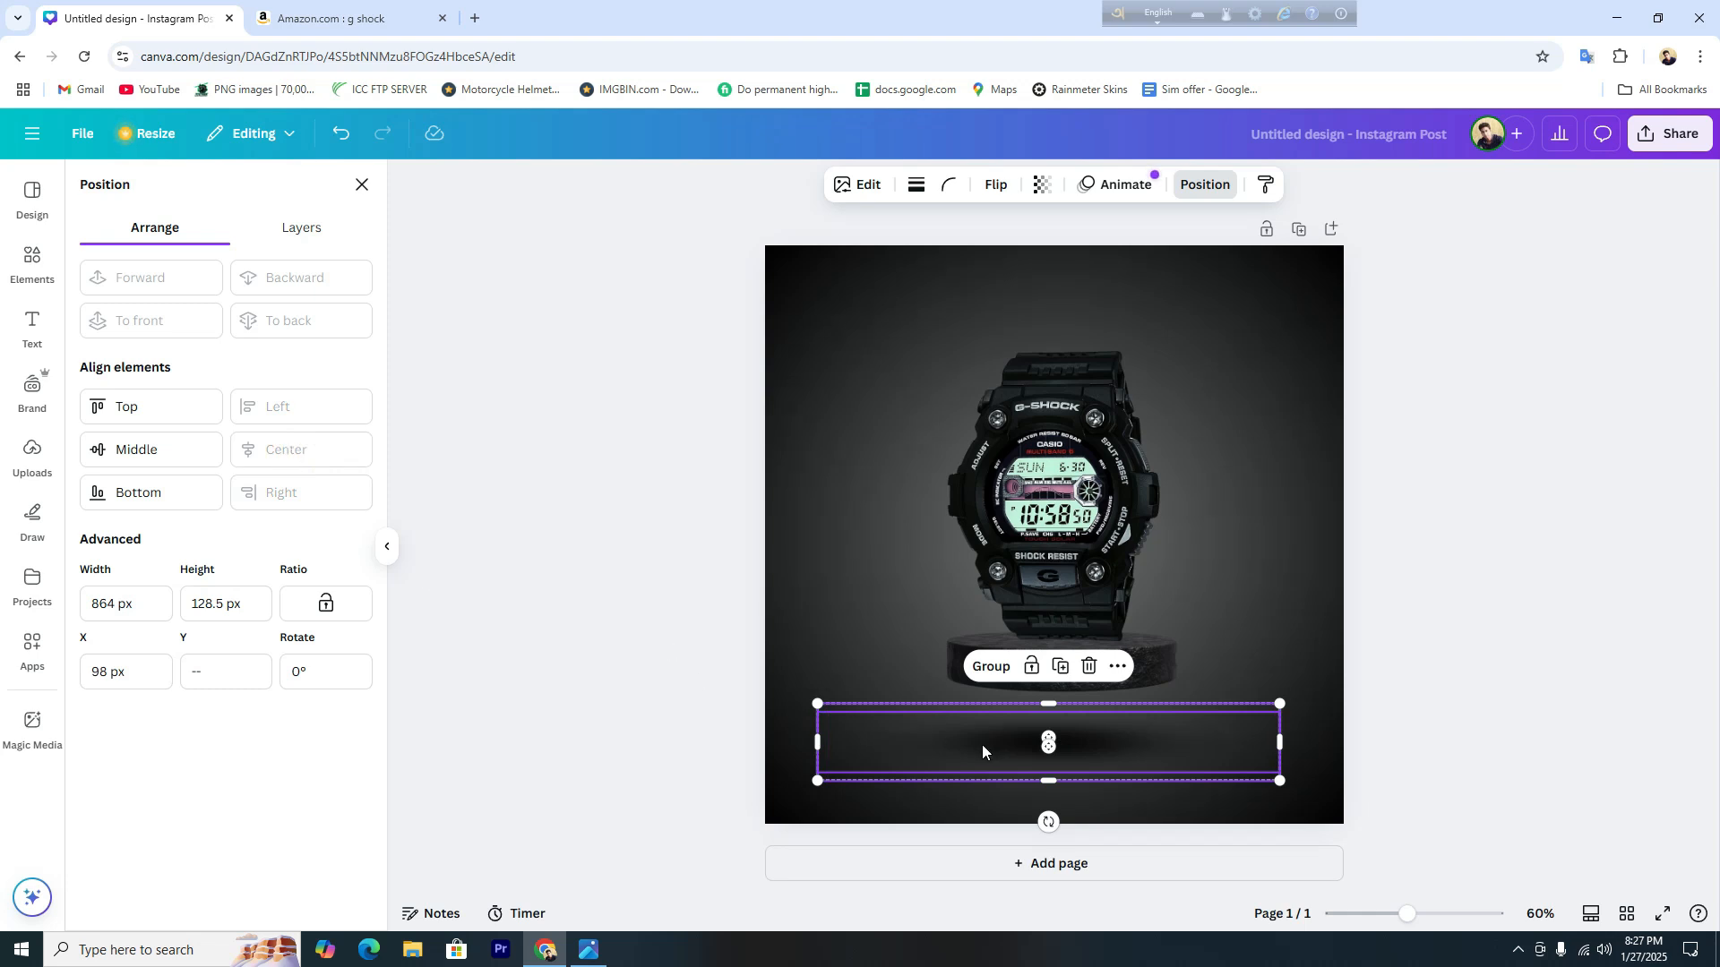
pyautogui.click(987, 674)
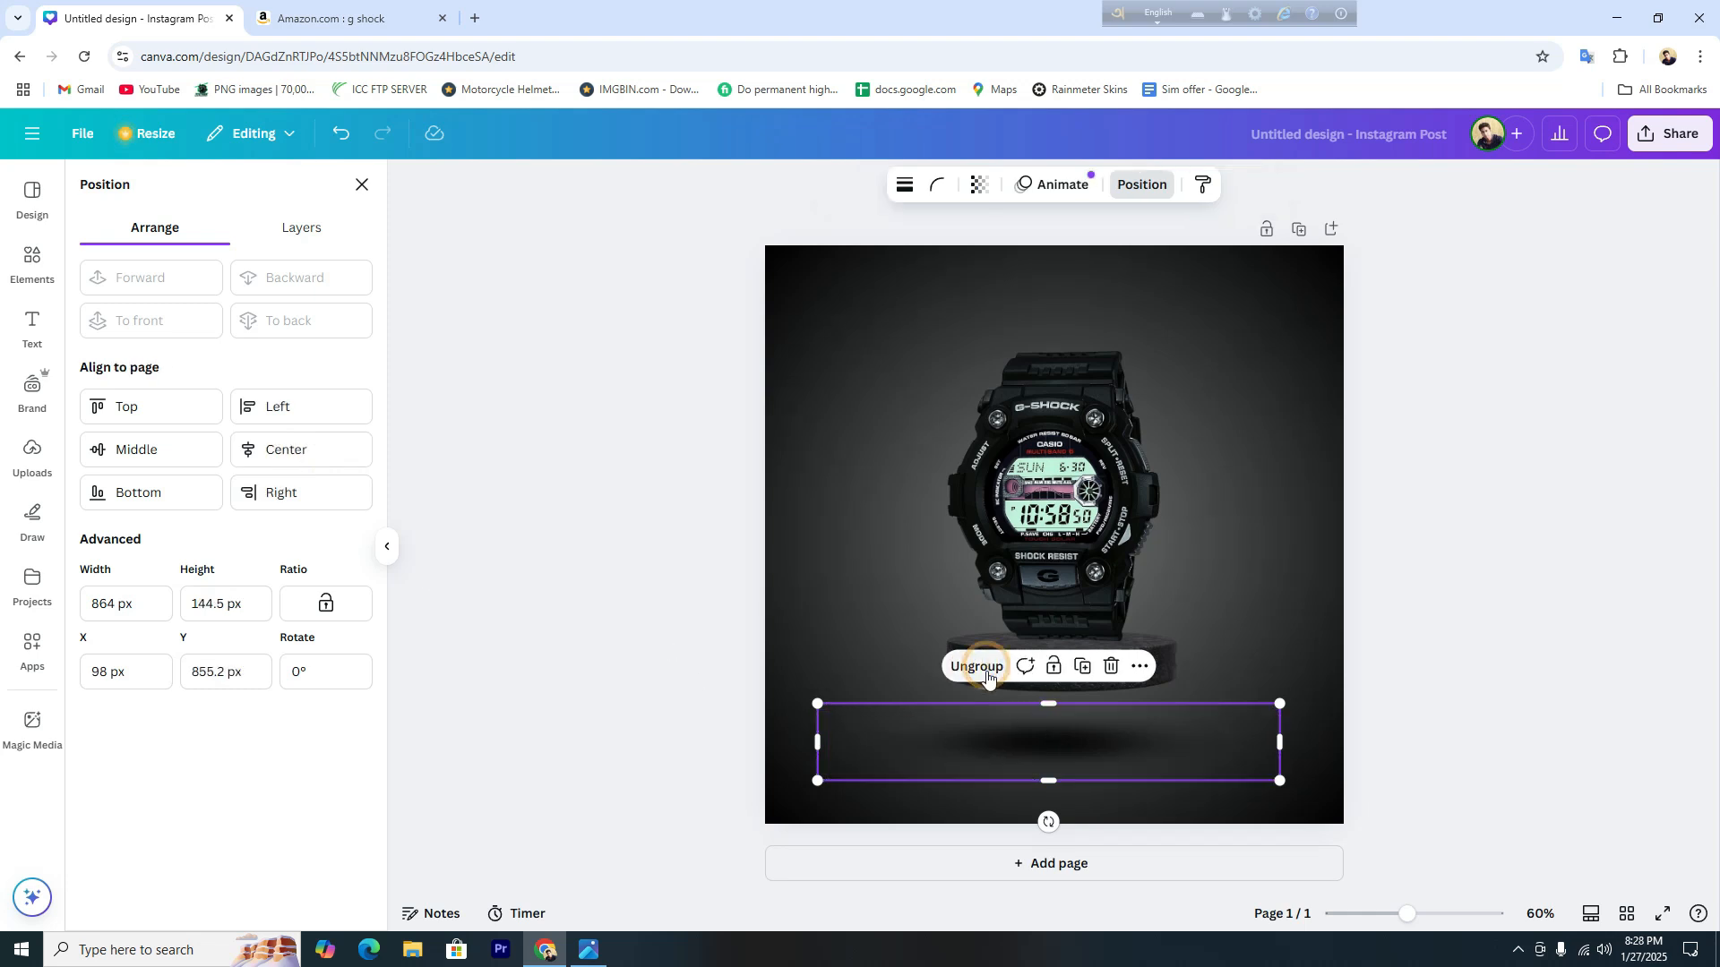
# Place the shadow group on top of the platform under the watch and scale it to about 608 by 102 px.
pyautogui.moveTo(1059, 750); pyautogui.dragTo(1067, 654)
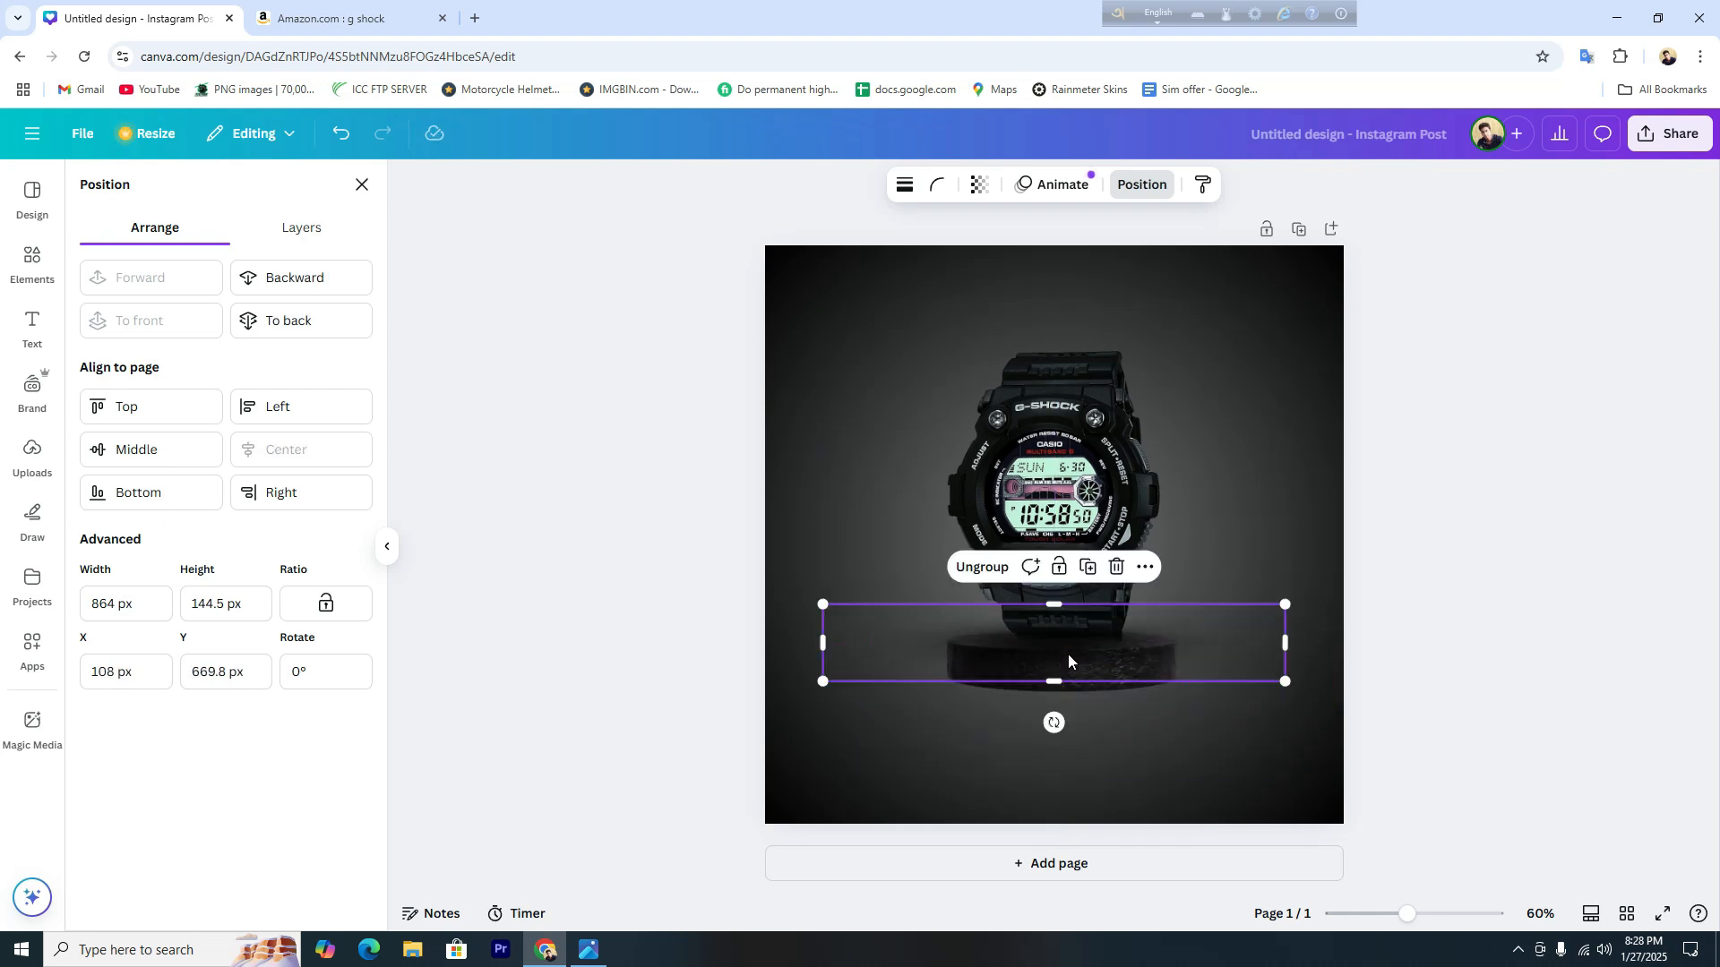
pyautogui.moveTo(1284, 681); pyautogui.dragTo(1111, 652)
pyautogui.moveTo(992, 614); pyautogui.dragTo(1094, 639)
pyautogui.moveTo(1199, 666)
pyautogui.mouseDown()
pyautogui.moveTo(1236, 672)
pyautogui.moveTo(1172, 657)
pyautogui.mouseUp()
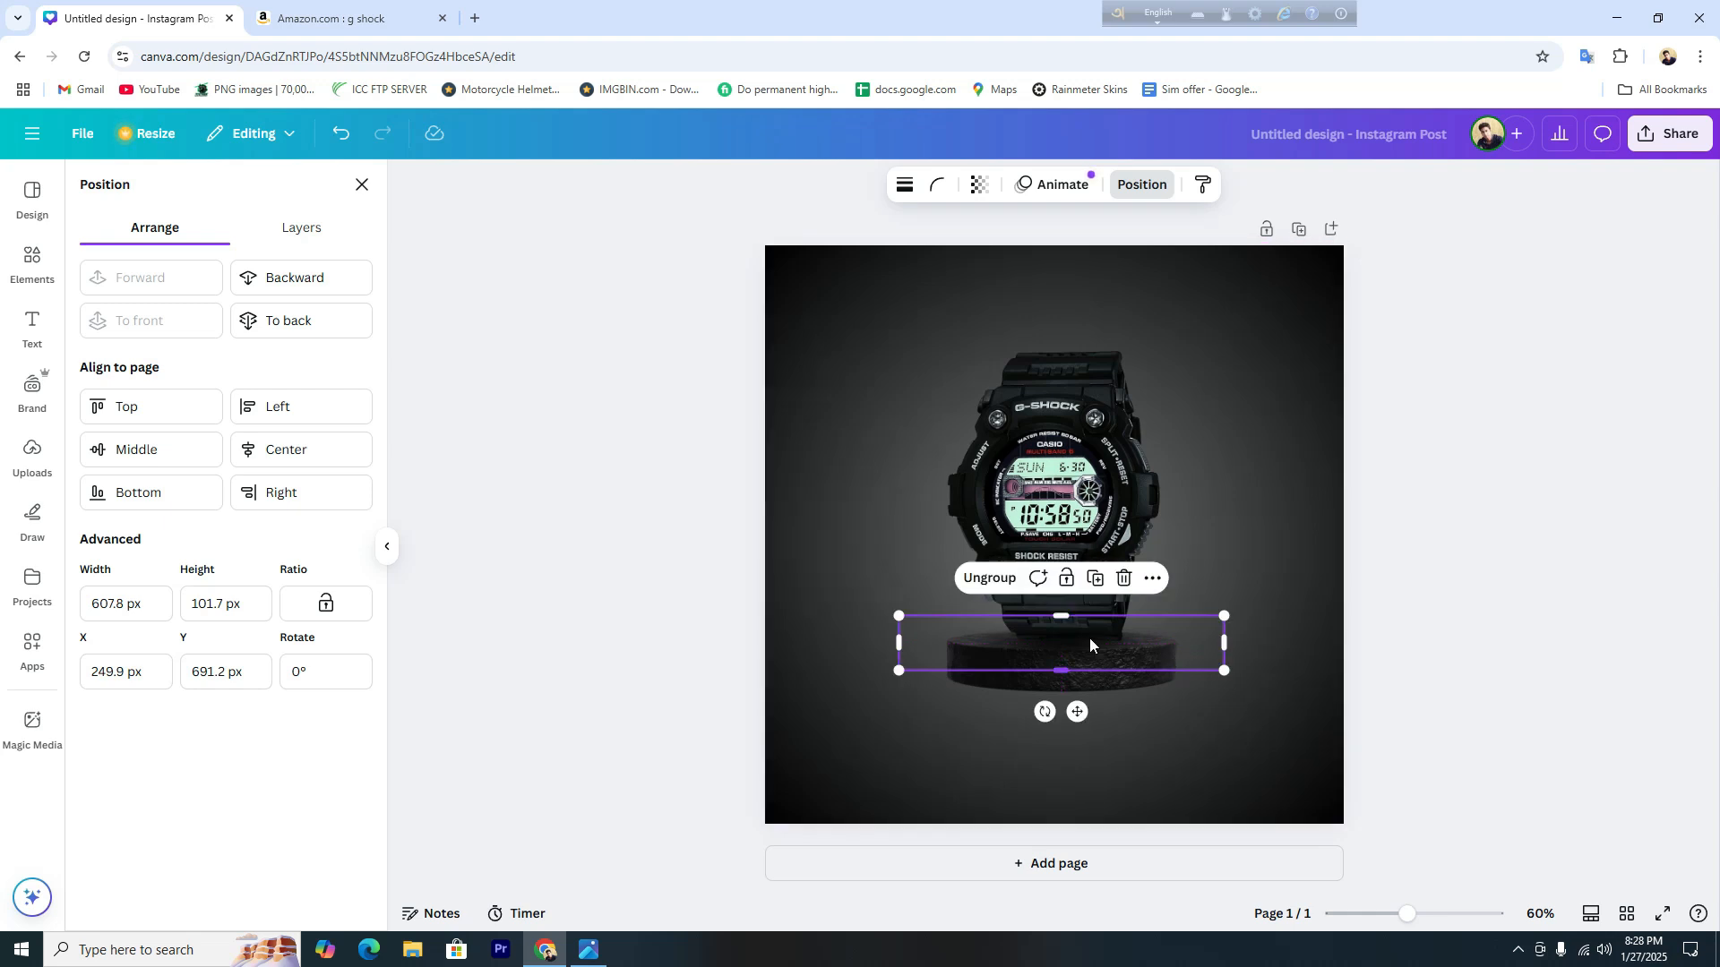
# Send the shadow group one layer backward behind the watch and fine-tune its position on the platform.
pyautogui.click(1236, 552)
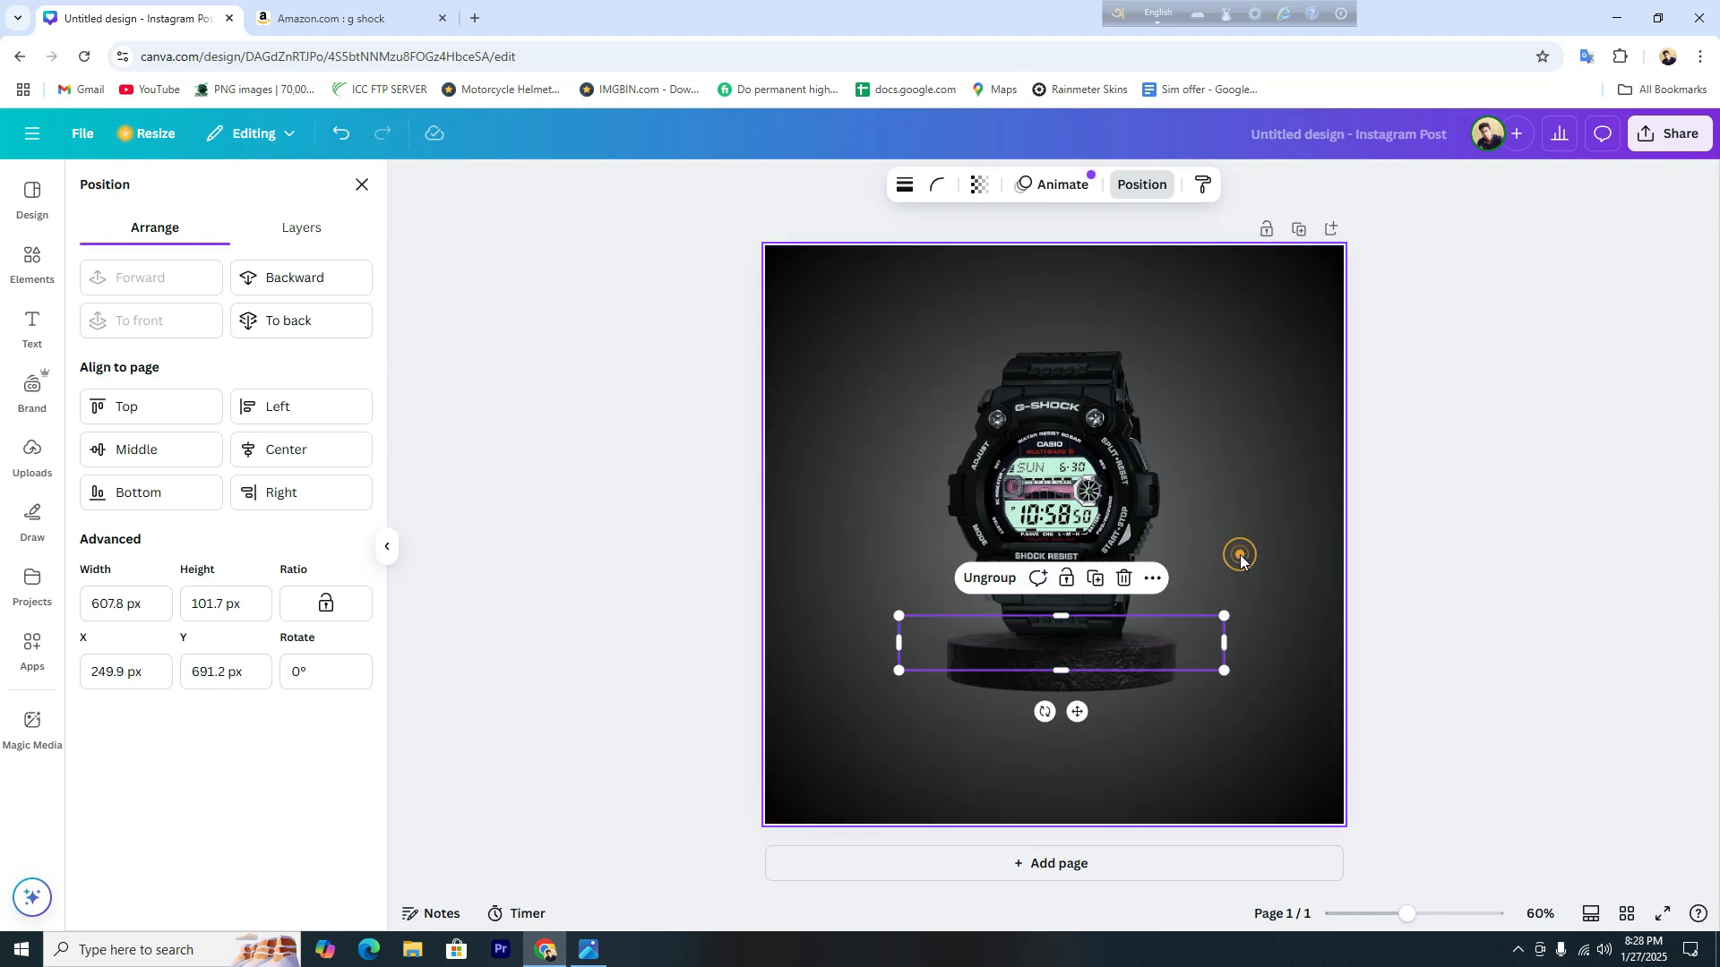
pyautogui.click(1077, 648)
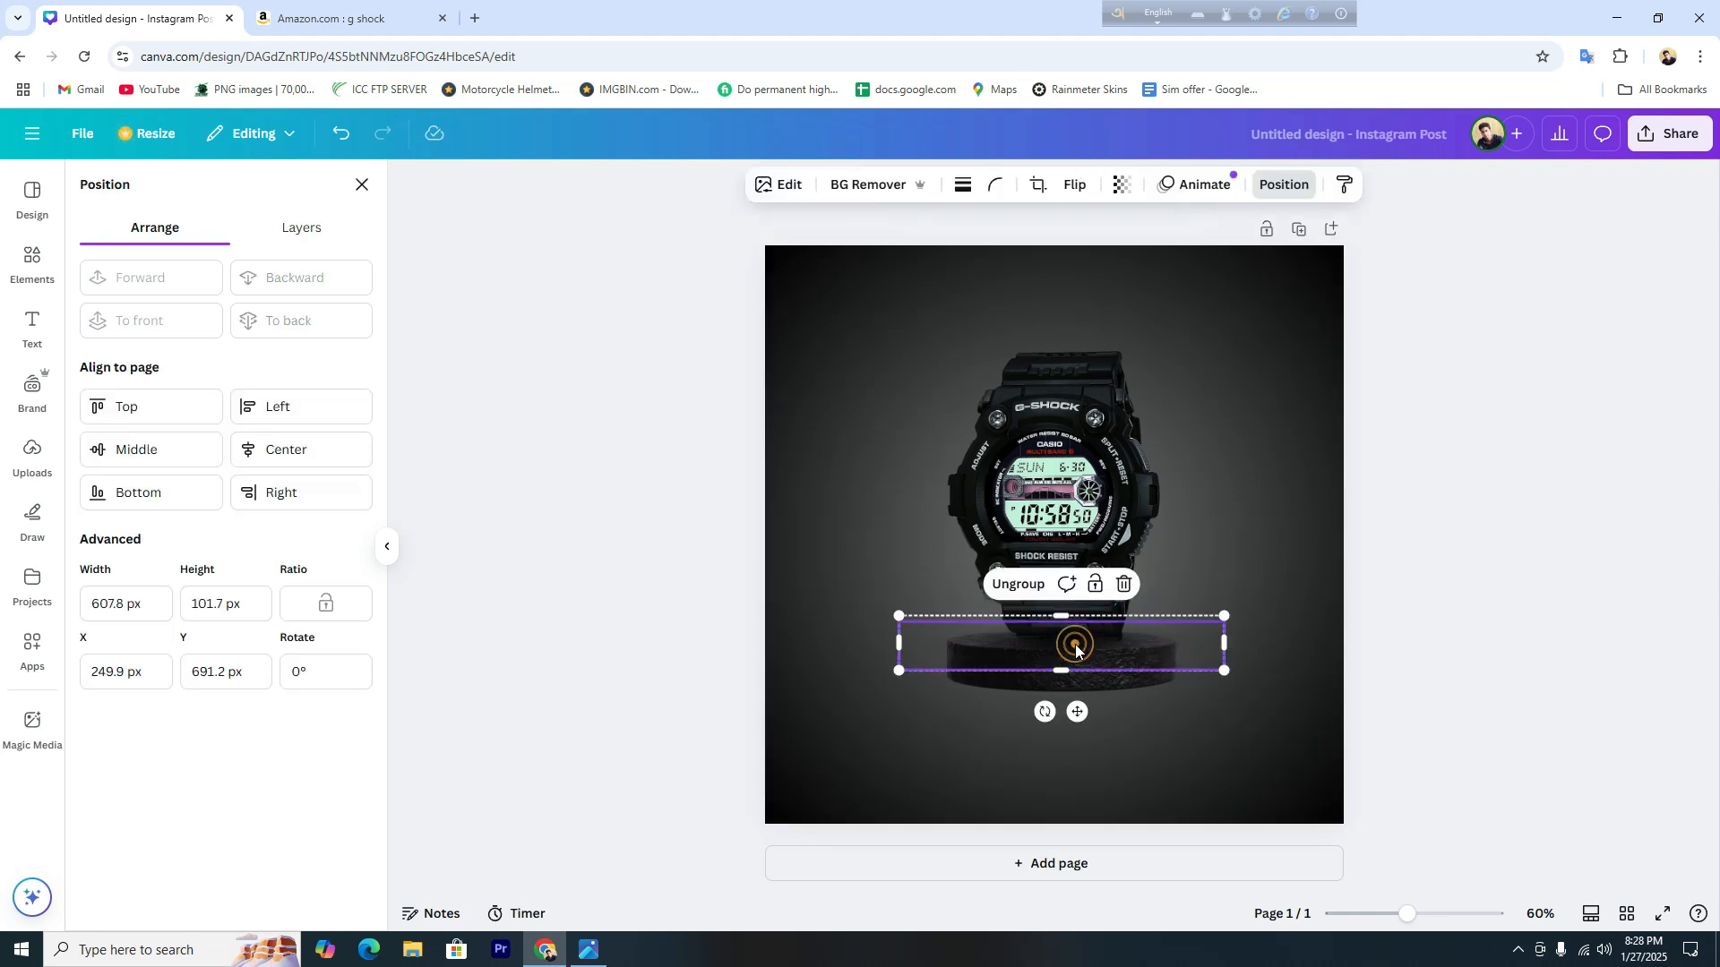
pyautogui.click(1303, 189)
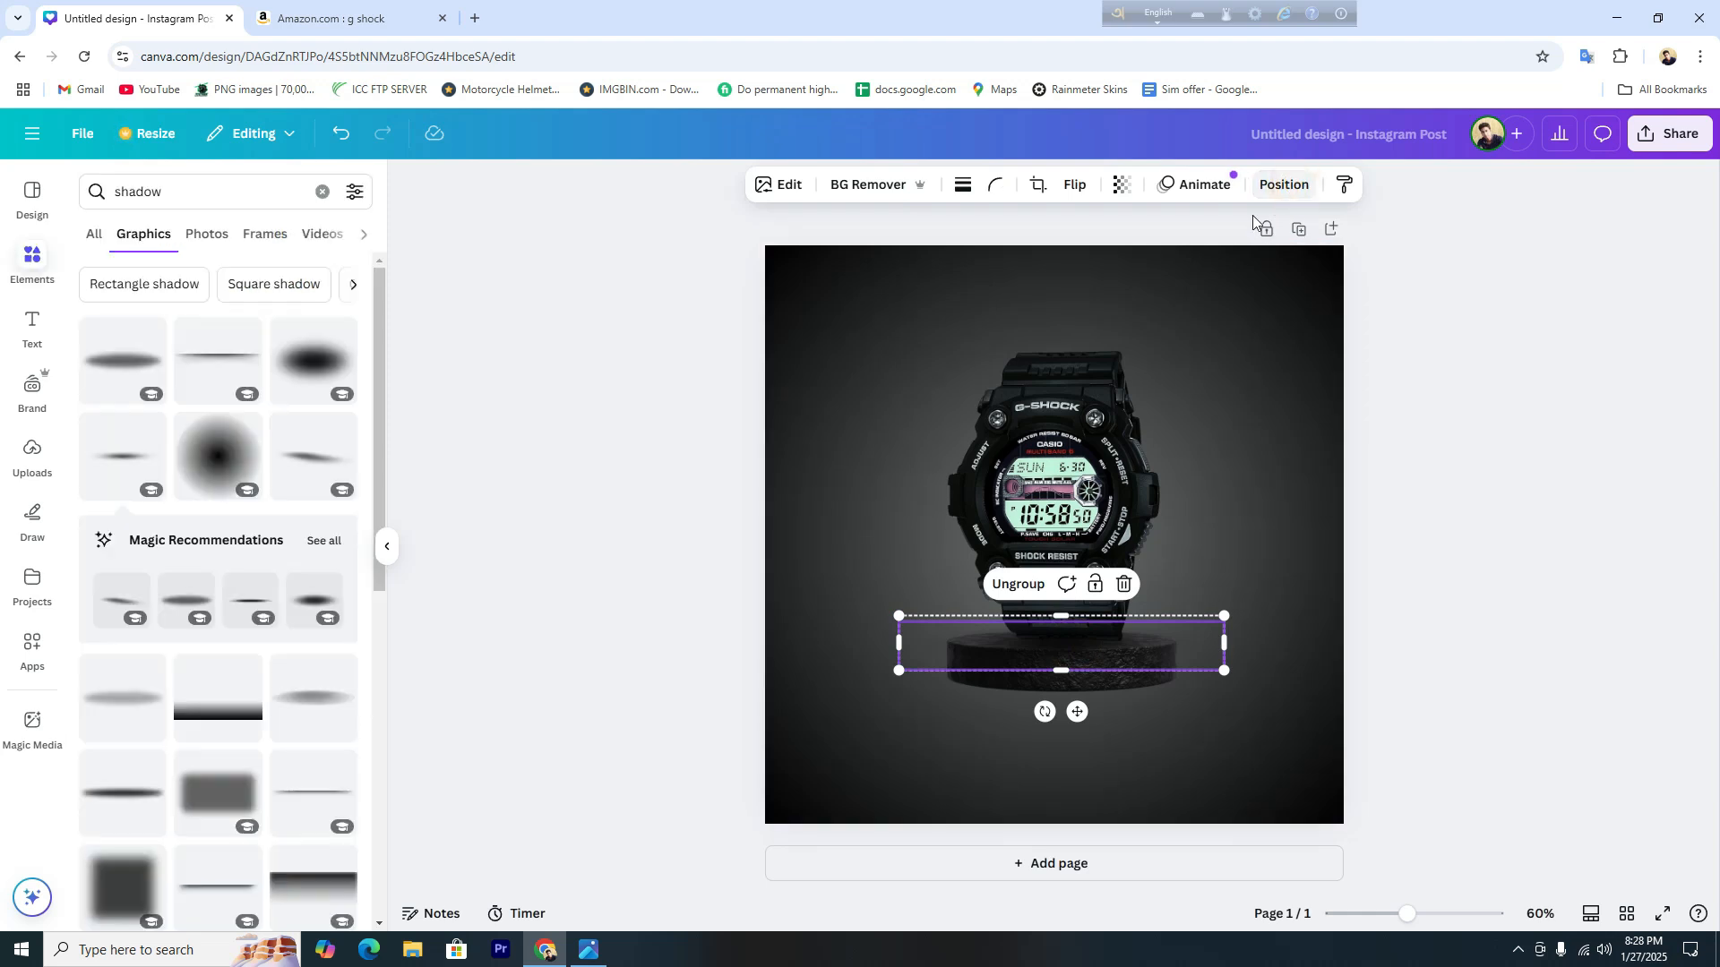
pyautogui.click(1292, 191)
pyautogui.click(309, 283)
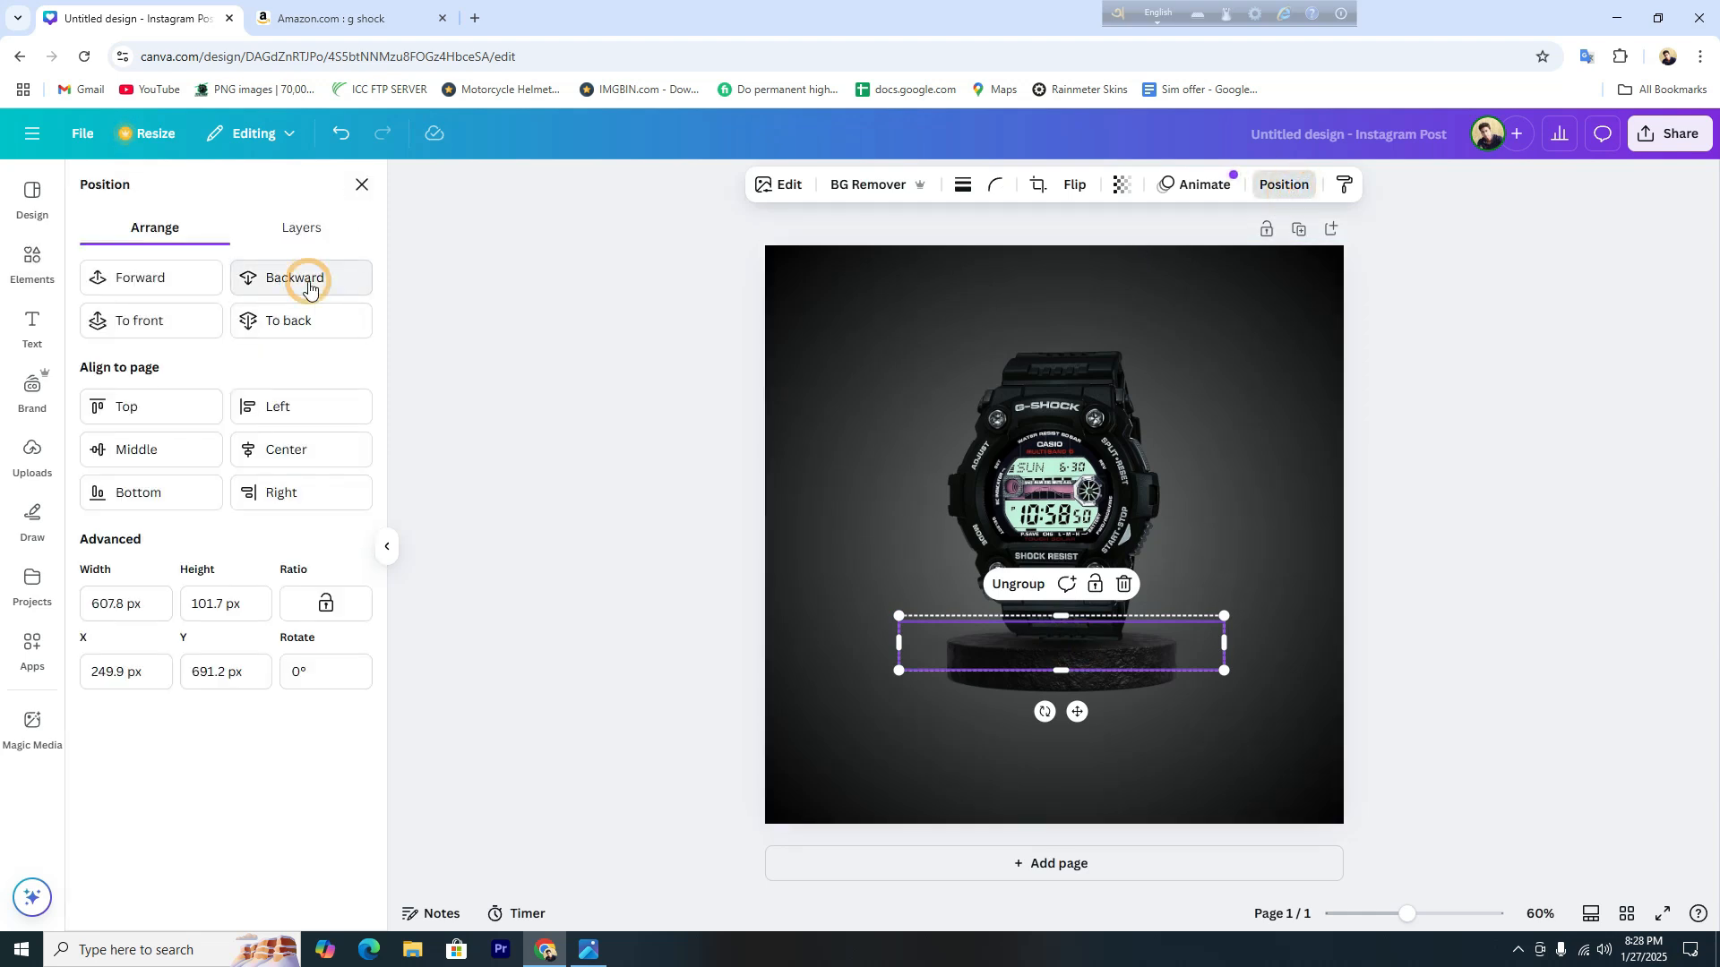
pyautogui.click(1243, 511)
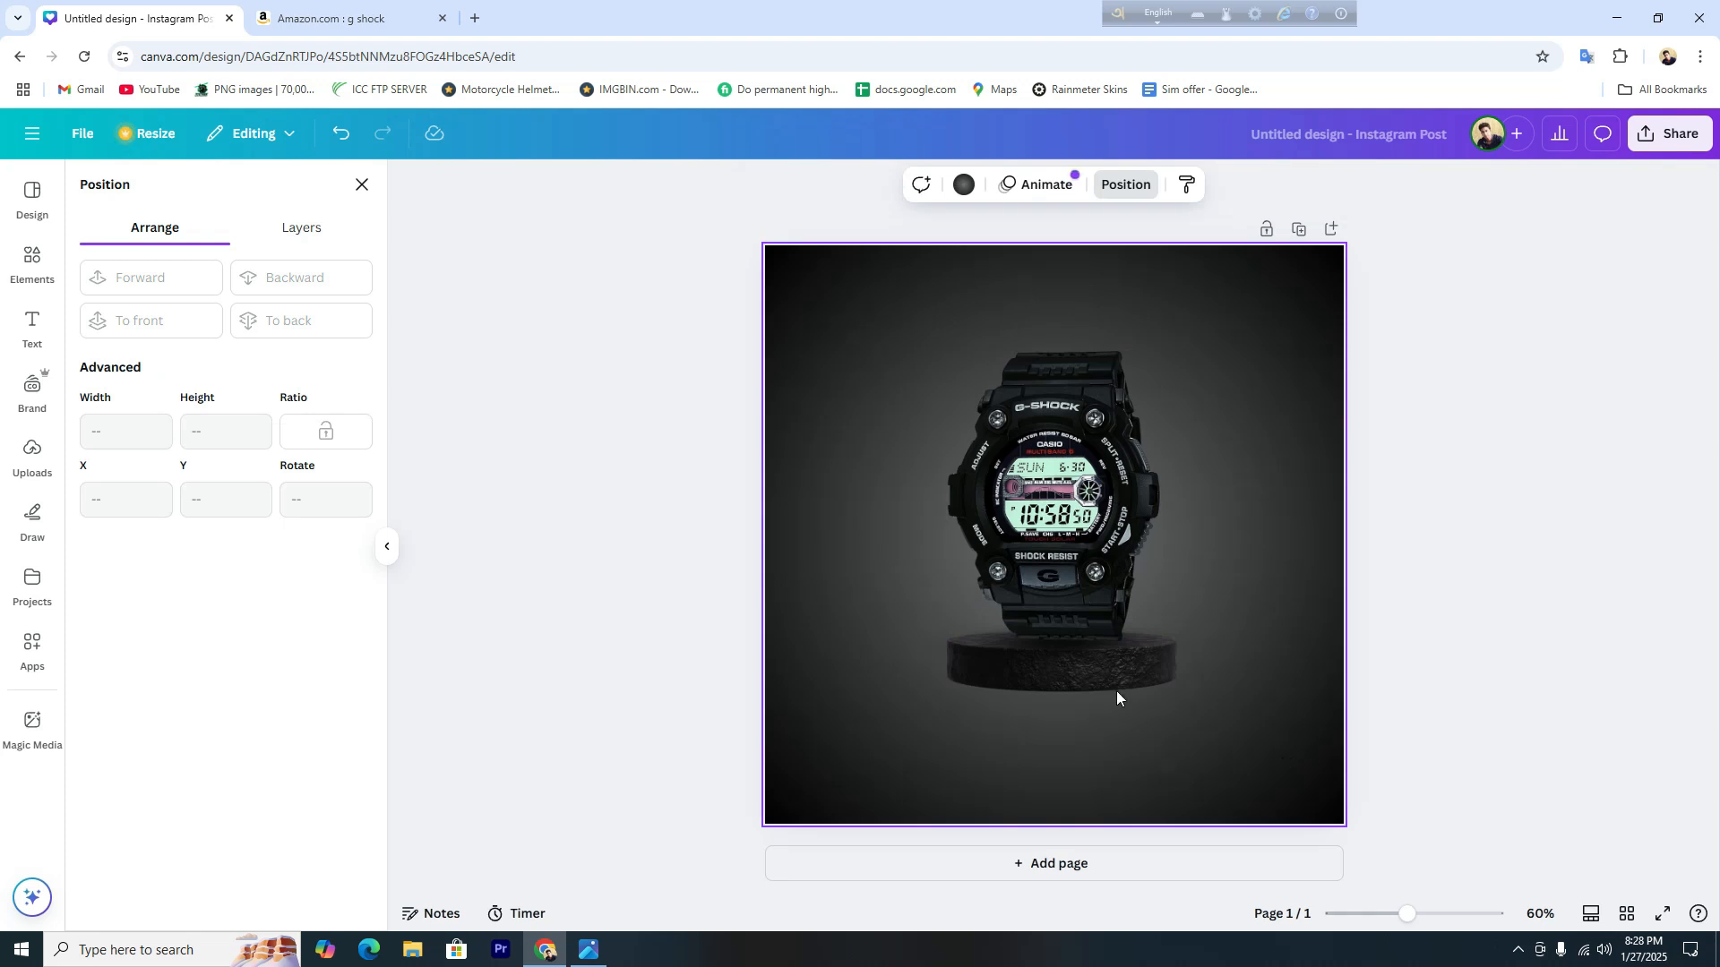
pyautogui.click(1100, 649)
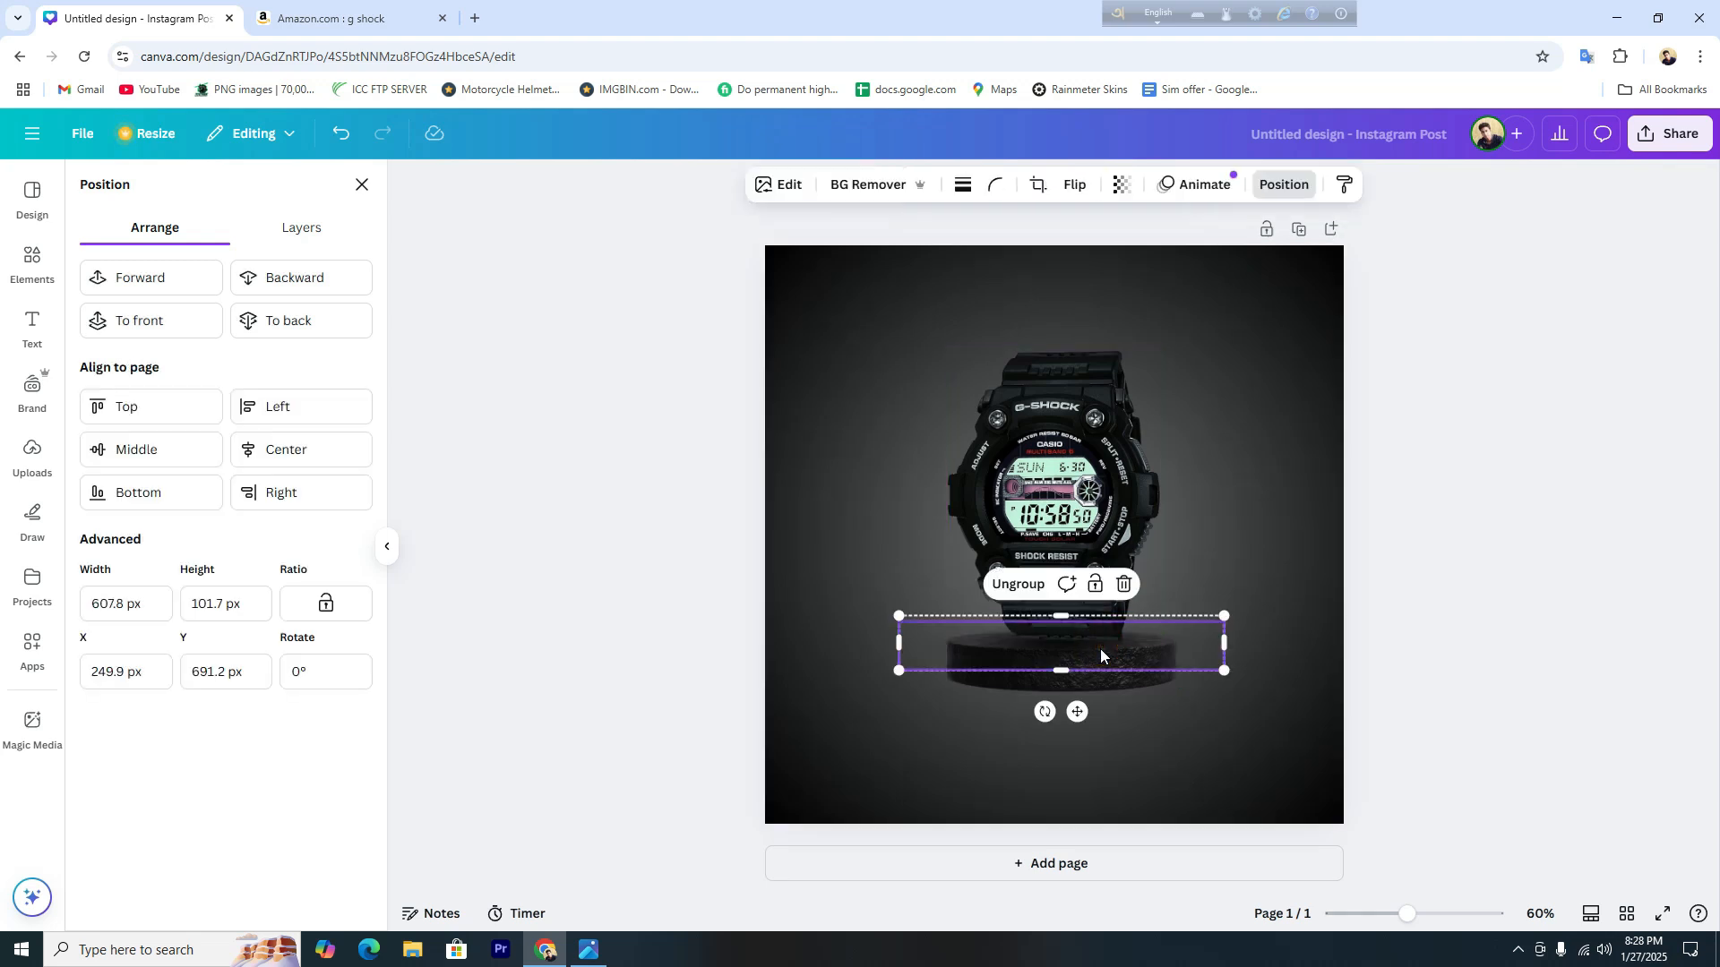
pyautogui.moveTo(1109, 640)
pyautogui.mouseDown()
pyautogui.moveTo(1130, 645)
pyautogui.moveTo(1136, 772)
pyautogui.moveTo(1122, 649)
pyautogui.mouseUp()
pyautogui.click(1270, 759)
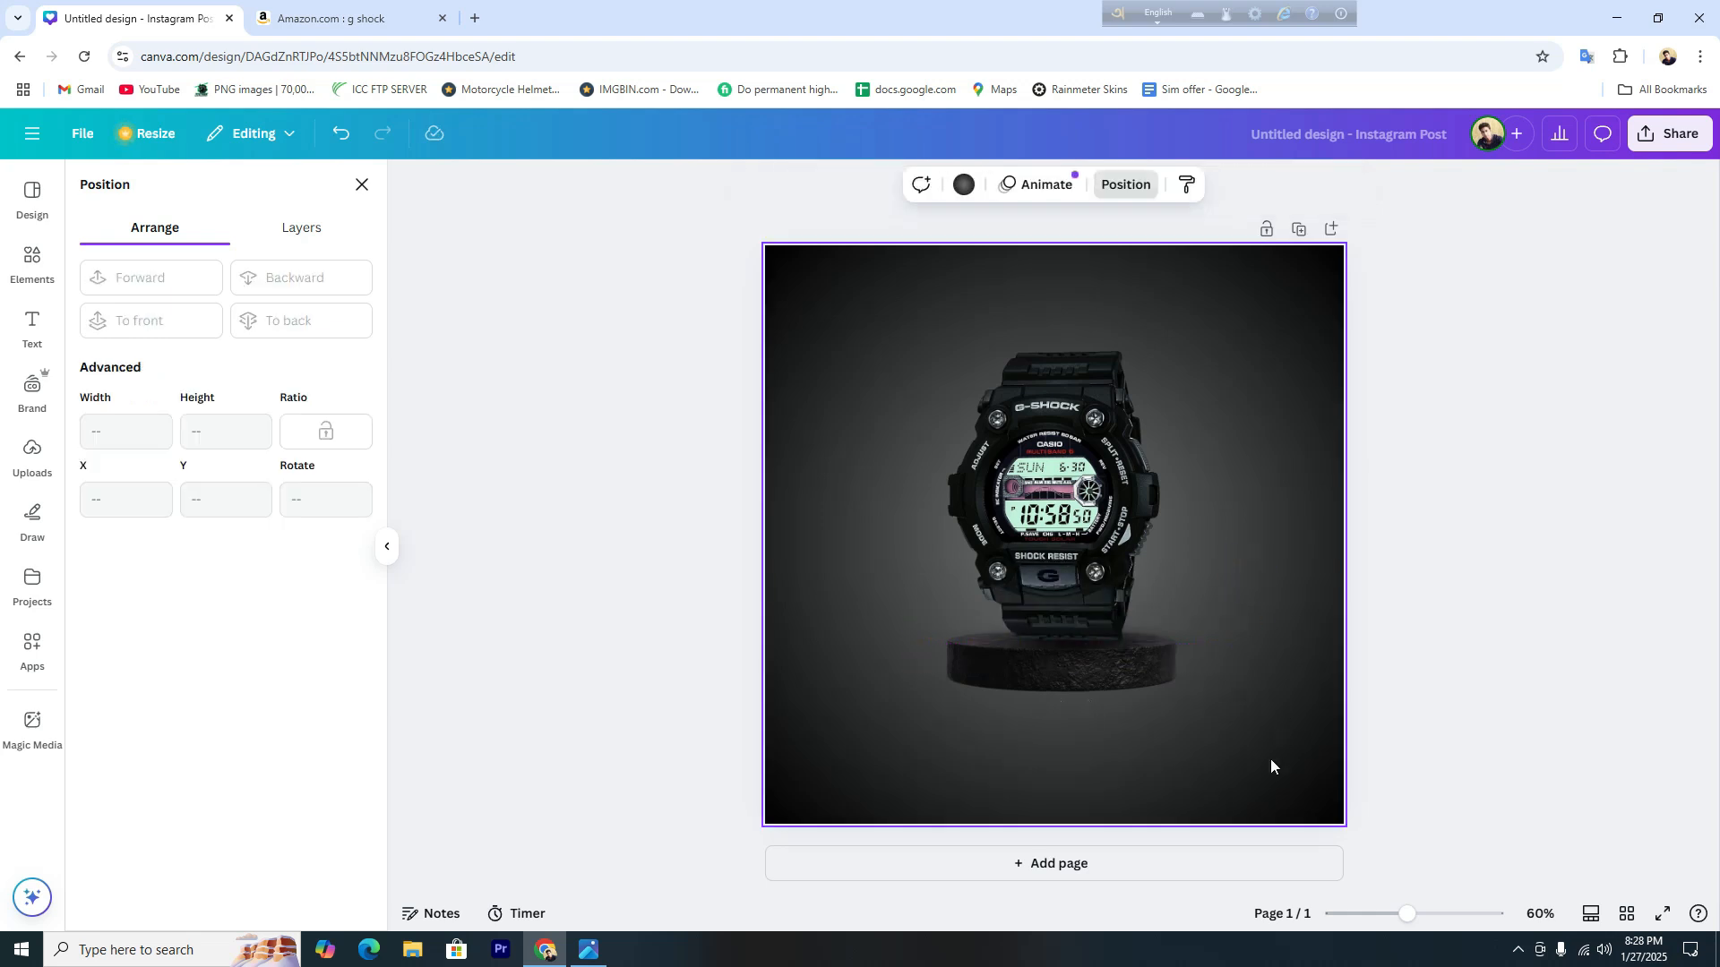
# Move the shadow group below the platform and return it to its place under the watch.
pyautogui.click(1064, 653)
pyautogui.moveTo(1064, 653); pyautogui.dragTo(1050, 792)
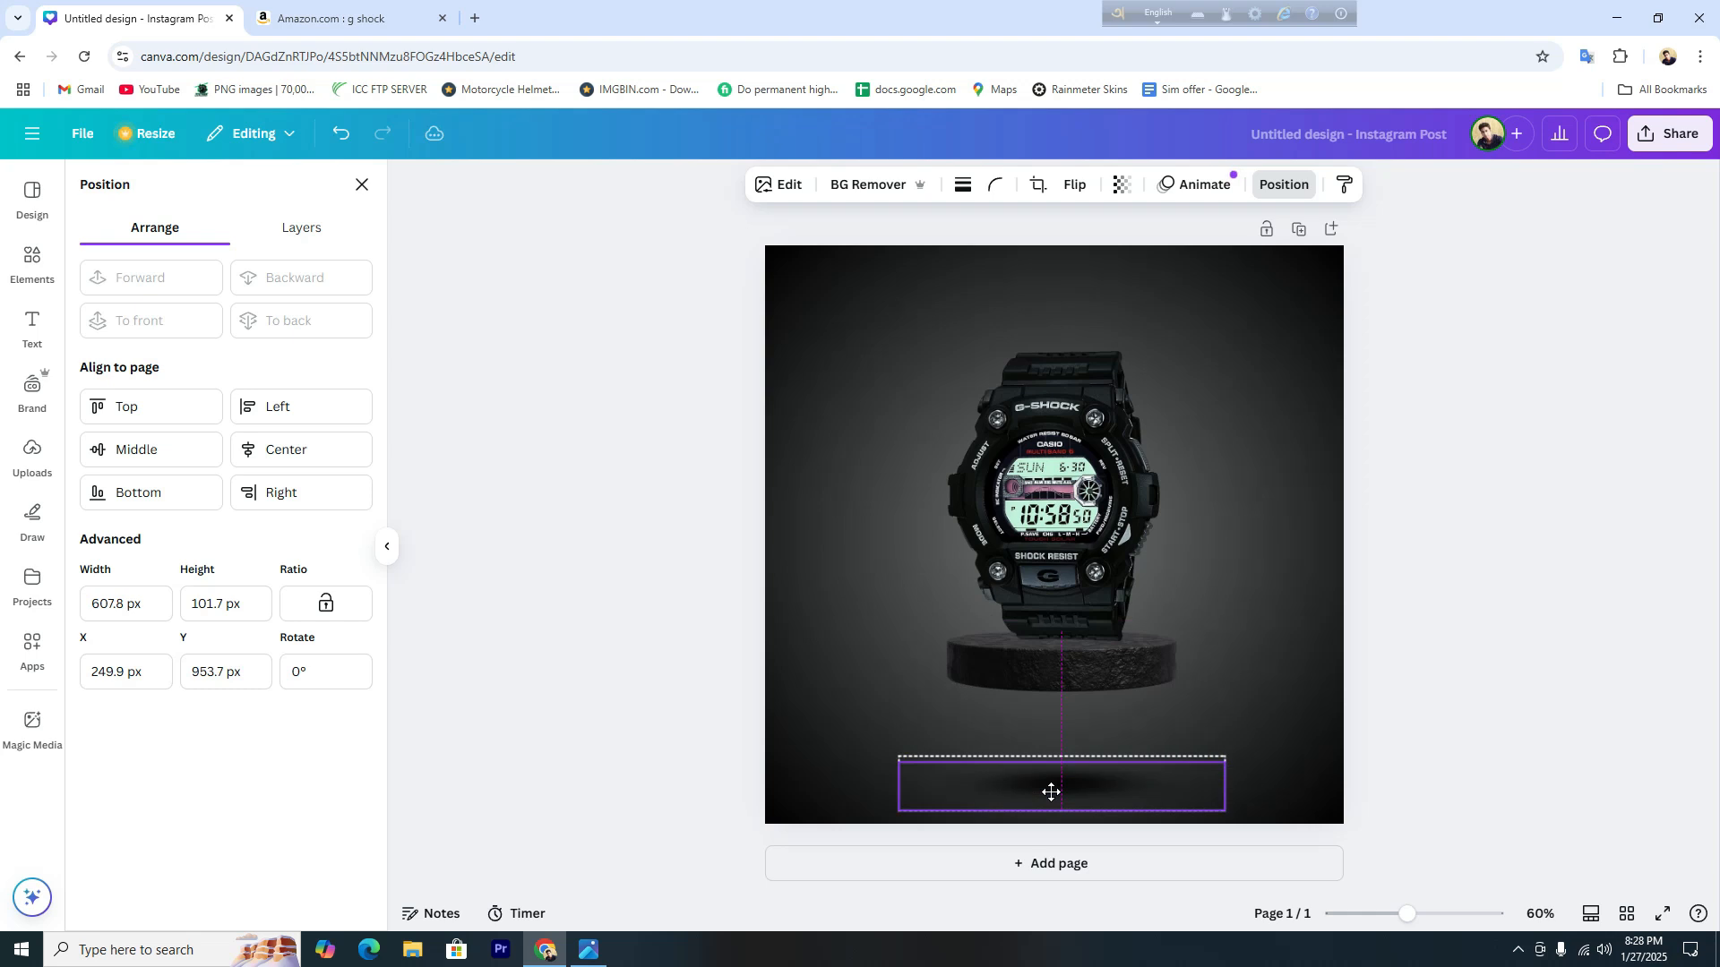
pyautogui.moveTo(1098, 782); pyautogui.dragTo(1101, 645)
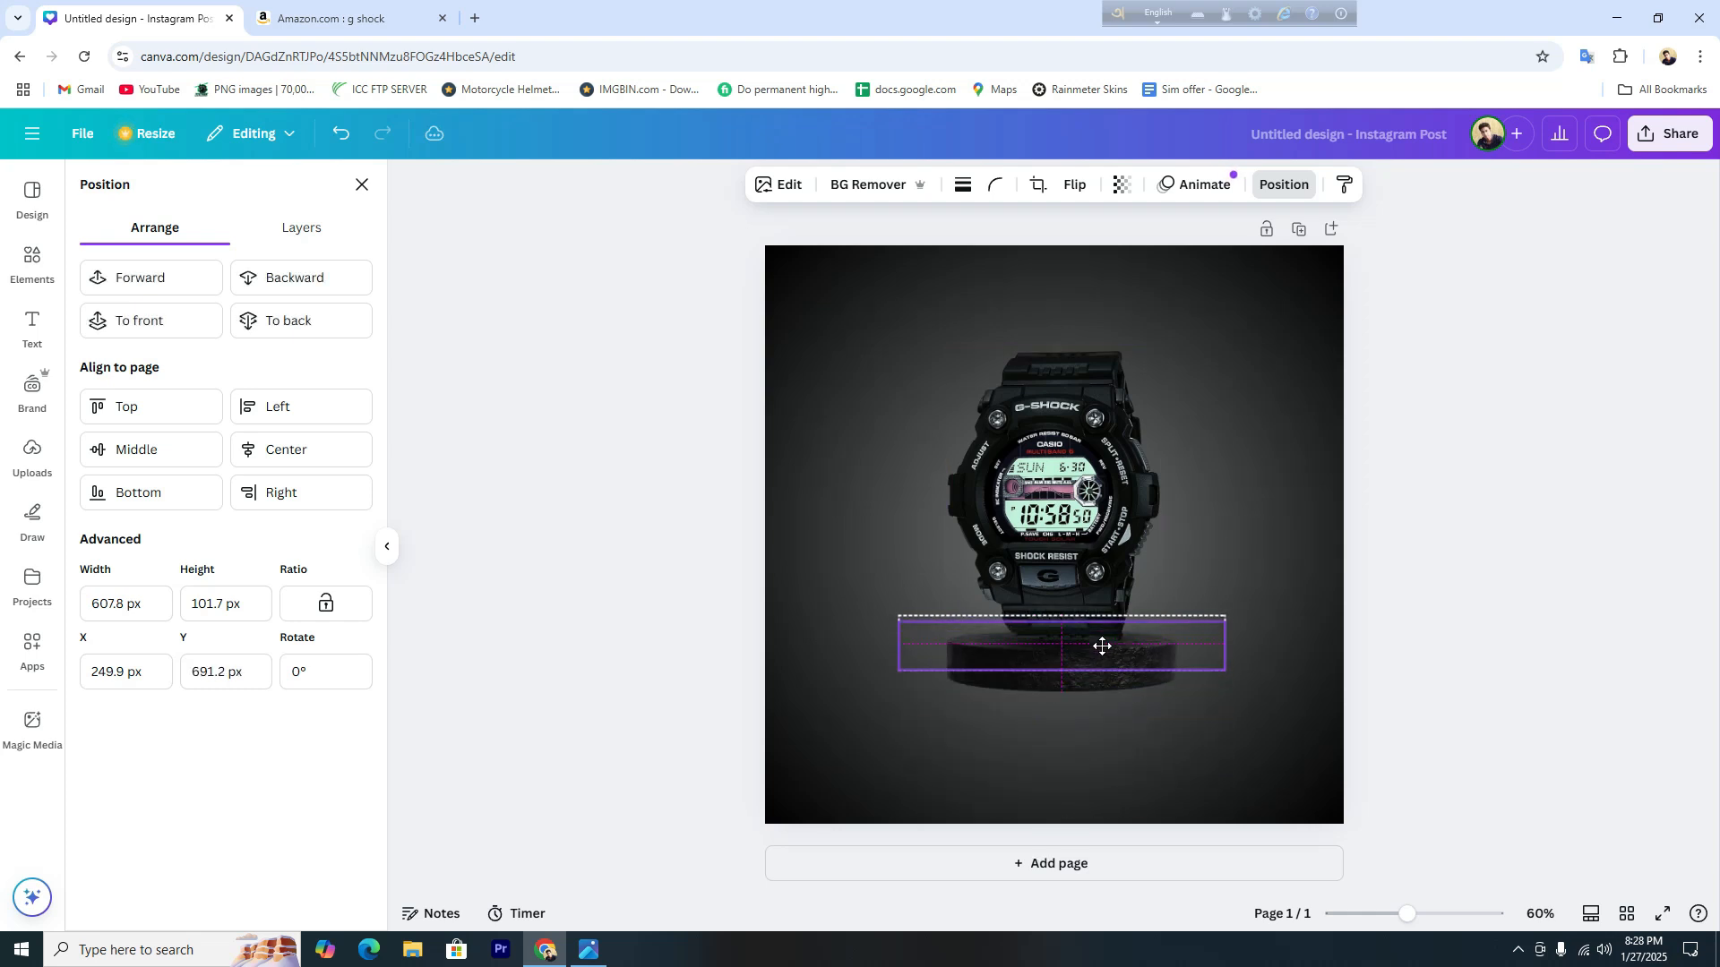
pyautogui.click(1270, 591)
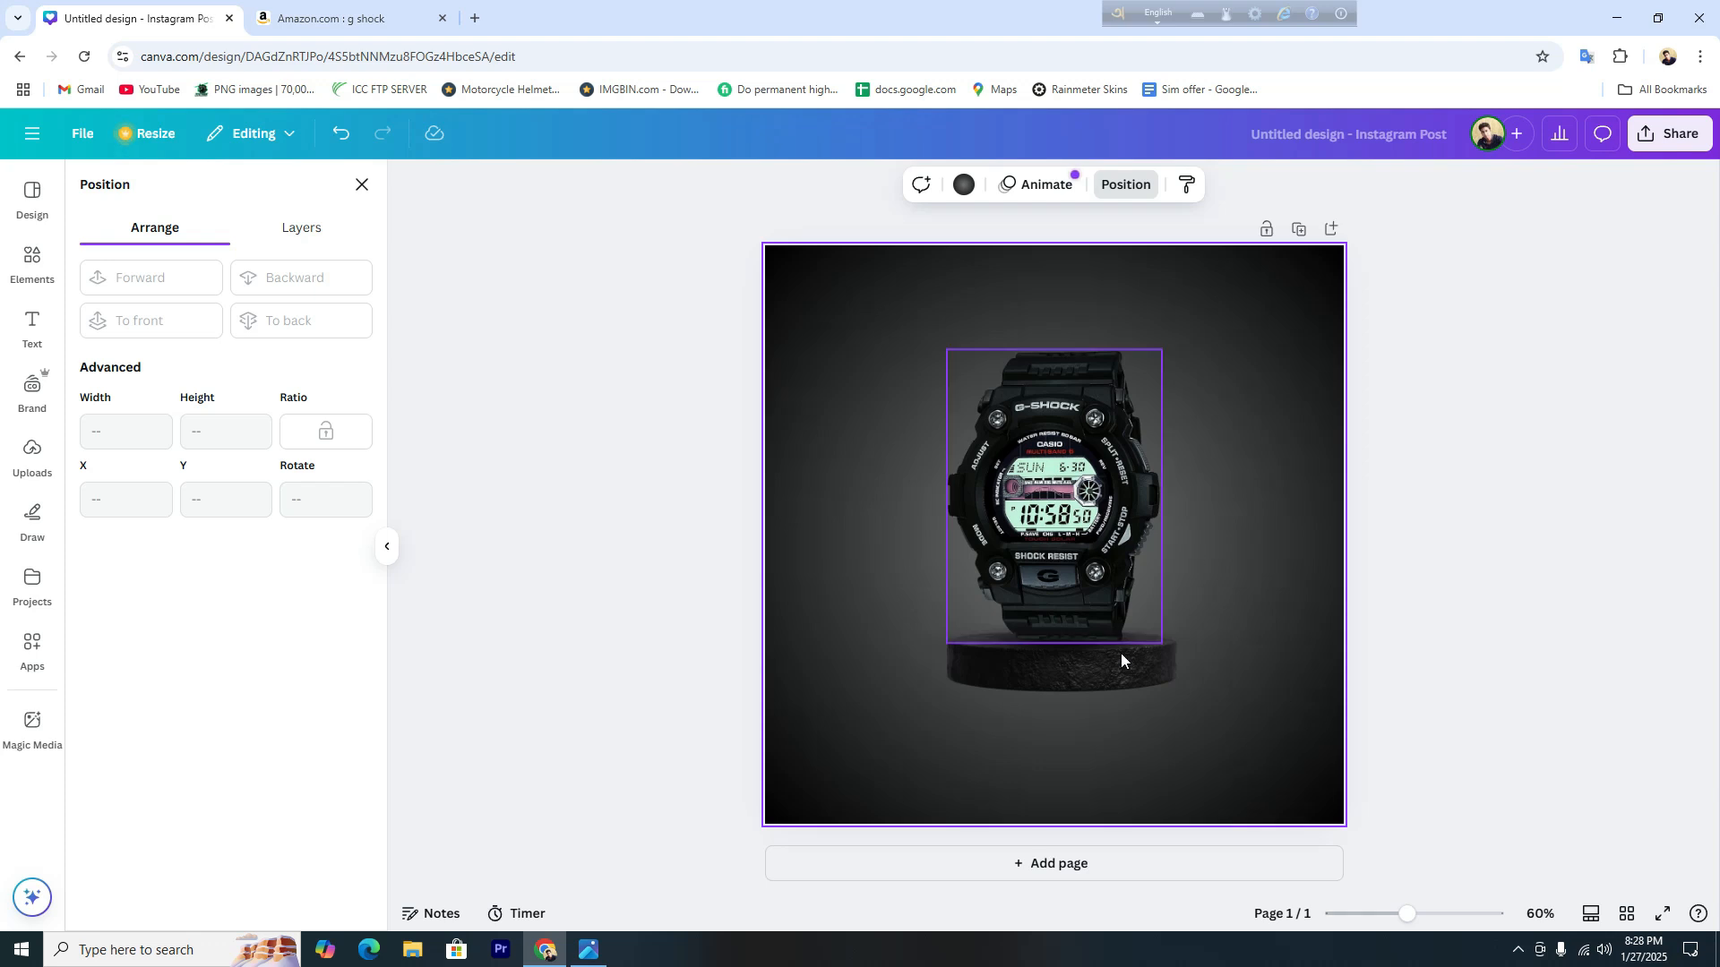
pyautogui.click(1065, 650)
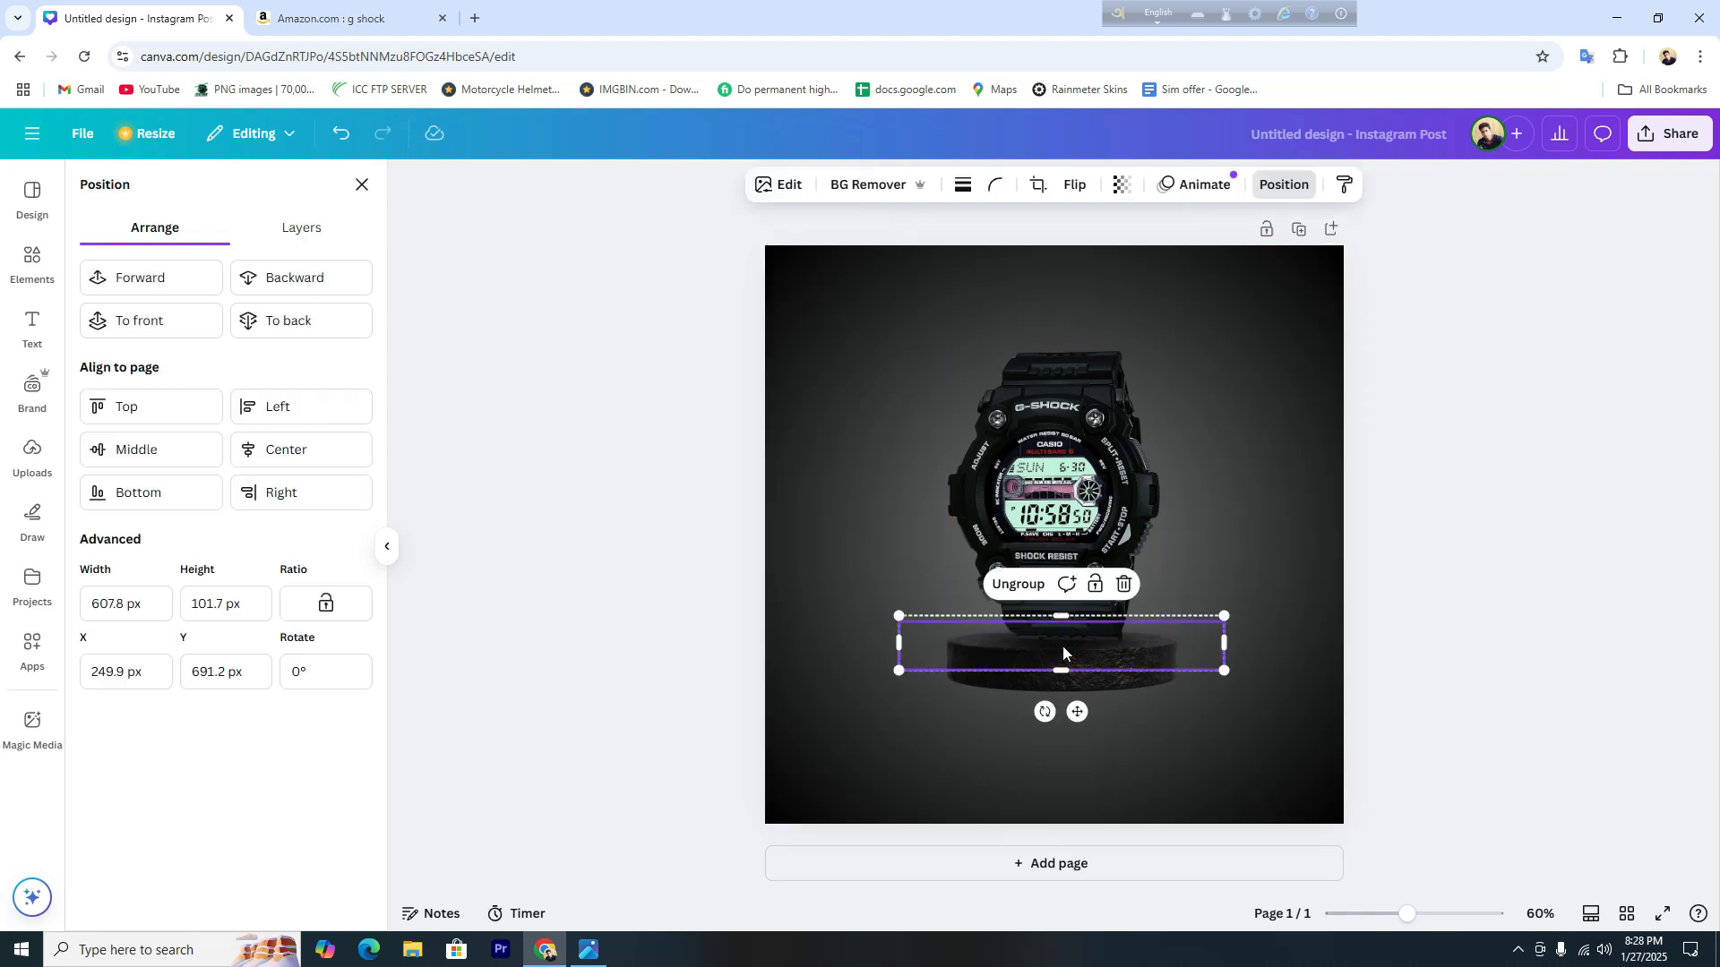
pyautogui.moveTo(1079, 739); pyautogui.dragTo(1137, 759)
pyautogui.click(1288, 582)
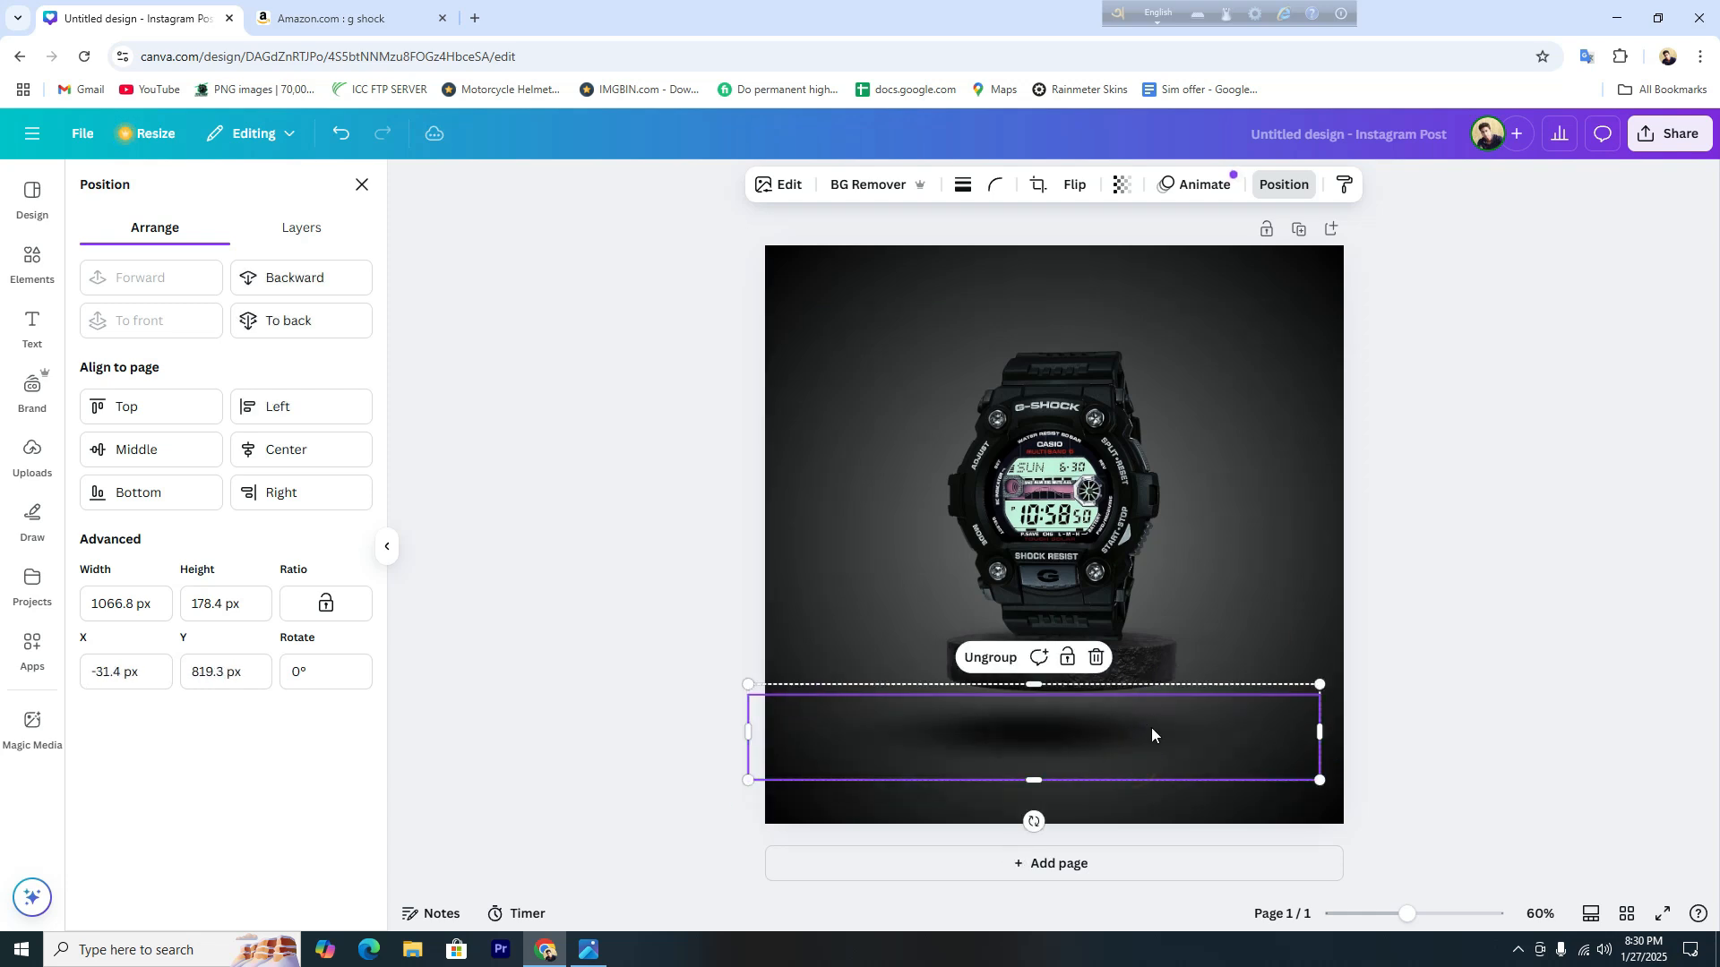
pyautogui.moveTo(1129, 715); pyautogui.dragTo(1133, 784)
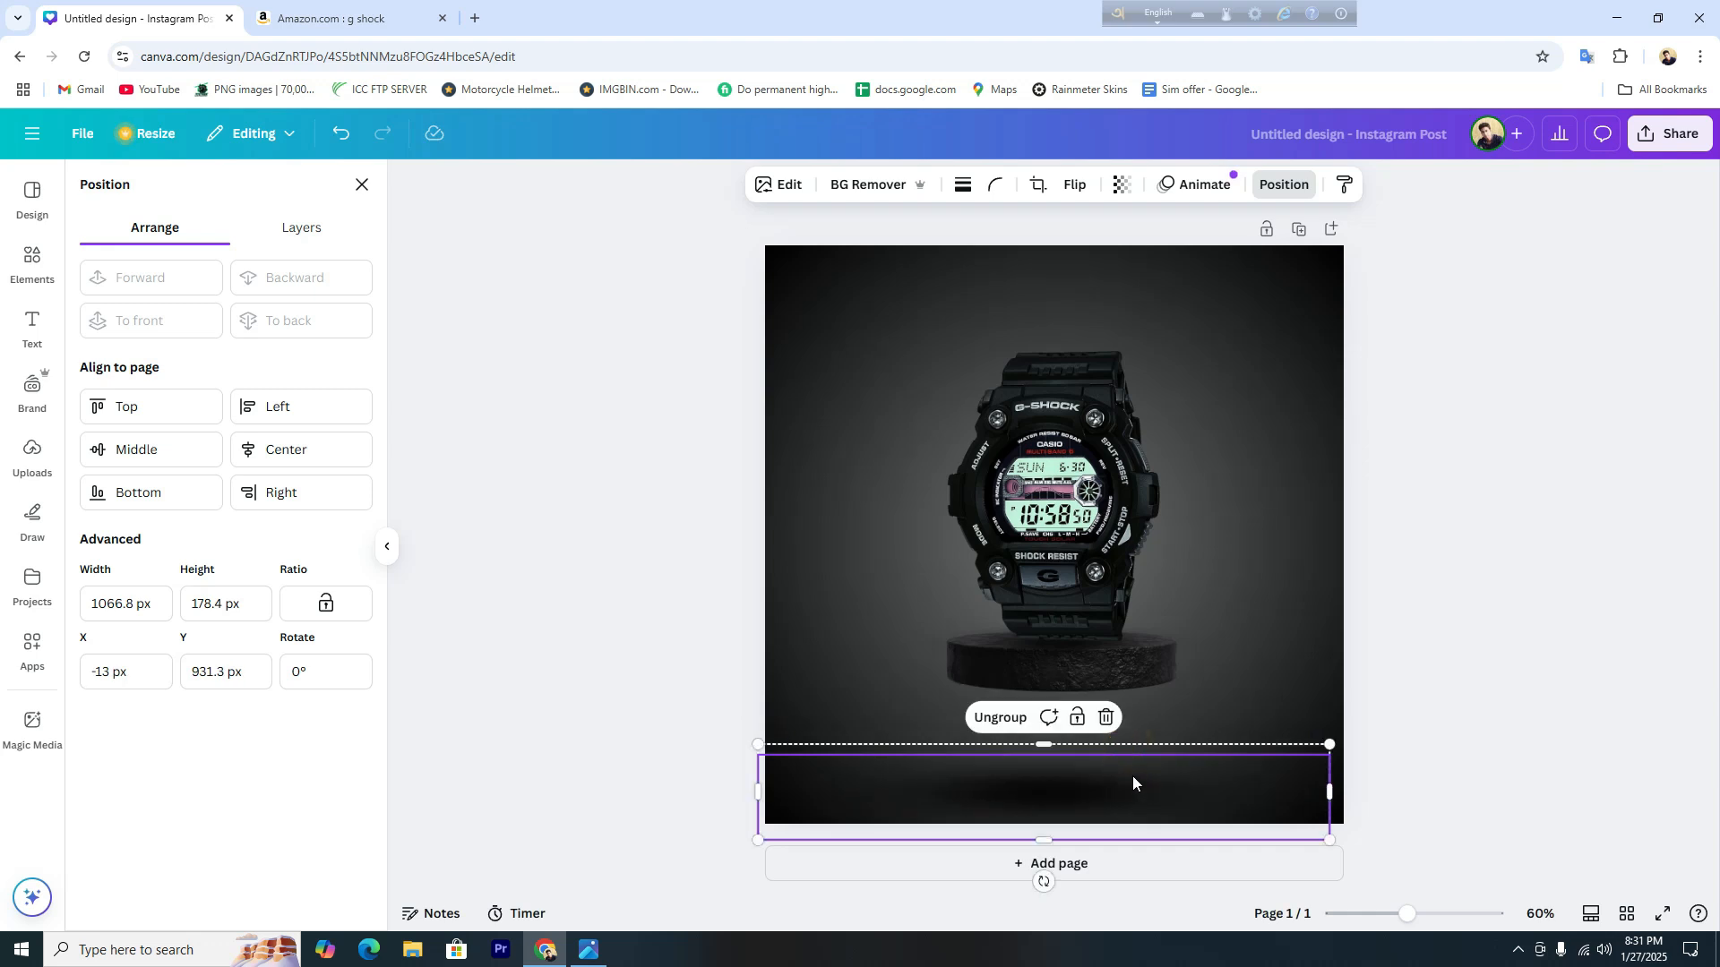
pyautogui.click(1110, 728)
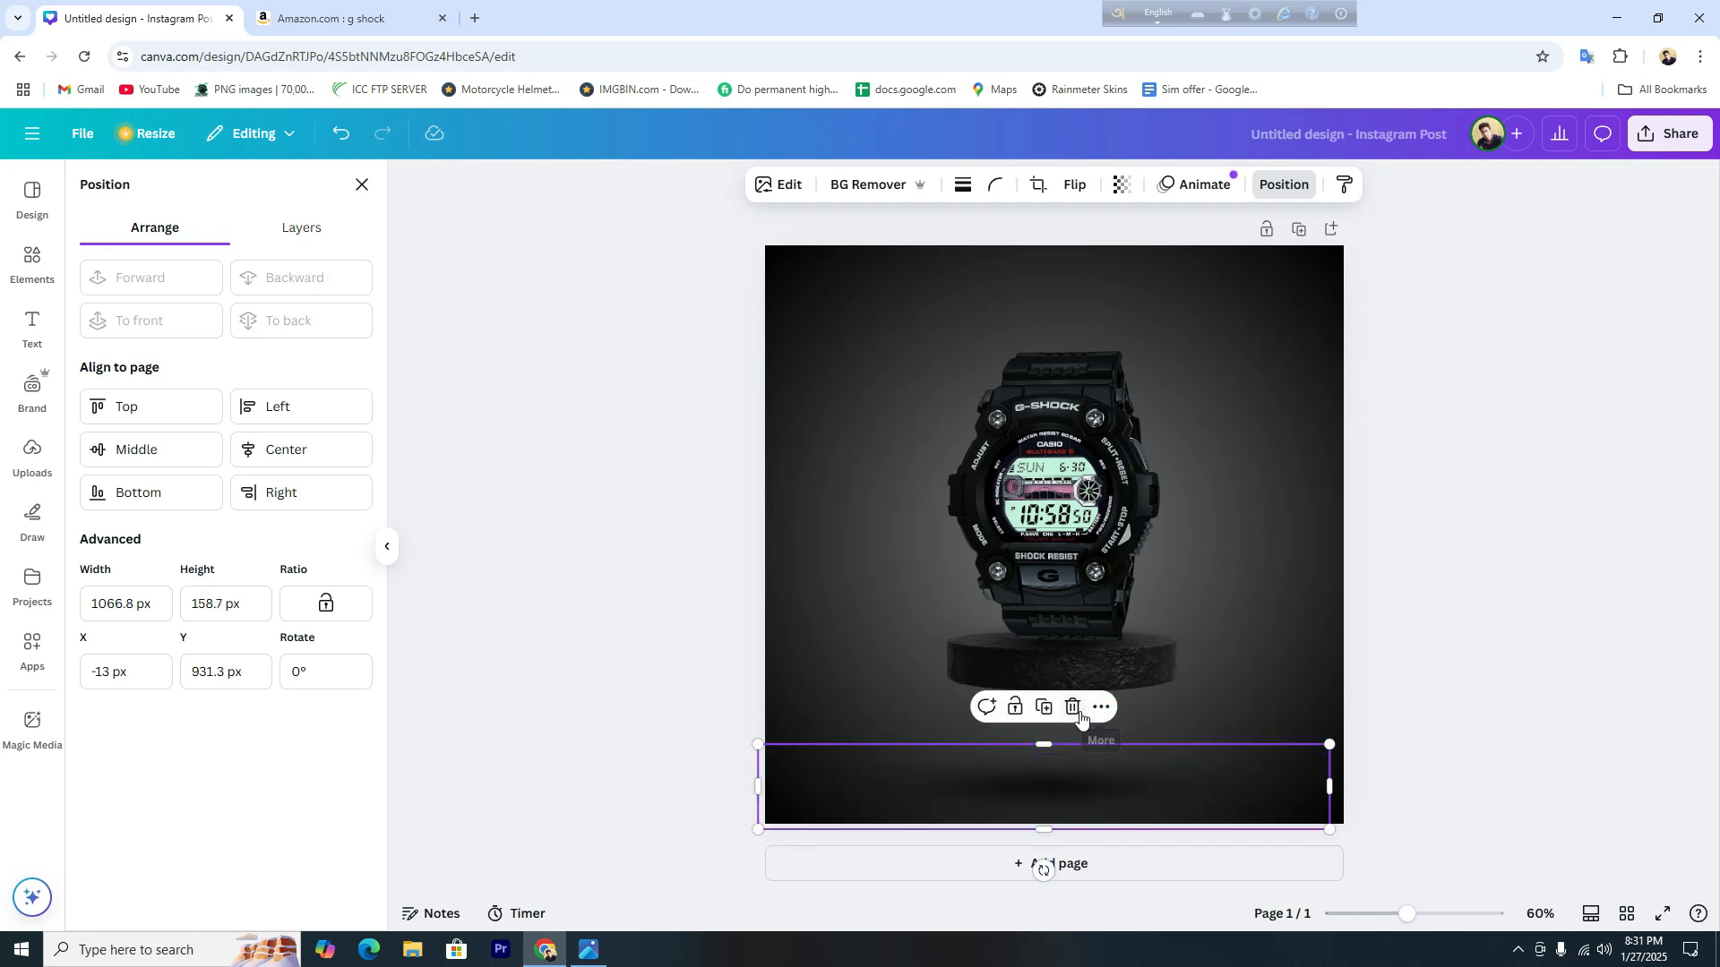
pyautogui.click(1072, 709)
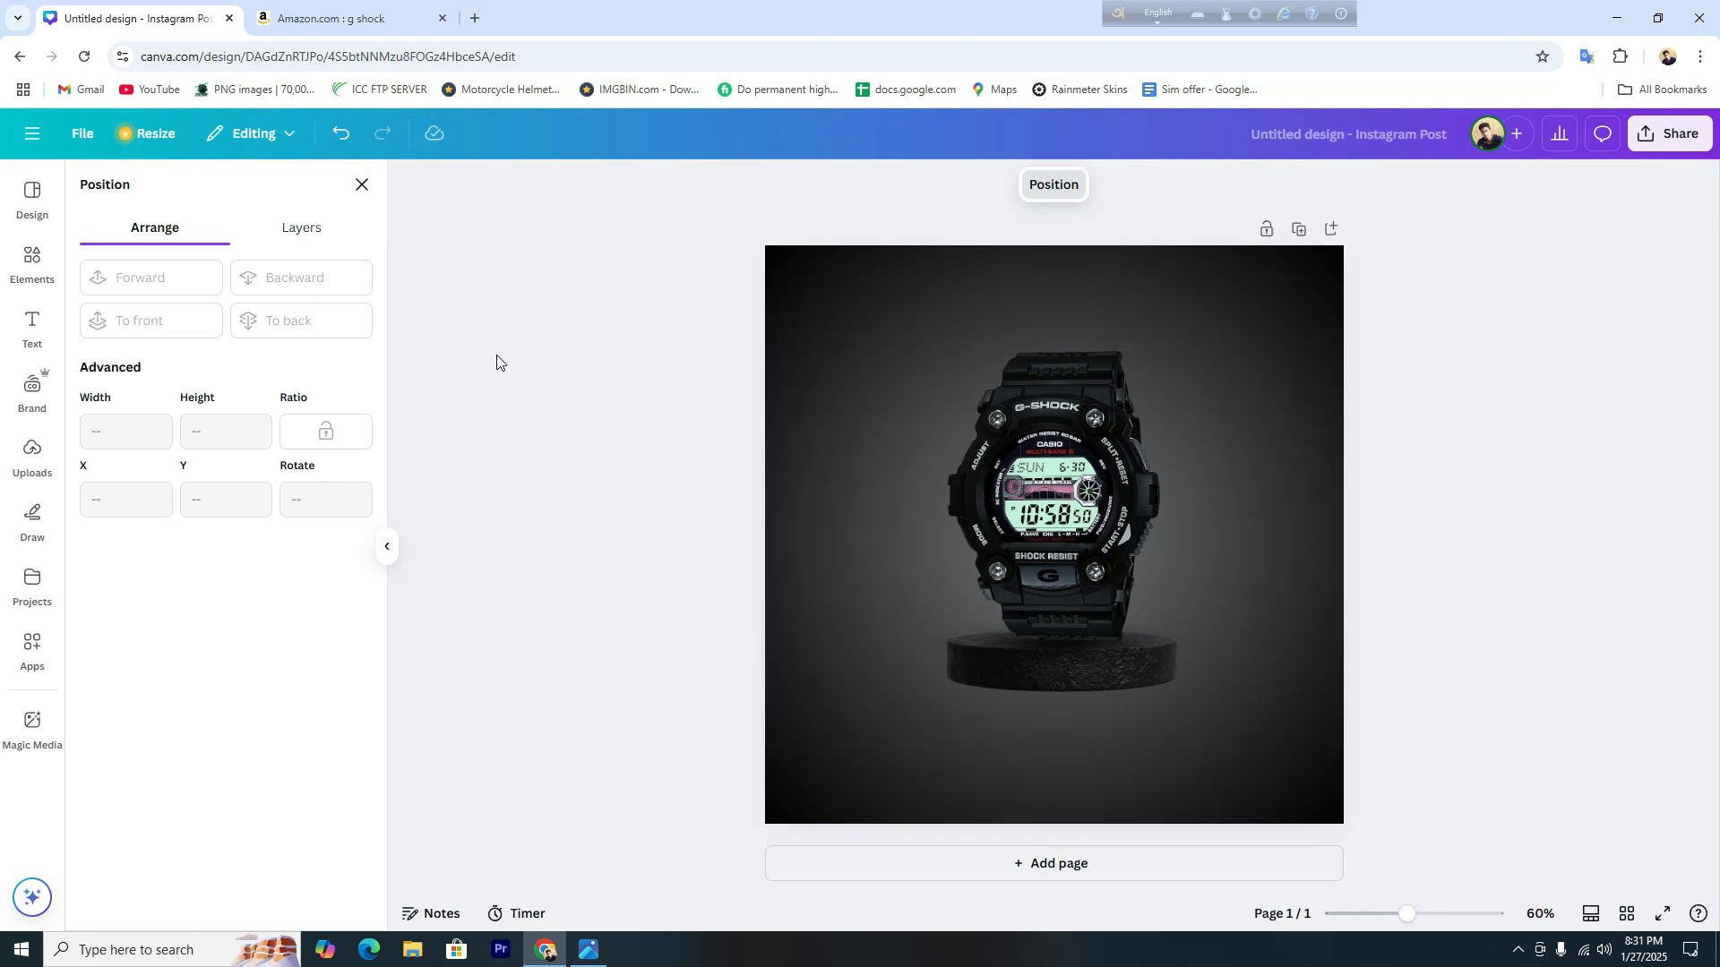
pyautogui.click(1259, 686)
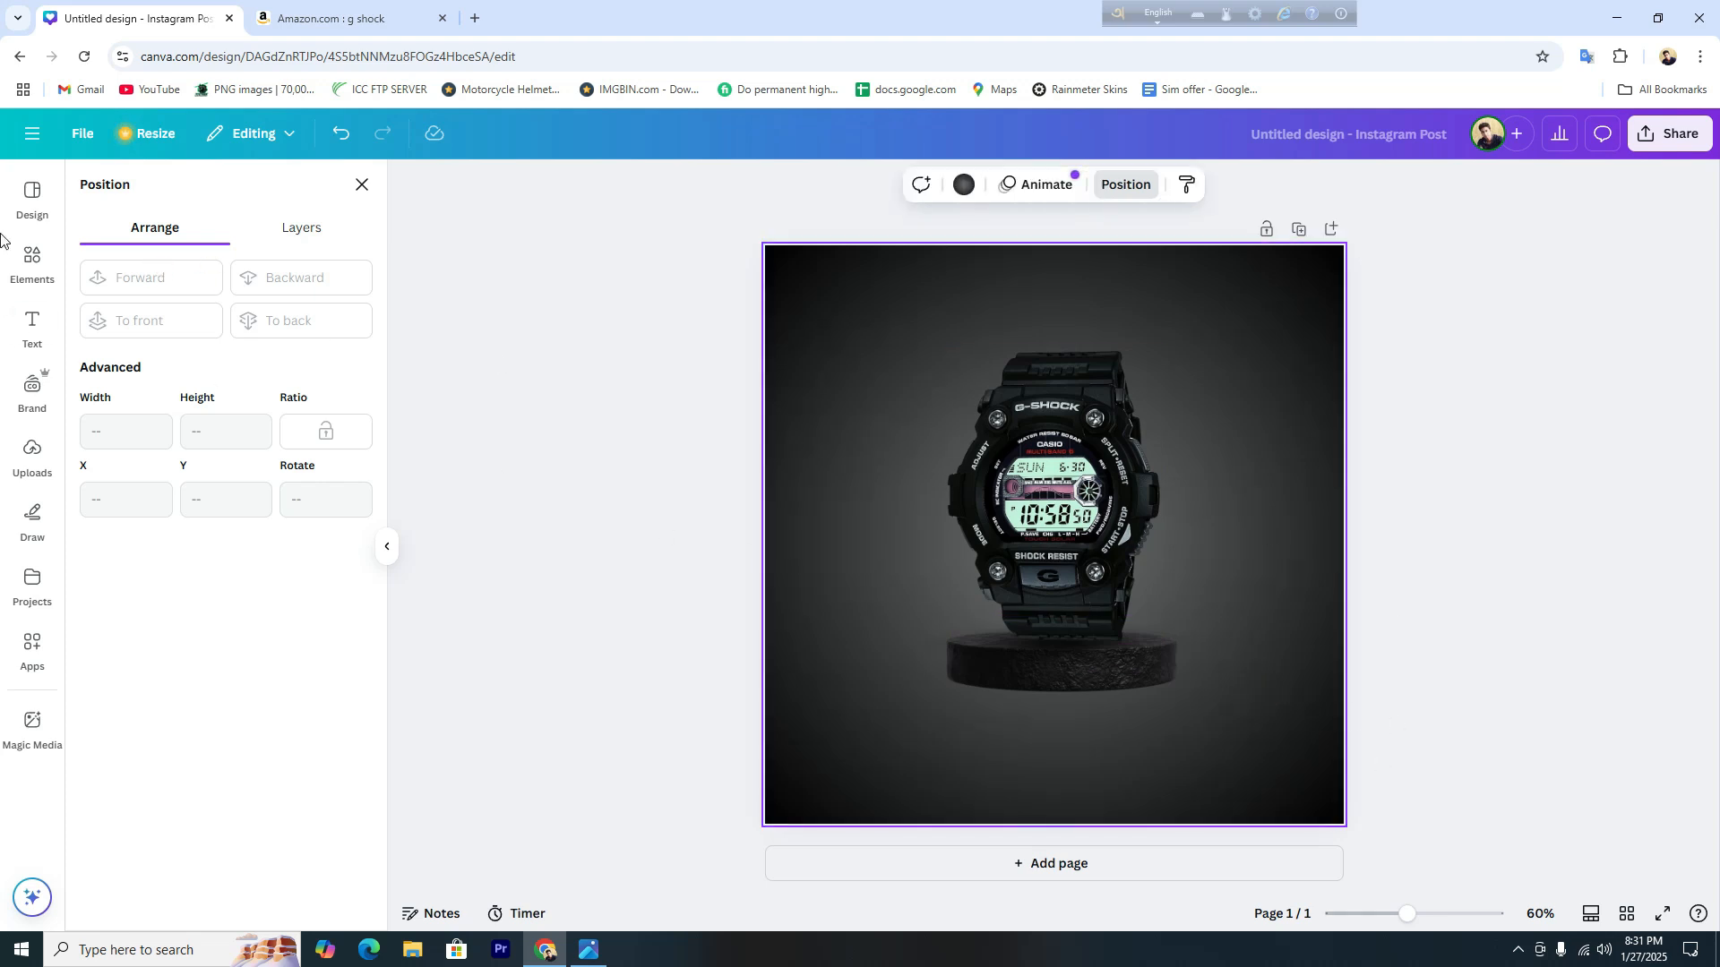
# Add the recently used soft shadow graphic, enlarge it to about 1198 by 178 px and place it under the platform's base.
pyautogui.click(33, 257)
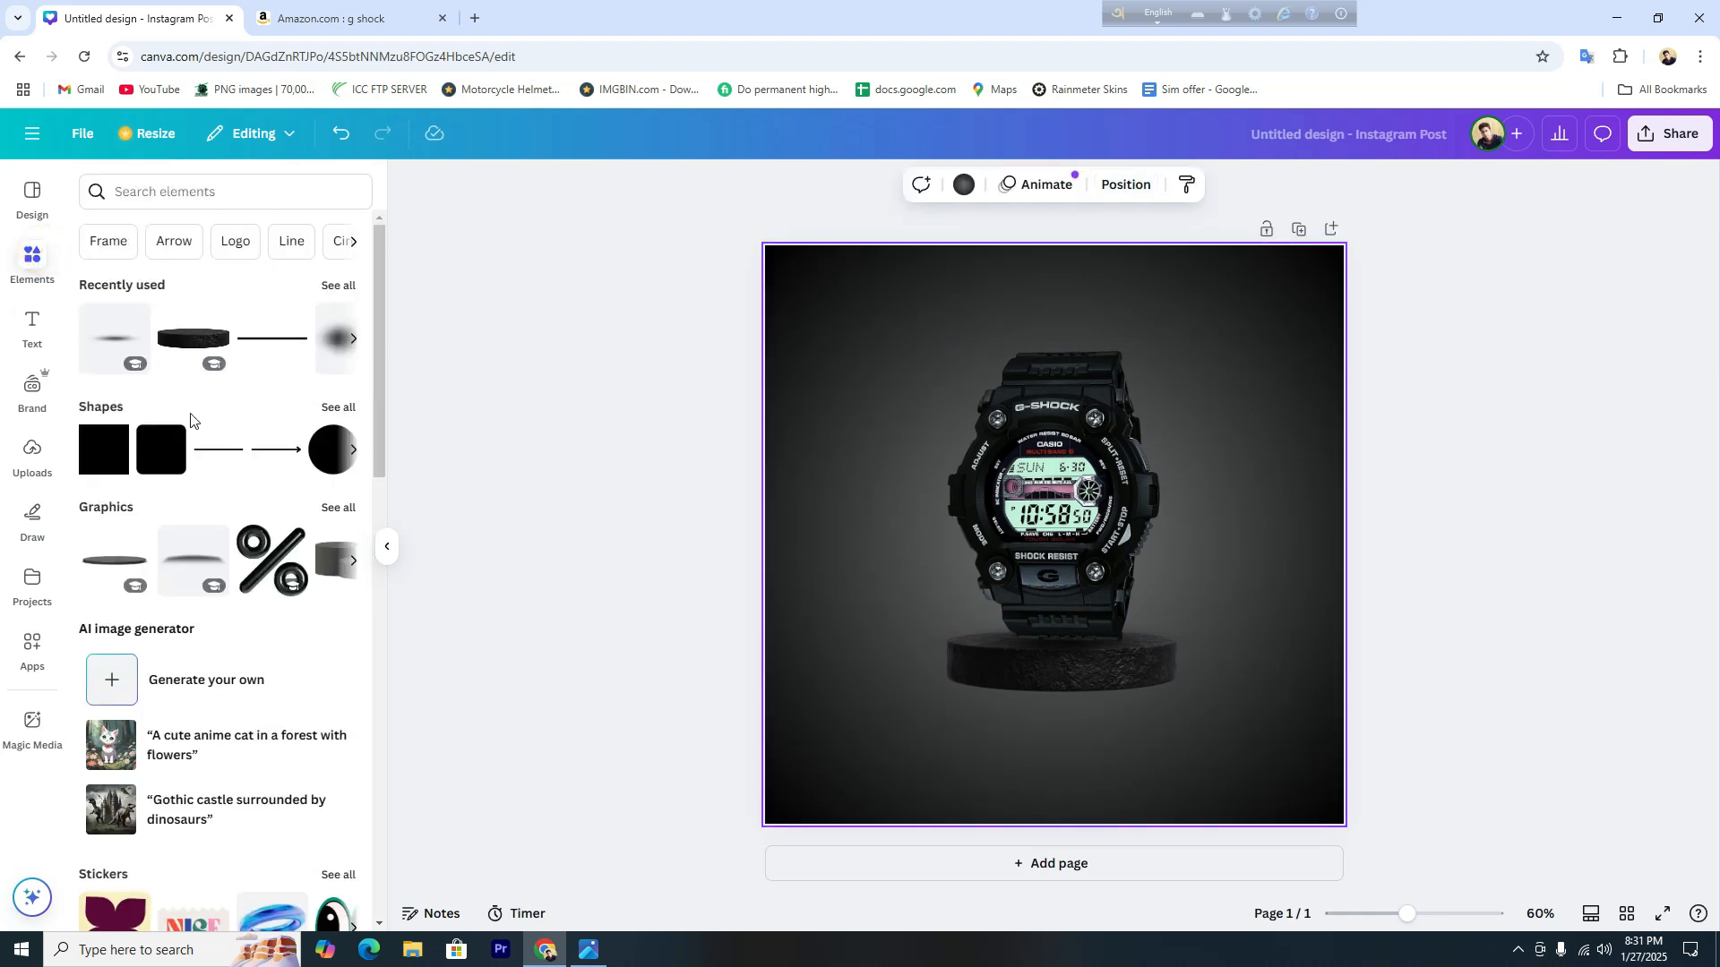
pyautogui.click(110, 346)
pyautogui.moveTo(1186, 532); pyautogui.dragTo(1379, 742)
pyautogui.moveTo(1239, 723); pyautogui.dragTo(1167, 714)
pyautogui.moveTo(1308, 737); pyautogui.dragTo(1455, 763)
pyautogui.moveTo(1234, 726); pyautogui.dragTo(1167, 707)
pyautogui.click(1240, 567)
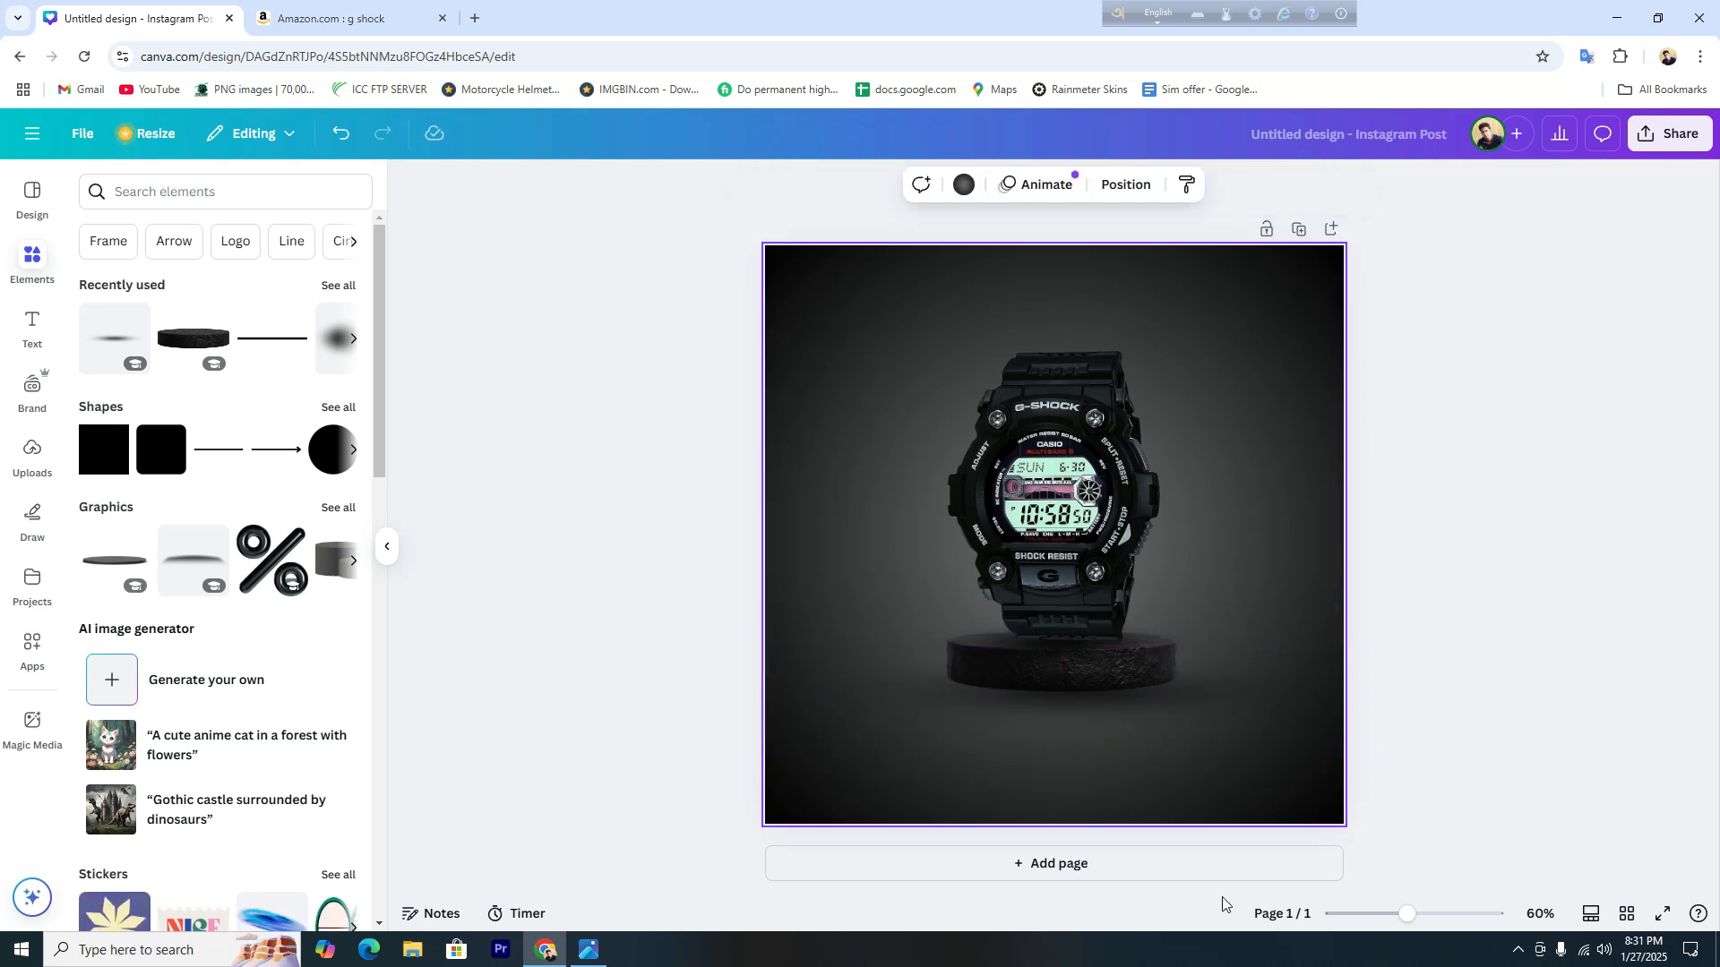
# Move the wide shadow below the platform, duplicate it and centre the copy horizontally on the page.
pyautogui.click(1101, 704)
pyautogui.moveTo(1099, 712); pyautogui.dragTo(1086, 729)
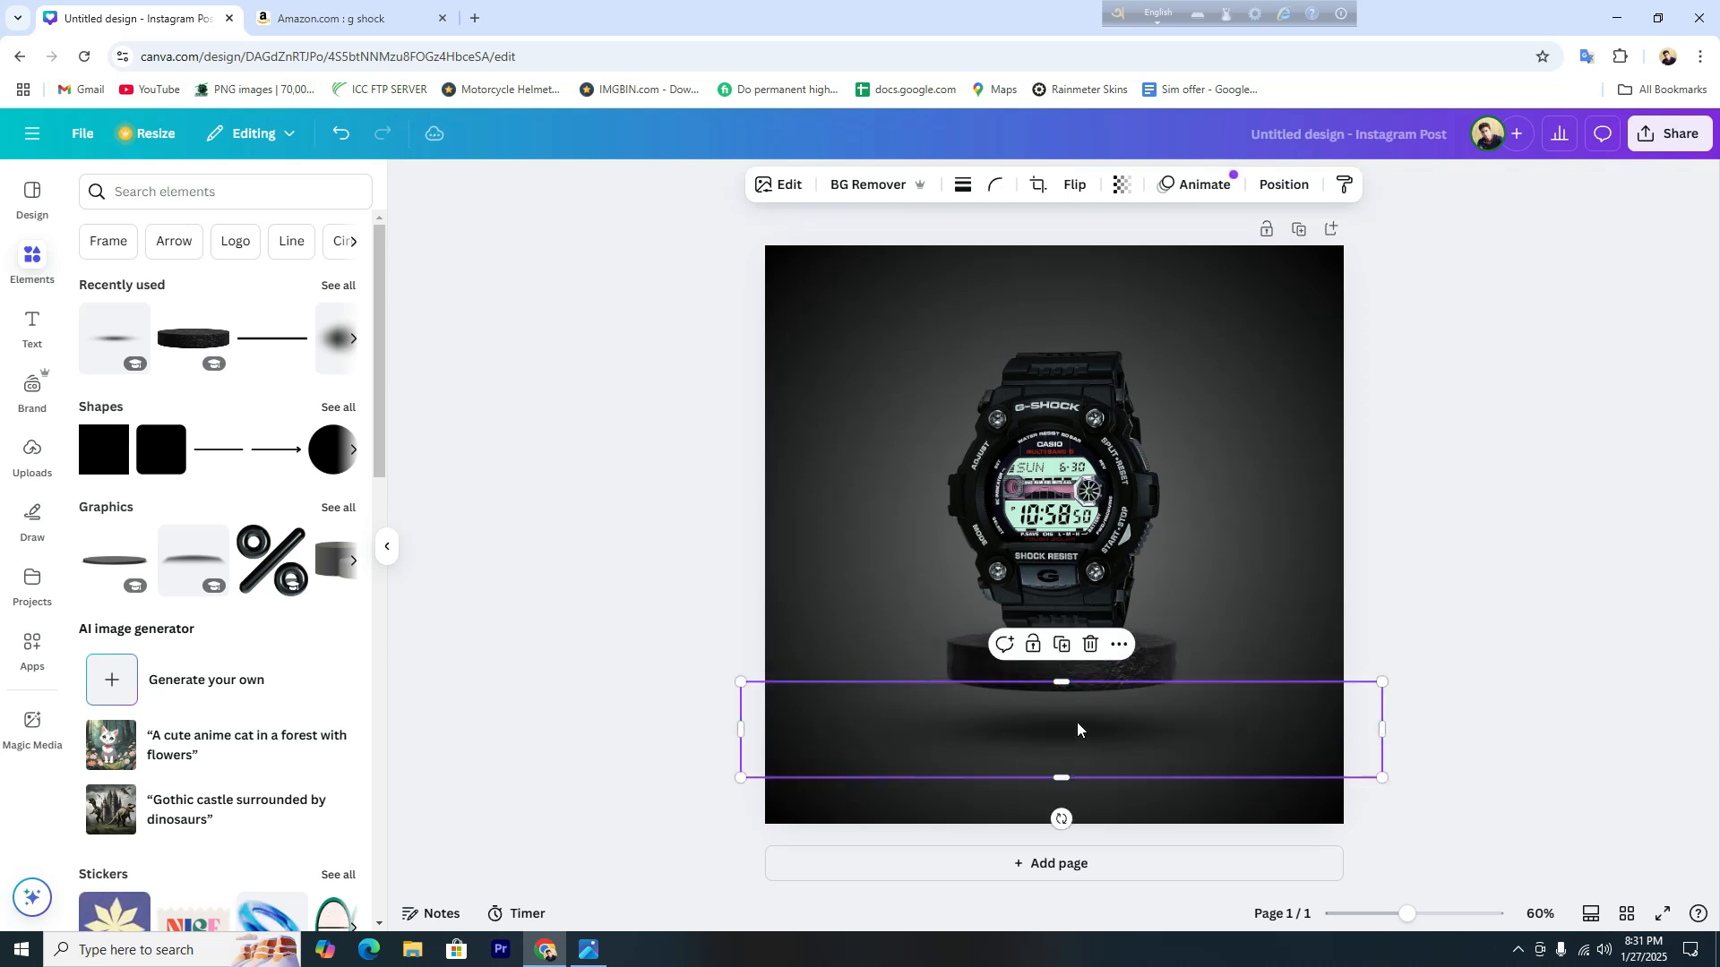
pyautogui.click(1059, 646)
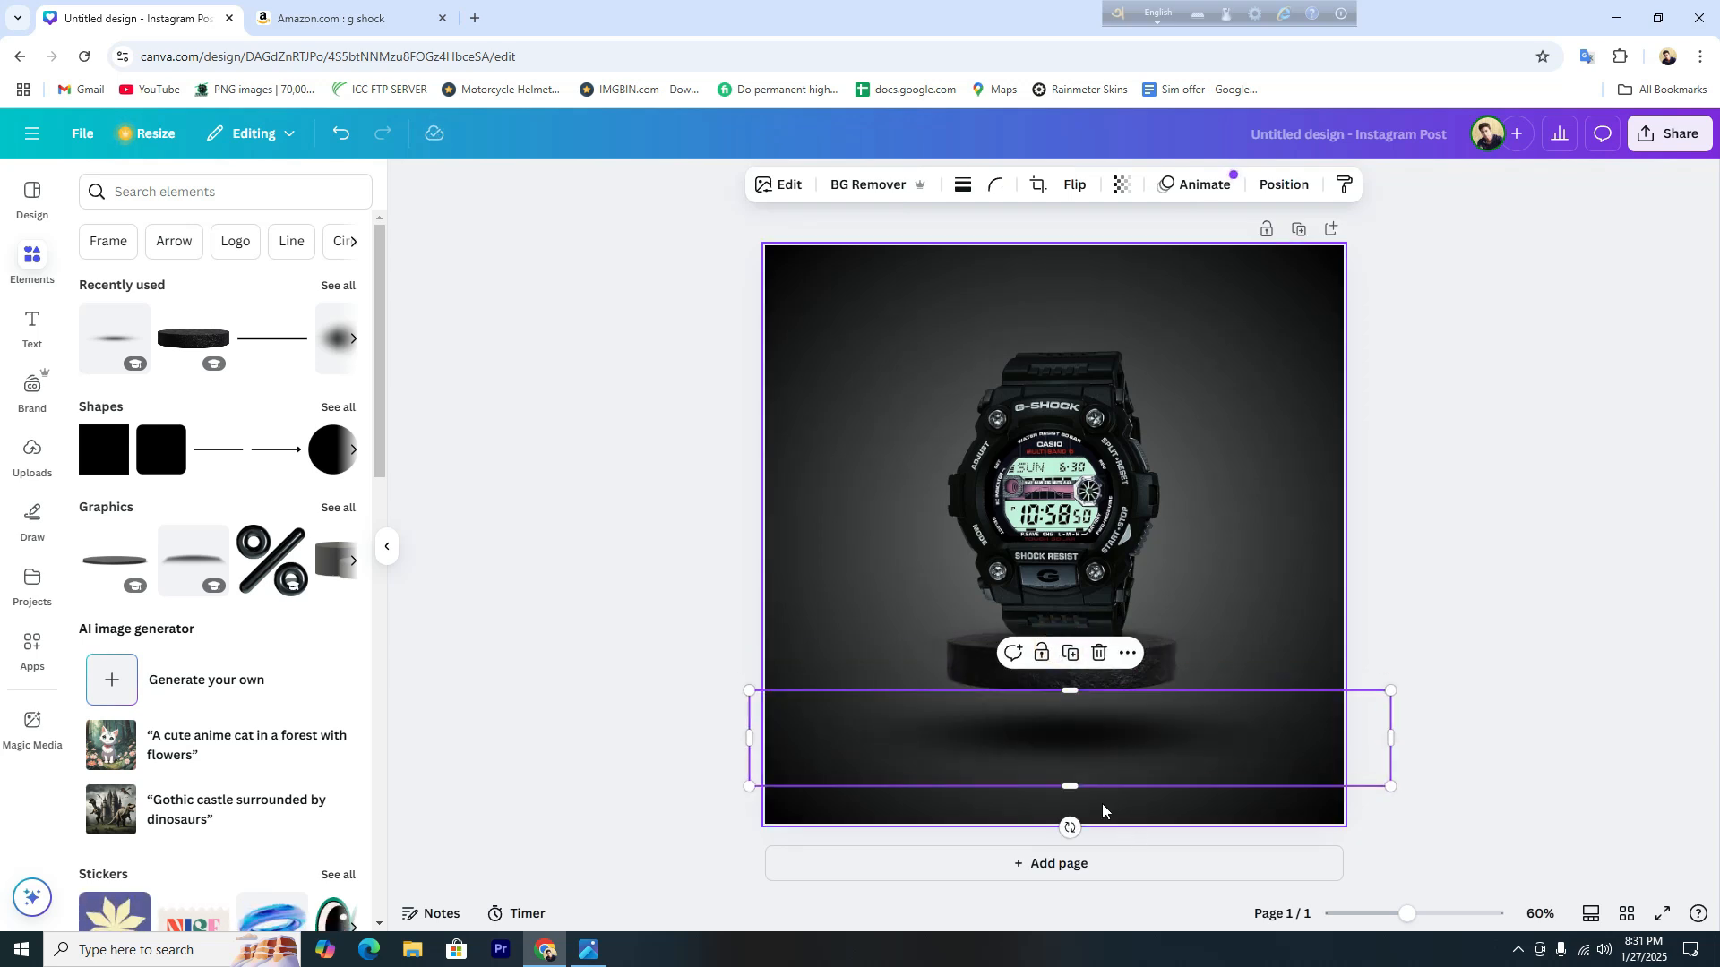
pyautogui.click(1287, 184)
pyautogui.click(280, 450)
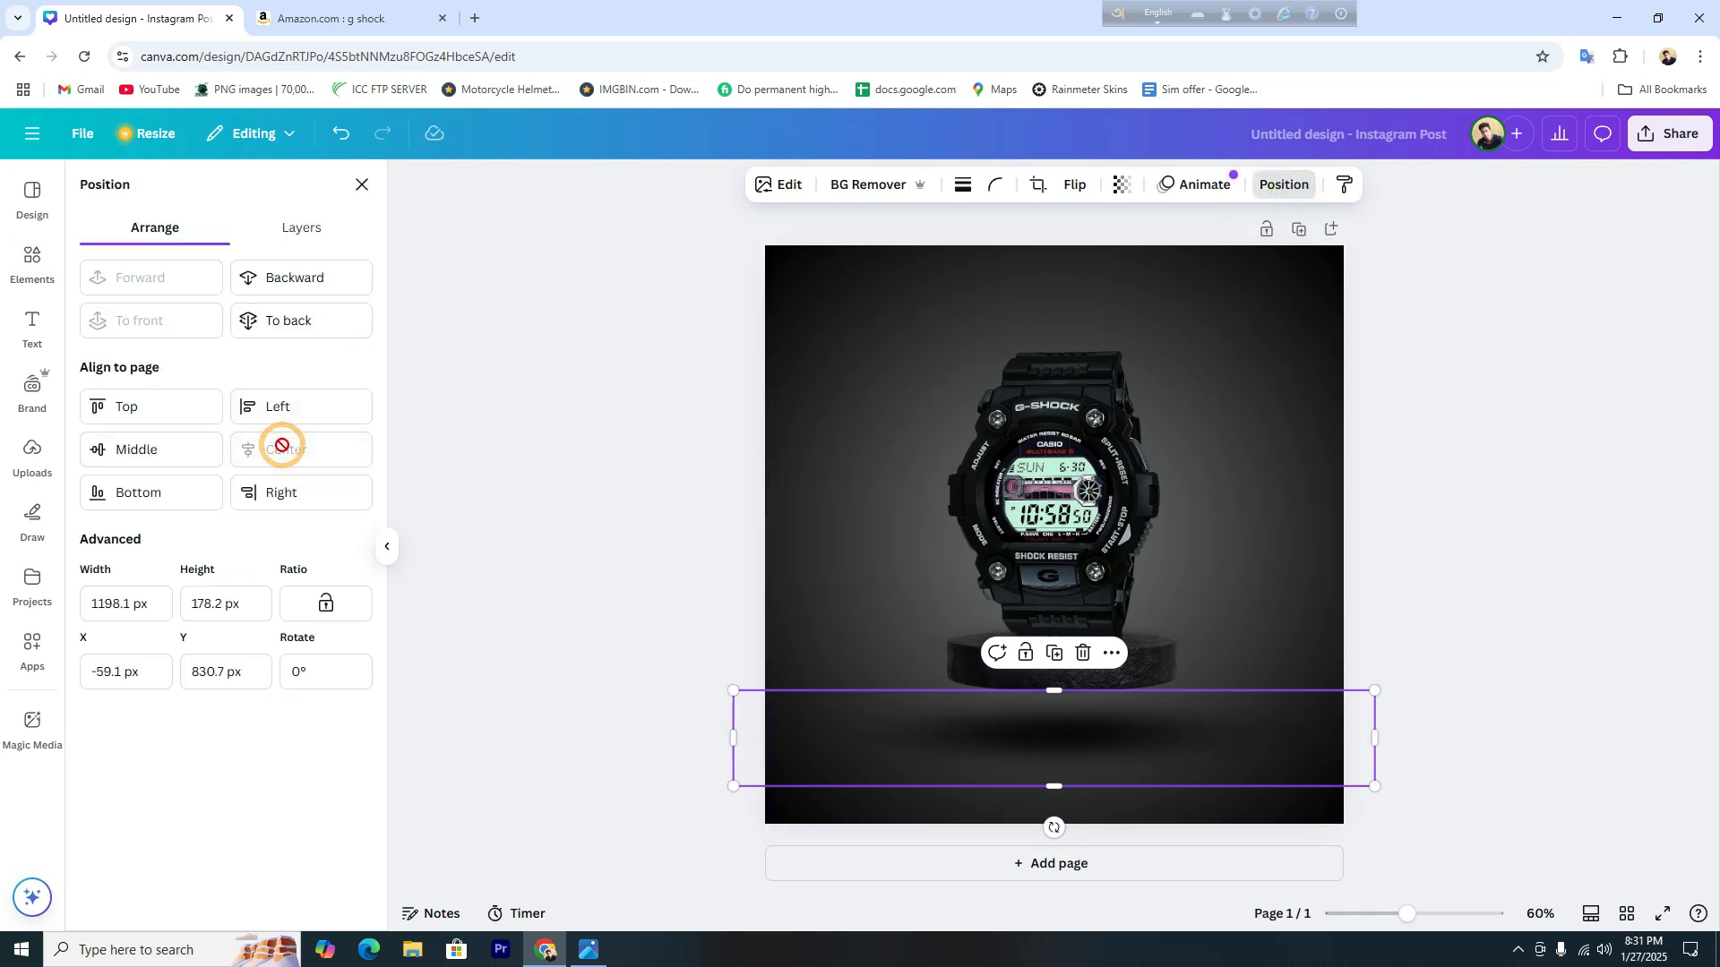
# Select both wide shadow copies and align their centres horizontally.
pyautogui.moveTo(818, 650); pyautogui.dragTo(862, 760)
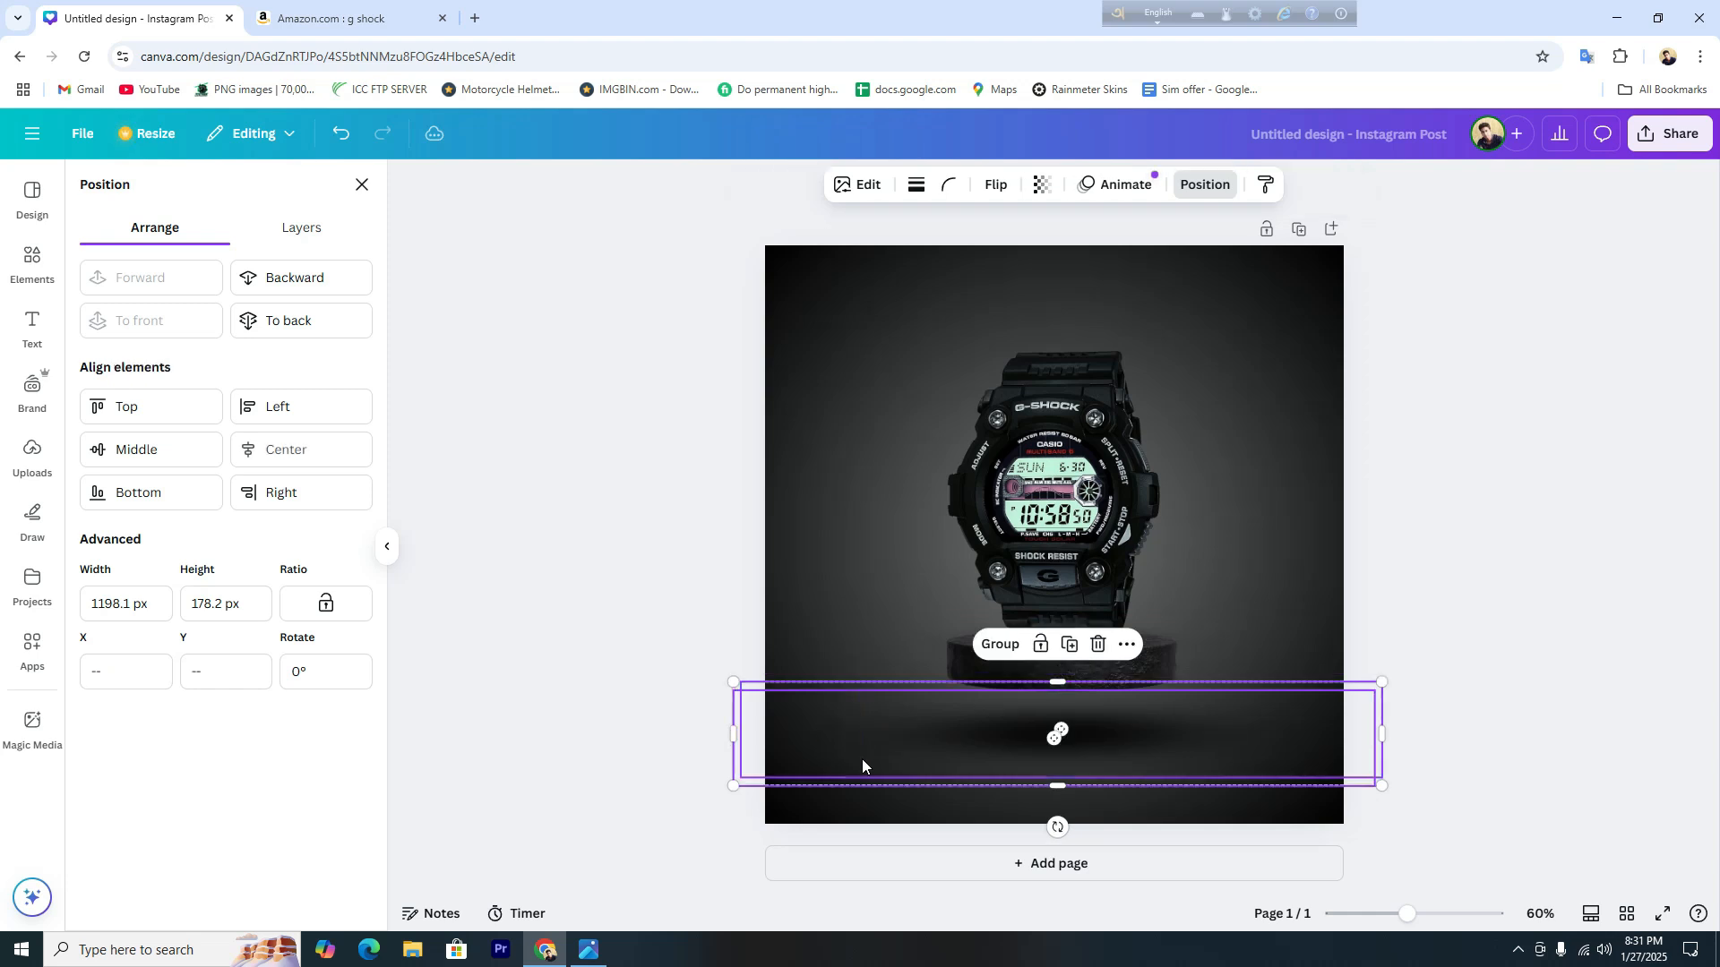
pyautogui.click(313, 451)
pyautogui.click(1265, 593)
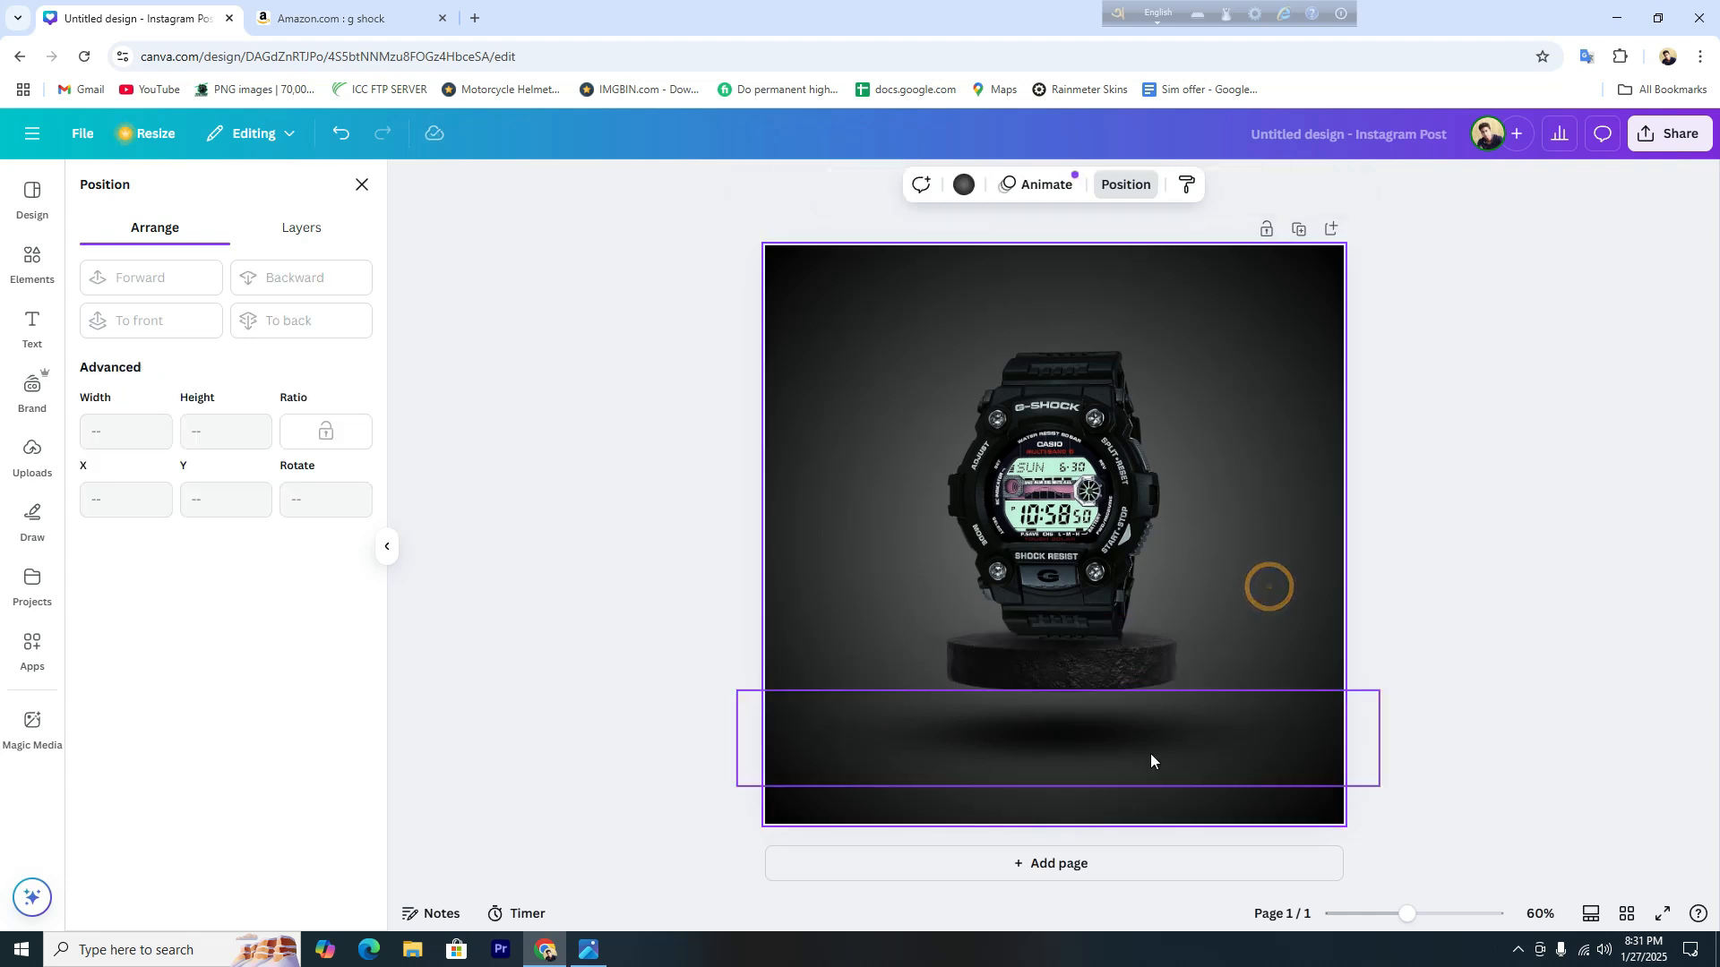
# Move one wide shadow up to the platform's base, send it one layer backward, and move the other copy up to overlap it.
pyautogui.moveTo(1071, 740); pyautogui.dragTo(1068, 697)
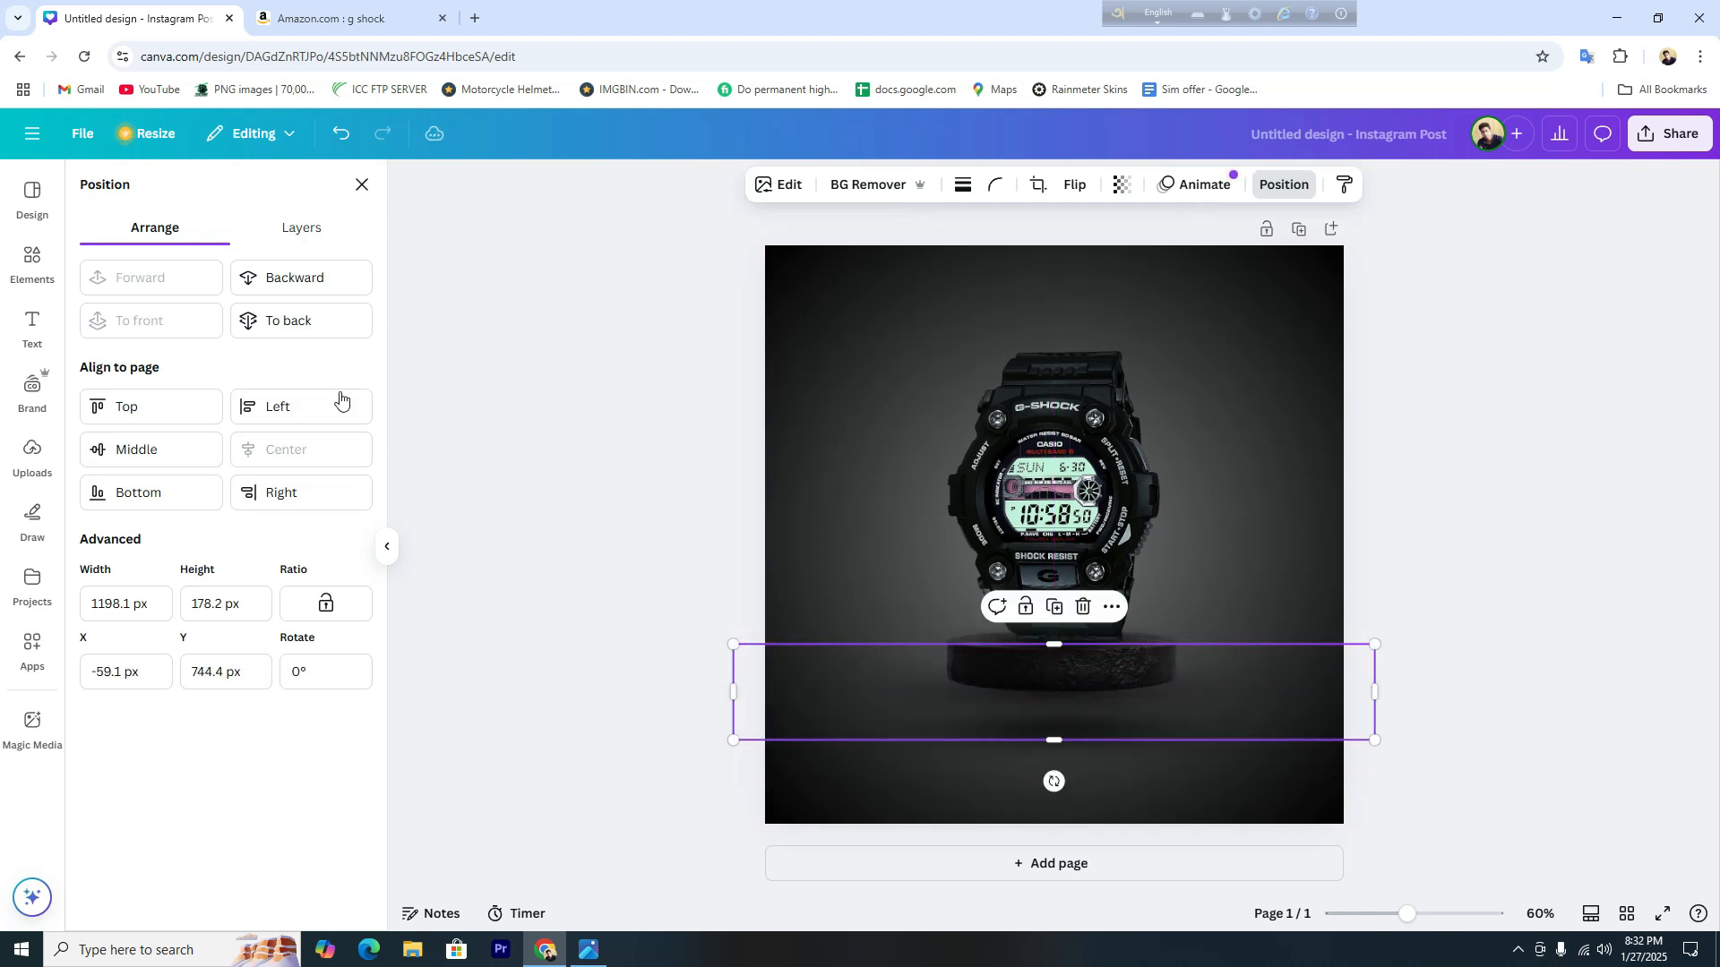
pyautogui.click(295, 278)
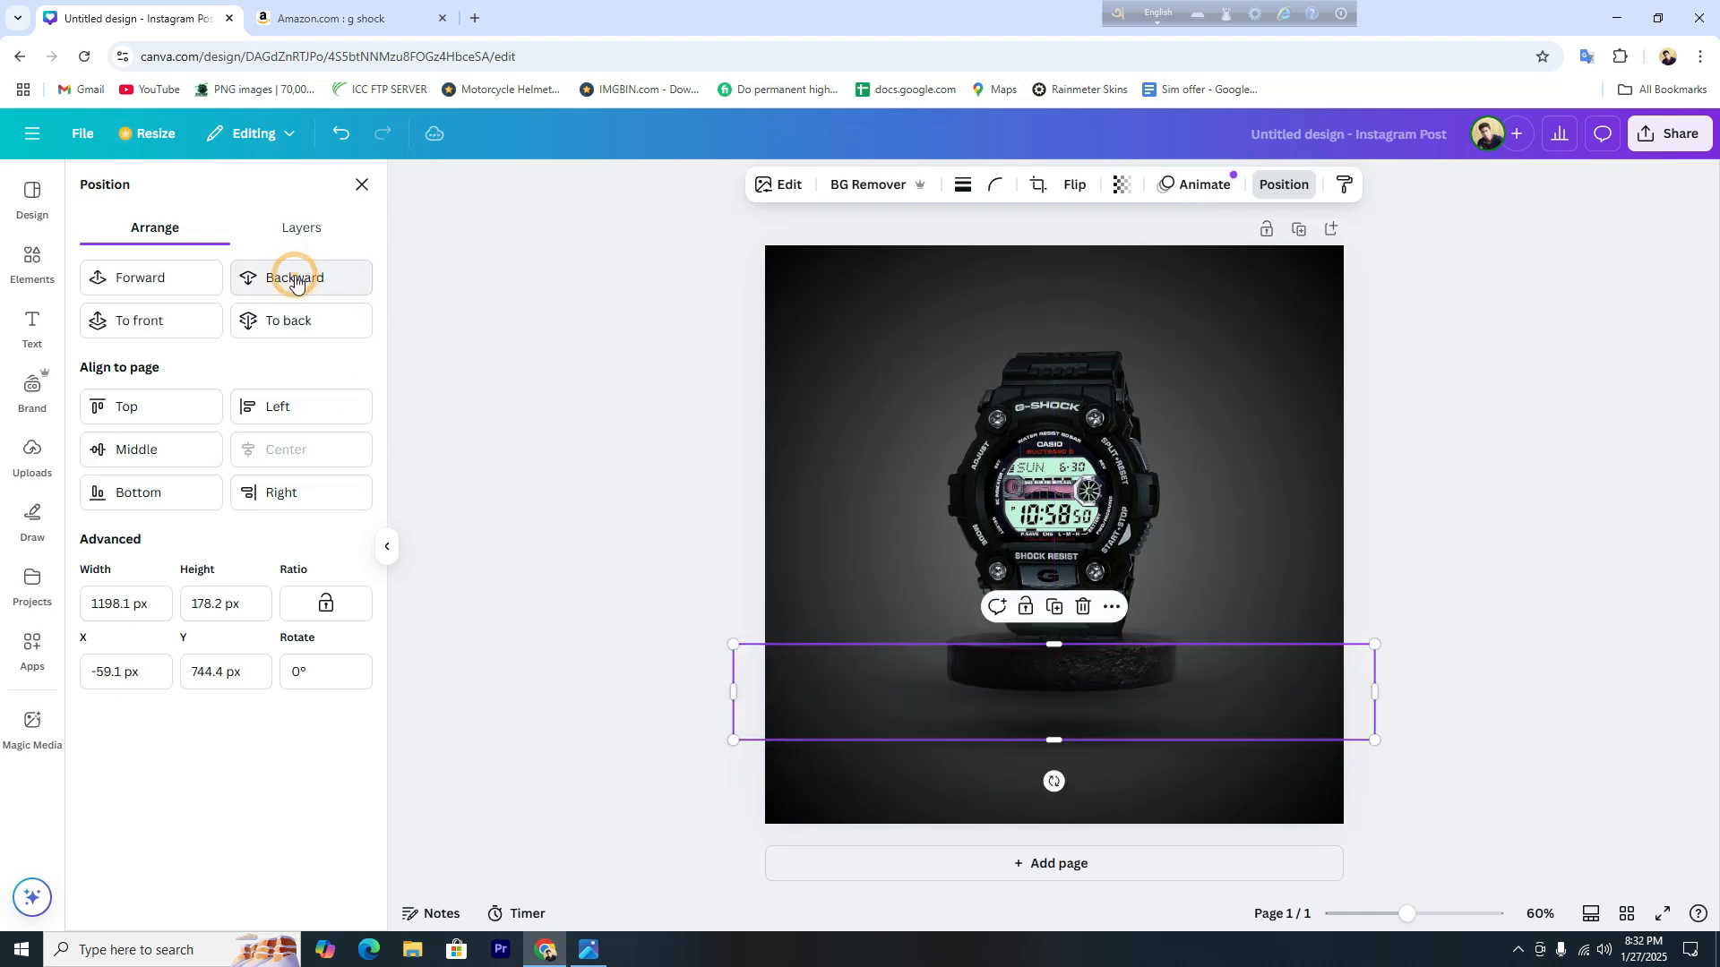
pyautogui.click(1254, 564)
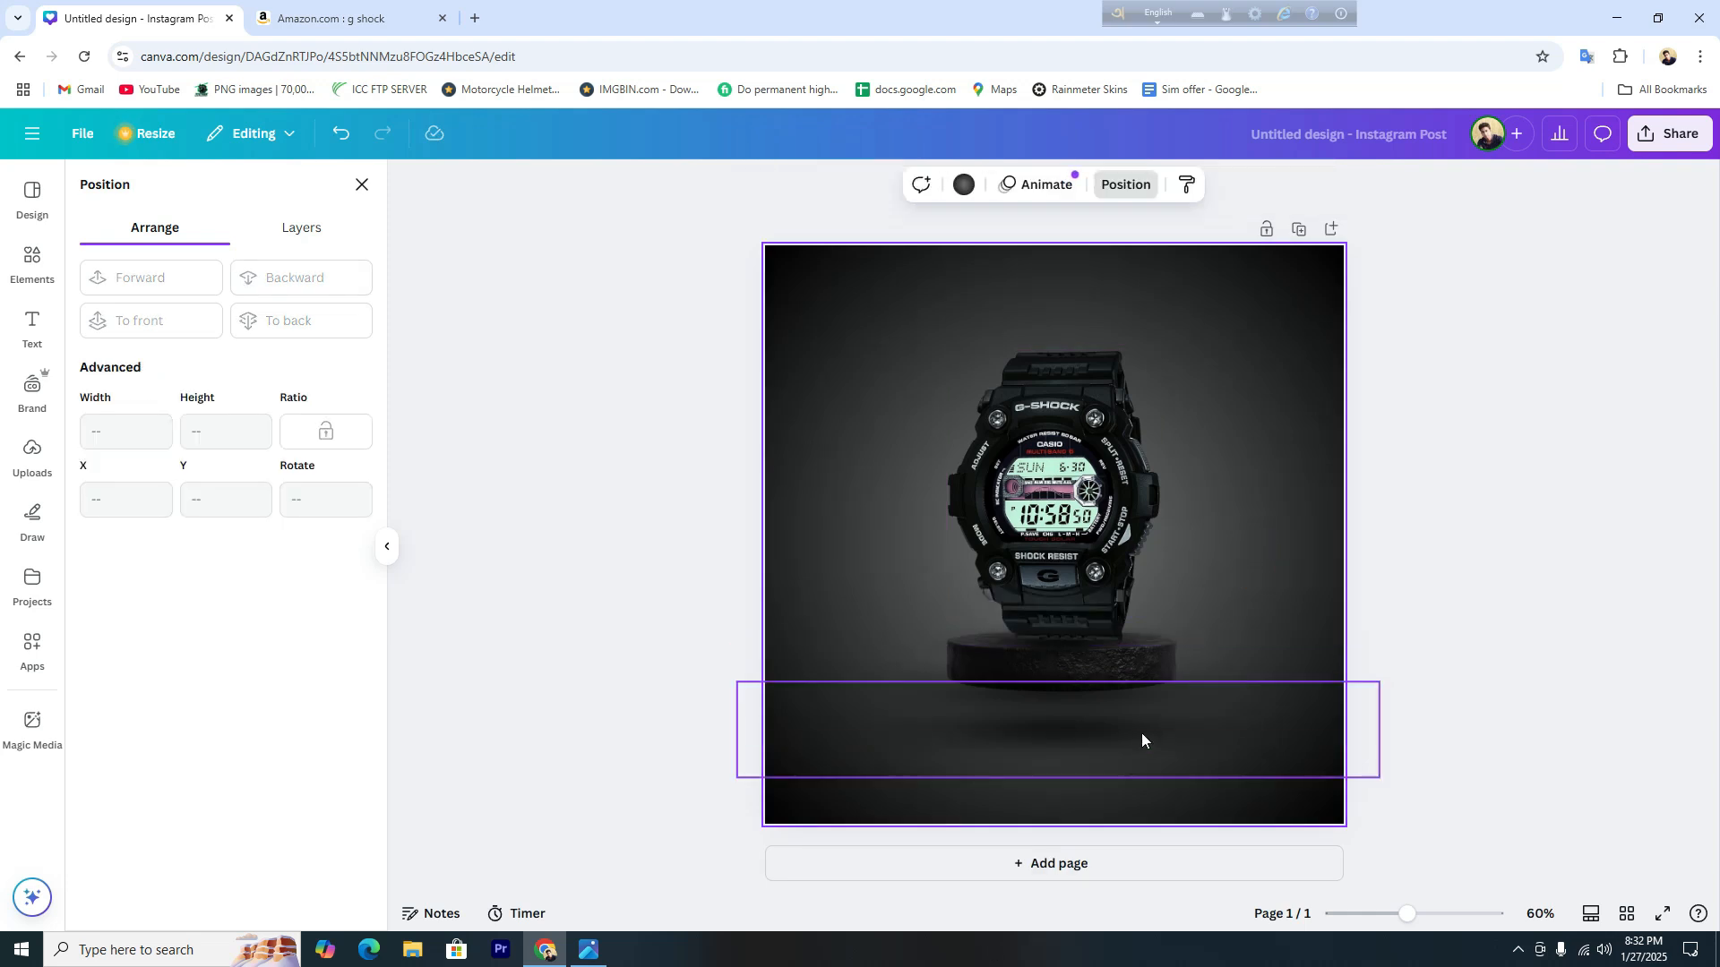
pyautogui.moveTo(1057, 750); pyautogui.dragTo(1061, 685)
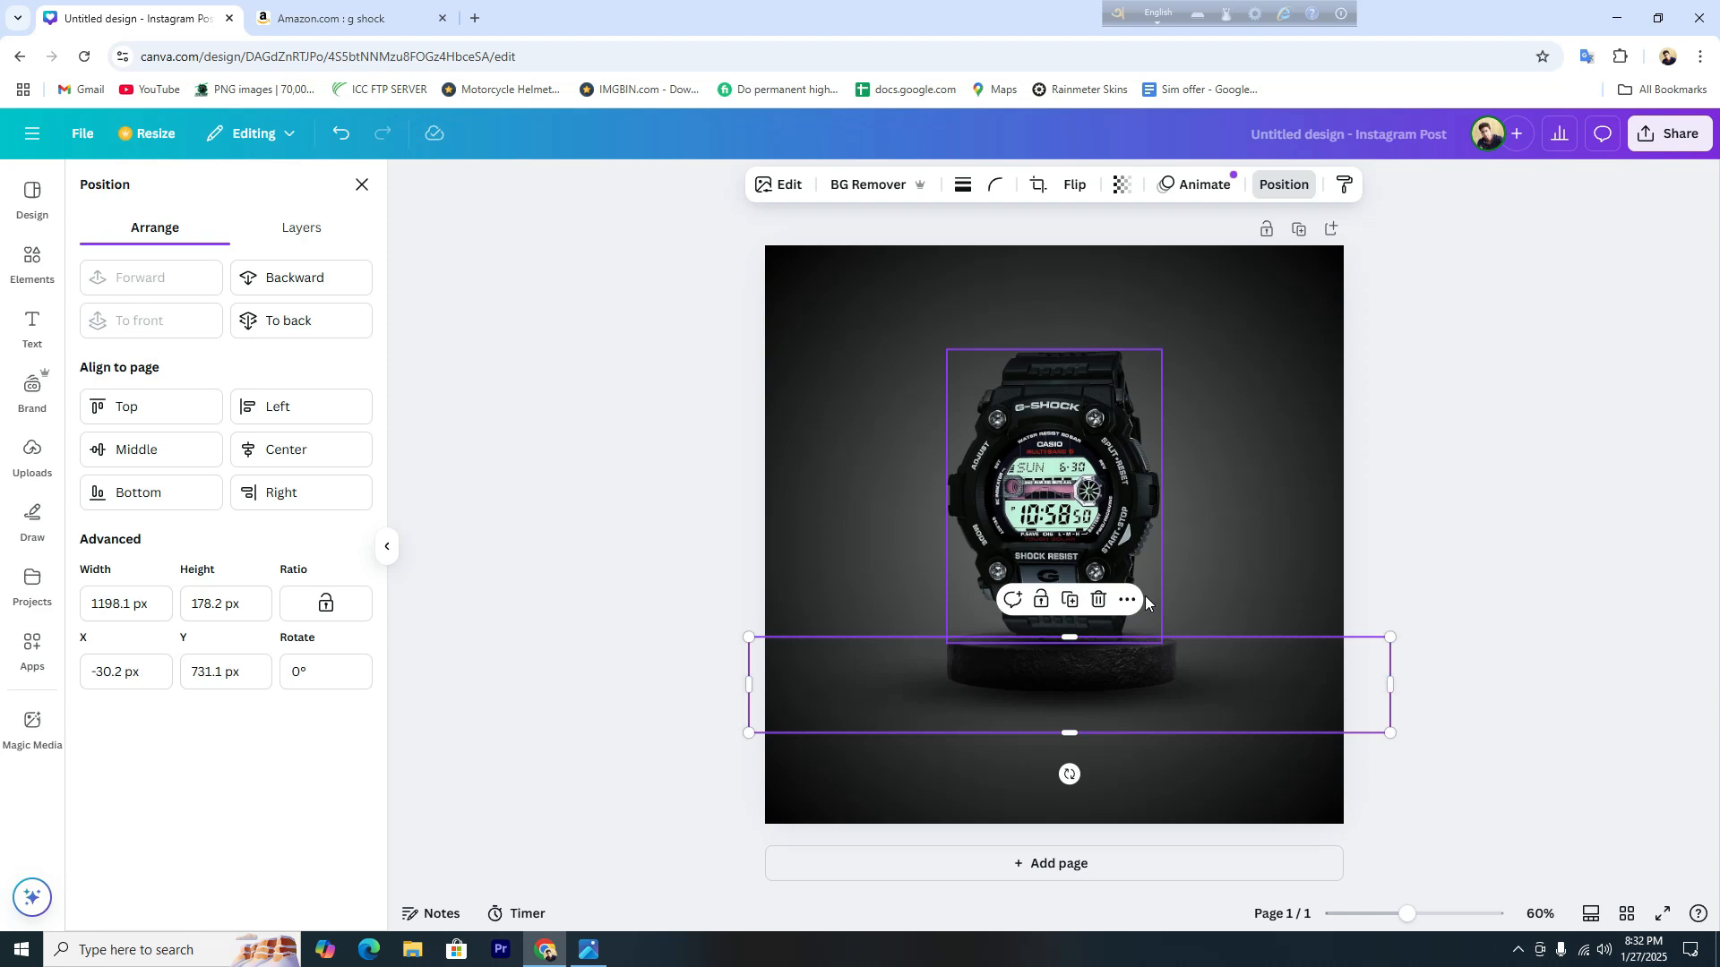
pyautogui.click(1216, 549)
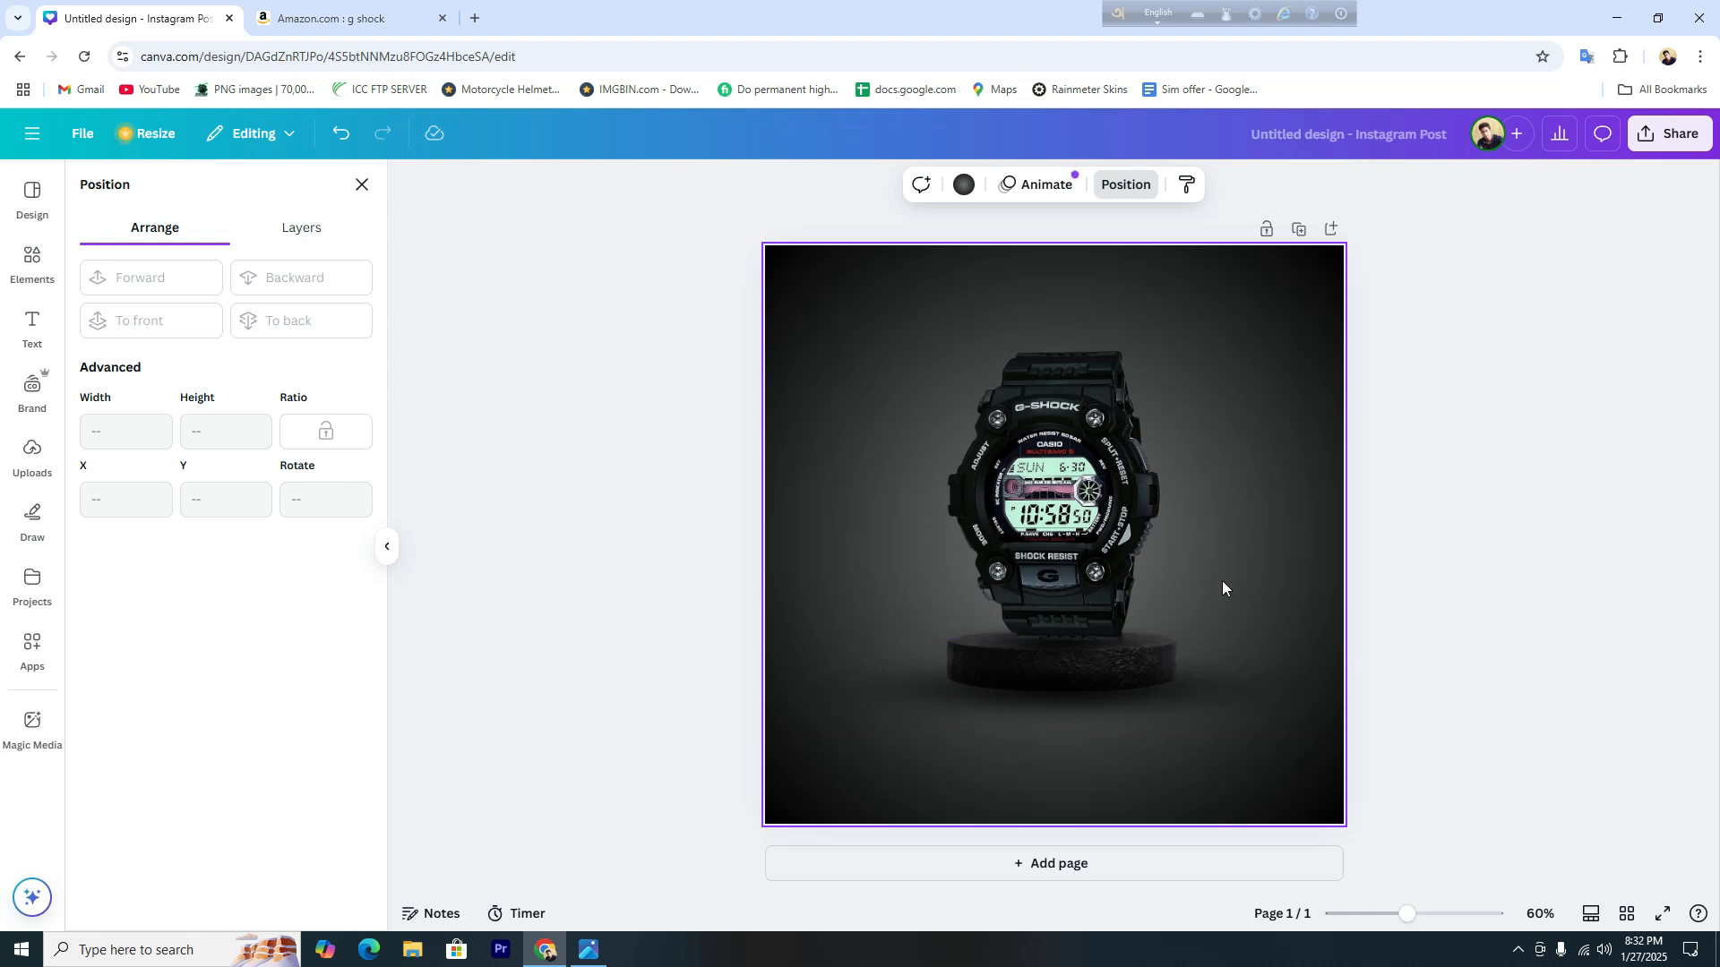
# Compare the design's watch, platform and shadows with the G-shock.png reference poster, examining the result up close.
pyautogui.click(1616, 18)
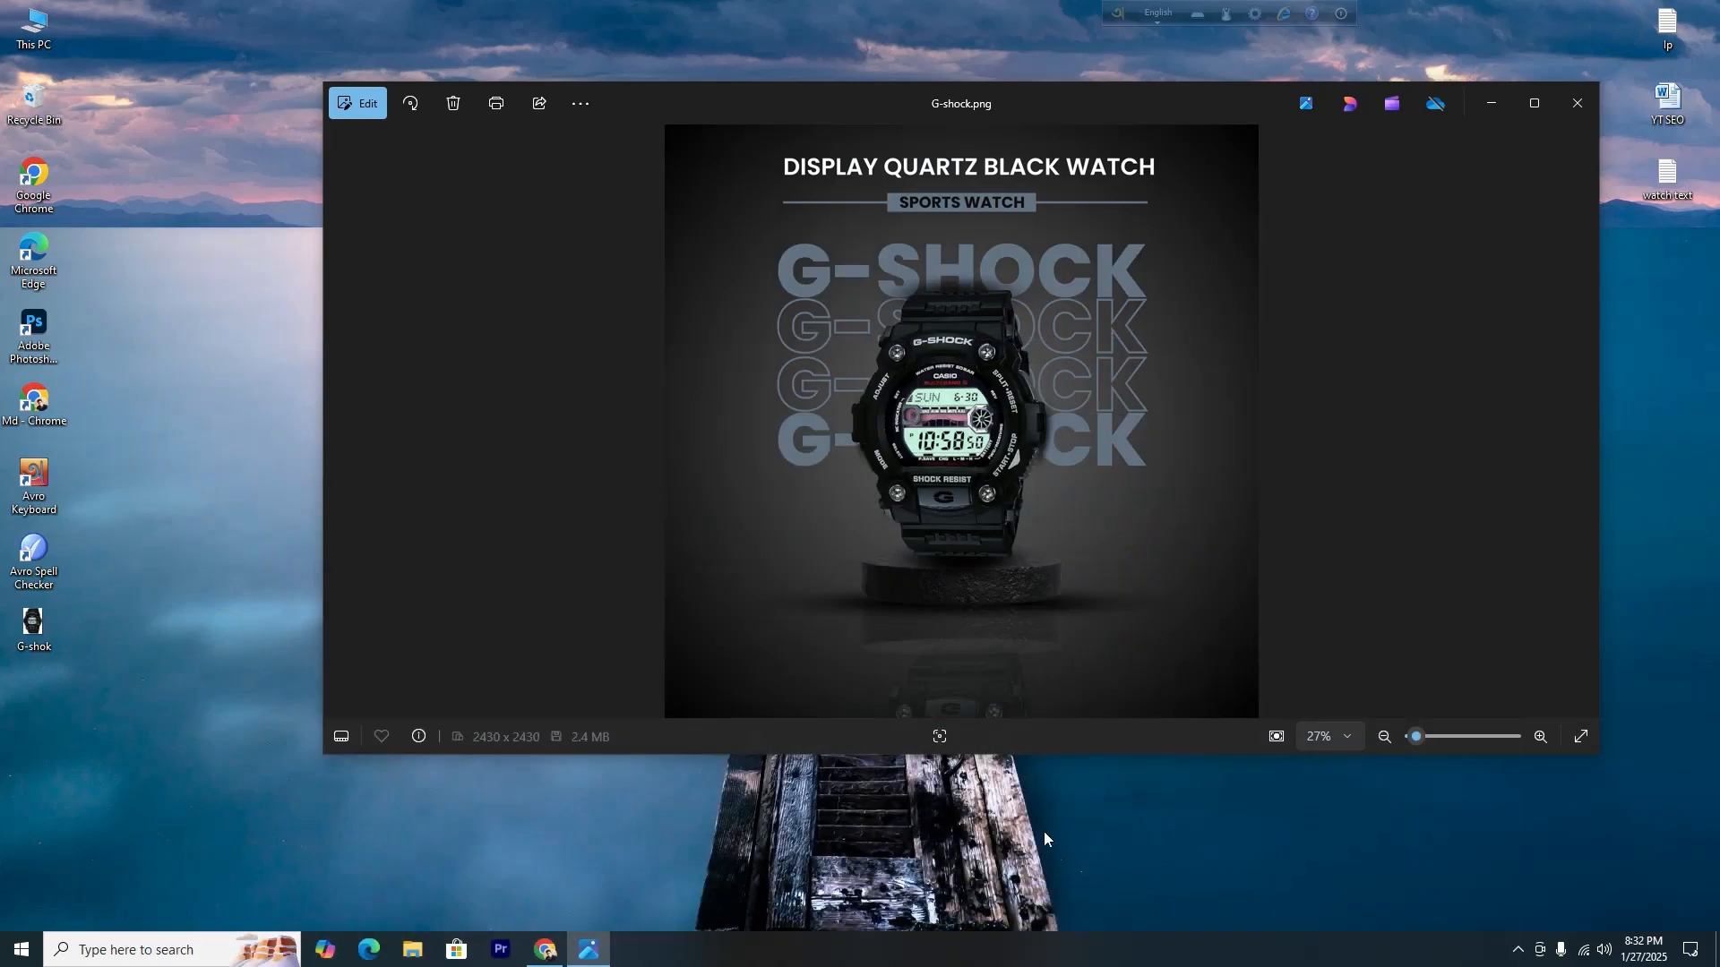
pyautogui.click(543, 948)
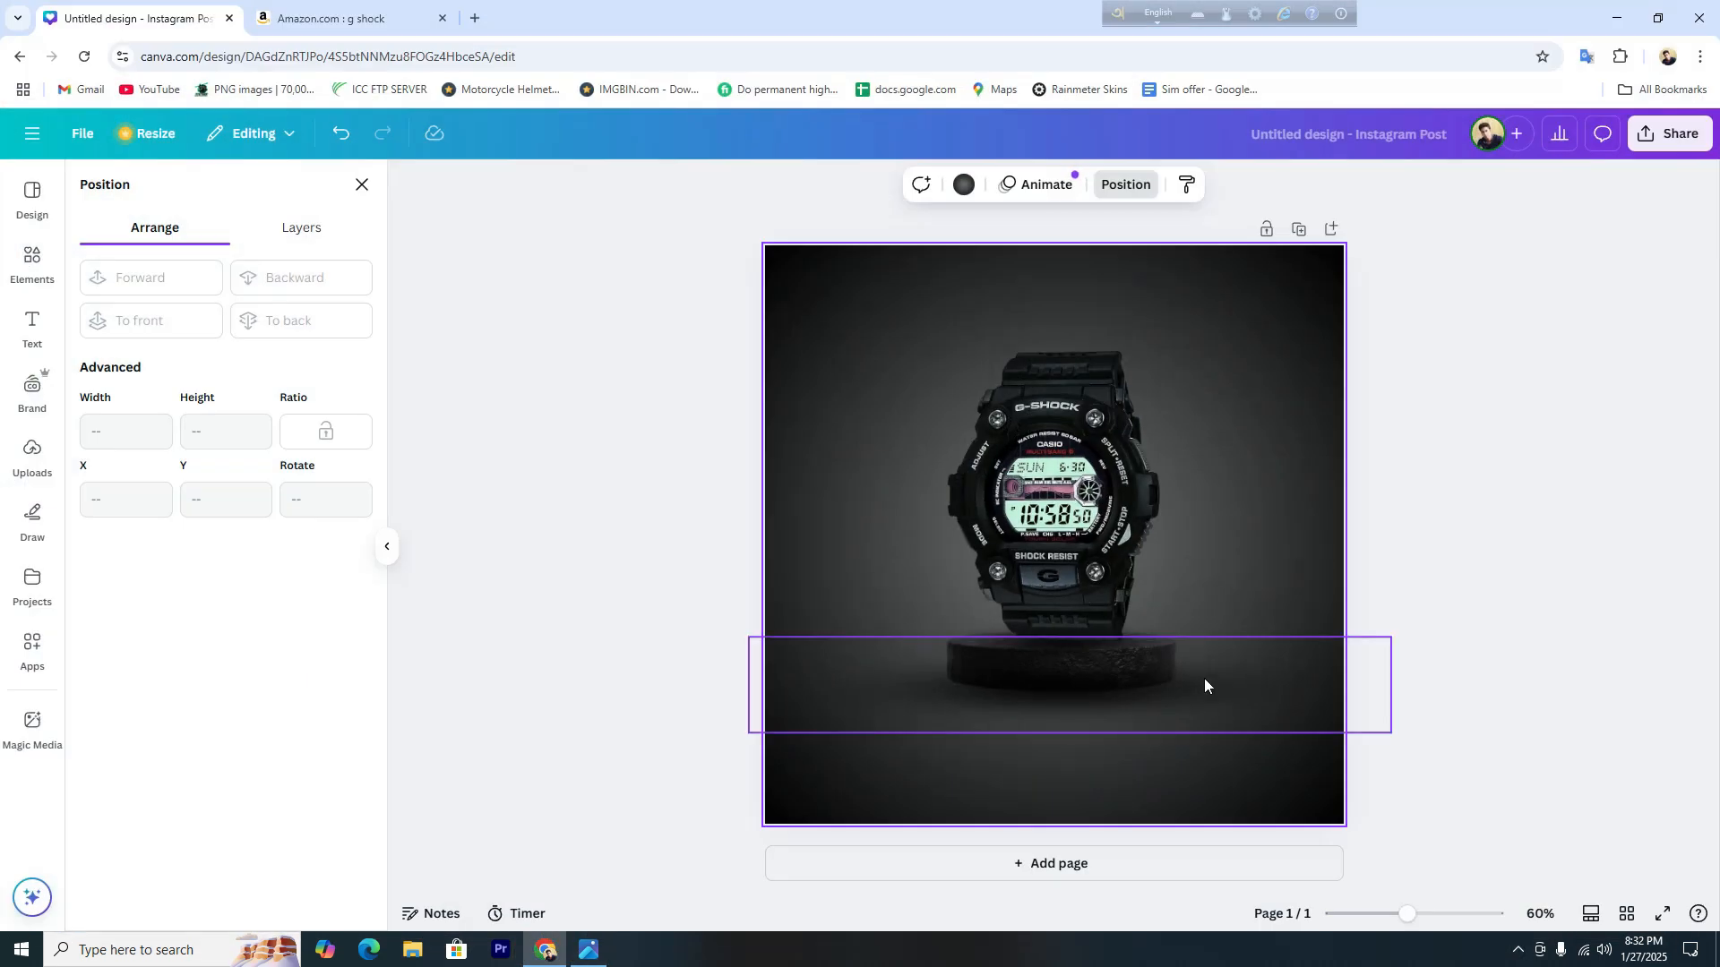
pyautogui.click(1422, 914)
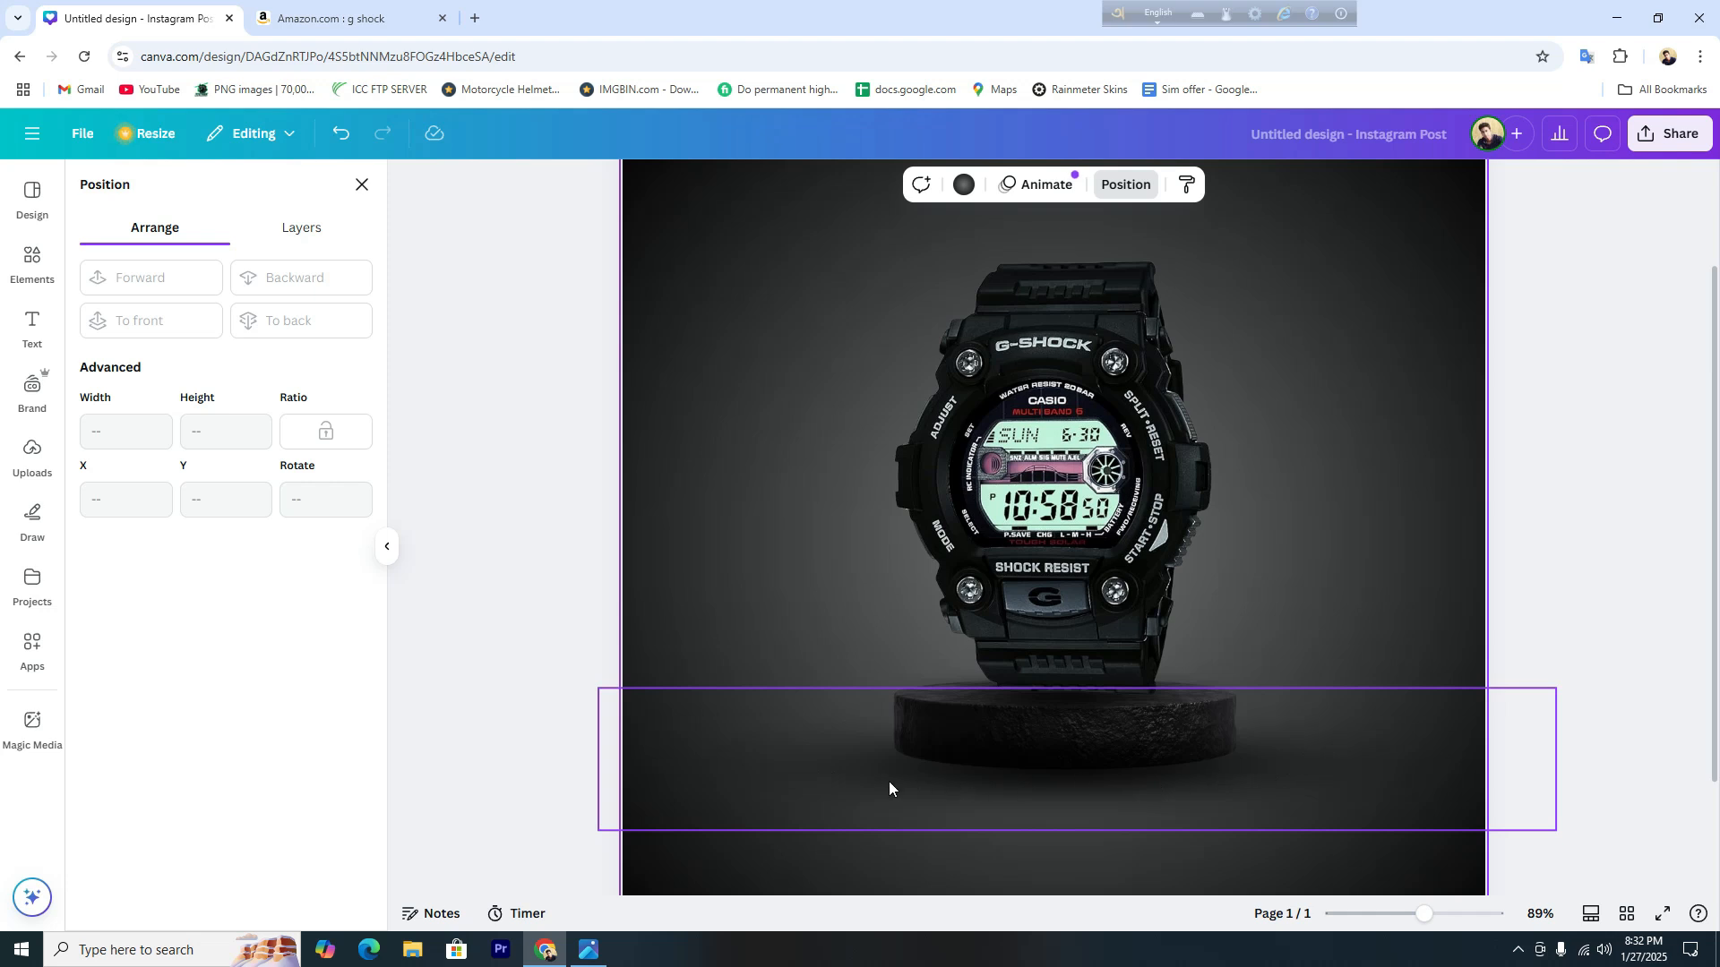
pyautogui.click(1404, 914)
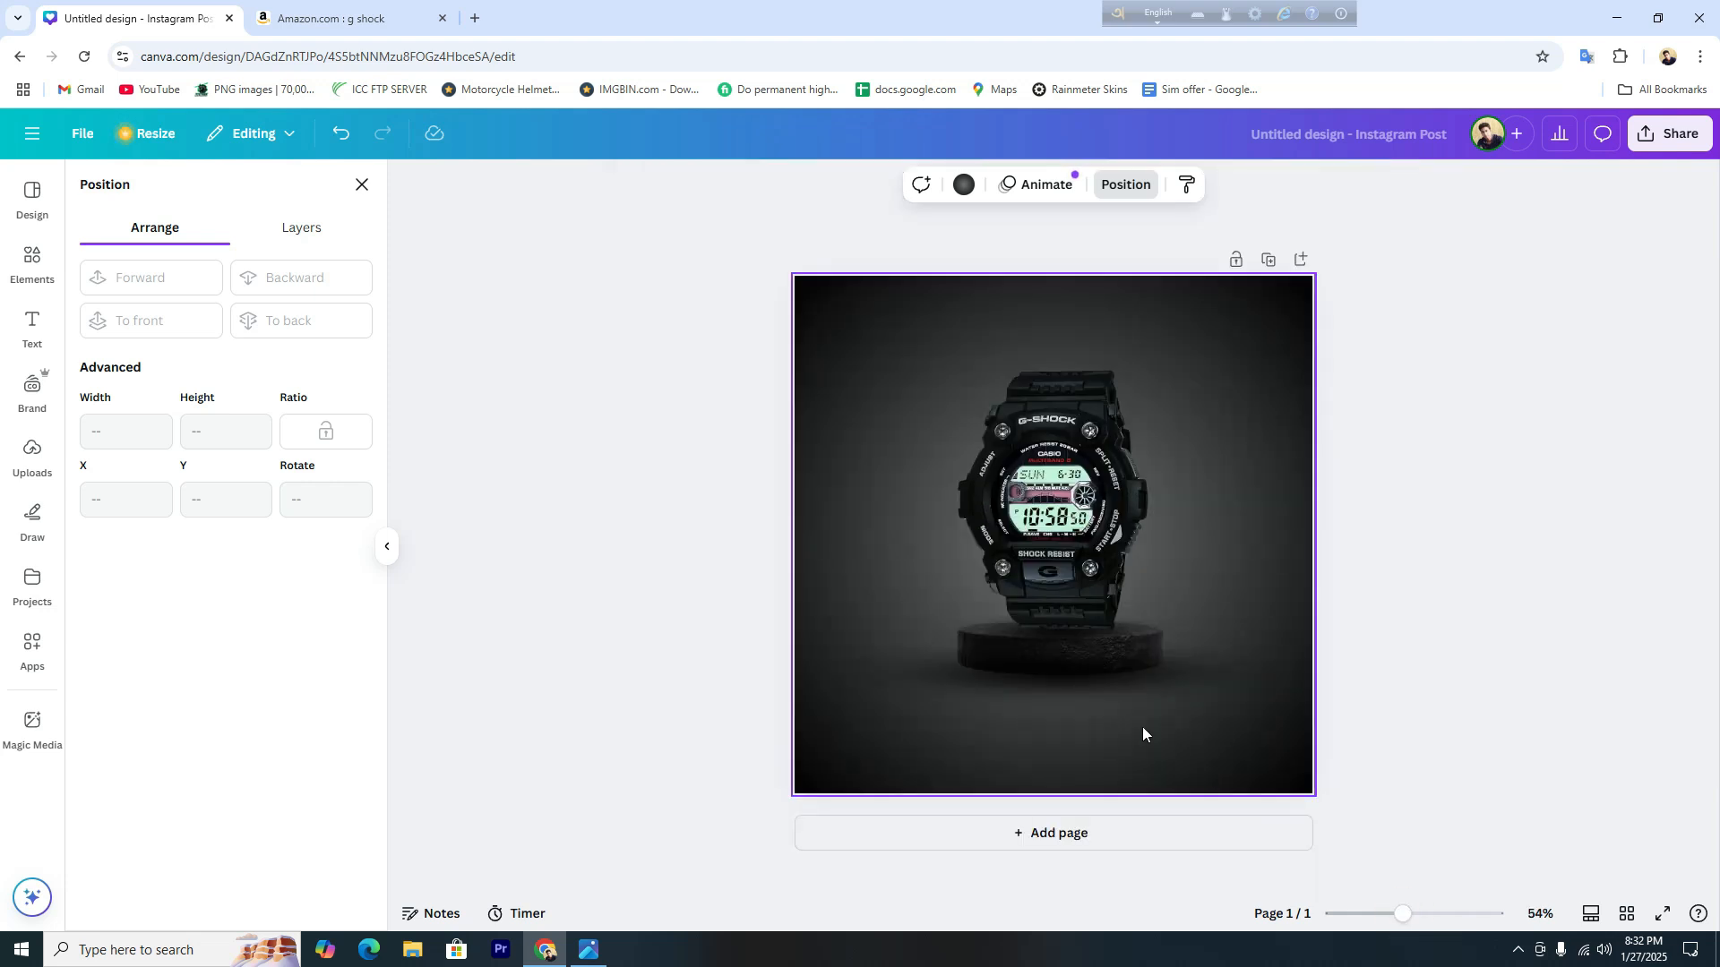
pyautogui.click(1622, 11)
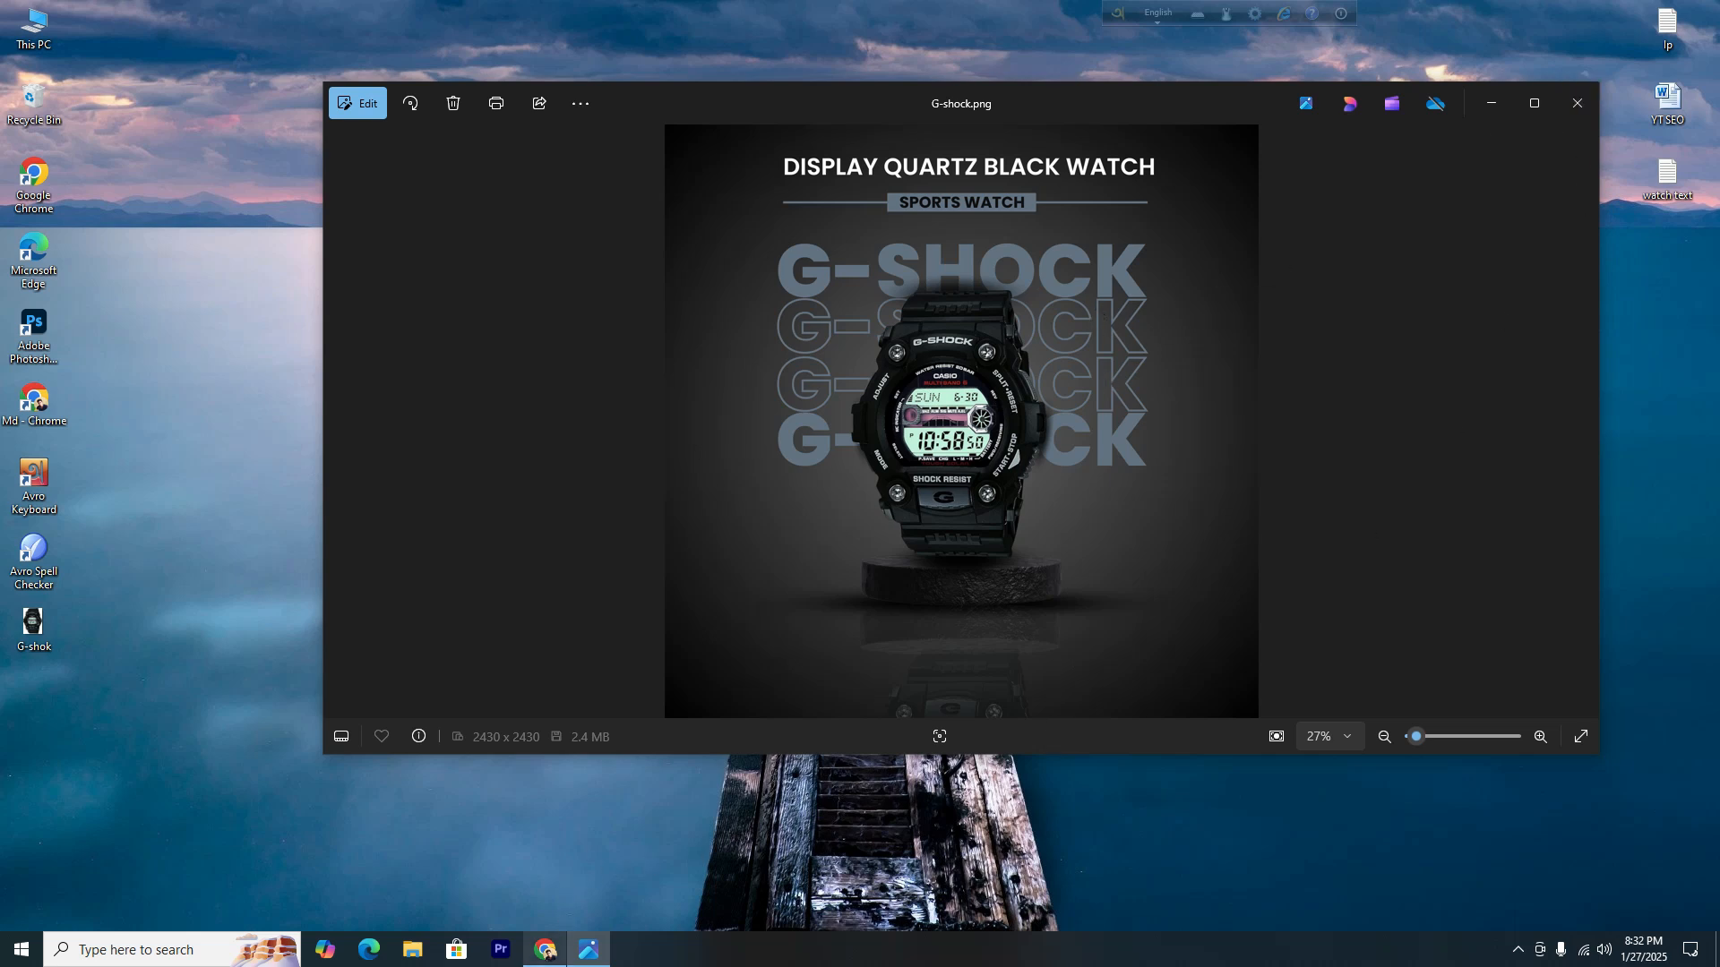
pyautogui.click(537, 951)
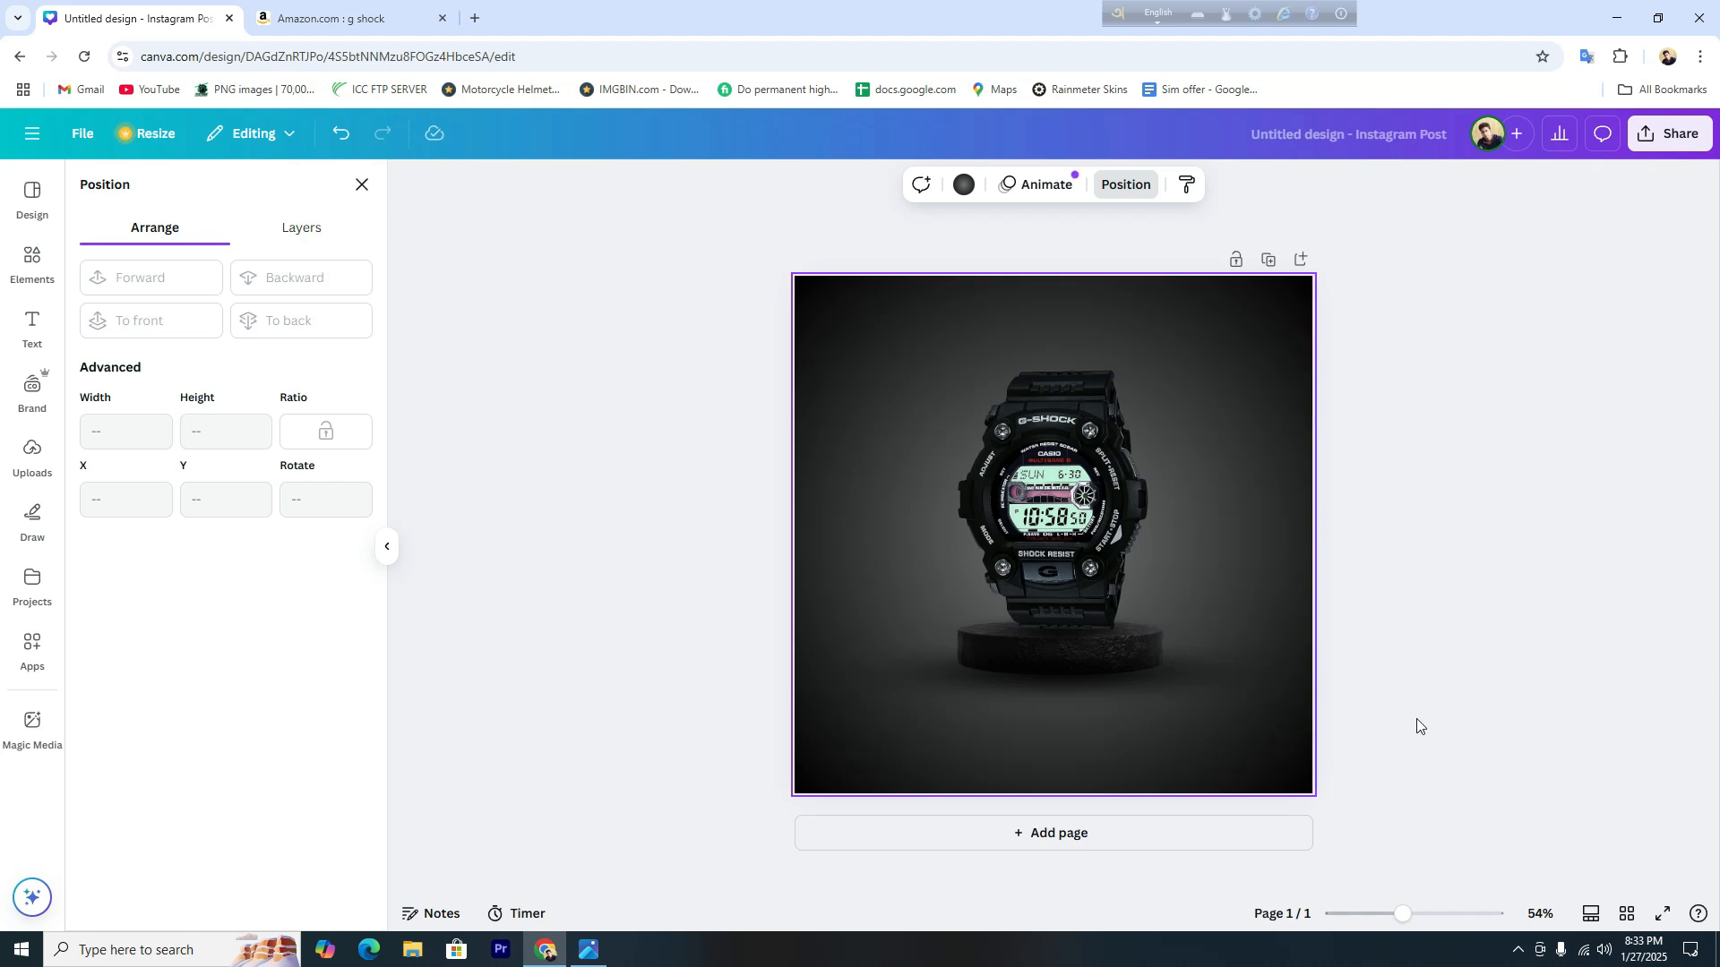
pyautogui.click(1422, 913)
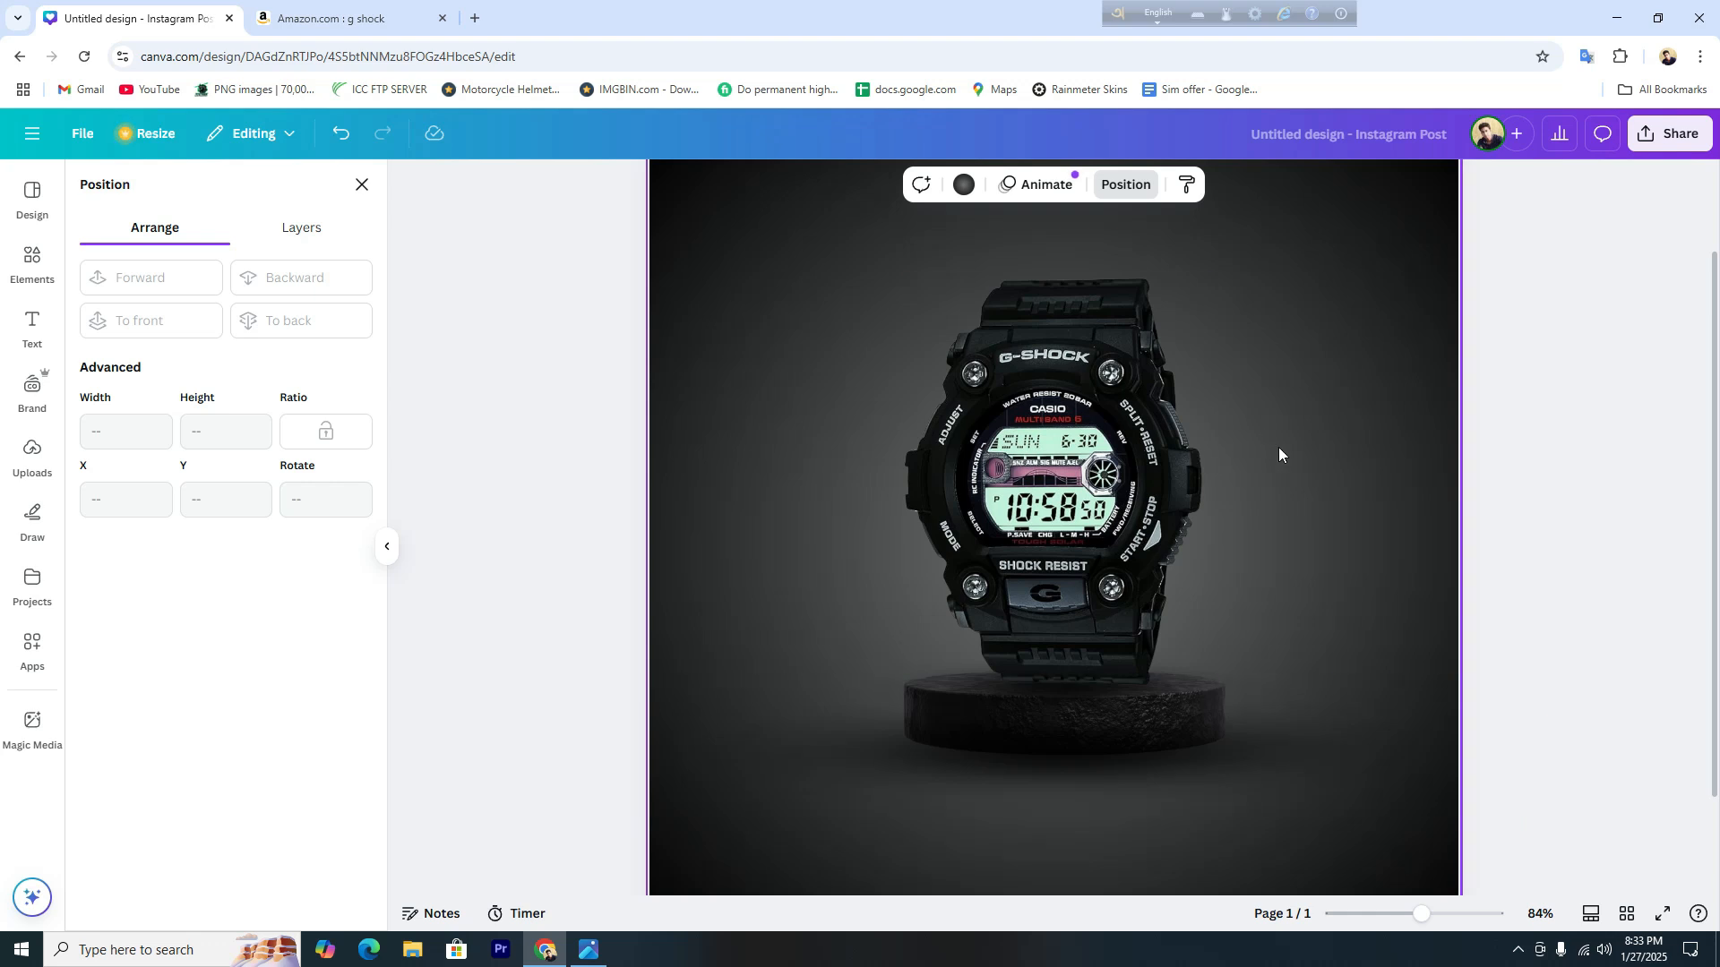
pyautogui.scroll(2, 1354, 582)
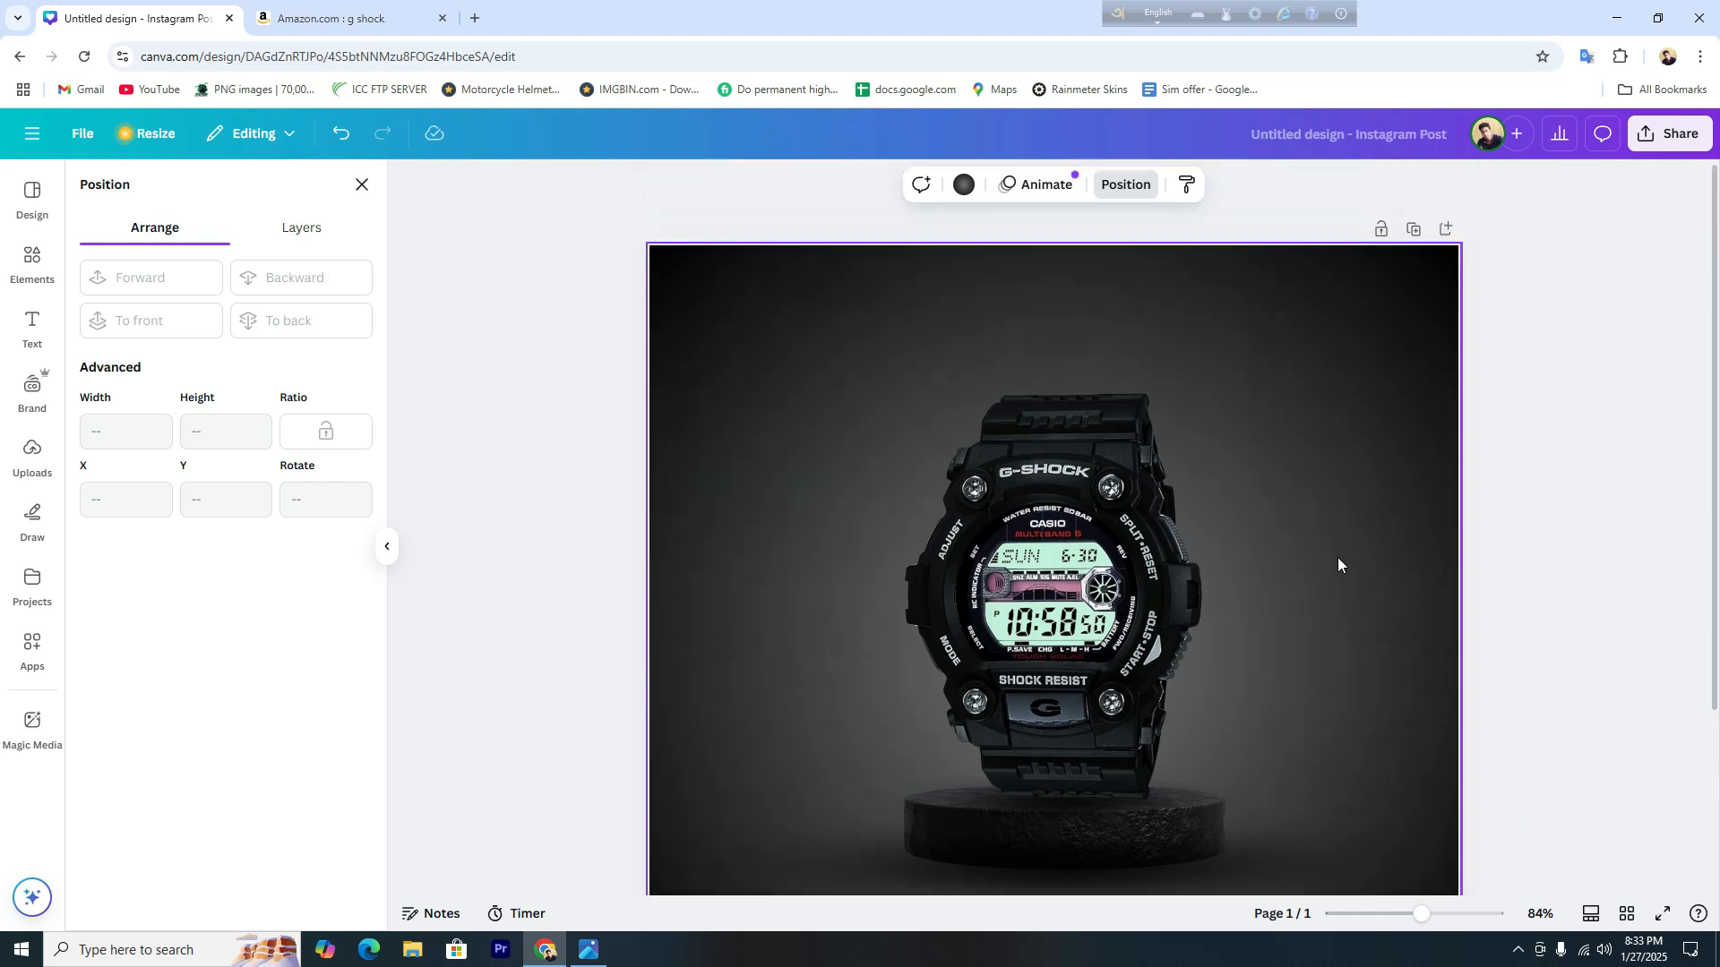
pyautogui.scroll(-2, 1338, 564)
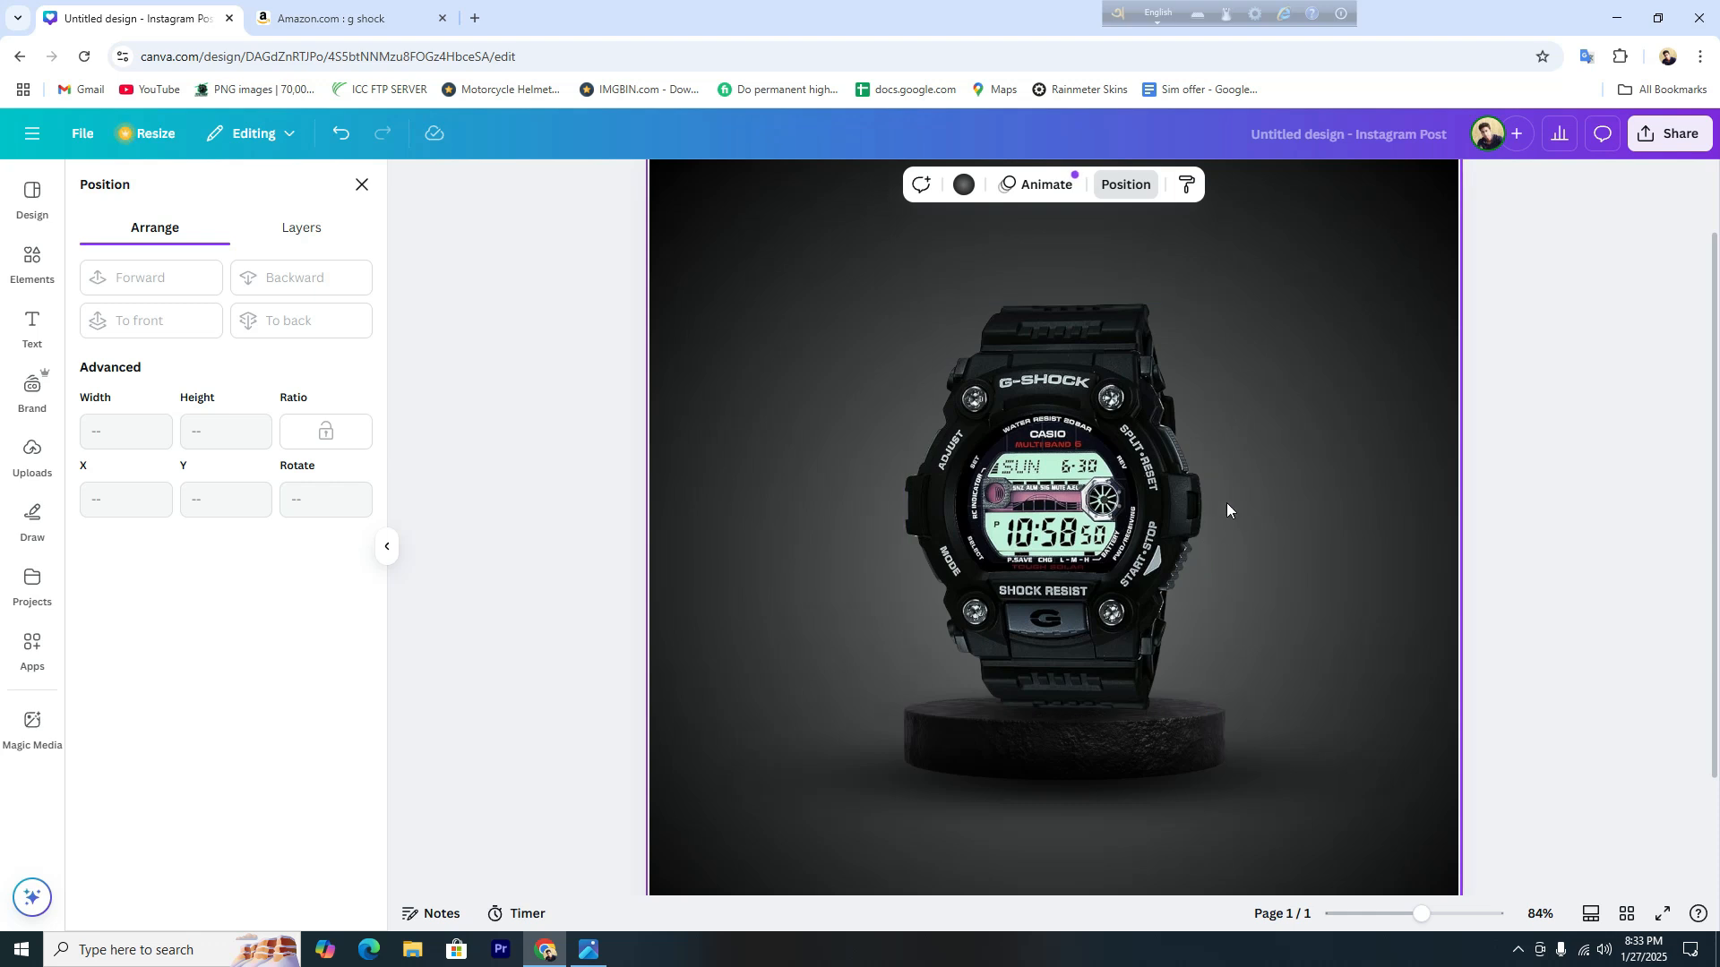
pyautogui.scroll(2, 1293, 489)
pyautogui.scroll(-2, 1292, 497)
# Switch to the Amazon g shock results and open the product page of the Casio Men's GW-7900-1CR G-Shock watch.
pyautogui.click(473, 17)
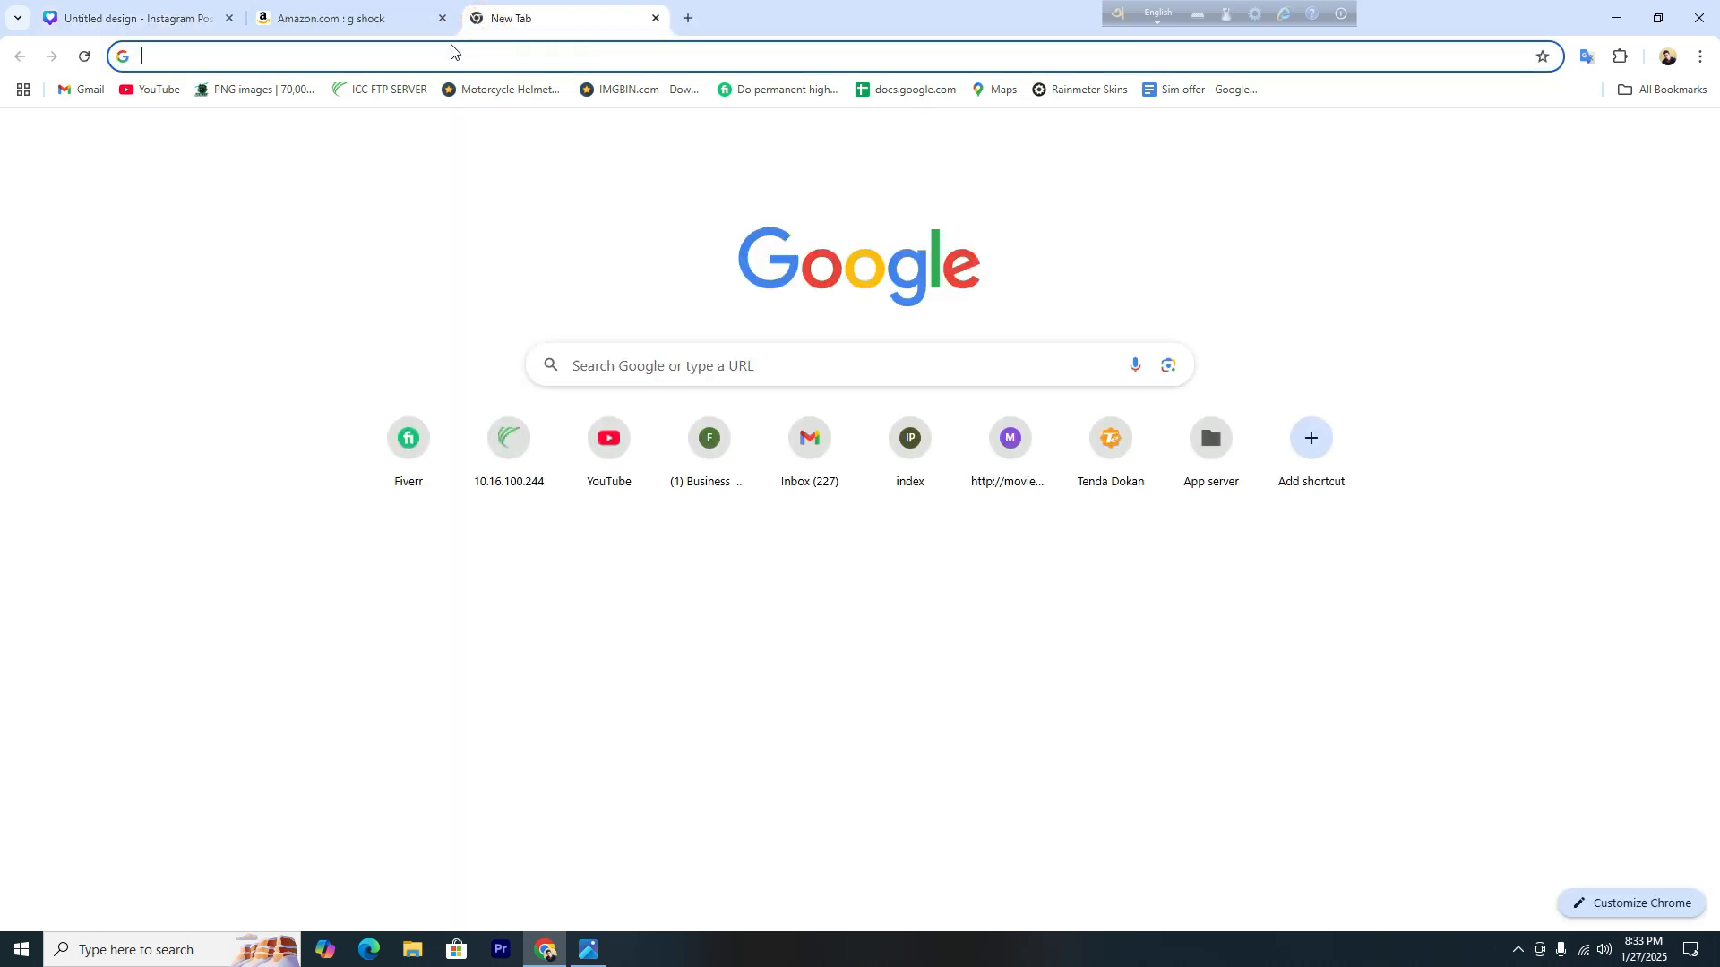
pyautogui.click(316, 9)
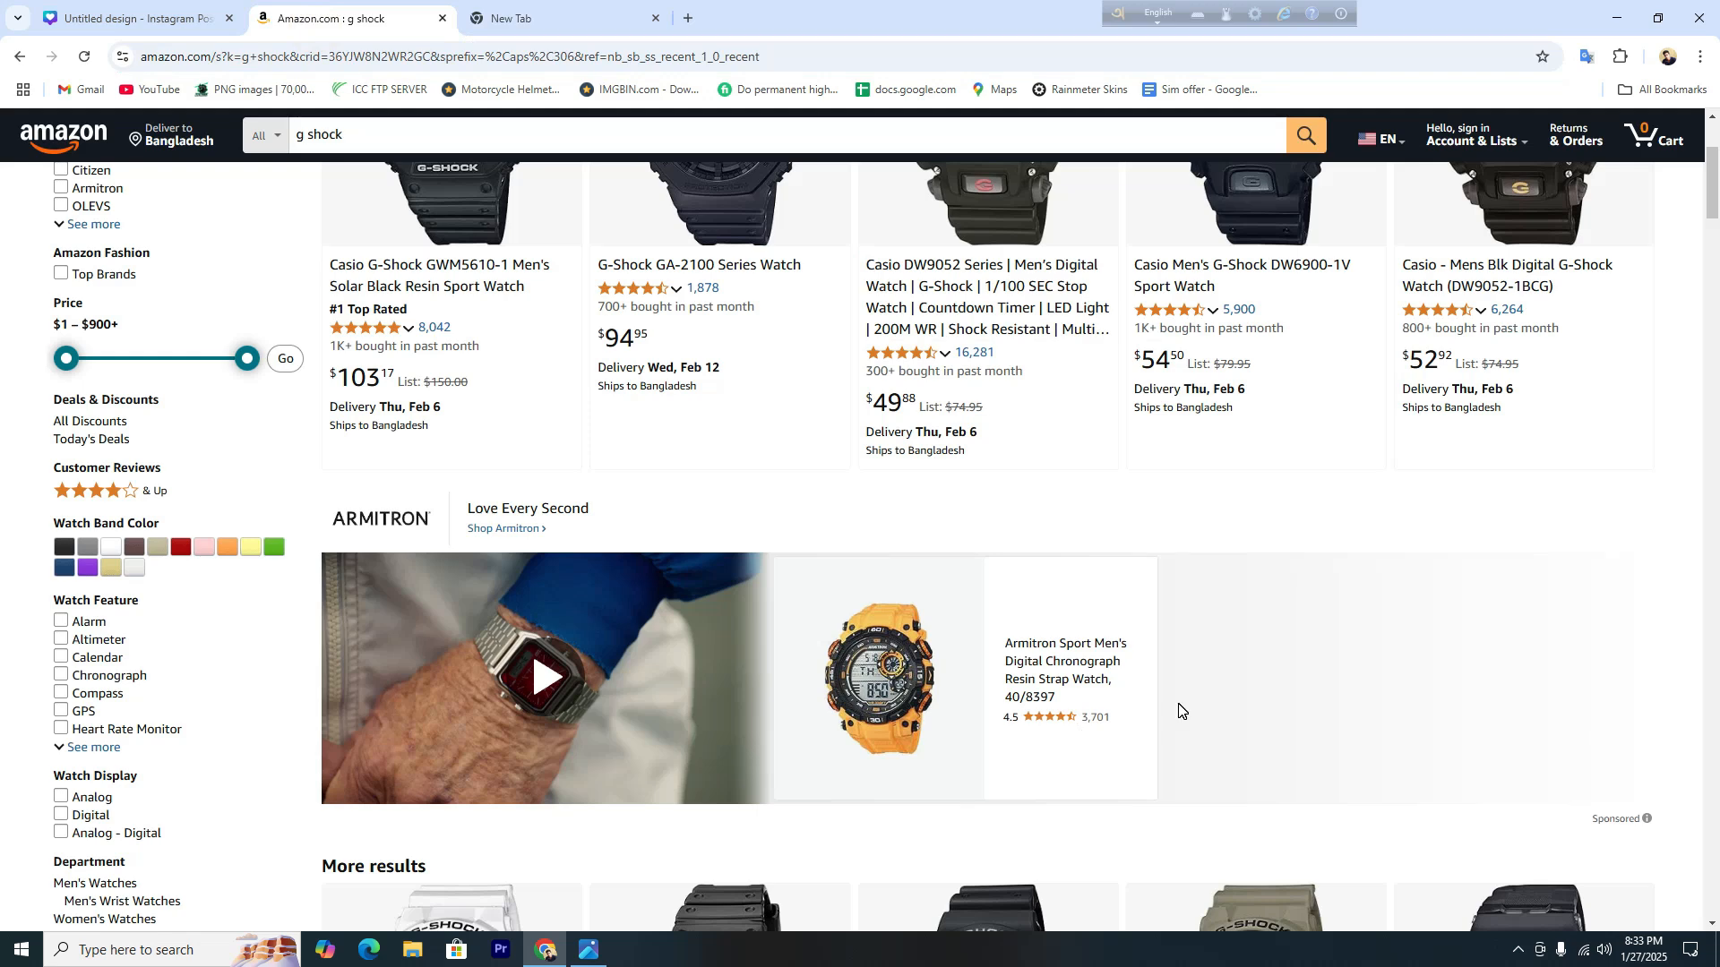
pyautogui.scroll(3, 1174, 703)
pyautogui.scroll(-10, 1176, 671)
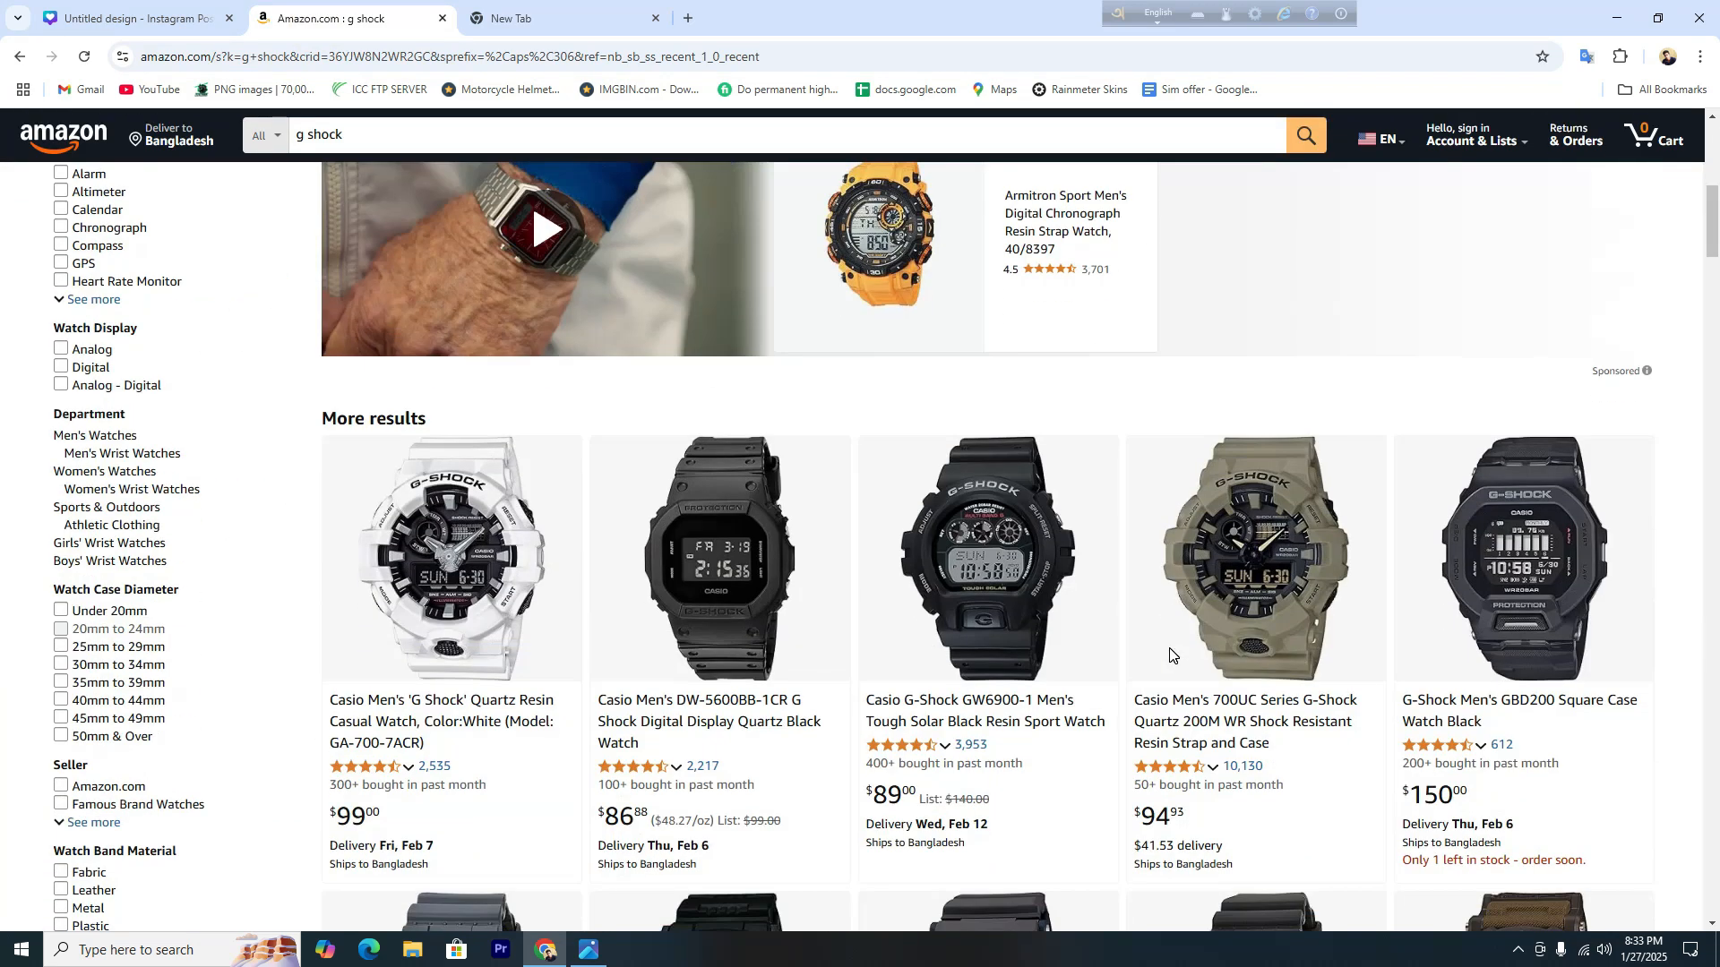
pyautogui.scroll(-2, 1169, 655)
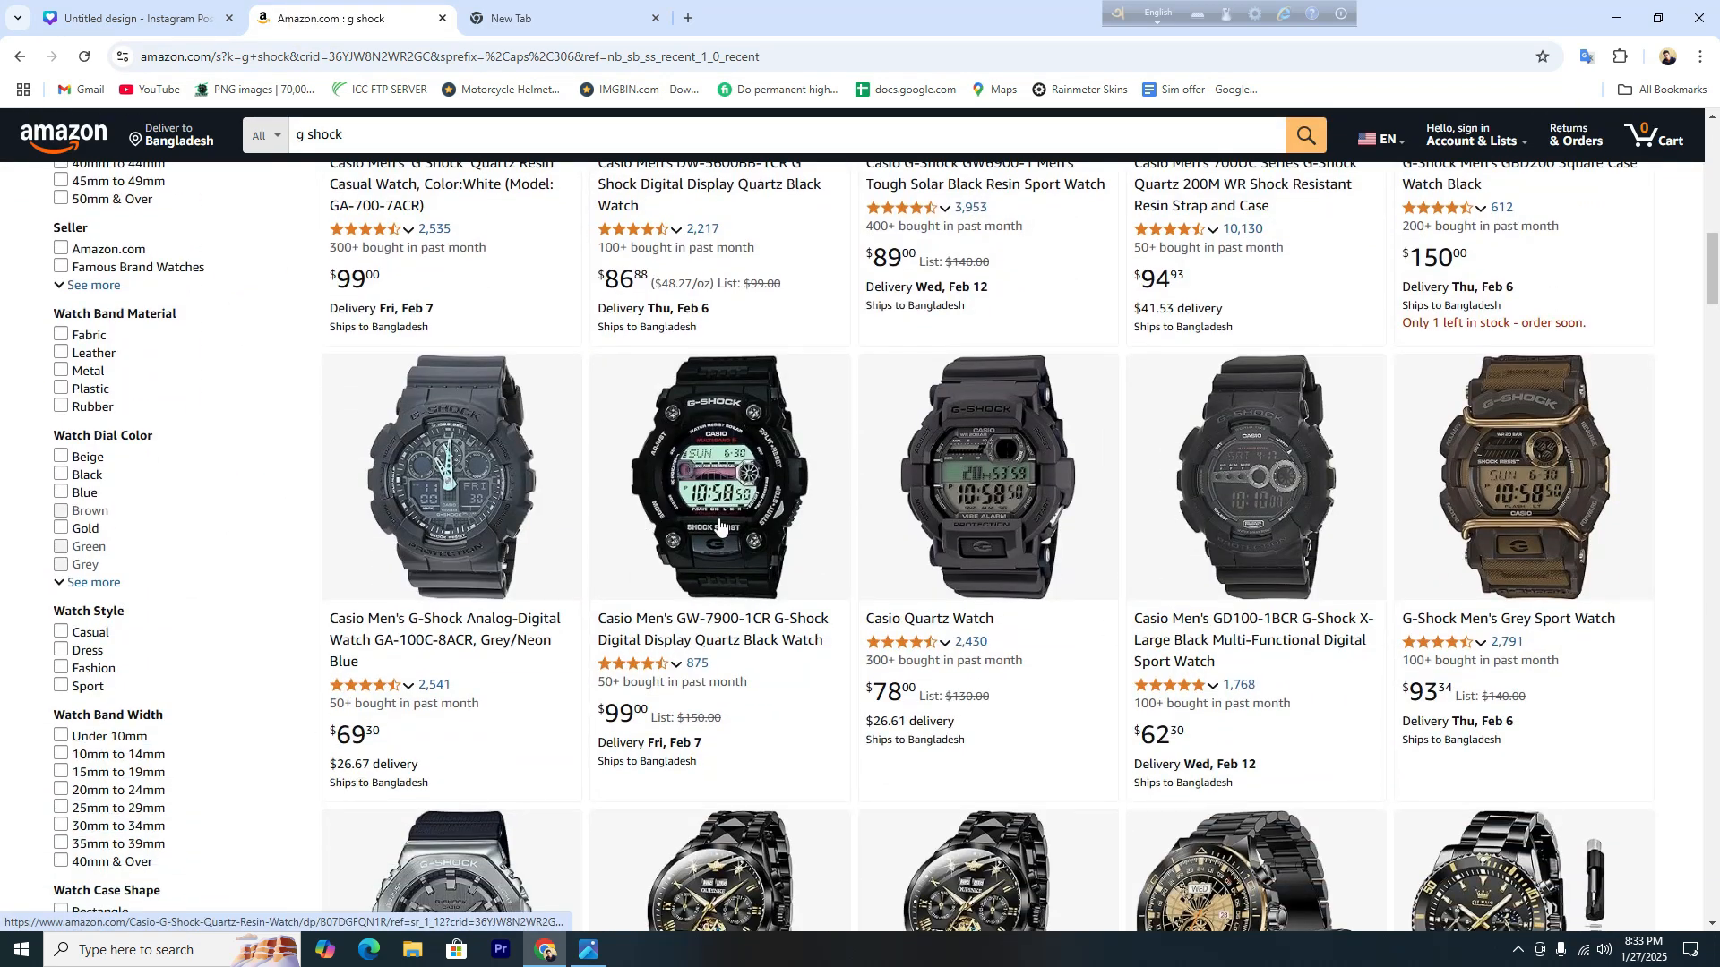
pyautogui.click(743, 481)
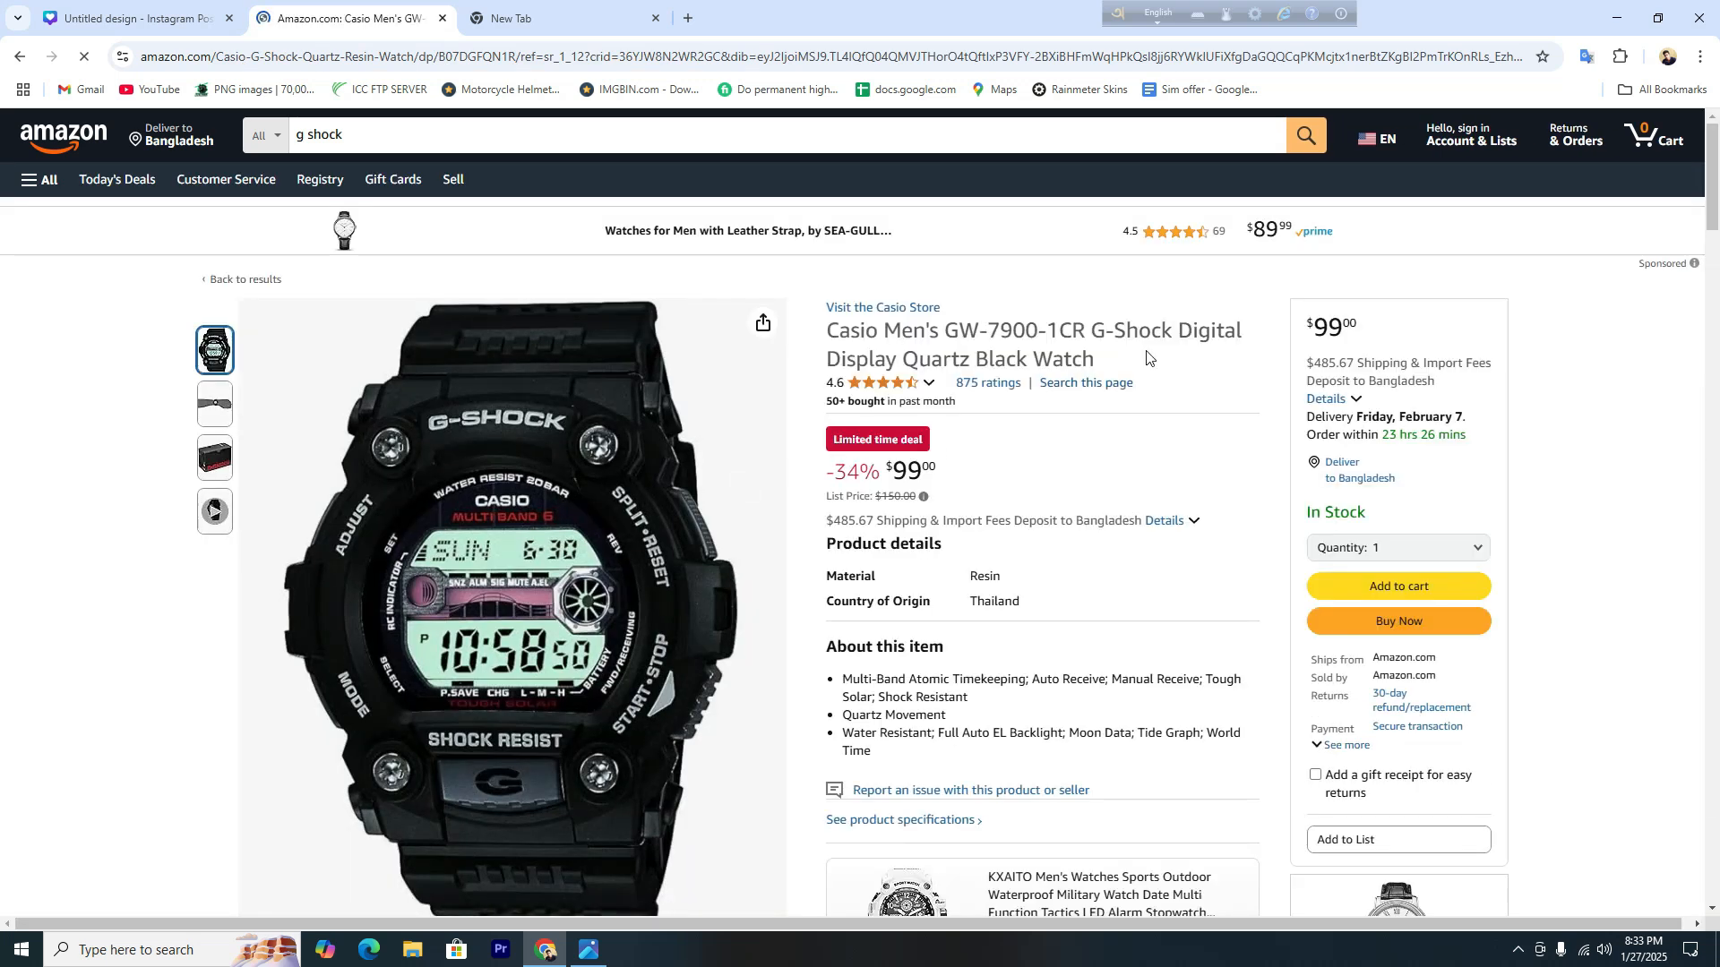
pyautogui.scroll(-1, 1030, 403)
pyautogui.scroll(1, 1030, 404)
pyautogui.click(587, 13)
pyautogui.click(606, 51)
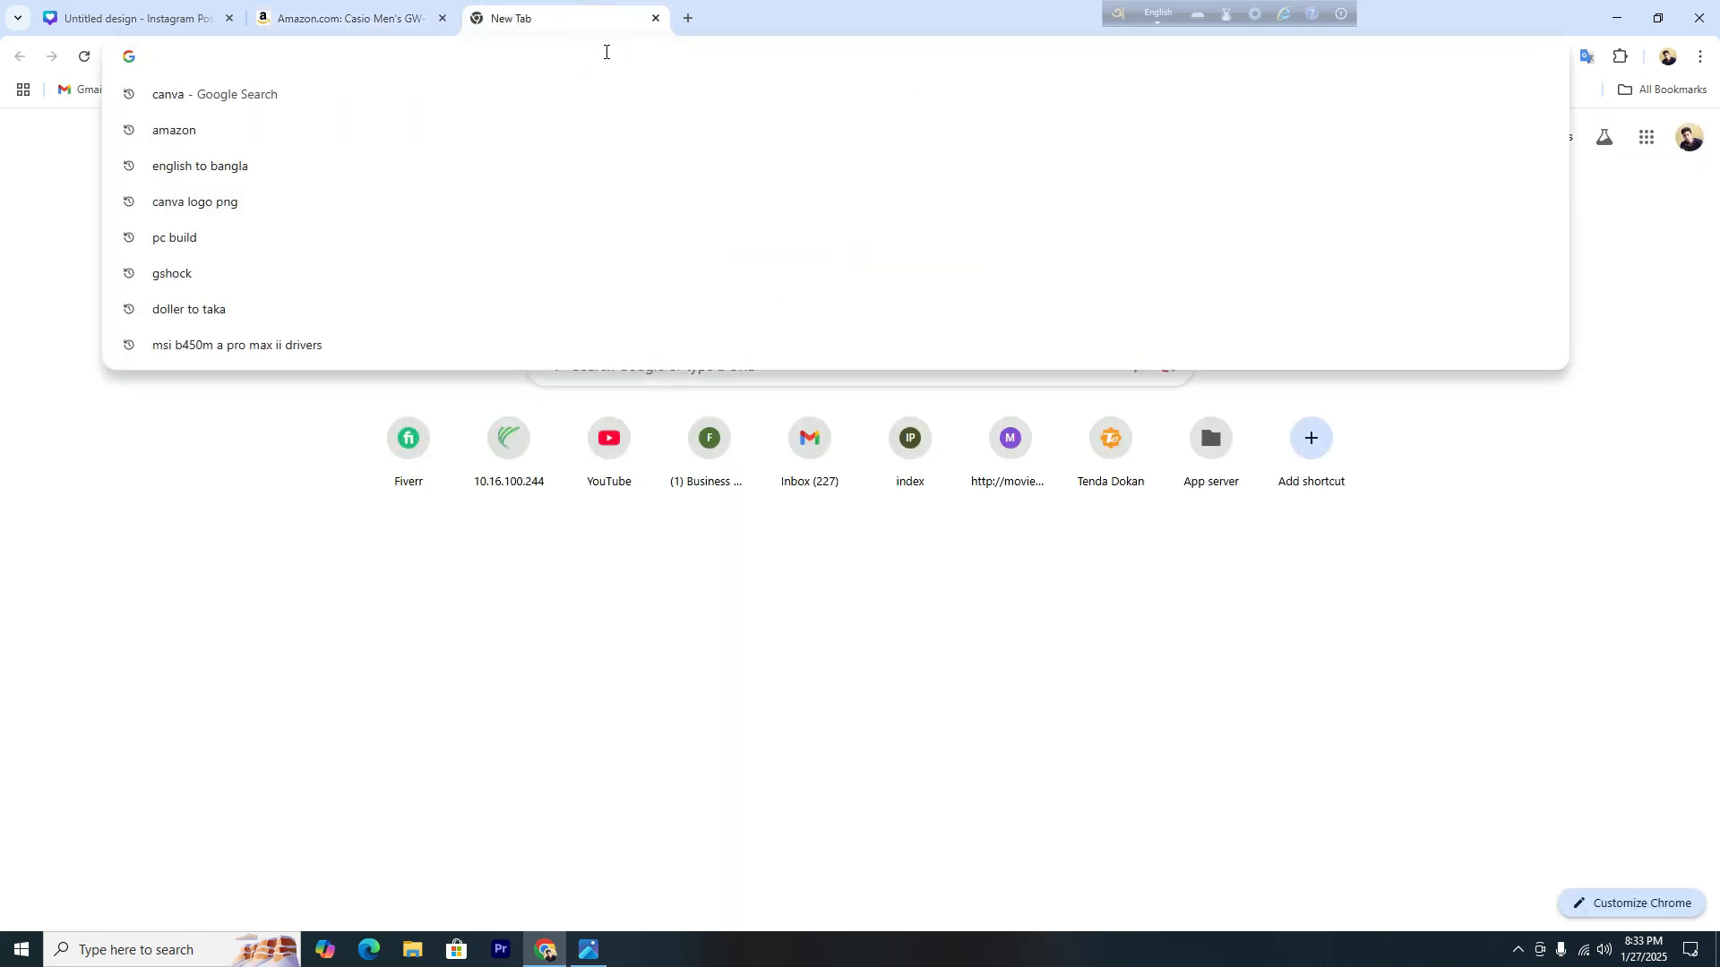
pyautogui.write('g-shock')
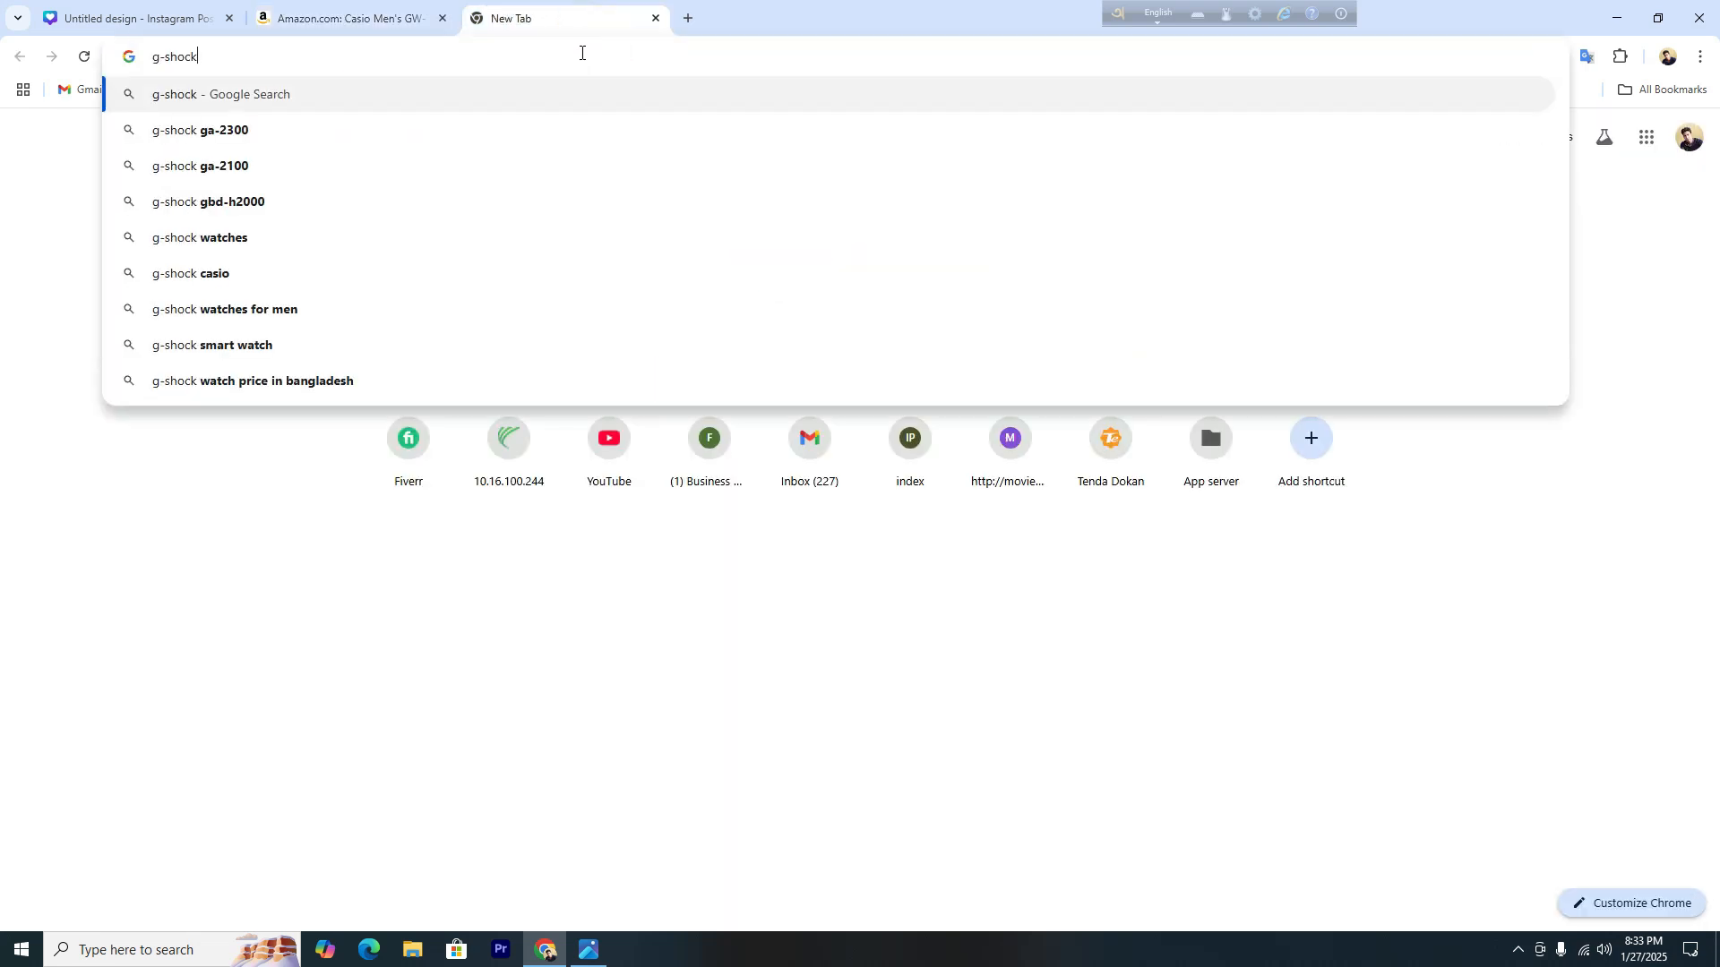
pyautogui.moveTo(209, 59); pyautogui.dragTo(139, 68)
pyautogui.press('Escape')
# Return to the Canva design and add a heading reading "g-shock", converted to uppercase.
pyautogui.hotkey('ctrl', 'Tab')
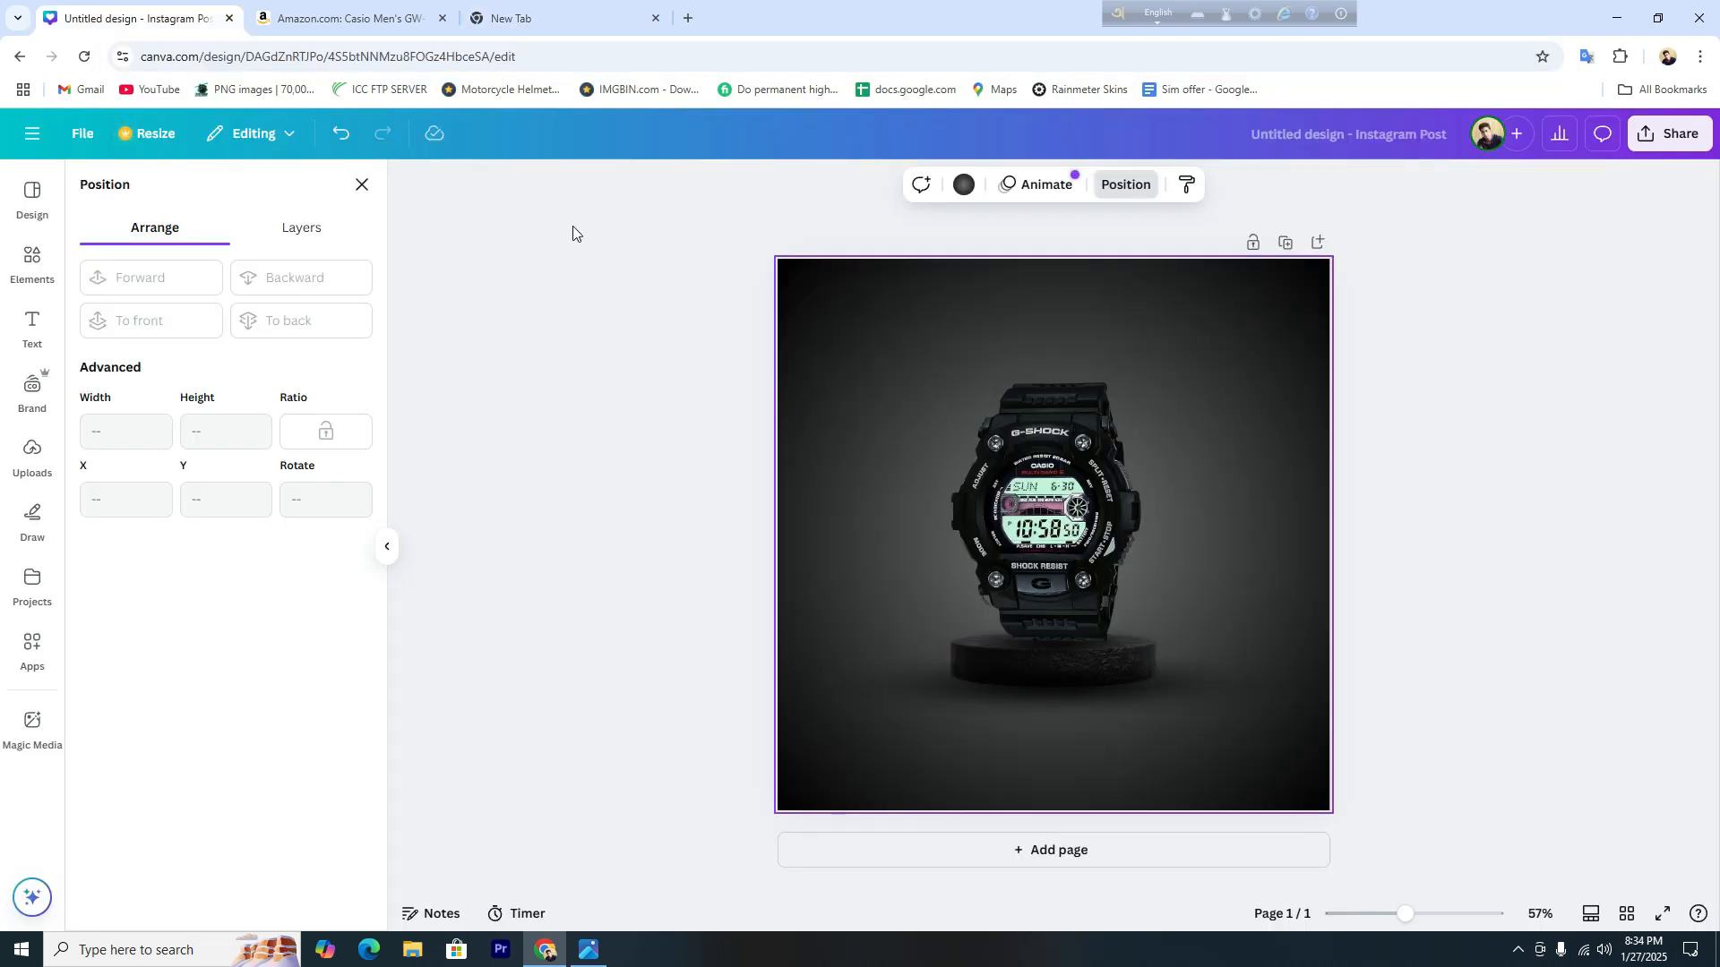
pyautogui.click(31, 264)
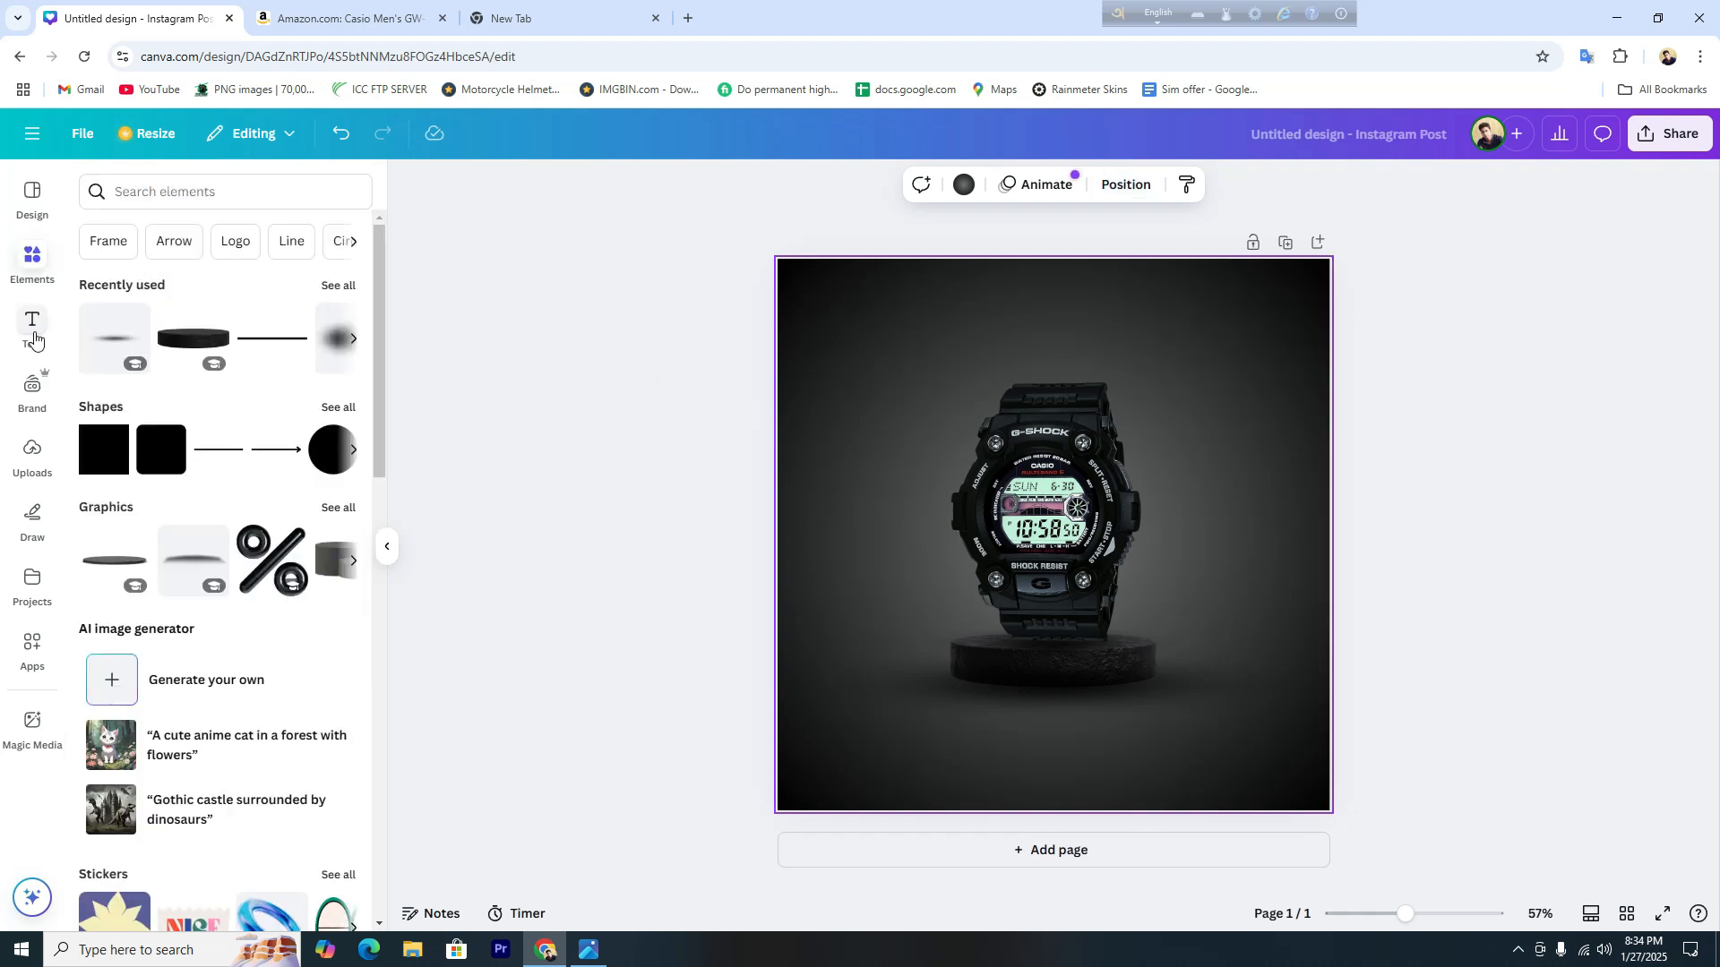
pyautogui.click(1034, 519)
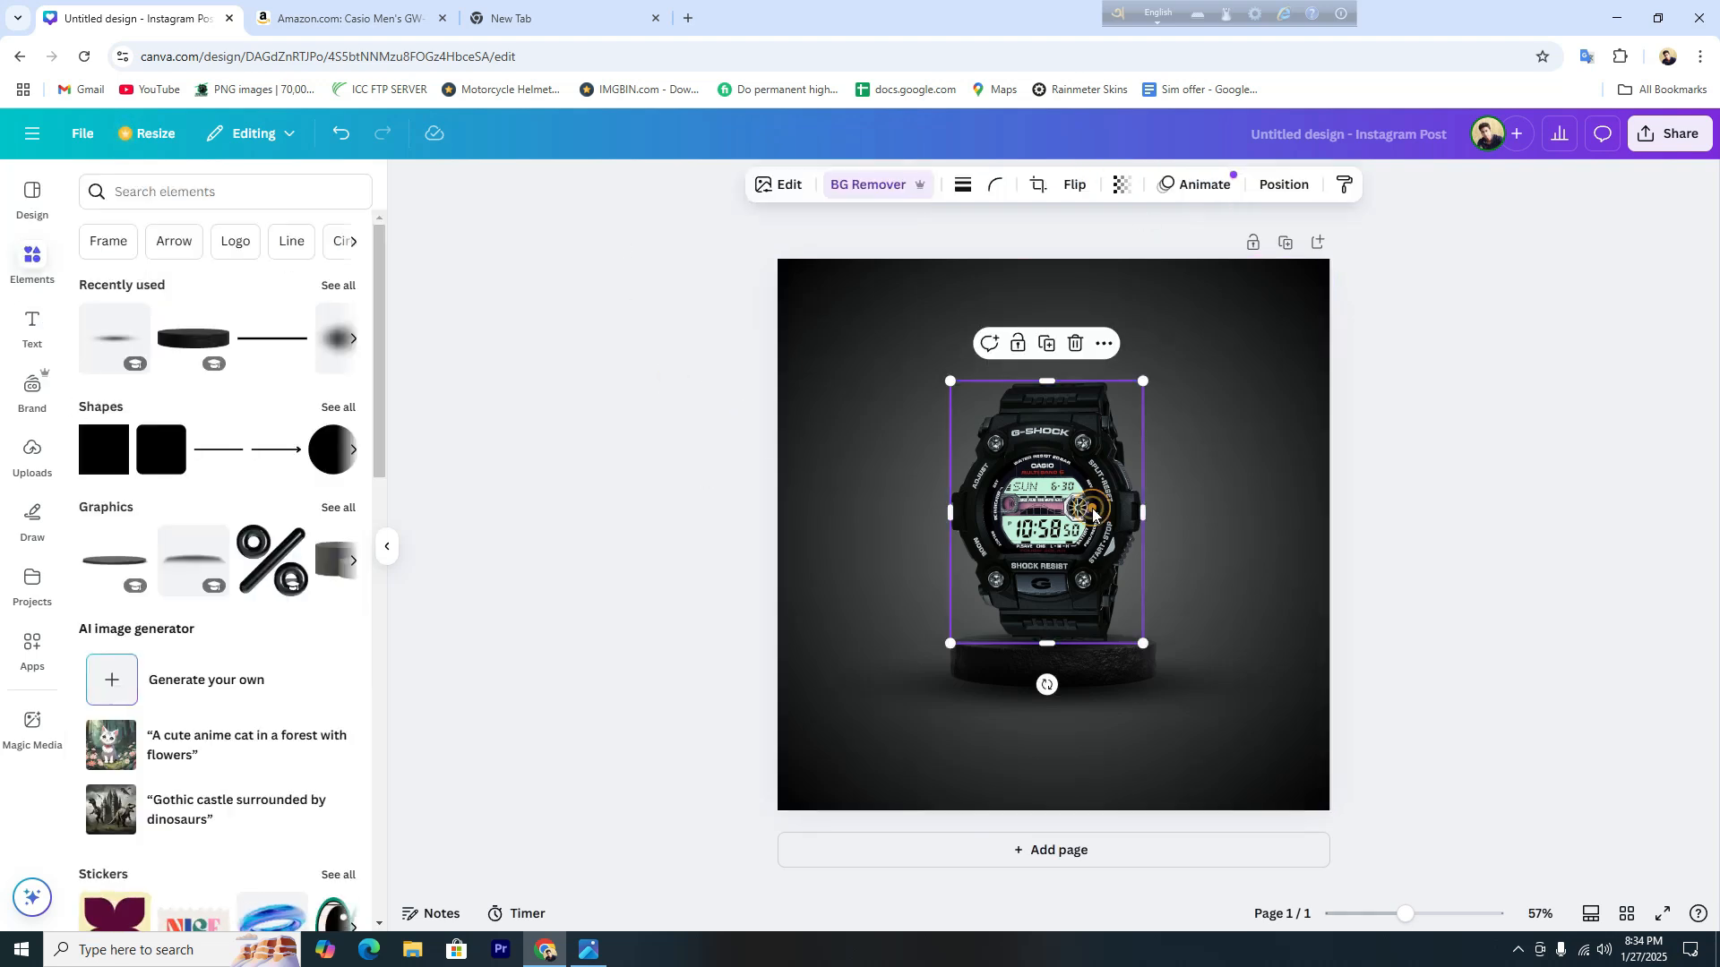
pyautogui.click(875, 432)
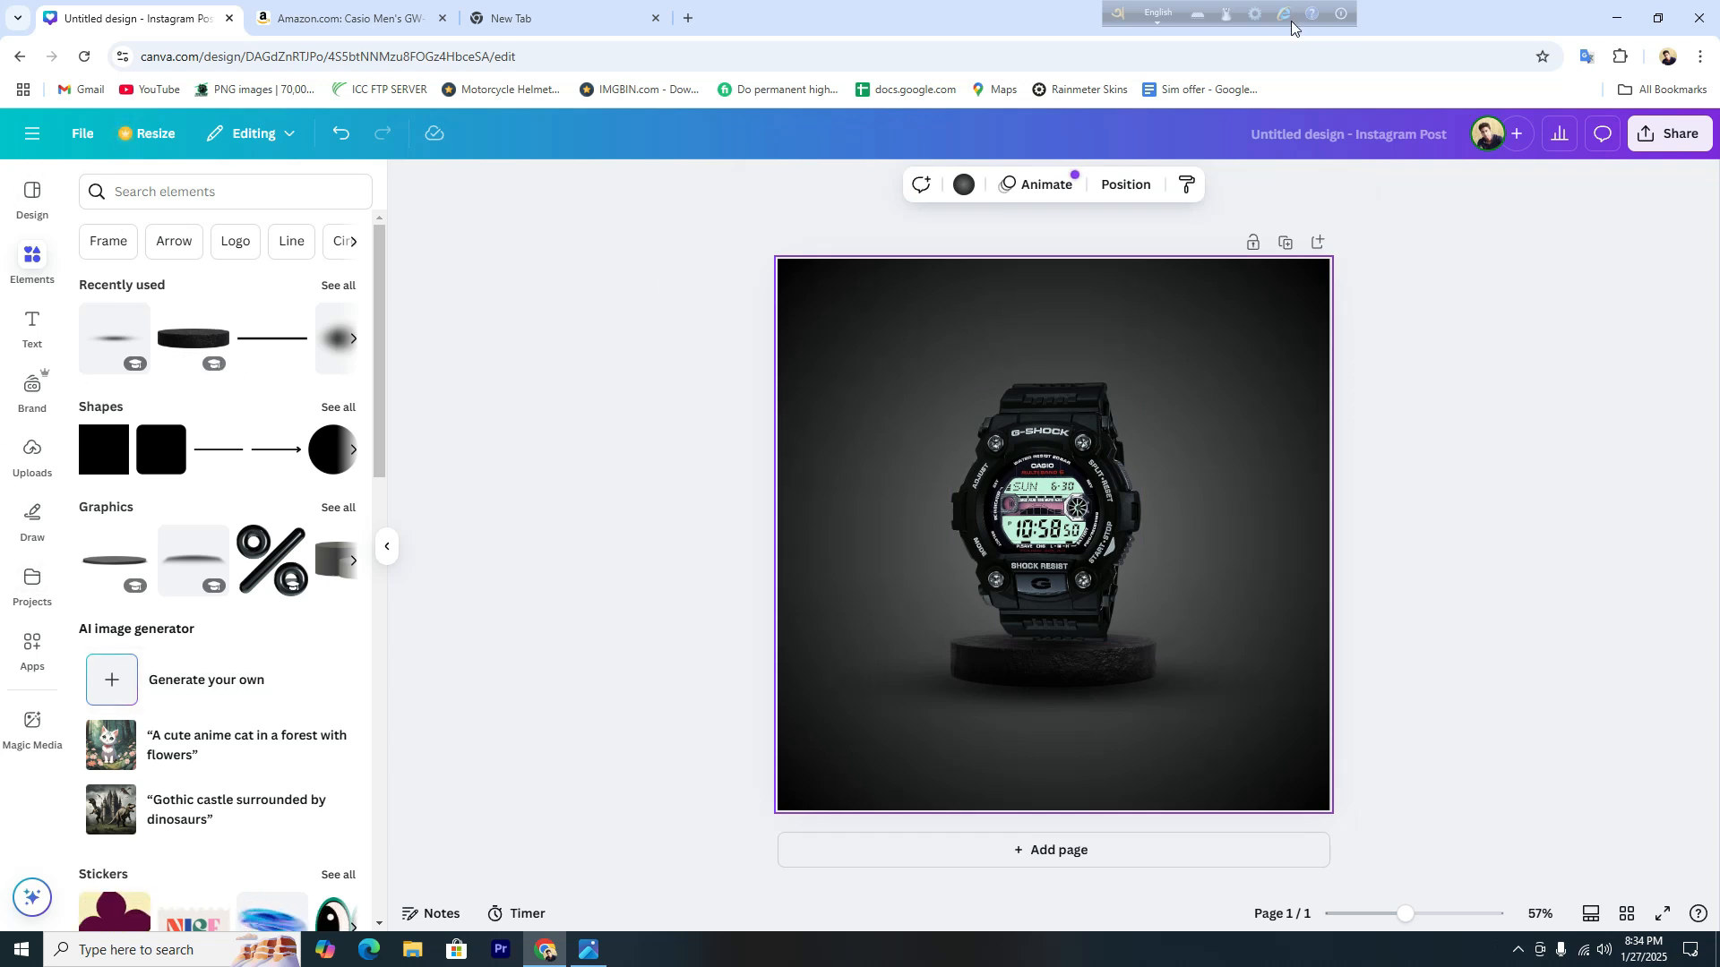
pyautogui.click(534, 378)
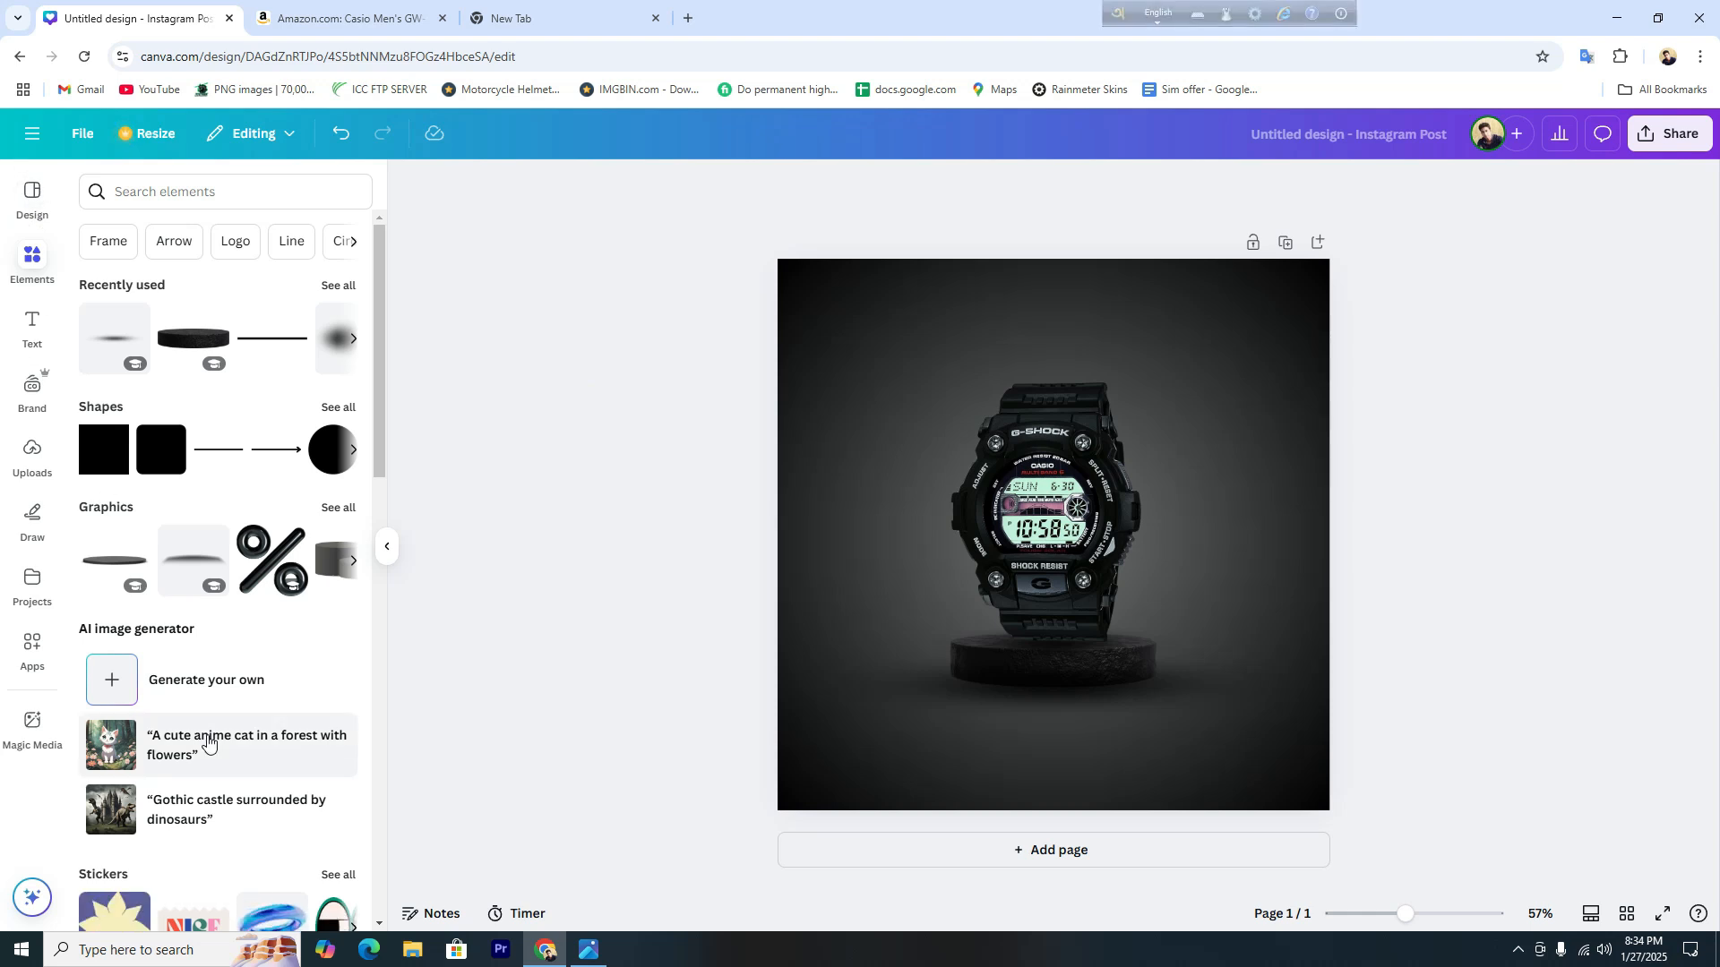
pyautogui.click(34, 328)
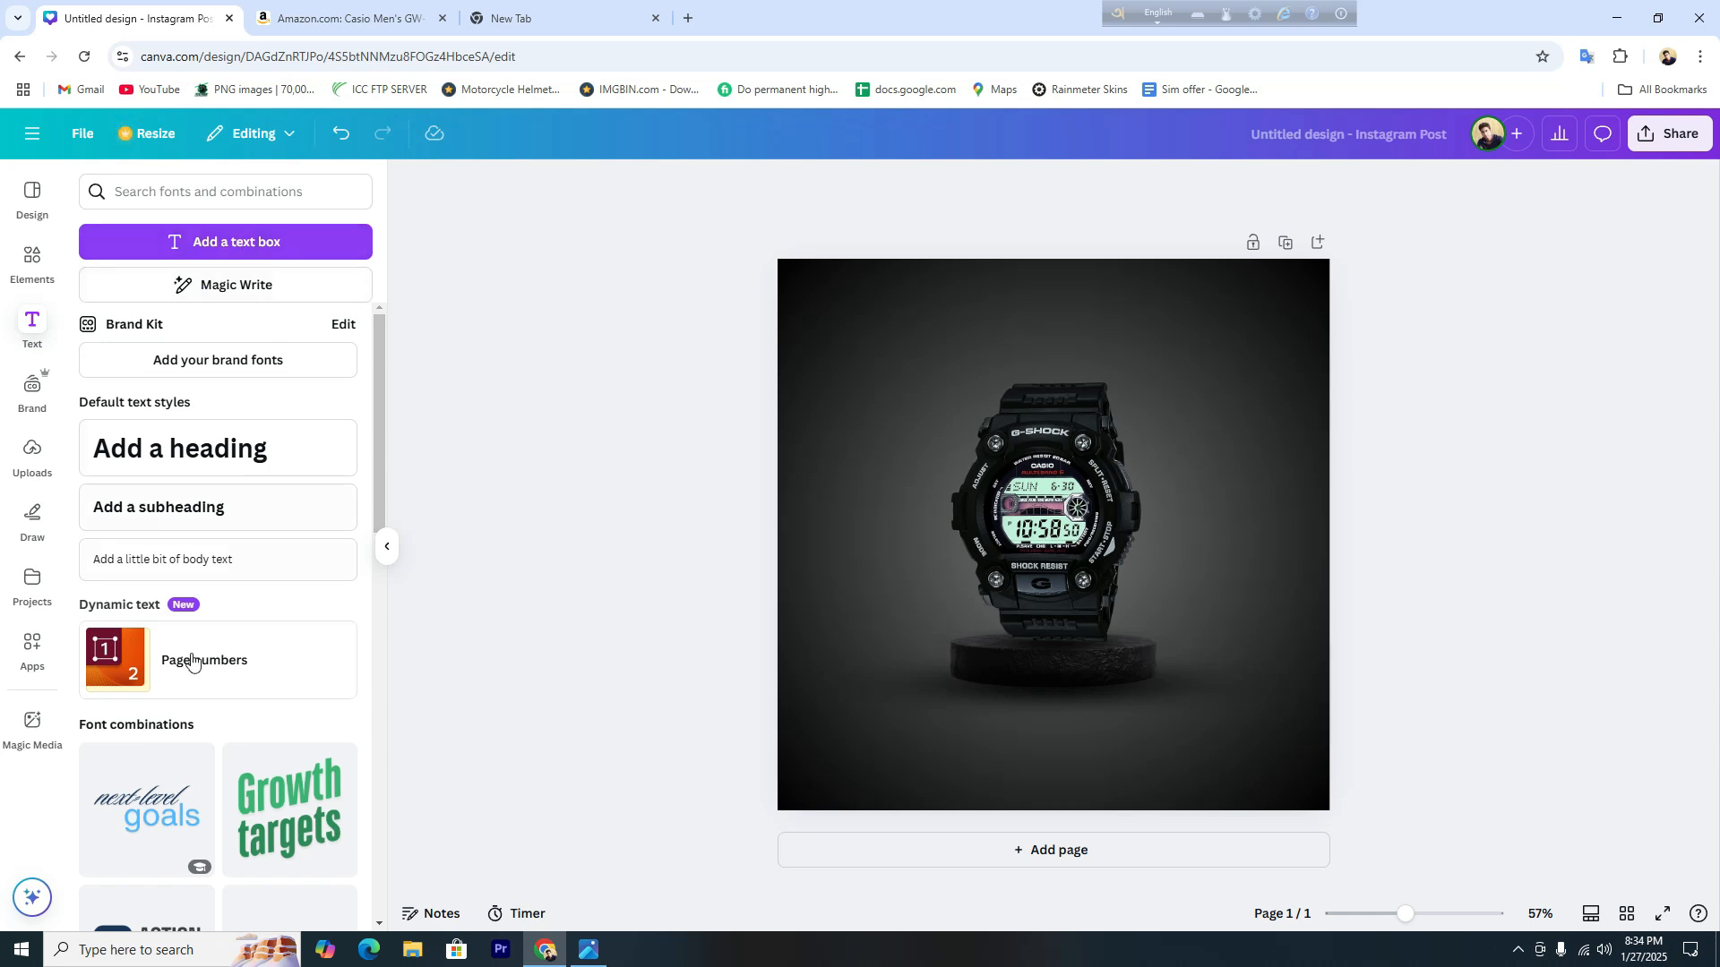
pyautogui.click(220, 471)
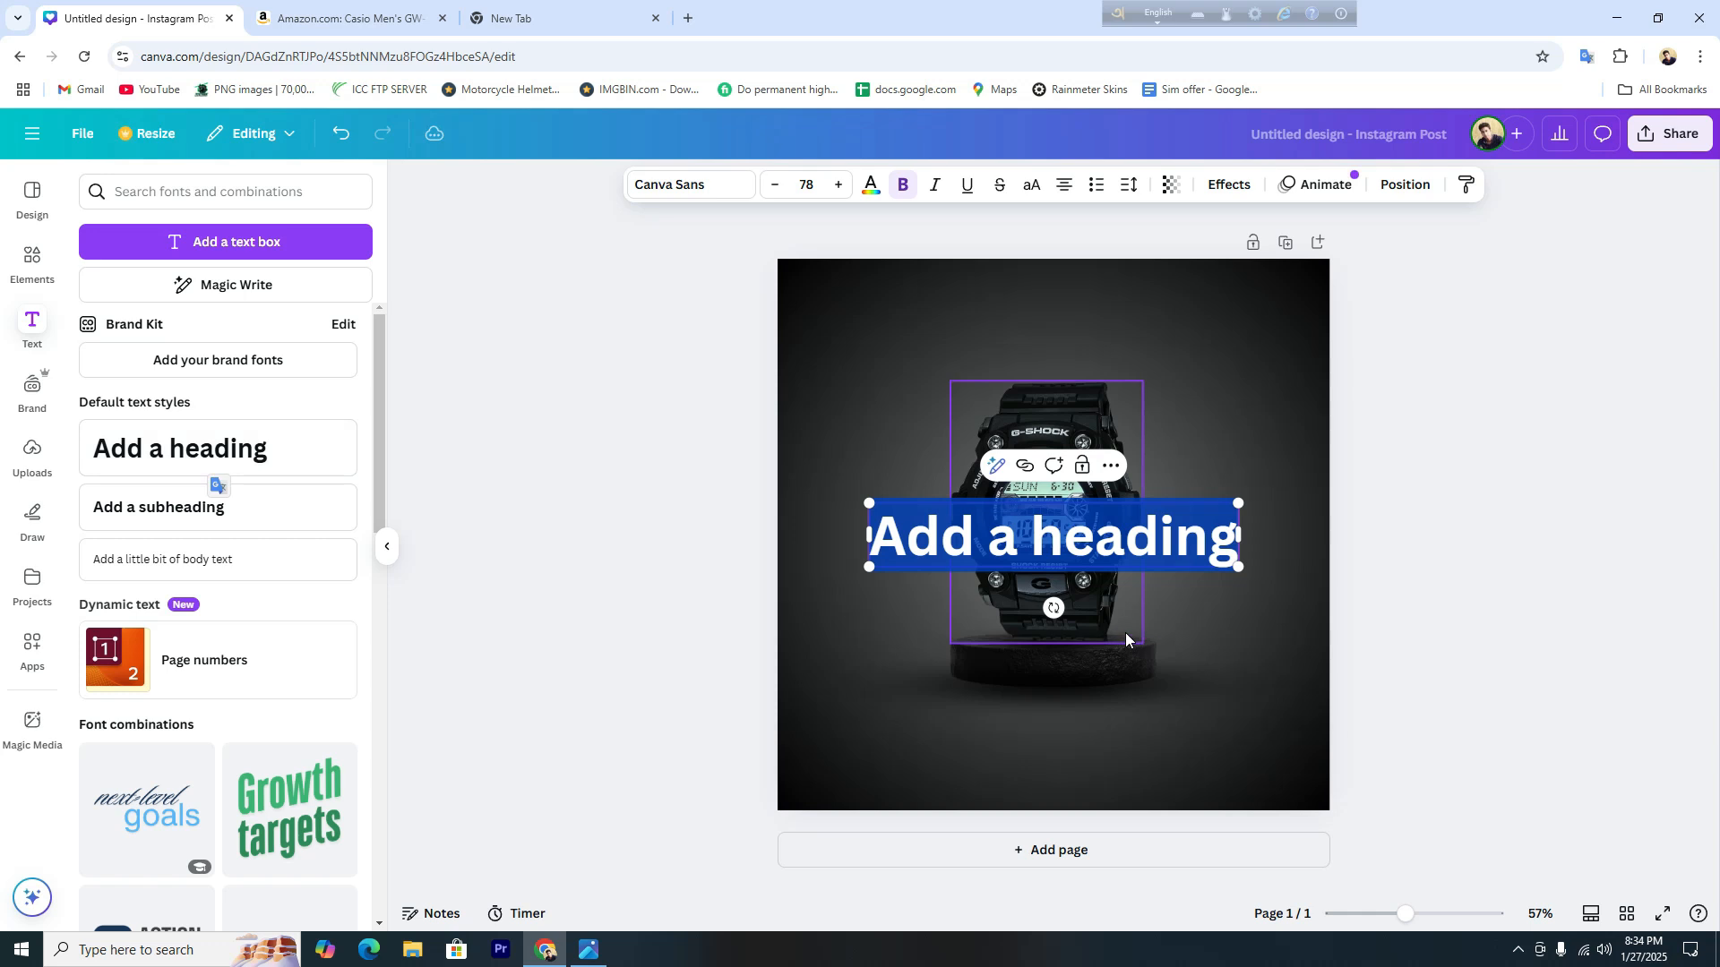
pyautogui.write('g-shock')
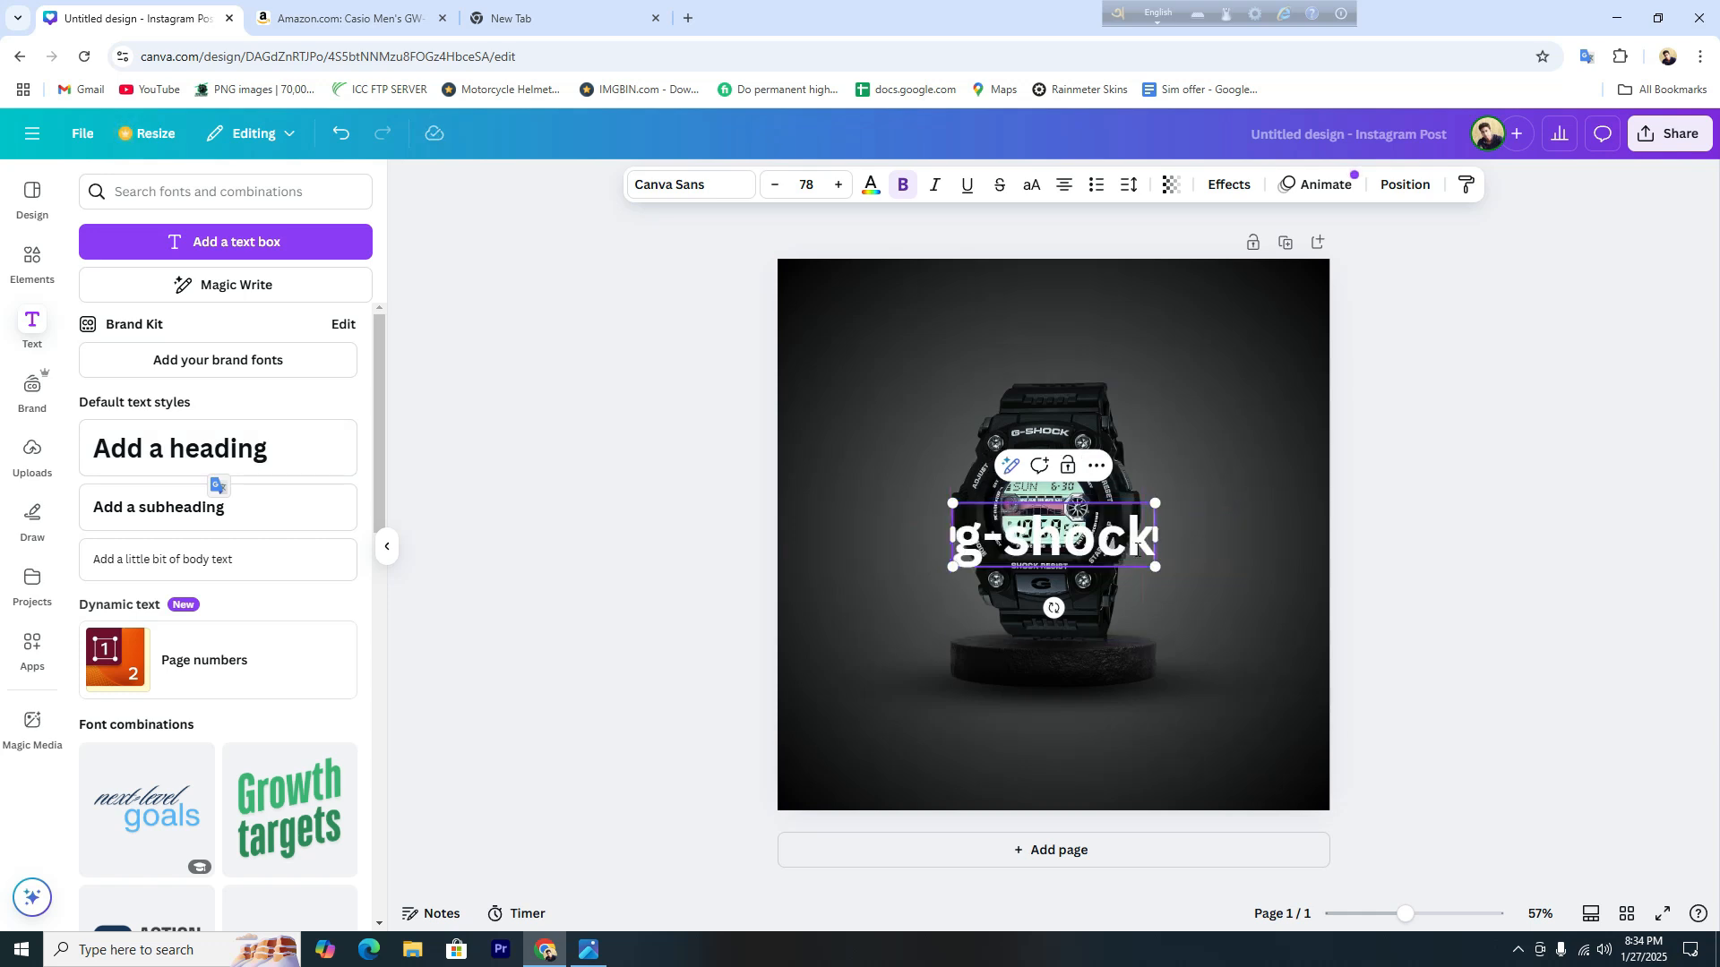
pyautogui.click(1032, 188)
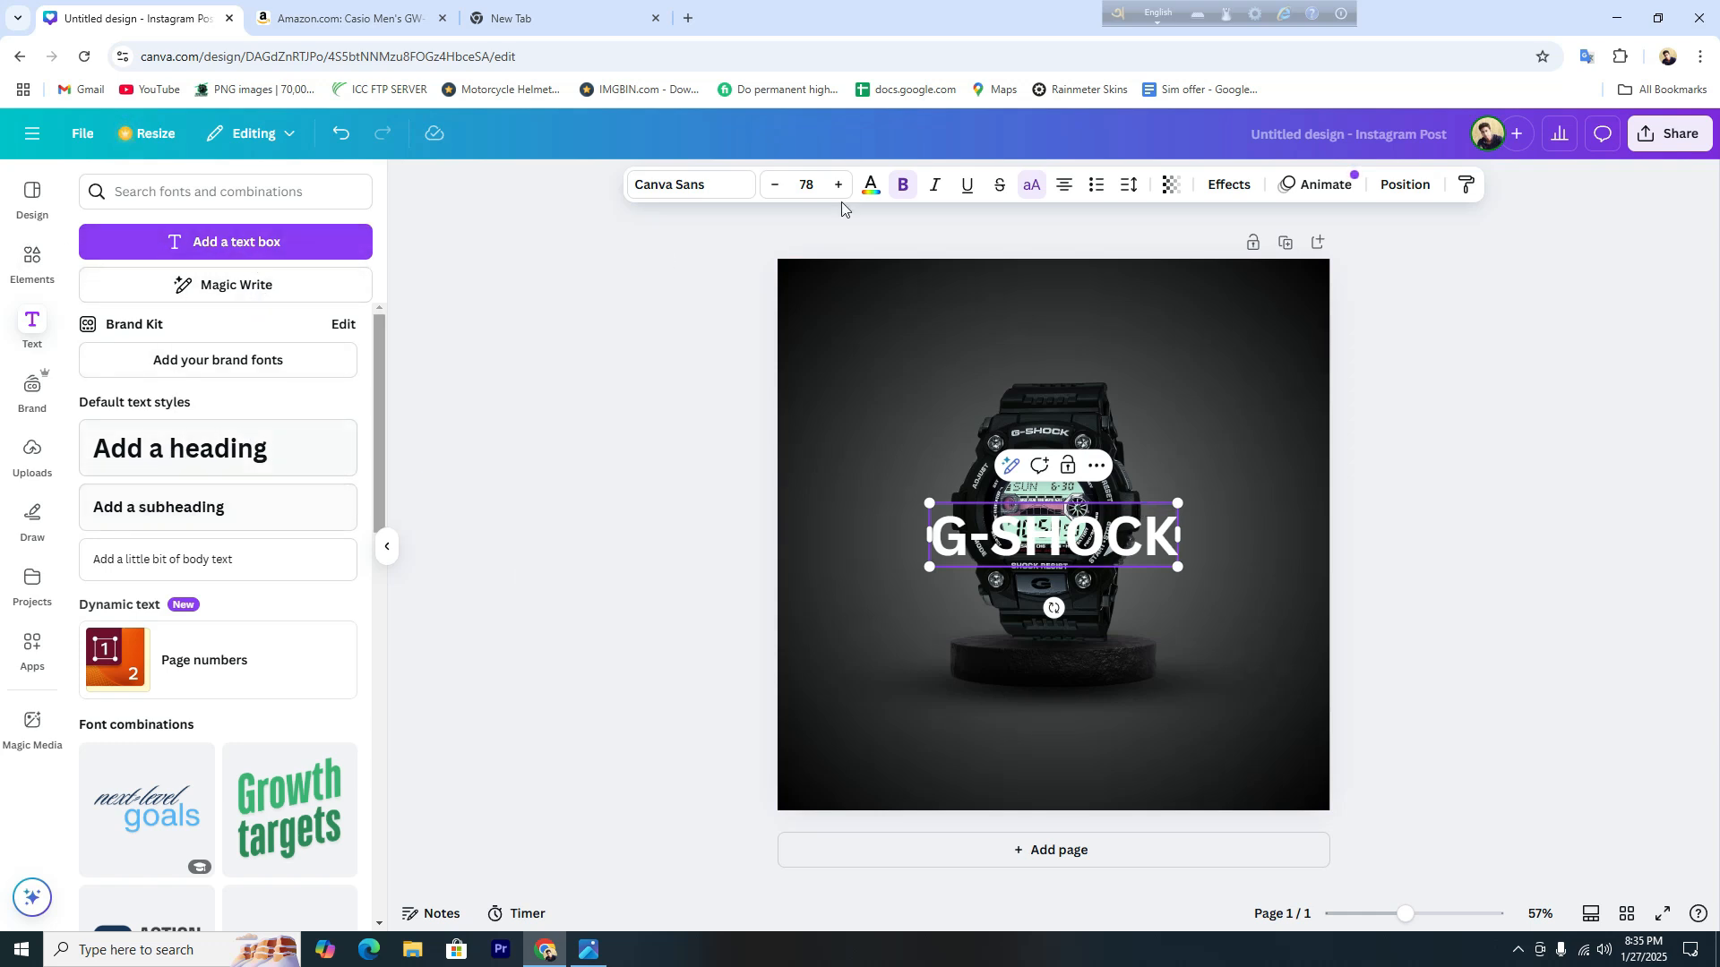
# Set the G-SHOCK heading's font to Poppins ExtraBold.
pyautogui.click(690, 184)
pyautogui.write('po')
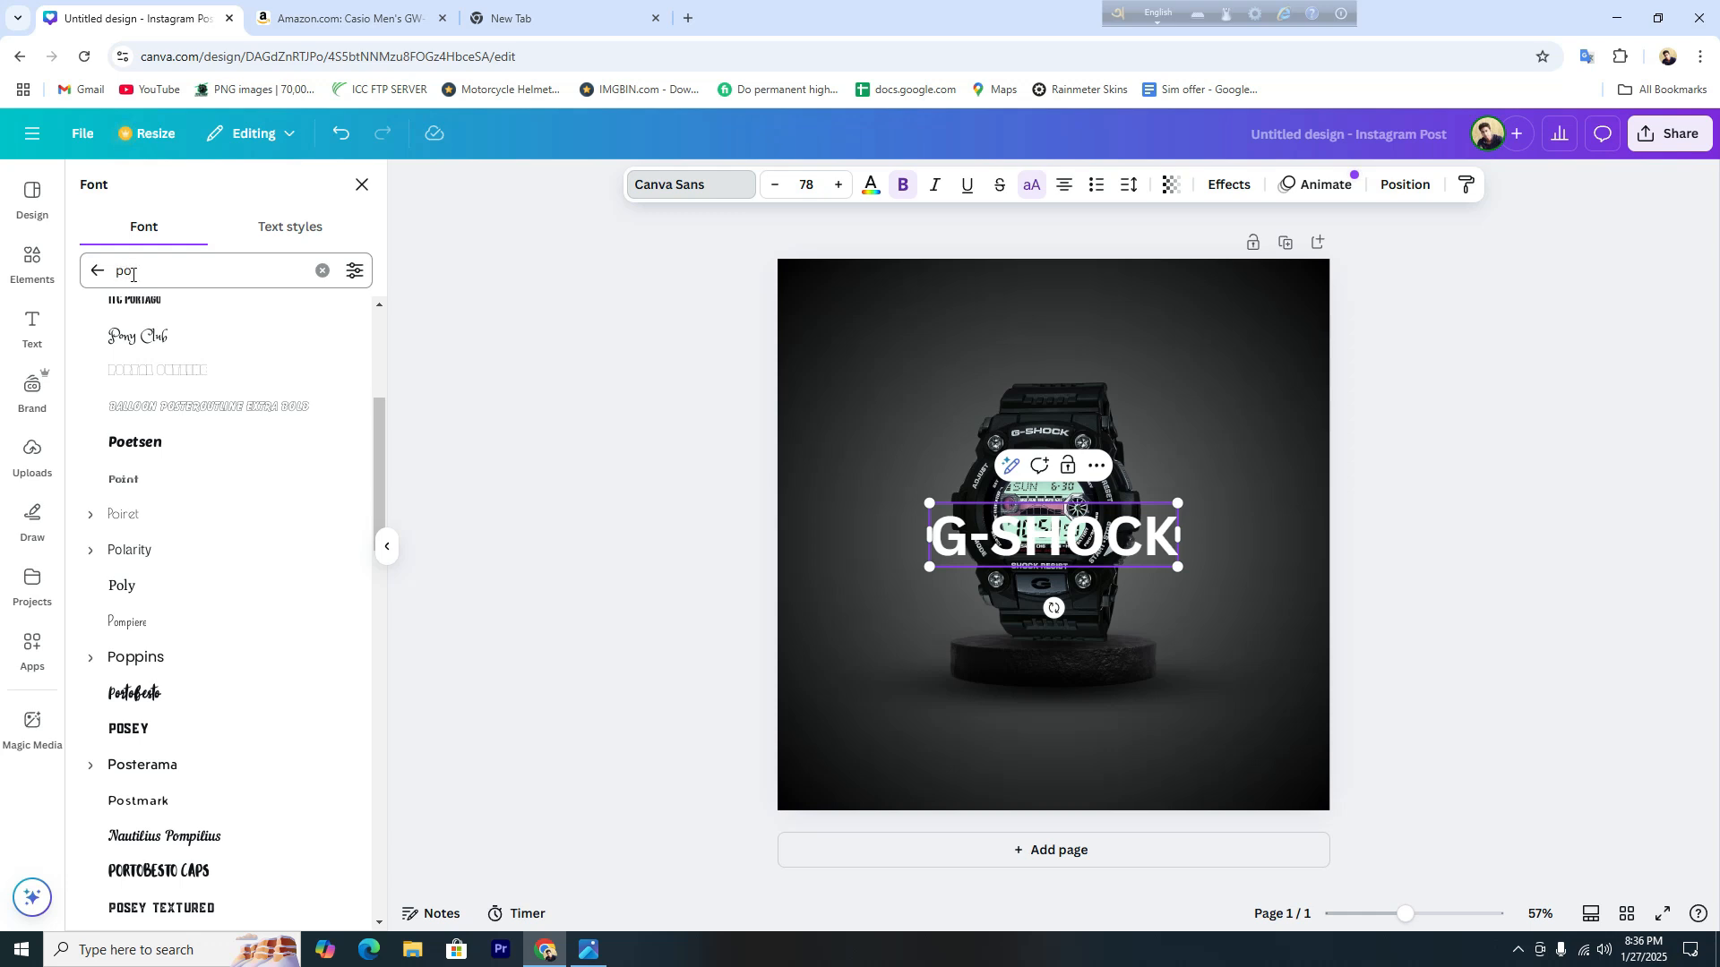
pyautogui.click(114, 661)
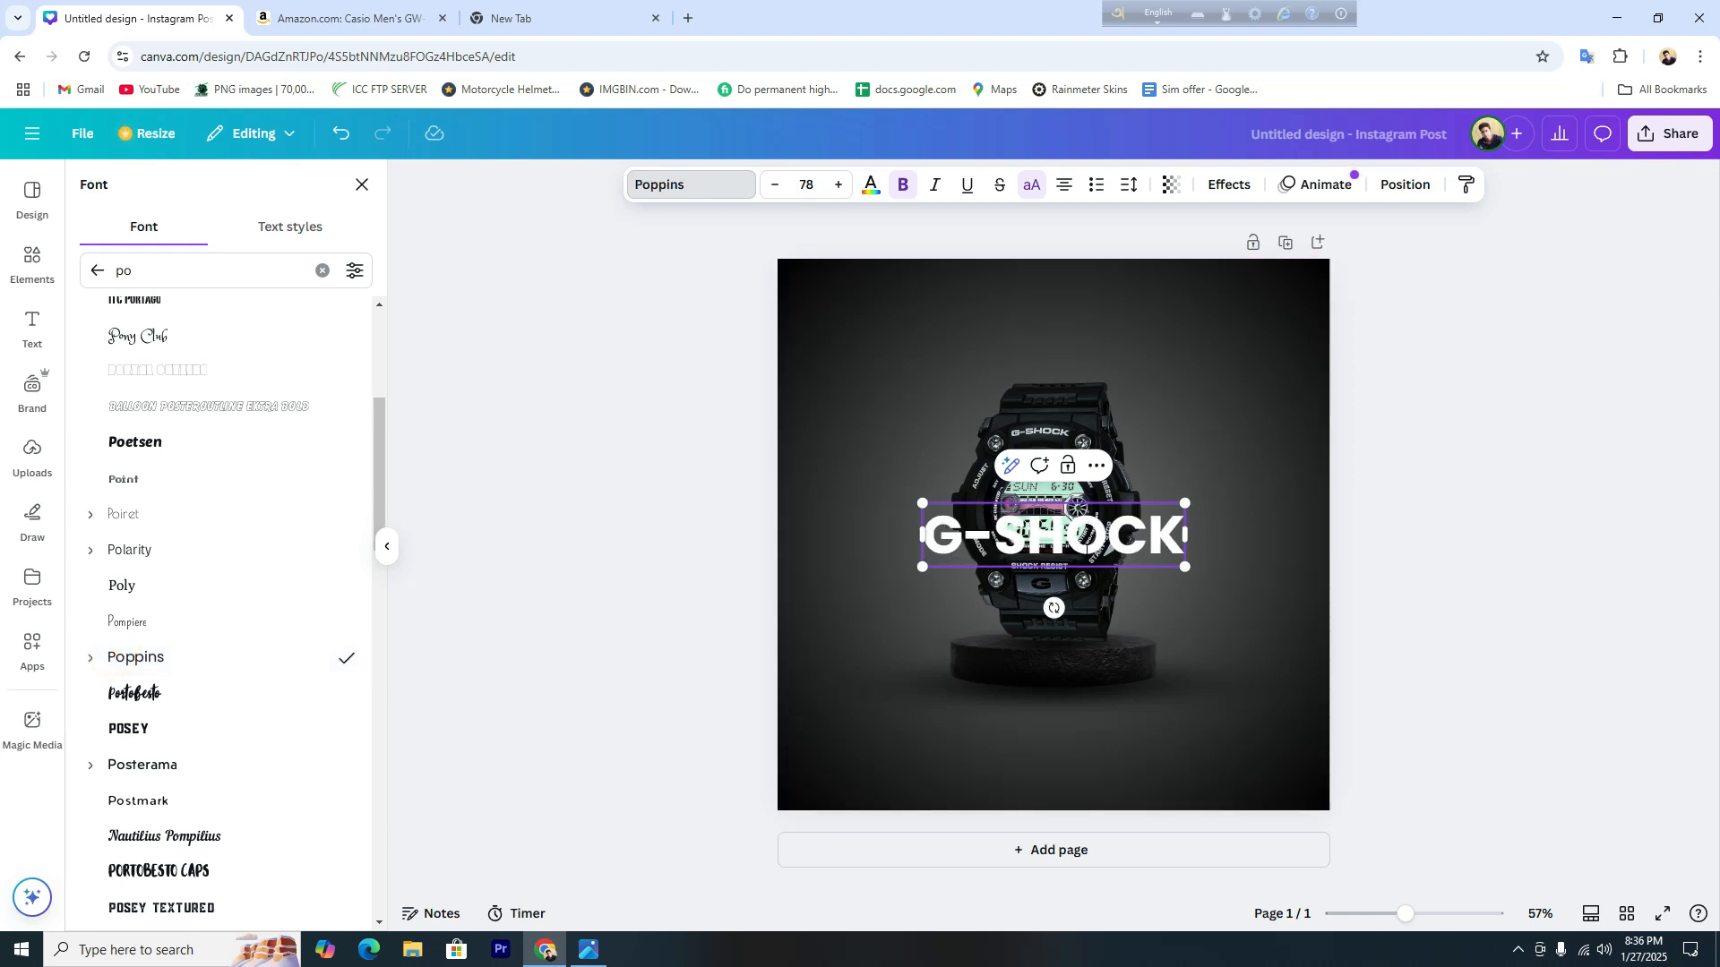
pyautogui.scroll(-2, 269, 569)
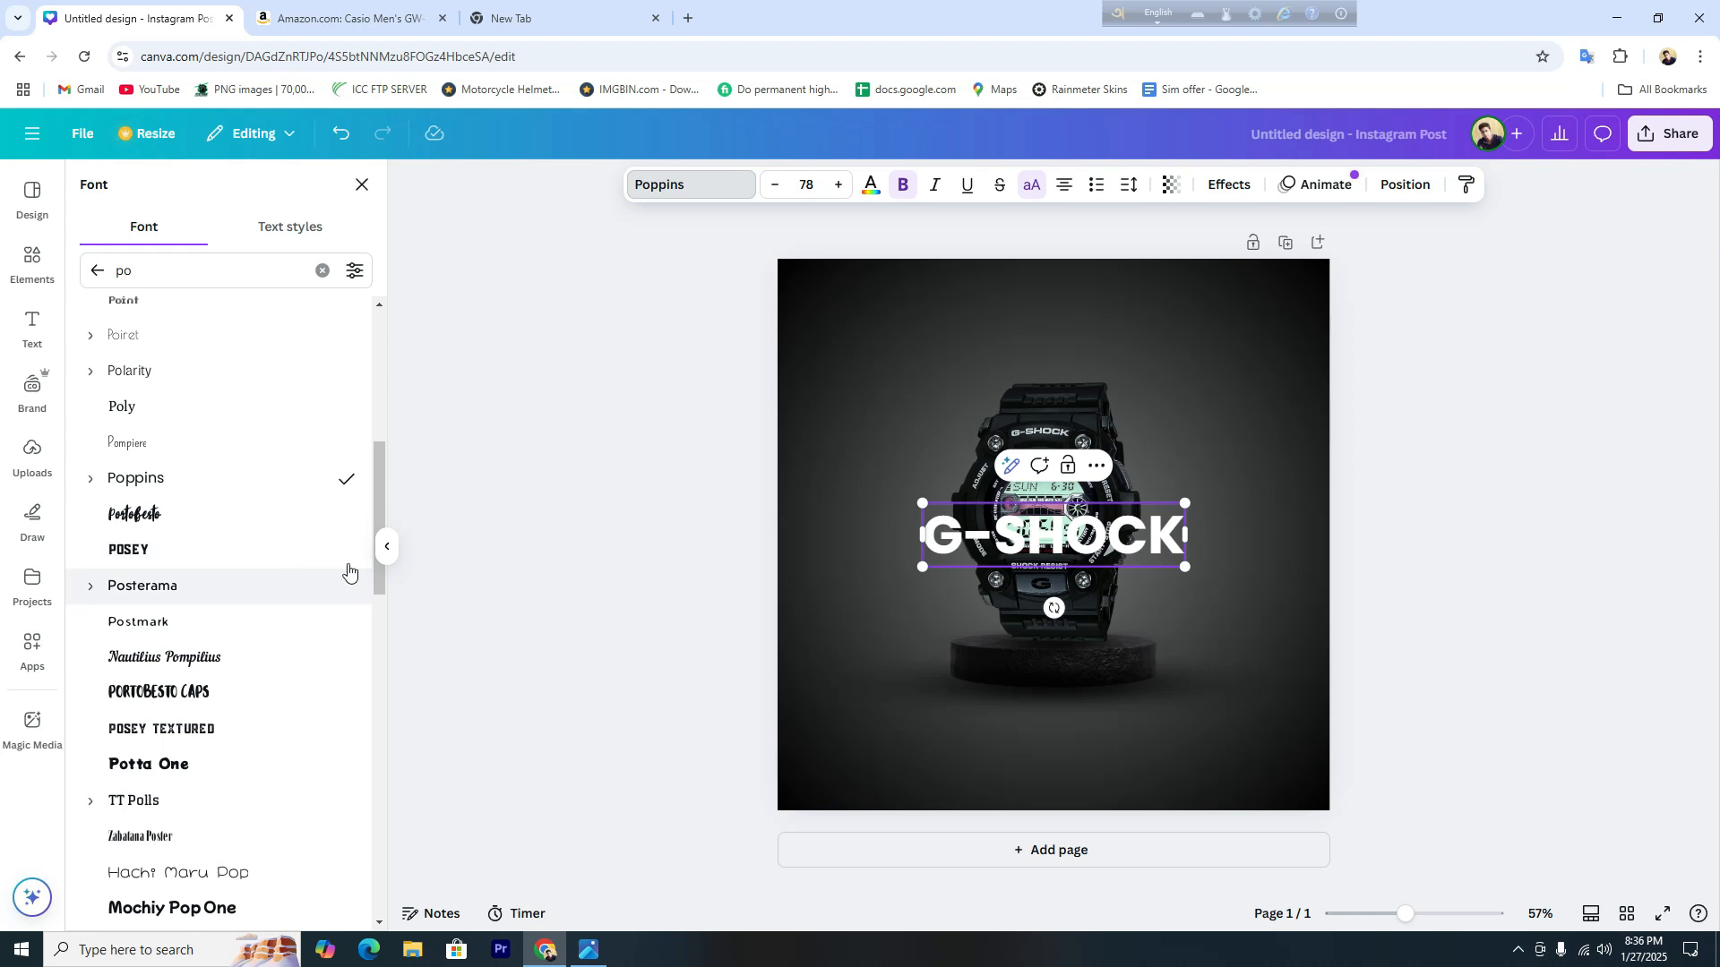
pyautogui.click(90, 483)
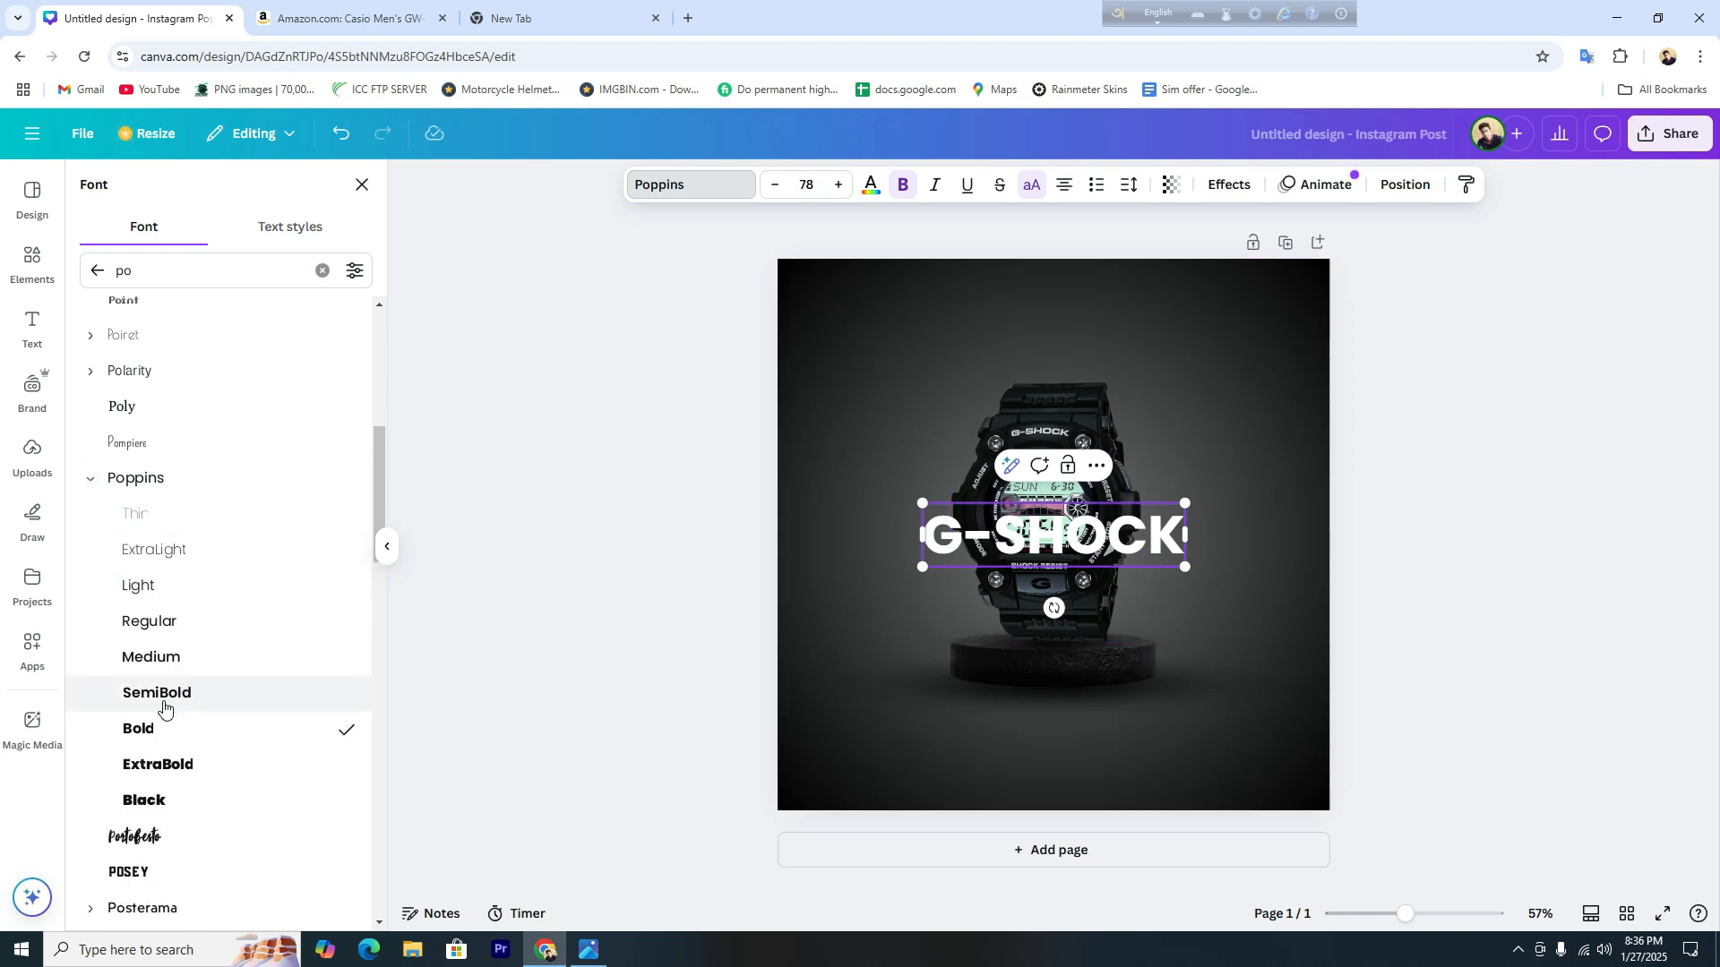
pyautogui.click(169, 776)
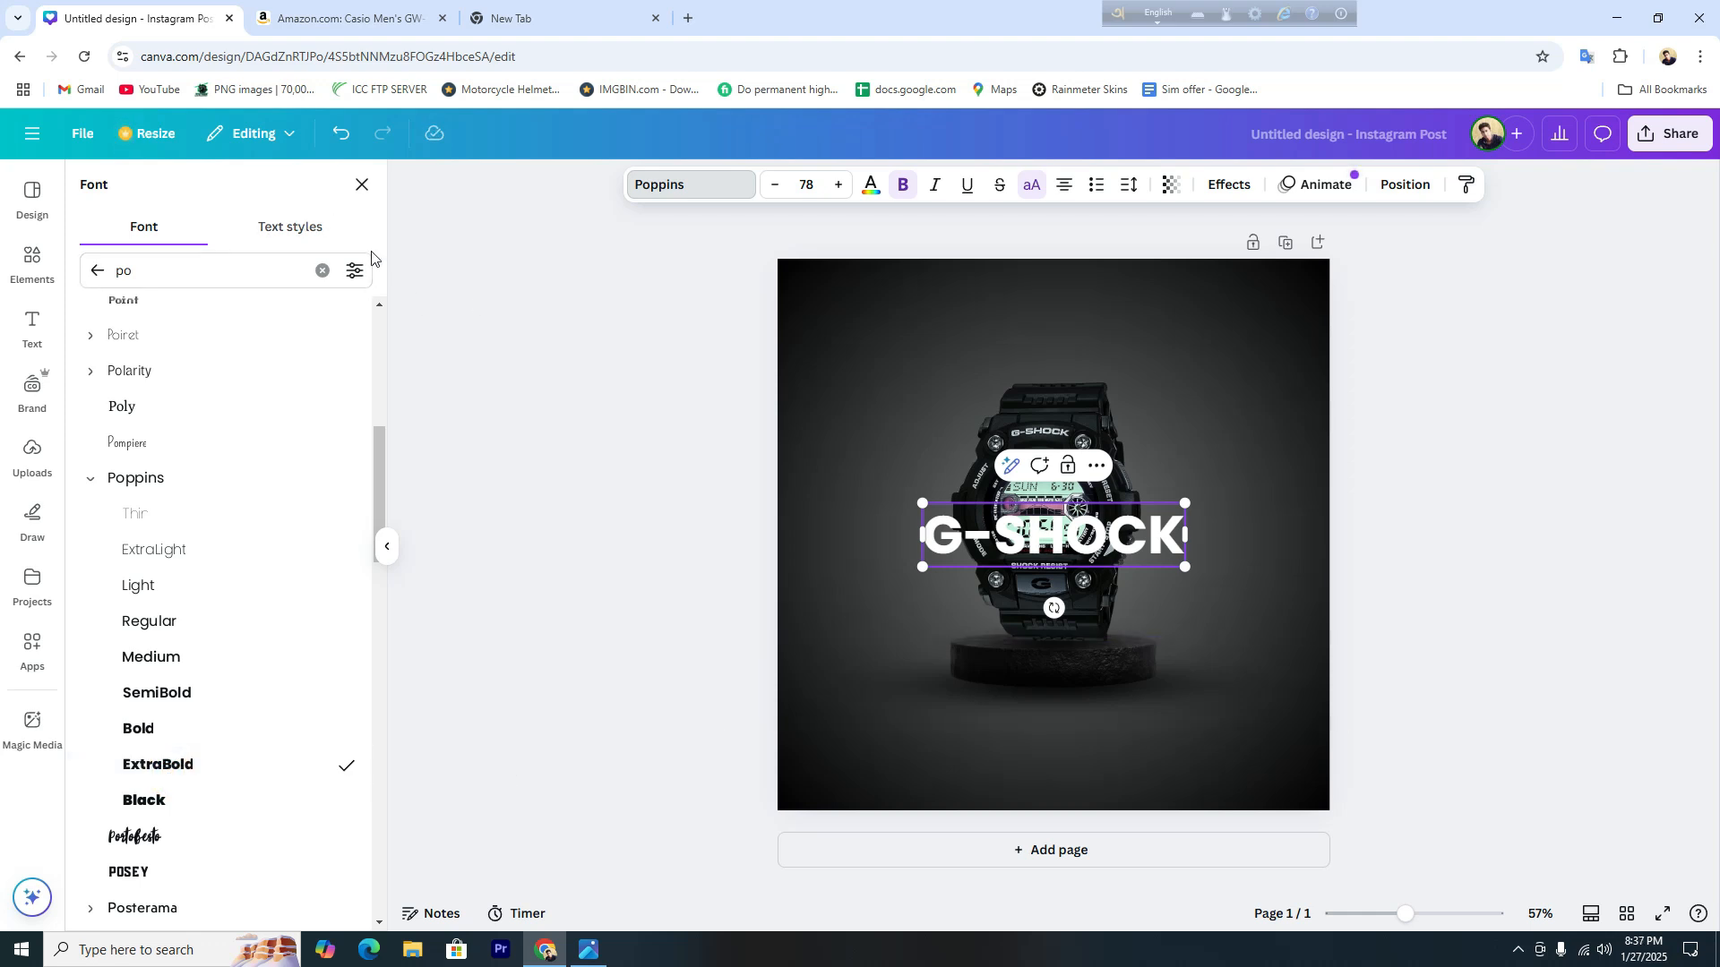
pyautogui.click(361, 185)
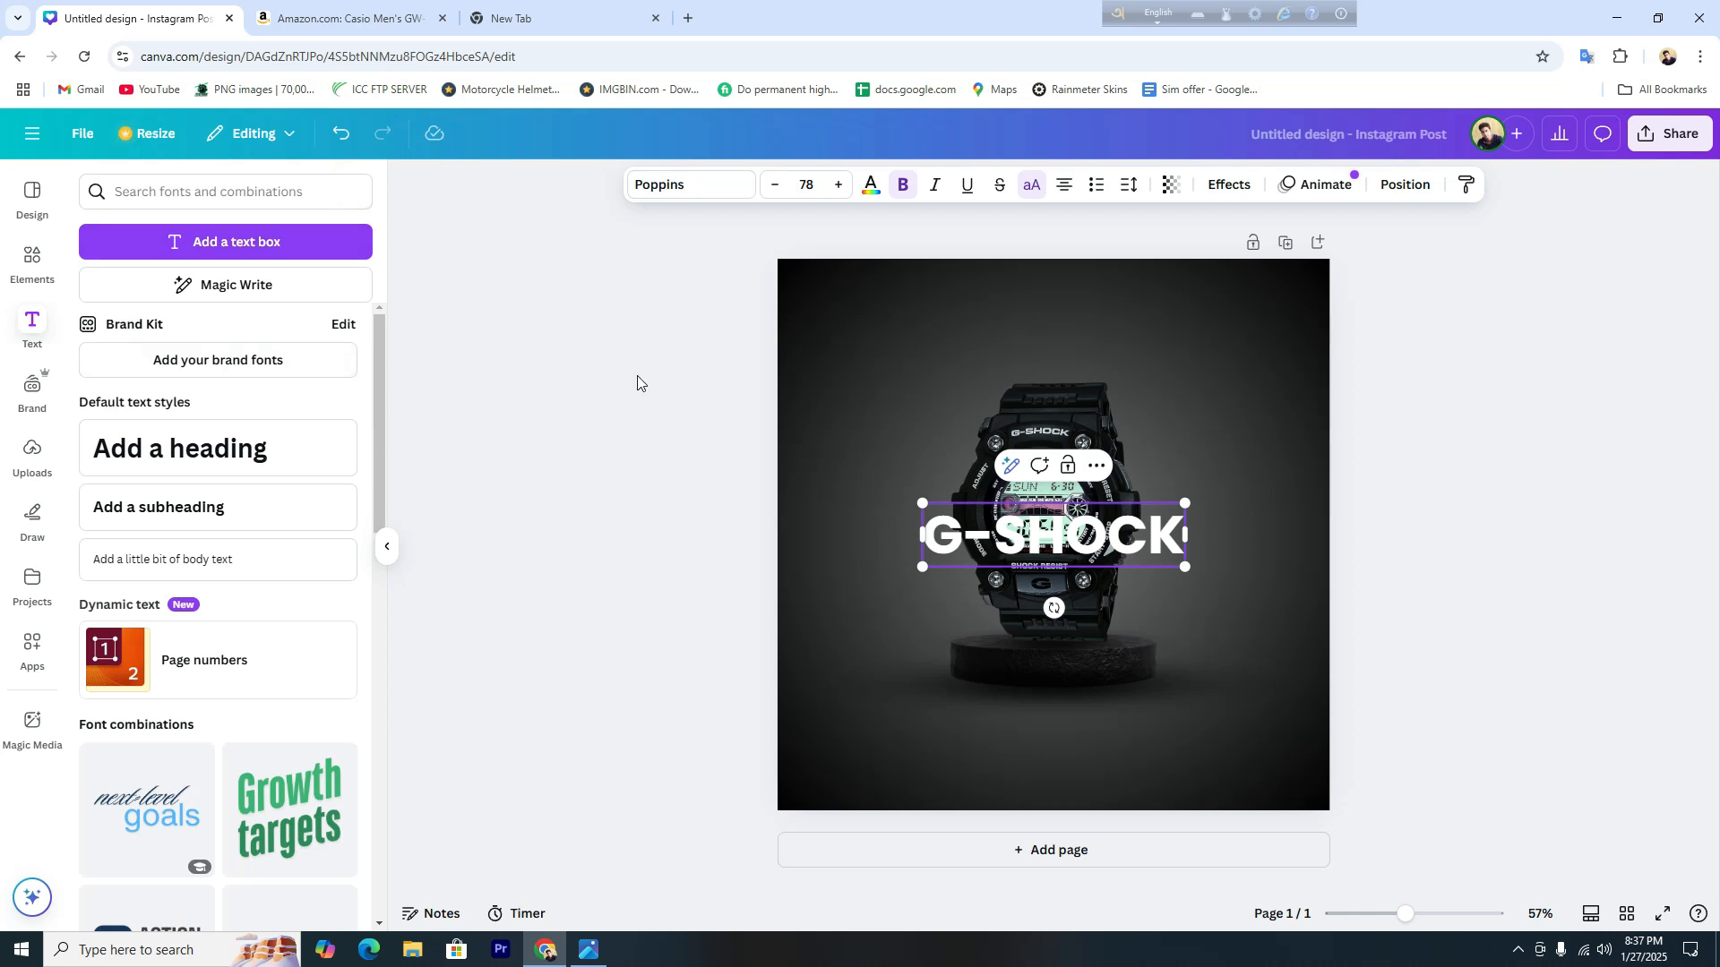
# Move the G-SHOCK heading up so it just overlaps the top of the watch strap, with letter spacing kept at 0.
pyautogui.click(892, 500)
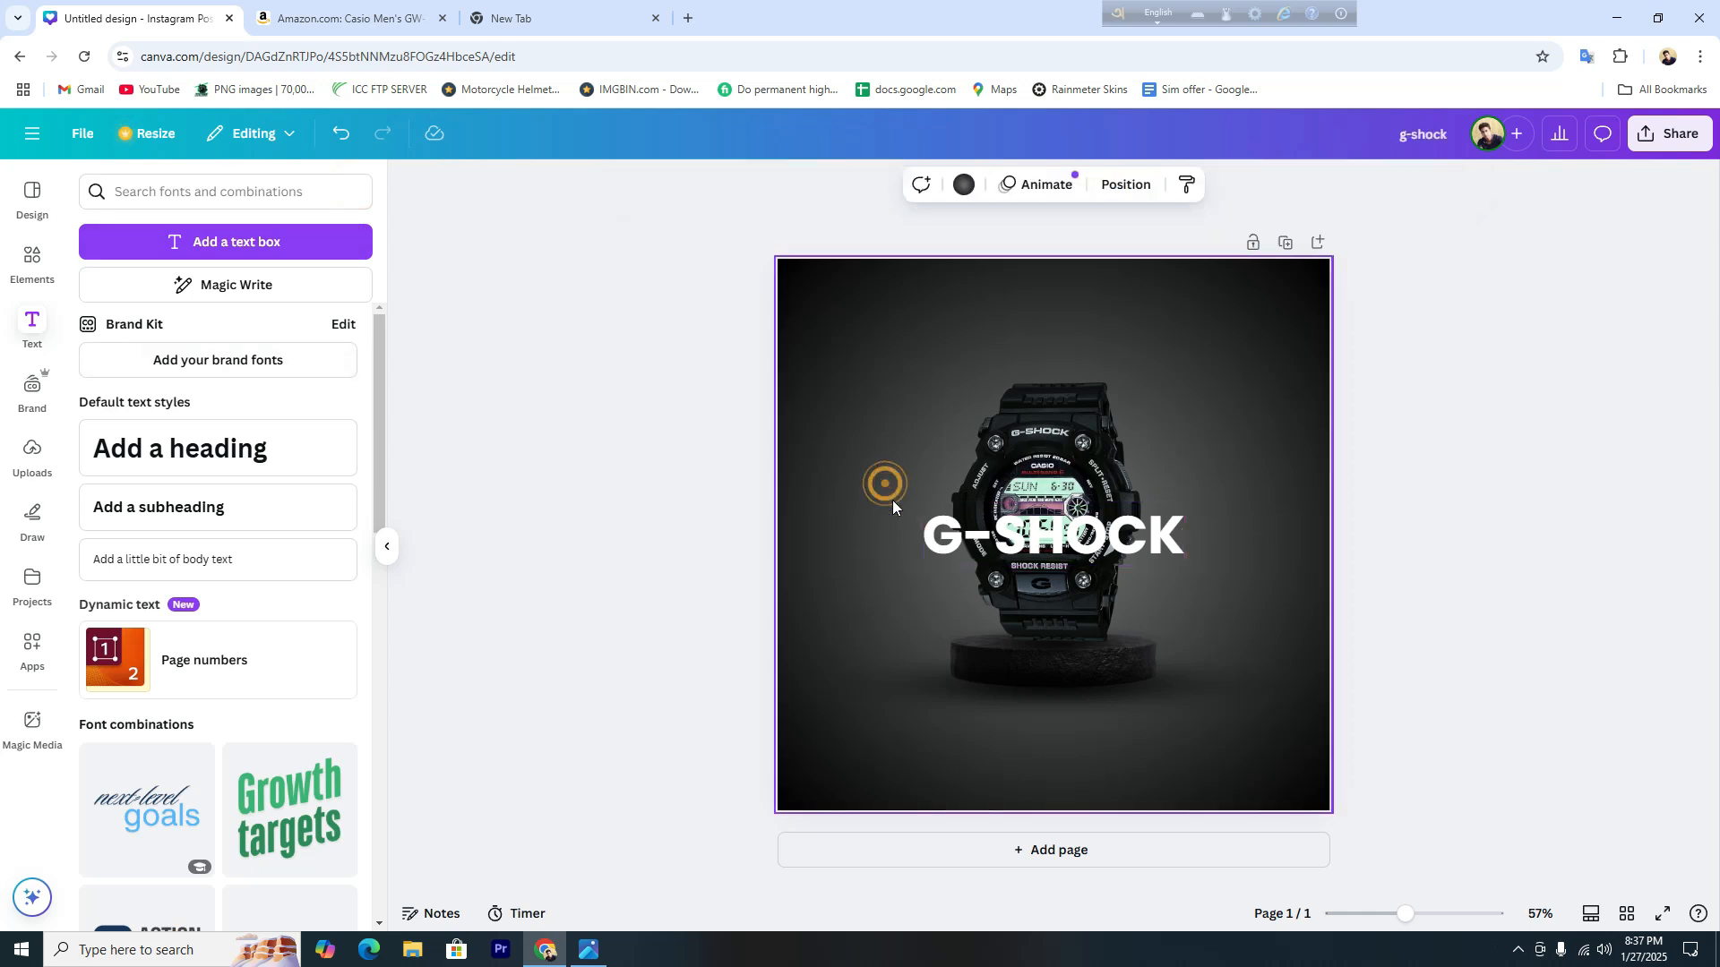
pyautogui.moveTo(969, 503); pyautogui.dragTo(972, 361)
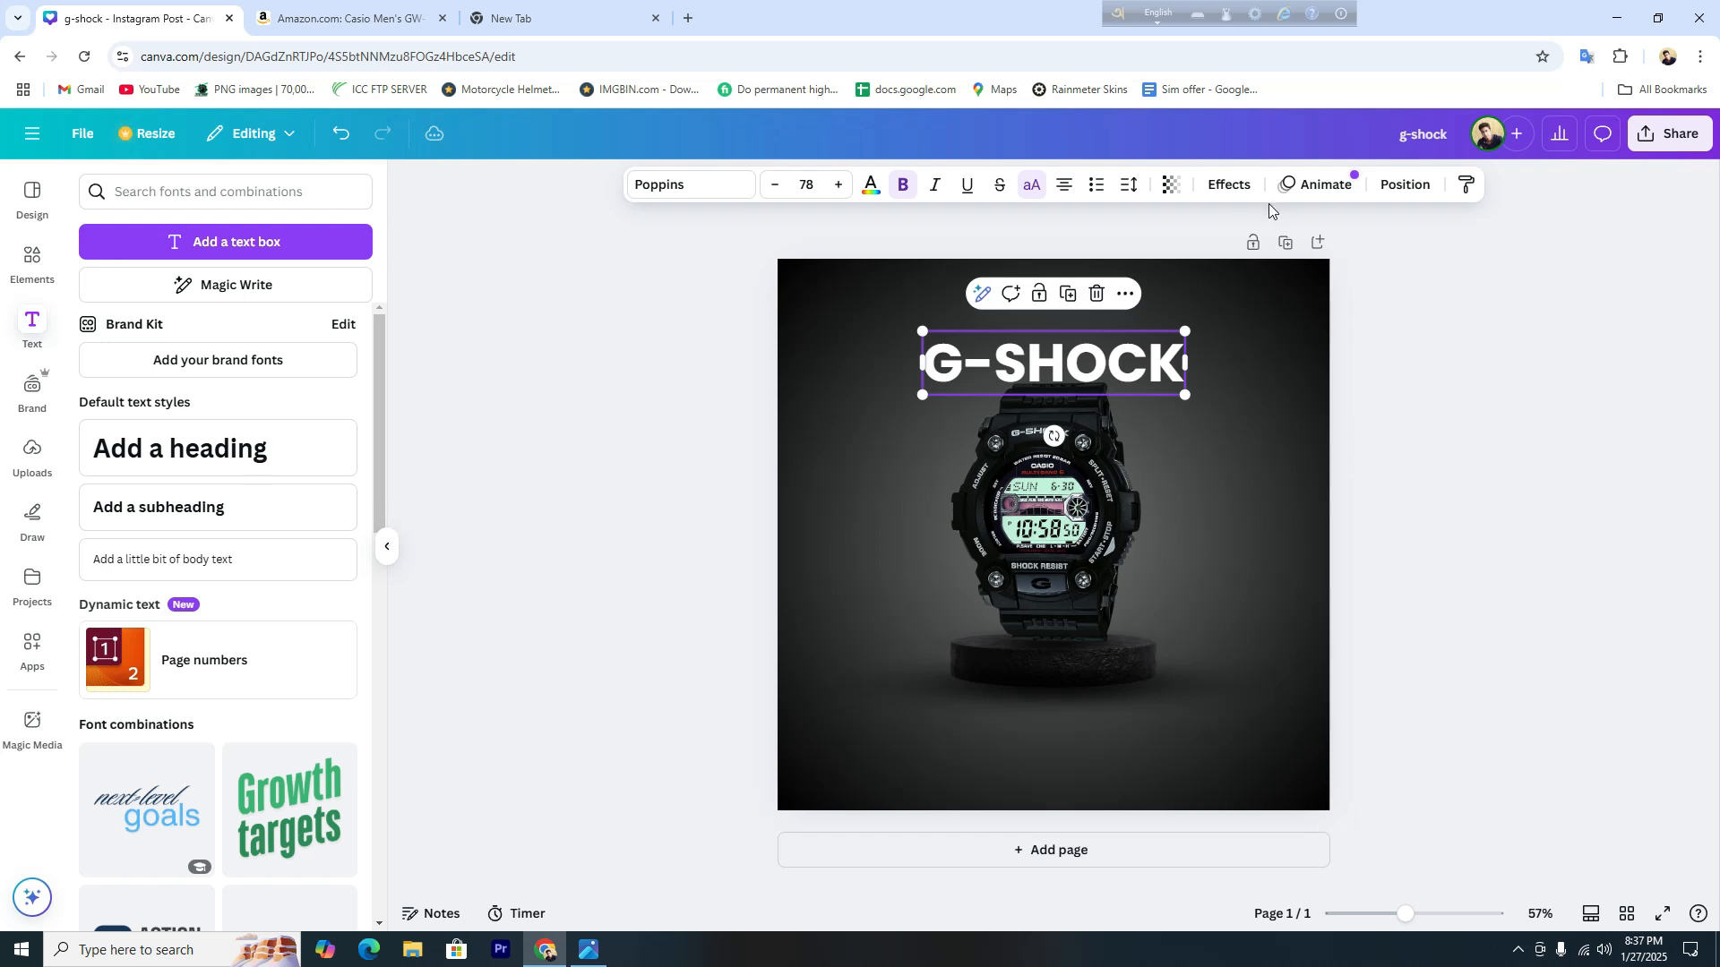
pyautogui.click(1128, 185)
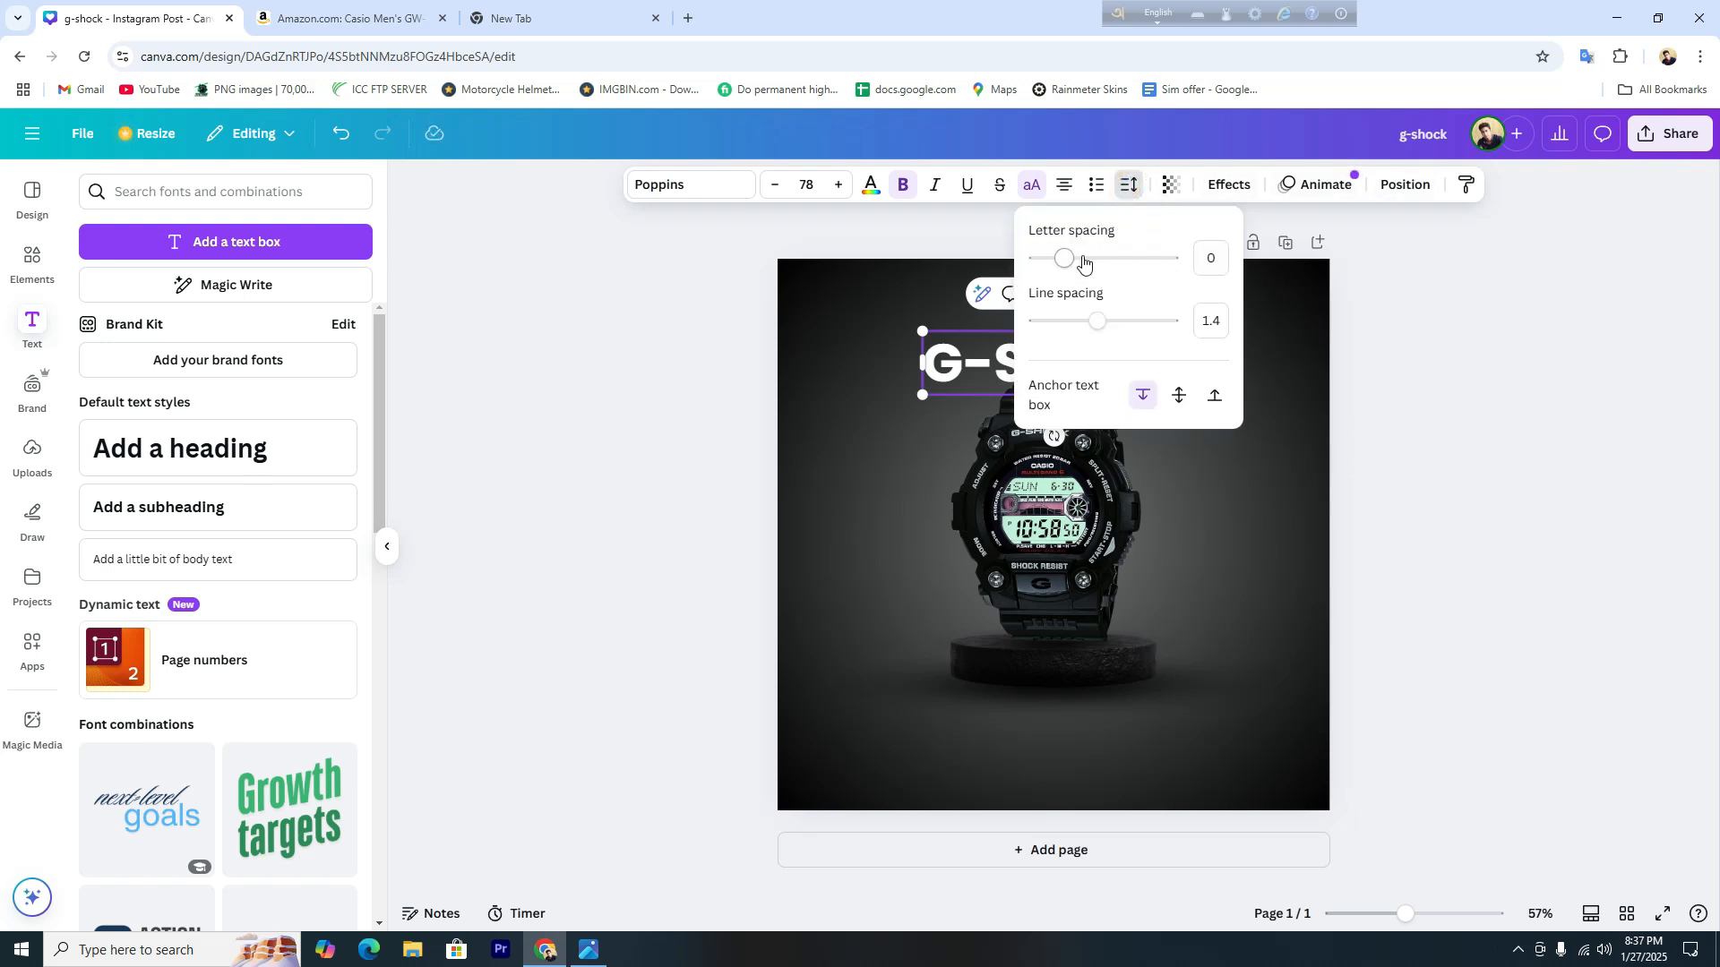
pyautogui.moveTo(1066, 258)
pyautogui.mouseDown()
pyautogui.moveTo(1077, 272)
pyautogui.moveTo(1061, 274)
pyautogui.mouseUp()
pyautogui.click(1287, 363)
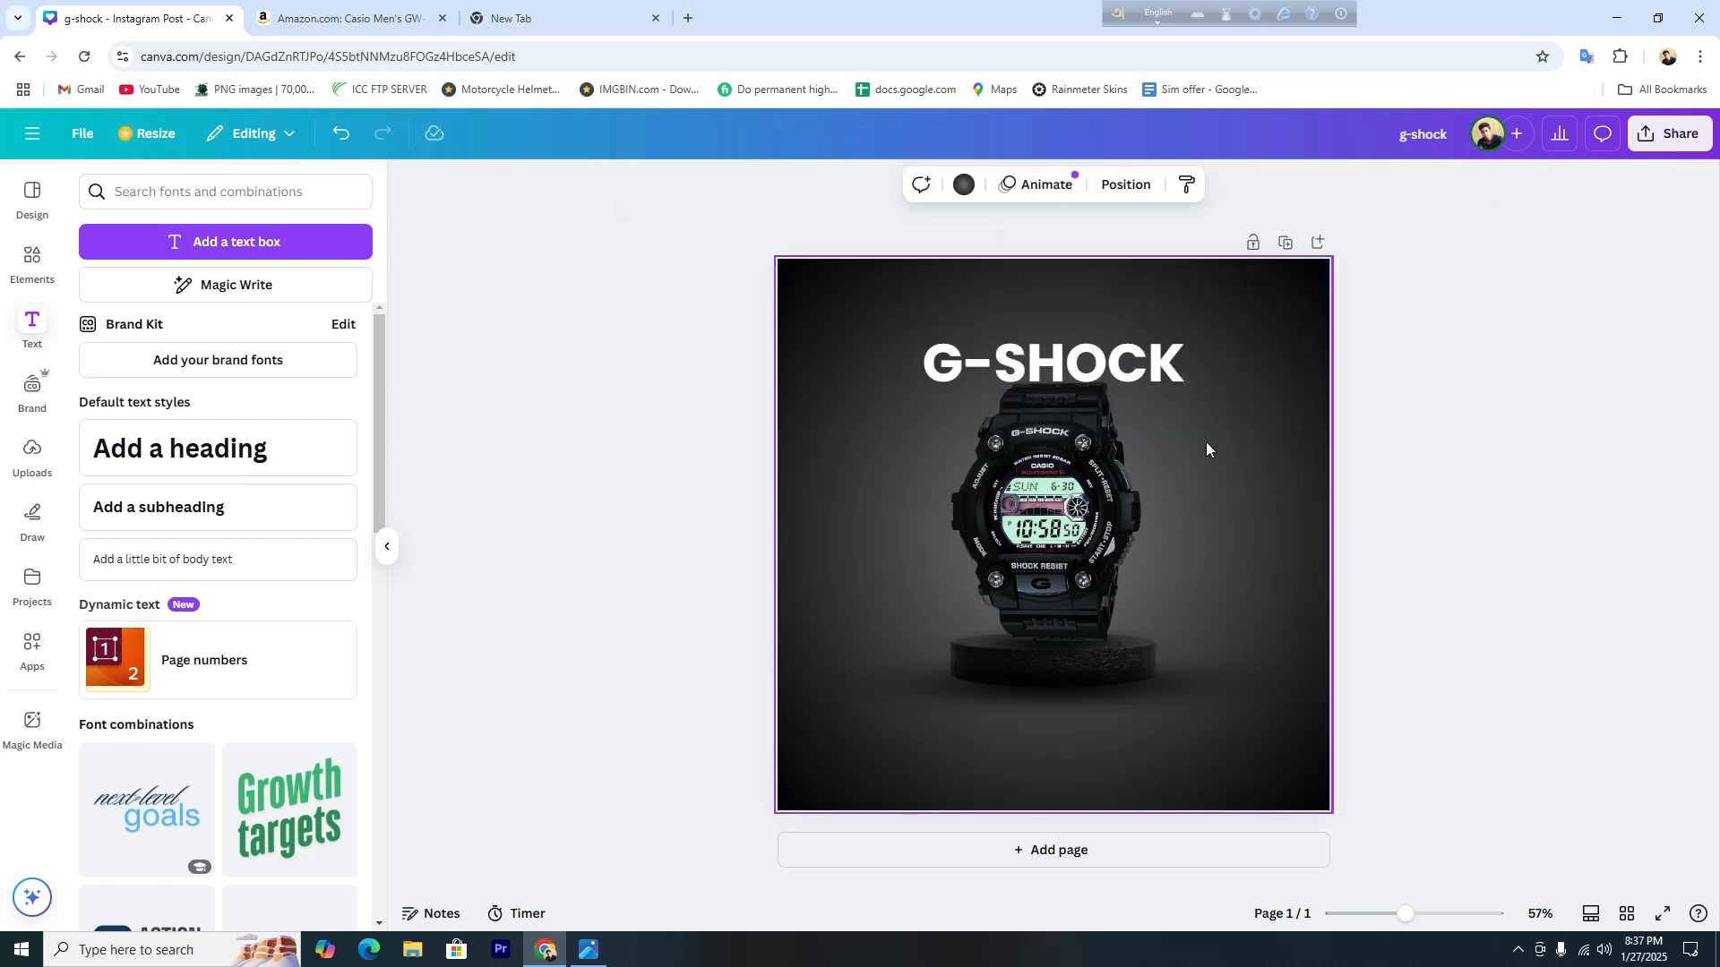
pyautogui.moveTo(1149, 352)
pyautogui.mouseDown()
pyautogui.moveTo(1118, 355)
pyautogui.moveTo(1156, 349)
pyautogui.moveTo(1139, 361)
pyautogui.mouseUp()
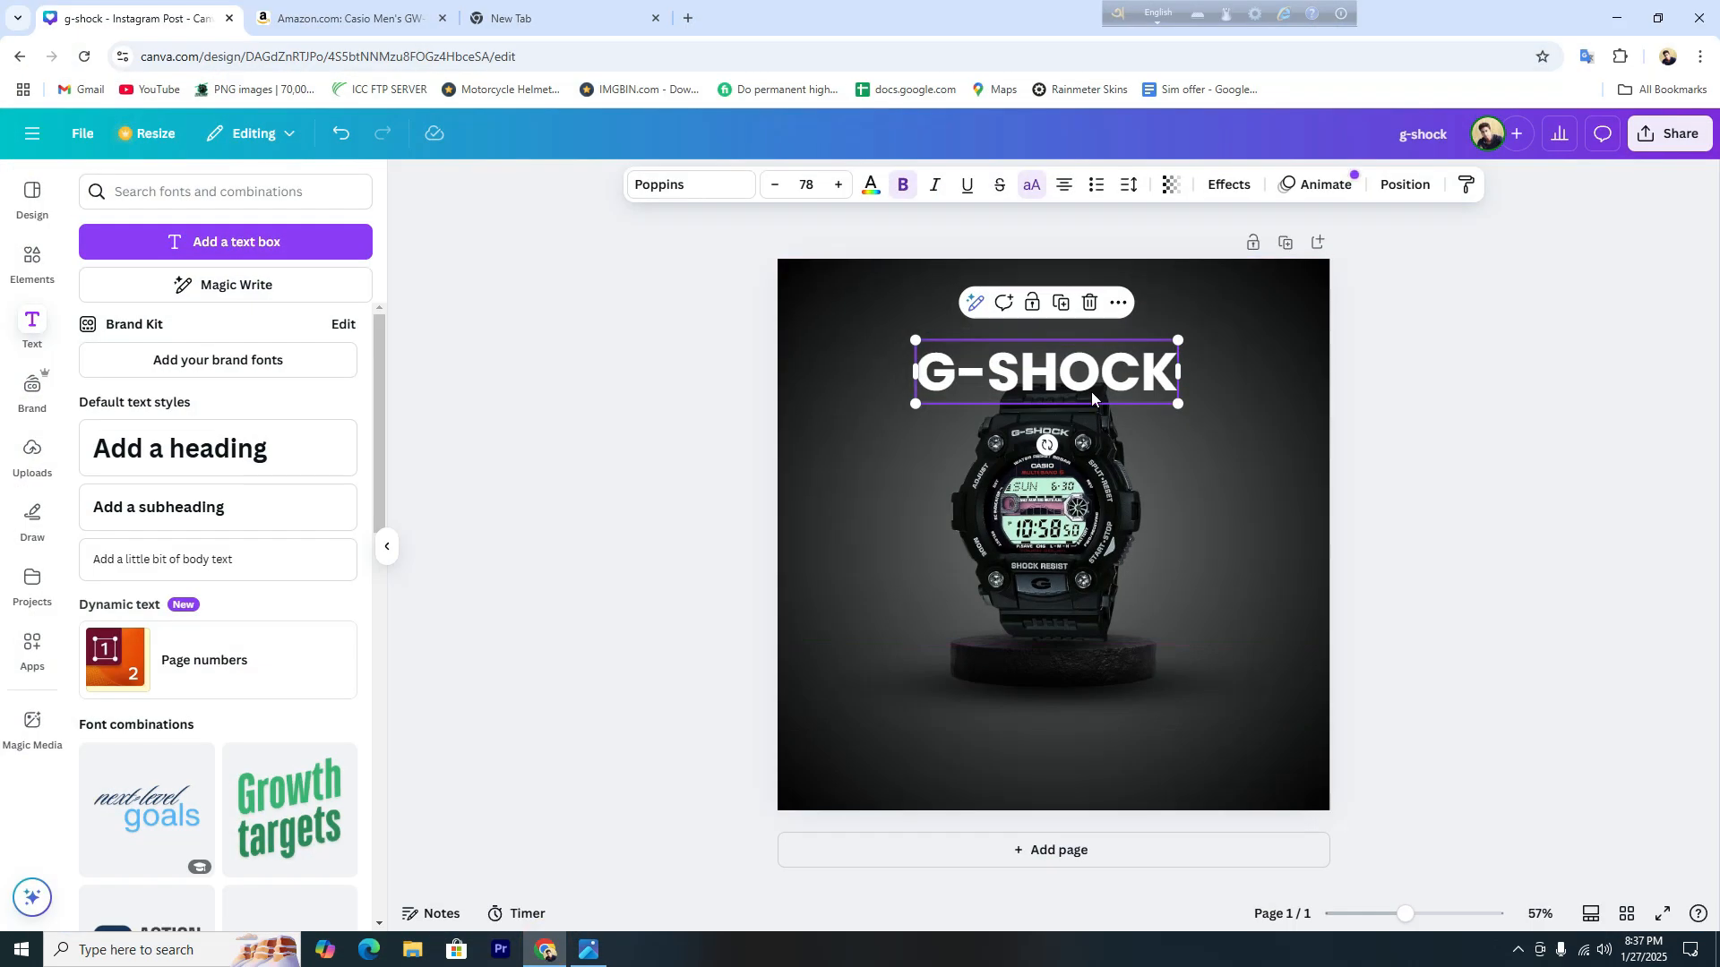
# Colour the G-SHOCK heading with a blue-grey sampled from the watch's G button and lighten it to #5D7F94.
pyautogui.click(868, 190)
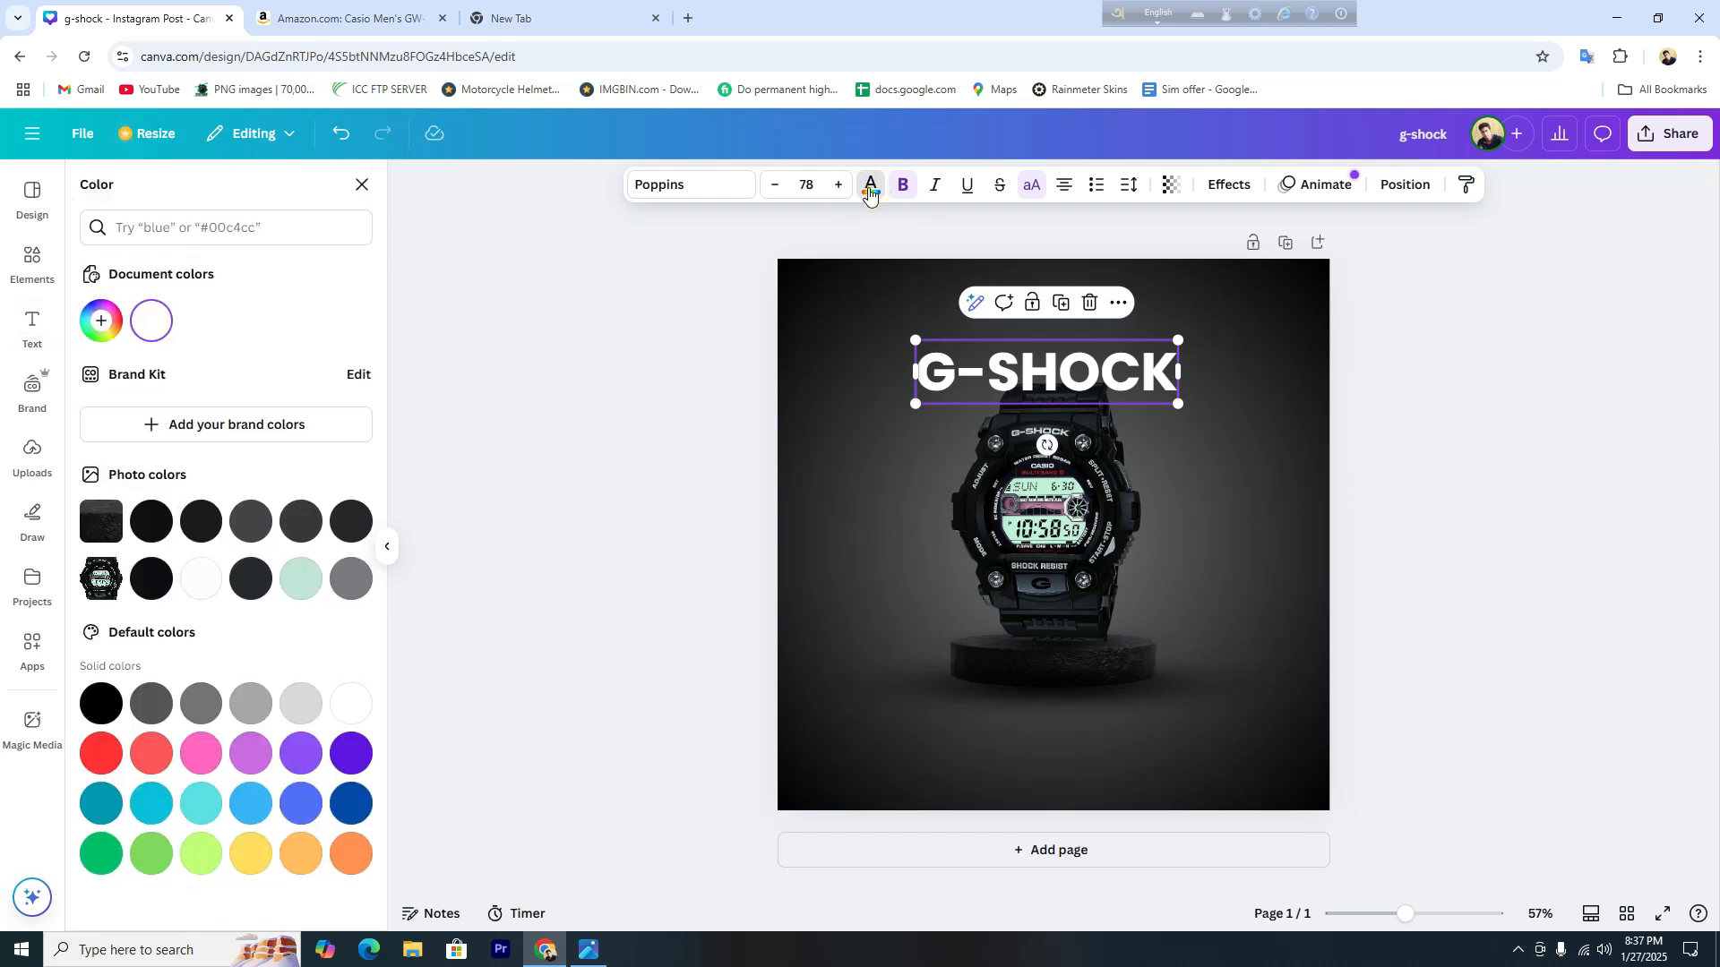
pyautogui.click(111, 335)
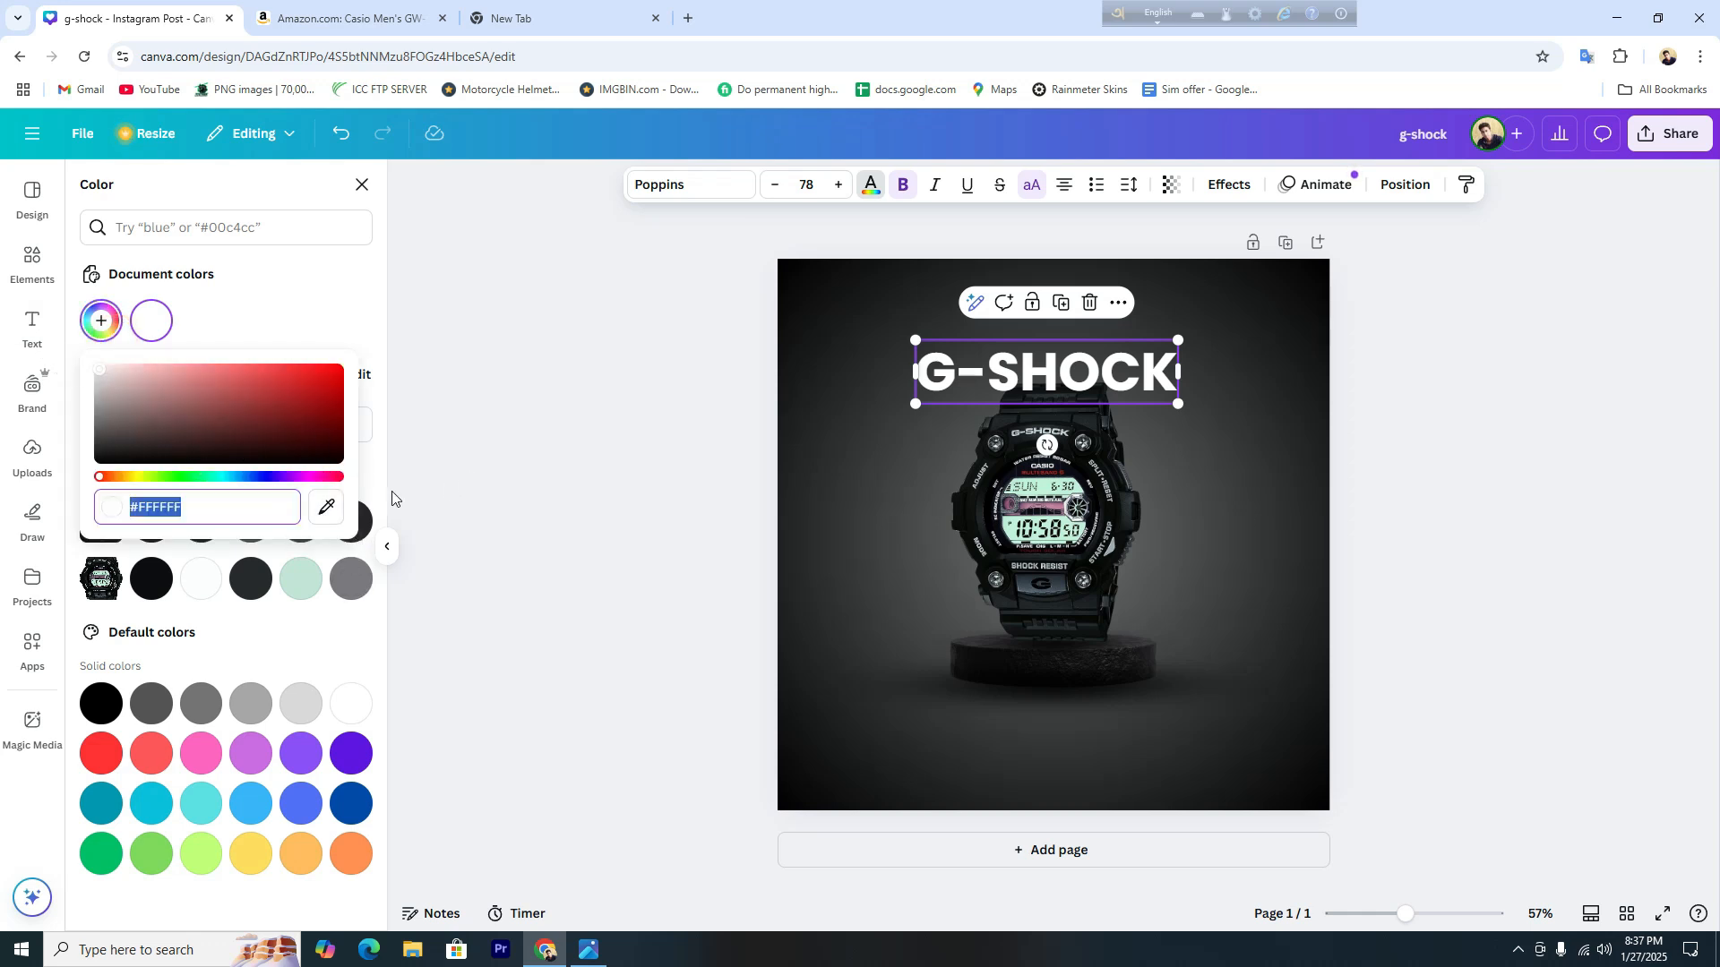
pyautogui.click(326, 509)
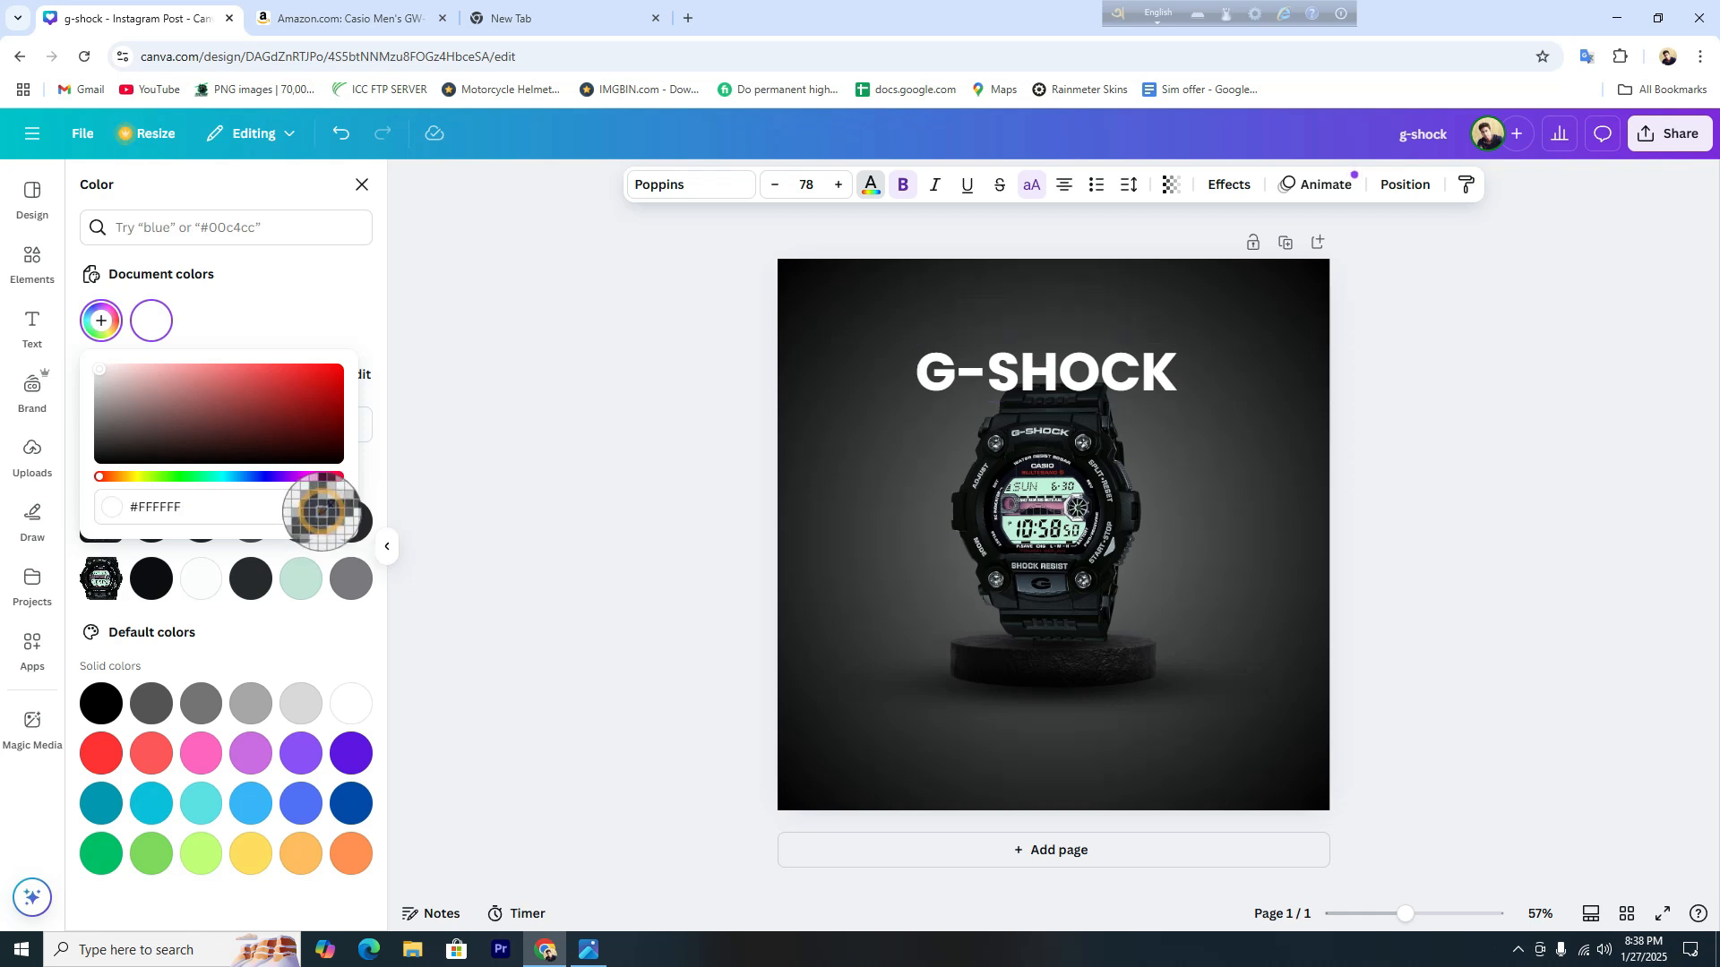
pyautogui.click(1059, 586)
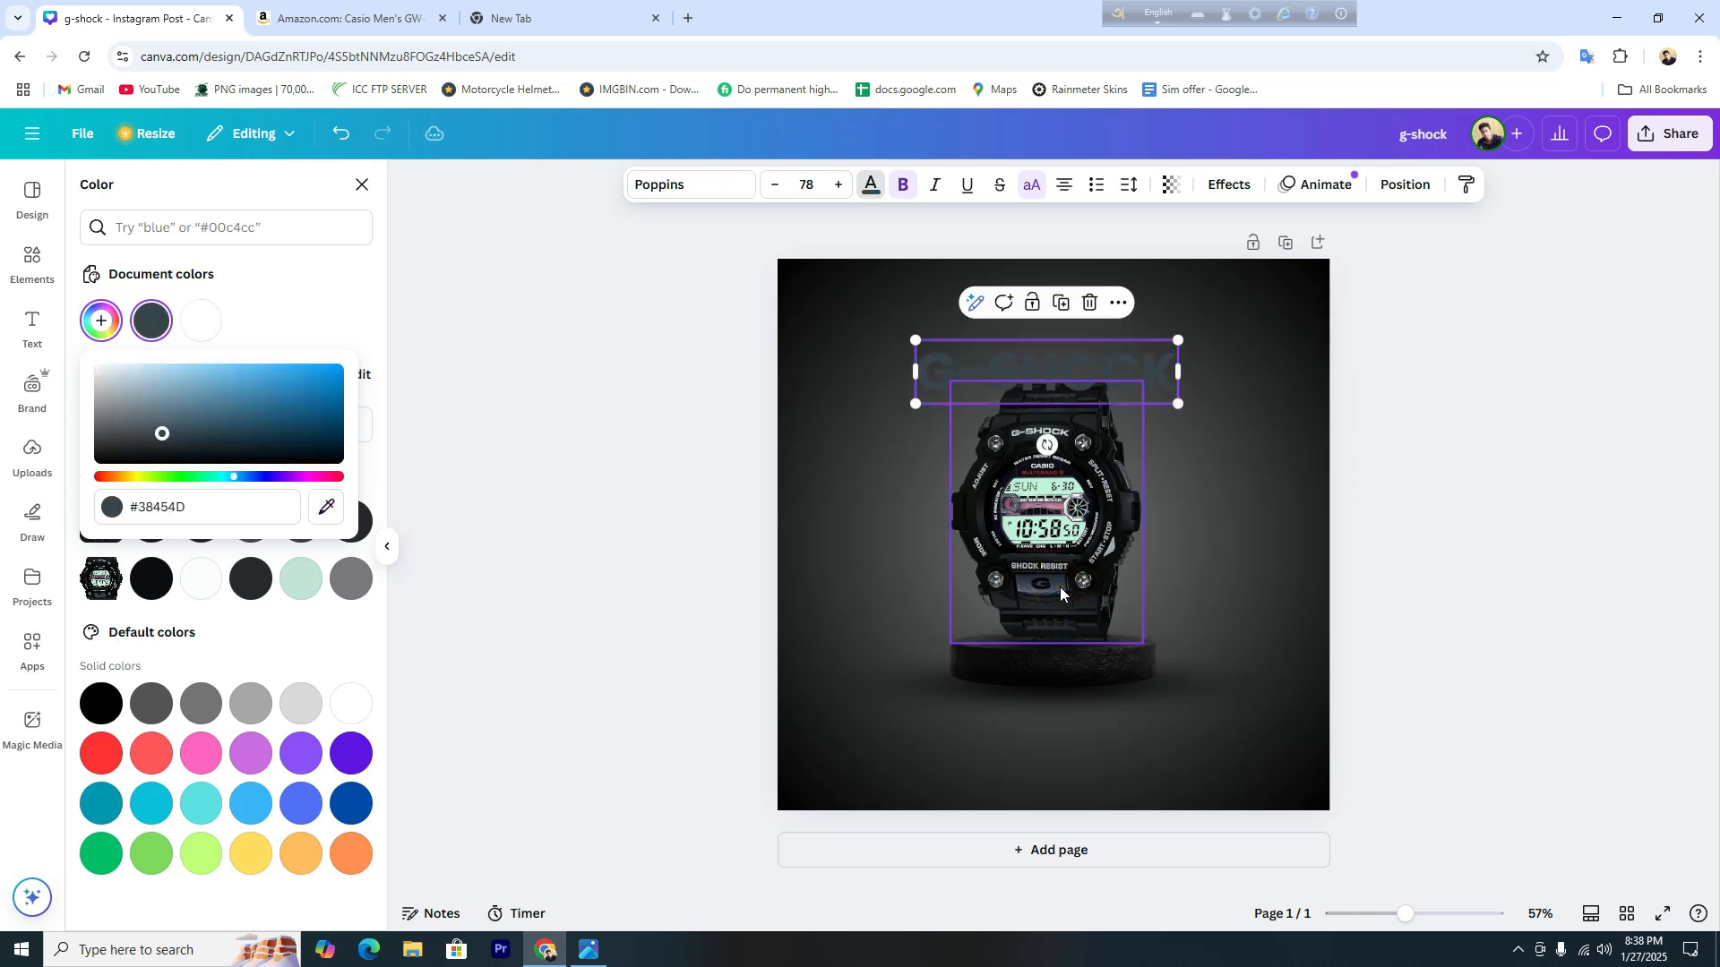
pyautogui.moveTo(161, 439); pyautogui.dragTo(187, 405)
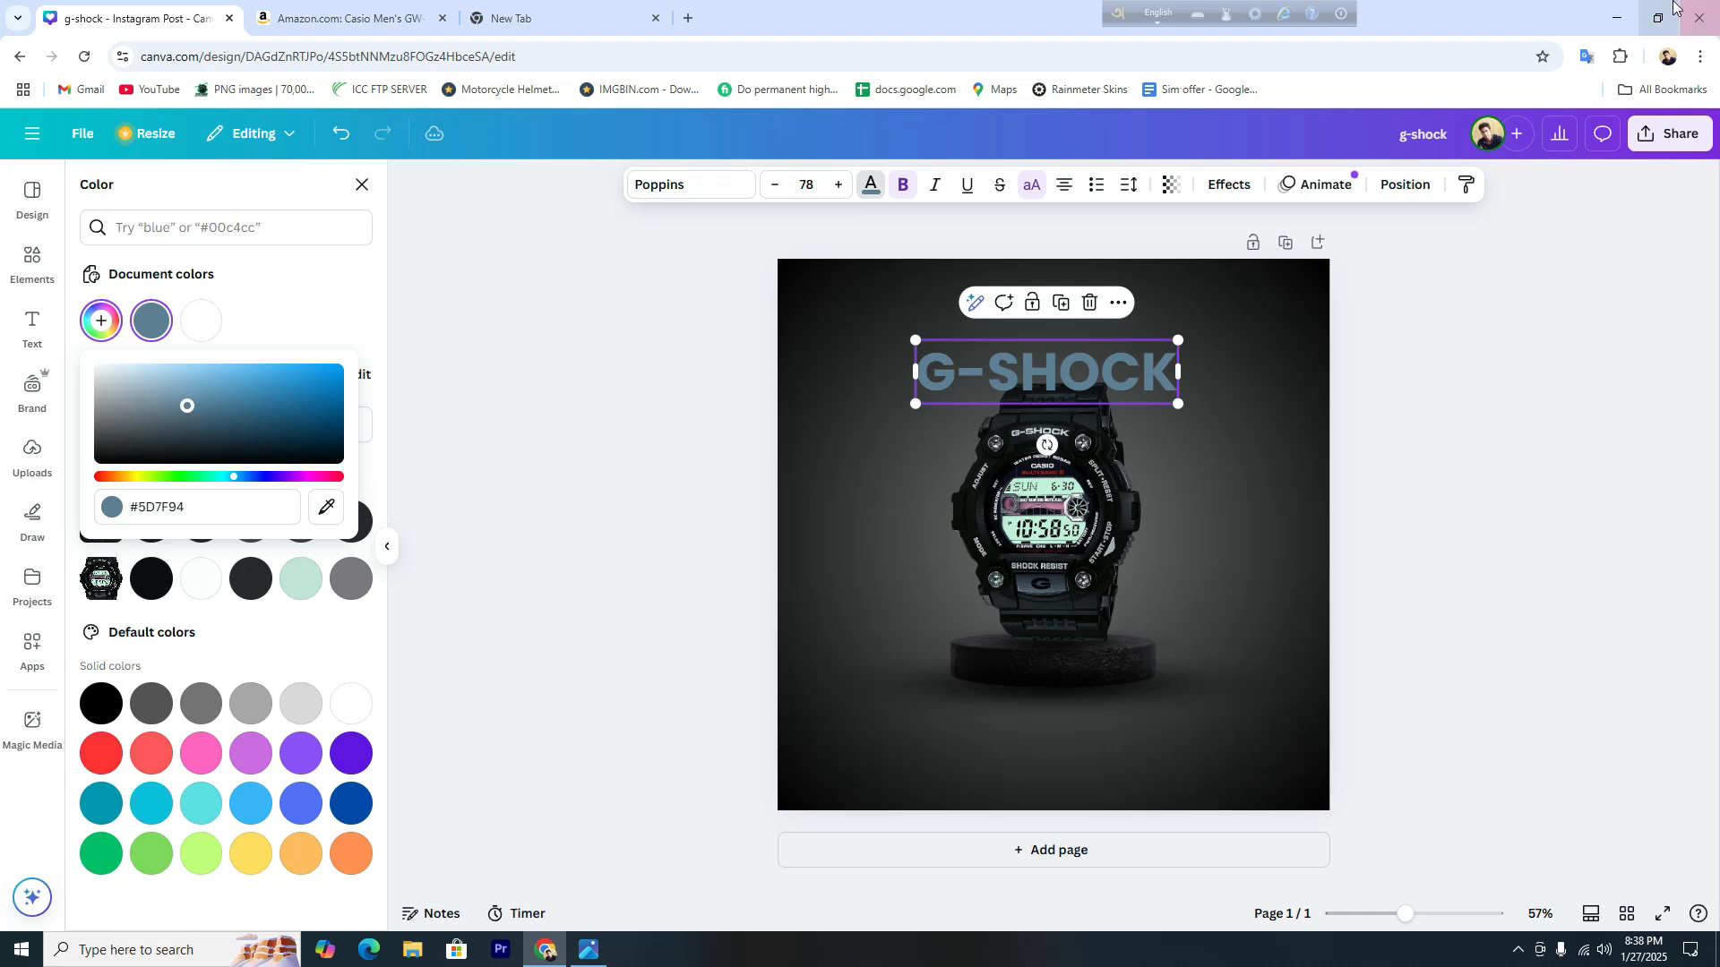
# Check the G-shock.png reference poster, enlarge the G-SHOCK heading to about size 79.9 and centre it horizontally on the page.
pyautogui.click(1616, 18)
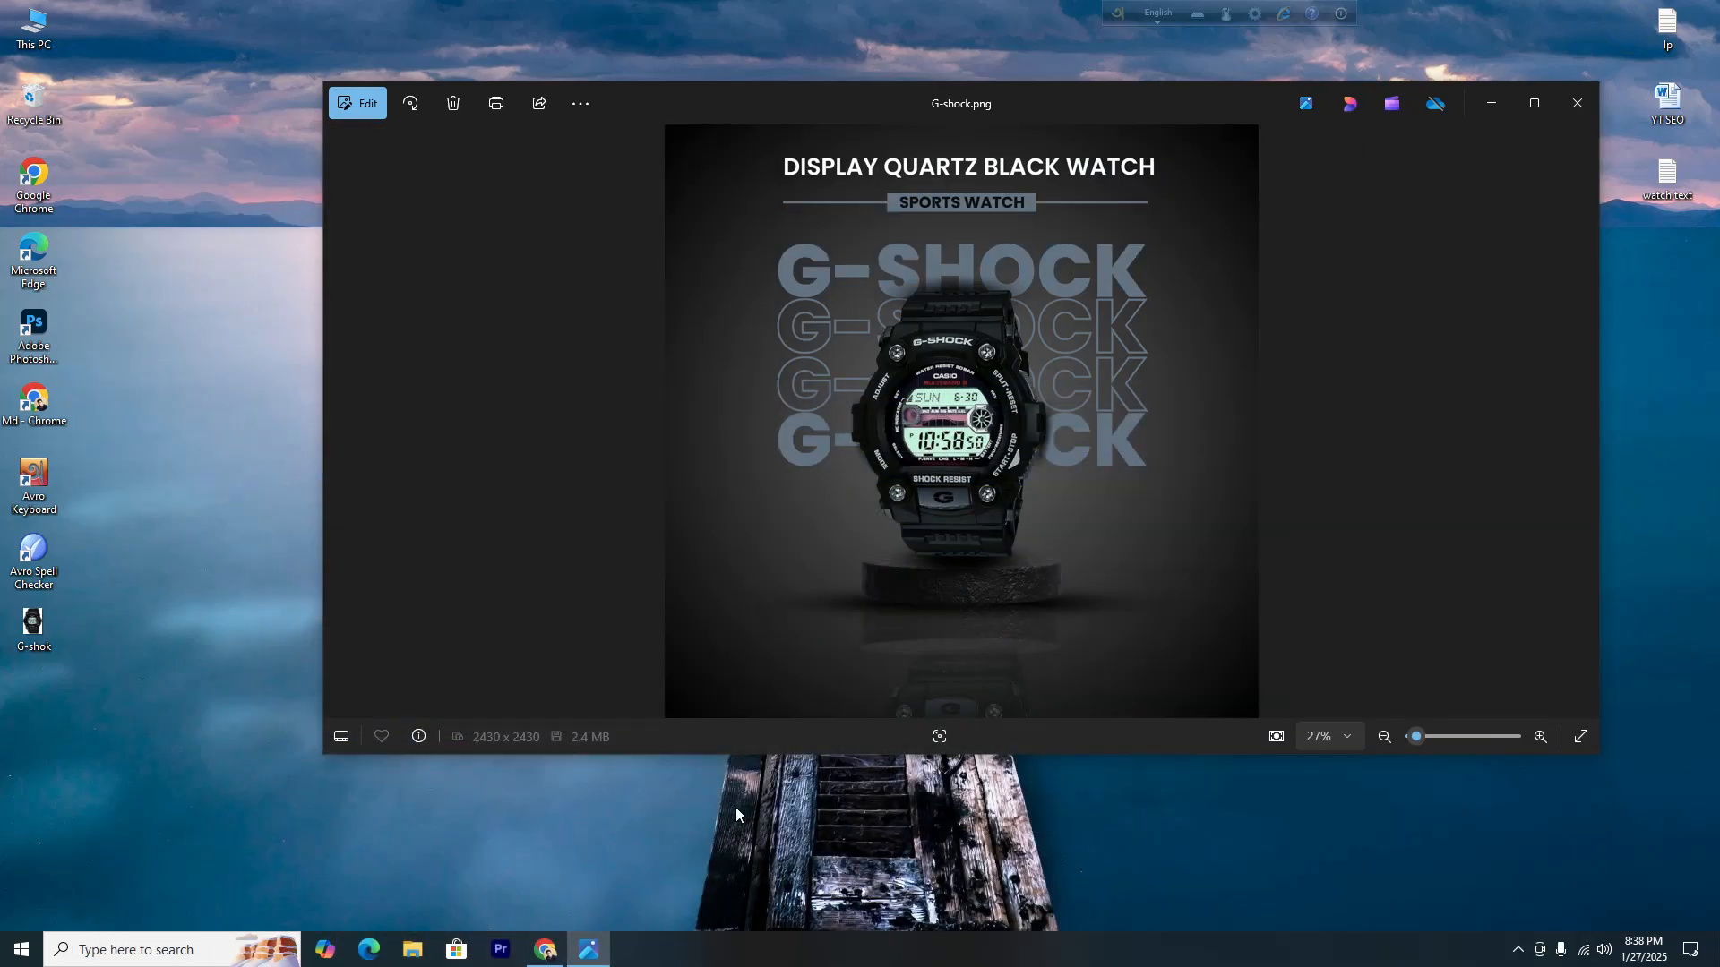
pyautogui.click(545, 949)
pyautogui.moveTo(1069, 382); pyautogui.dragTo(1075, 374)
pyautogui.moveTo(1185, 401); pyautogui.dragTo(1097, 383)
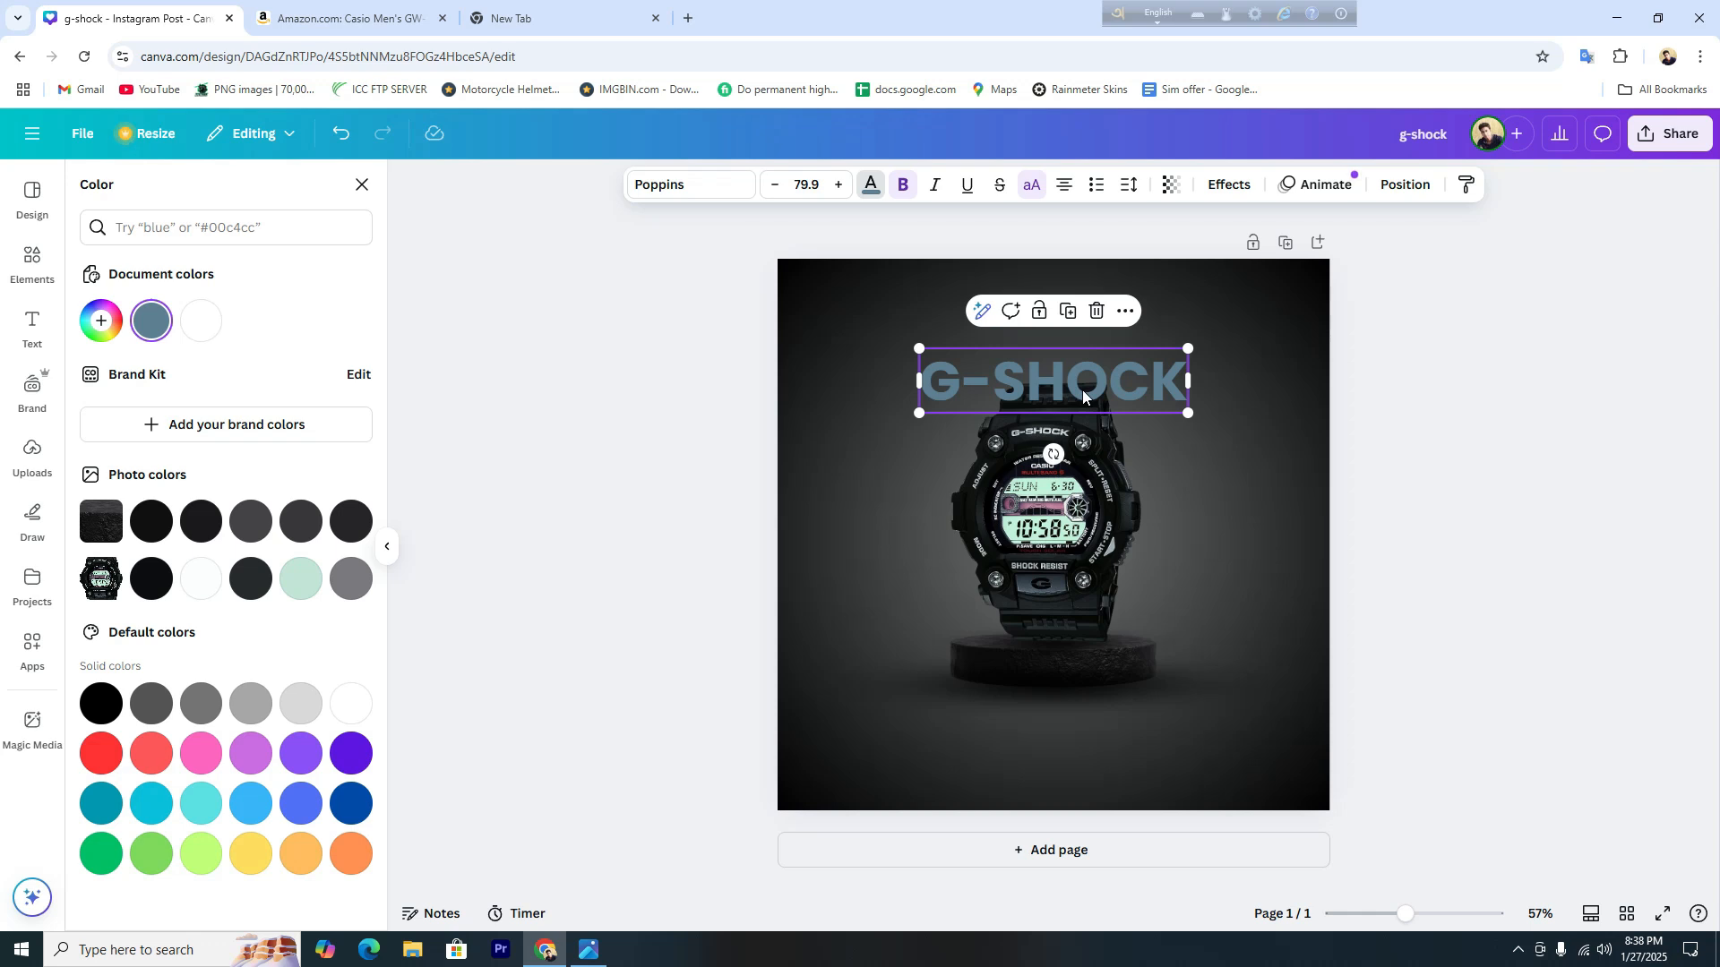
# Send the G-SHOCK heading behind the watch and move it up to about Y 150.7 px, centred horizontally.
pyautogui.click(1406, 184)
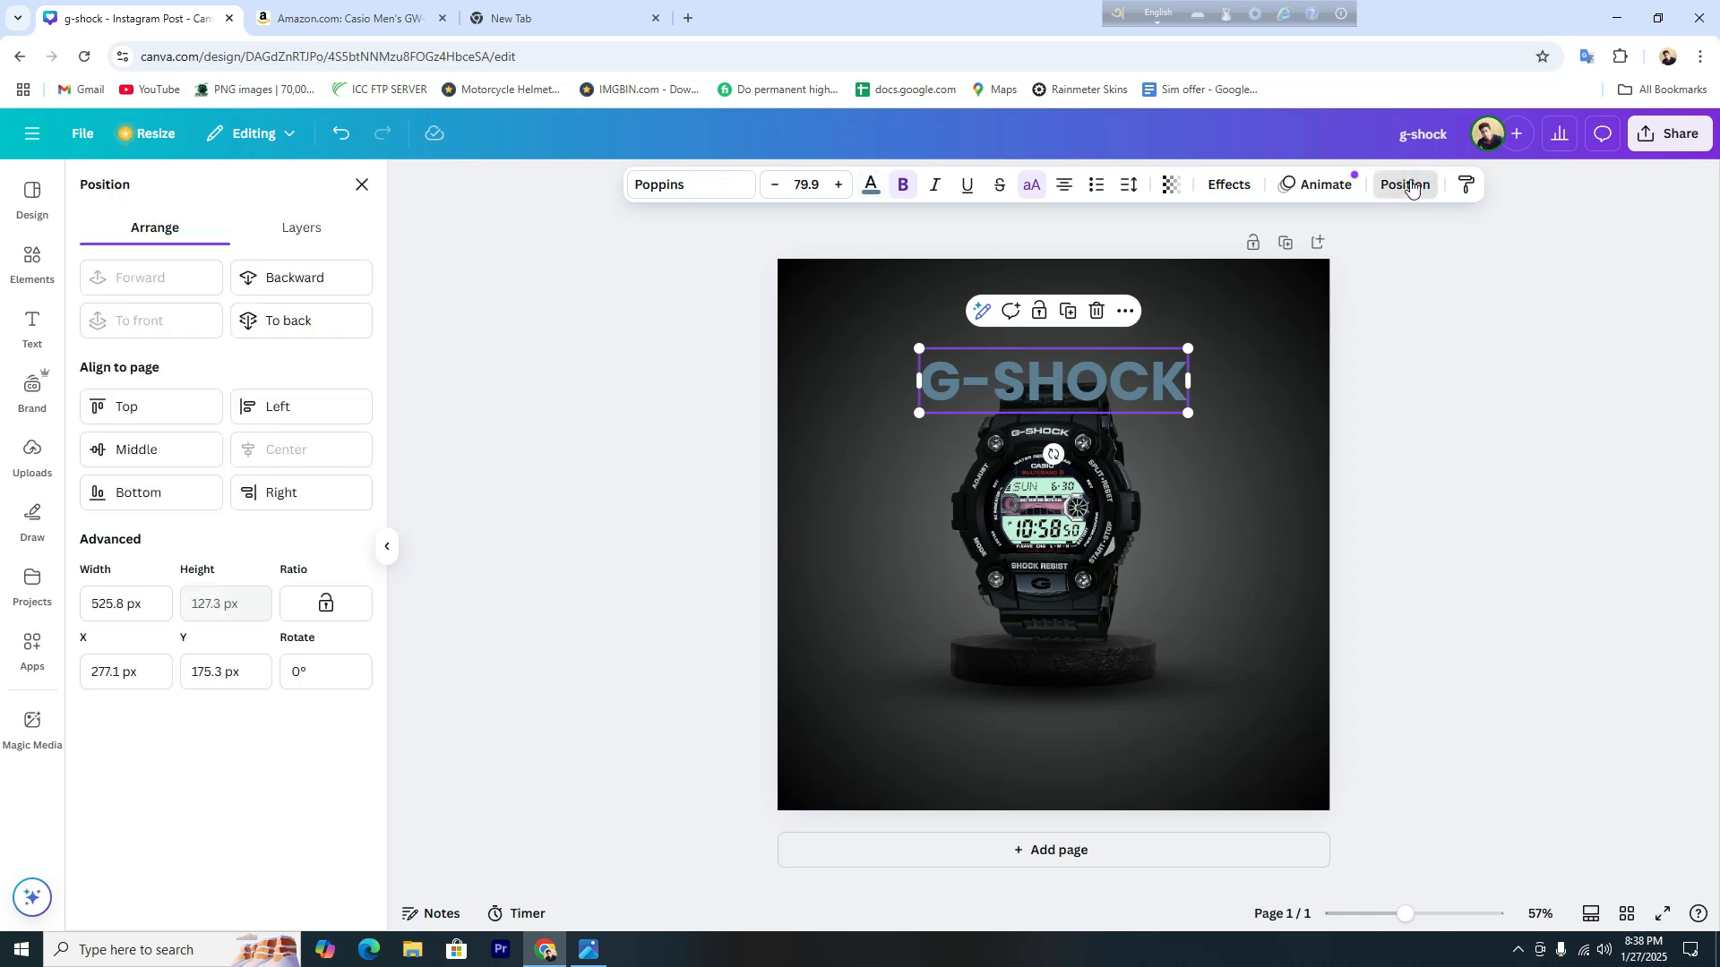
pyautogui.click(278, 278)
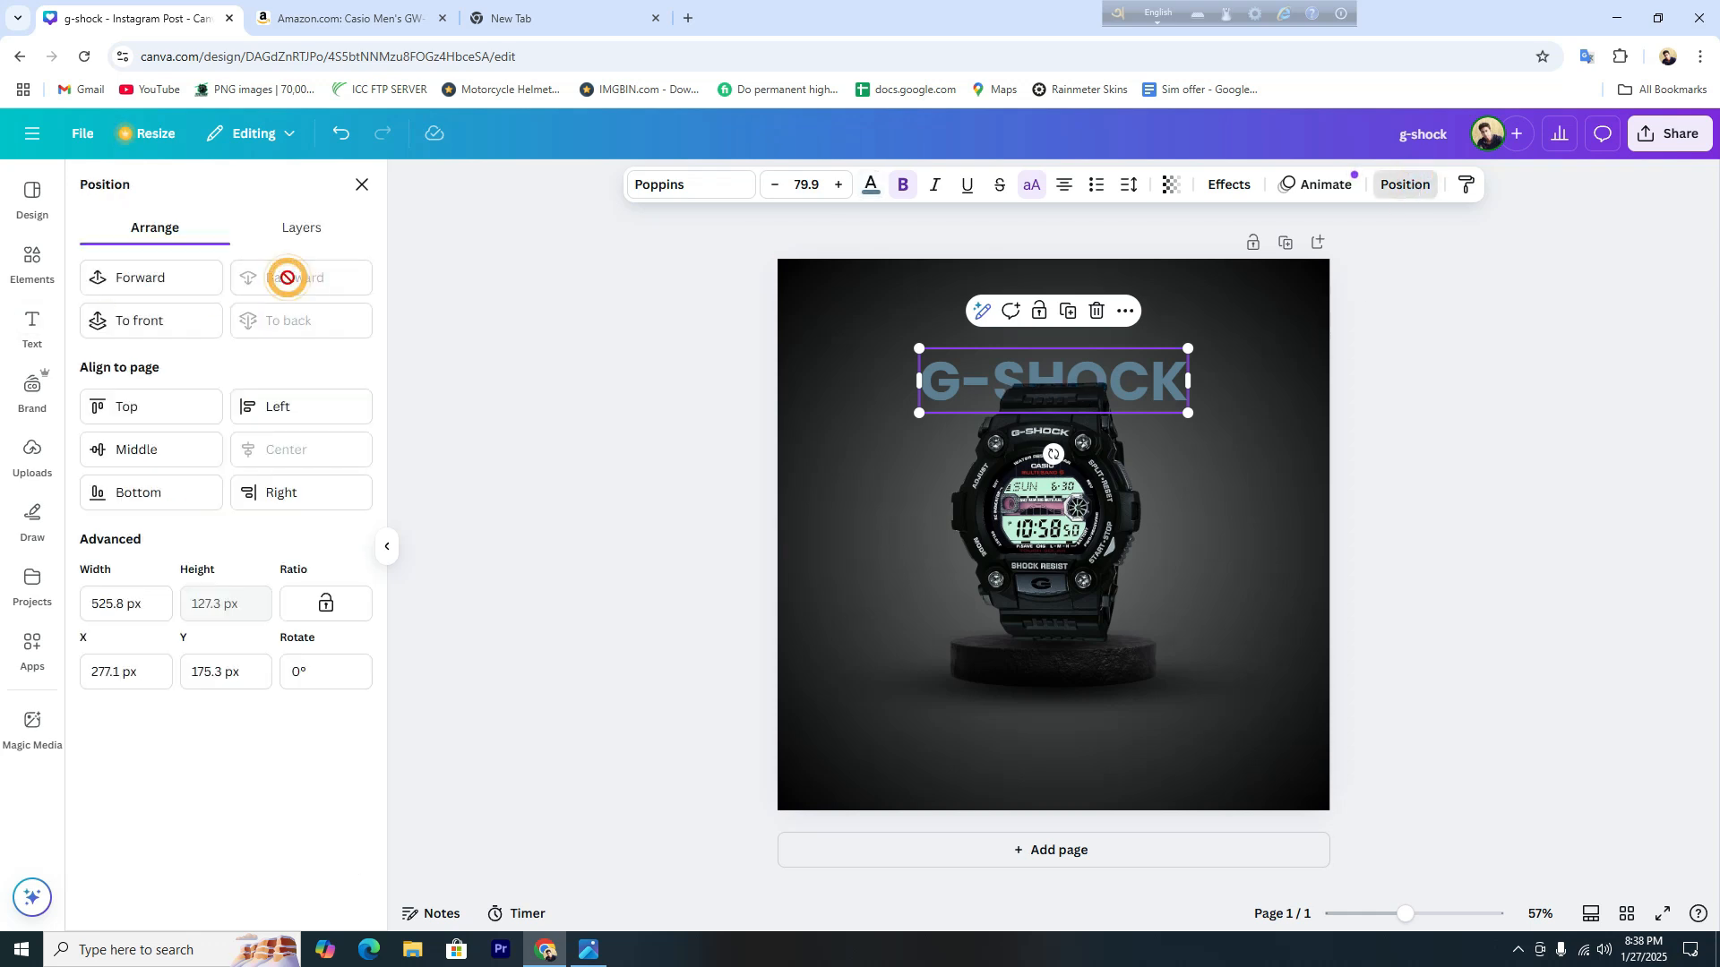
pyautogui.moveTo(1130, 373); pyautogui.dragTo(1130, 348)
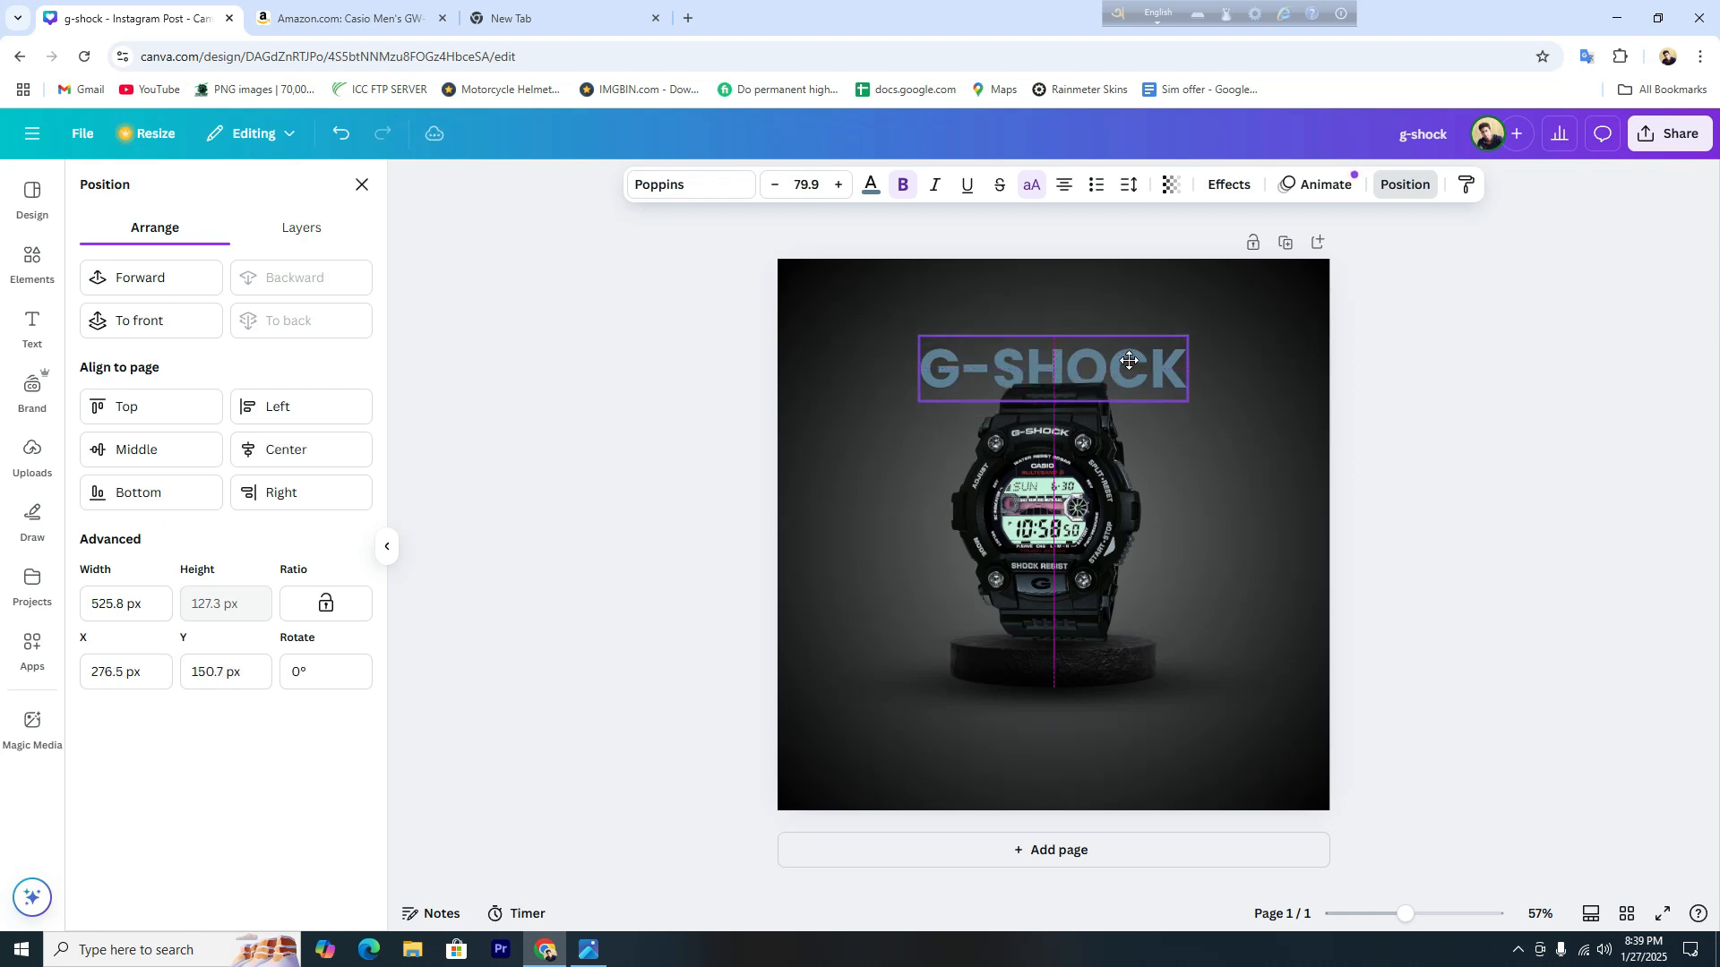
pyautogui.press('Escape')
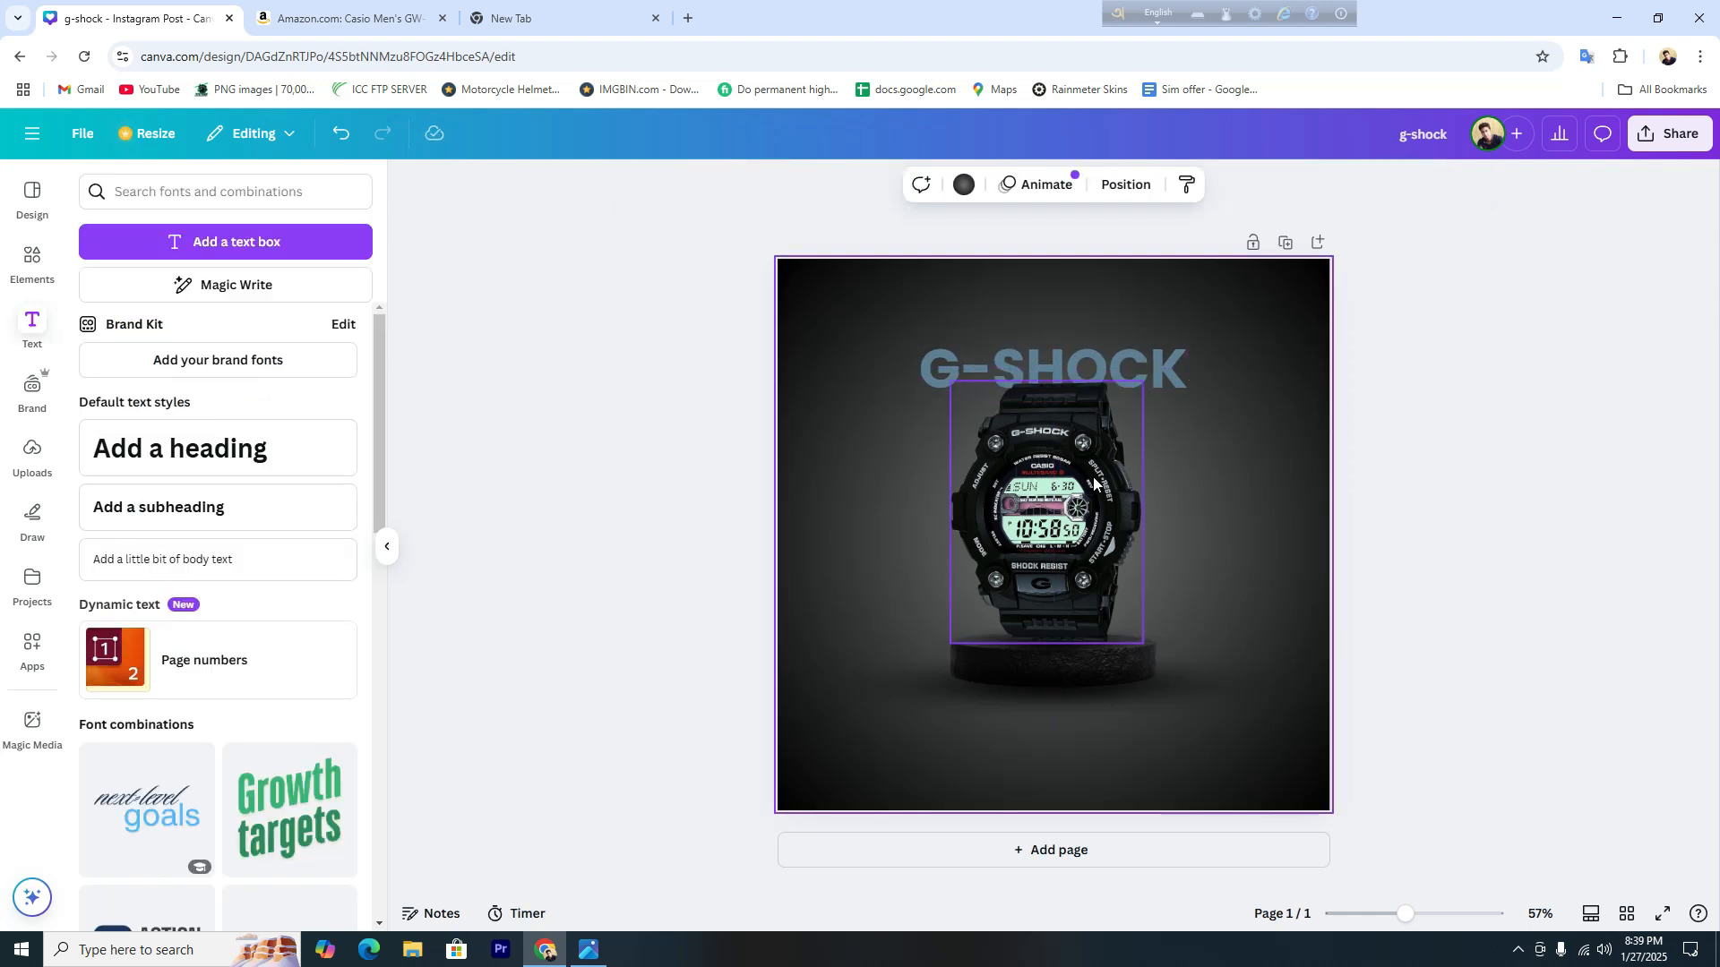
# Duplicate the G-SHOCK heading, centre the copy horizontally on the page and place it directly below the original at about Y 238.9 px.
pyautogui.click(1141, 363)
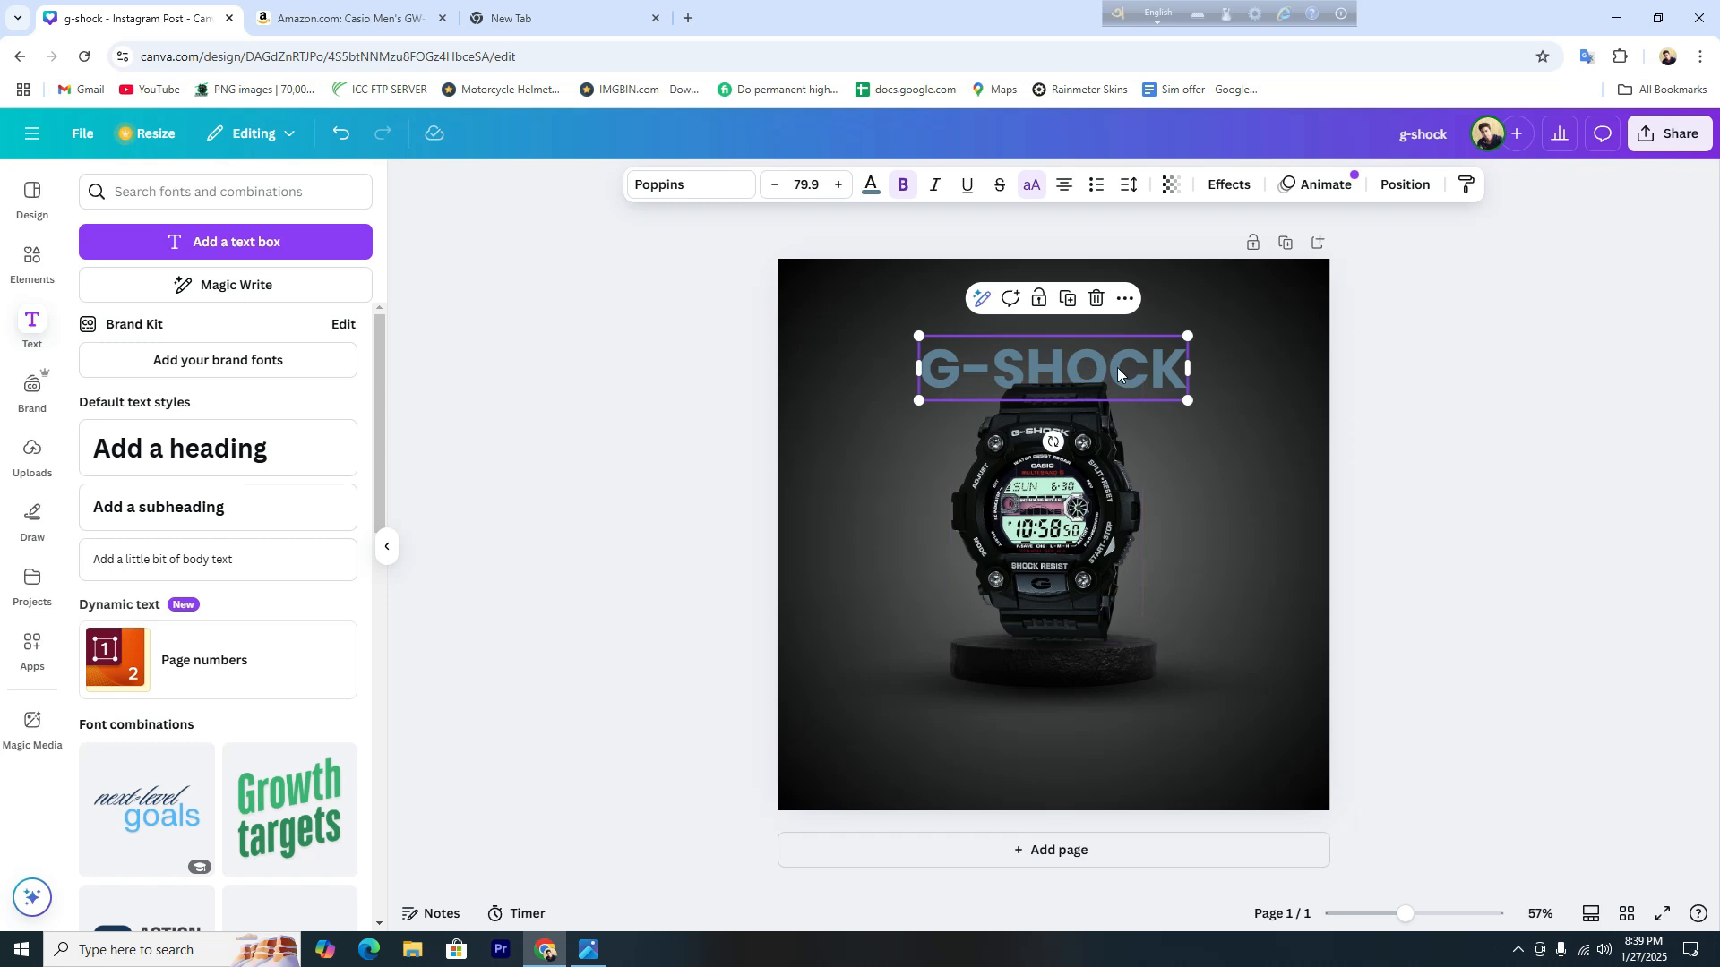
pyautogui.click(1066, 302)
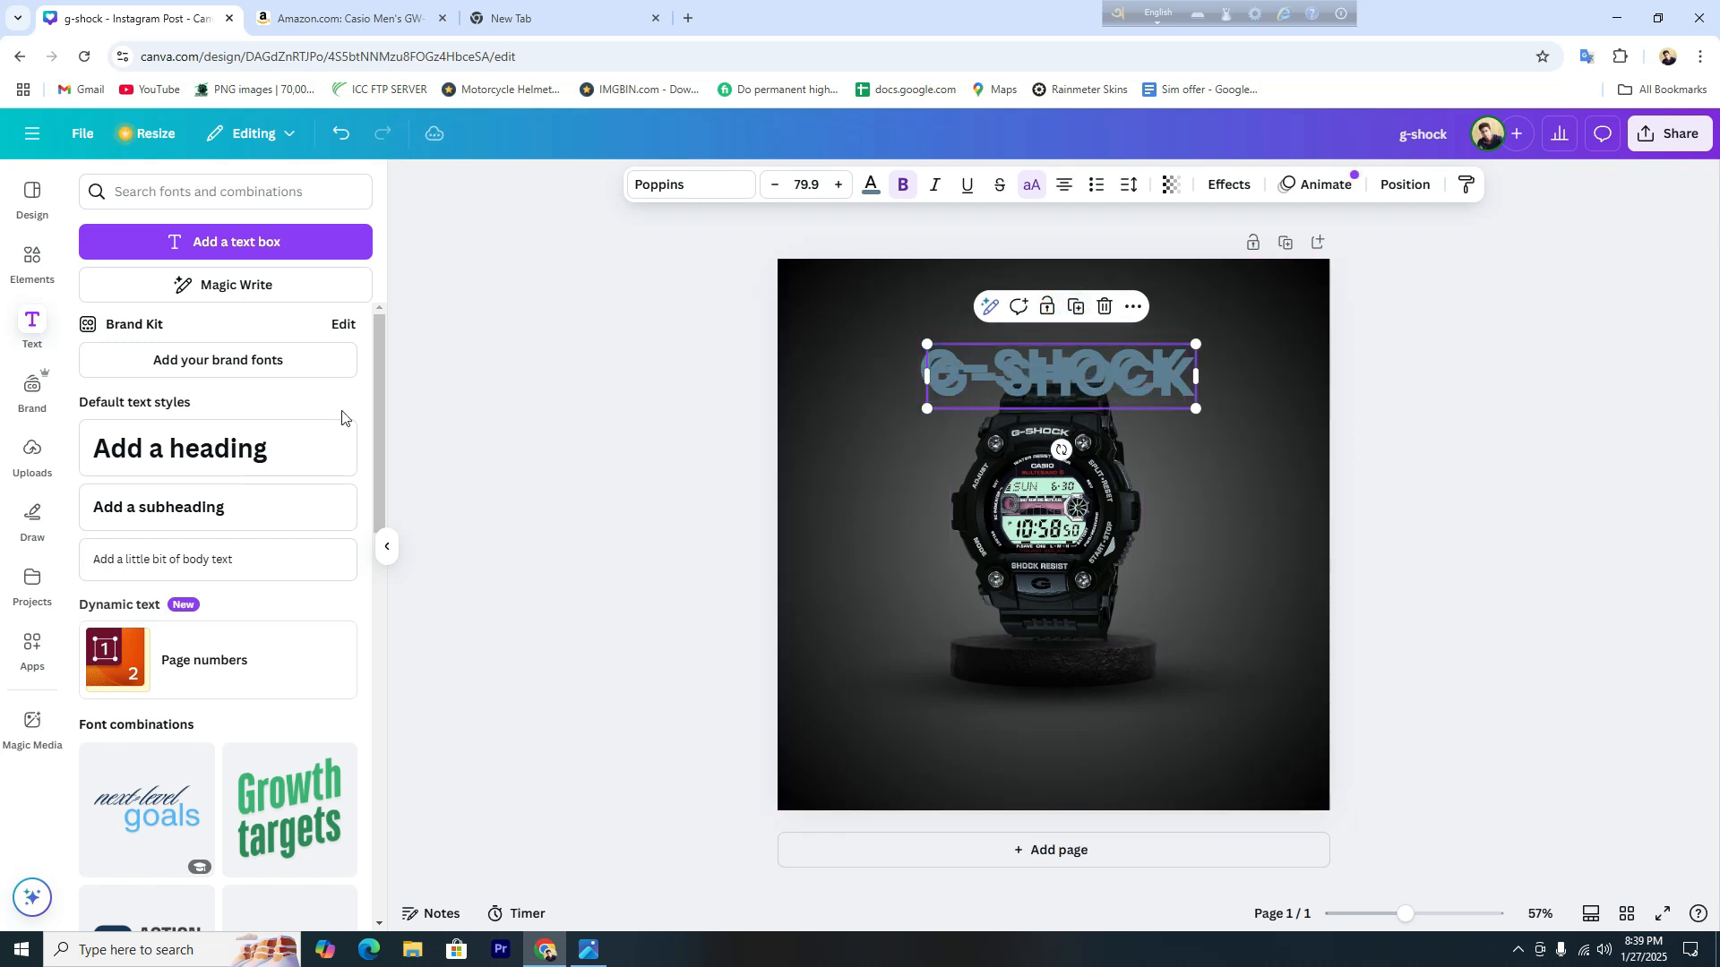
pyautogui.click(1409, 184)
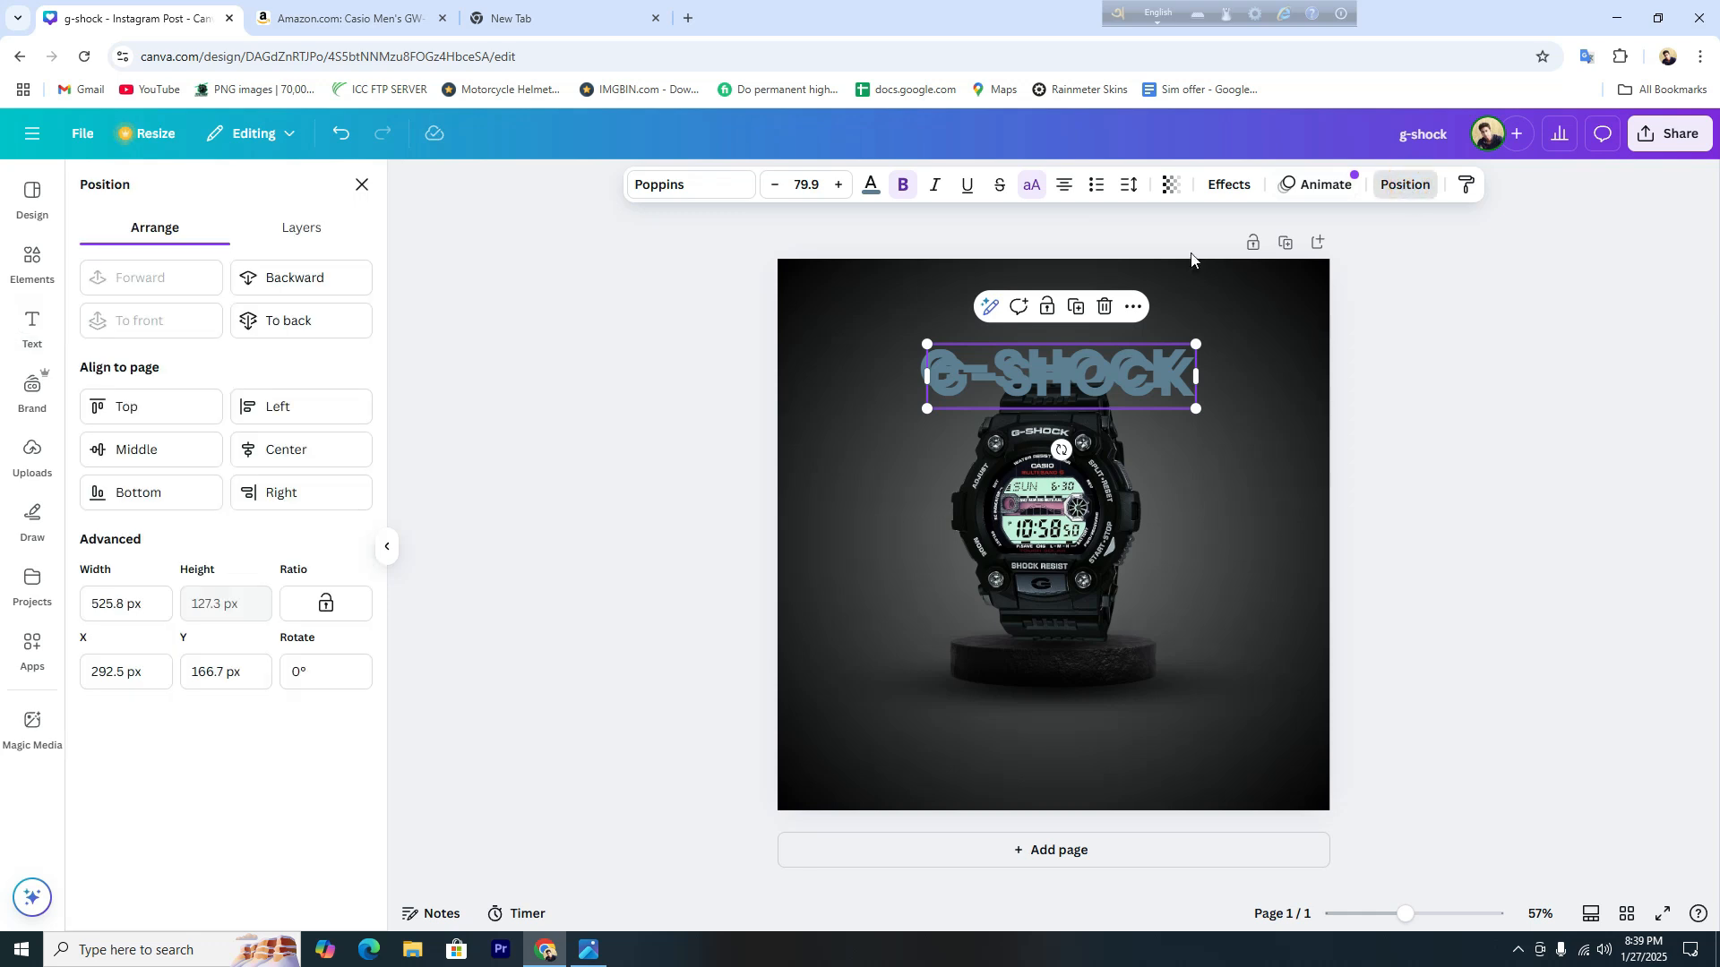
pyautogui.click(313, 465)
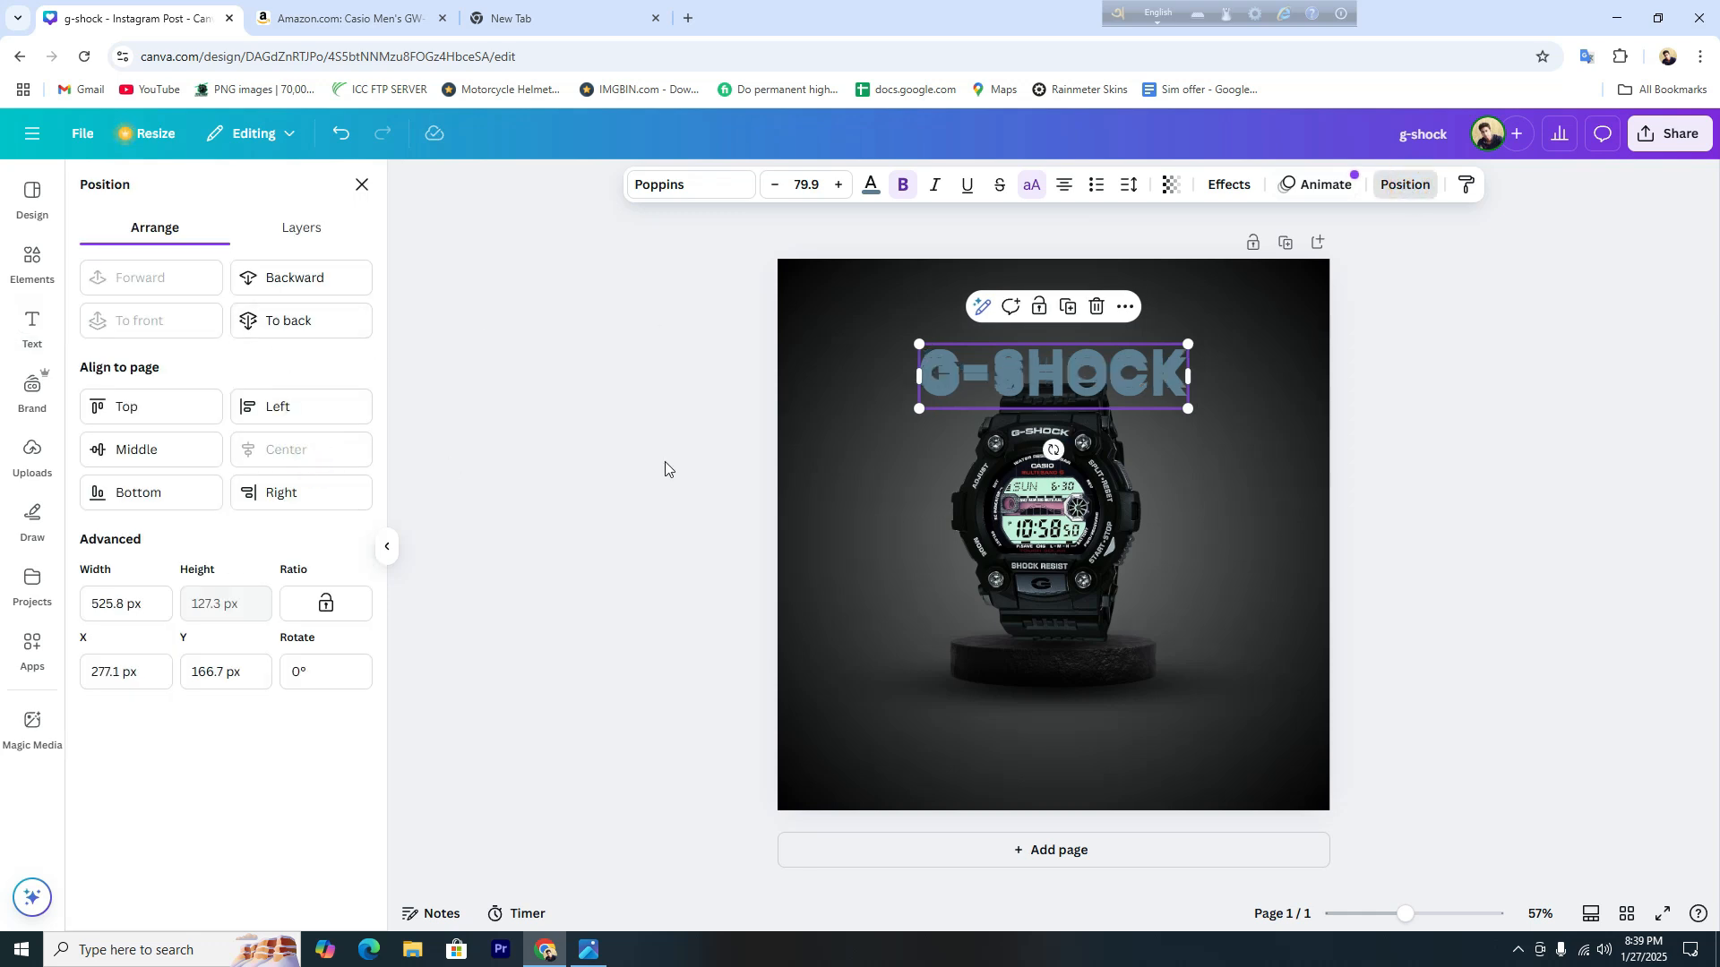
pyautogui.moveTo(1141, 400); pyautogui.dragTo(1143, 435)
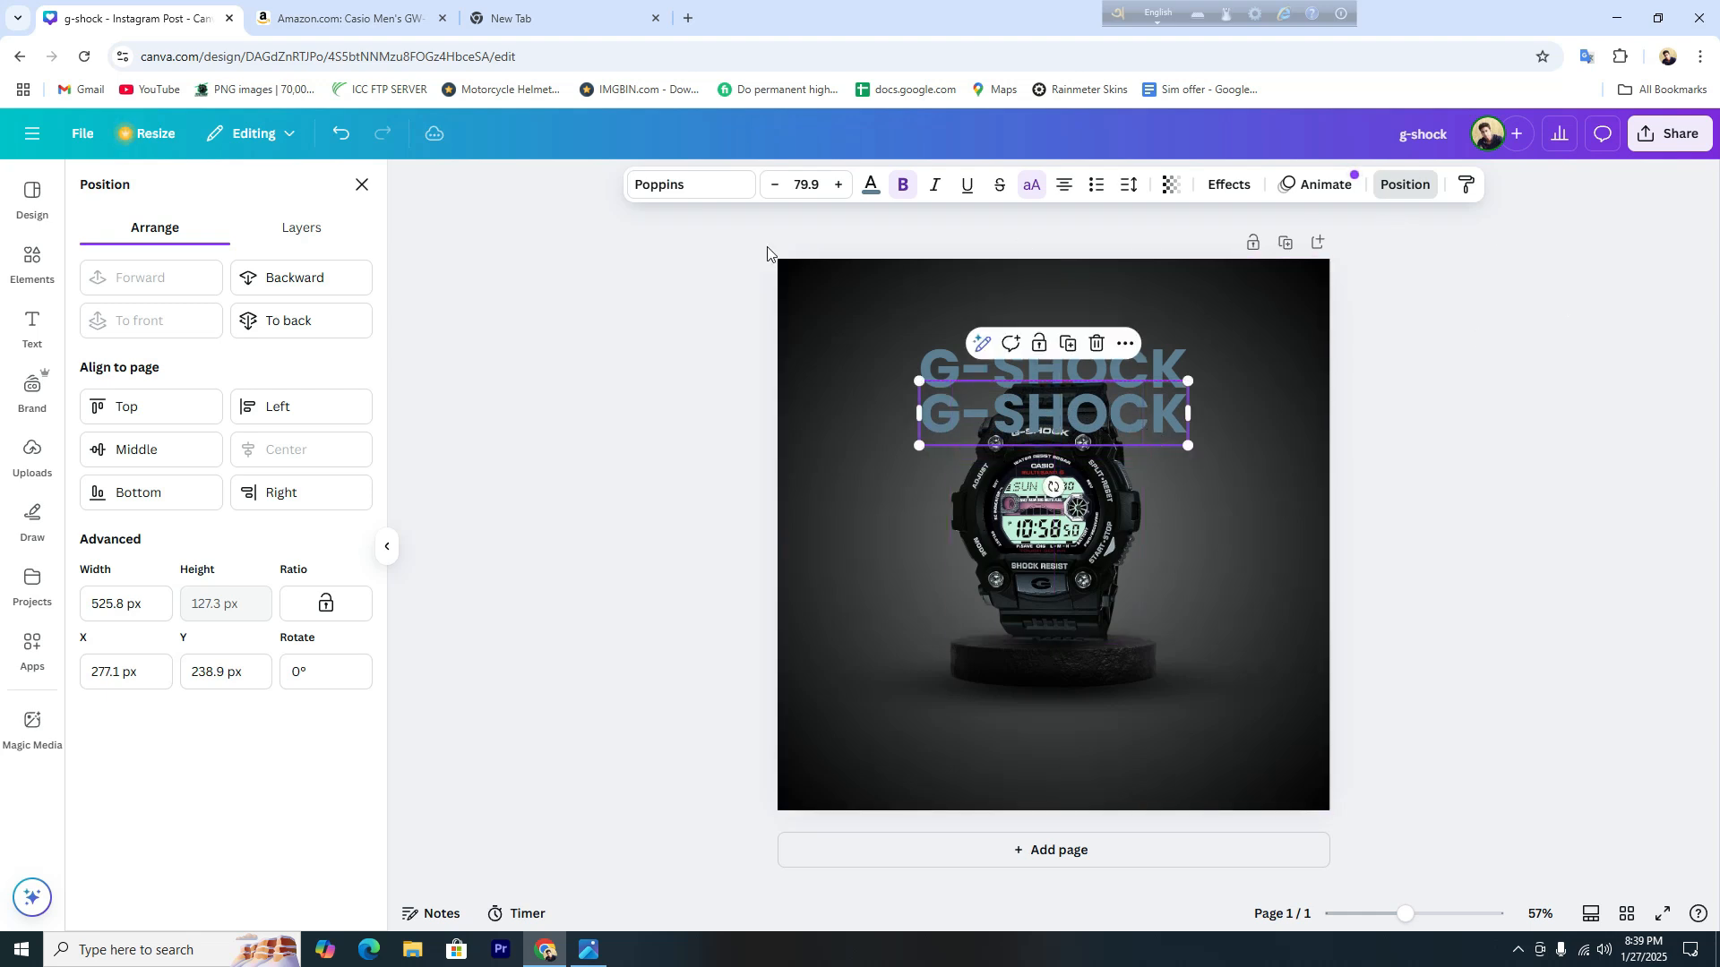
# Apply the Hollow text effect to the second G-SHOCK line with a thickness of 27.
pyautogui.click(698, 196)
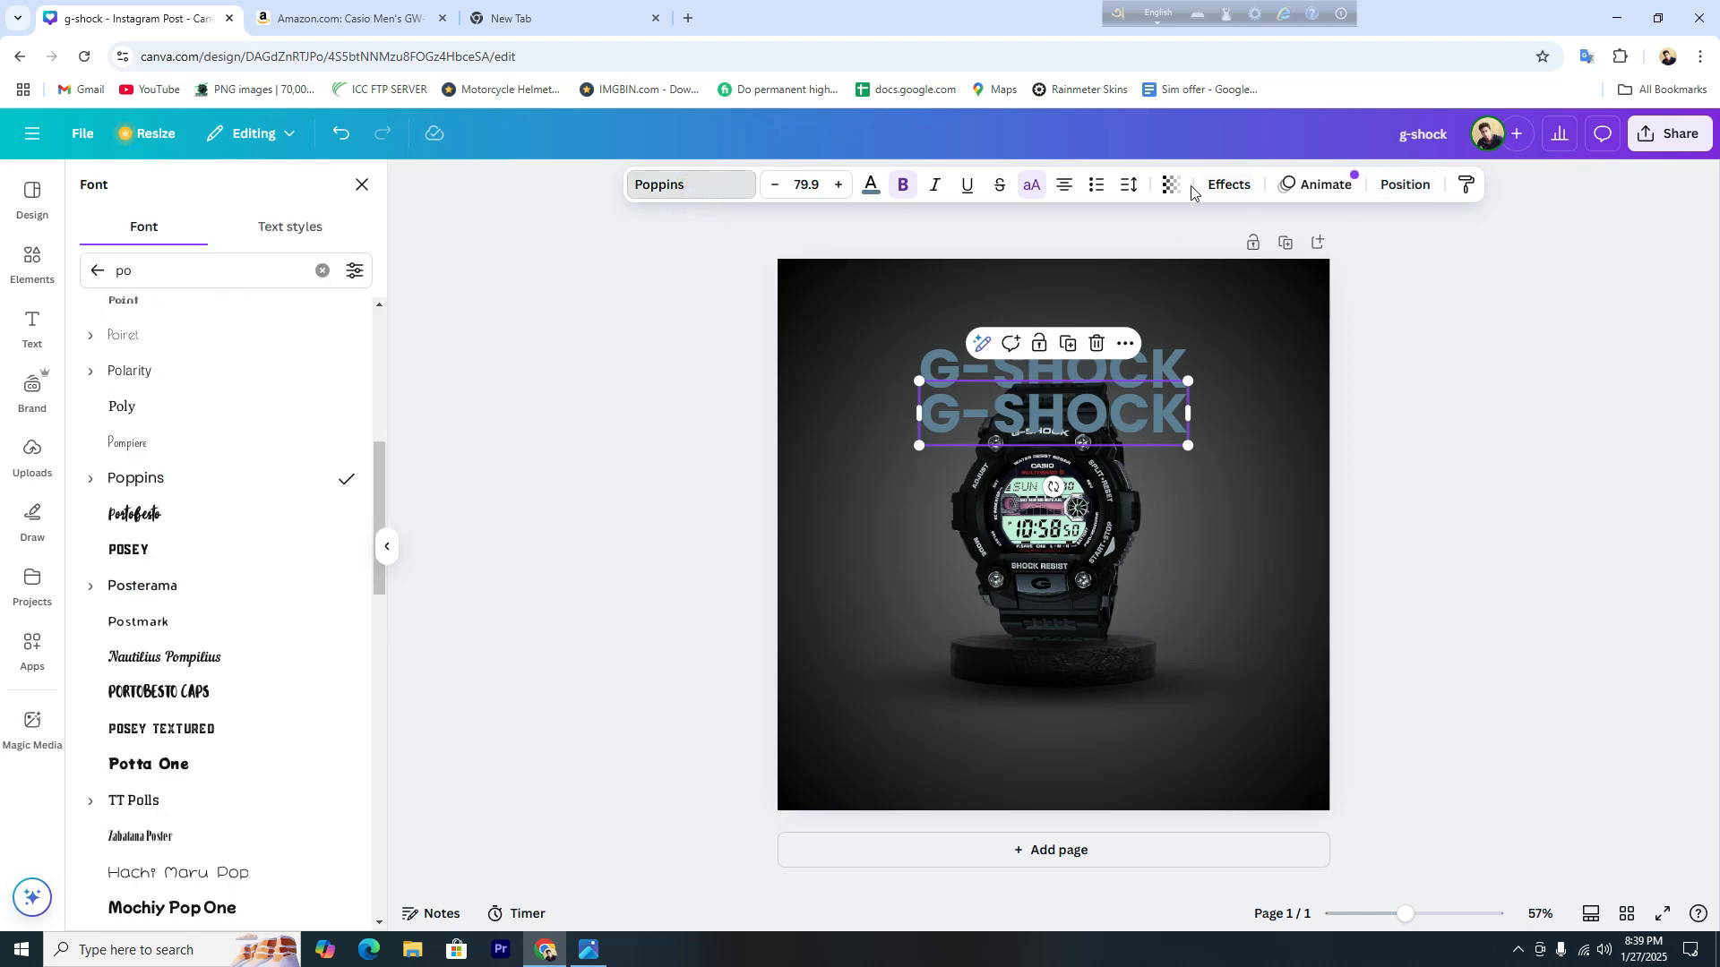
pyautogui.click(1227, 186)
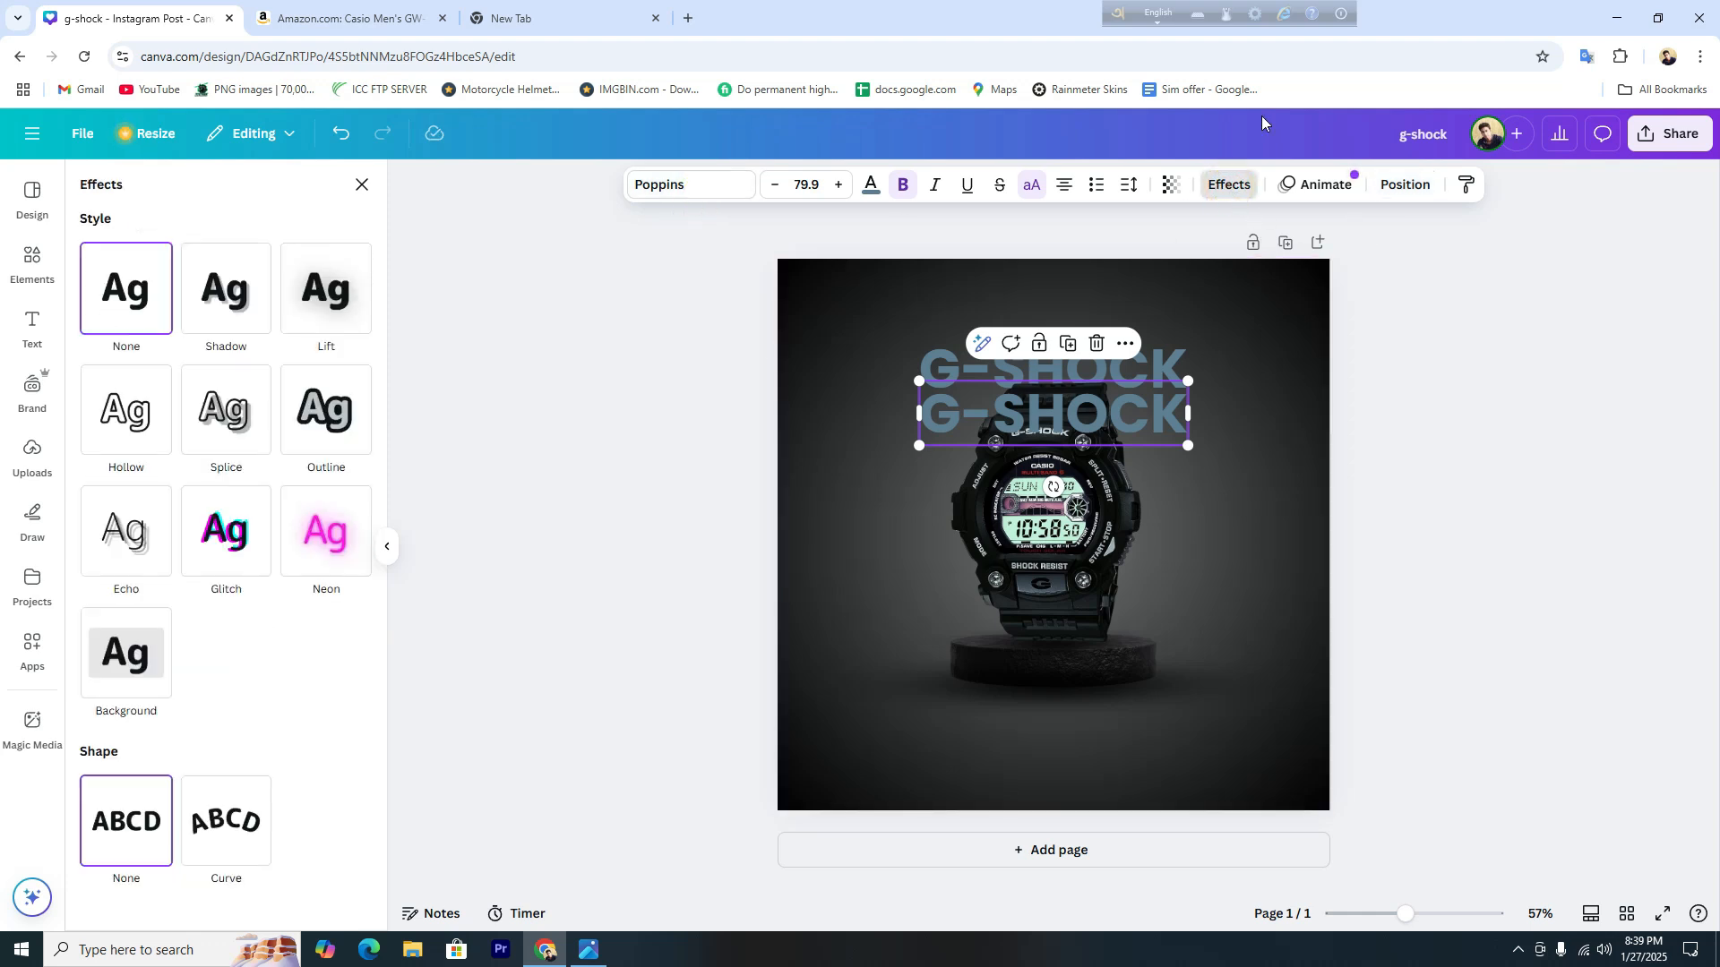
pyautogui.click(131, 418)
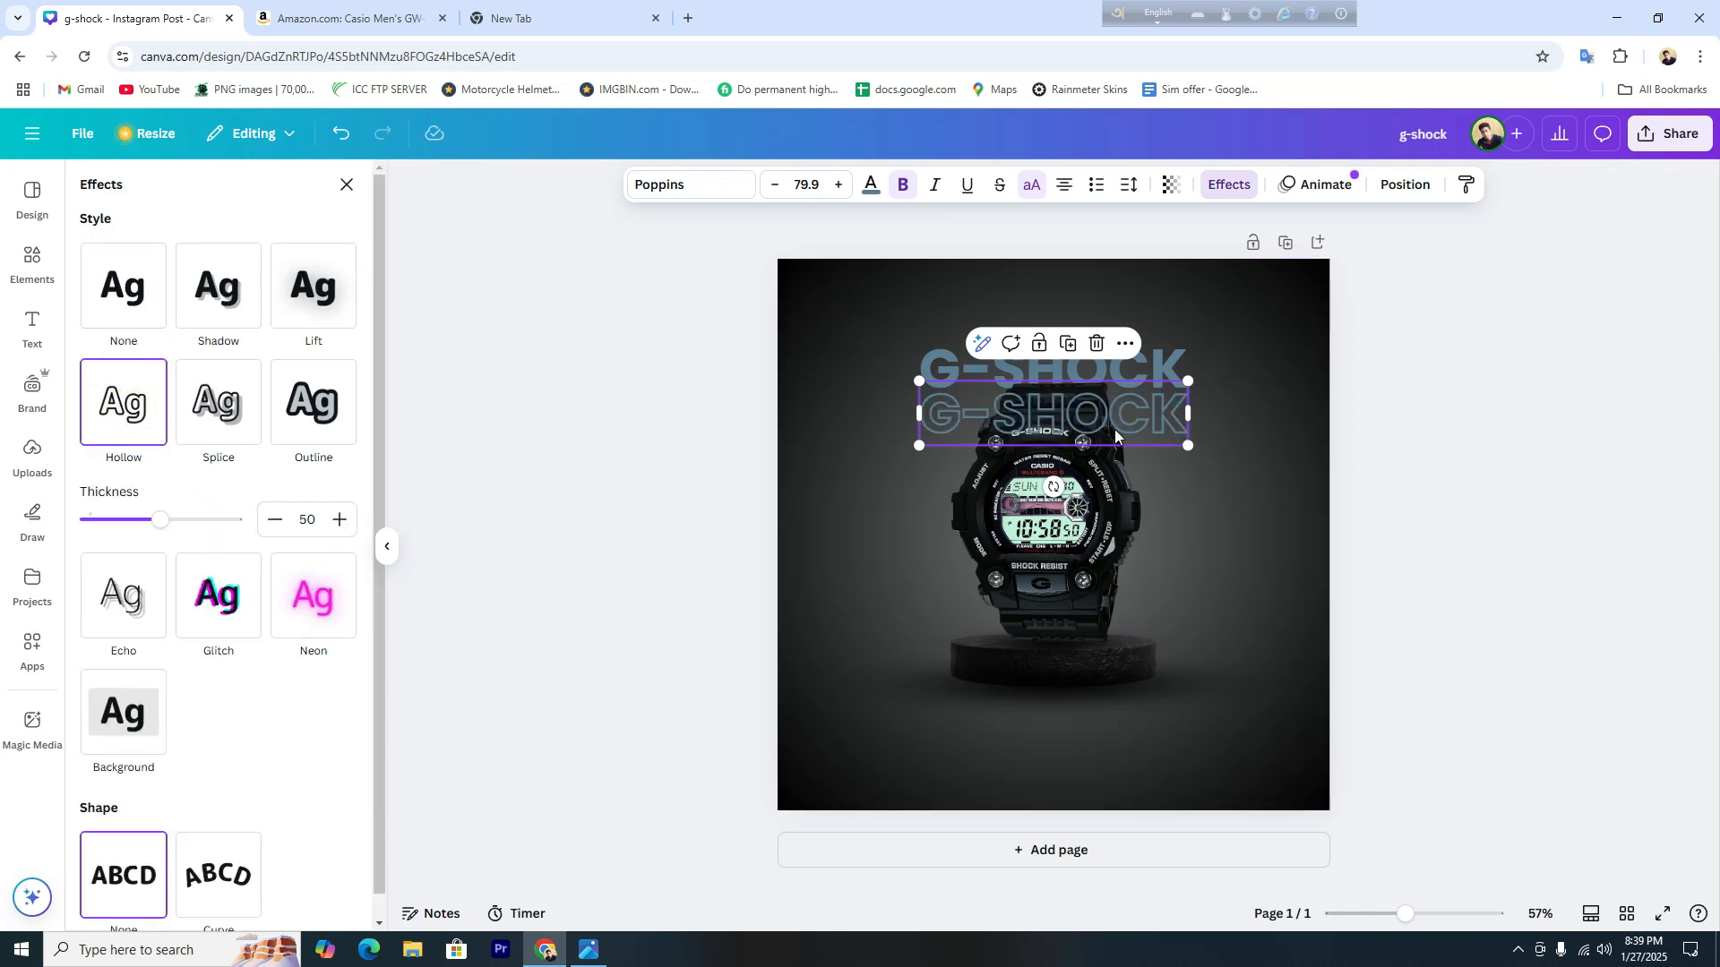
pyautogui.moveTo(157, 522)
pyautogui.mouseDown()
pyautogui.moveTo(113, 525)
pyautogui.moveTo(128, 523)
pyautogui.mouseUp()
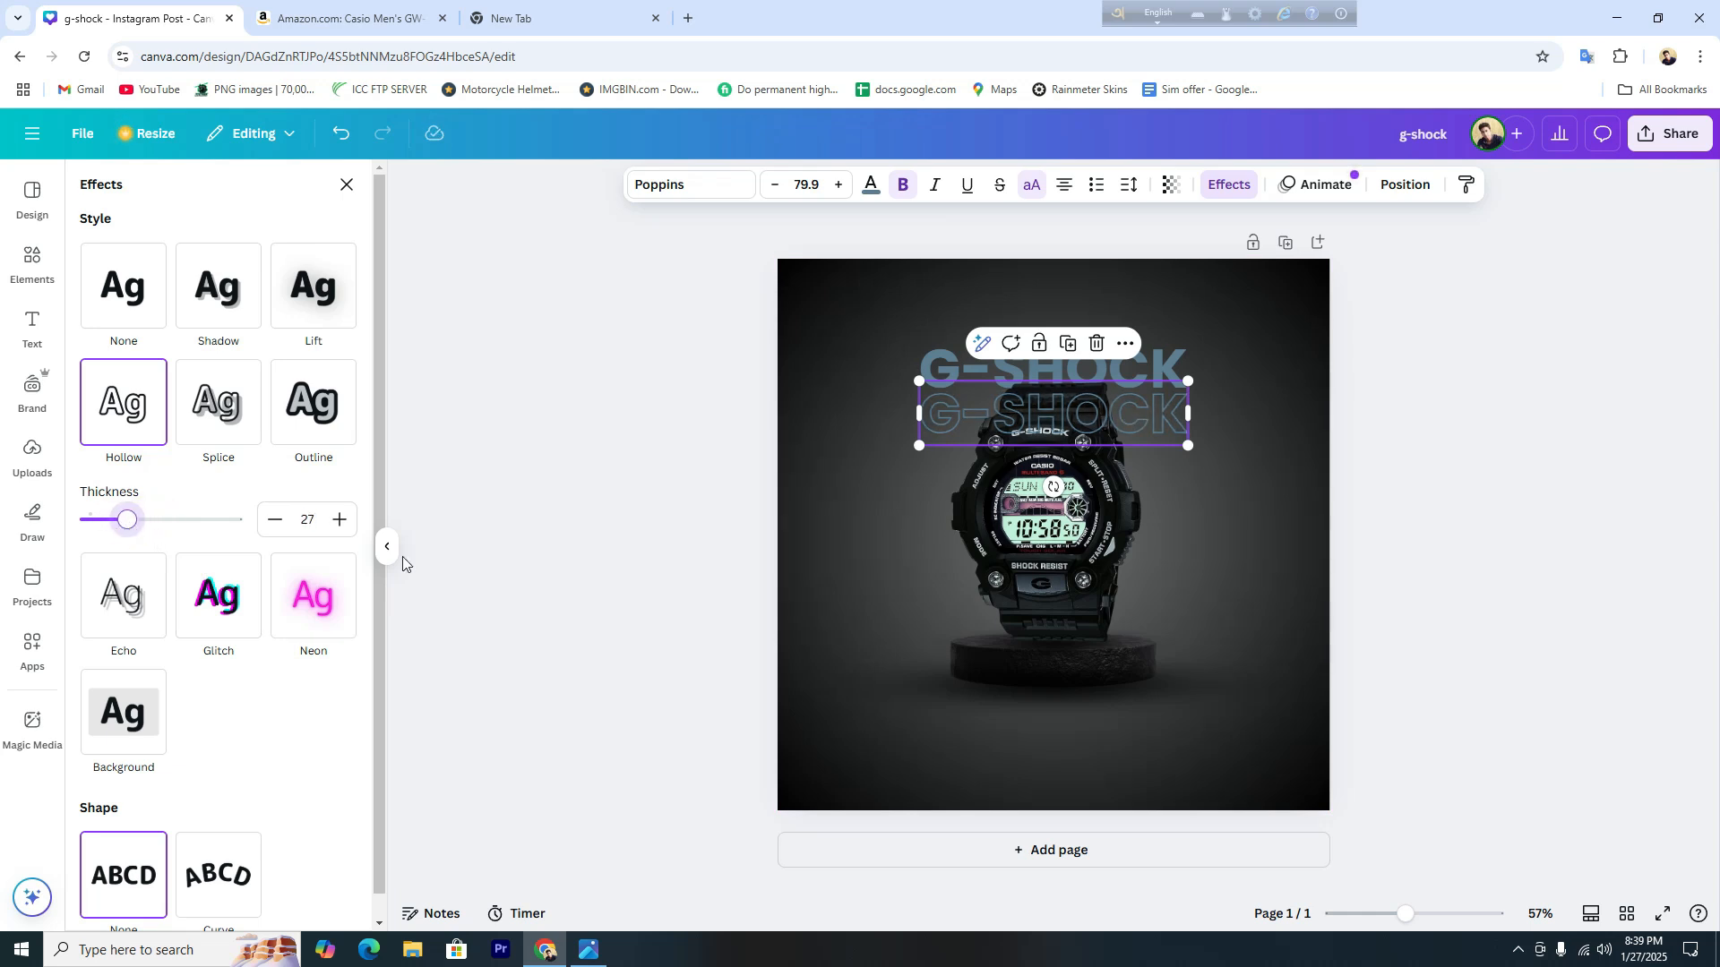
pyautogui.click(1213, 453)
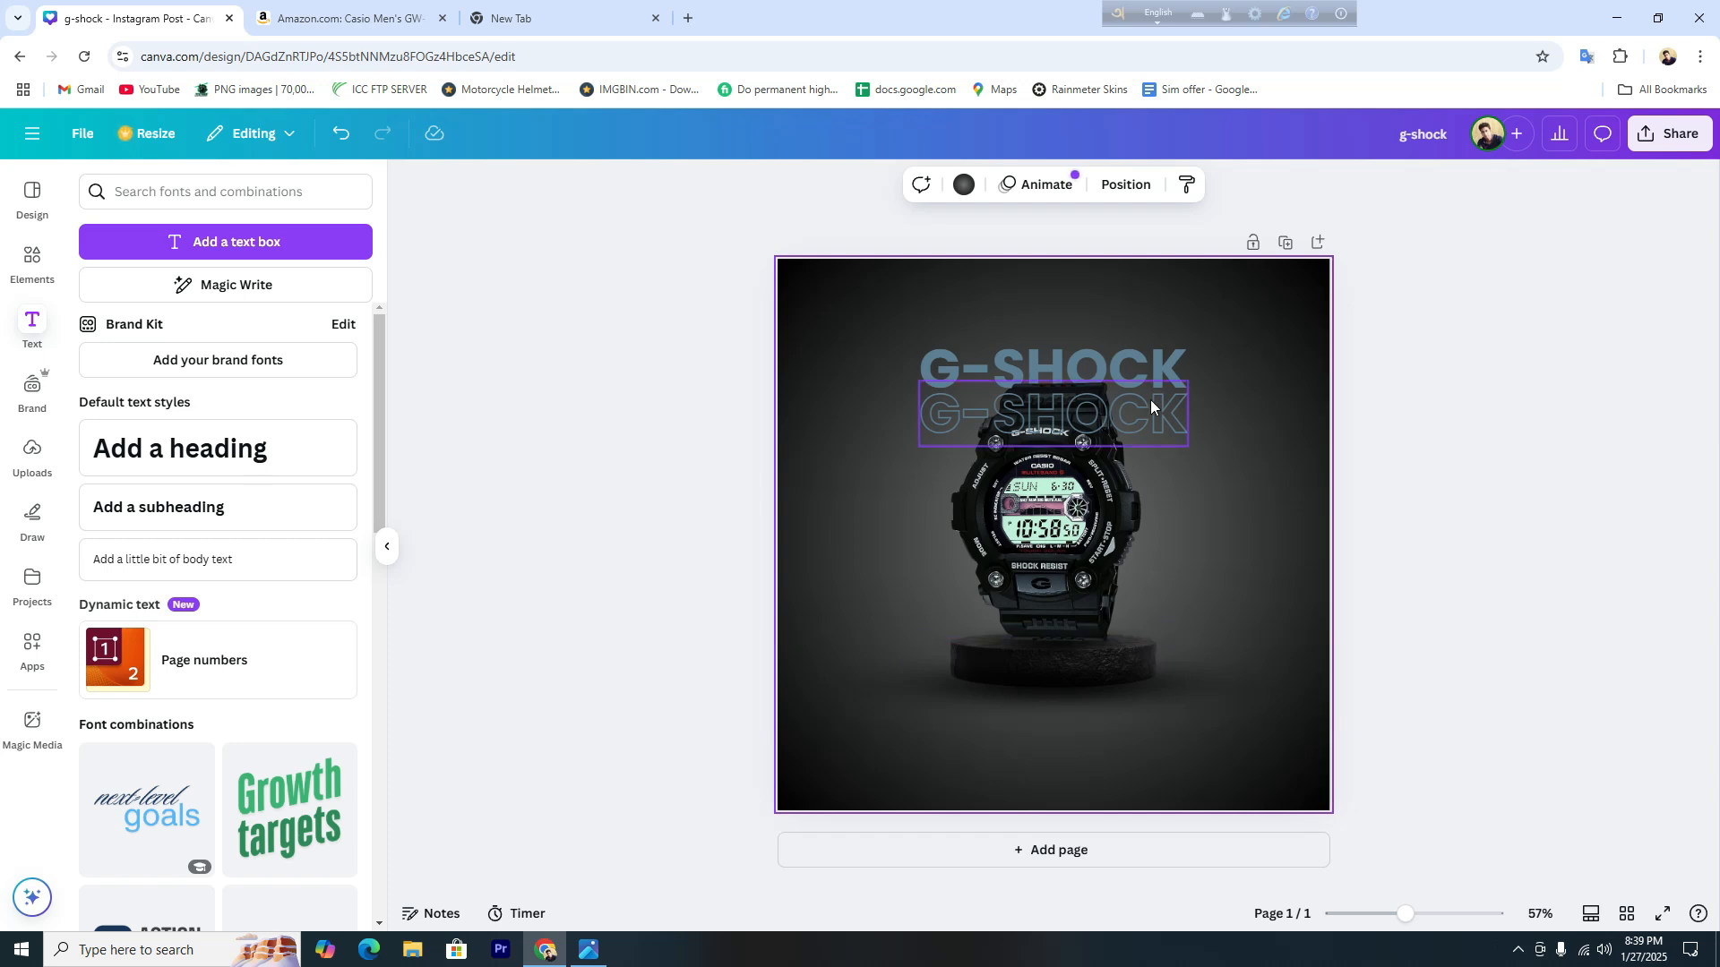
# Send the hollow G-SHOCK line one layer backward so it sits behind the watch.
pyautogui.click(1145, 424)
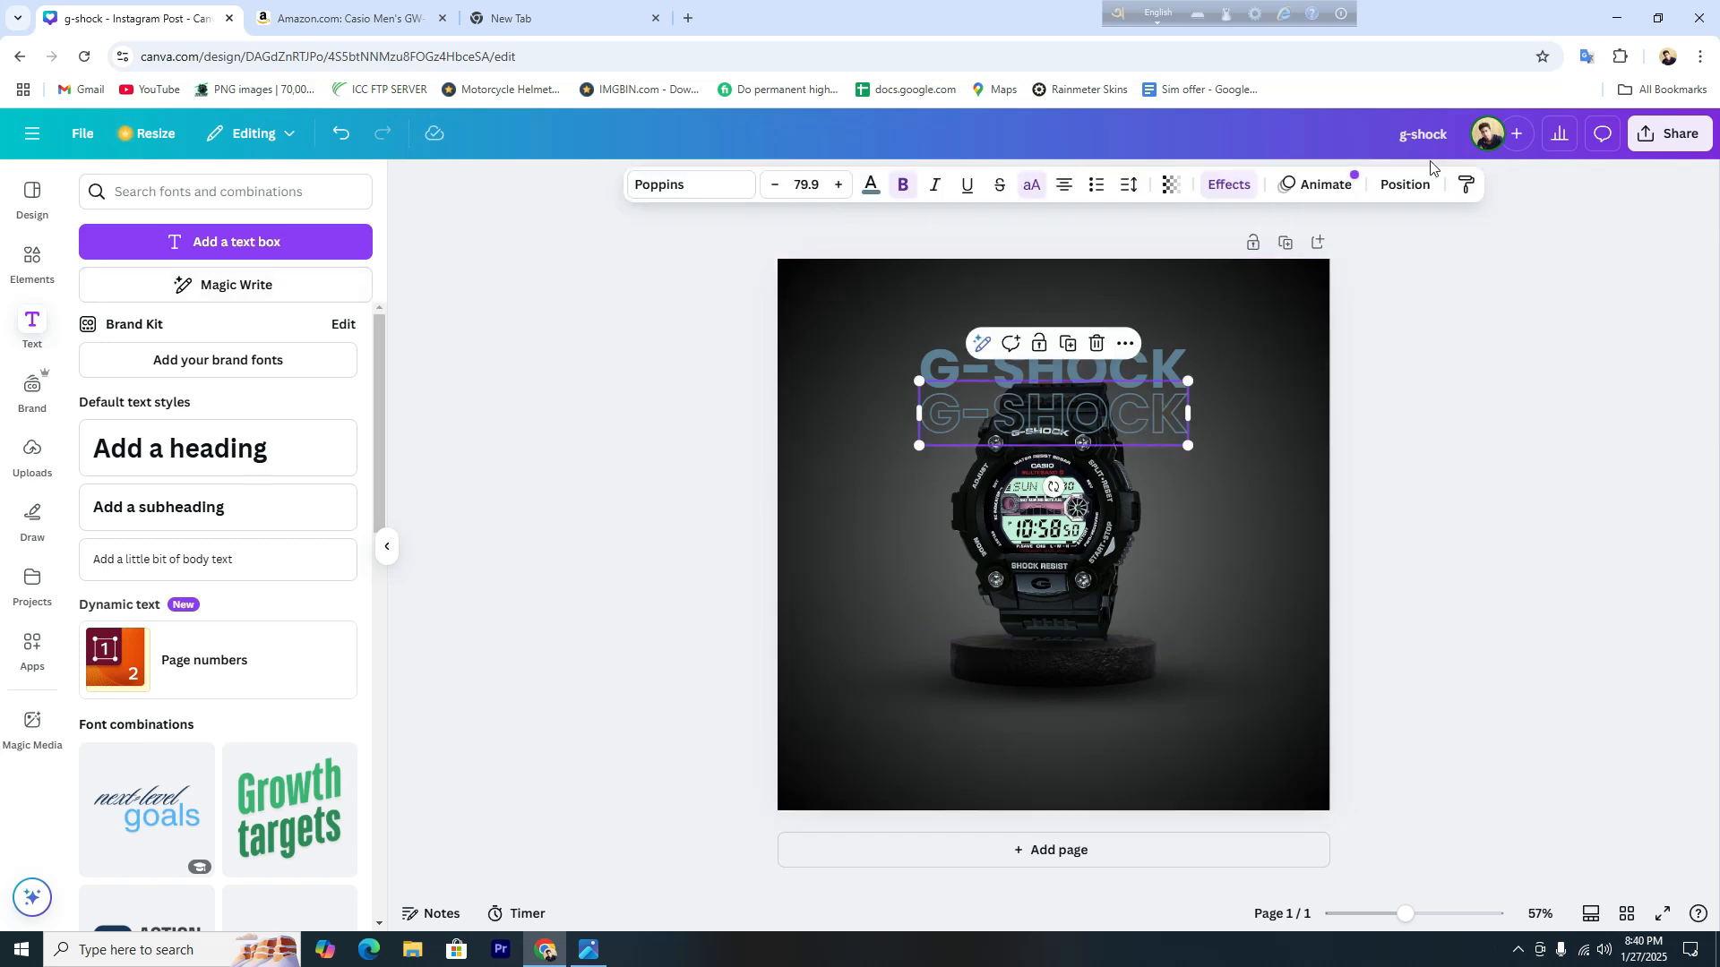
pyautogui.click(1408, 188)
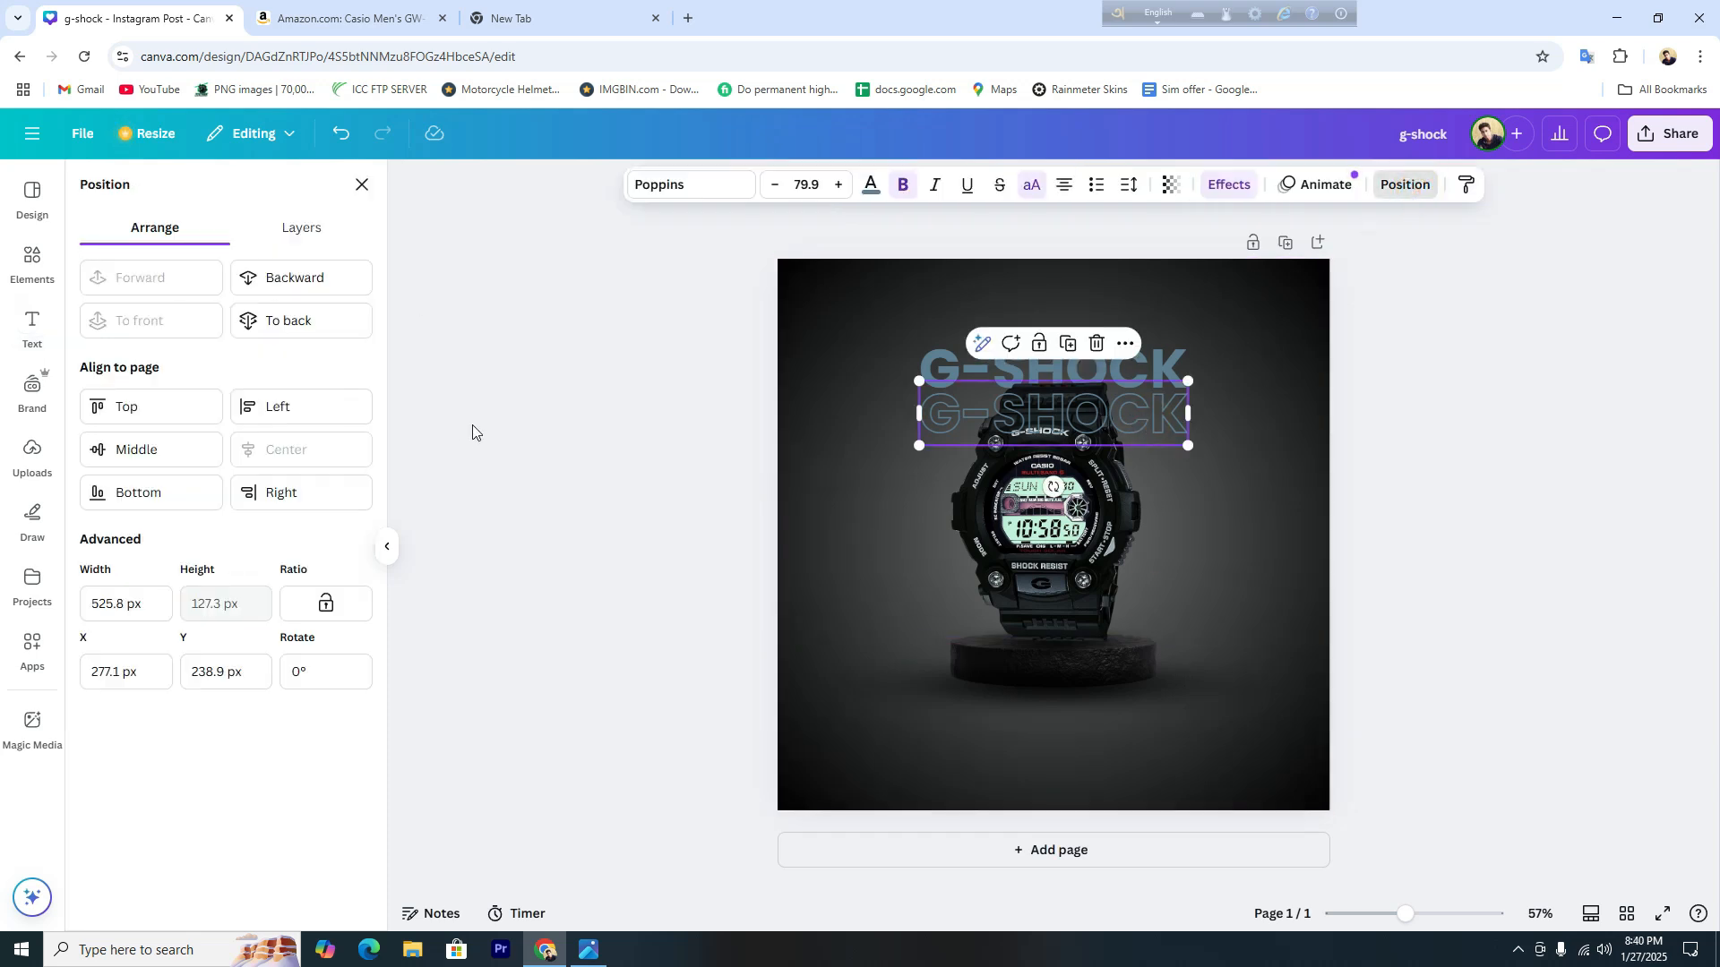
pyautogui.click(301, 279)
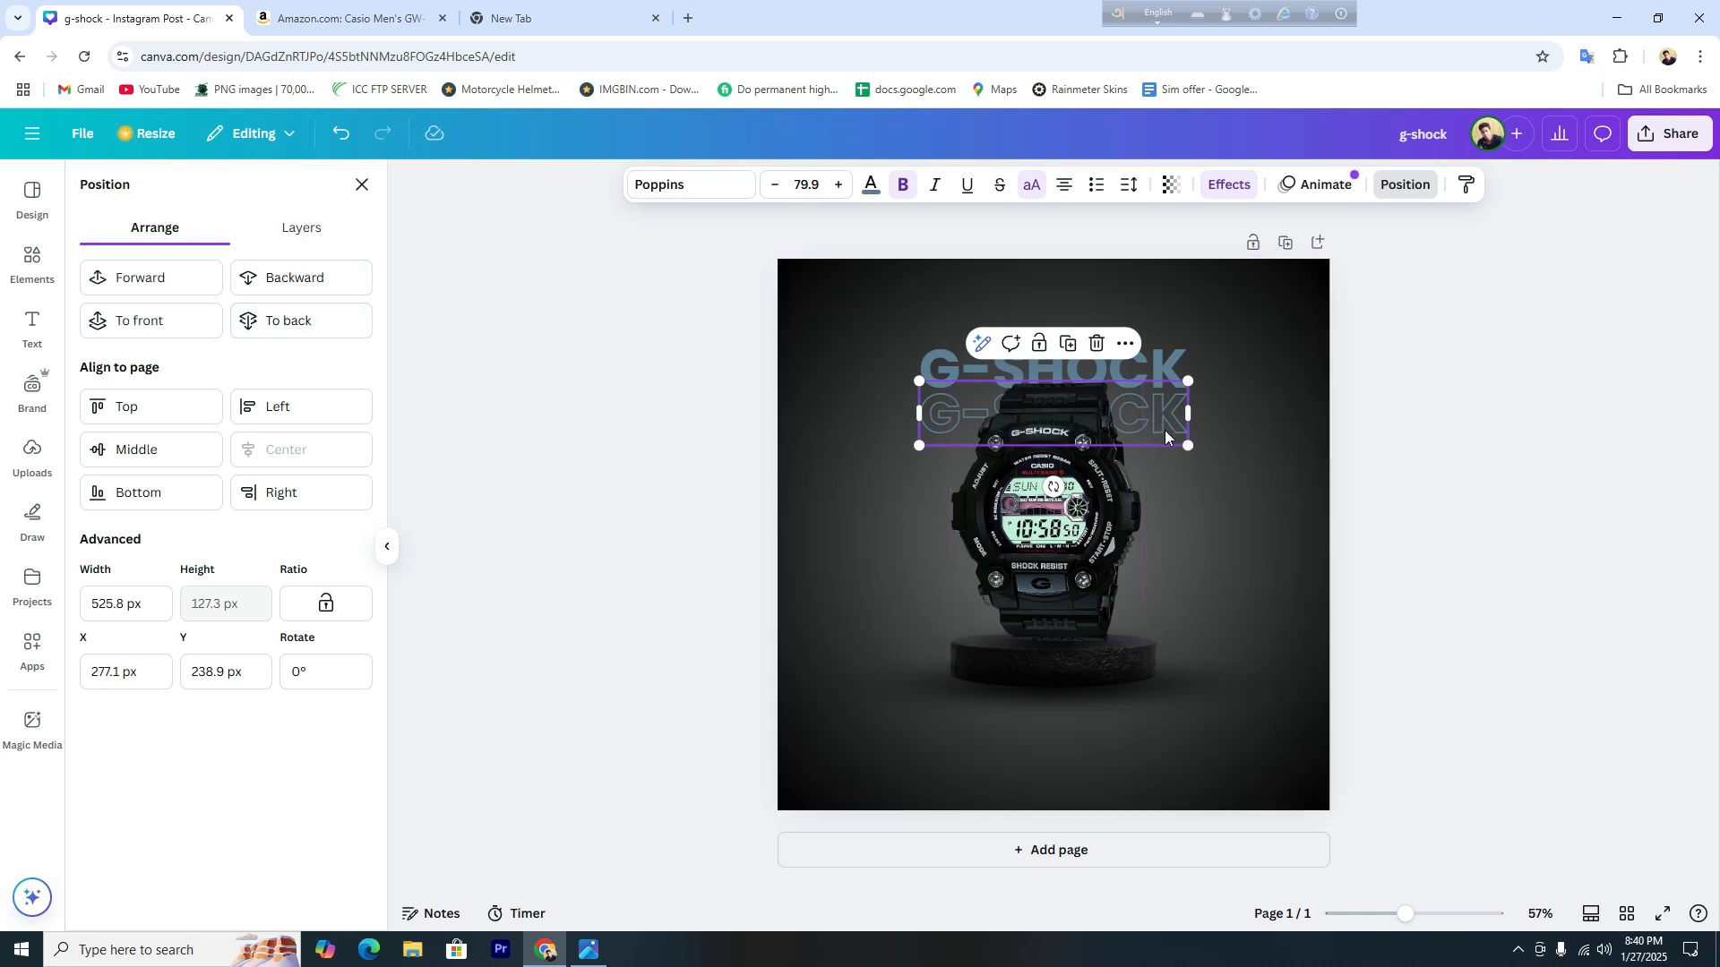
# Duplicate the hollow G-SHOCK line, place the copy directly below it at about Y 330.3 px and send it behind the watch.
pyautogui.click(1073, 348)
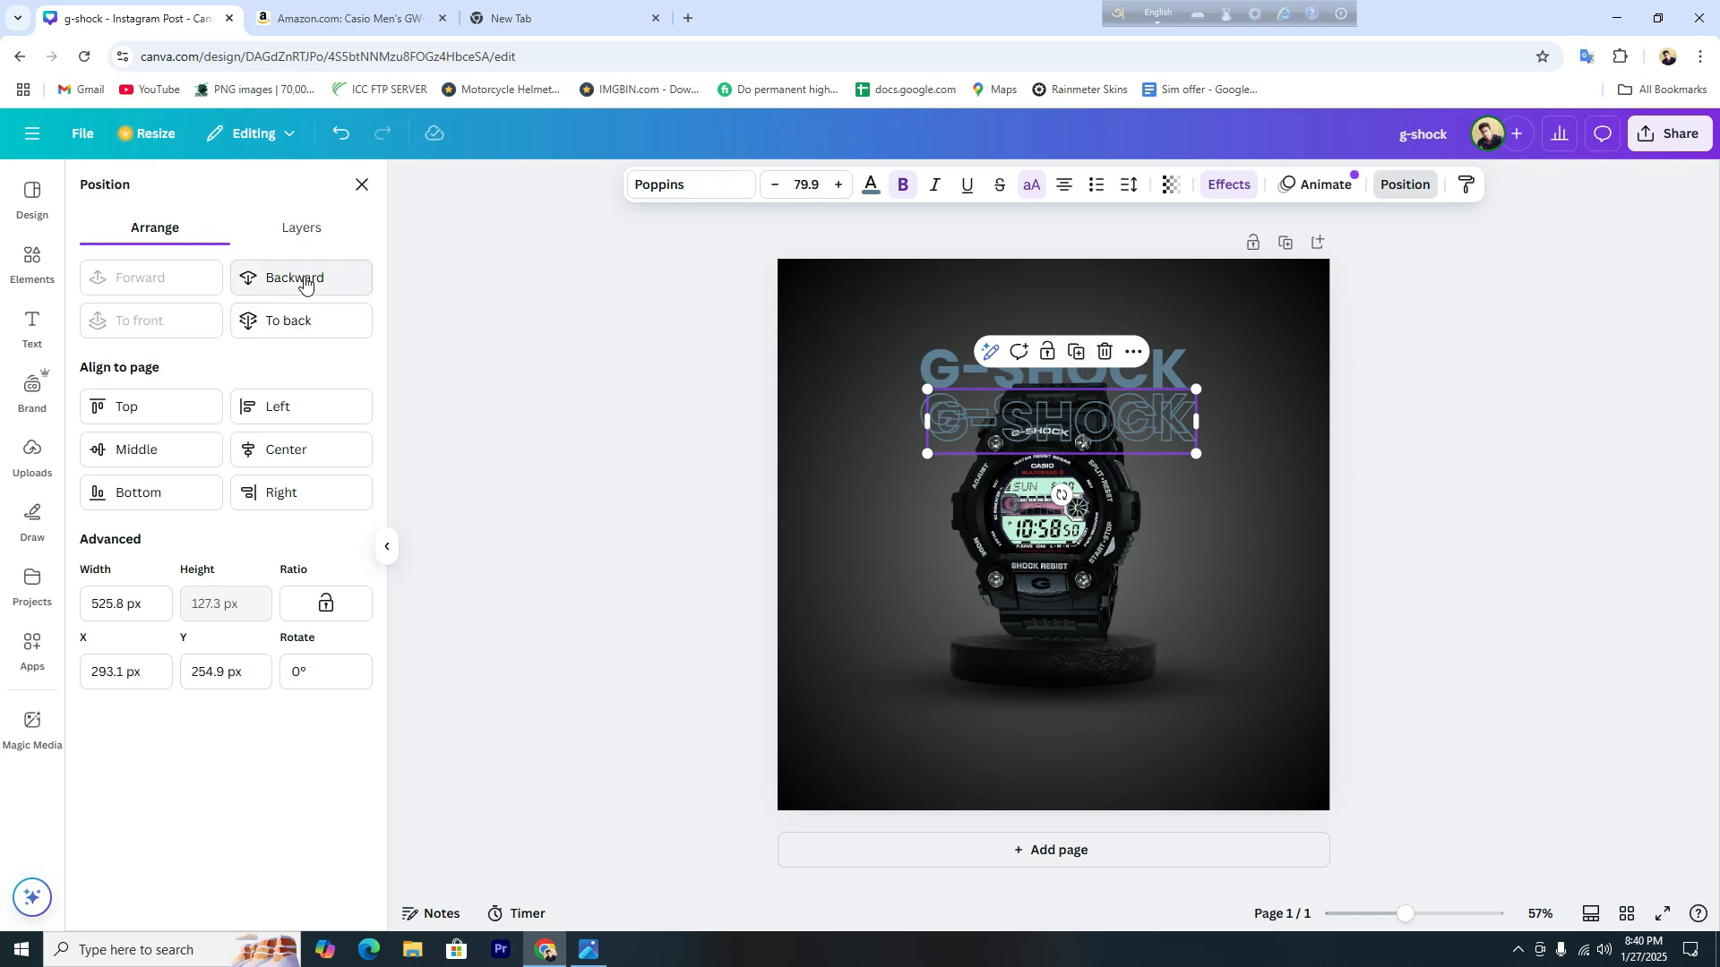
pyautogui.click(287, 449)
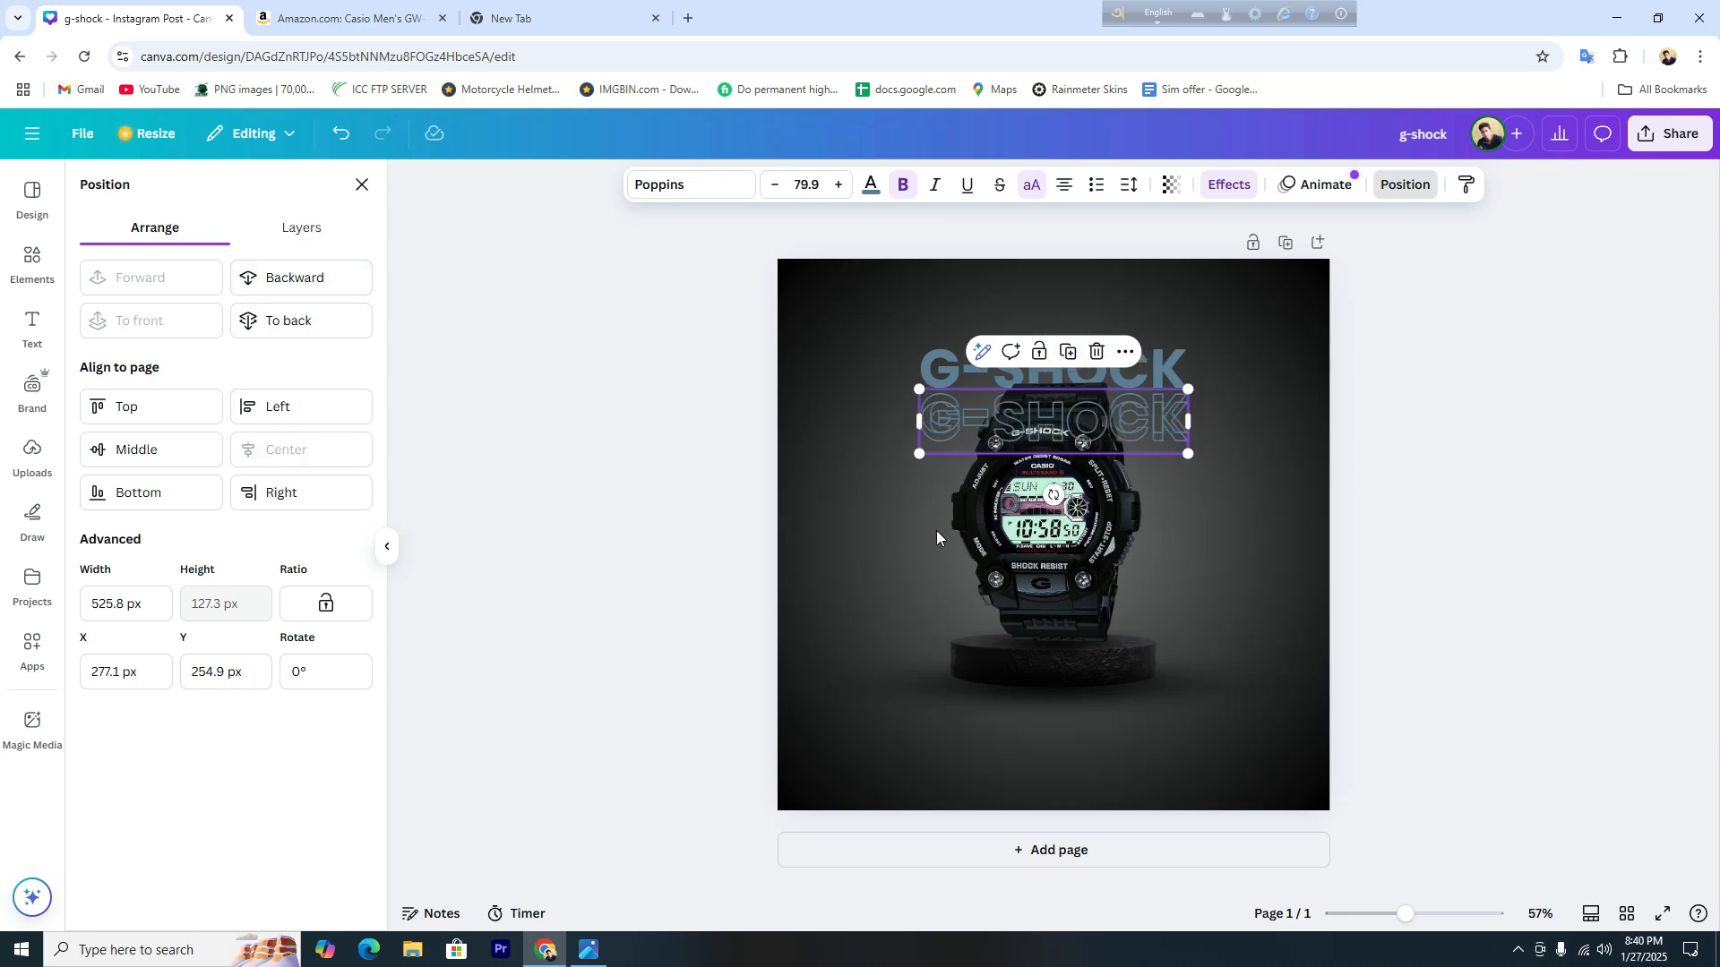
pyautogui.moveTo(1098, 438); pyautogui.dragTo(1093, 479)
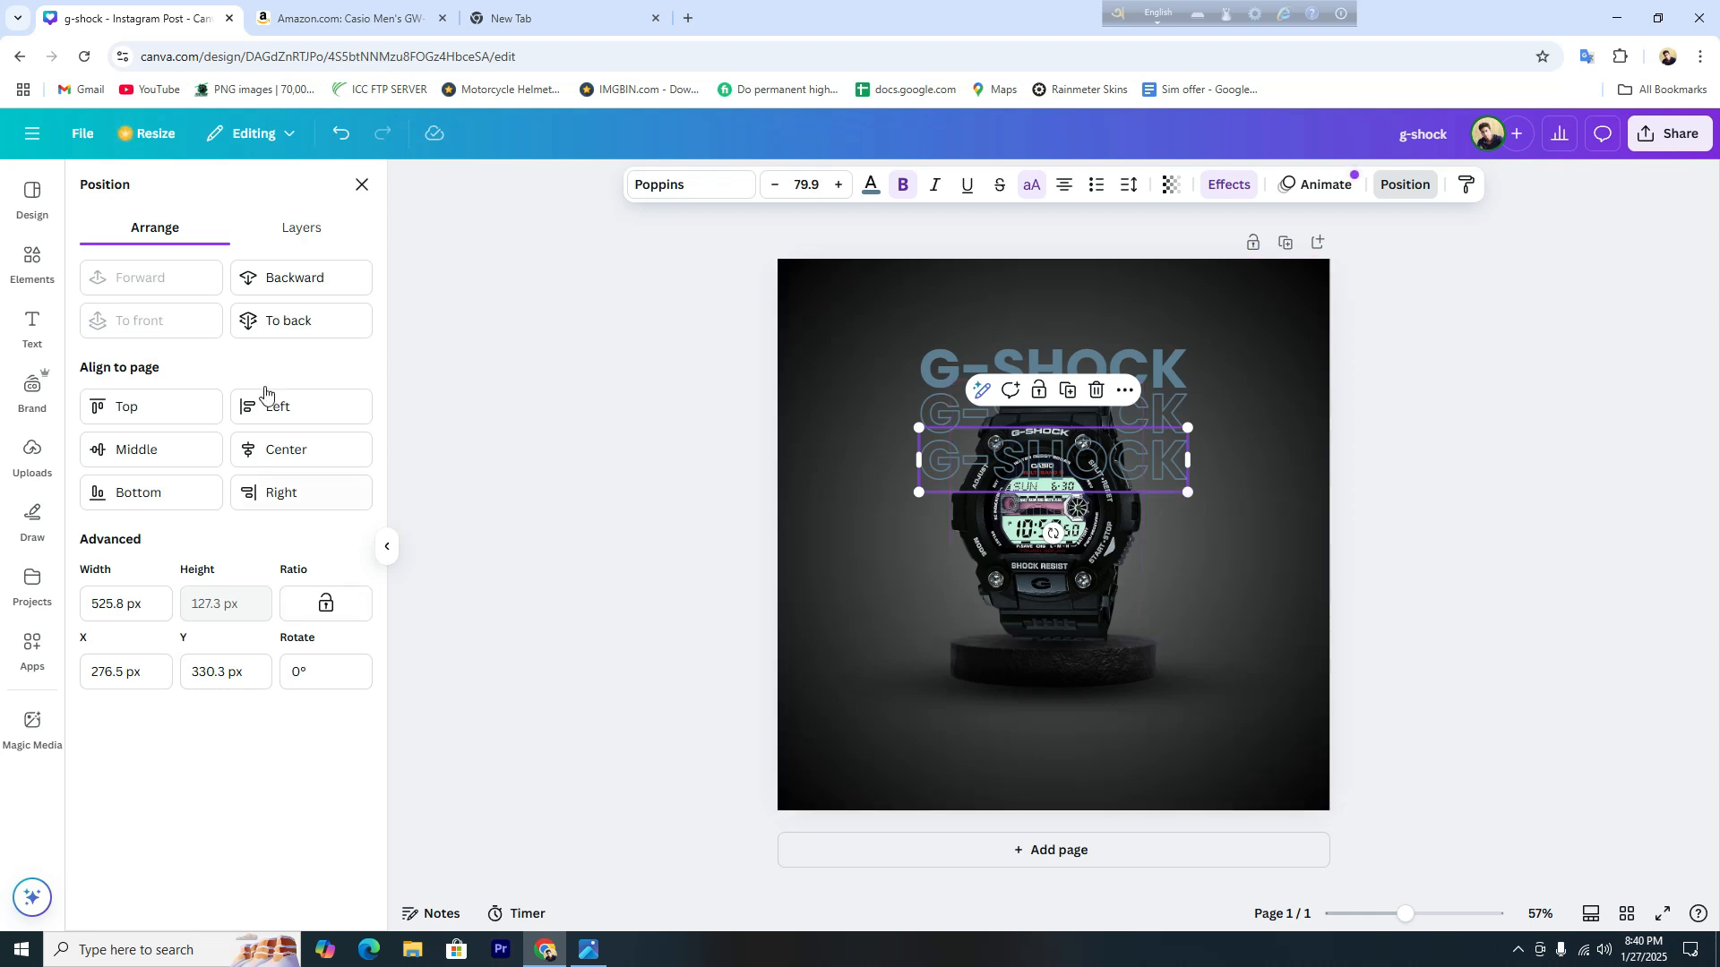
pyautogui.click(304, 279)
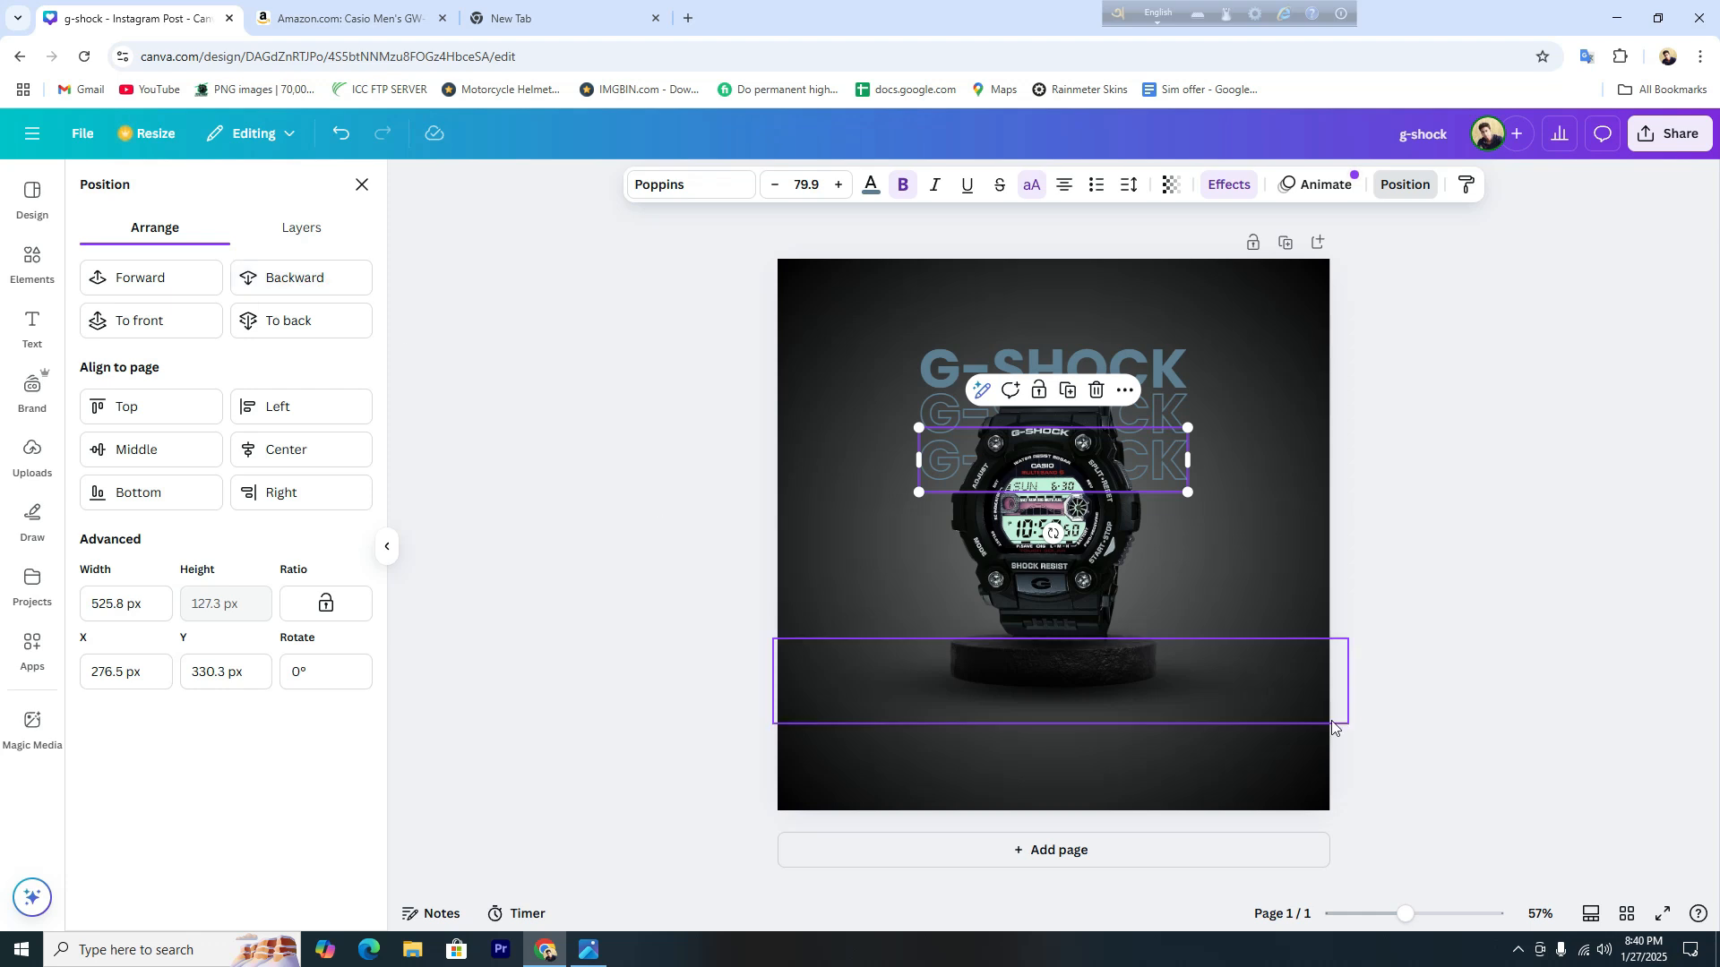
pyautogui.click(1252, 537)
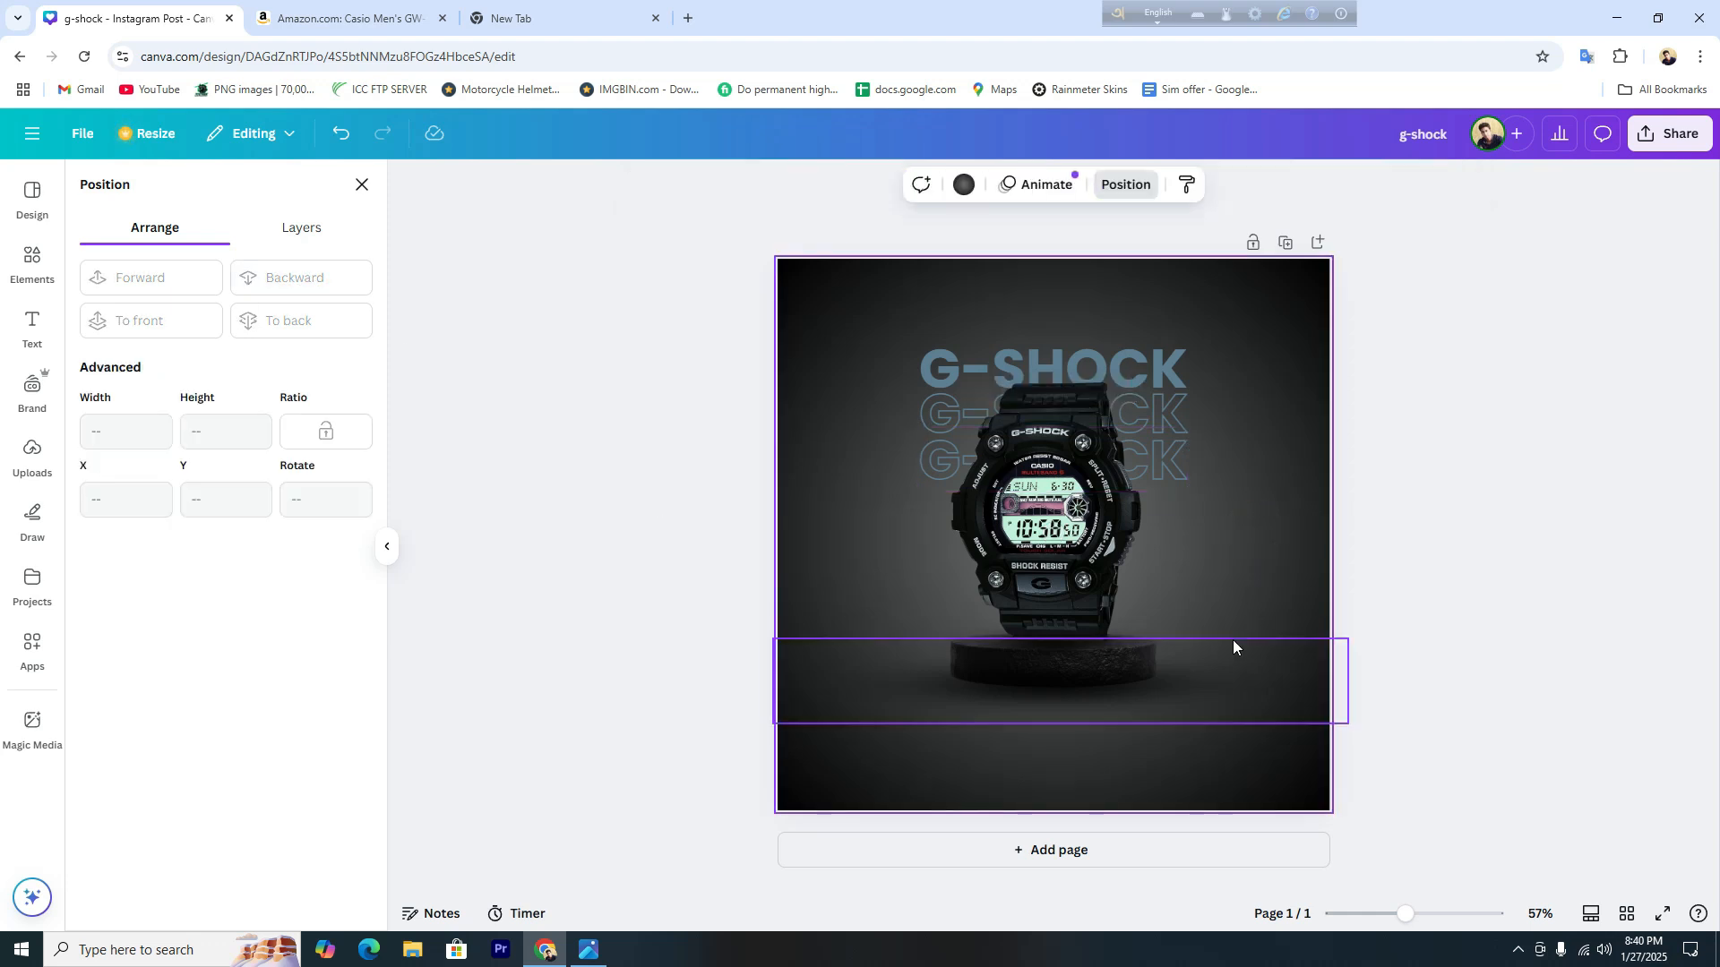
# Check the G-shock.png reference poster, duplicate the solid G-SHOCK heading and place the copy as a centred fourth line at about Y 412.7 px.
pyautogui.click(1137, 364)
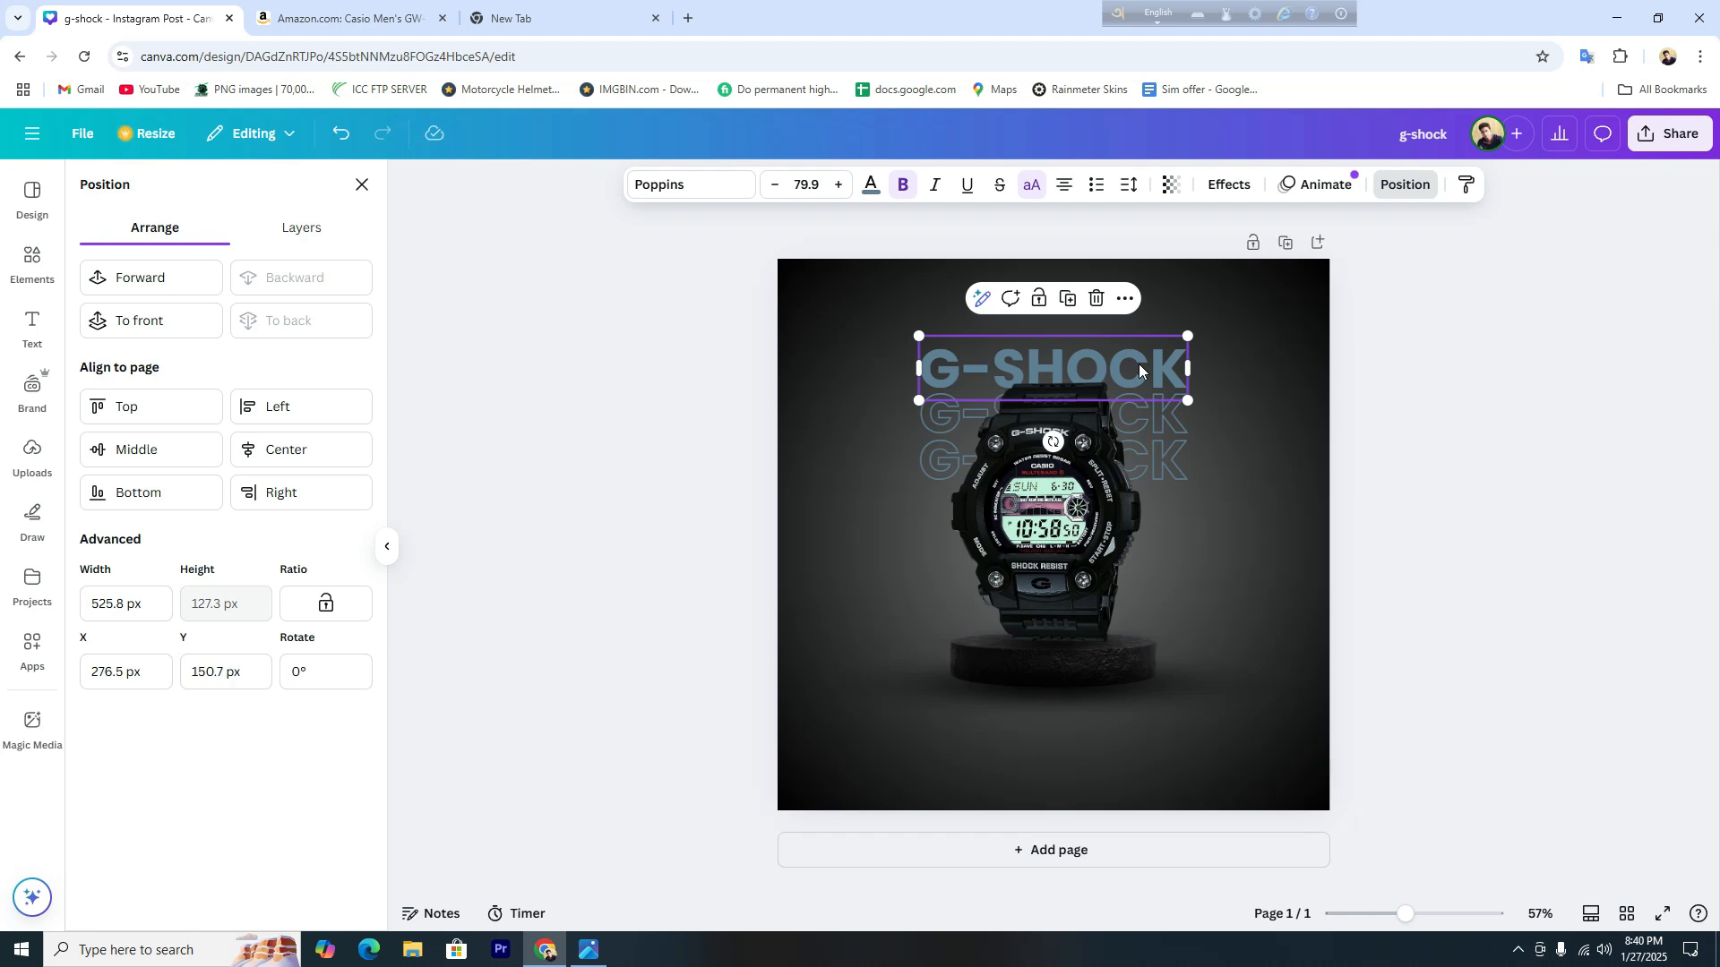
pyautogui.click(1615, 18)
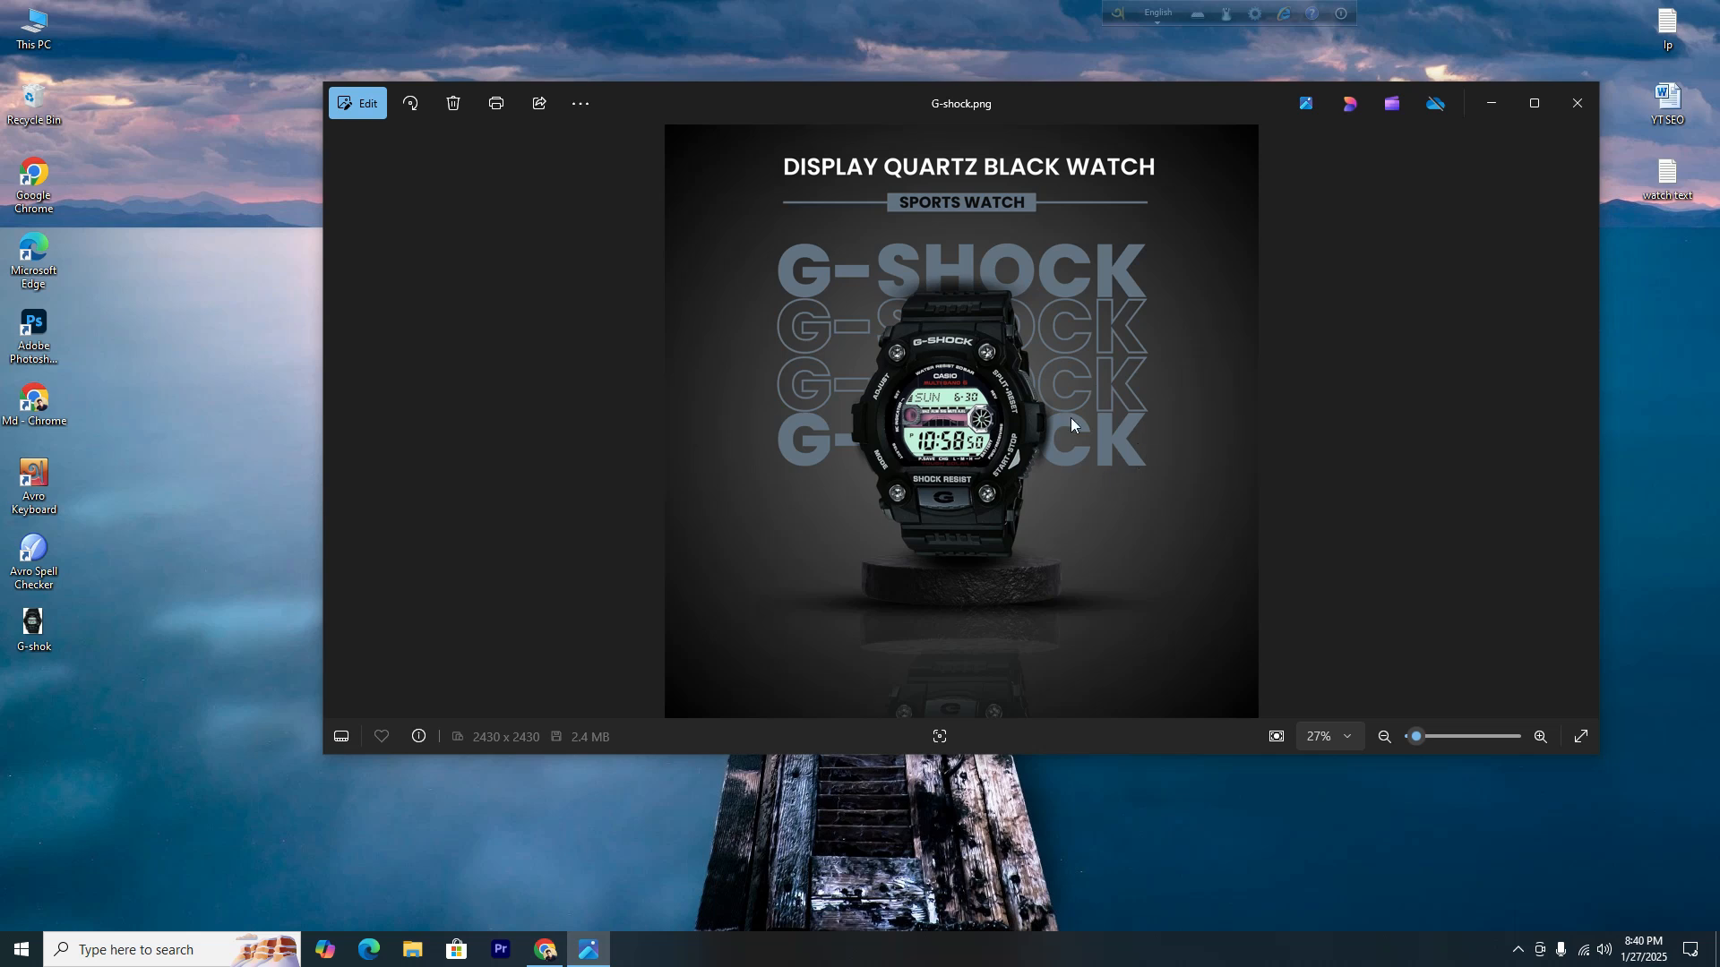
pyautogui.click(546, 949)
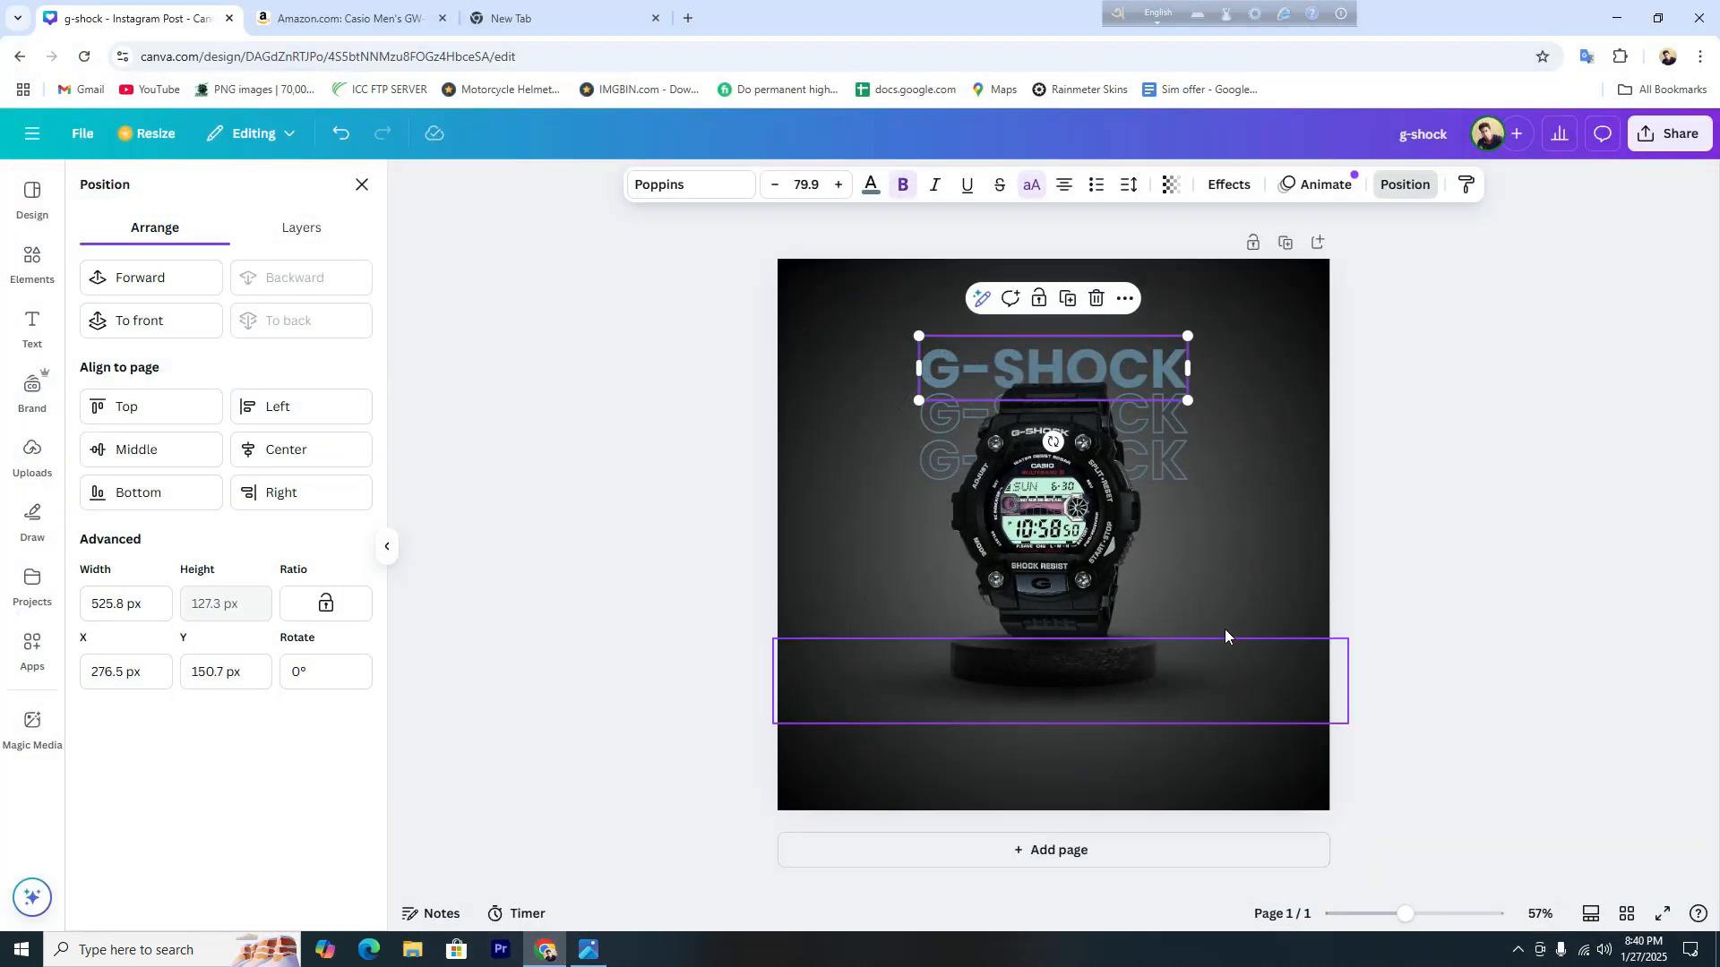
pyautogui.click(1067, 299)
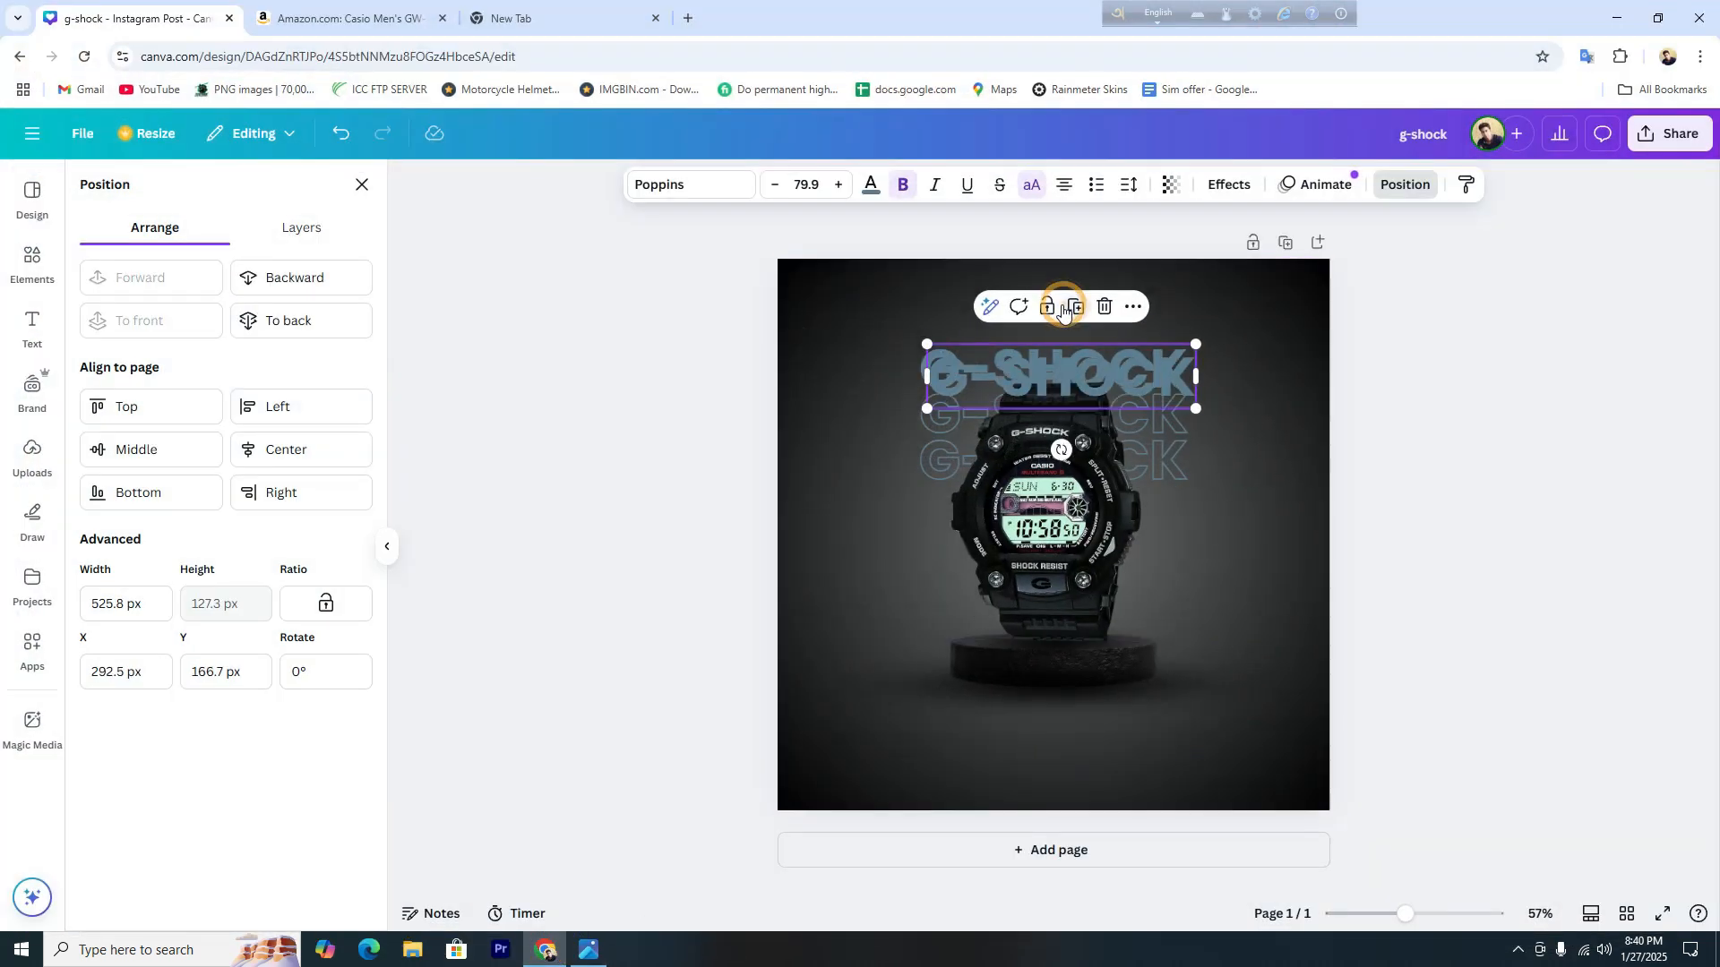
pyautogui.moveTo(1130, 384); pyautogui.dragTo(1095, 521)
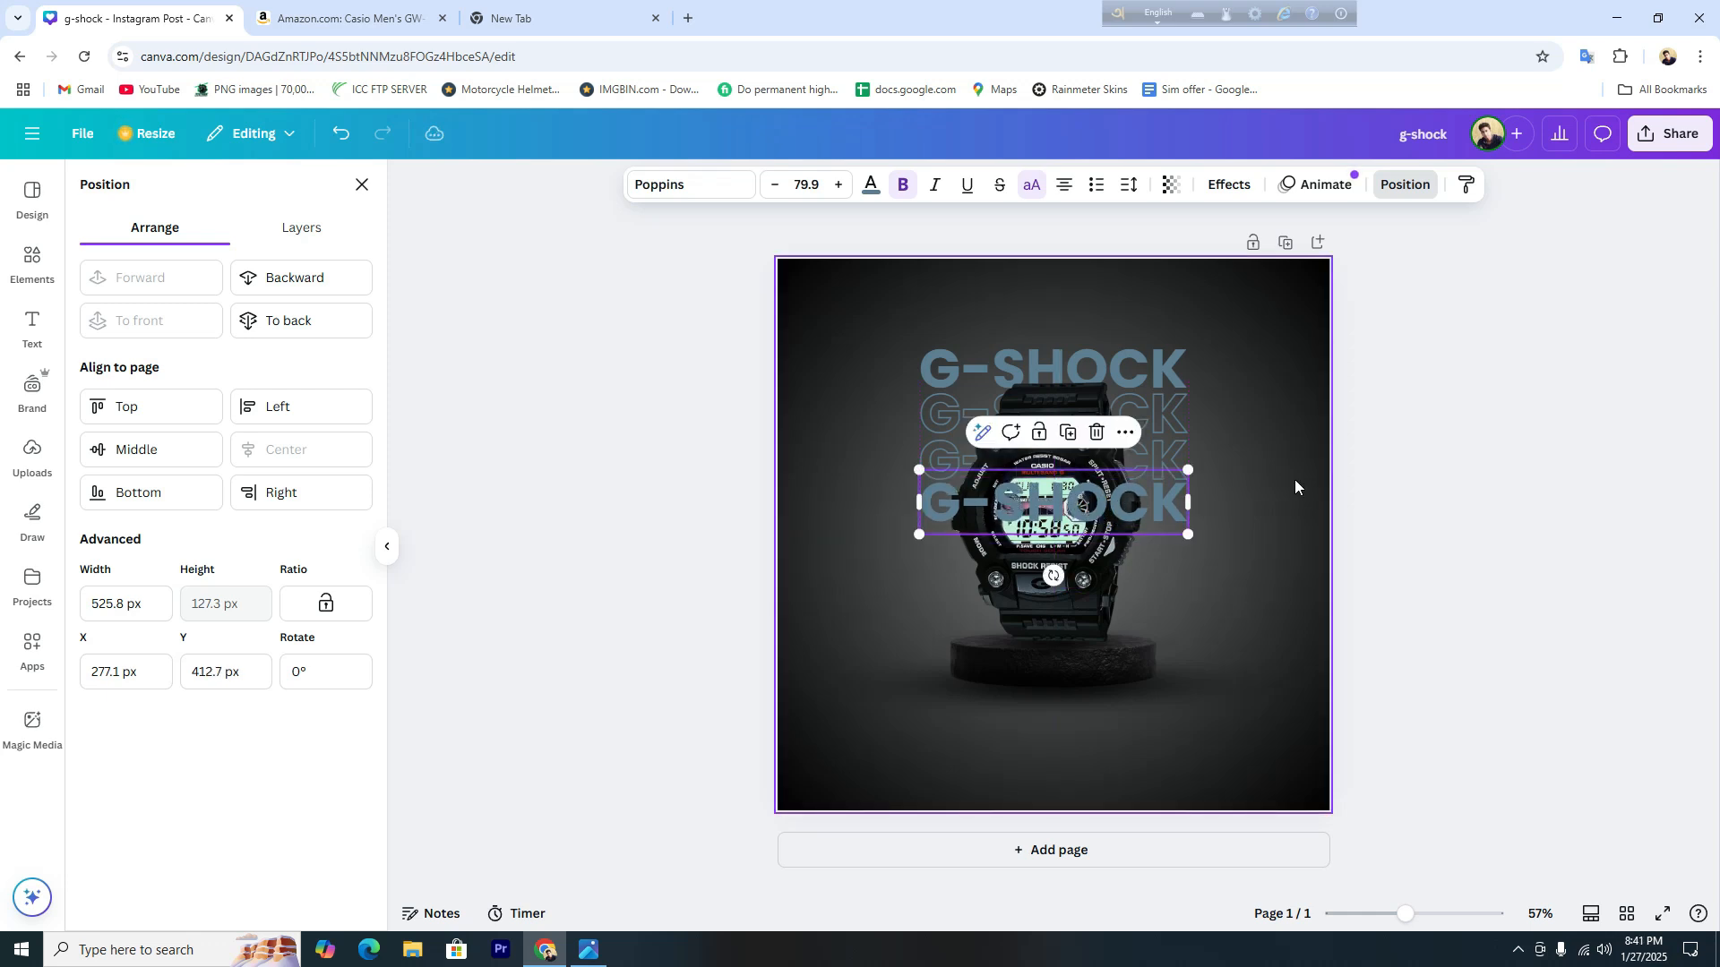
# Send the solid fourth G-SHOCK line one layer backward so it sits behind the watch.
pyautogui.click(1270, 473)
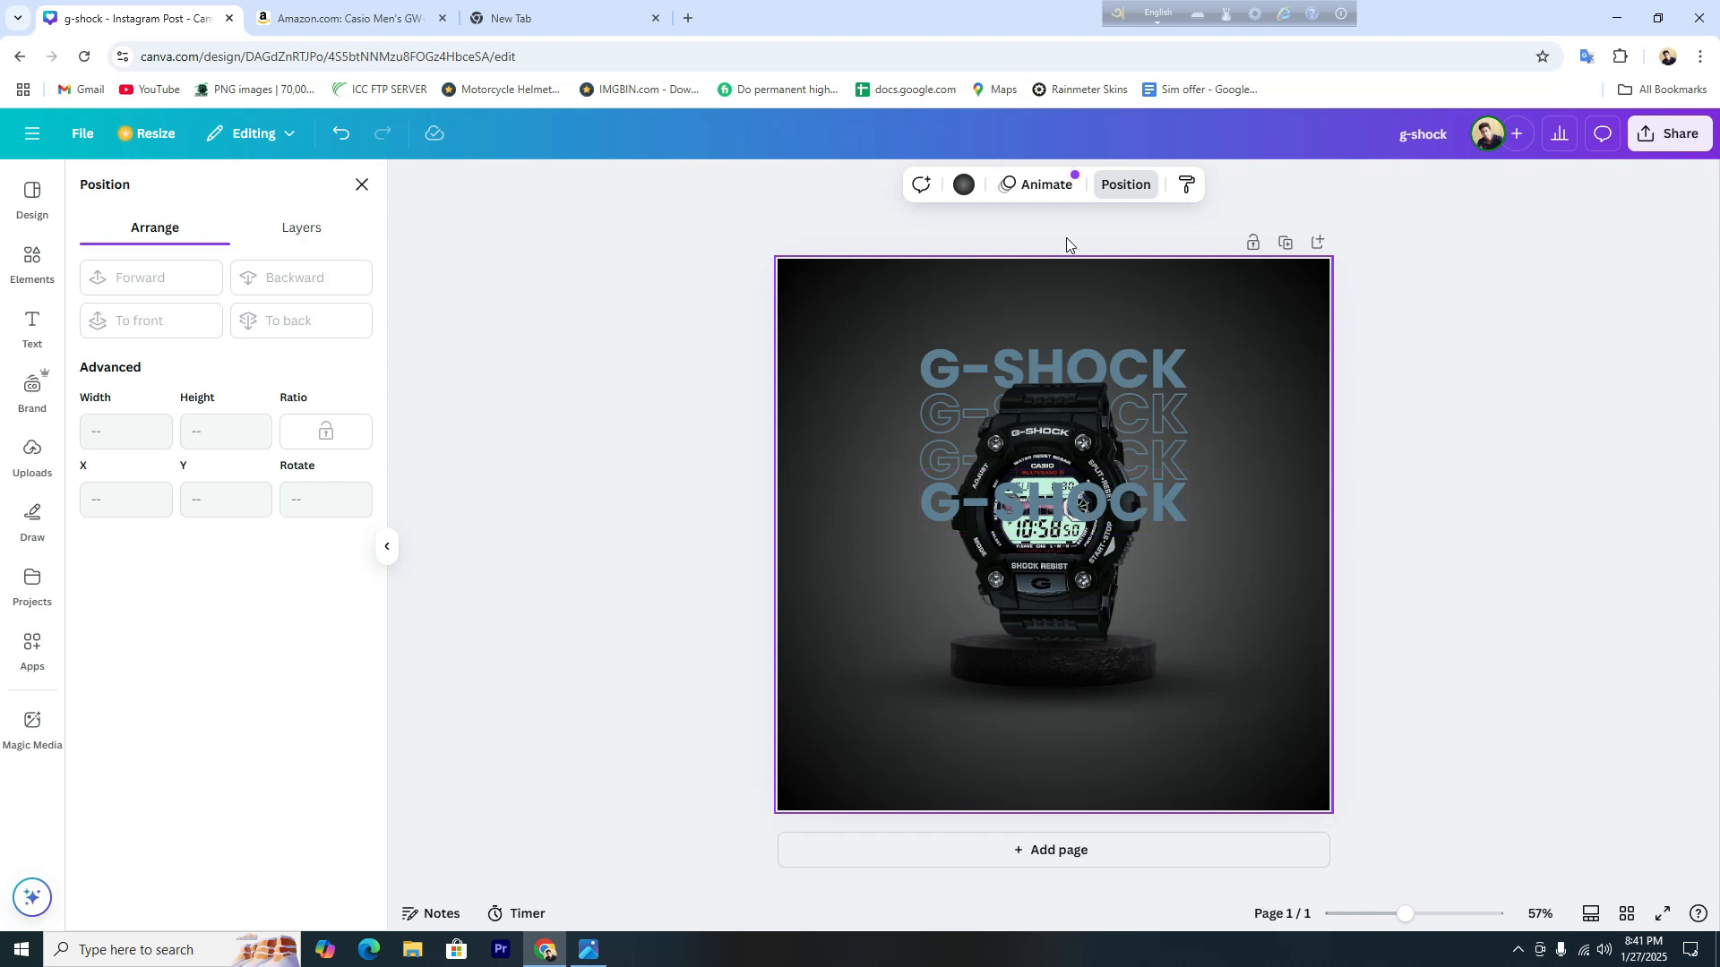
pyautogui.click(1132, 510)
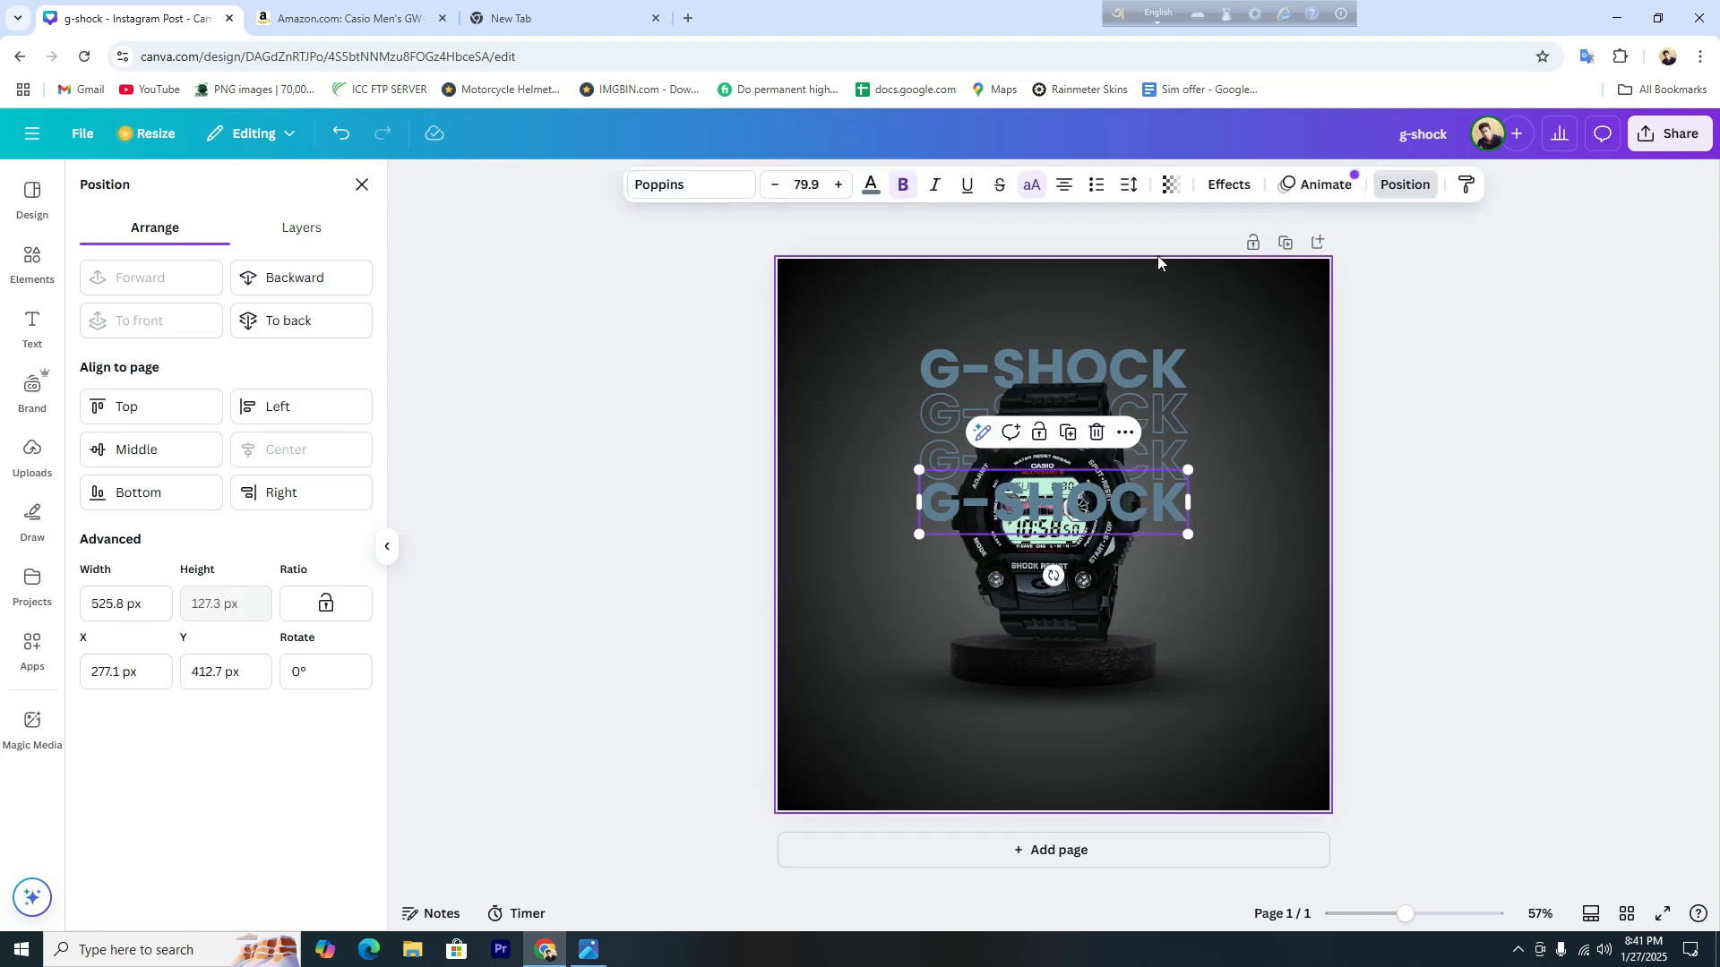
pyautogui.click(305, 279)
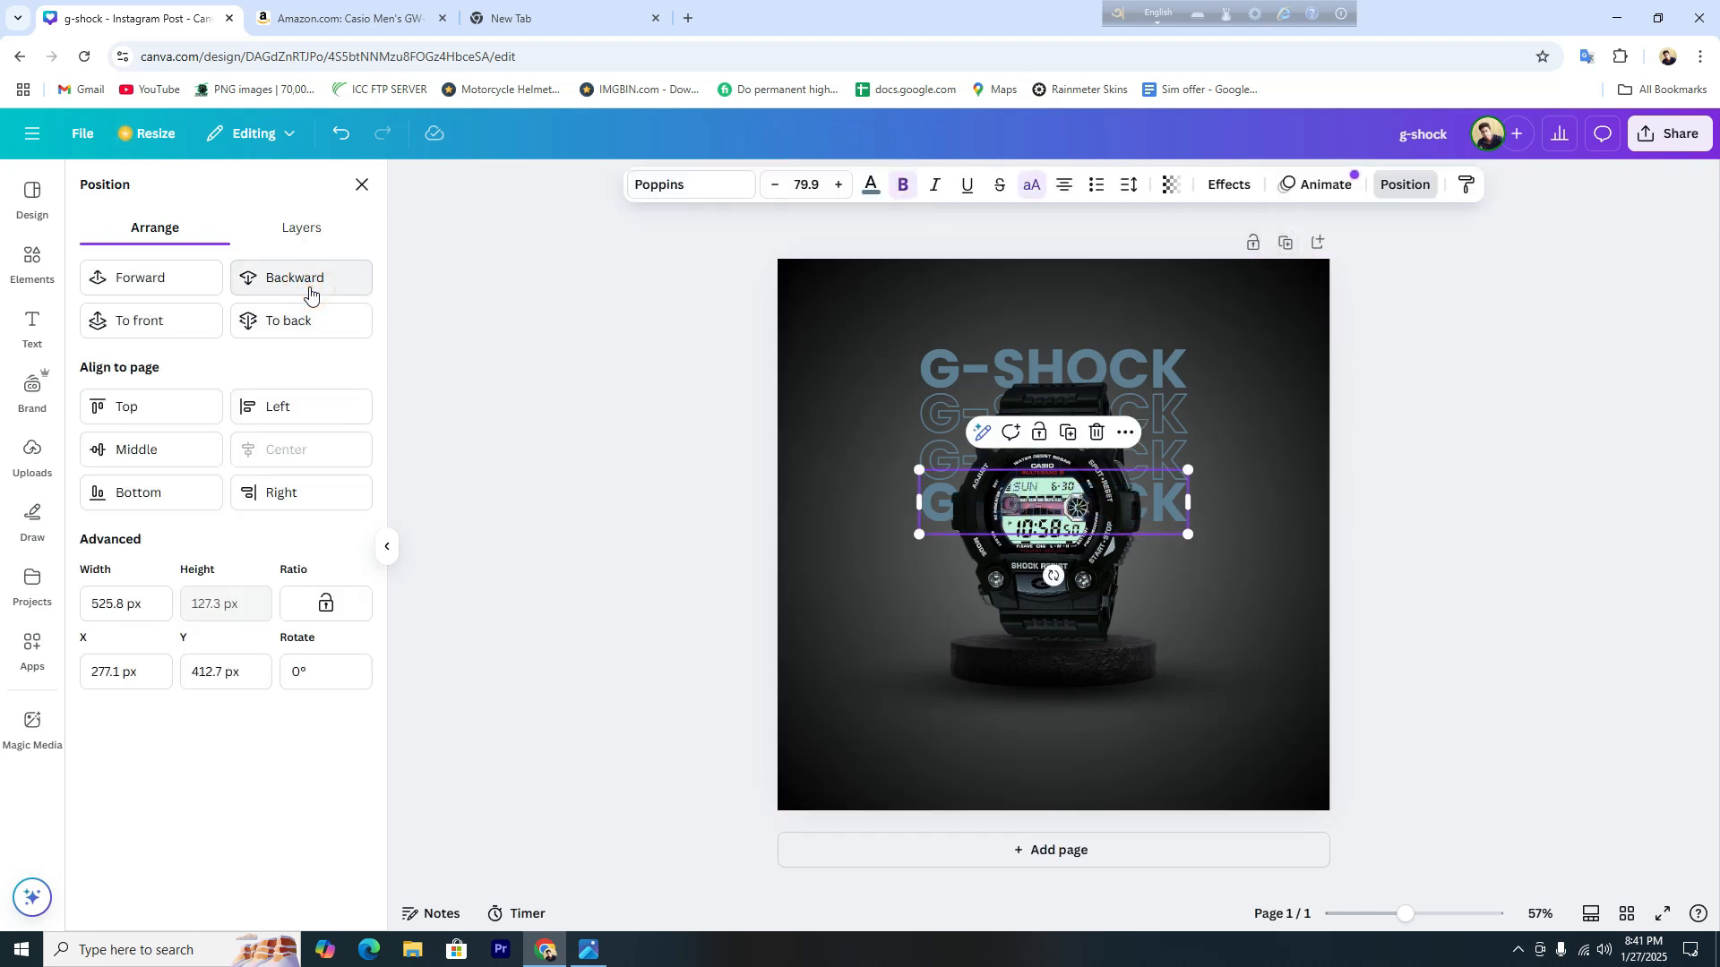
# Select all four stacked G-SHOCK lines and enlarge them slightly together so they extend further past both sides of the watch.
pyautogui.click(1263, 453)
pyautogui.moveTo(1213, 328); pyautogui.dragTo(1225, 559)
pyautogui.click(1316, 632)
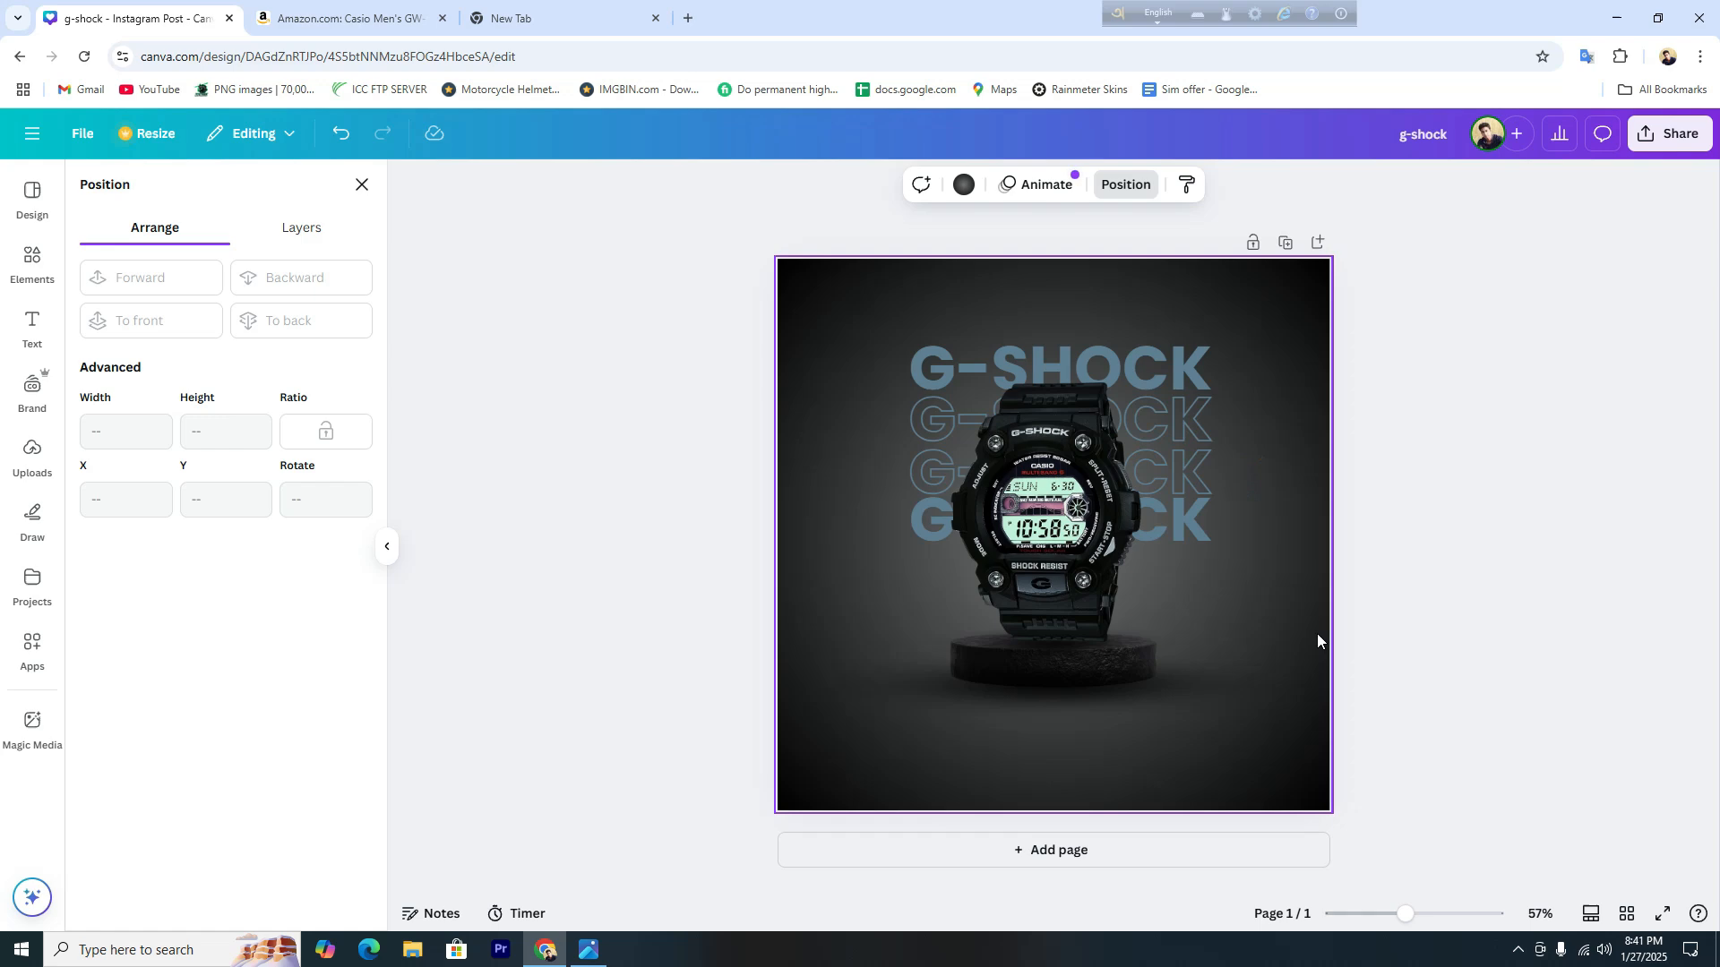
# Check the G-shock.png reference poster, search the element graphics for "shadow" and add the dark blurred oval shadow to the page.
pyautogui.click(1619, 11)
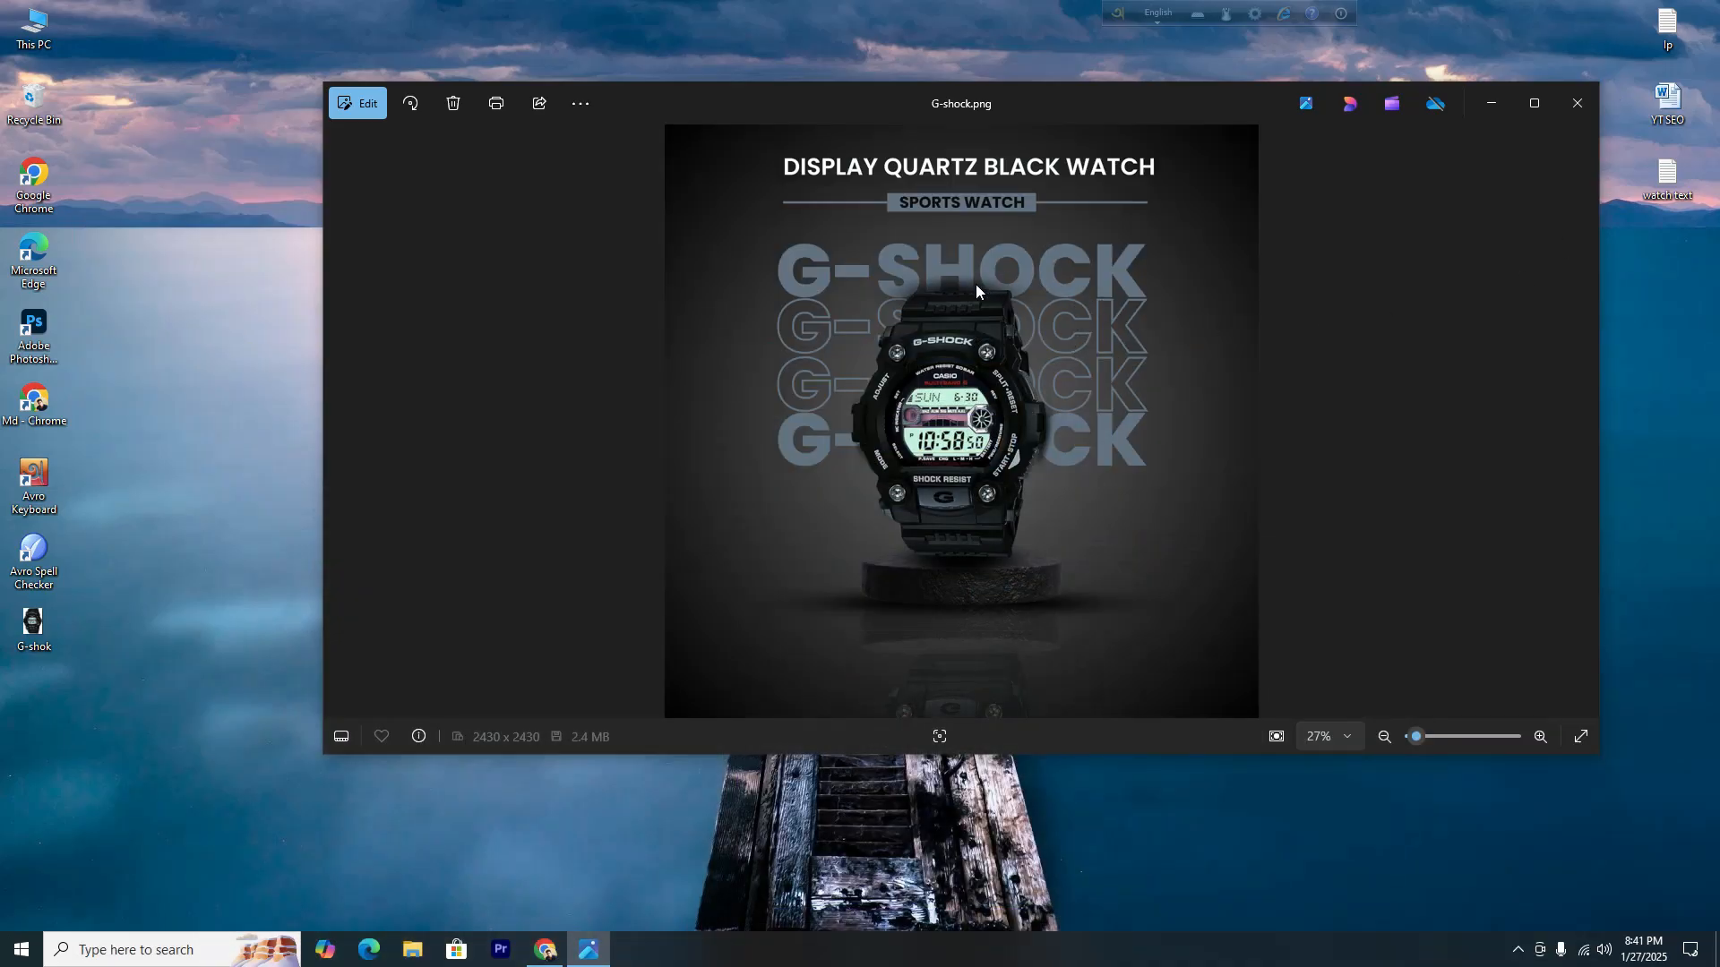
pyautogui.click(545, 949)
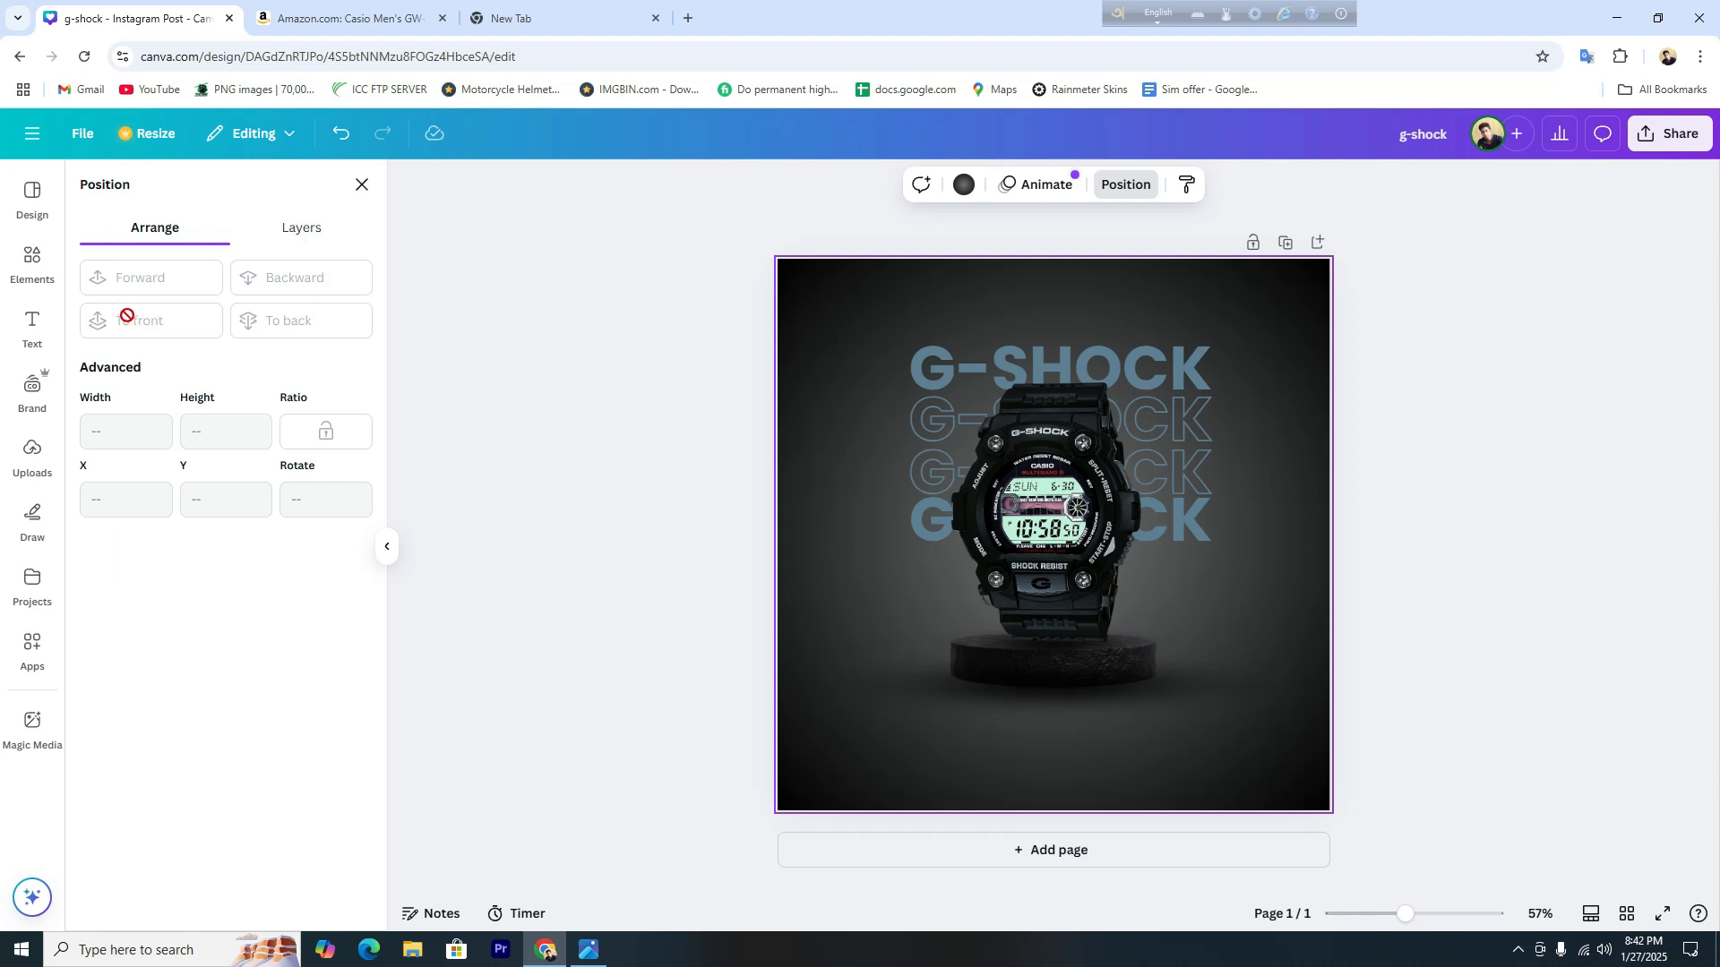
pyautogui.click(32, 262)
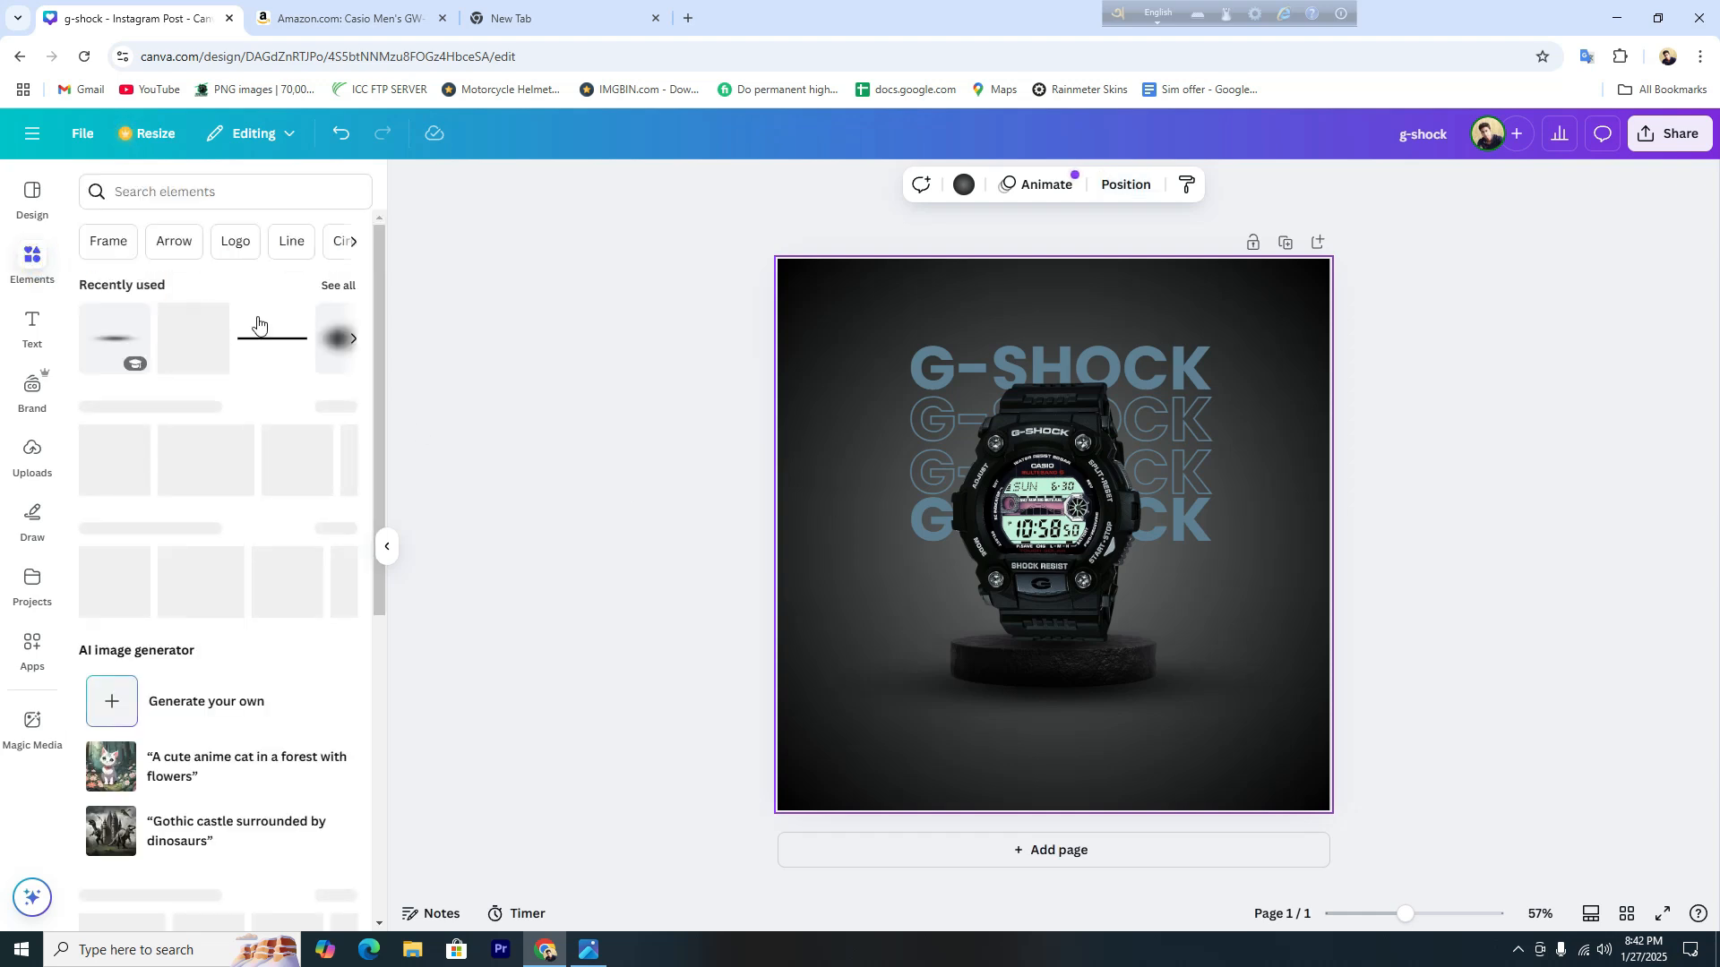
pyautogui.click(168, 192)
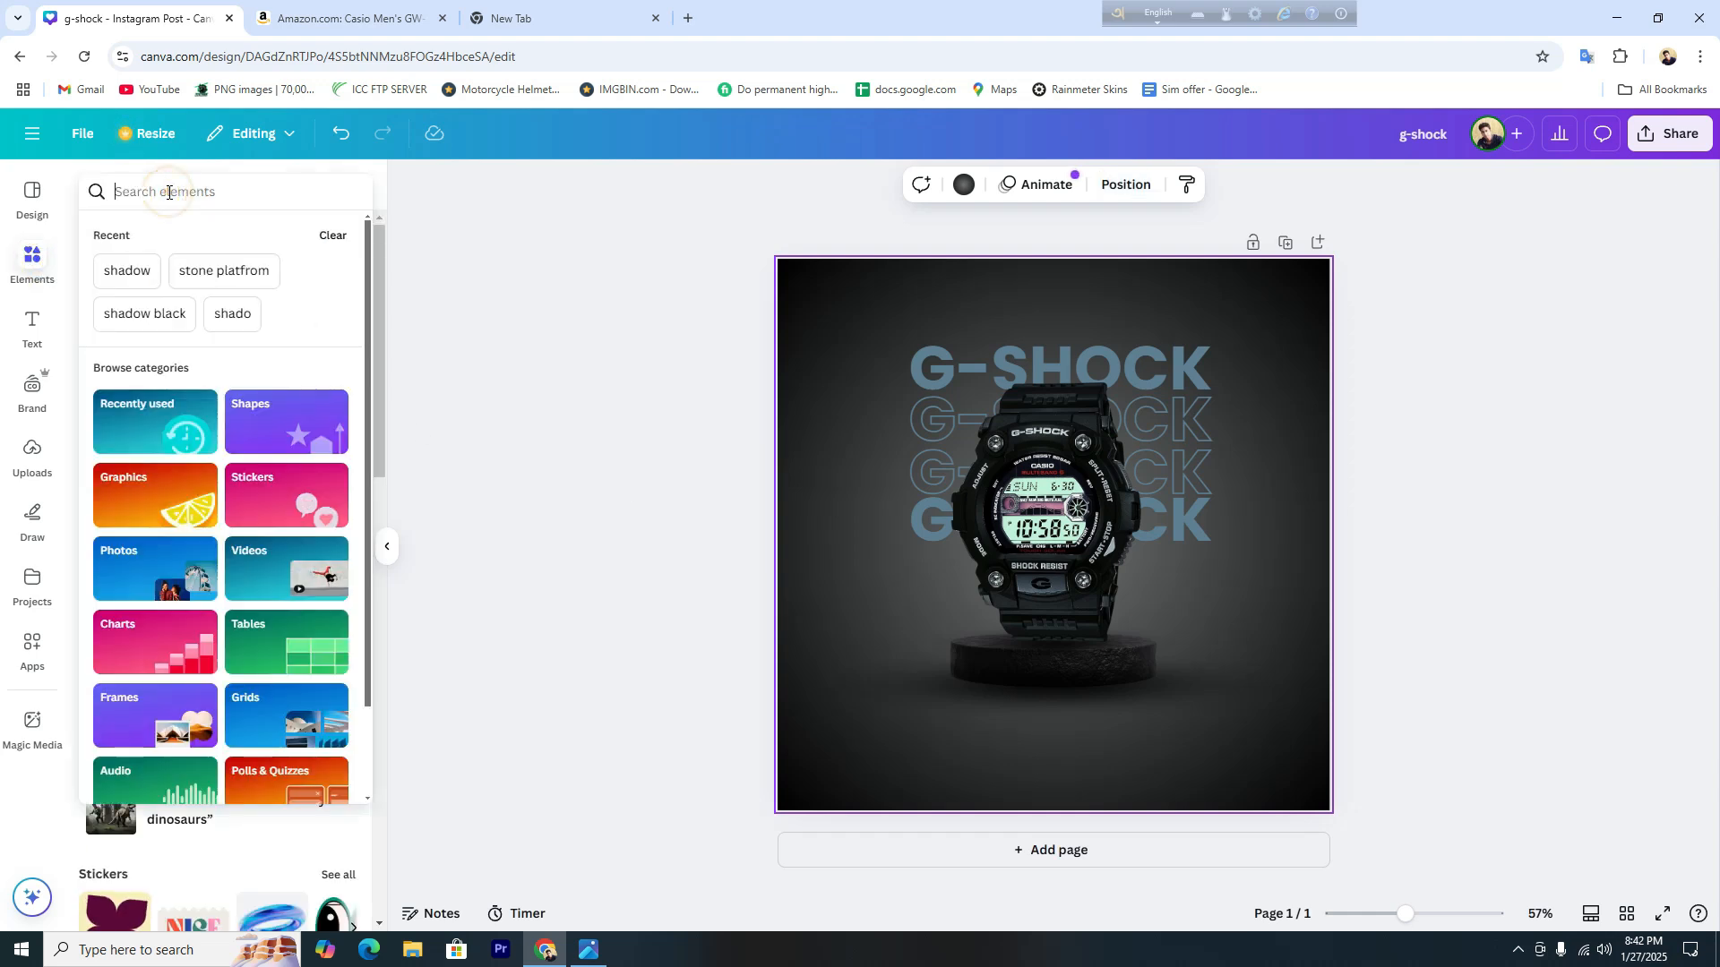
pyautogui.click(127, 273)
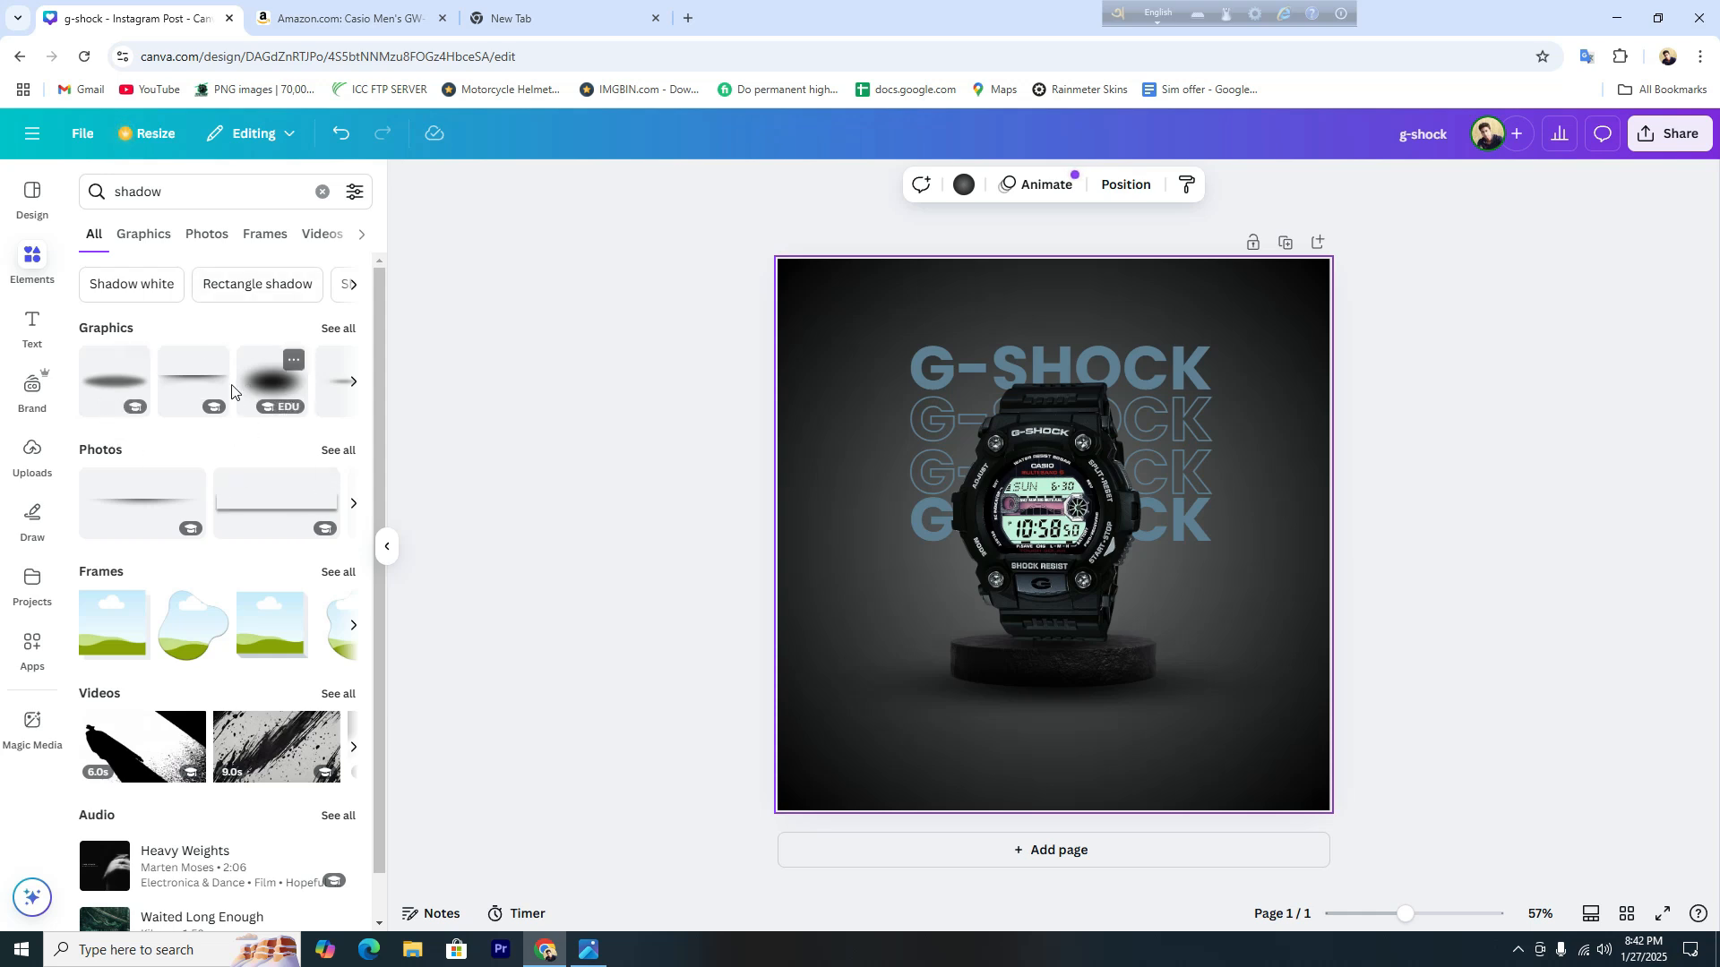
pyautogui.click(154, 241)
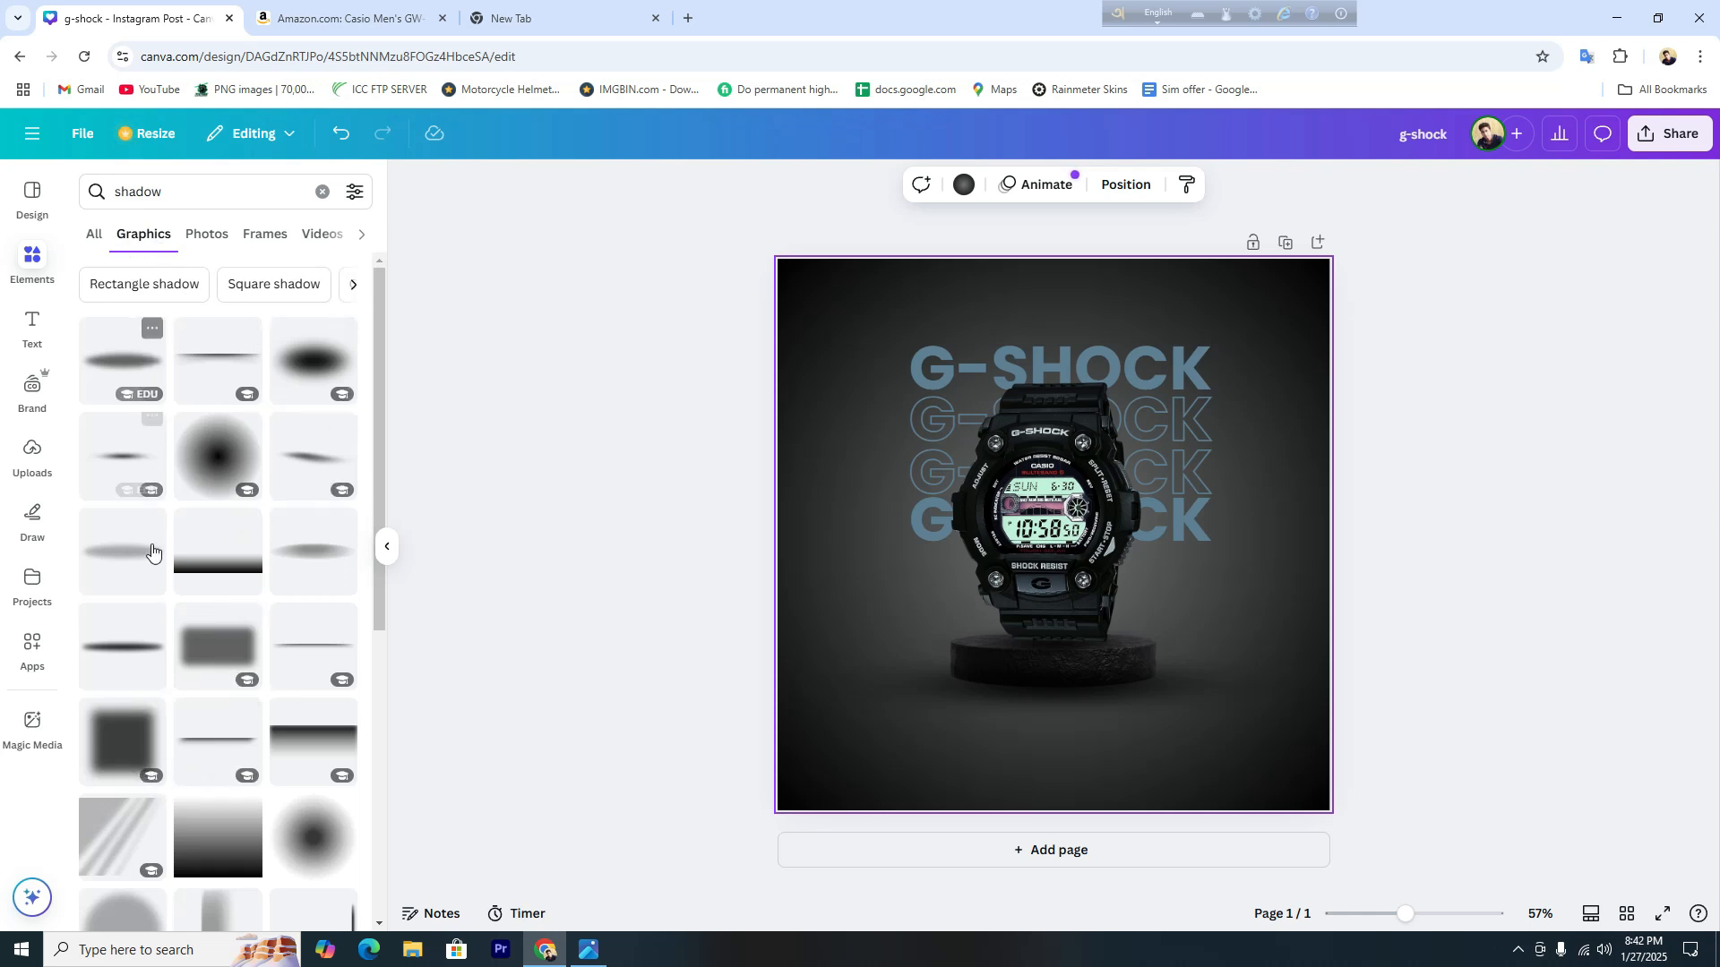
pyautogui.click(312, 358)
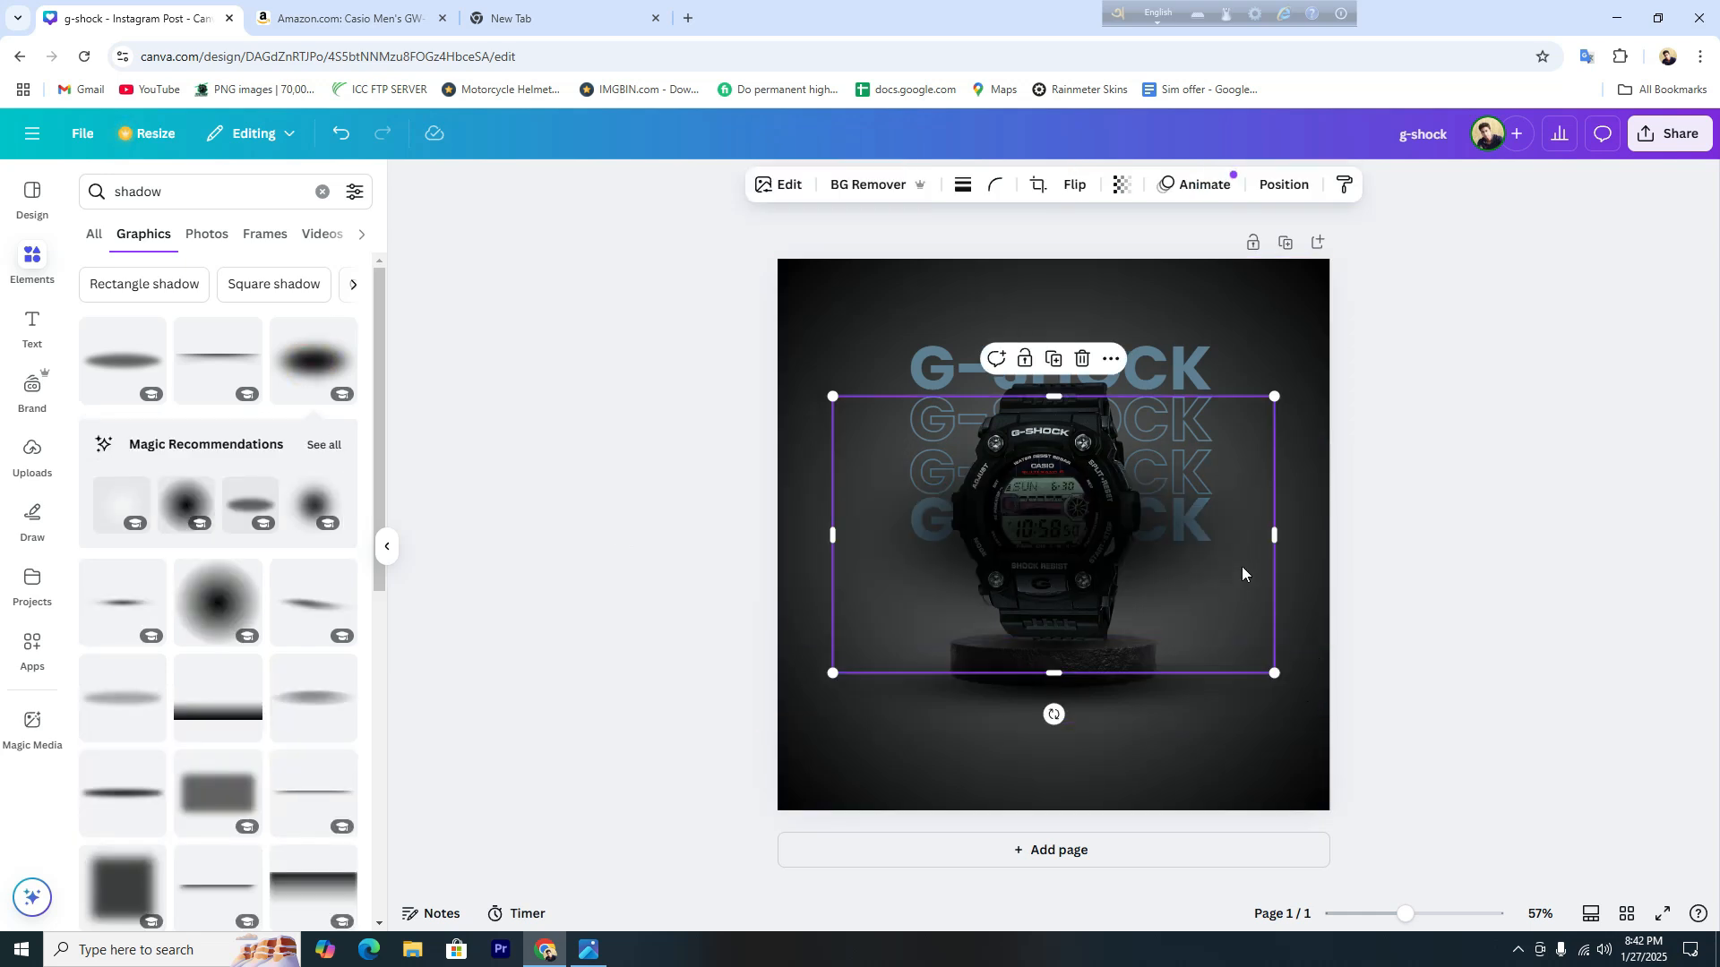
# Shrink the oval shadow to about 168 px wide, rotate it to about -71.6° and place it over the watch's right edge.
pyautogui.moveTo(1242, 570); pyautogui.dragTo(1276, 631)
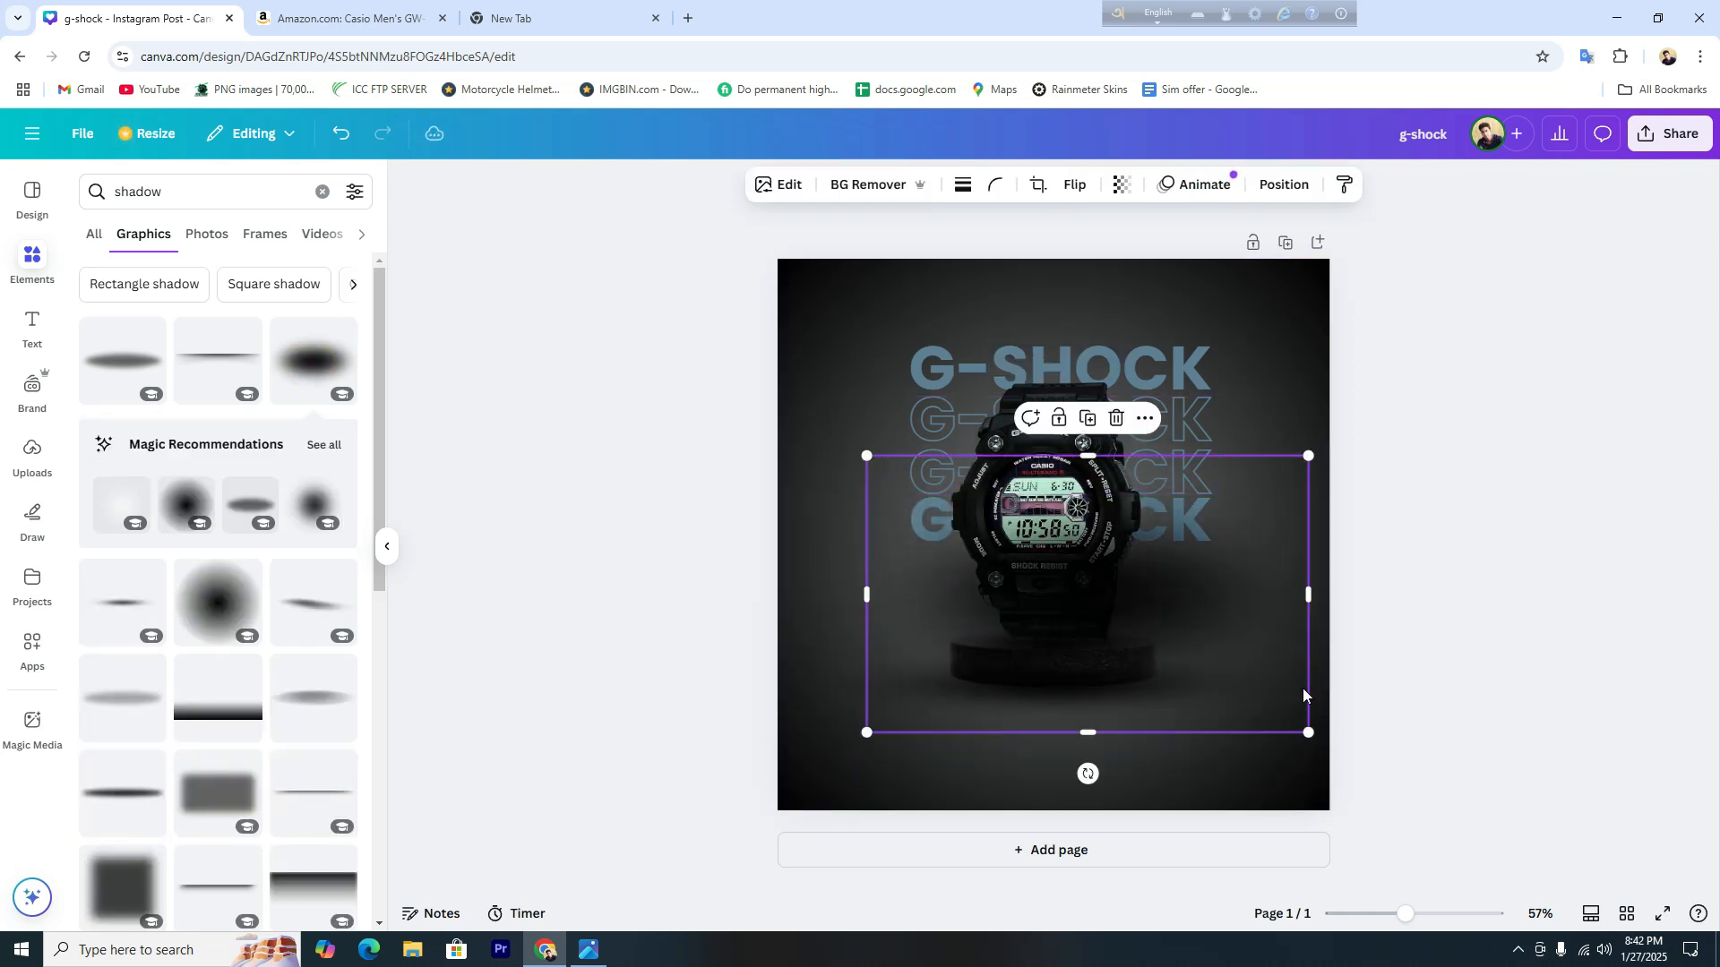
pyautogui.moveTo(1306, 734); pyautogui.dragTo(1005, 541)
pyautogui.moveTo(891, 499); pyautogui.dragTo(817, 693)
pyautogui.moveTo(939, 712); pyautogui.dragTo(1140, 528)
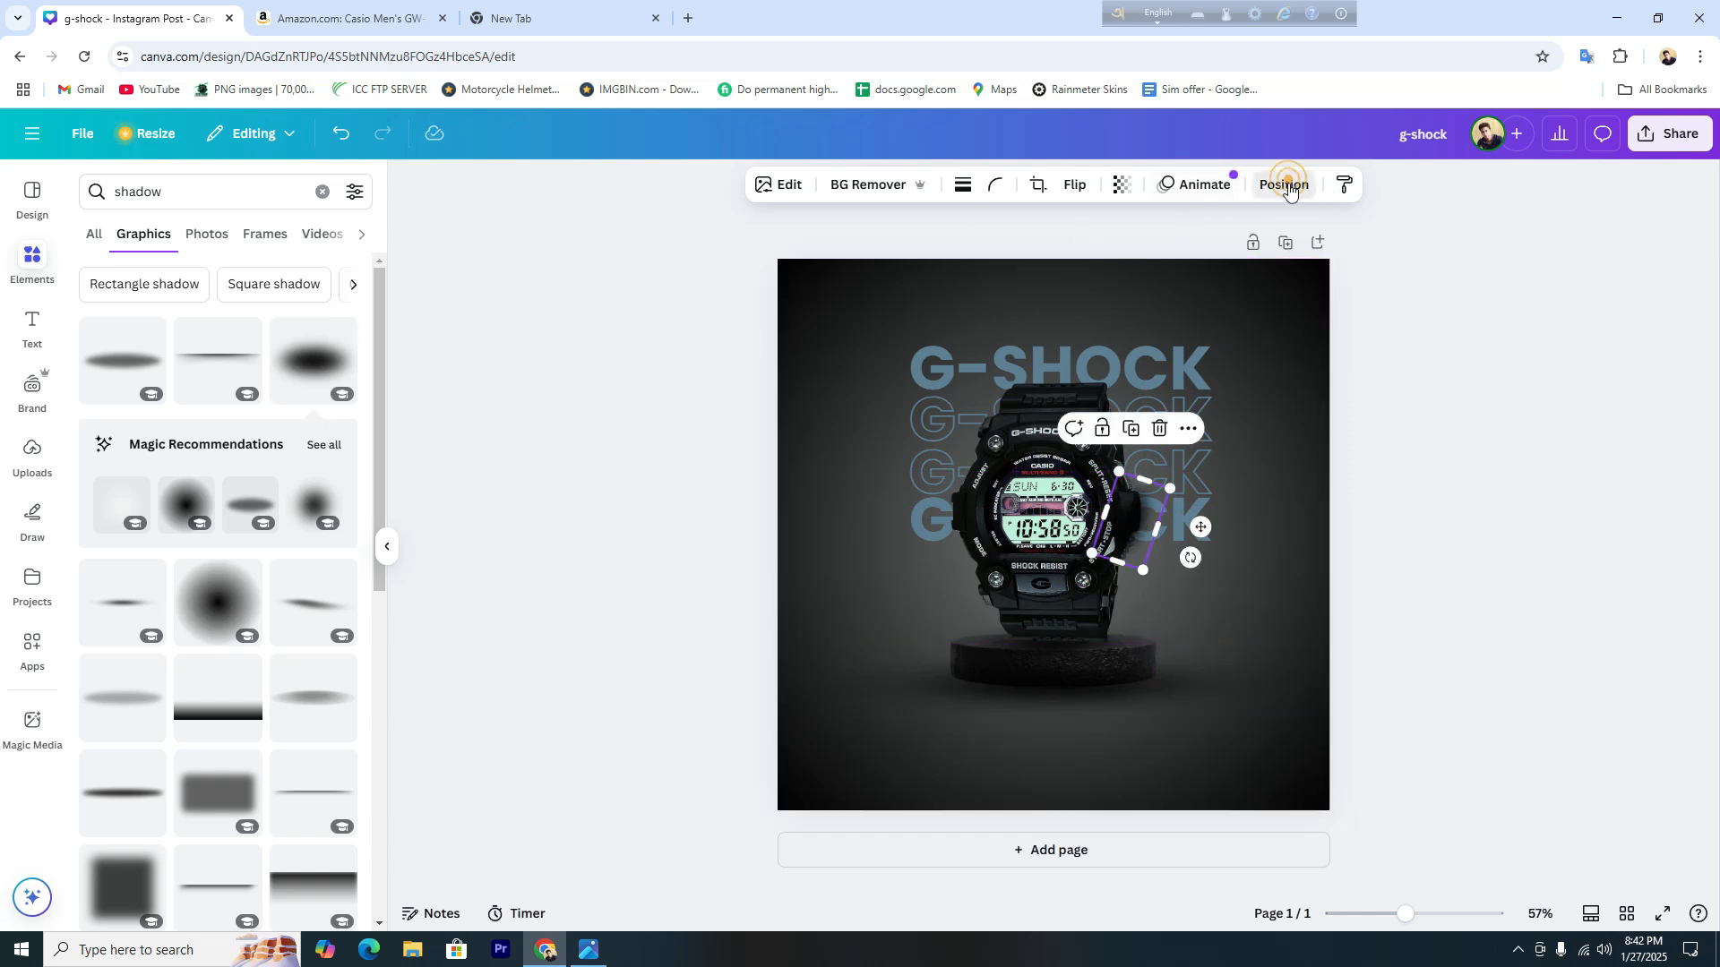
# Send the right-edge shadow one layer backward so it sits behind the watch.
pyautogui.click(1282, 185)
pyautogui.click(298, 283)
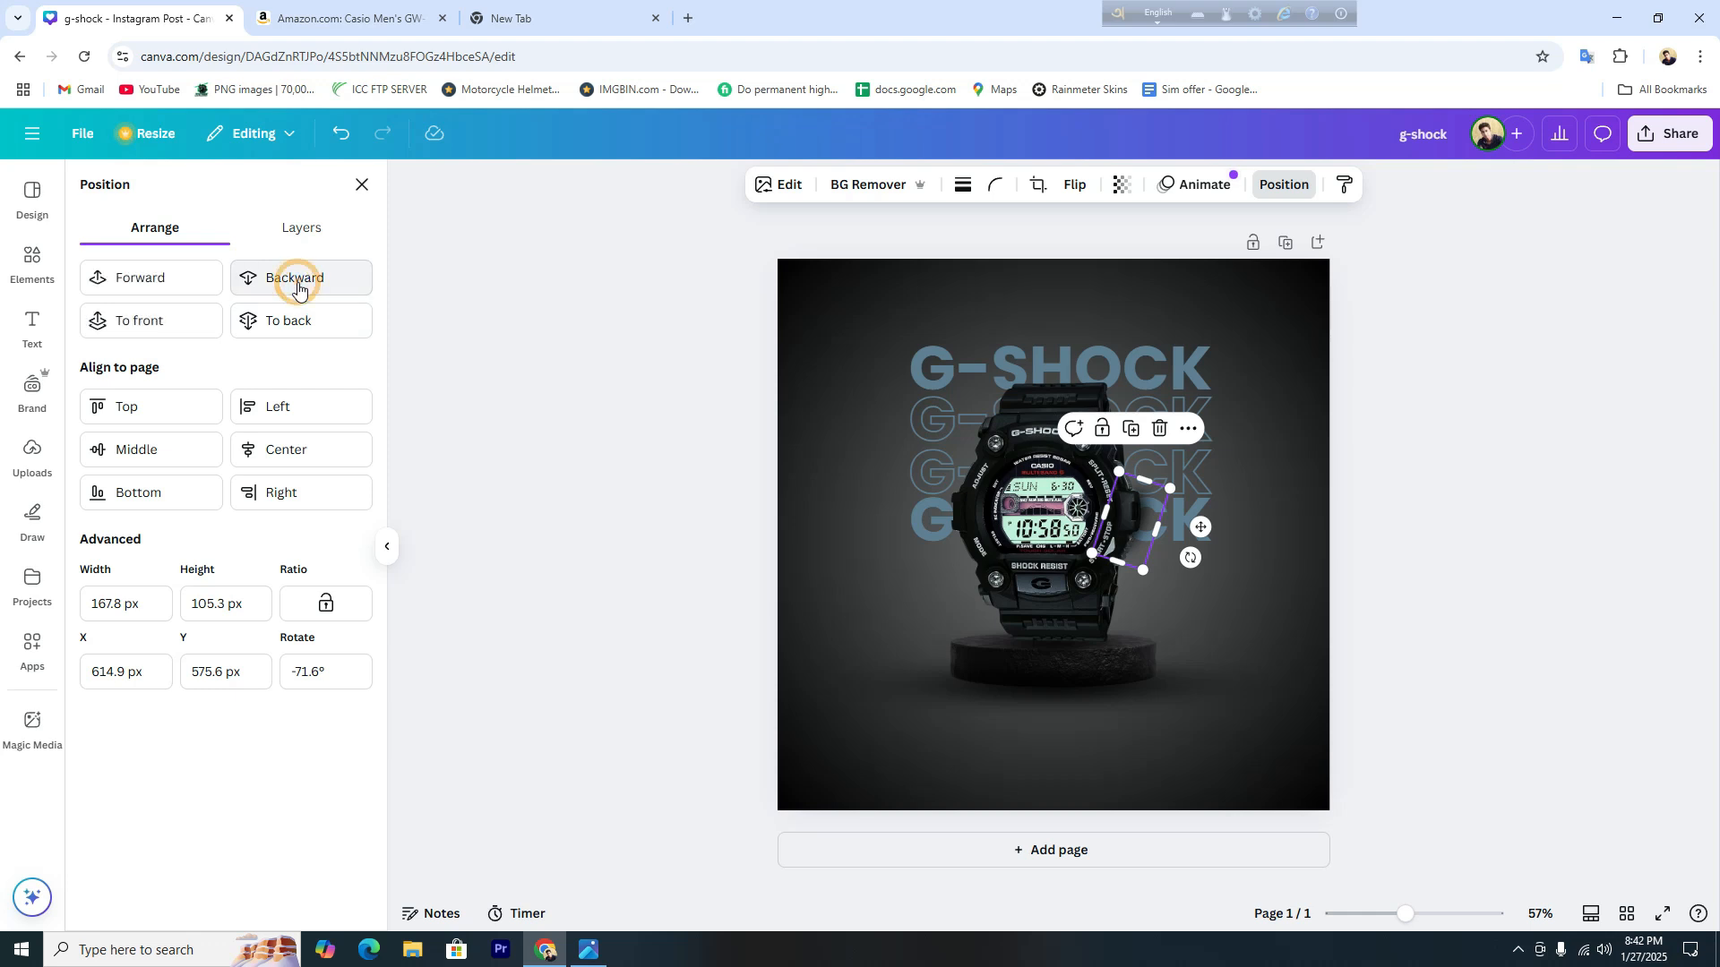
pyautogui.click(1242, 557)
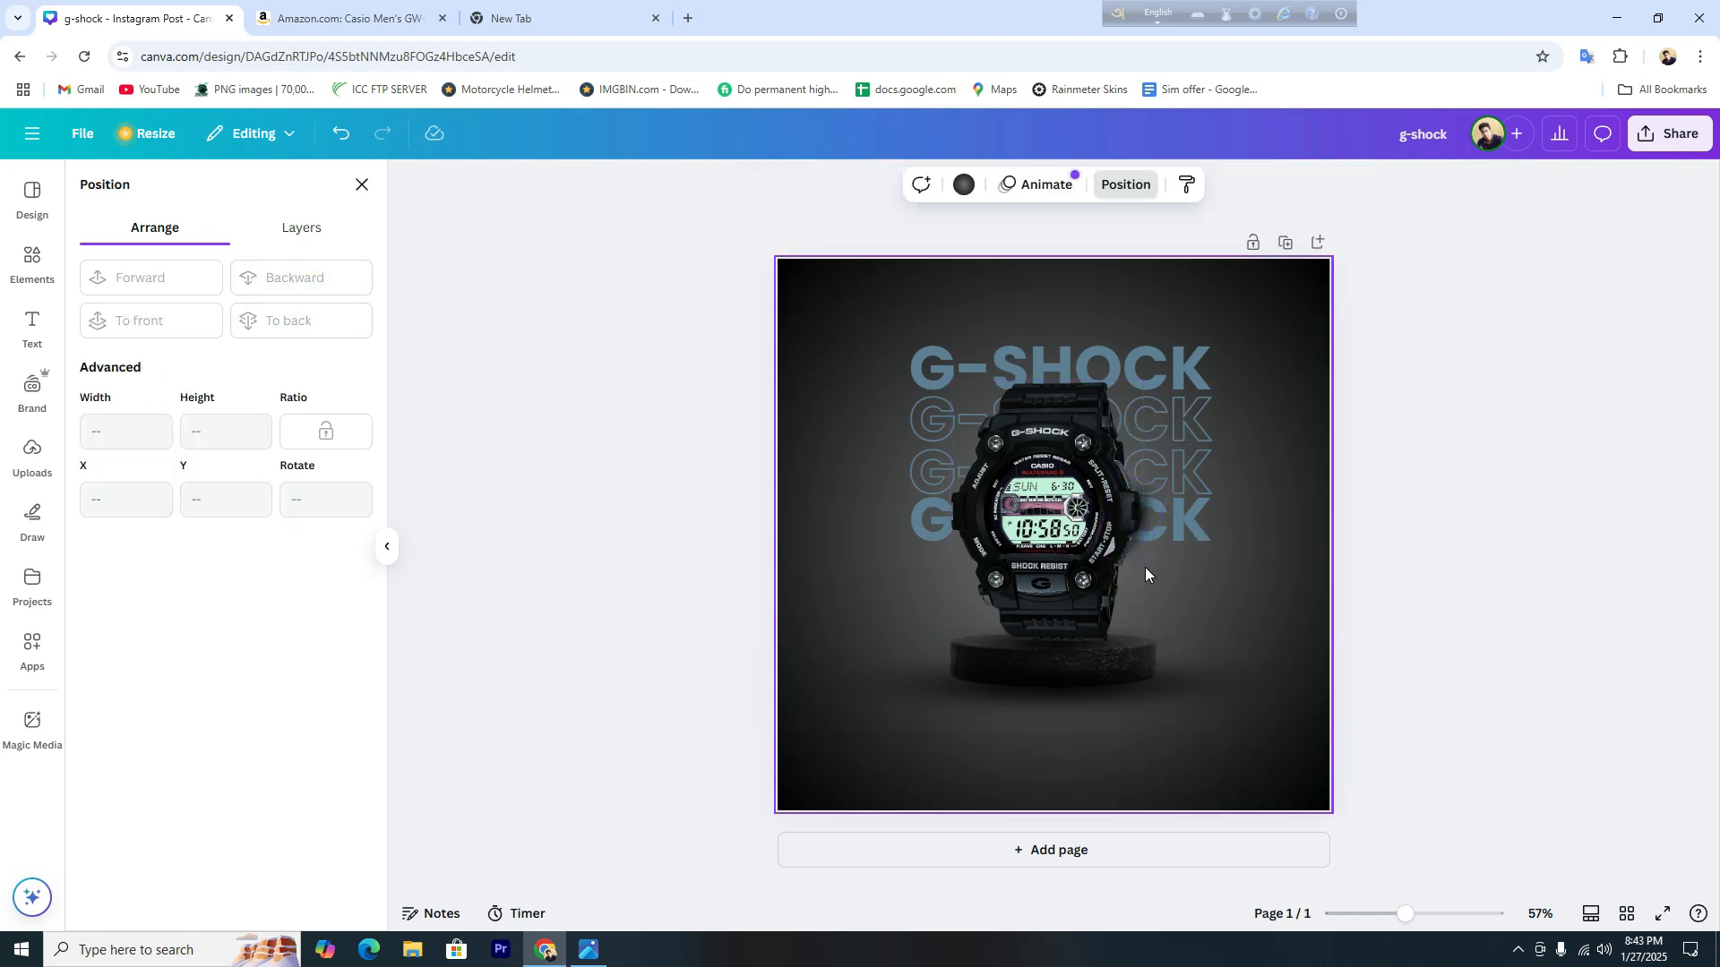
# Duplicate the right-edge shadow, place the copy over the watch's left edge and send it one layer backward behind the watch.
pyautogui.click(1149, 530)
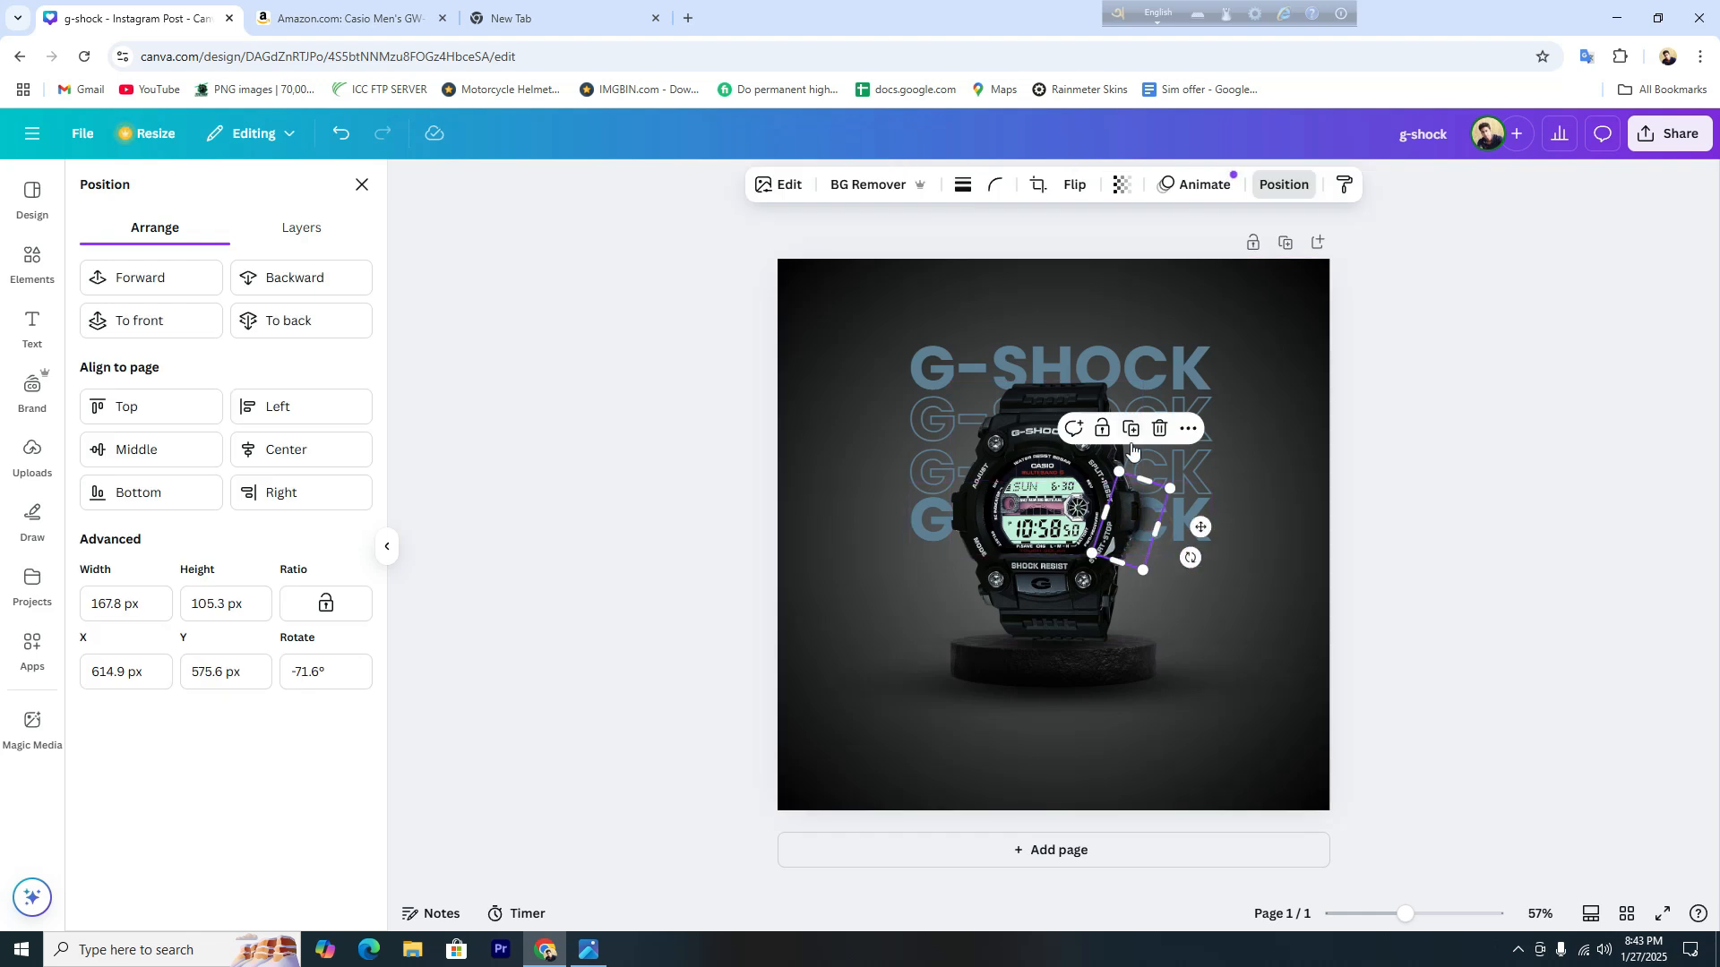
pyautogui.moveTo(1145, 540); pyautogui.dragTo(965, 525)
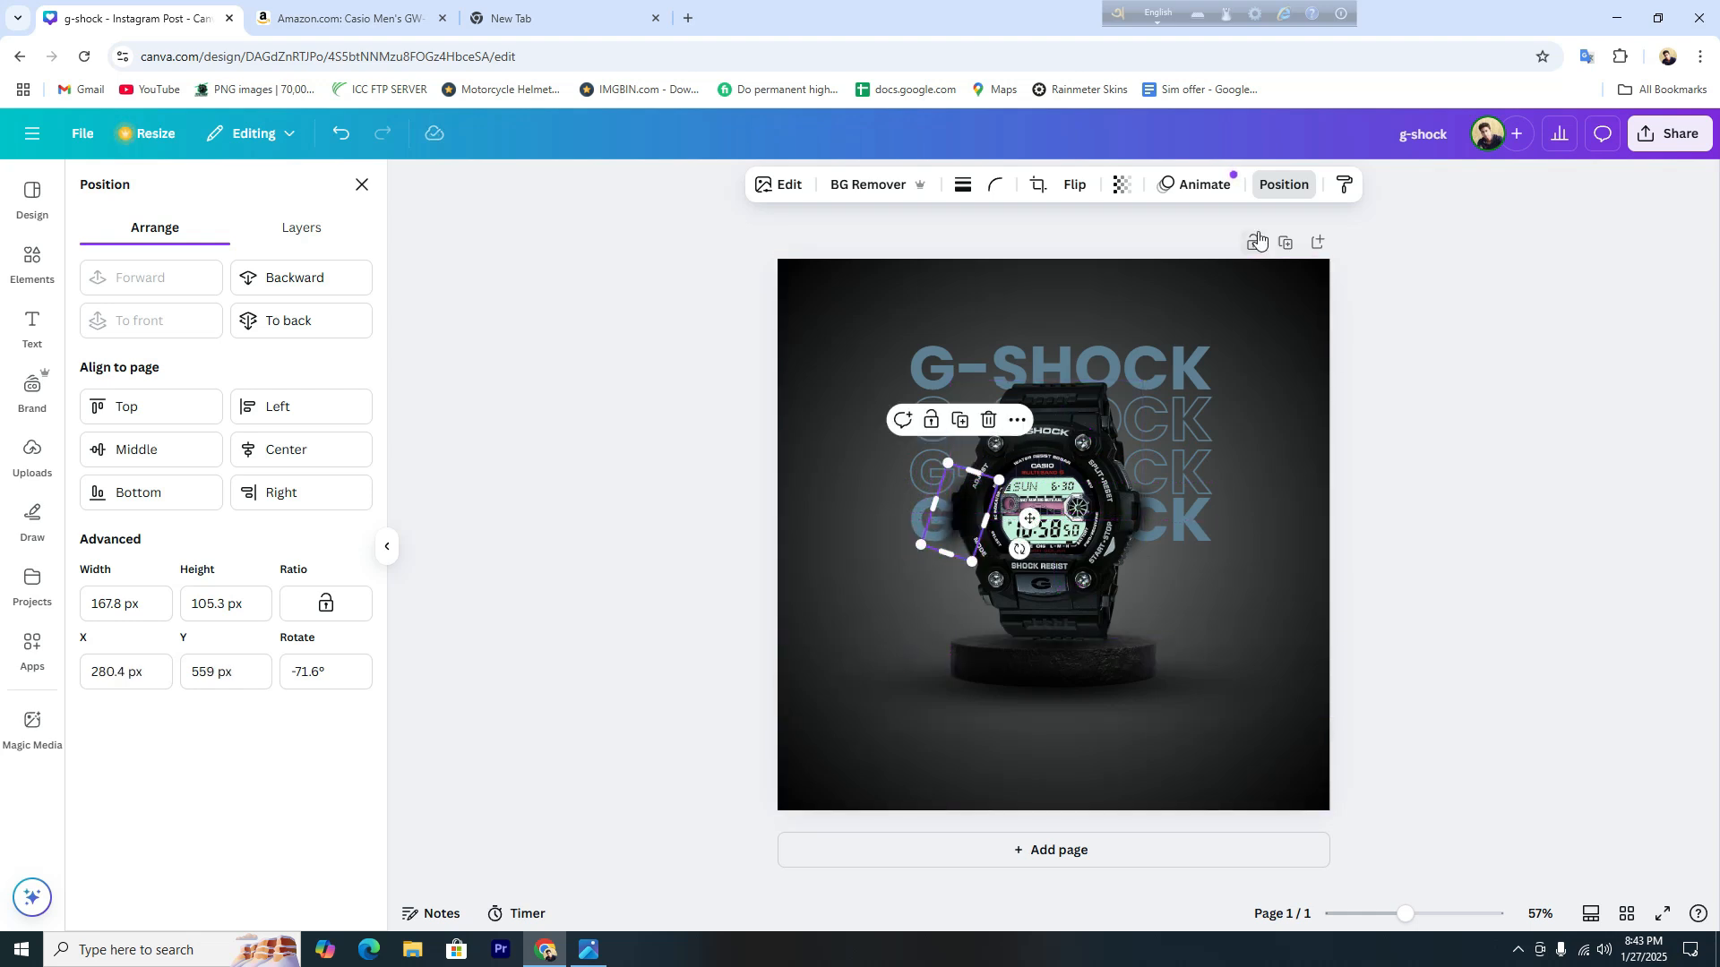
pyautogui.click(319, 287)
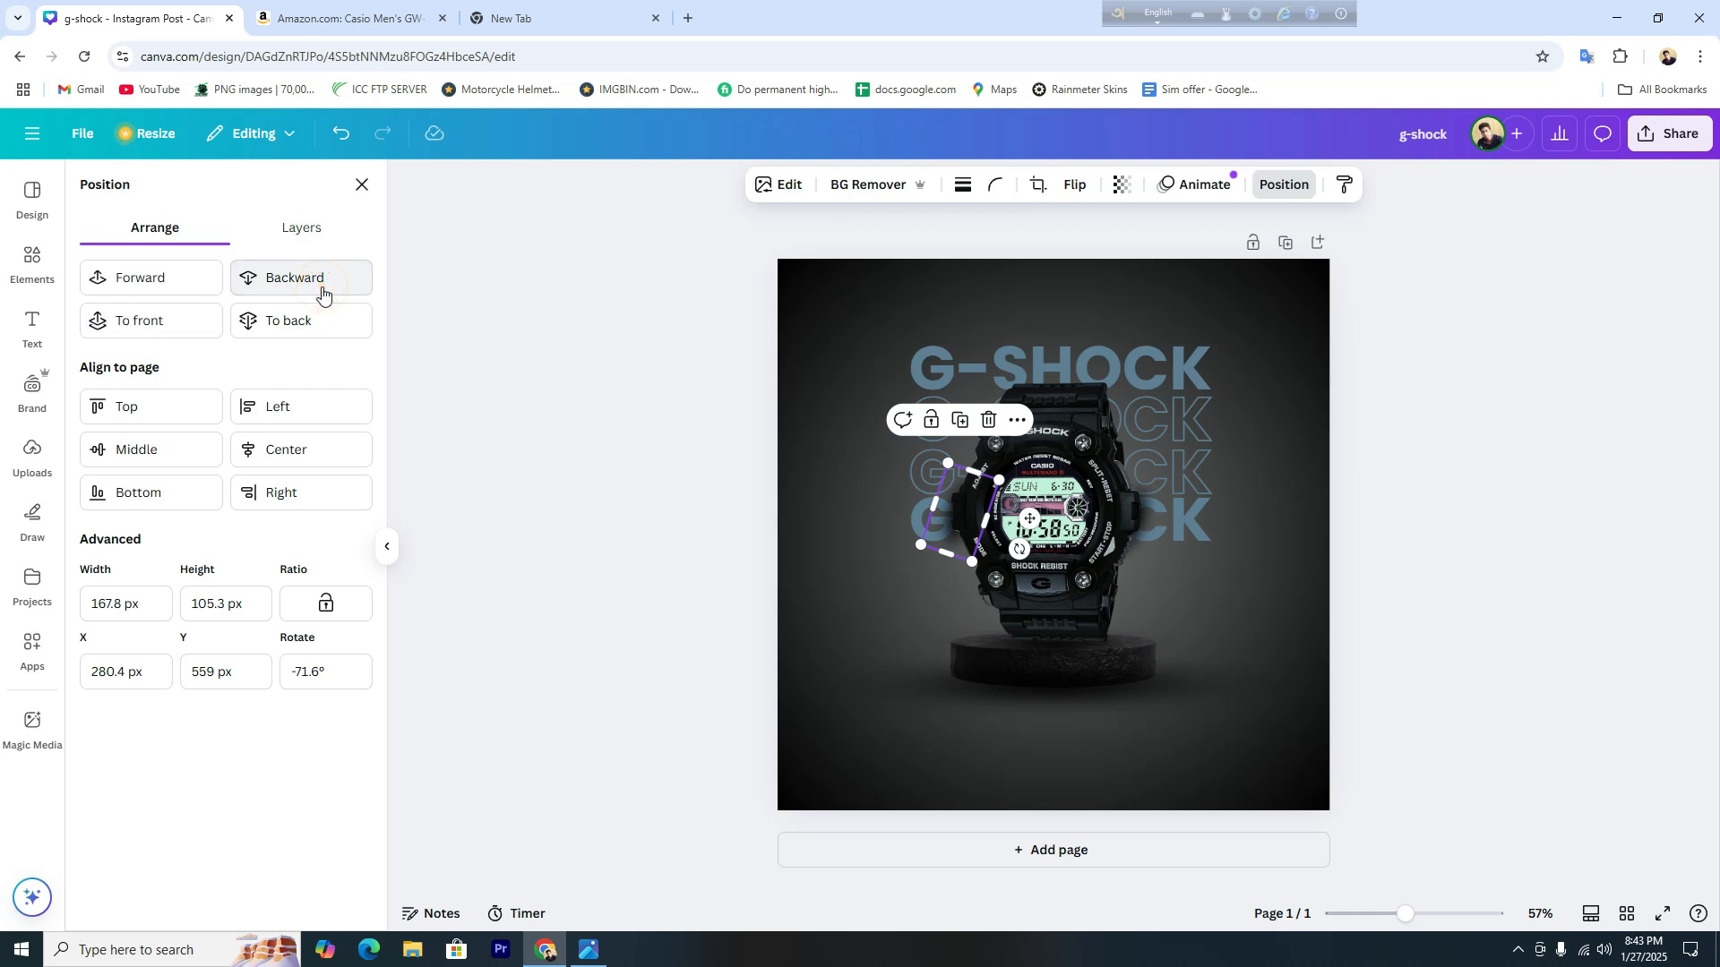
pyautogui.click(1306, 582)
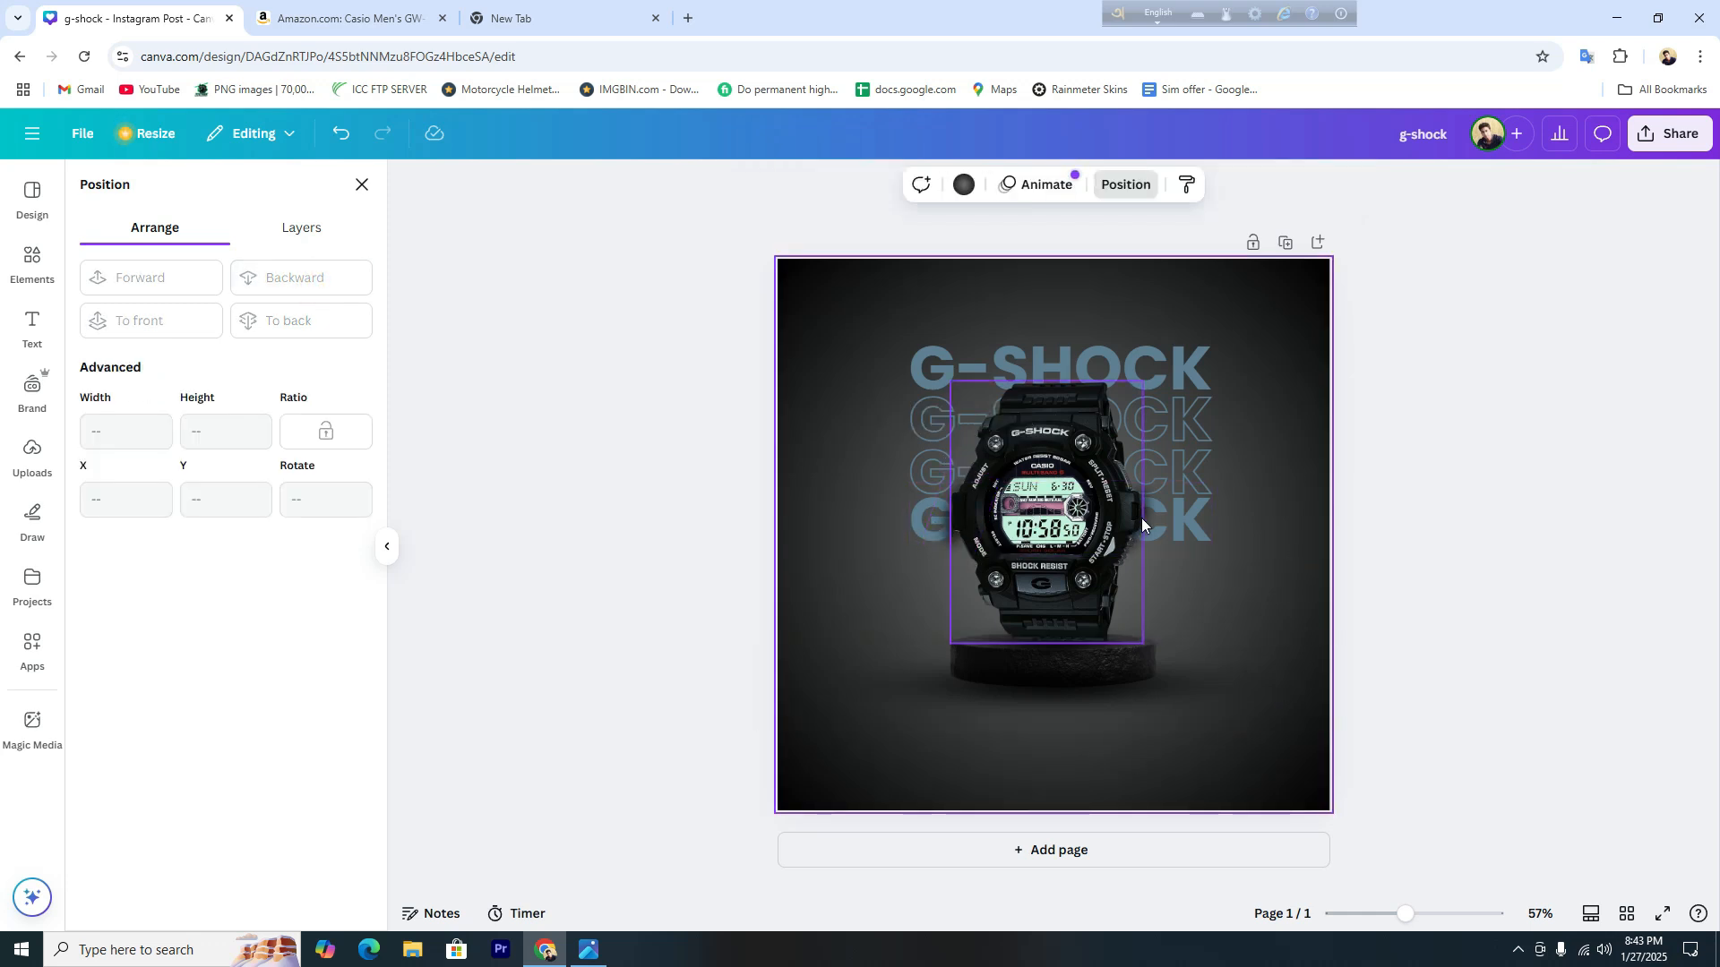
# Rotate the watch's left-edge shadow to about -75.3°.
pyautogui.click(948, 534)
pyautogui.moveTo(1019, 549); pyautogui.dragTo(967, 517)
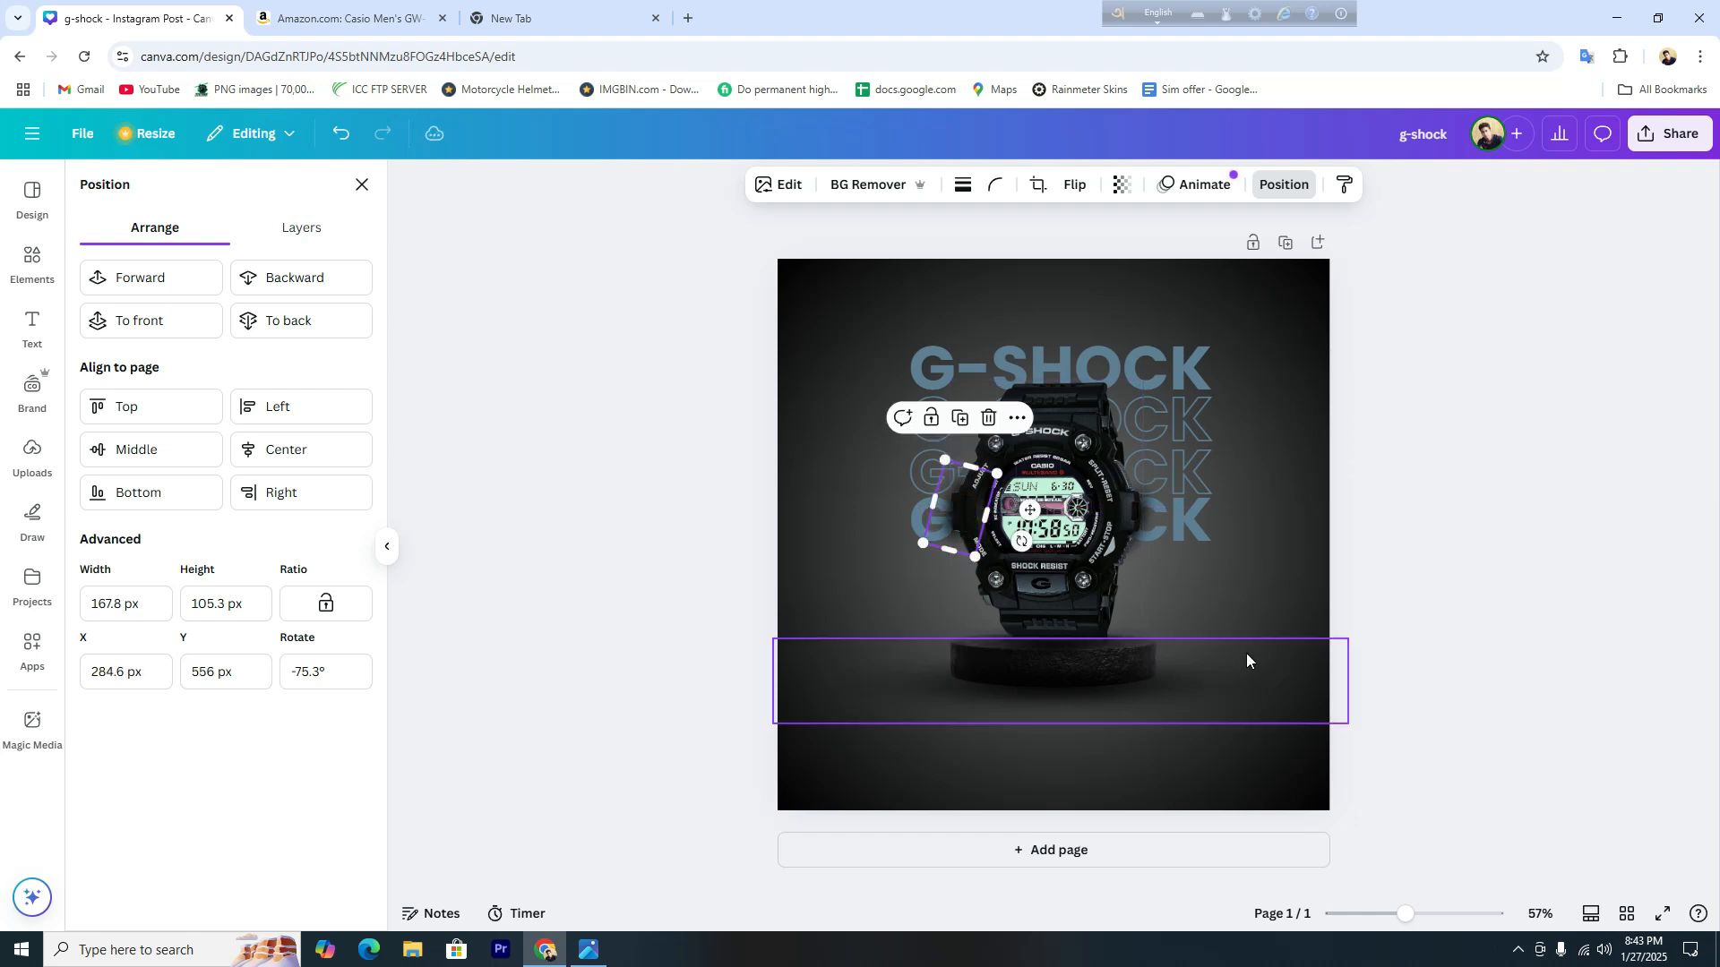
pyautogui.click(1251, 556)
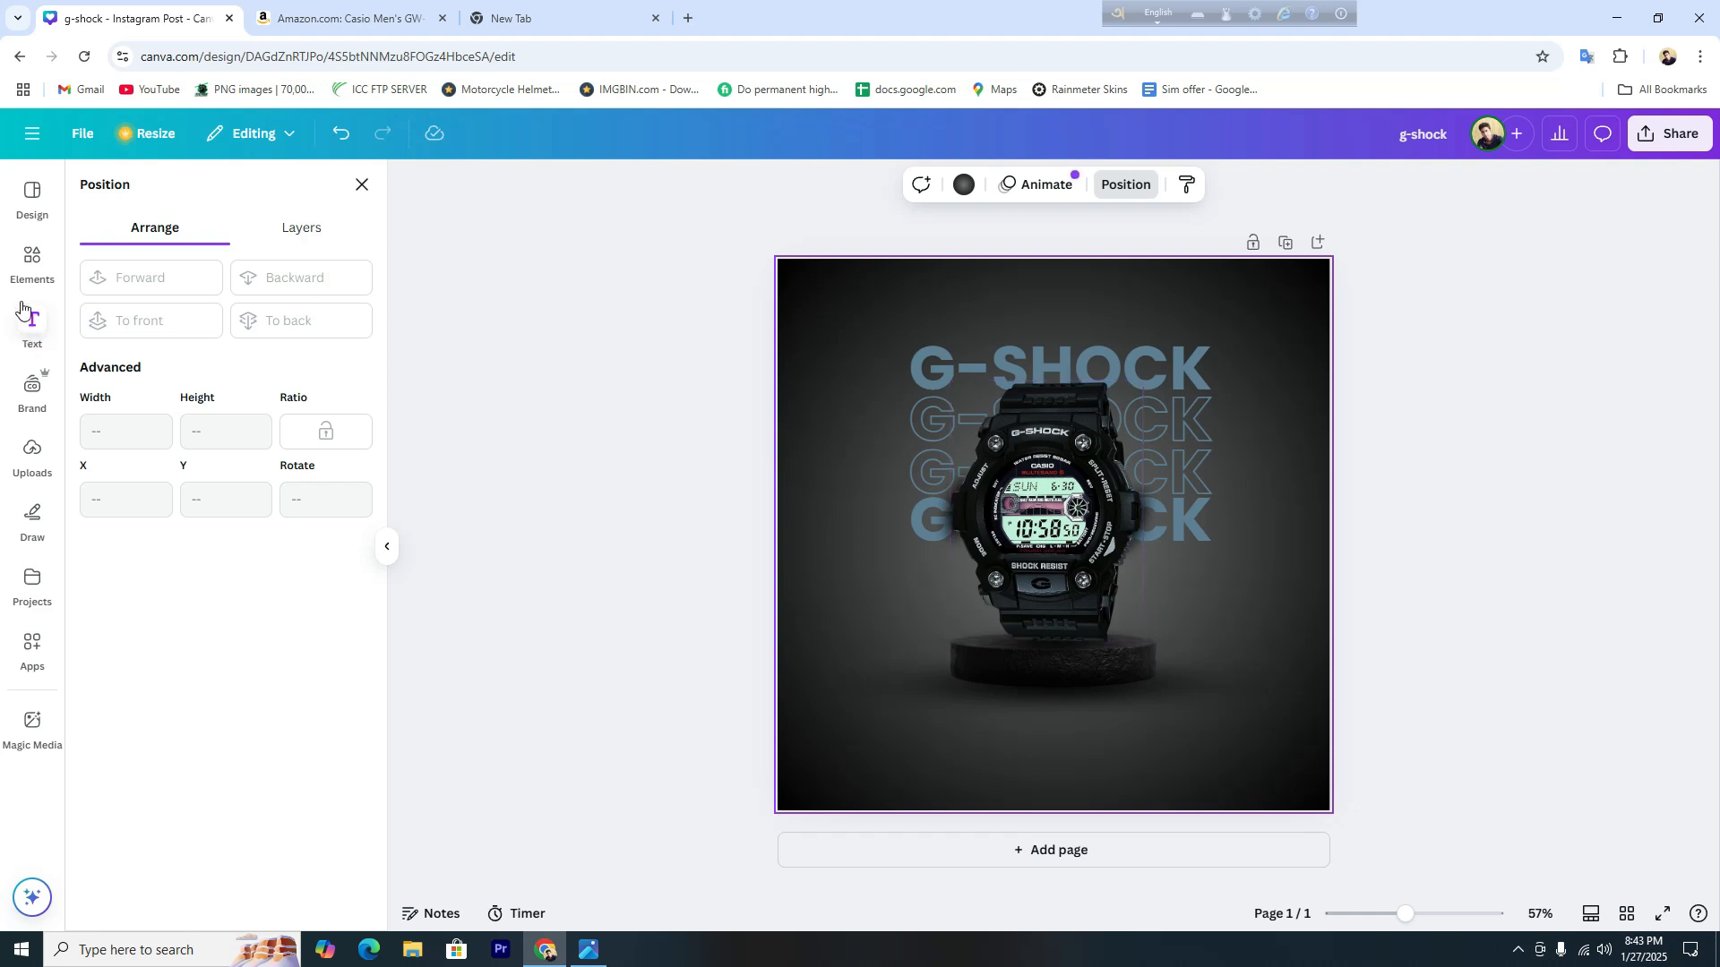
# Add the recently used oval shadow again, shrink it to about 186 px wide and place it centred over the top of the watch strap.
pyautogui.click(32, 260)
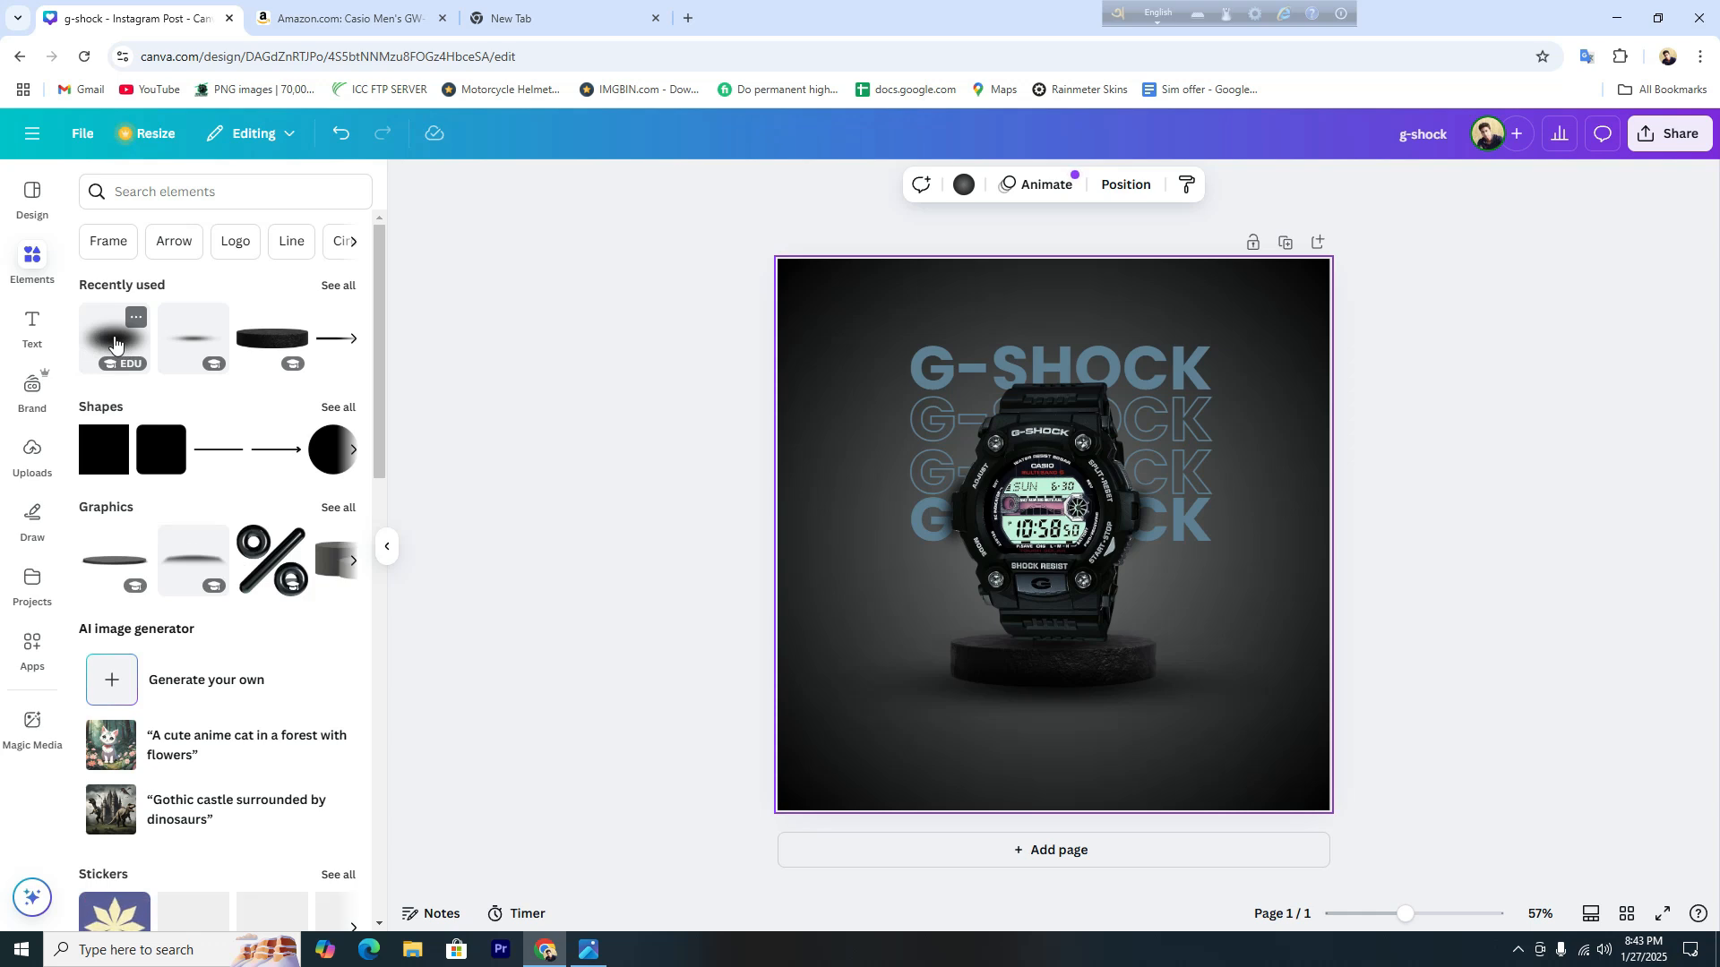
pyautogui.click(114, 341)
pyautogui.moveTo(1071, 534); pyautogui.dragTo(1064, 332)
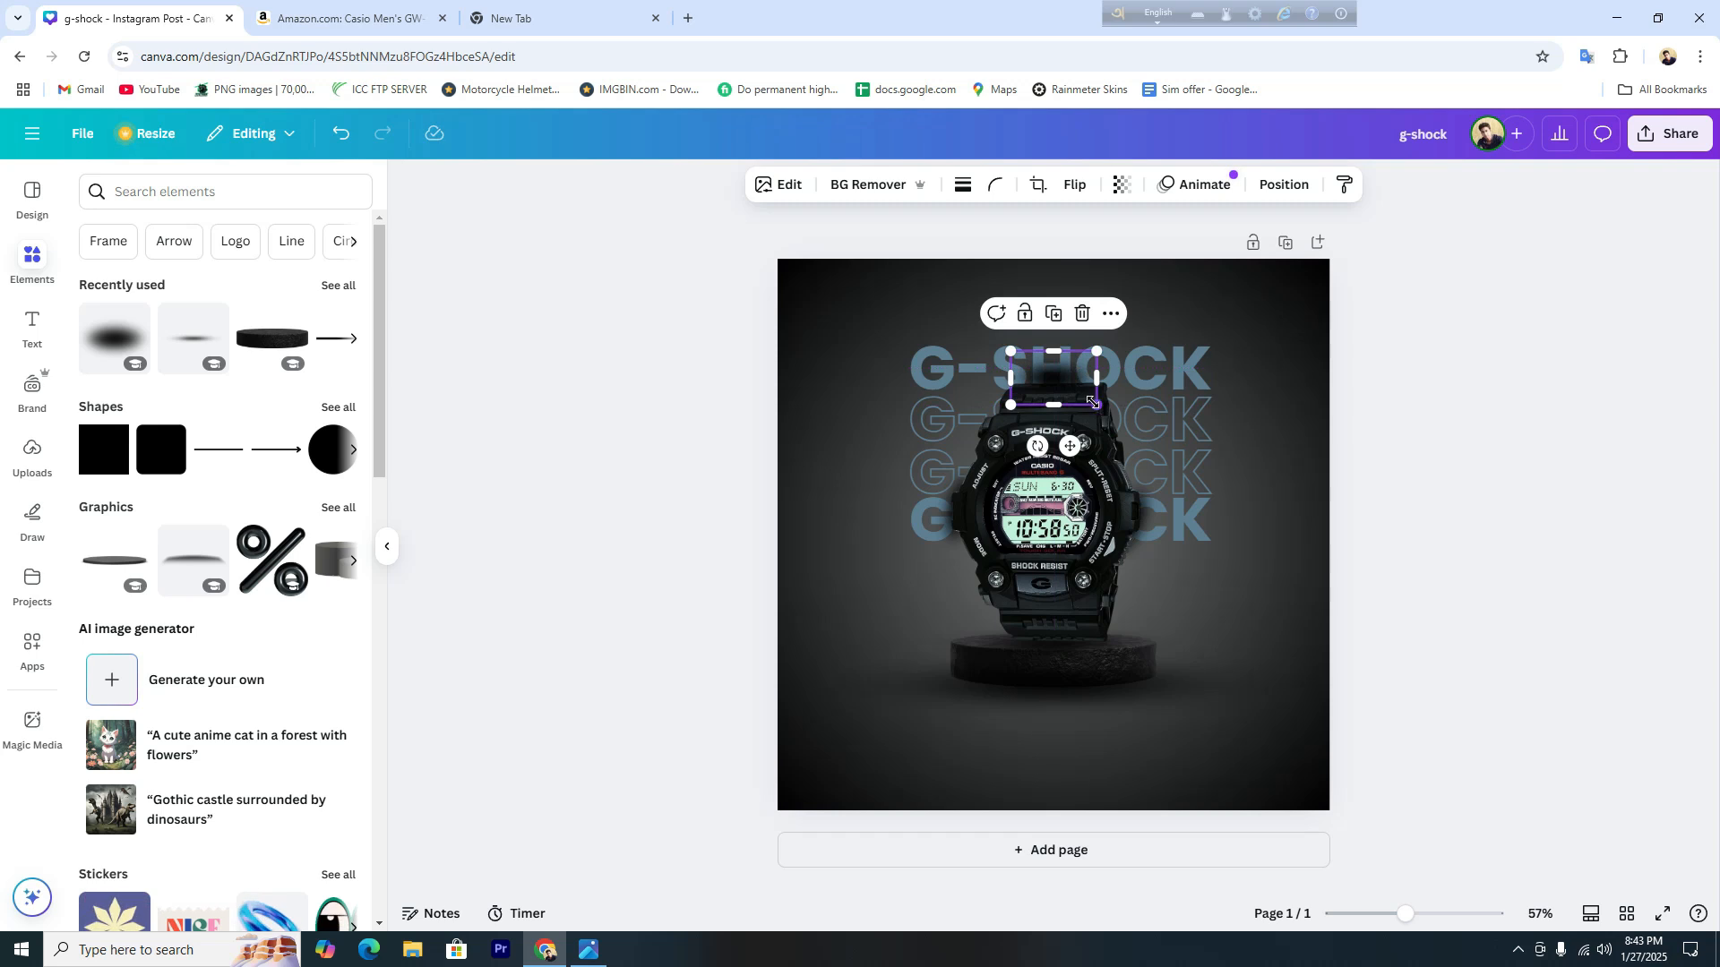
pyautogui.moveTo(1093, 402)
pyautogui.mouseDown()
pyautogui.moveTo(1120, 421)
pyautogui.moveTo(1064, 386)
pyautogui.mouseUp()
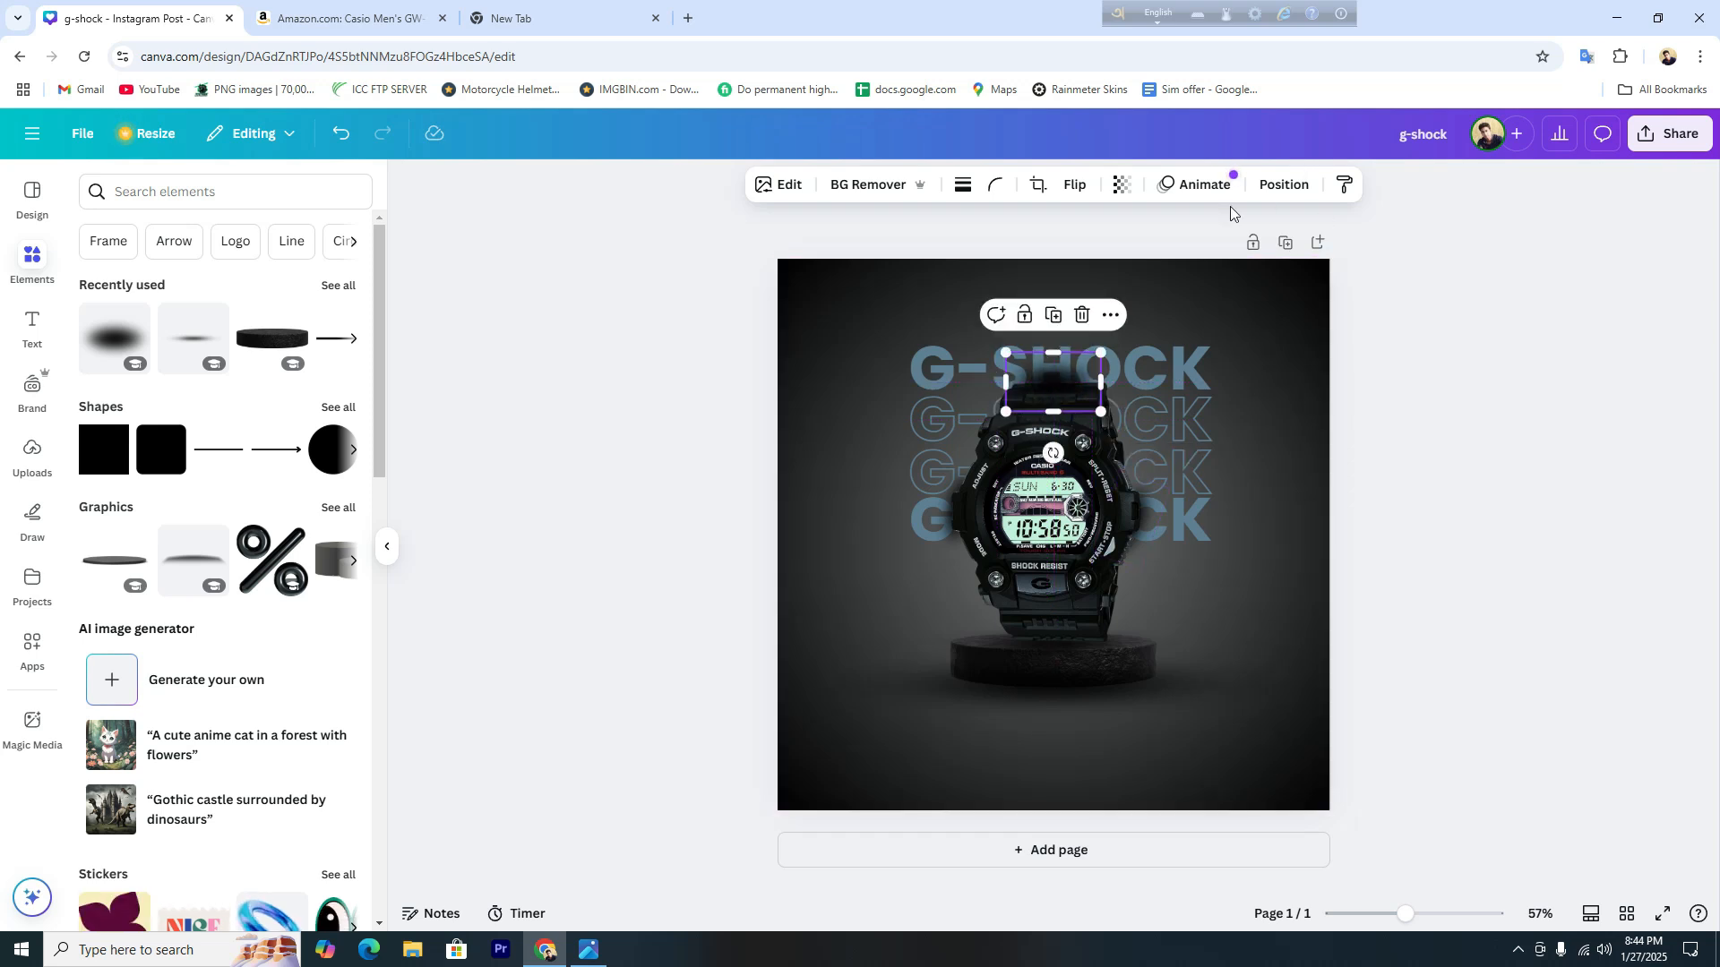
# Send the strap-top shadow one layer backward so it sits behind the watch.
pyautogui.click(1280, 184)
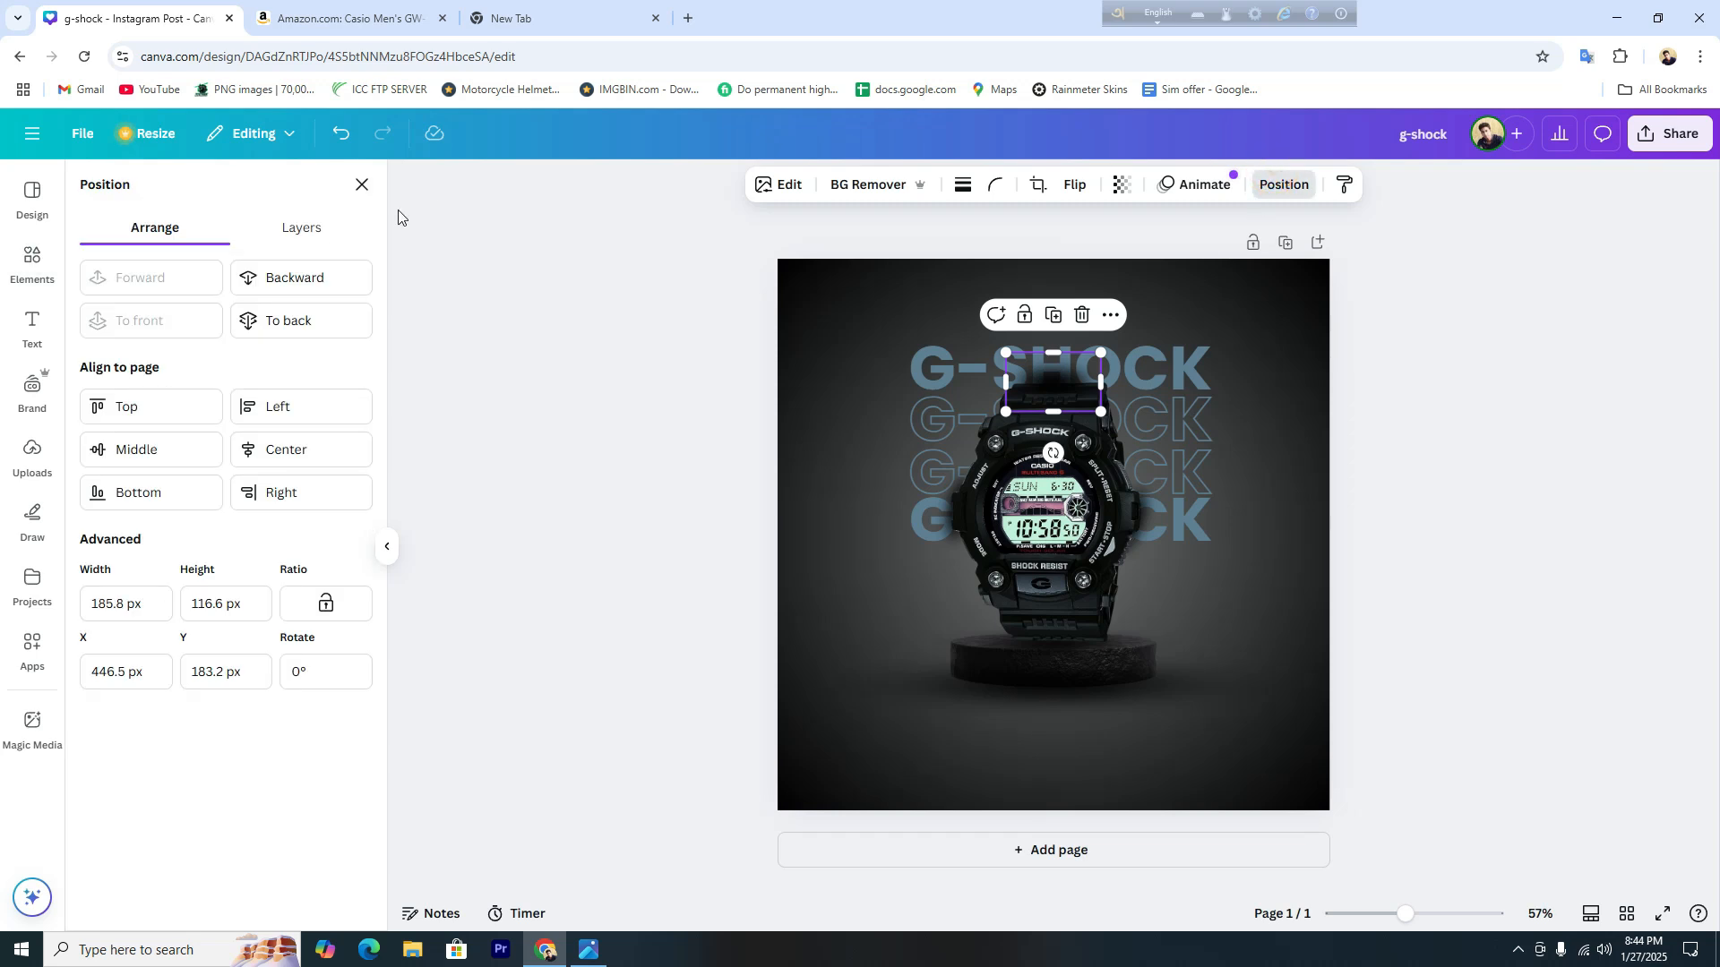
pyautogui.click(319, 284)
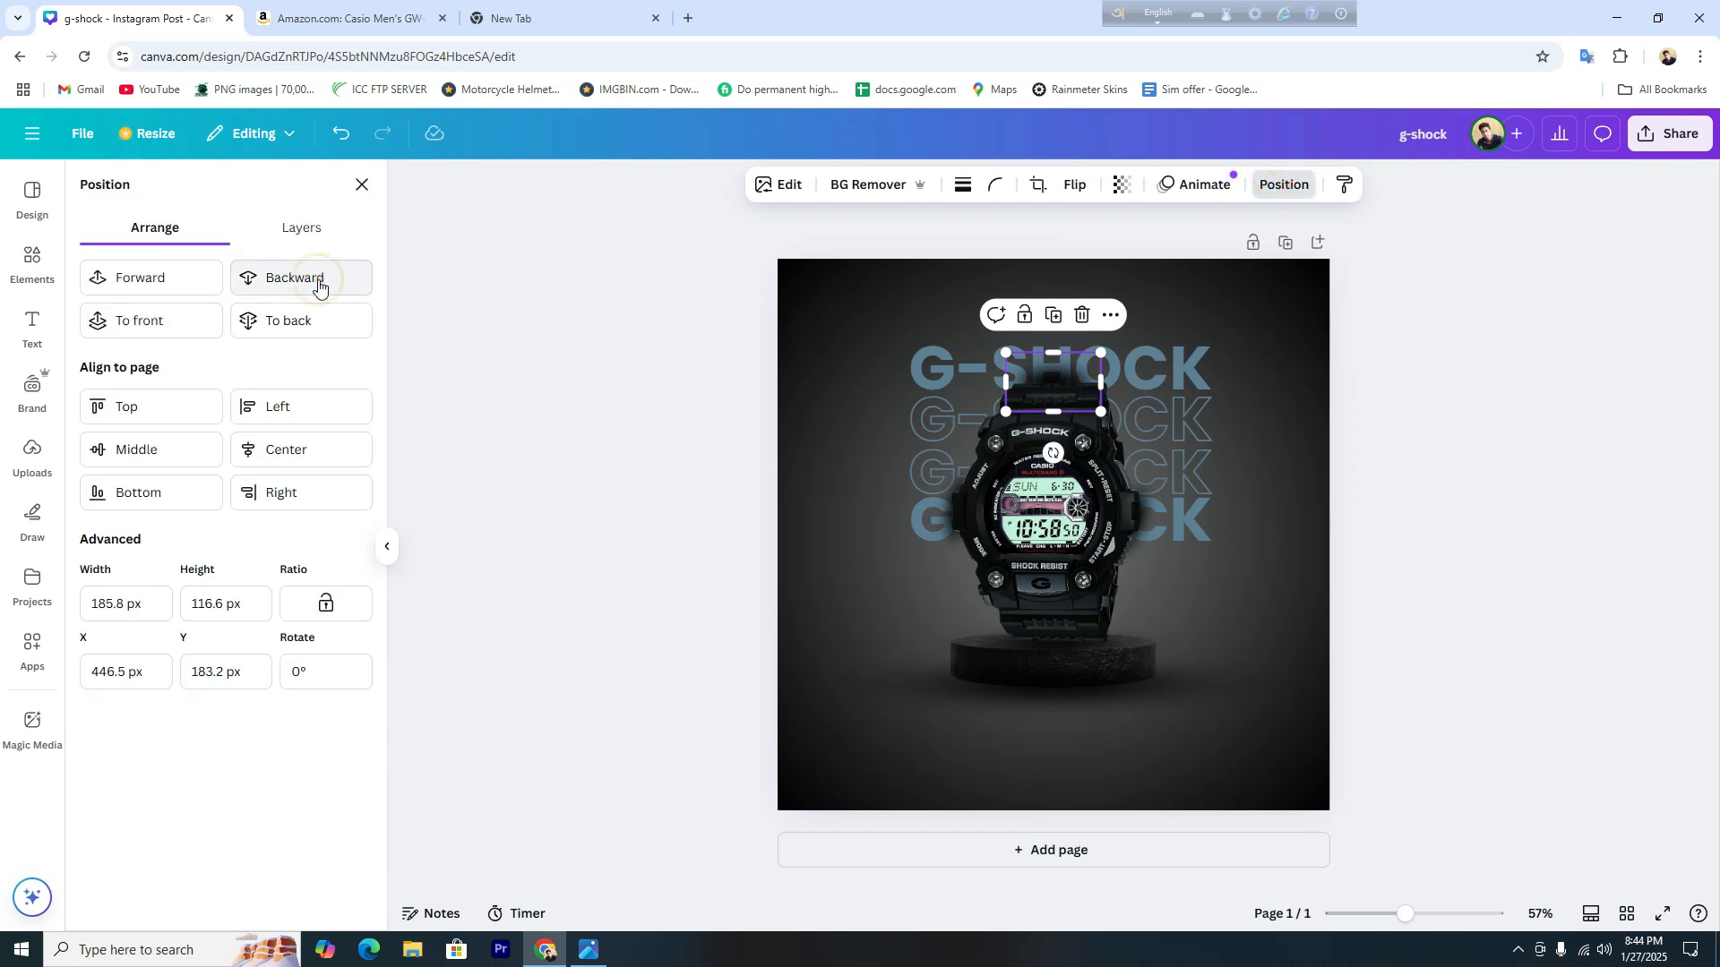
pyautogui.click(1256, 413)
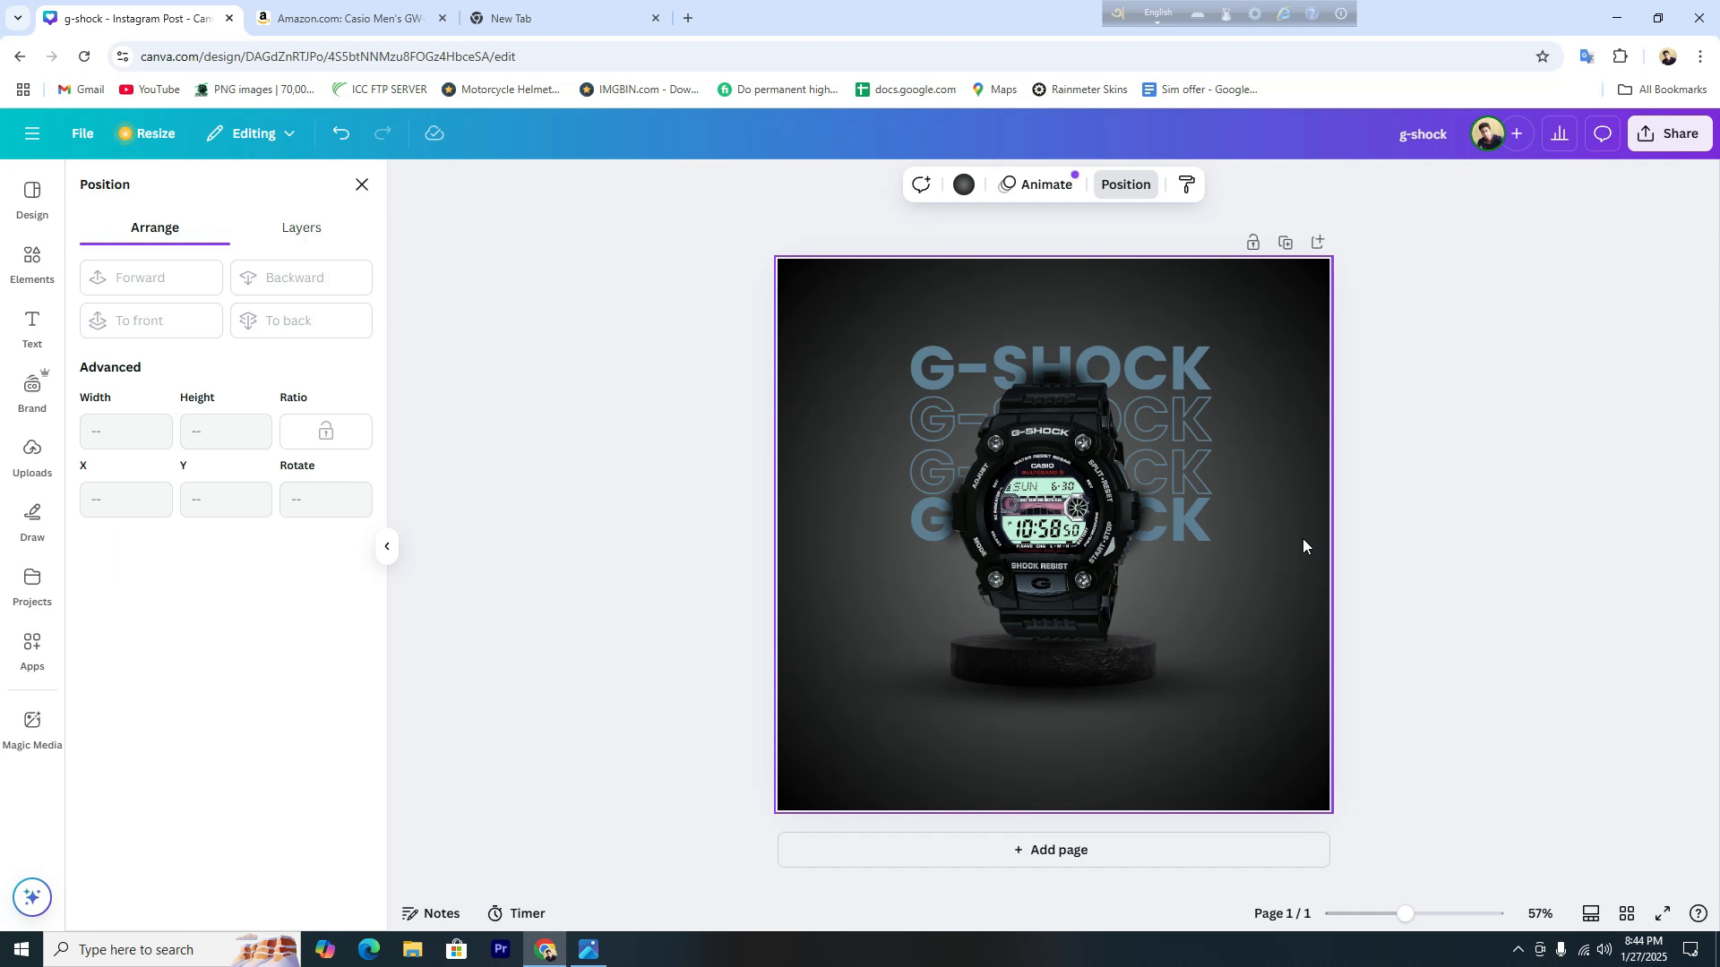
# Nudge the strap-top shadow slightly down to about X 447.1 px, Y 189.5 px, keeping it centred behind the strap.
pyautogui.click(1434, 914)
pyautogui.scroll(3, 1430, 727)
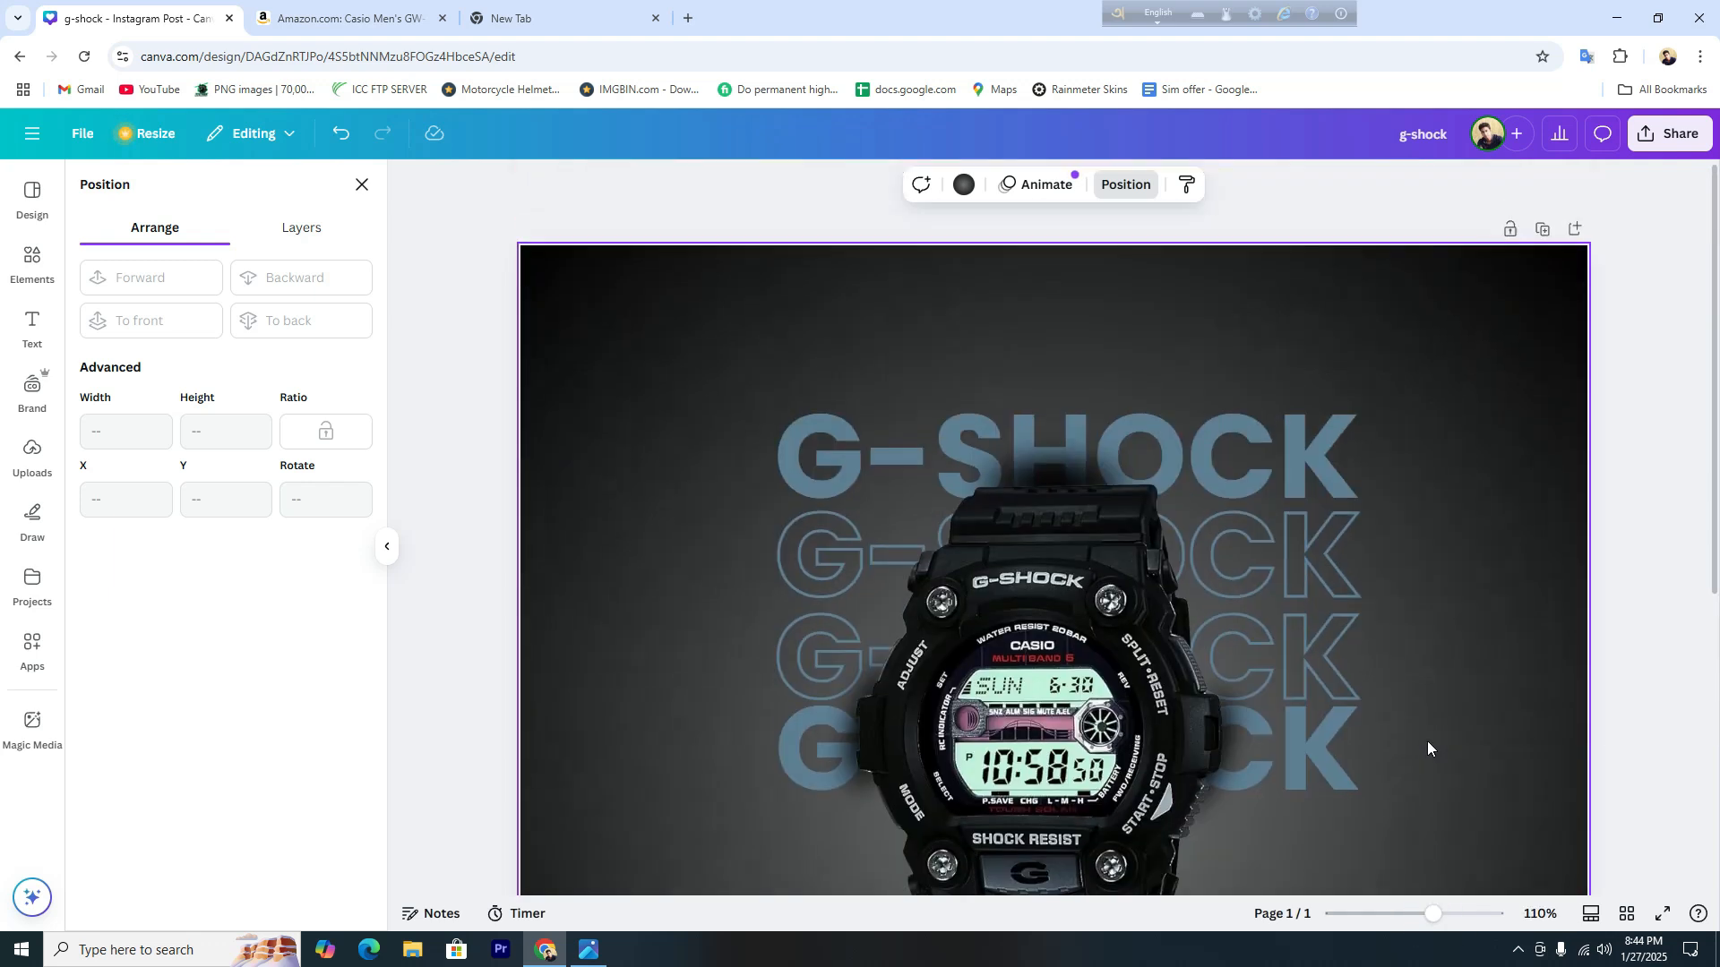
pyautogui.click(1073, 473)
pyautogui.moveTo(1072, 468); pyautogui.dragTo(1075, 471)
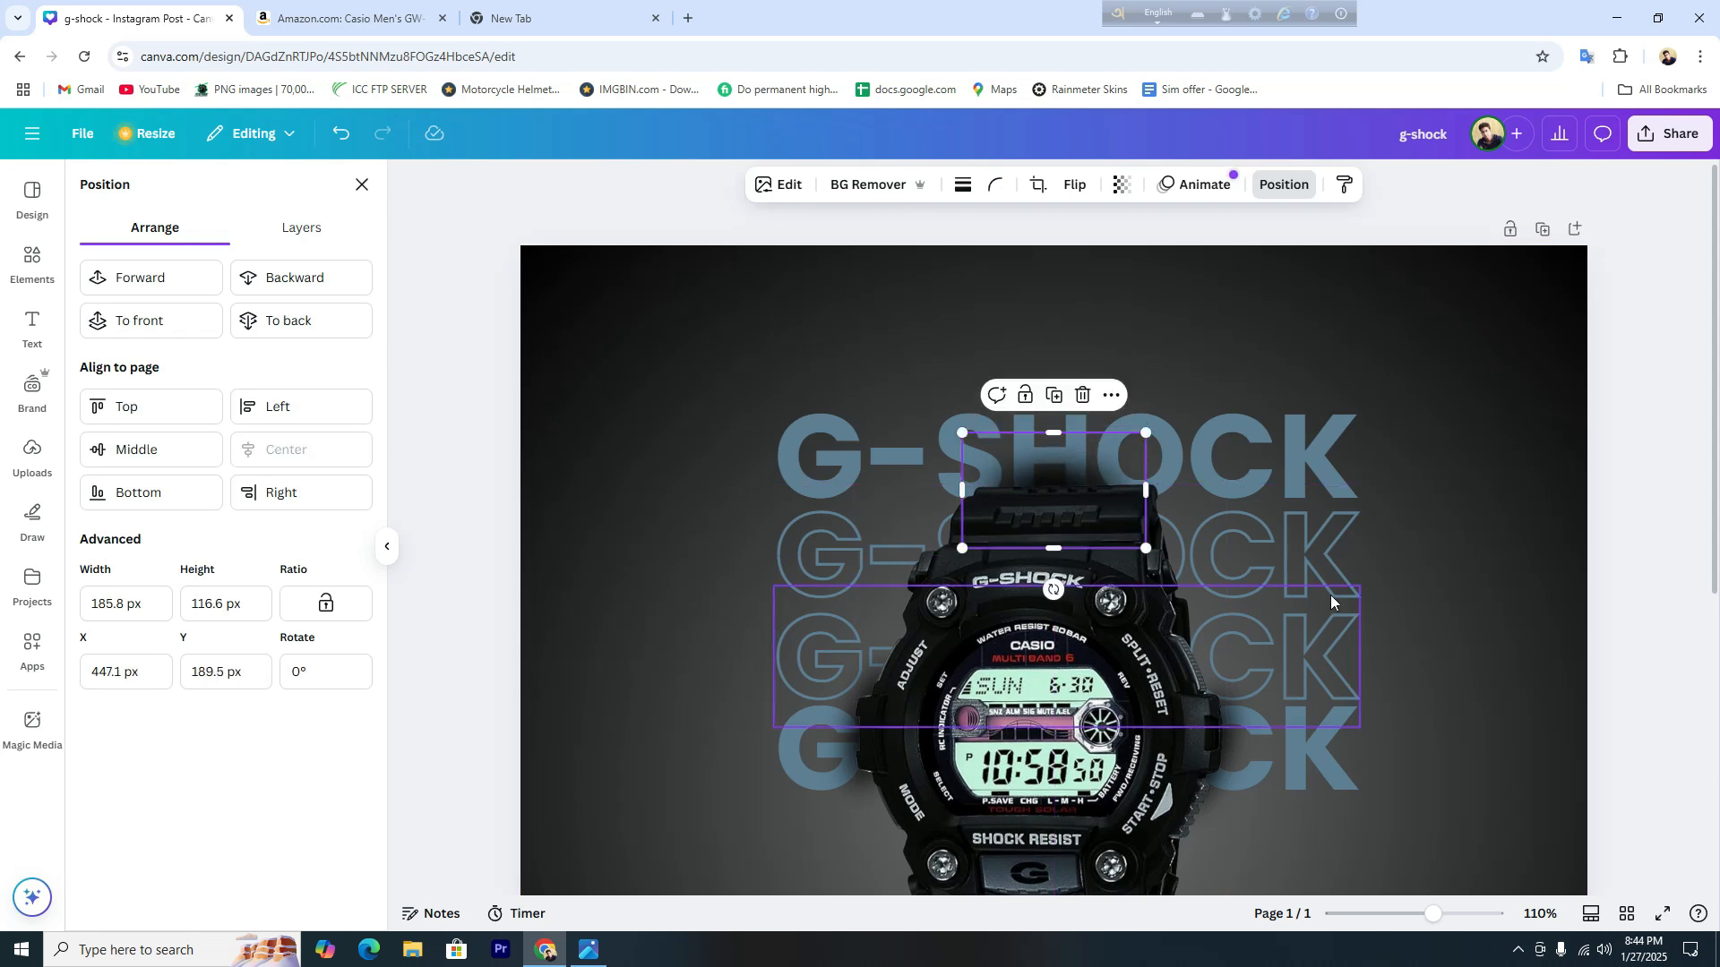
pyautogui.click(1432, 489)
pyautogui.scroll(-5, 1449, 560)
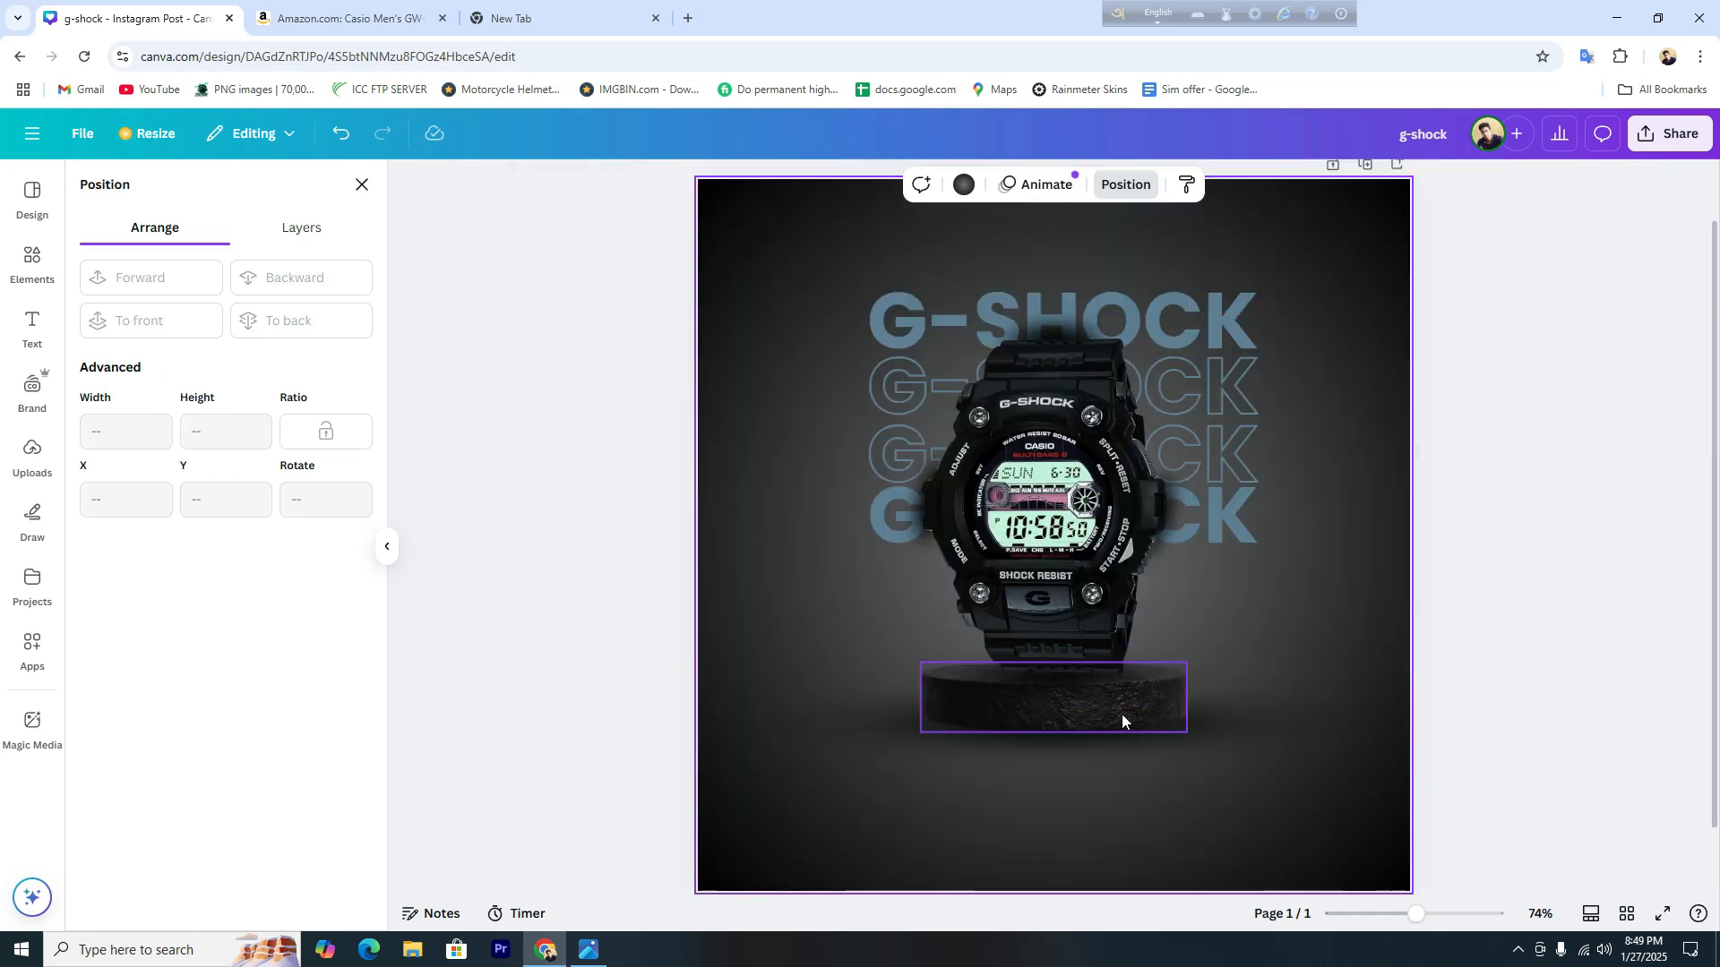
# Duplicate the stone platform and centre the copy horizontally on the page.
pyautogui.click(1082, 720)
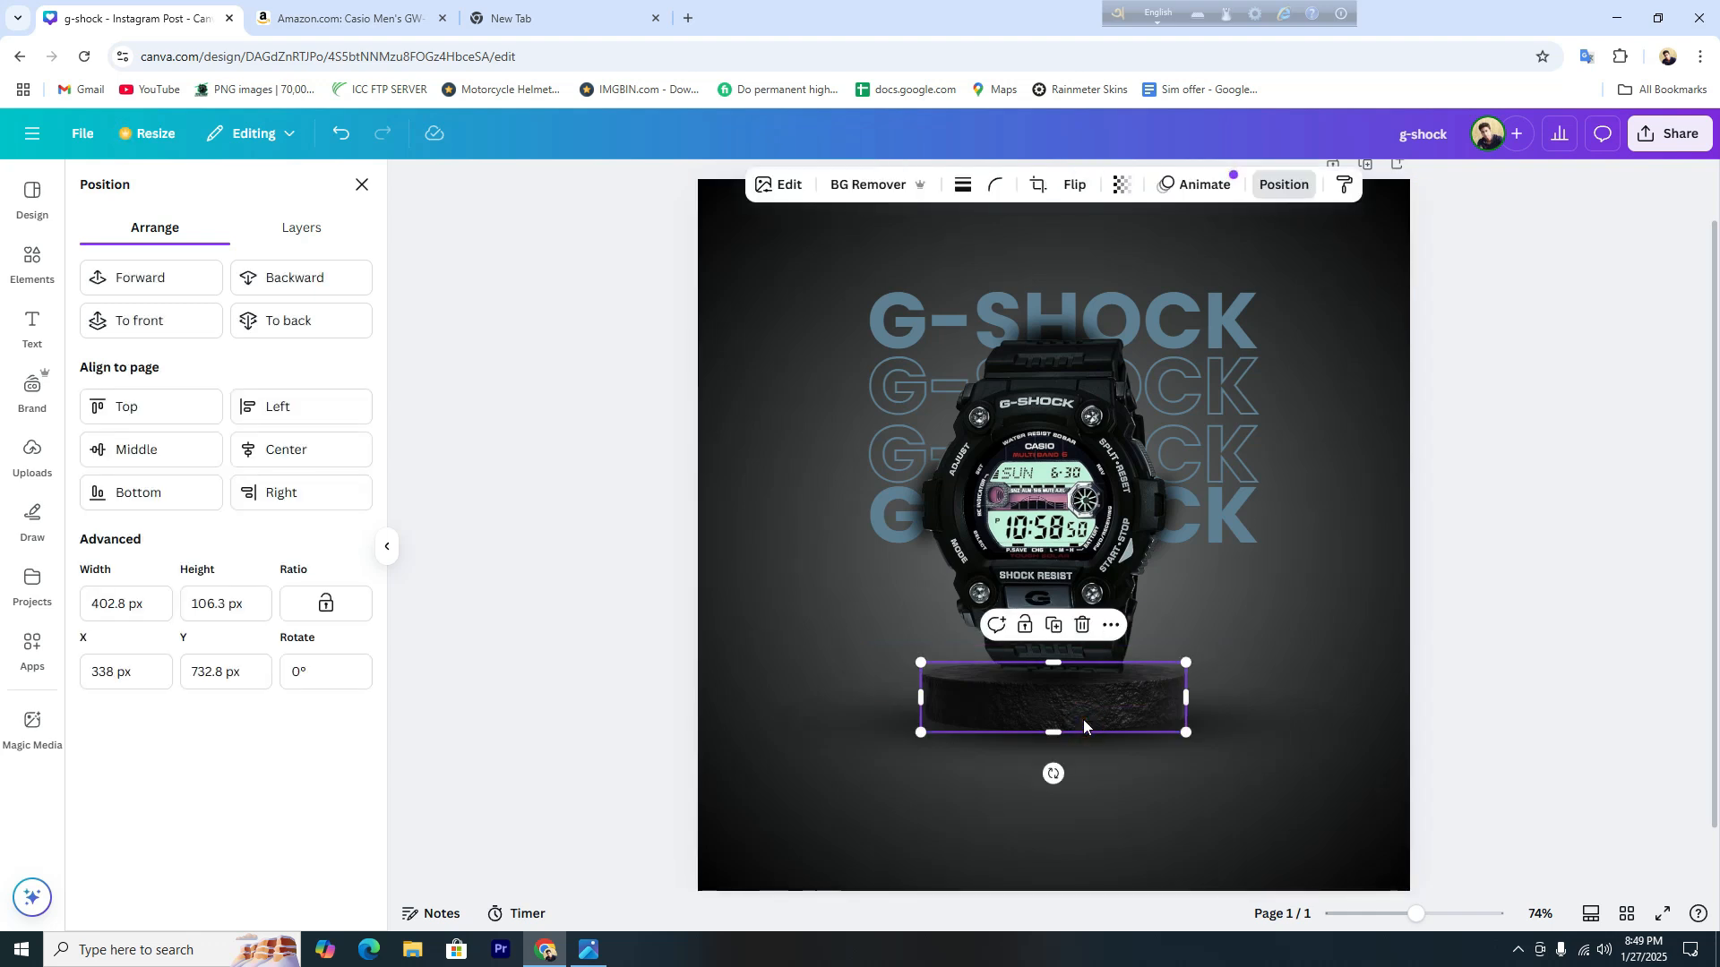
pyautogui.click(1056, 628)
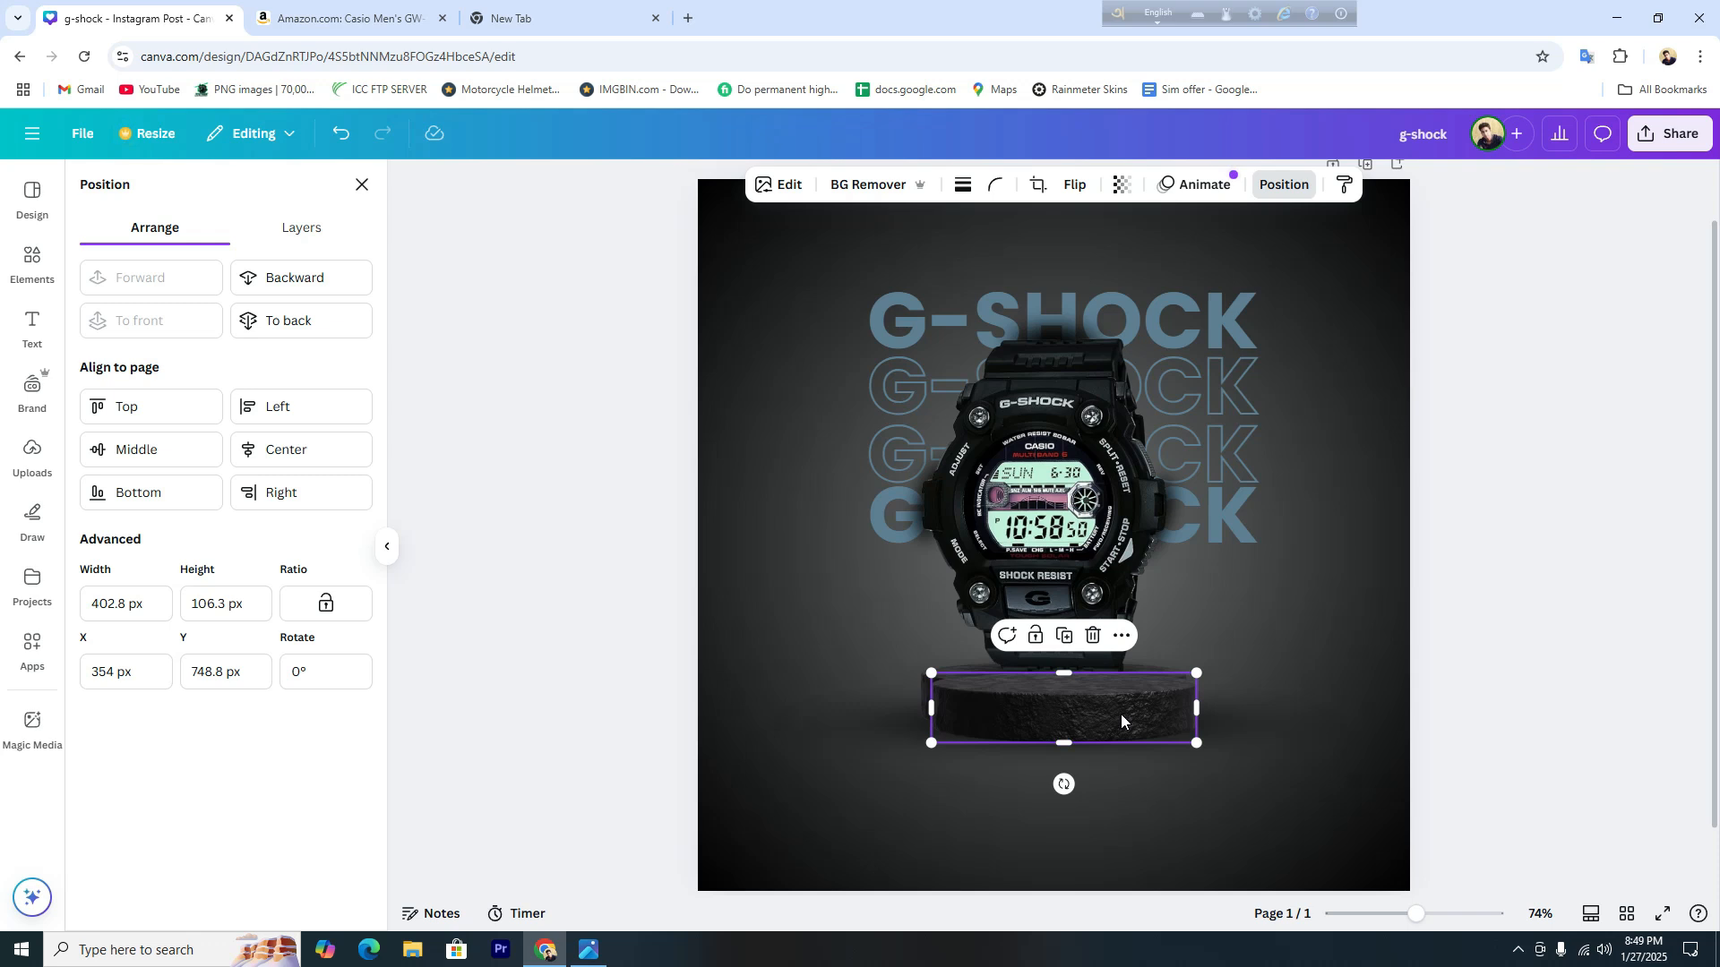
pyautogui.click(295, 462)
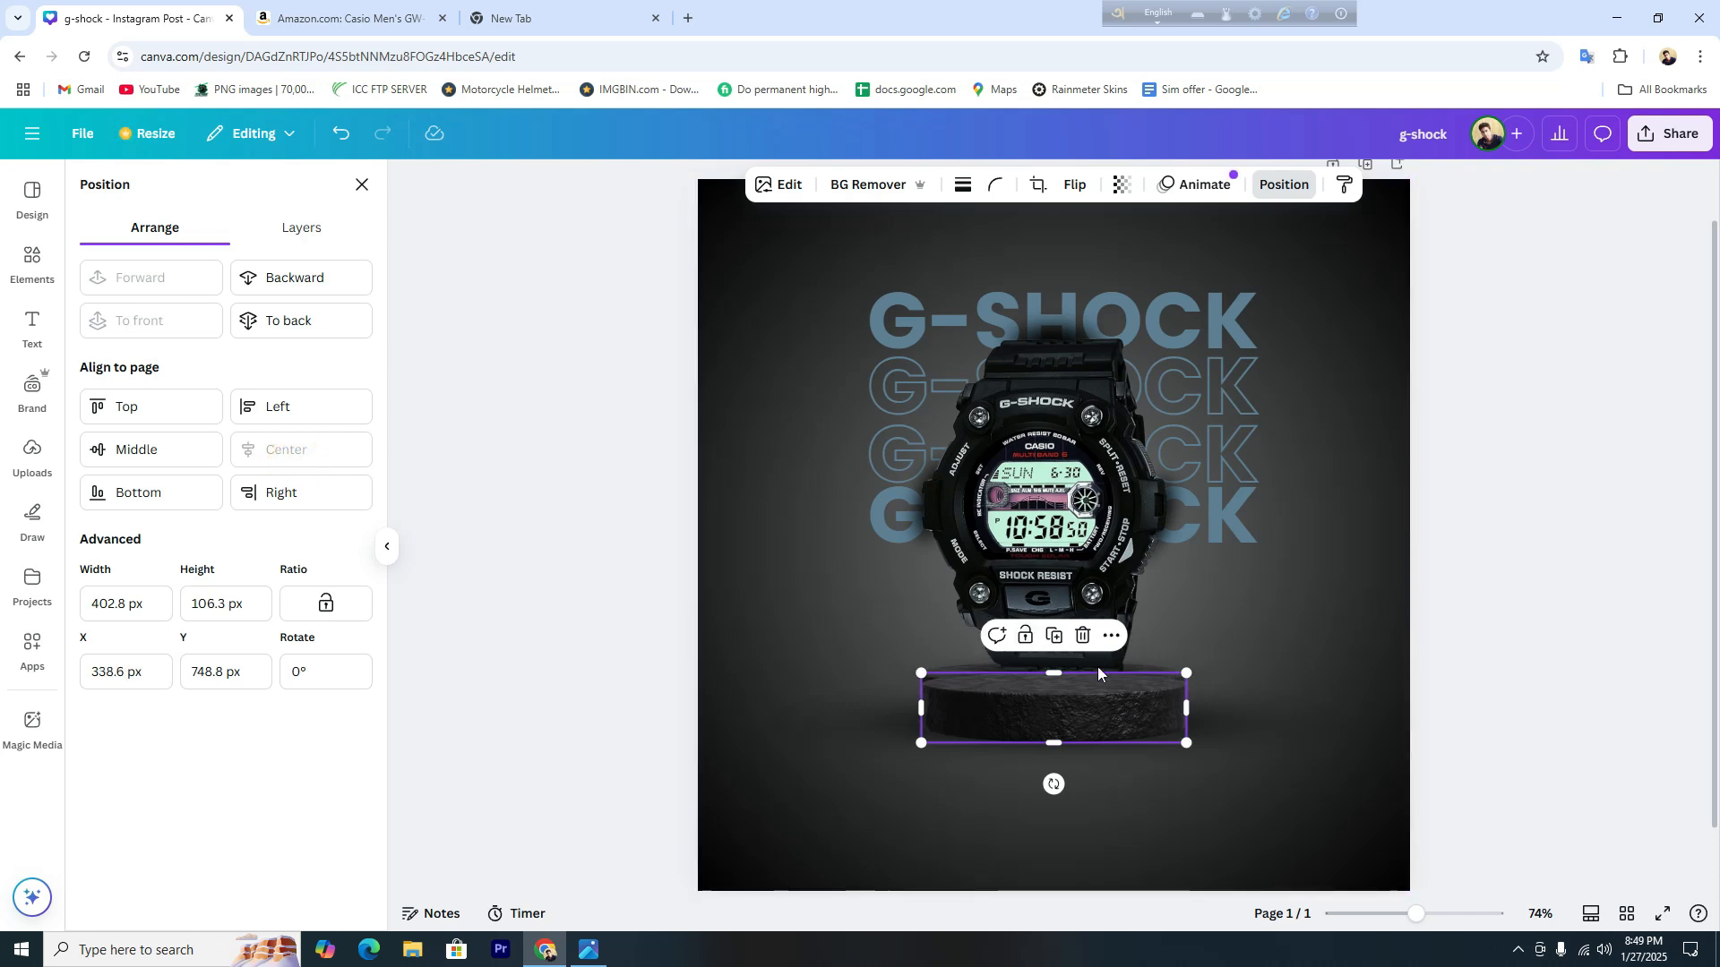
# Flip the platform copy vertically and place it directly below the original platform at about X 352.5 px, Y 831.9 px.
pyautogui.click(1074, 185)
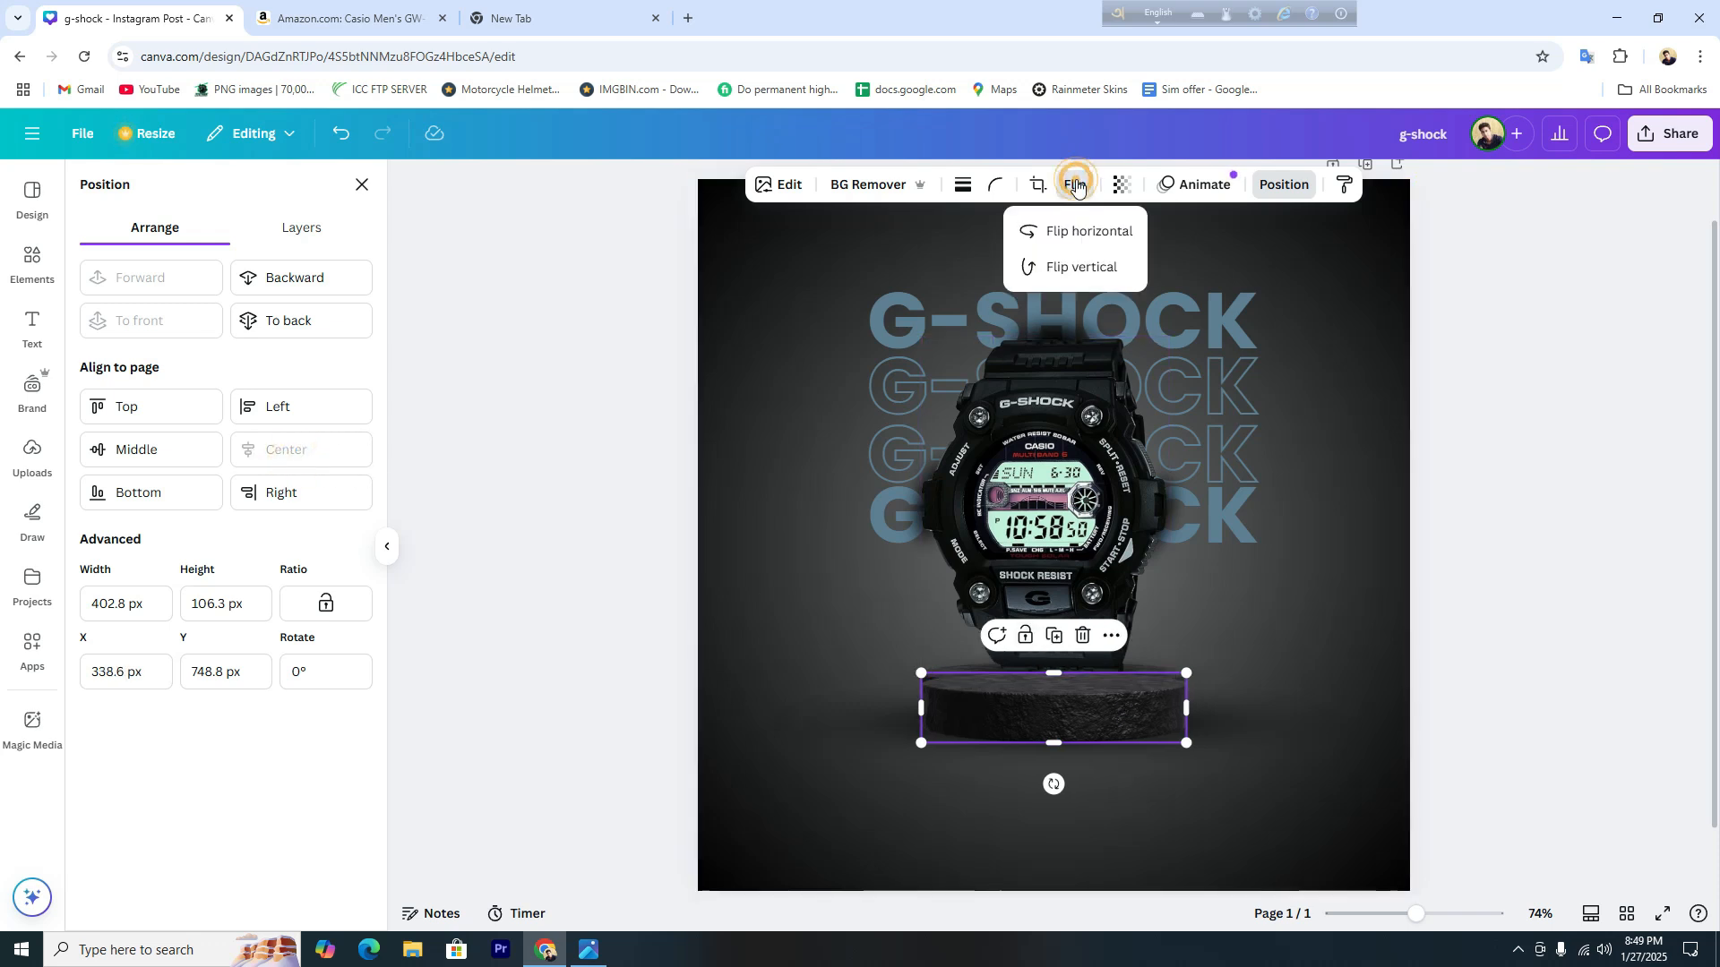
pyautogui.click(1084, 279)
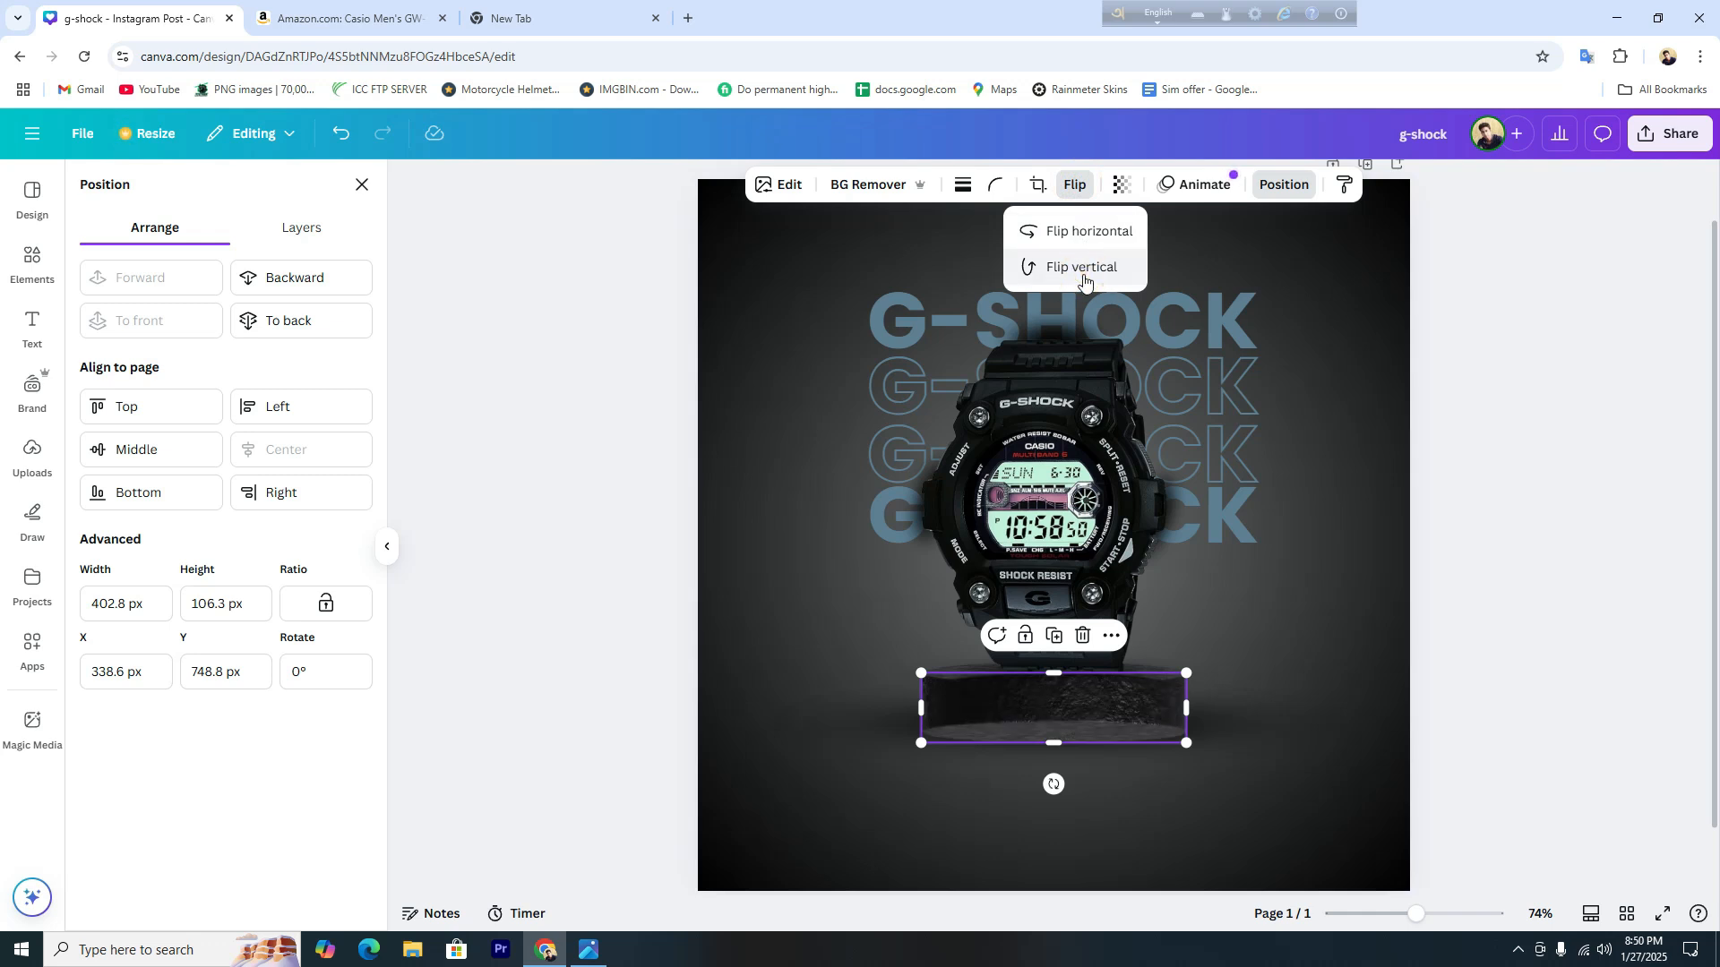
pyautogui.moveTo(1083, 708); pyautogui.dragTo(1098, 779)
pyautogui.click(1320, 845)
pyautogui.click(1329, 822)
pyautogui.click(1271, 835)
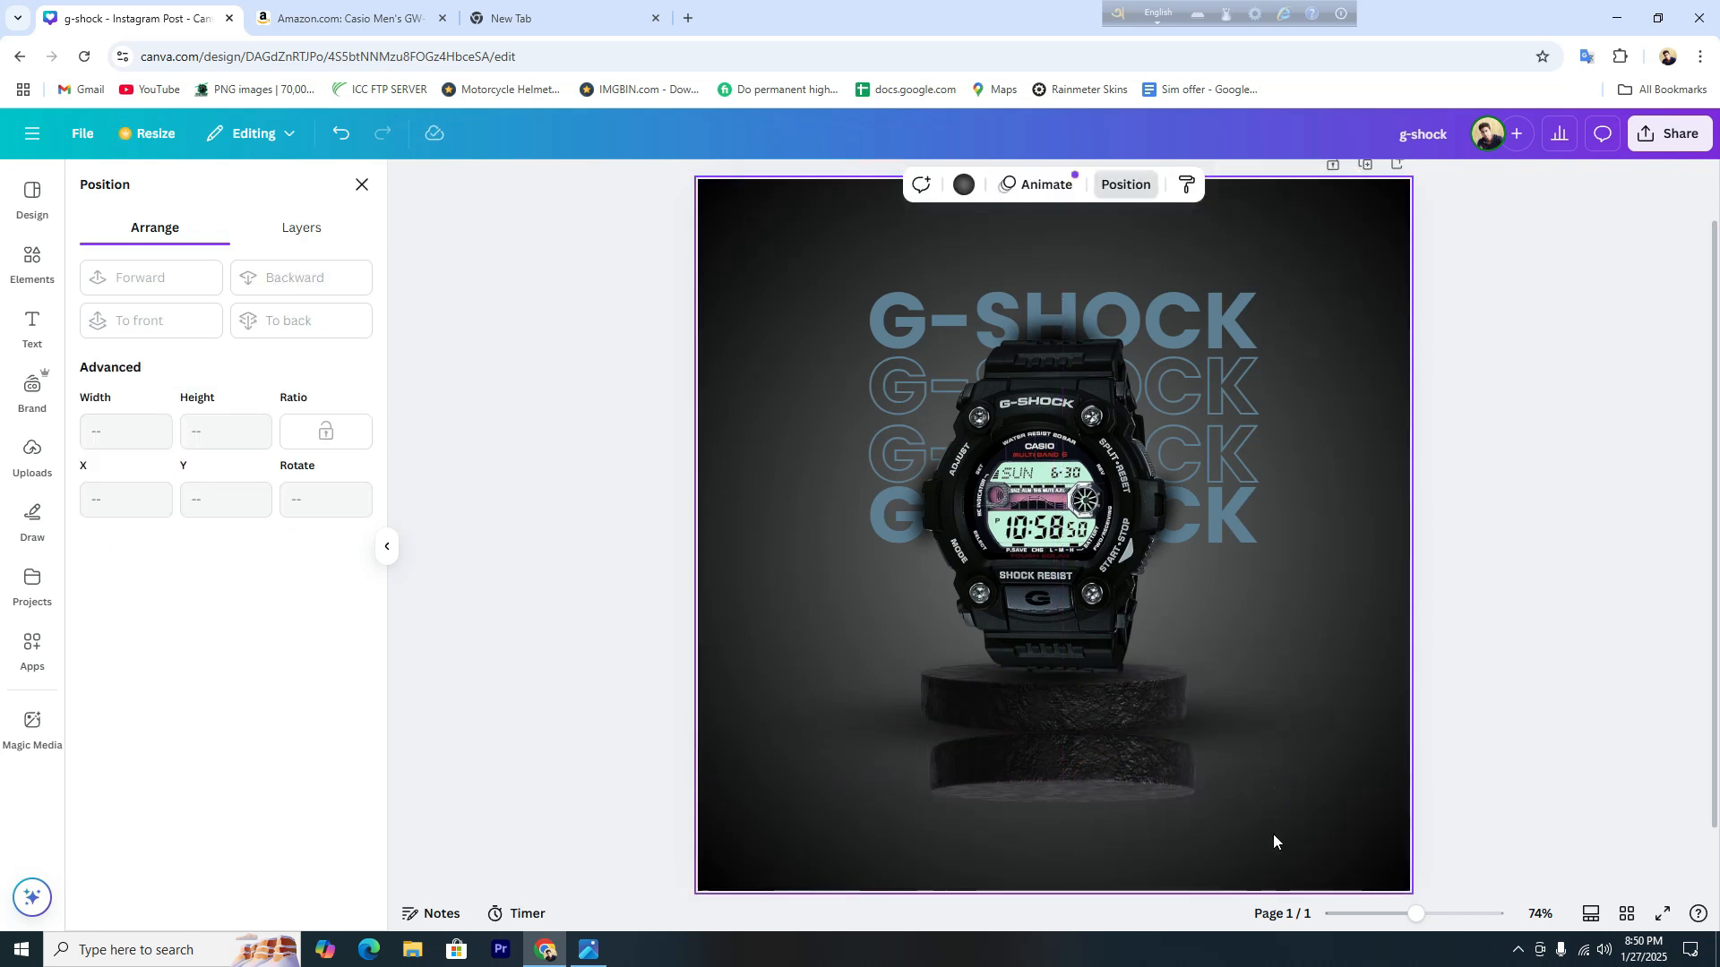
pyautogui.click(1093, 777)
pyautogui.moveTo(1093, 778); pyautogui.dragTo(1093, 772)
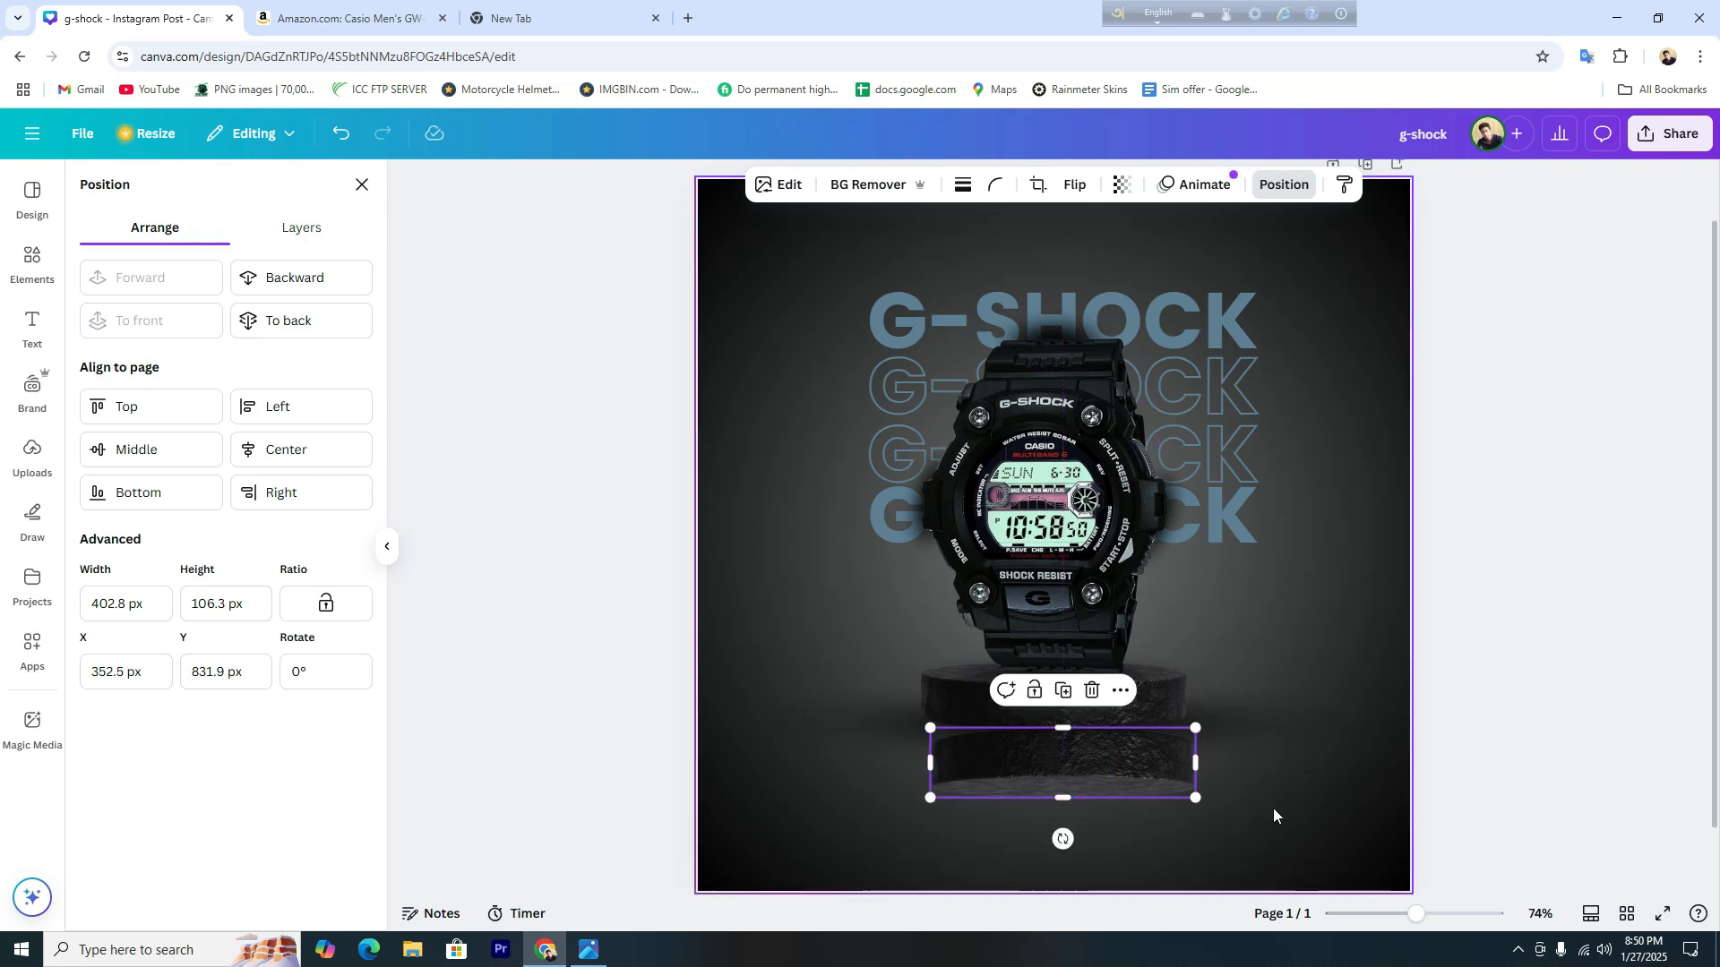
# Set the flipped platform copy's transparency to 42.
pyautogui.click(1120, 186)
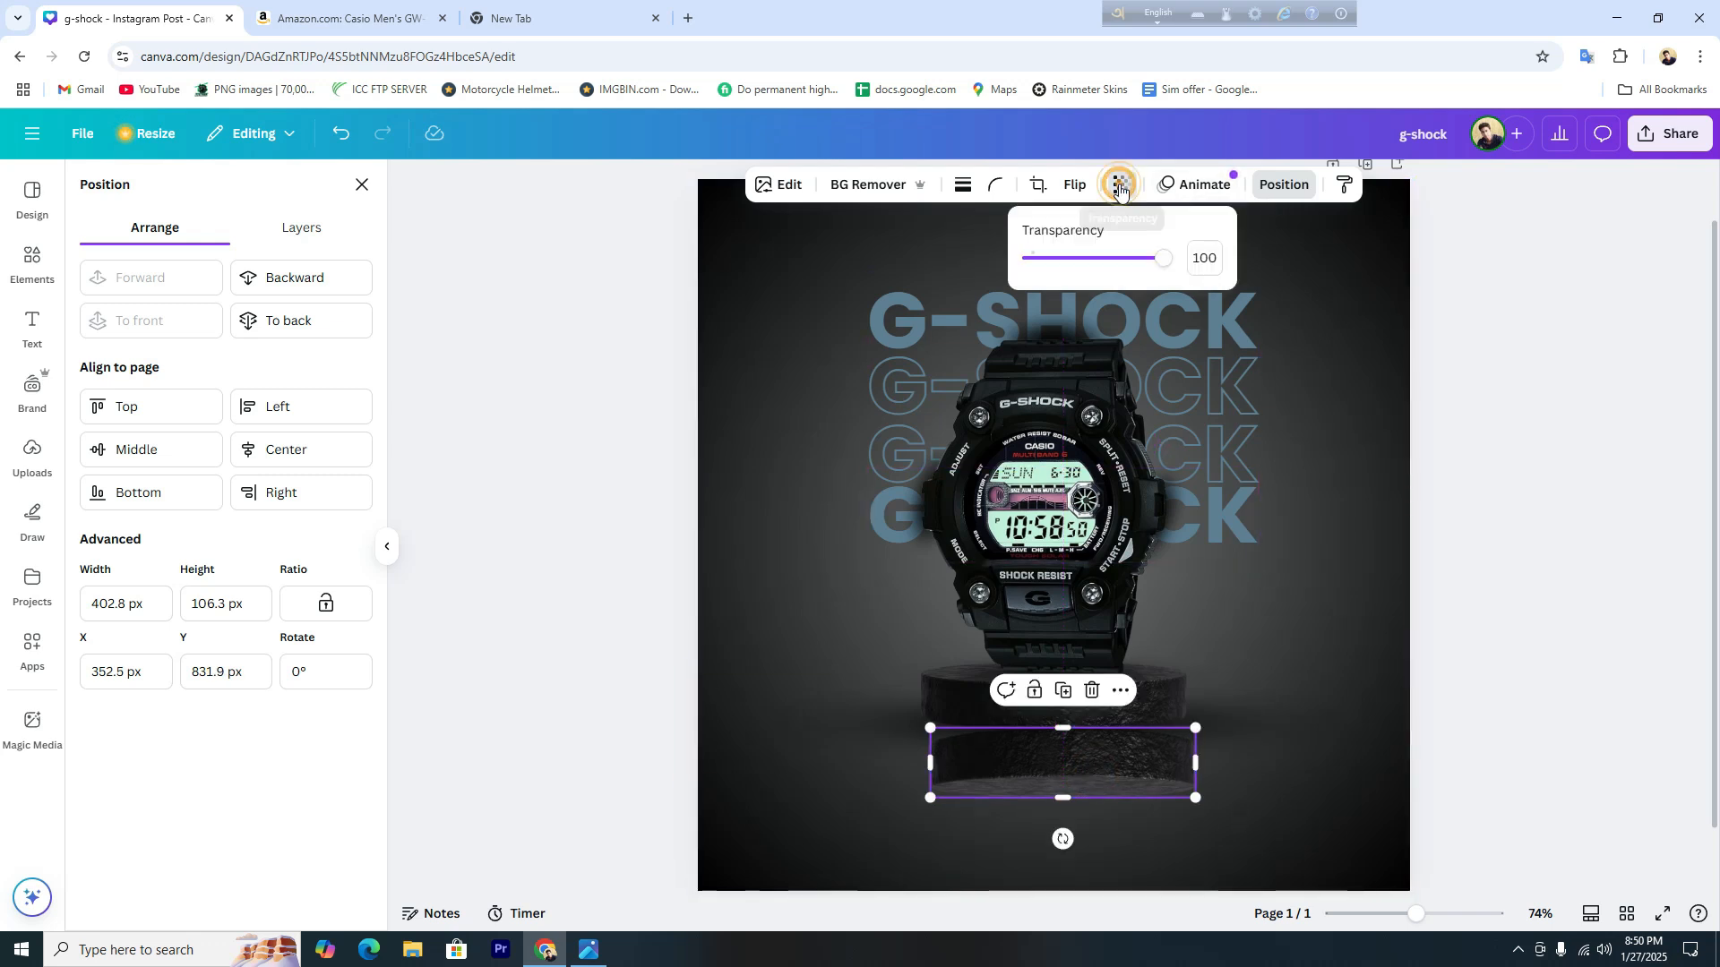
pyautogui.click(1098, 260)
pyautogui.moveTo(1098, 260)
pyautogui.mouseDown()
pyautogui.moveTo(1065, 262)
pyautogui.moveTo(1087, 271)
pyautogui.mouseUp()
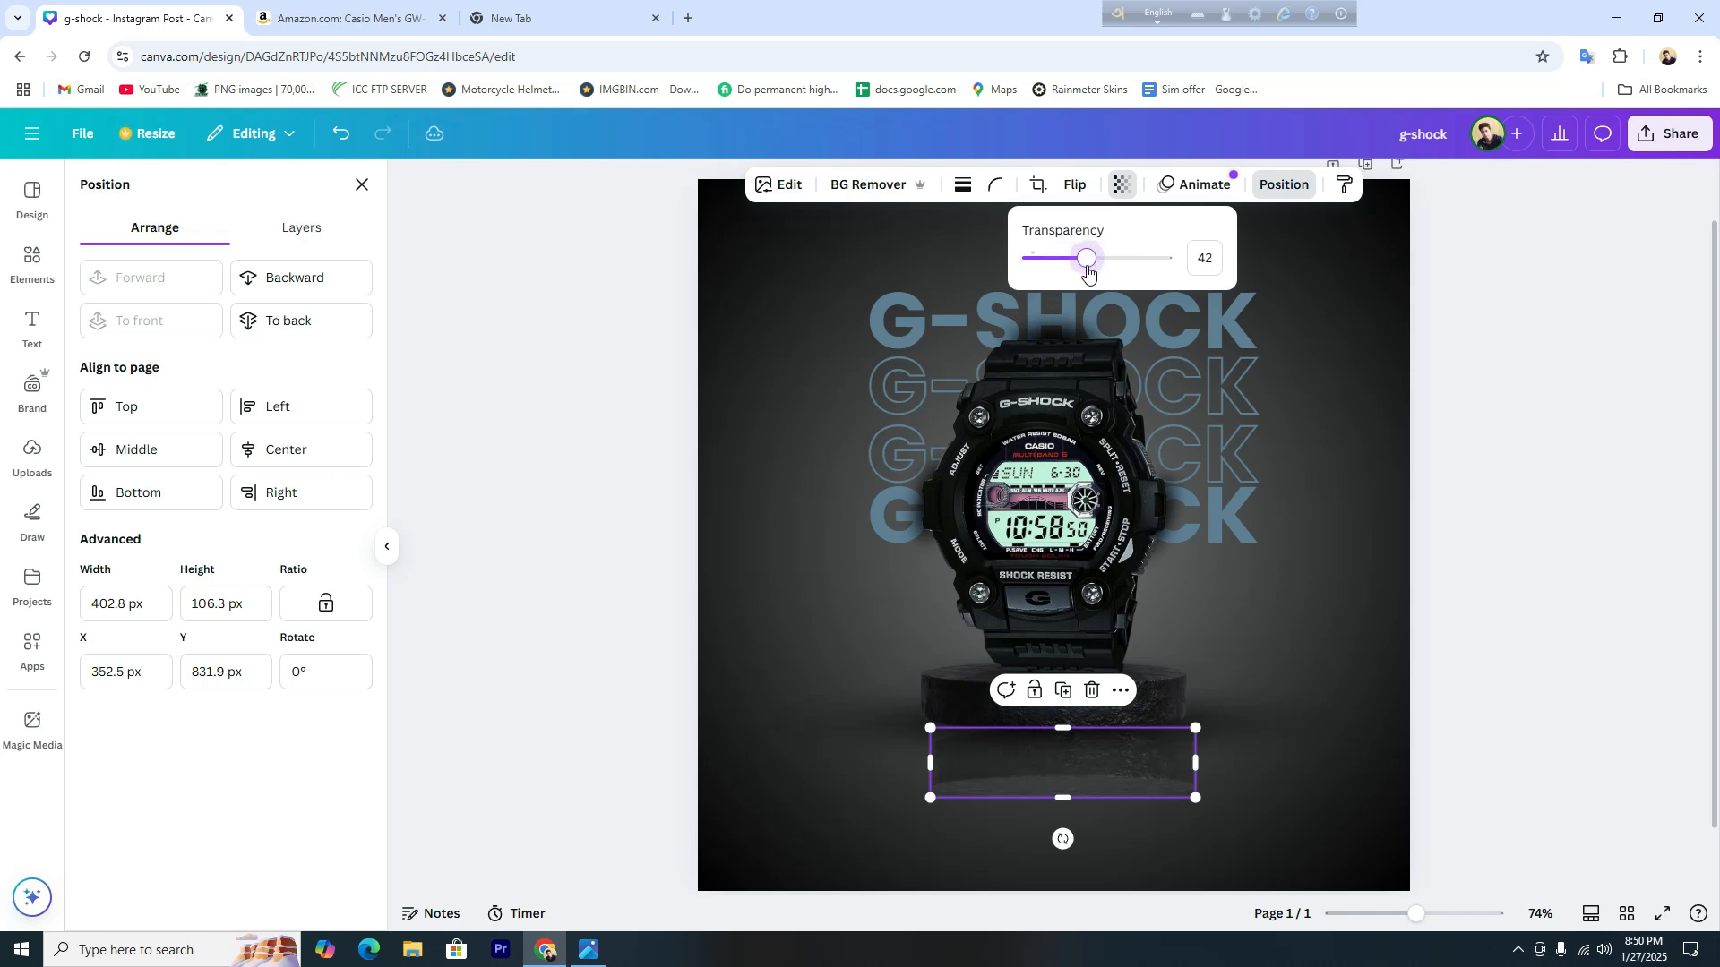
# Reduce the transparency value of the flipped platform copy so its reflection on the floor looks fainter.
pyautogui.click(1344, 538)
pyautogui.click(1390, 853)
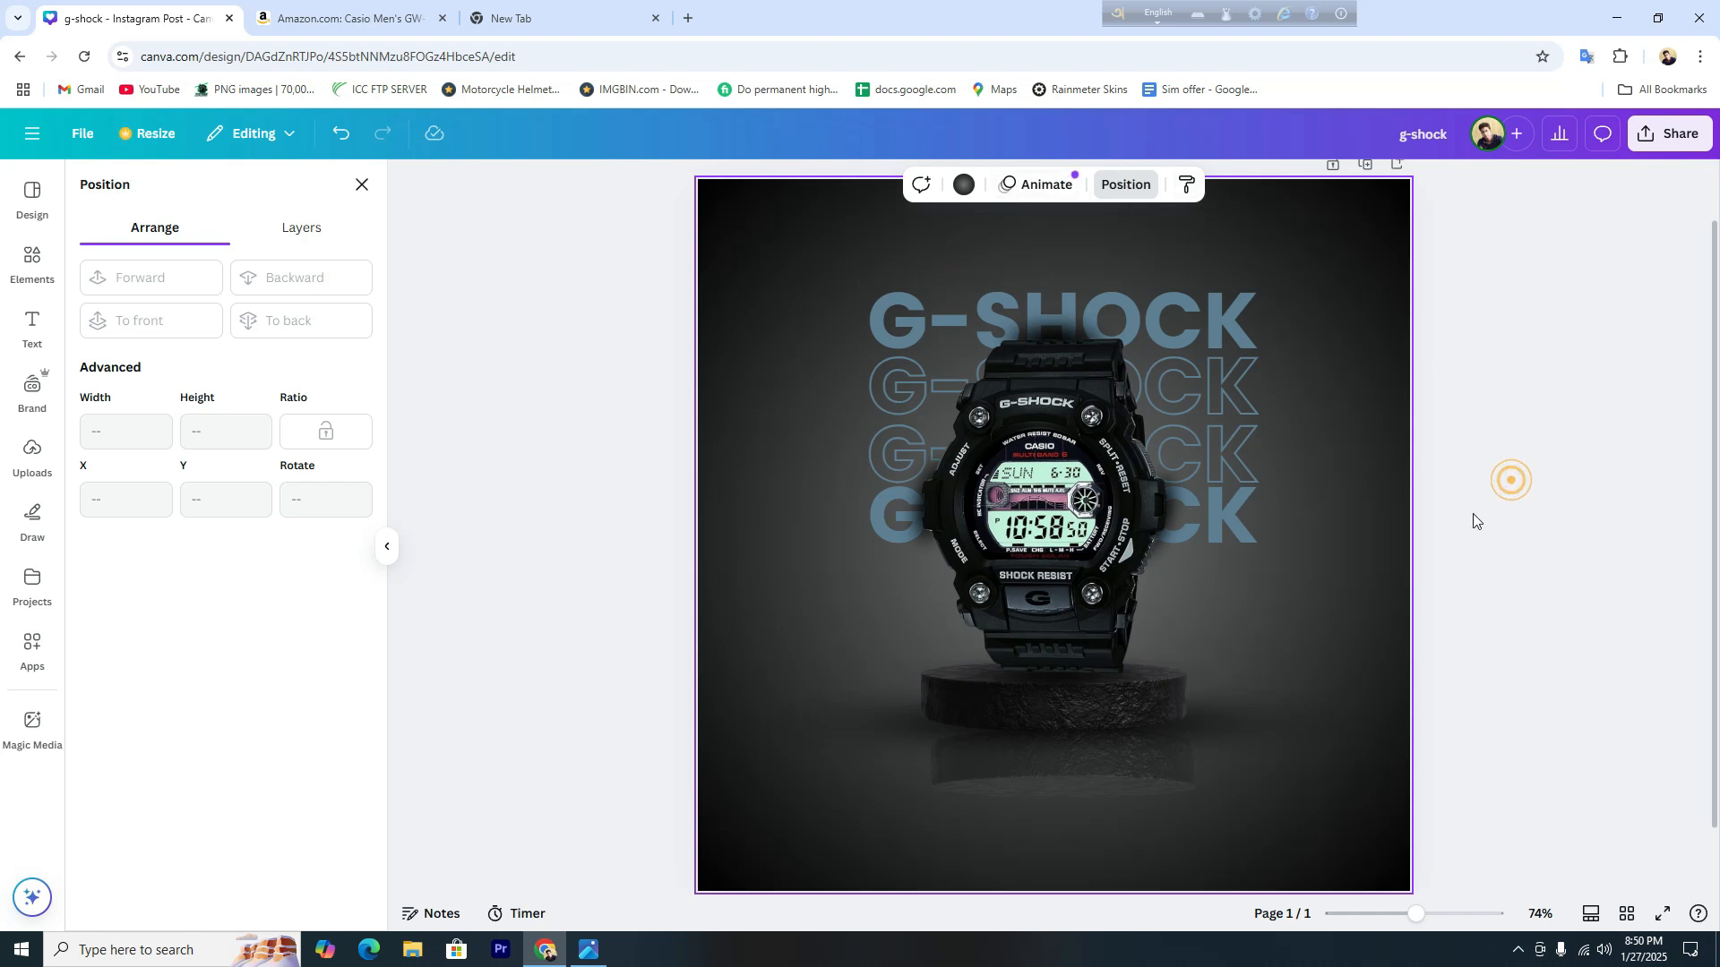
pyautogui.click(1121, 770)
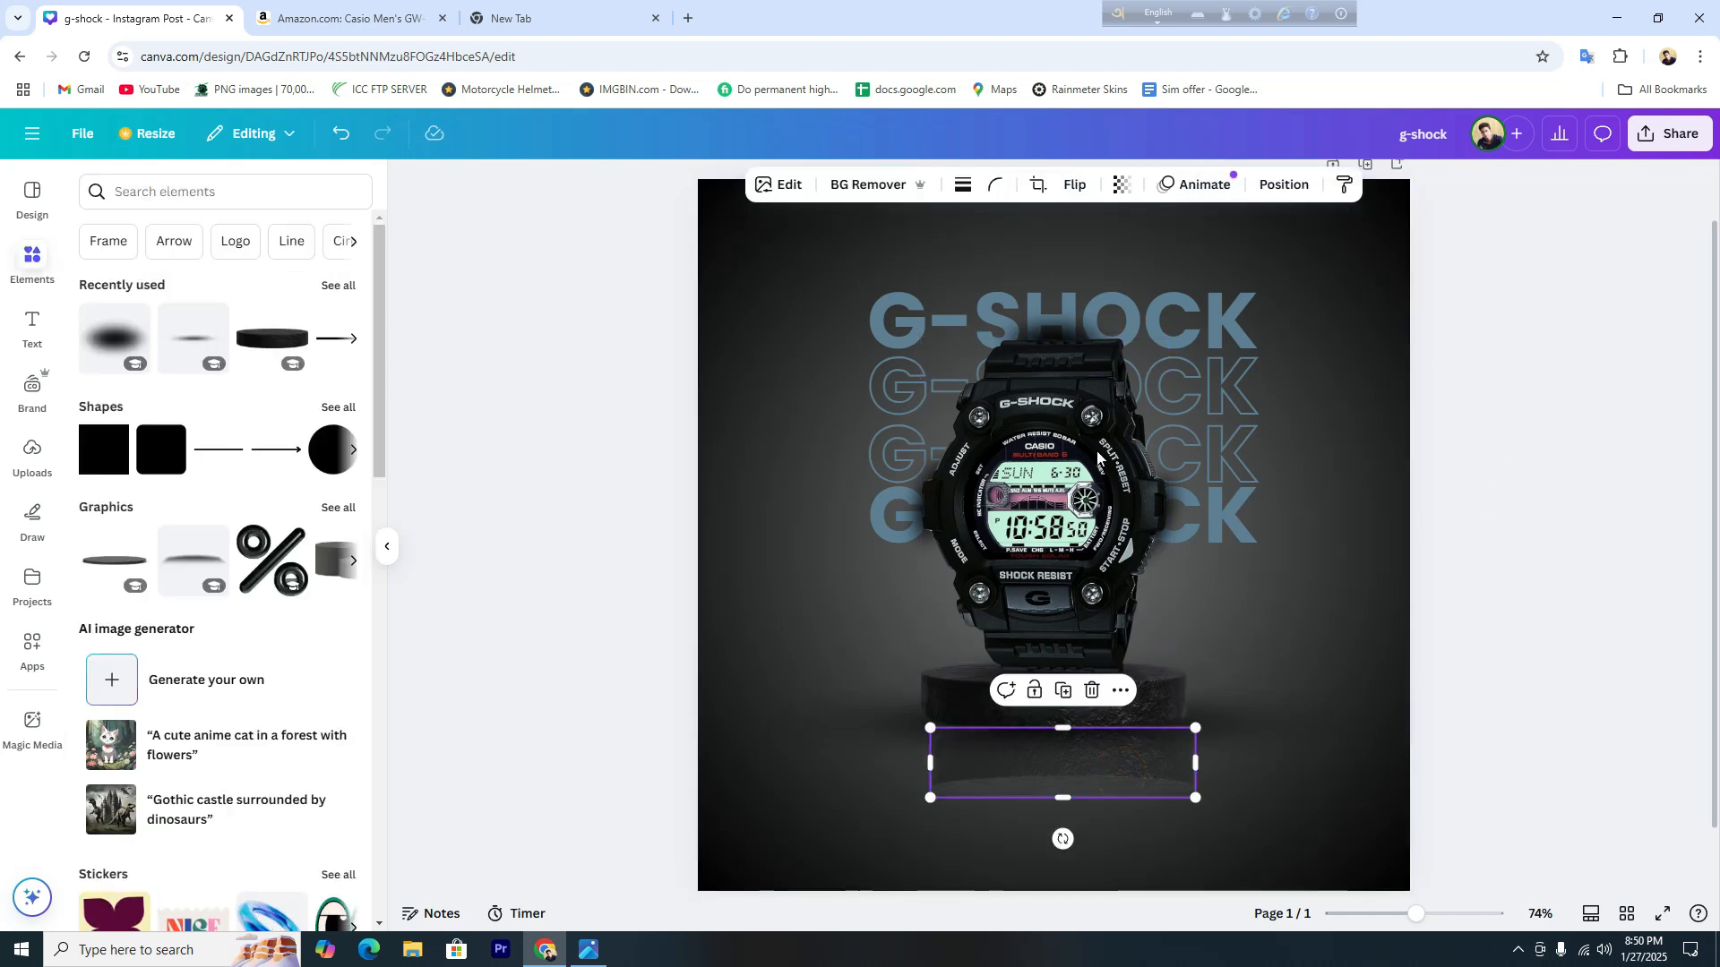
pyautogui.click(1121, 185)
pyautogui.moveTo(1168, 258); pyautogui.dragTo(1065, 283)
pyautogui.click(1332, 346)
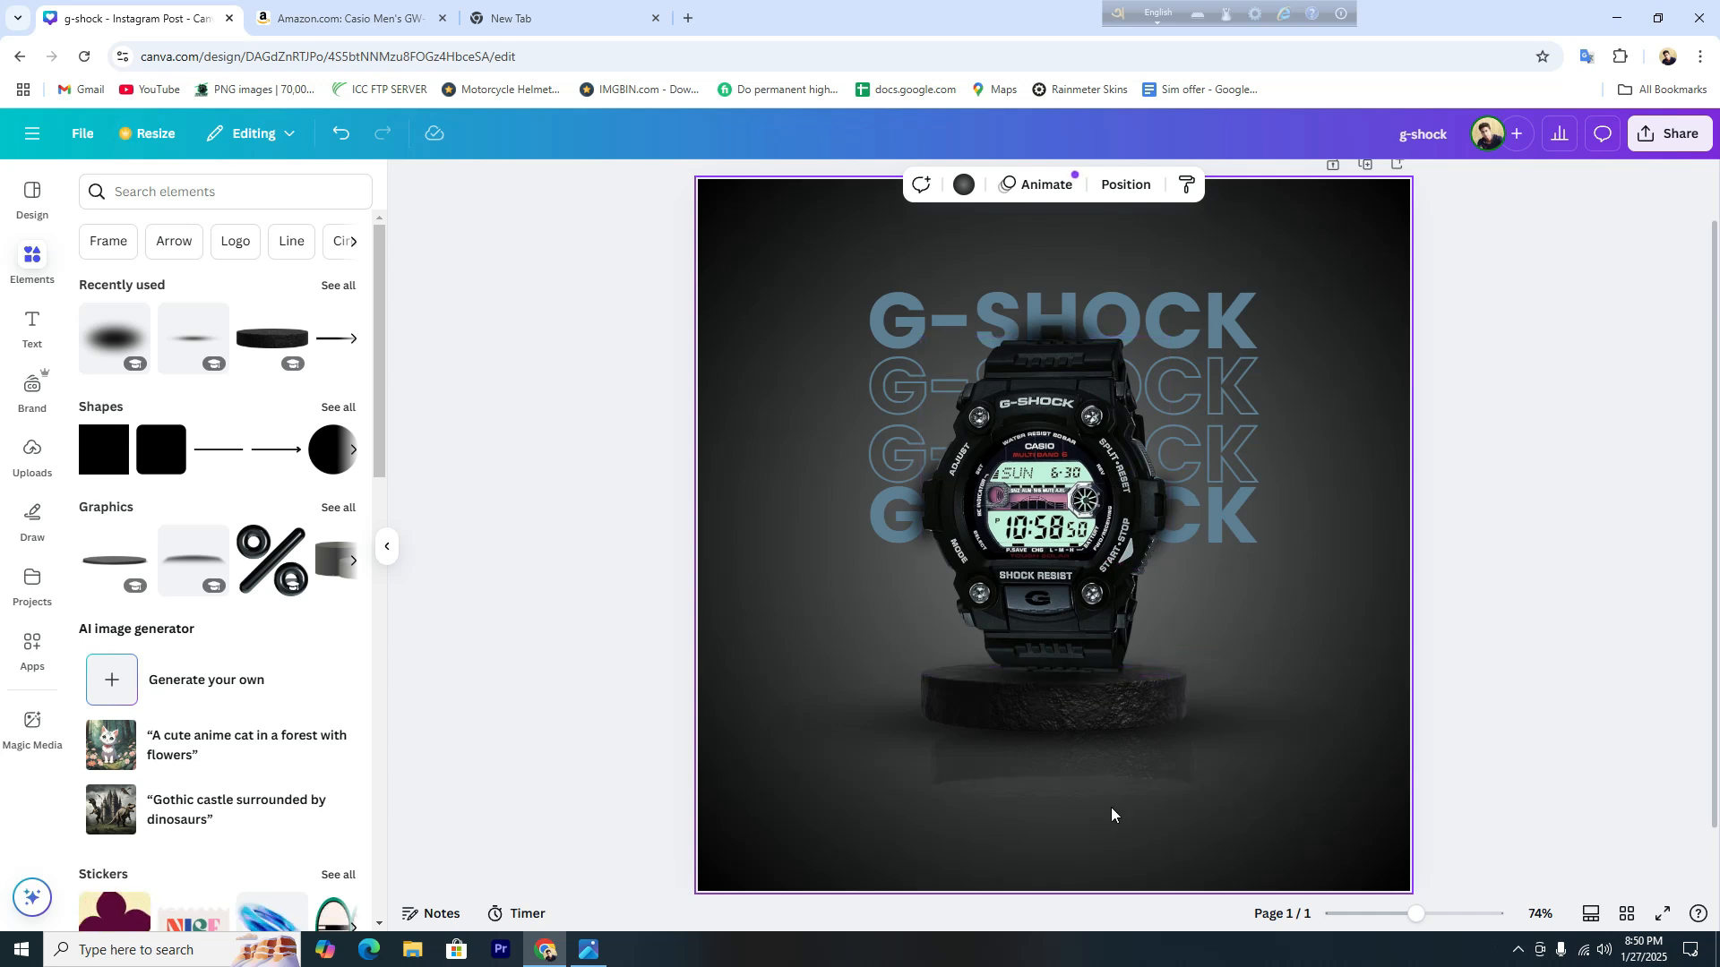
# Duplicate the watch image and centre the copy horizontally on the page.
pyautogui.click(1044, 473)
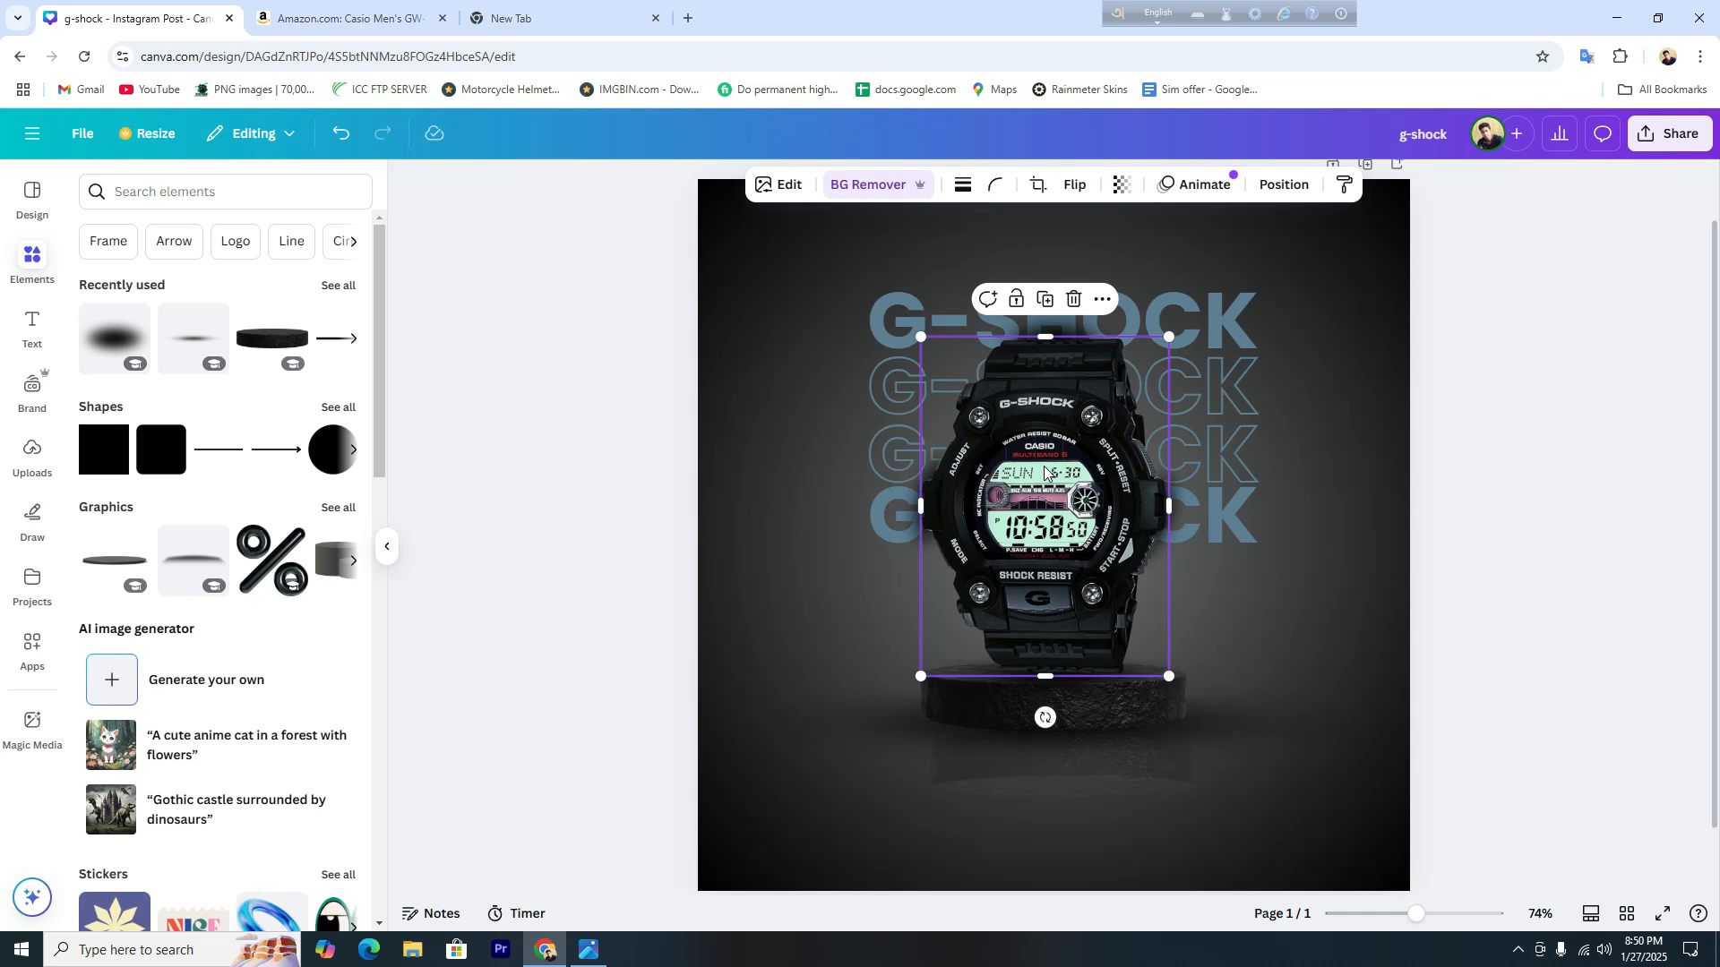
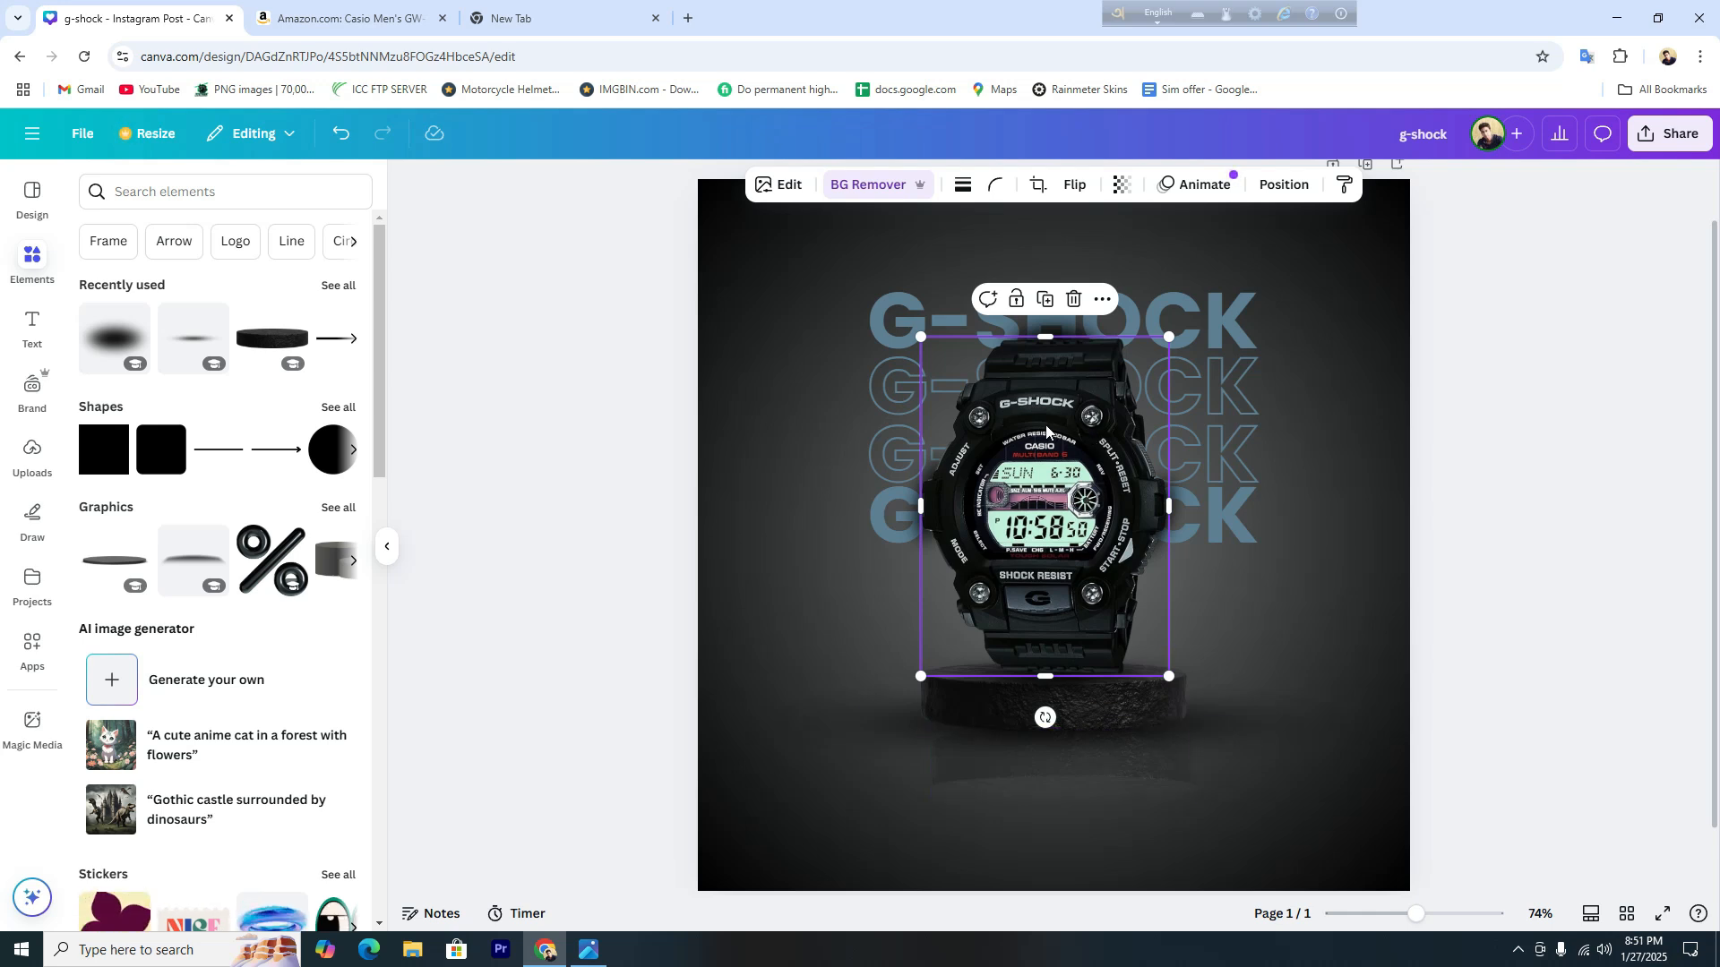
pyautogui.click(1046, 301)
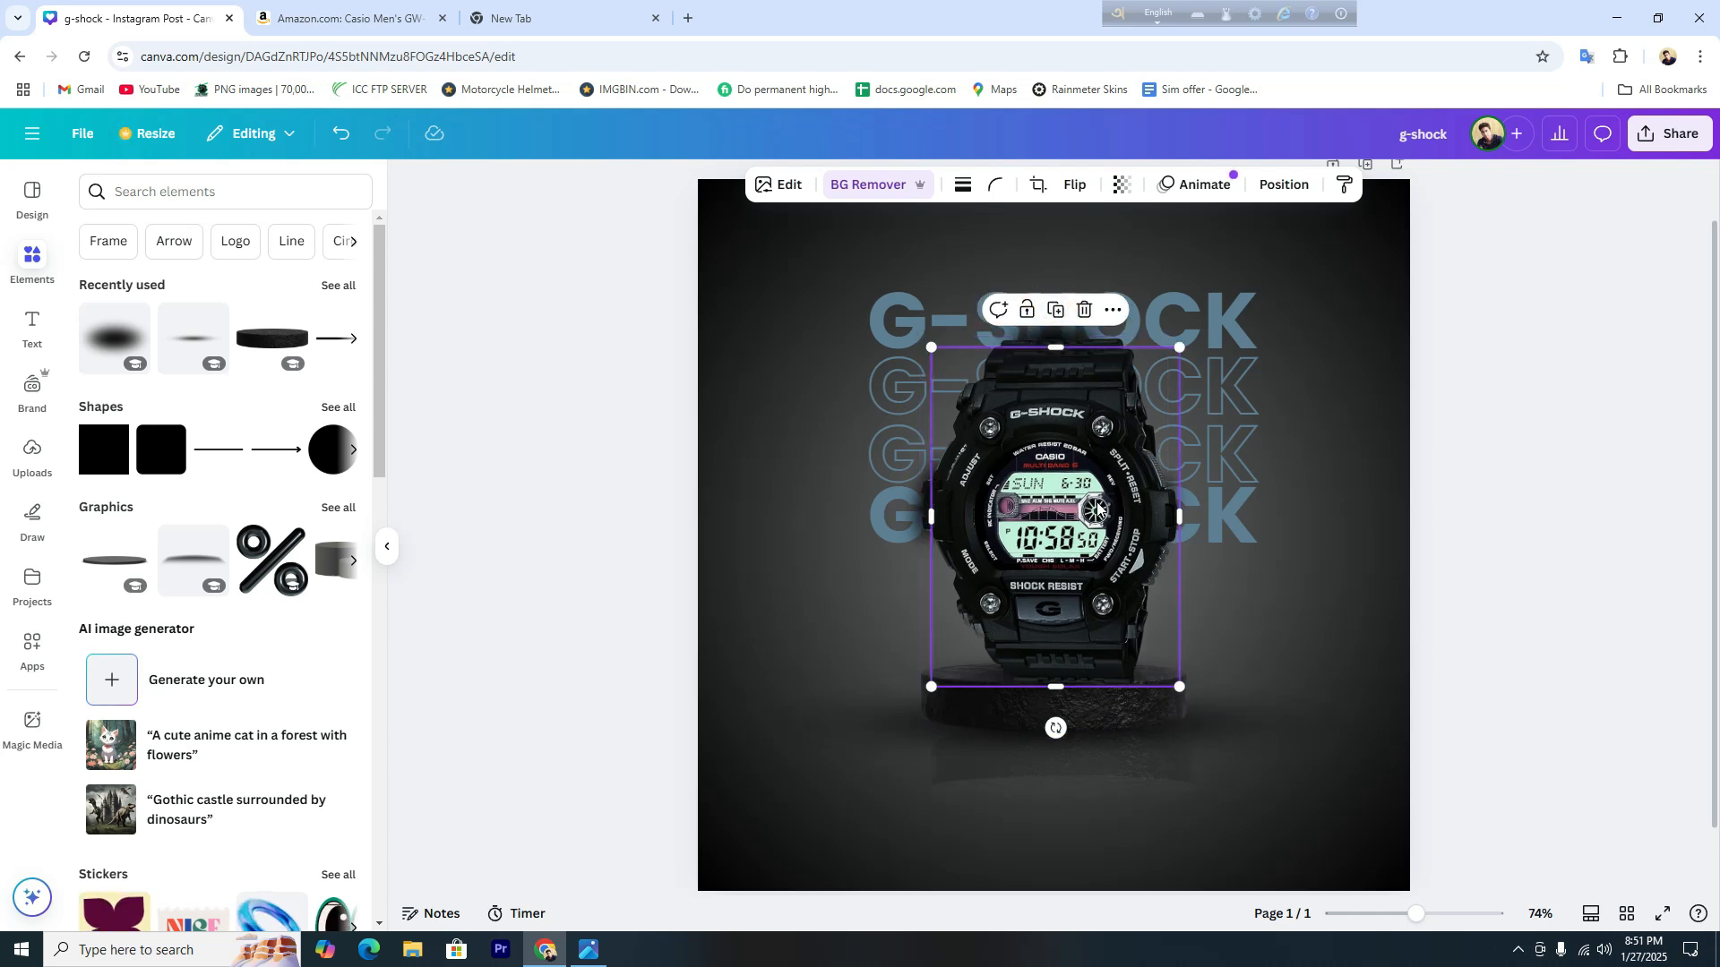
pyautogui.click(1284, 185)
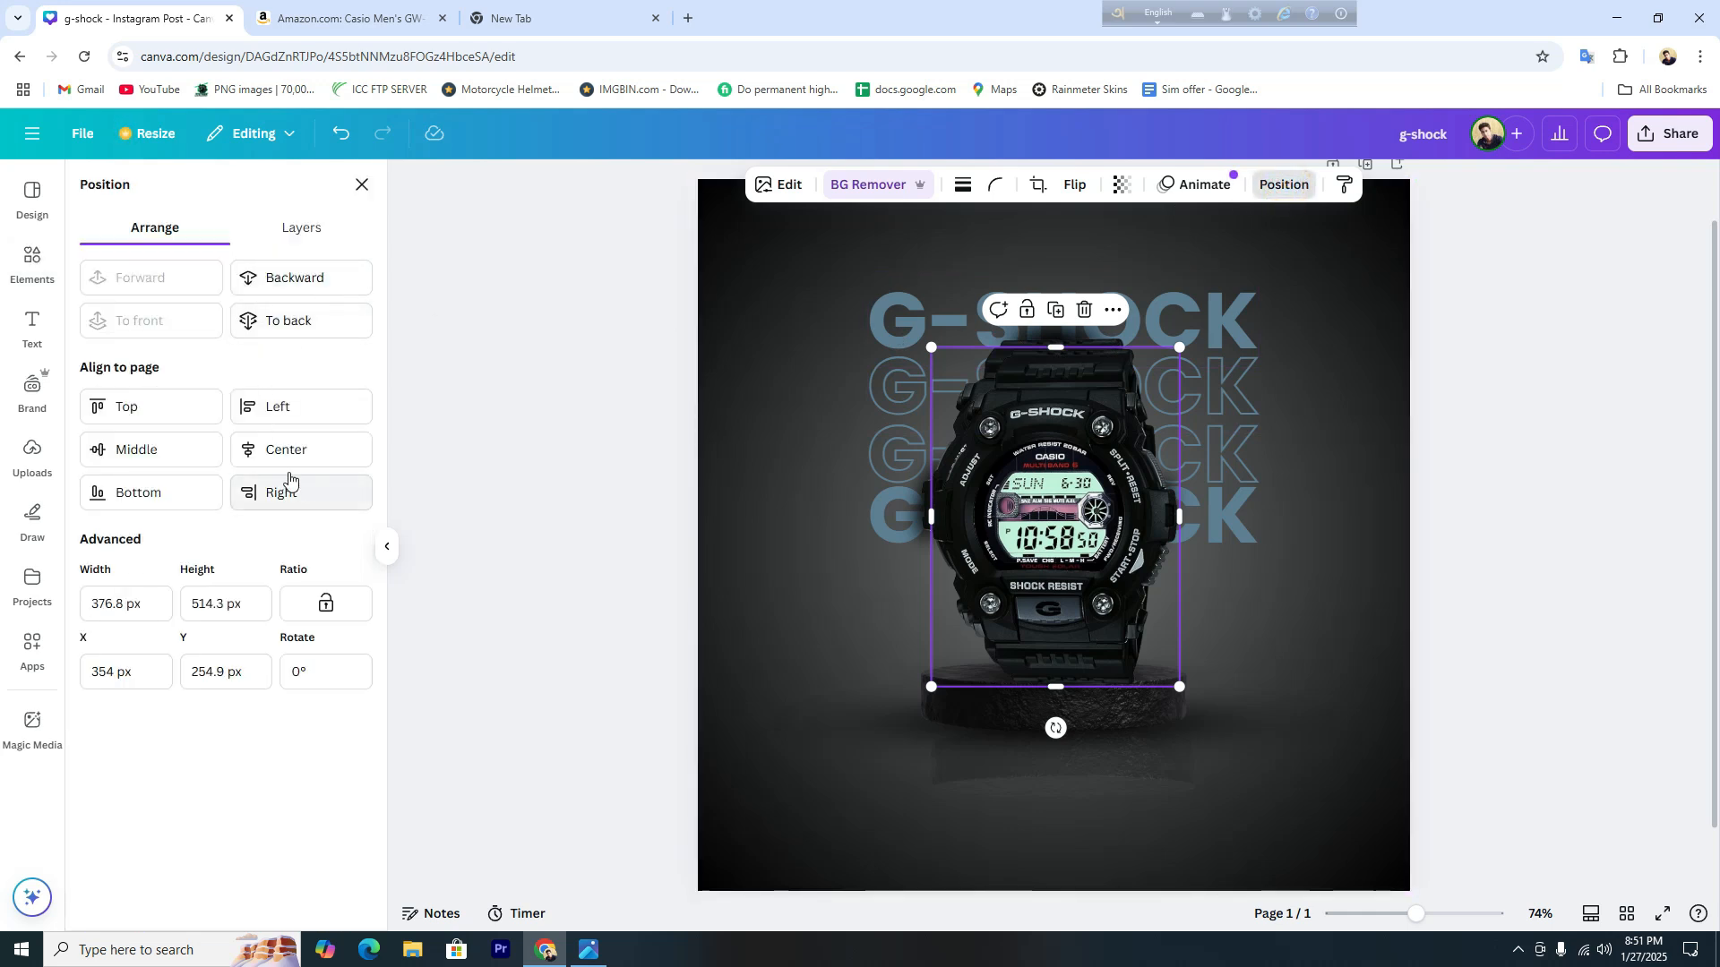
pyautogui.click(283, 450)
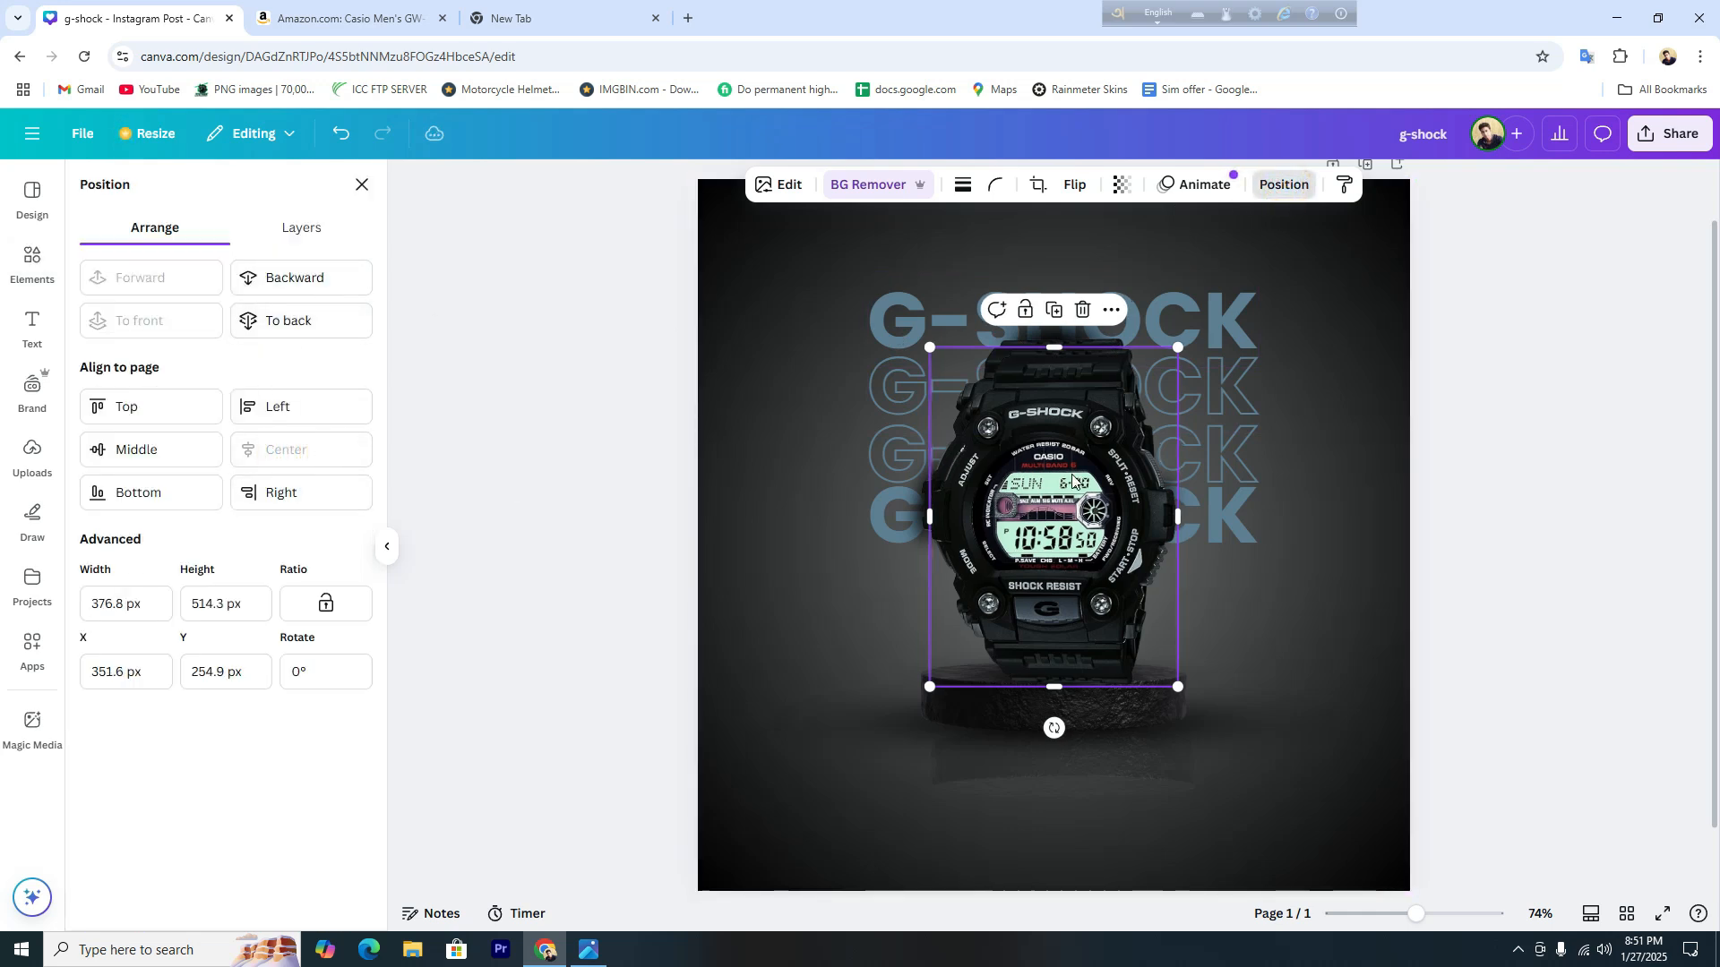
# Flip the watch copy vertically and place it below the platform reflection at about X 338 px, Y 917.1 px.
pyautogui.click(1074, 184)
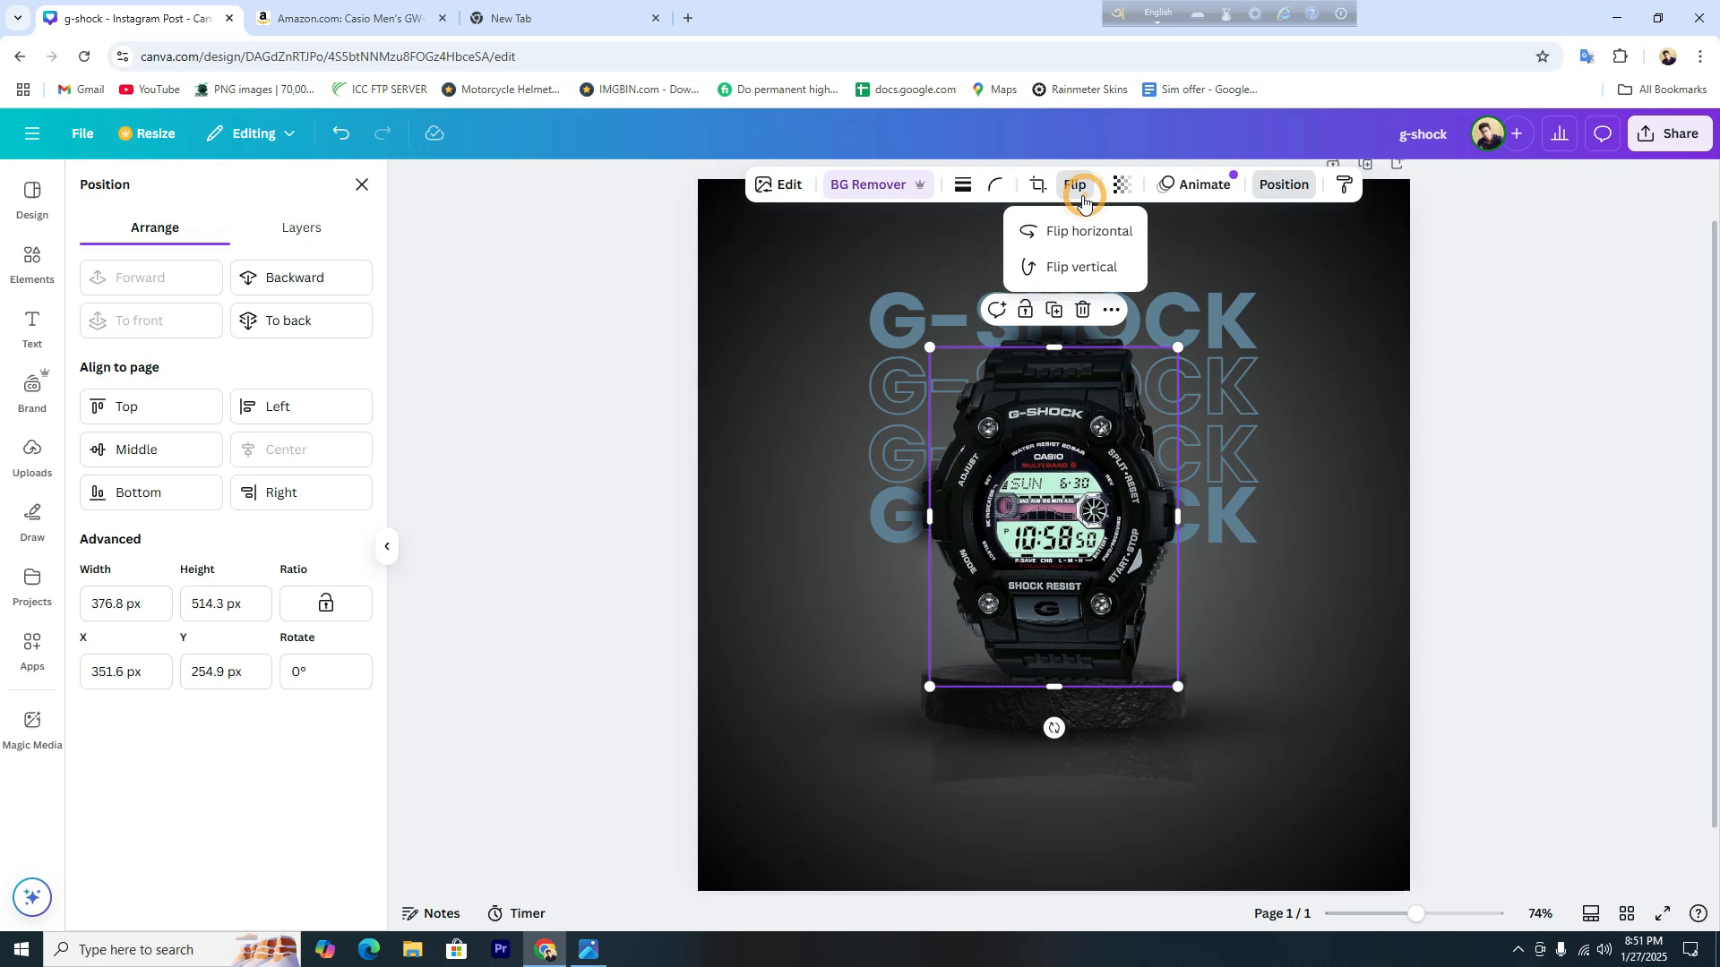
pyautogui.click(1091, 269)
pyautogui.moveTo(1070, 497); pyautogui.dragTo(1061, 915)
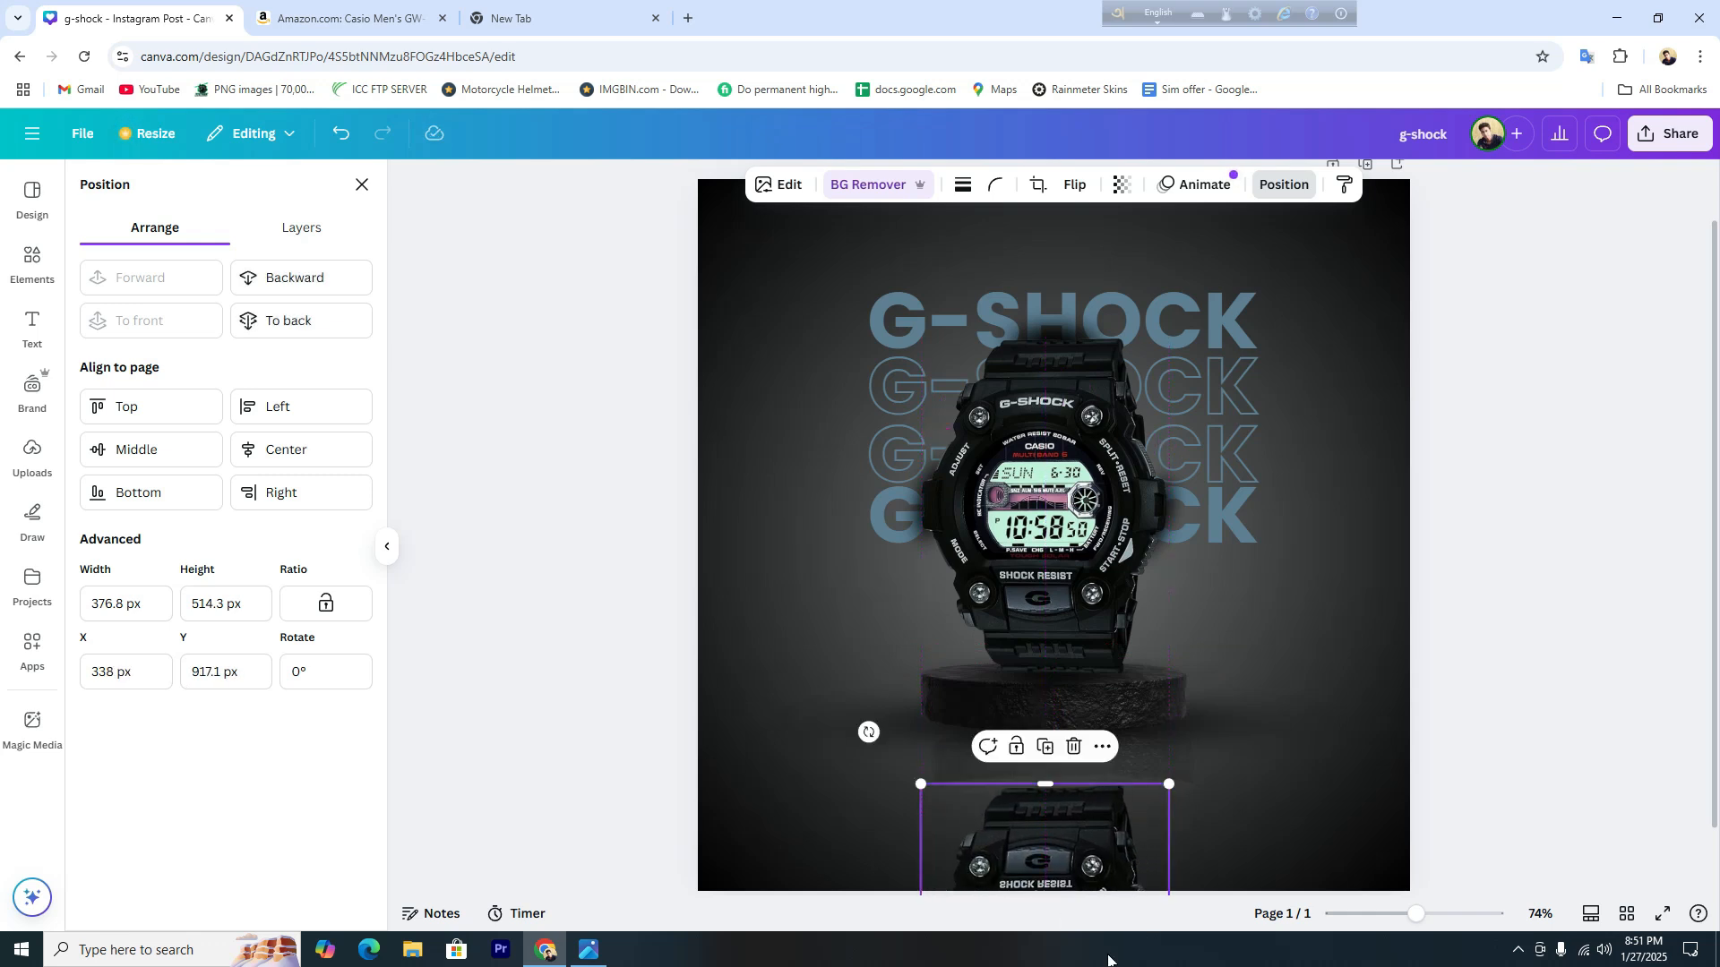
pyautogui.moveTo(1086, 858); pyautogui.dragTo(1086, 858)
# Set the flipped watch copy's transparency to 16.
pyautogui.click(1121, 185)
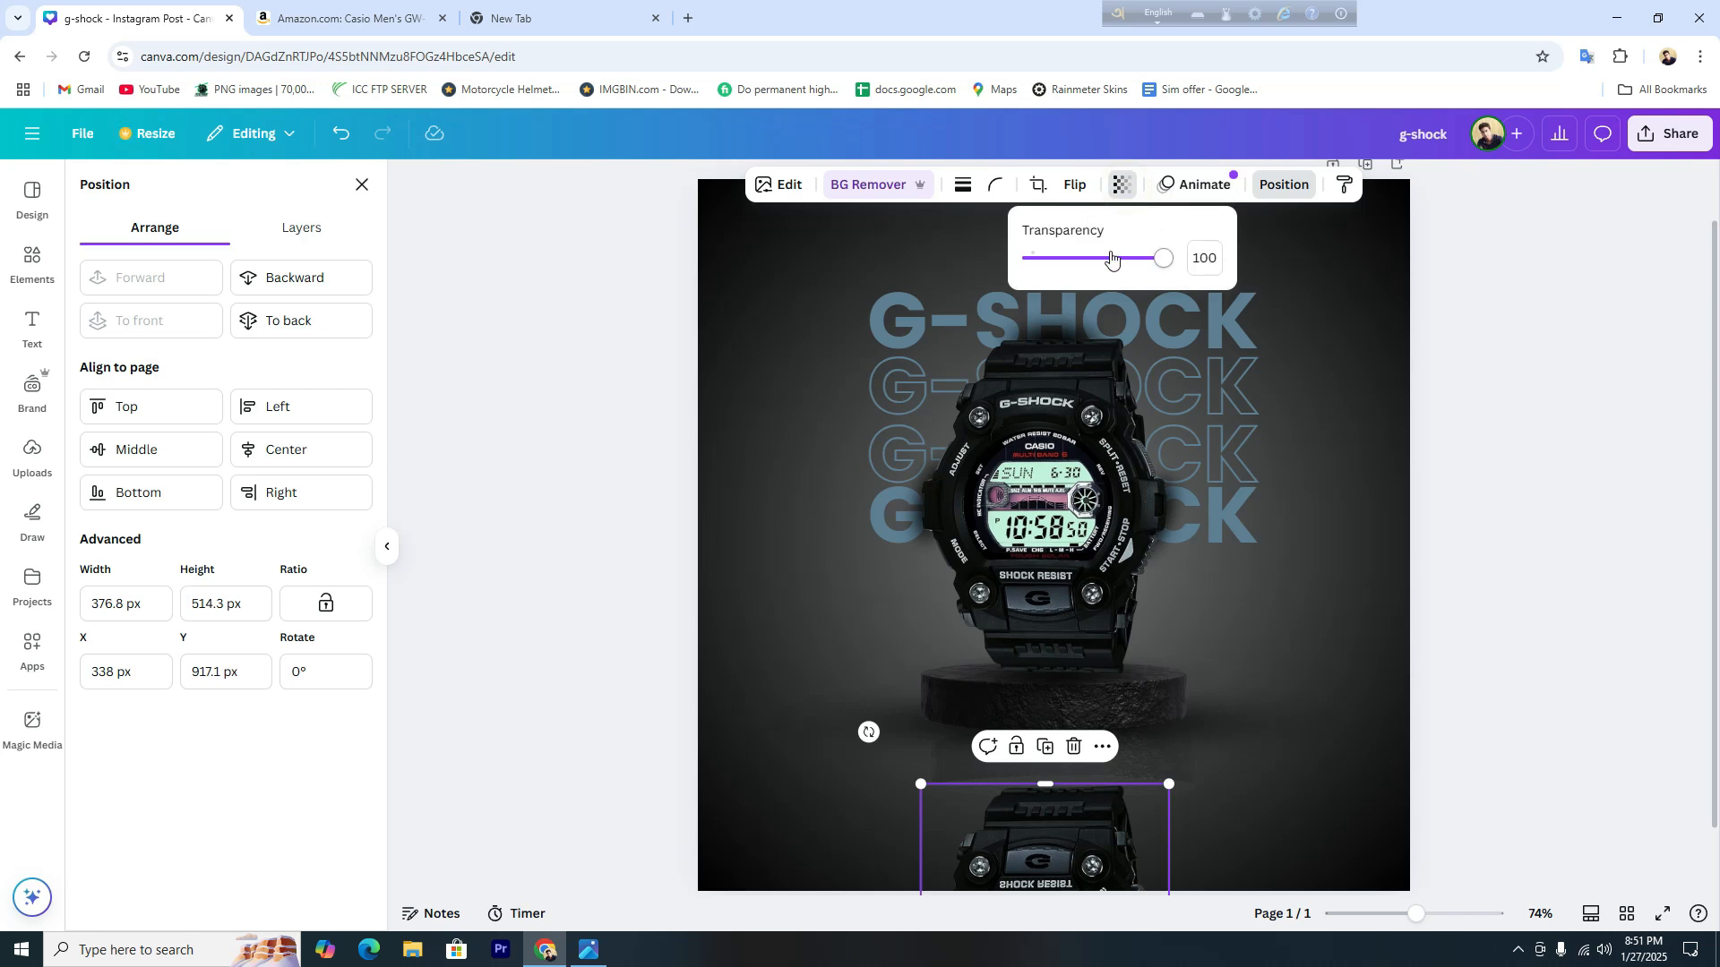
pyautogui.click(1090, 260)
pyautogui.moveTo(1091, 266); pyautogui.dragTo(1051, 271)
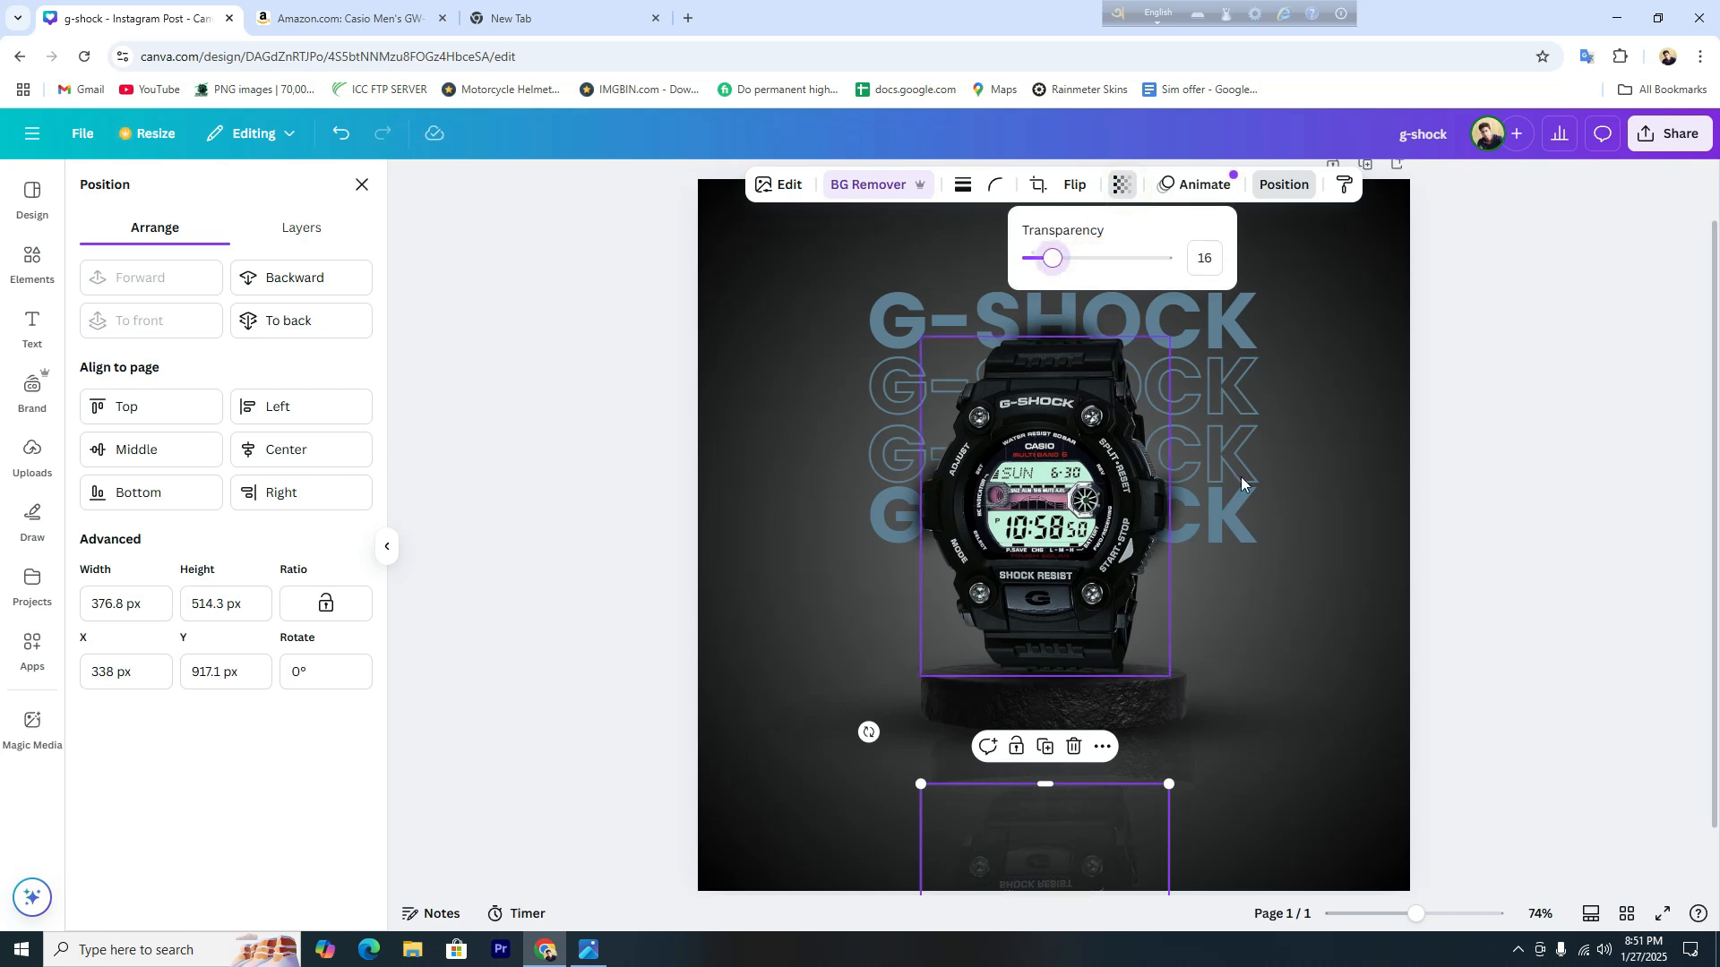
pyautogui.click(1395, 679)
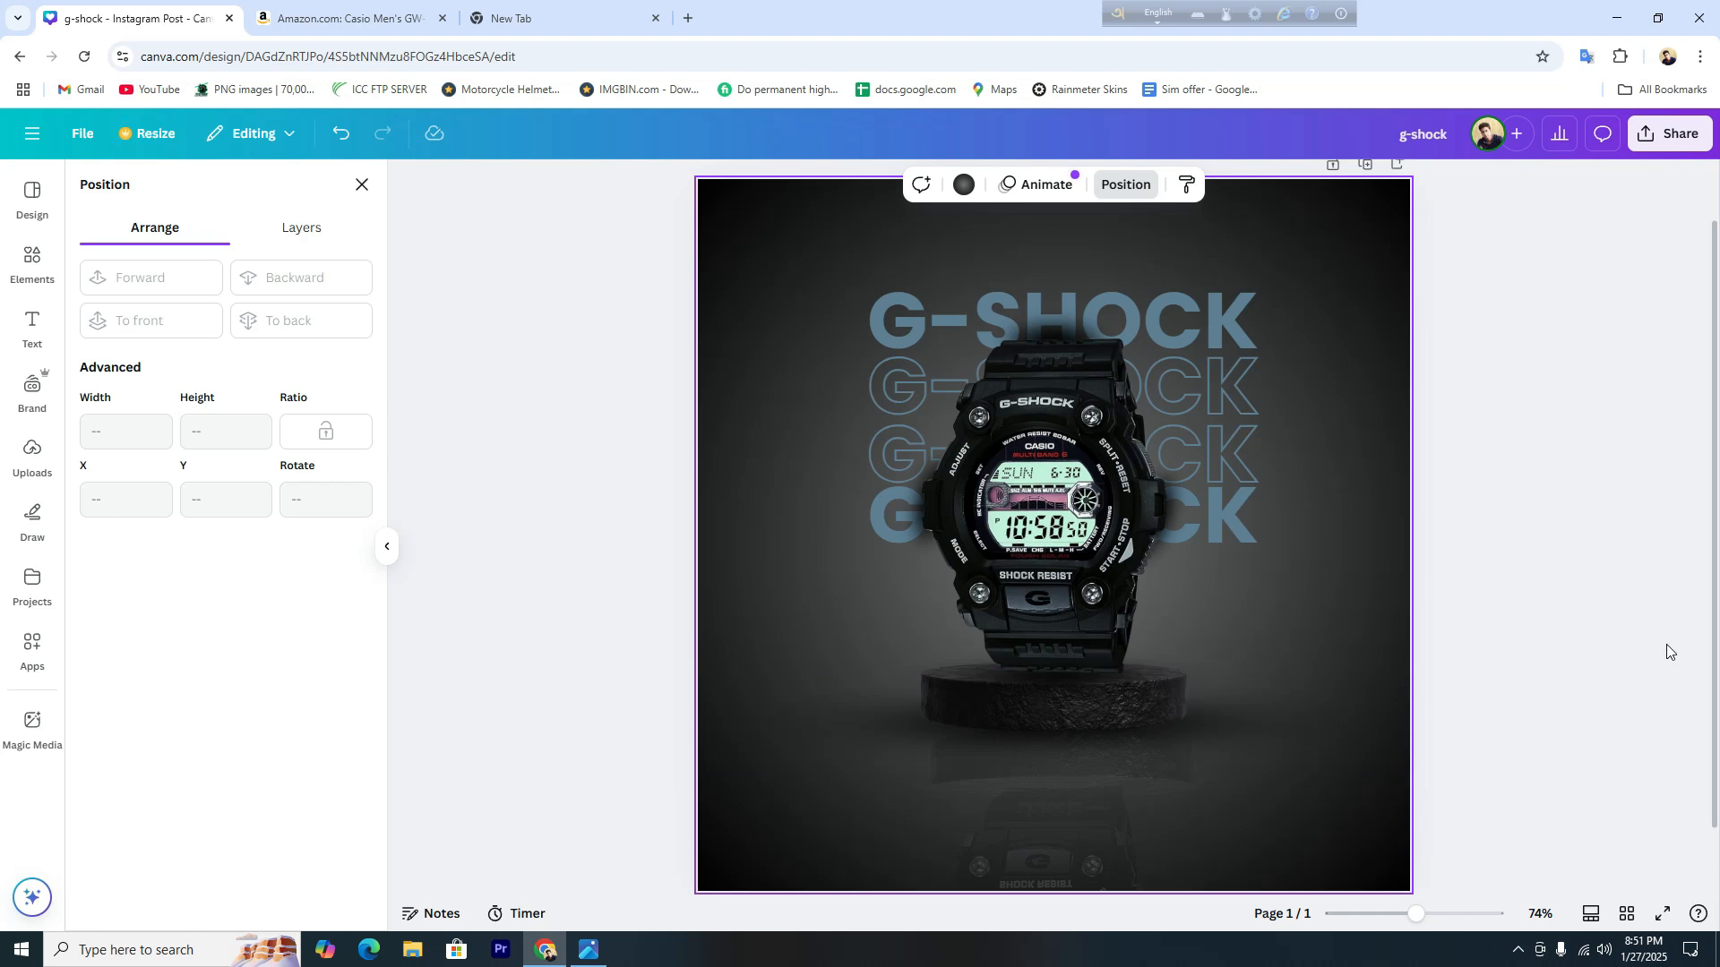
# Select the G-SHOCK lines, watch, platform, shadows and reflections together and scale them down until the text size is about 79.8.
pyautogui.scroll(-1, 1612, 644)
pyautogui.scroll(2, 1612, 645)
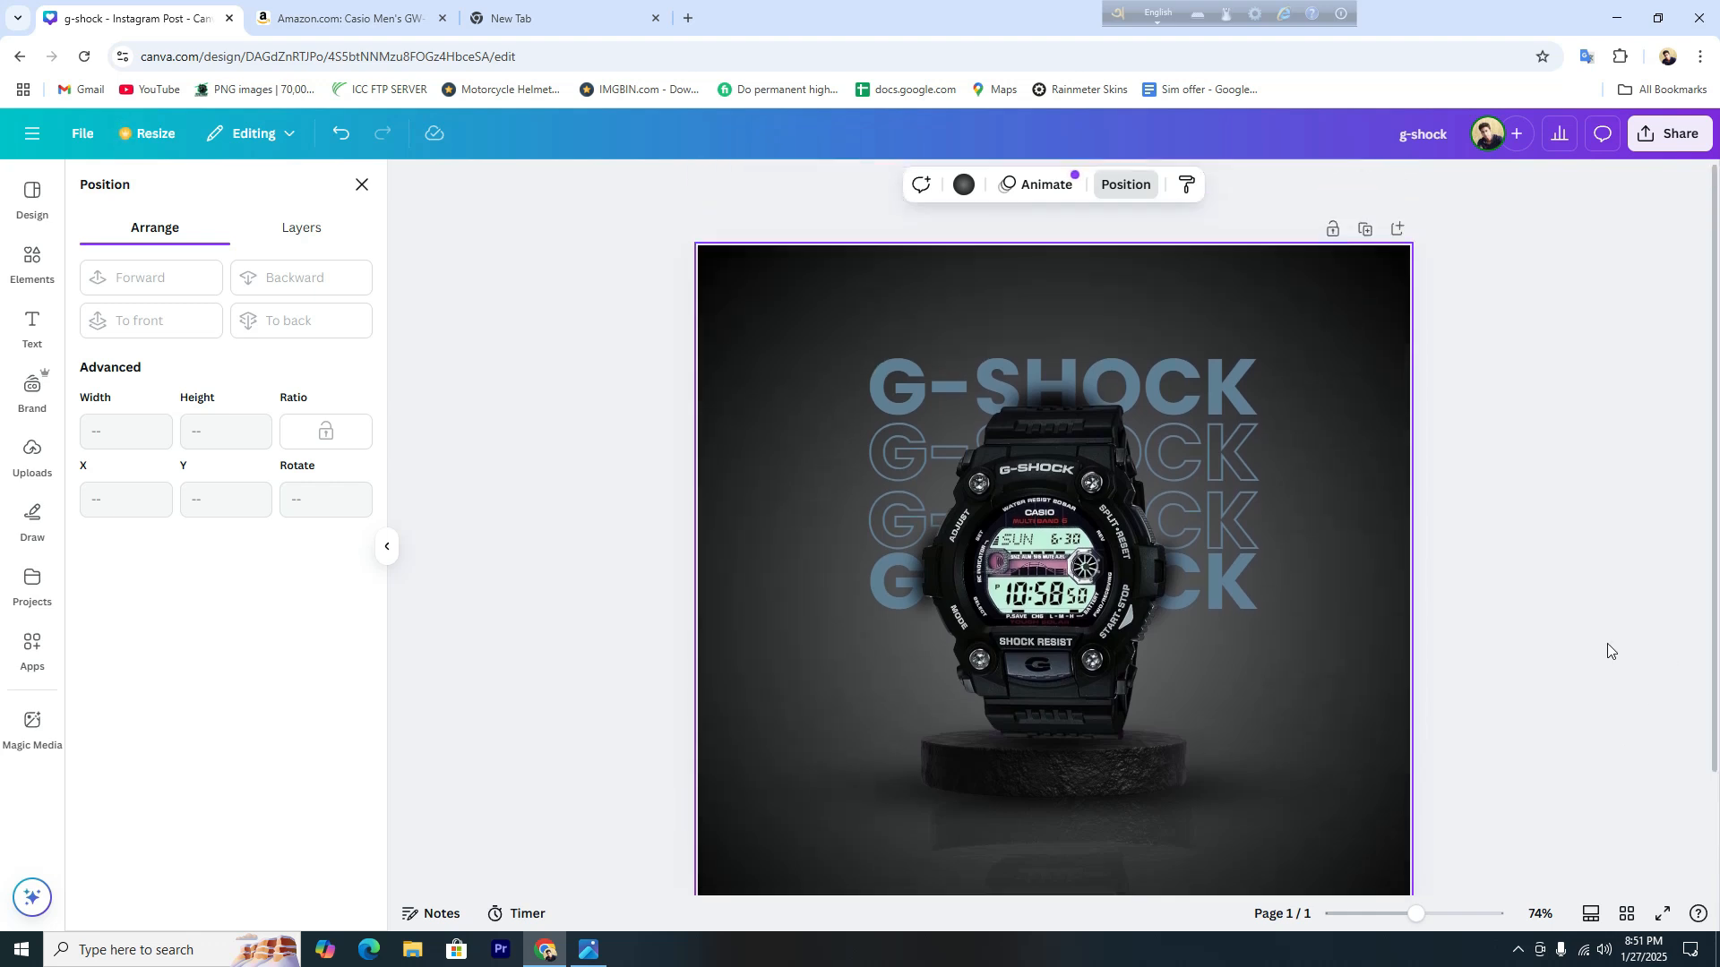
pyautogui.scroll(-1, 1609, 652)
pyautogui.moveTo(813, 247); pyautogui.dragTo(1225, 864)
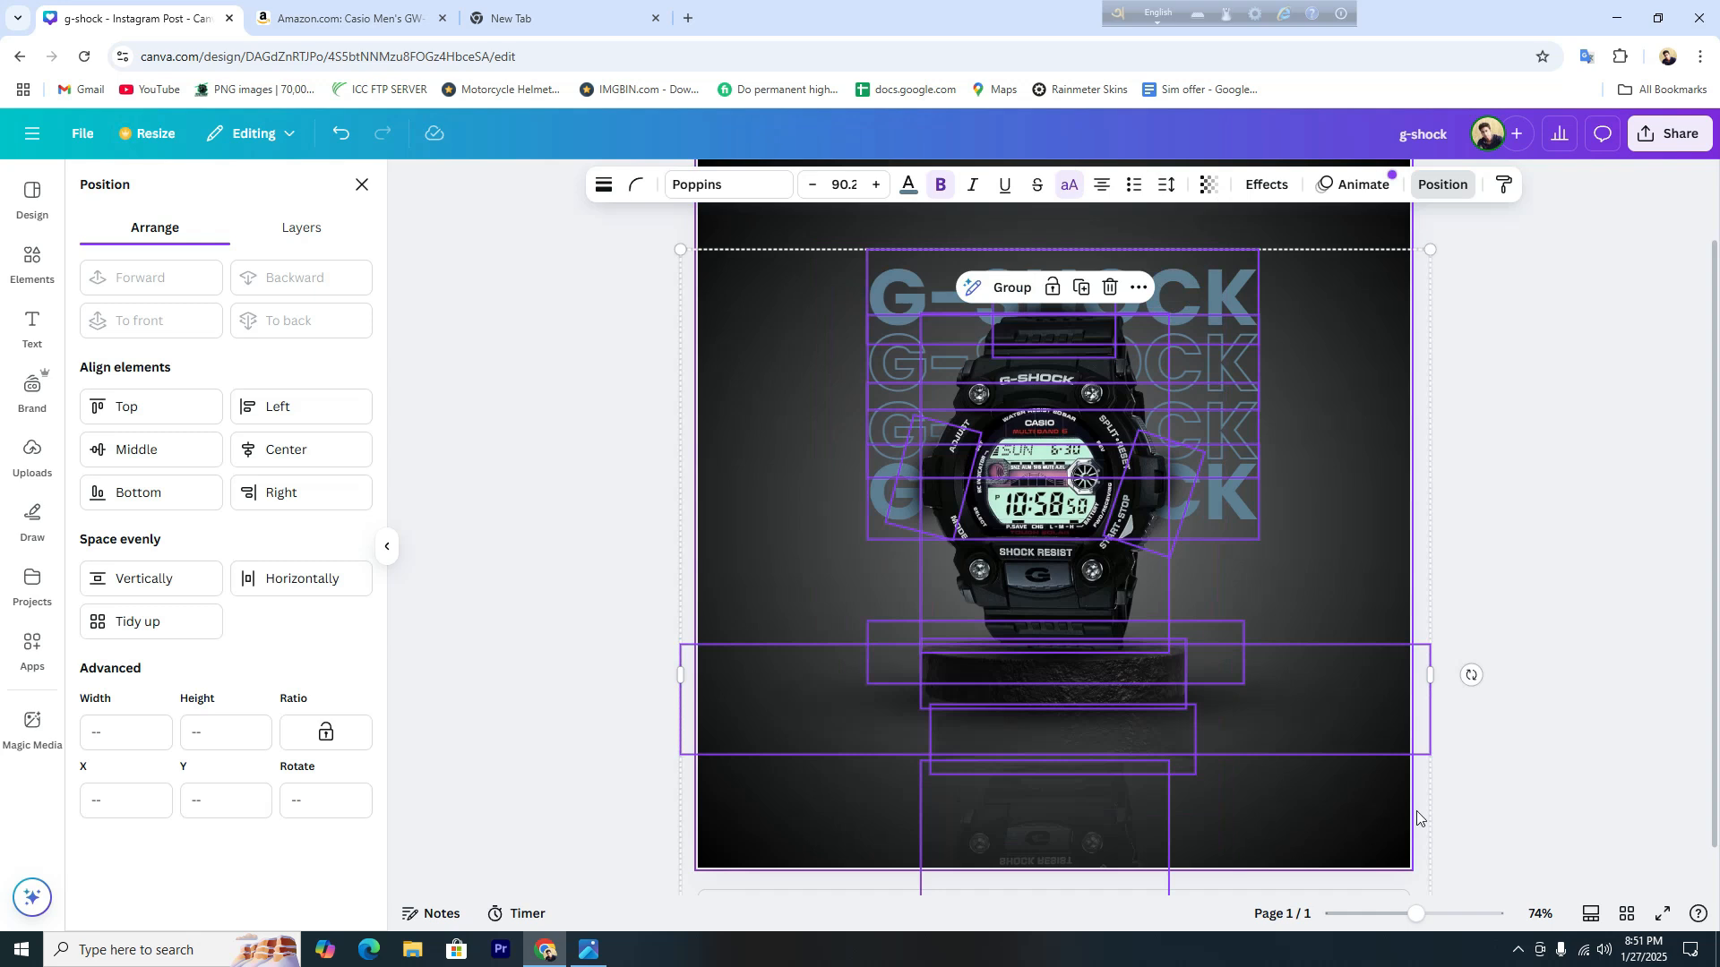
pyautogui.scroll(-3, 1493, 737)
pyautogui.scroll(4, 1465, 774)
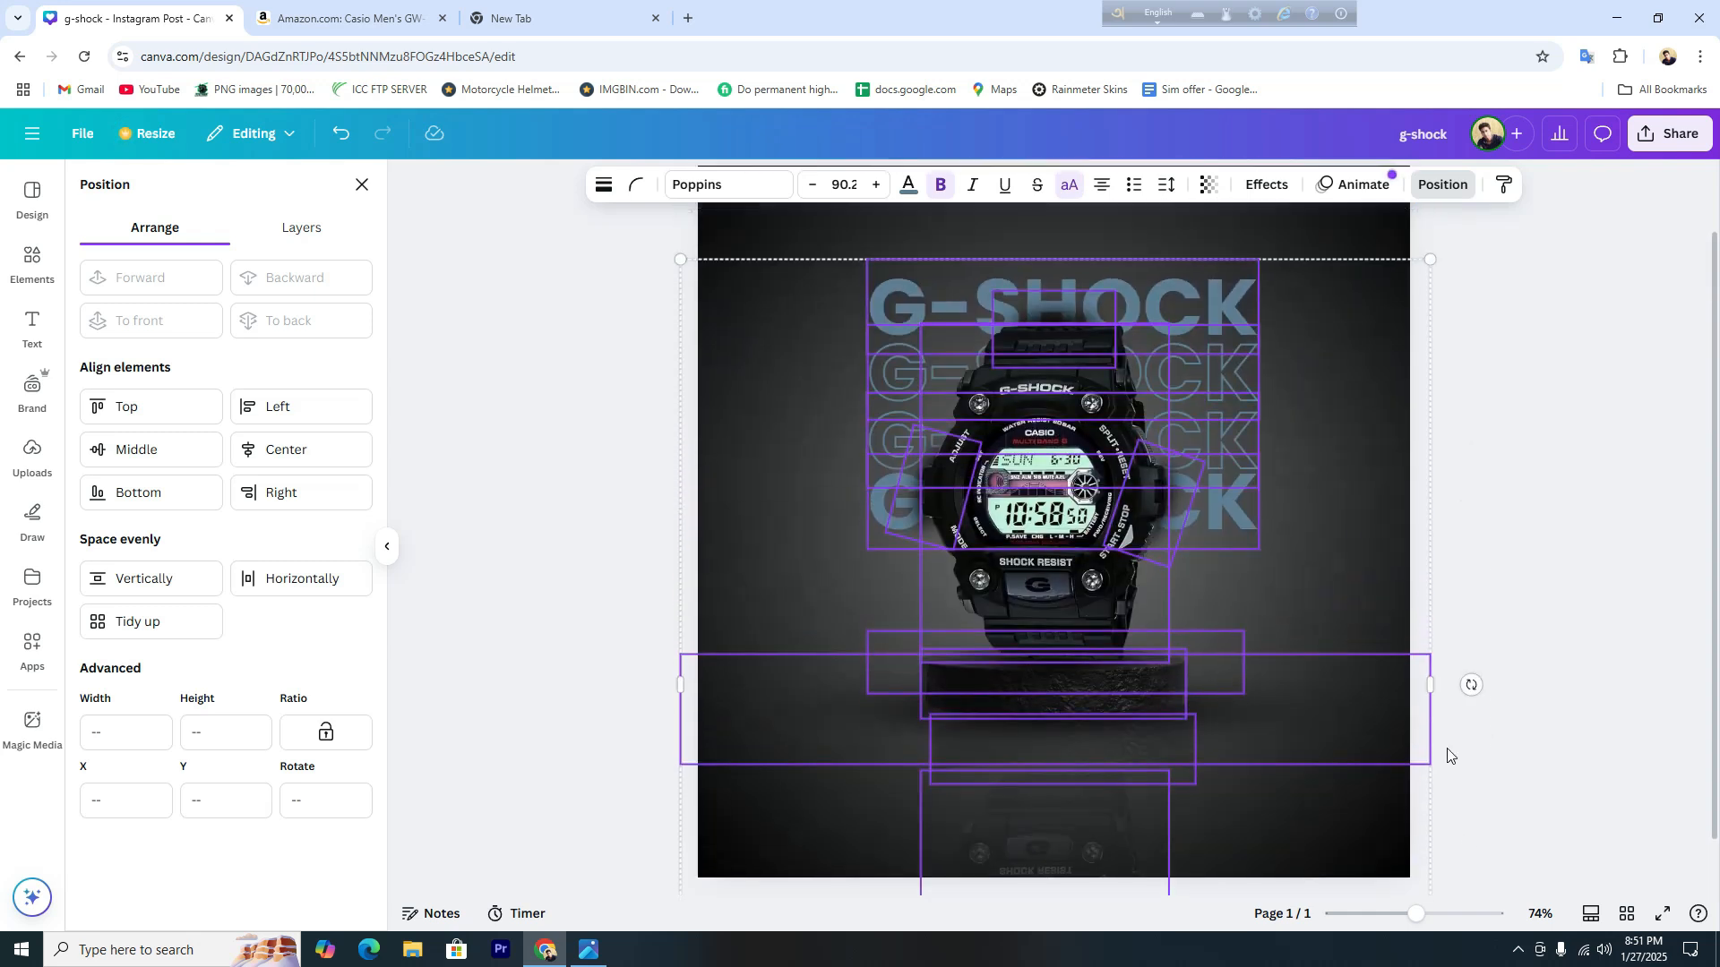
pyautogui.moveTo(1430, 340); pyautogui.dragTo(1389, 400)
pyautogui.moveTo(1356, 476)
pyautogui.mouseDown()
pyautogui.moveTo(1355, 496)
pyautogui.moveTo(1362, 445)
pyautogui.moveTo(1359, 467)
pyautogui.mouseUp()
pyautogui.moveTo(1445, 319); pyautogui.dragTo(1331, 462)
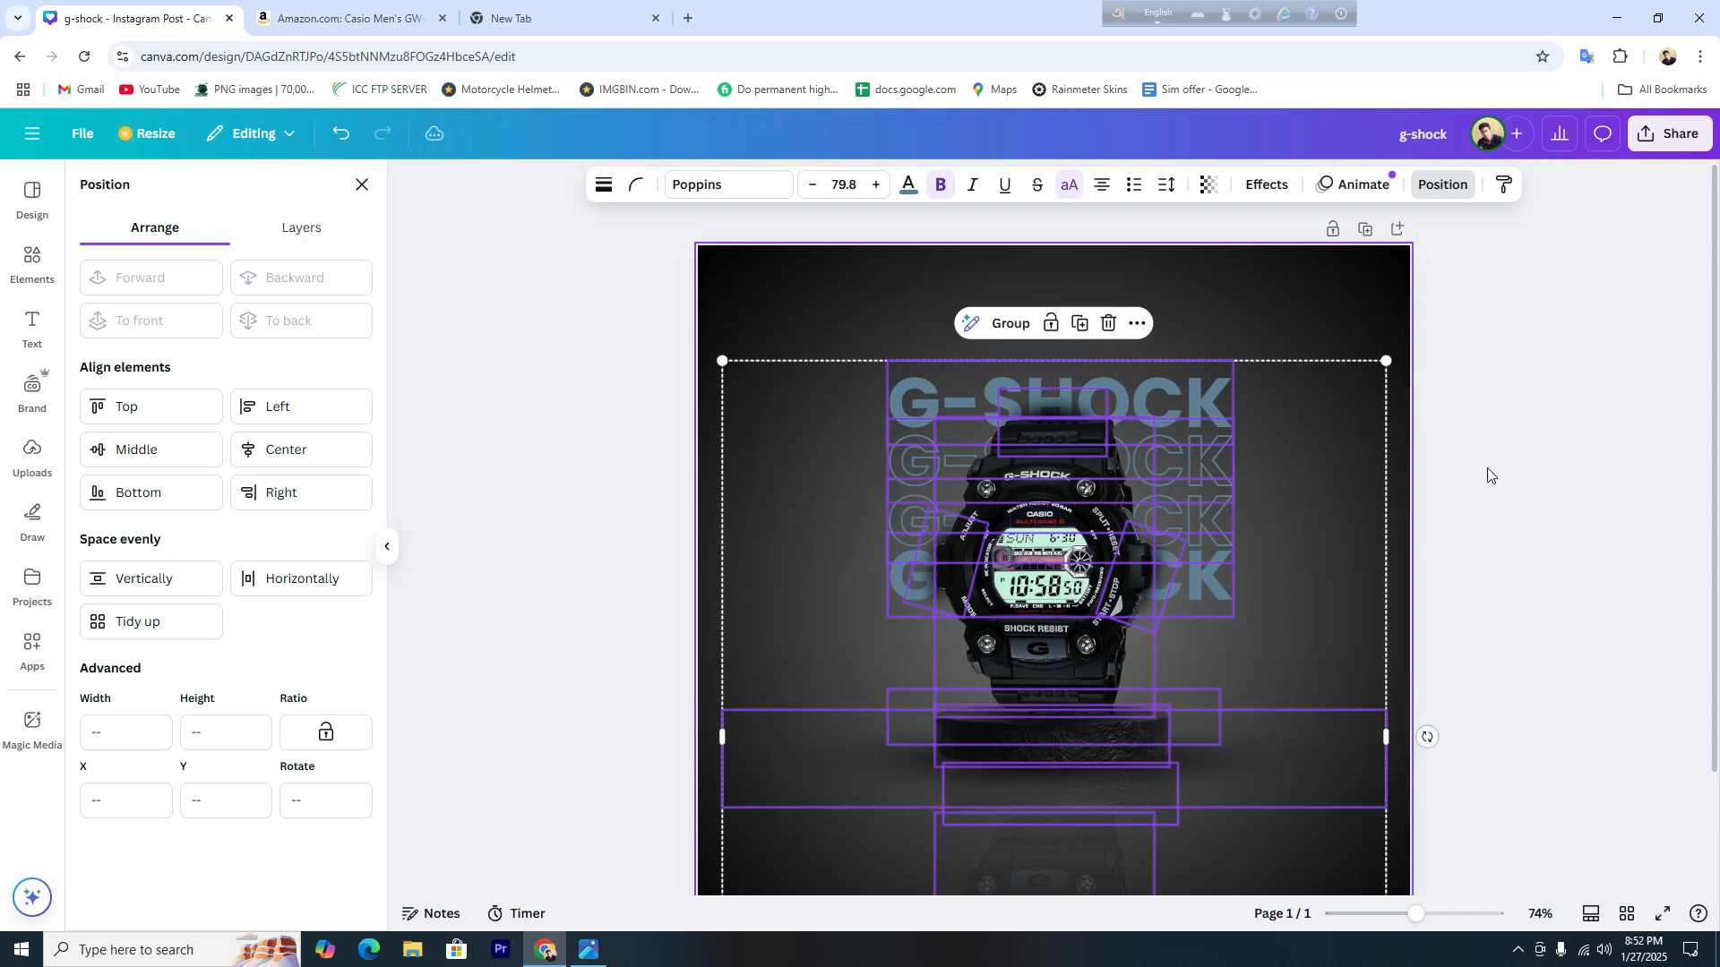
pyautogui.click(1489, 476)
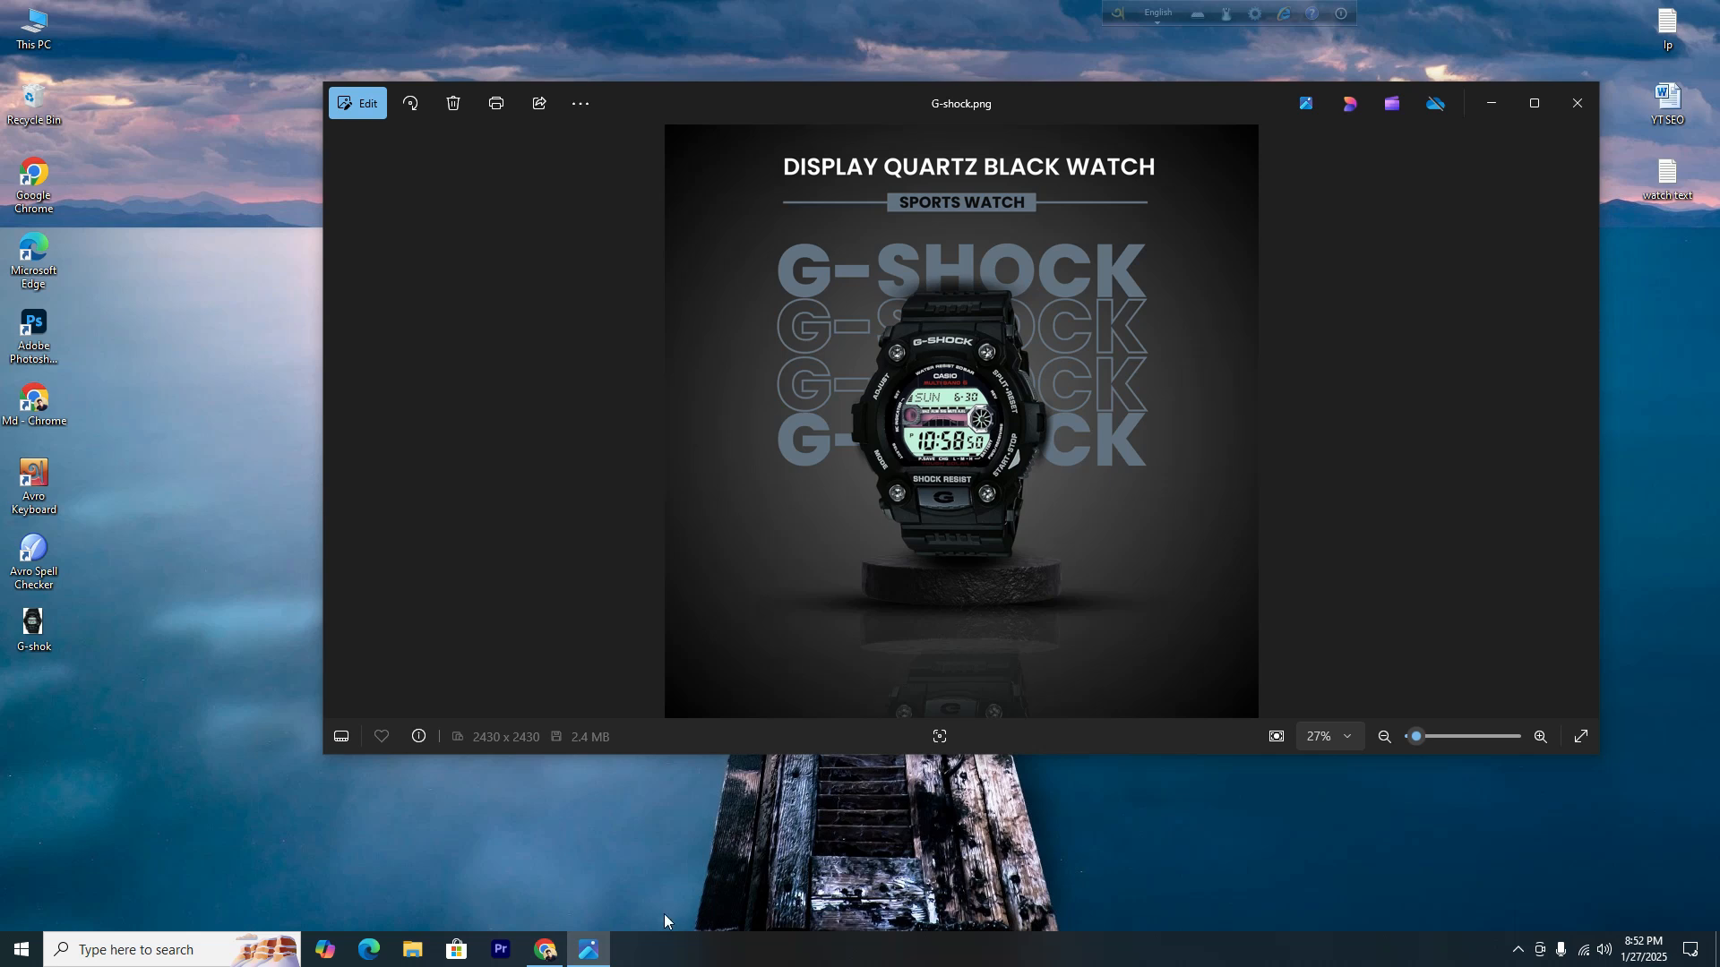
# Return to the design, centre the flipped platform reflection beneath the platform and adjust the watch reflection's position below it.
pyautogui.click(546, 951)
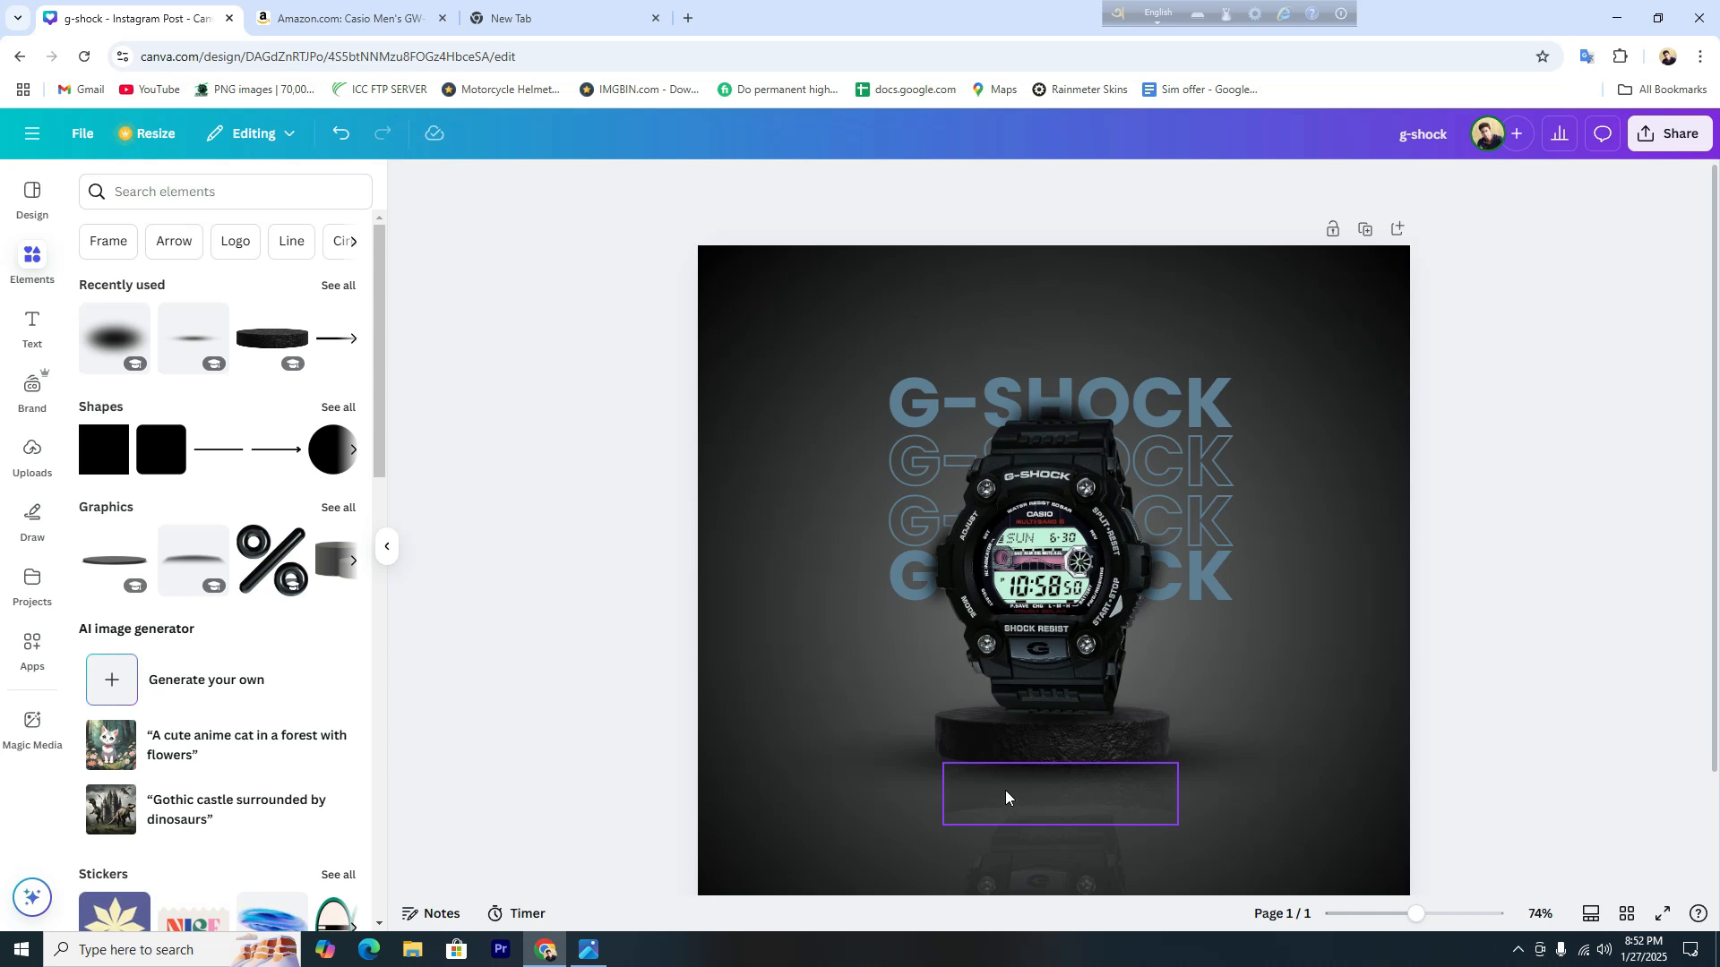
pyautogui.click(1004, 795)
pyautogui.moveTo(1018, 773); pyautogui.dragTo(1022, 785)
pyautogui.click(1316, 813)
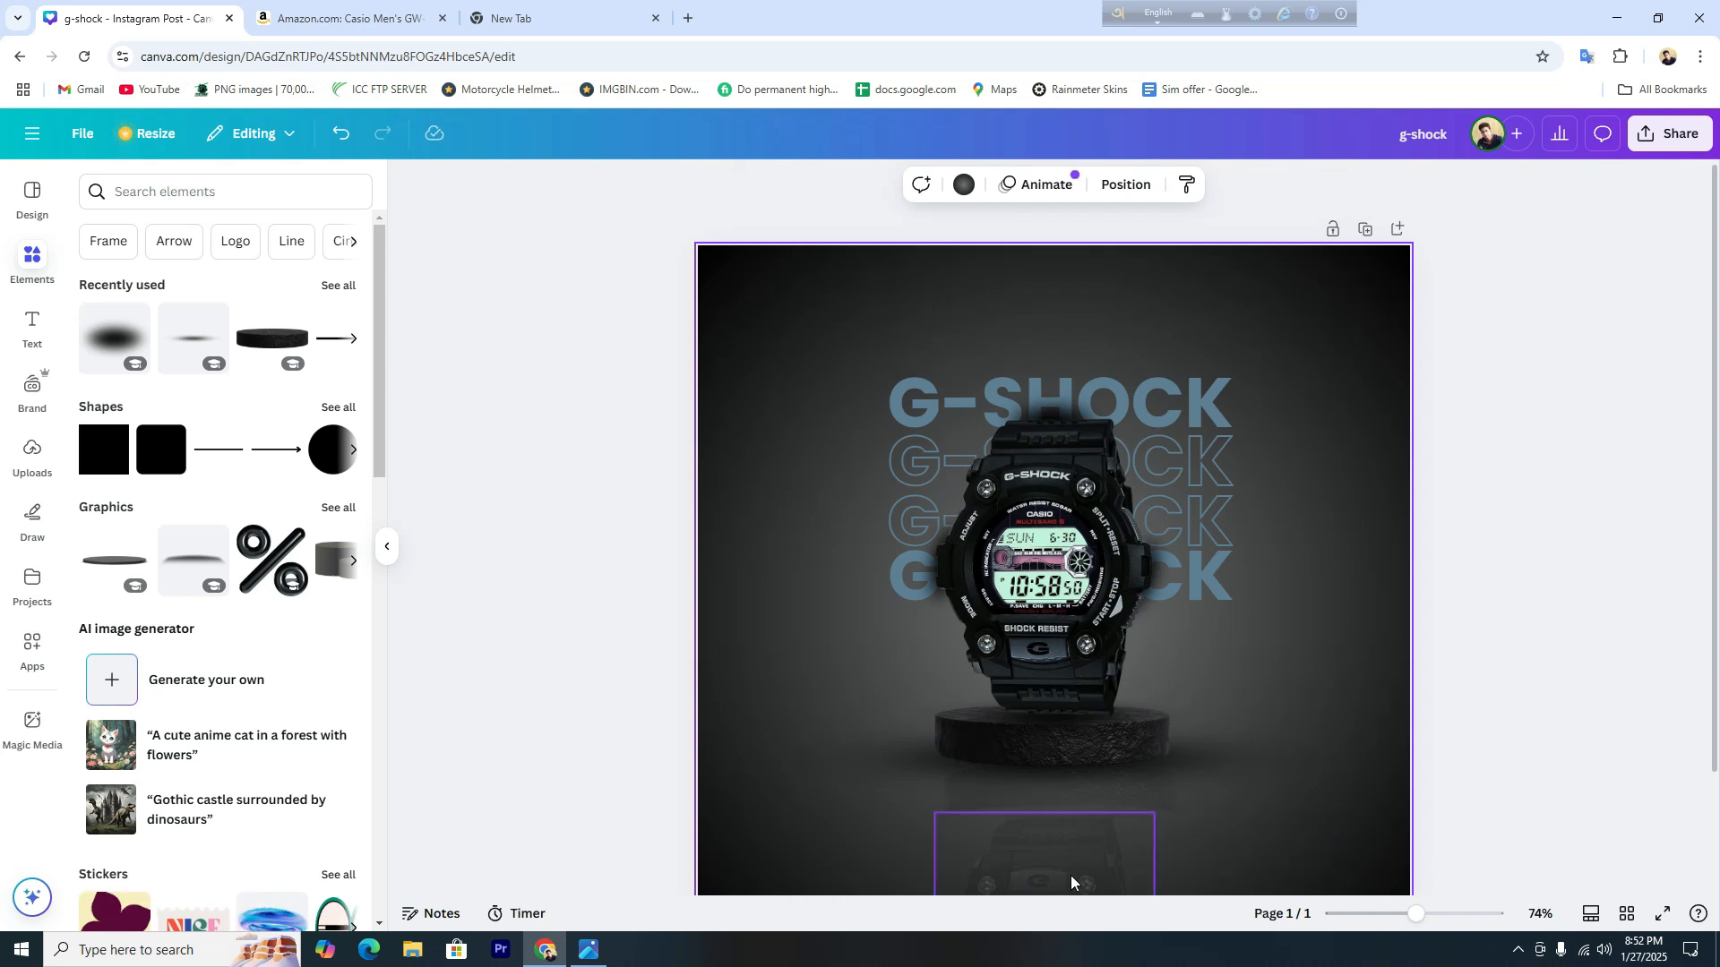
pyautogui.click(1084, 800)
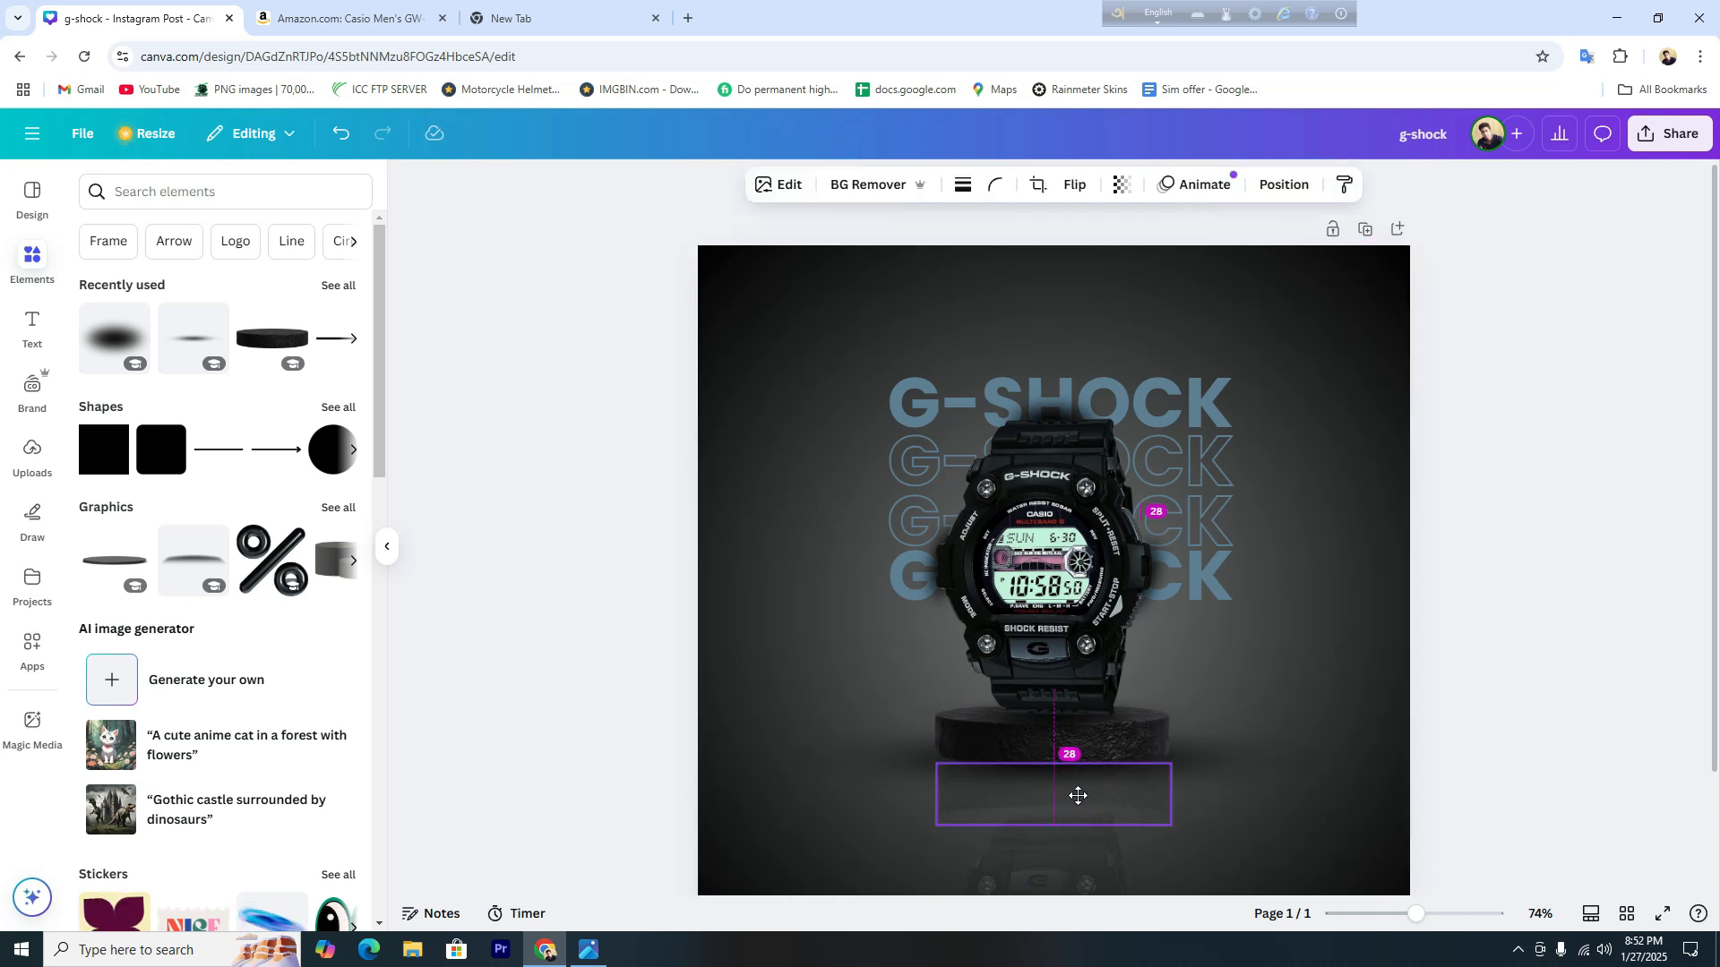
pyautogui.moveTo(1087, 867); pyautogui.dragTo(1071, 859)
pyautogui.click(1238, 815)
pyautogui.click(1313, 760)
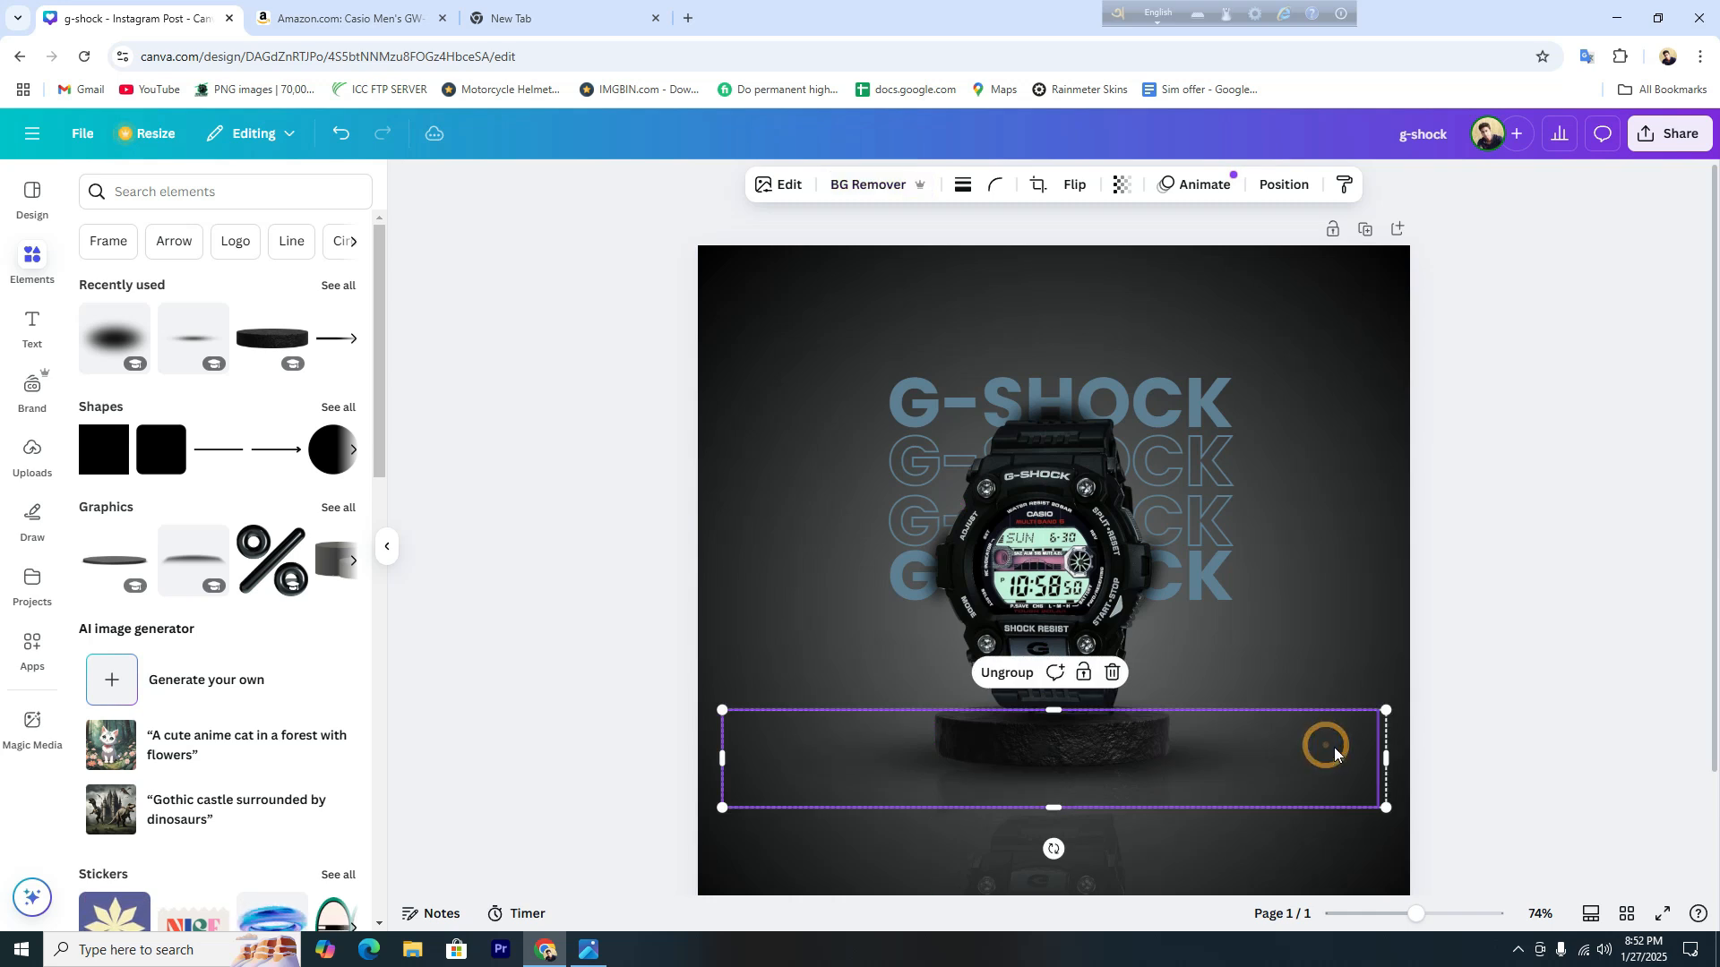
pyautogui.click(1442, 541)
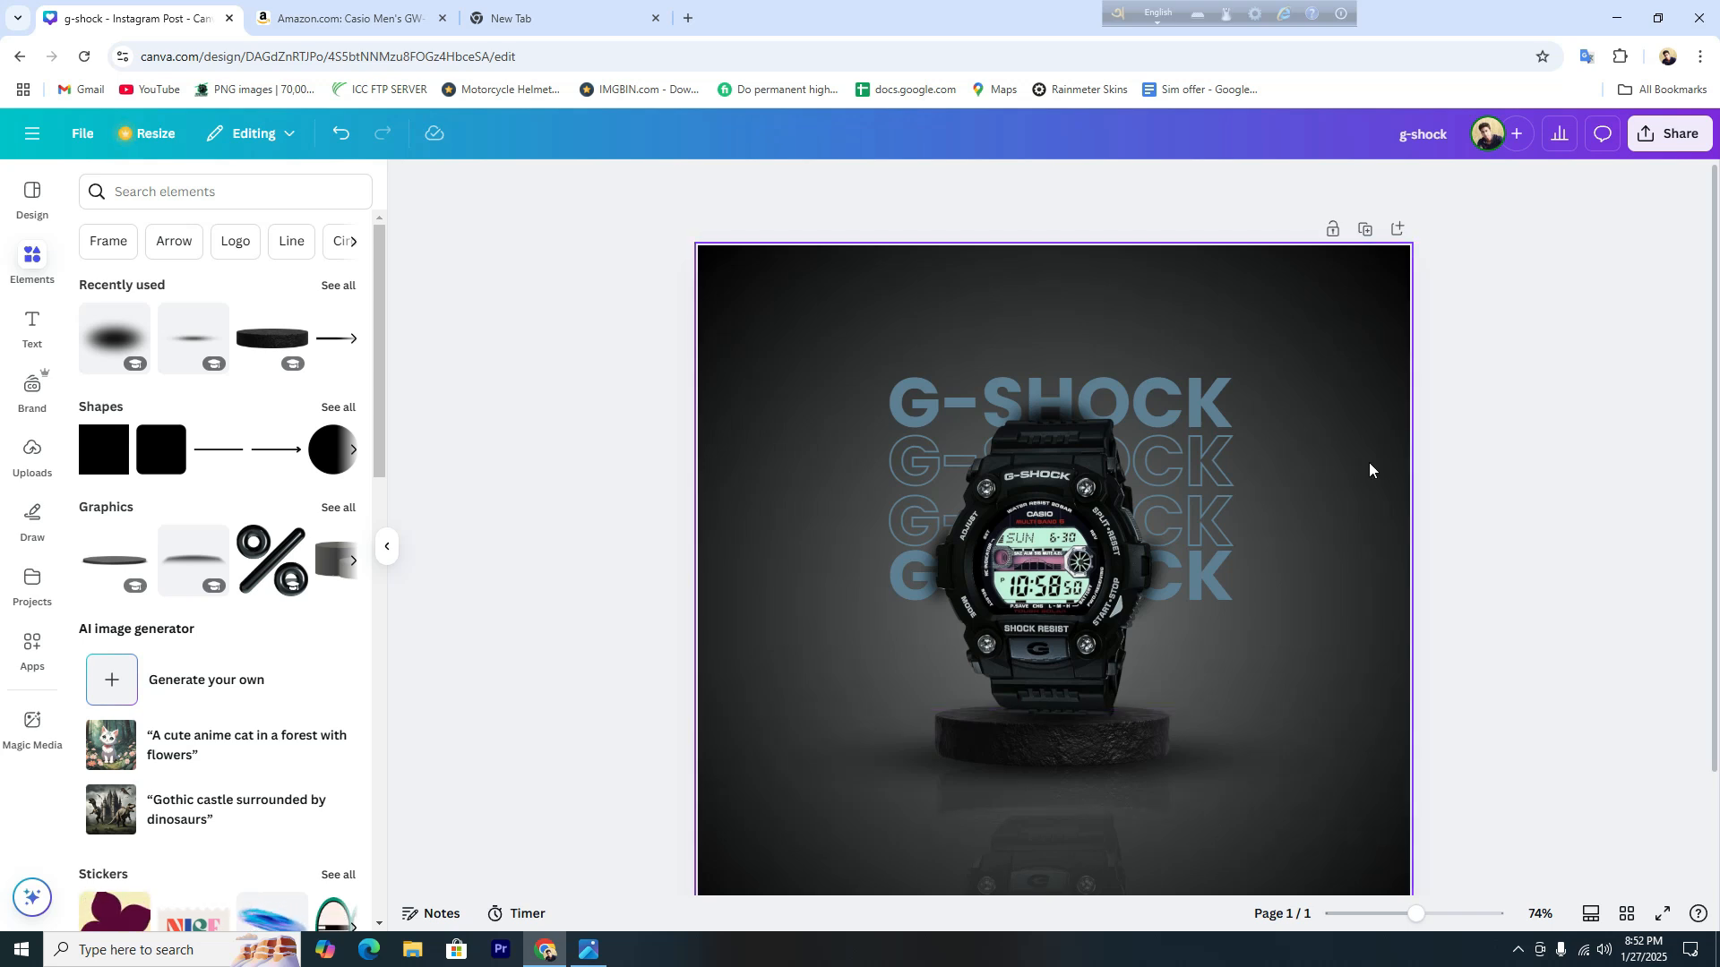
# Check the reference poster's headline and copy "Display Quartz Black Watch" from the product title on the Amazon page.
pyautogui.click(1617, 18)
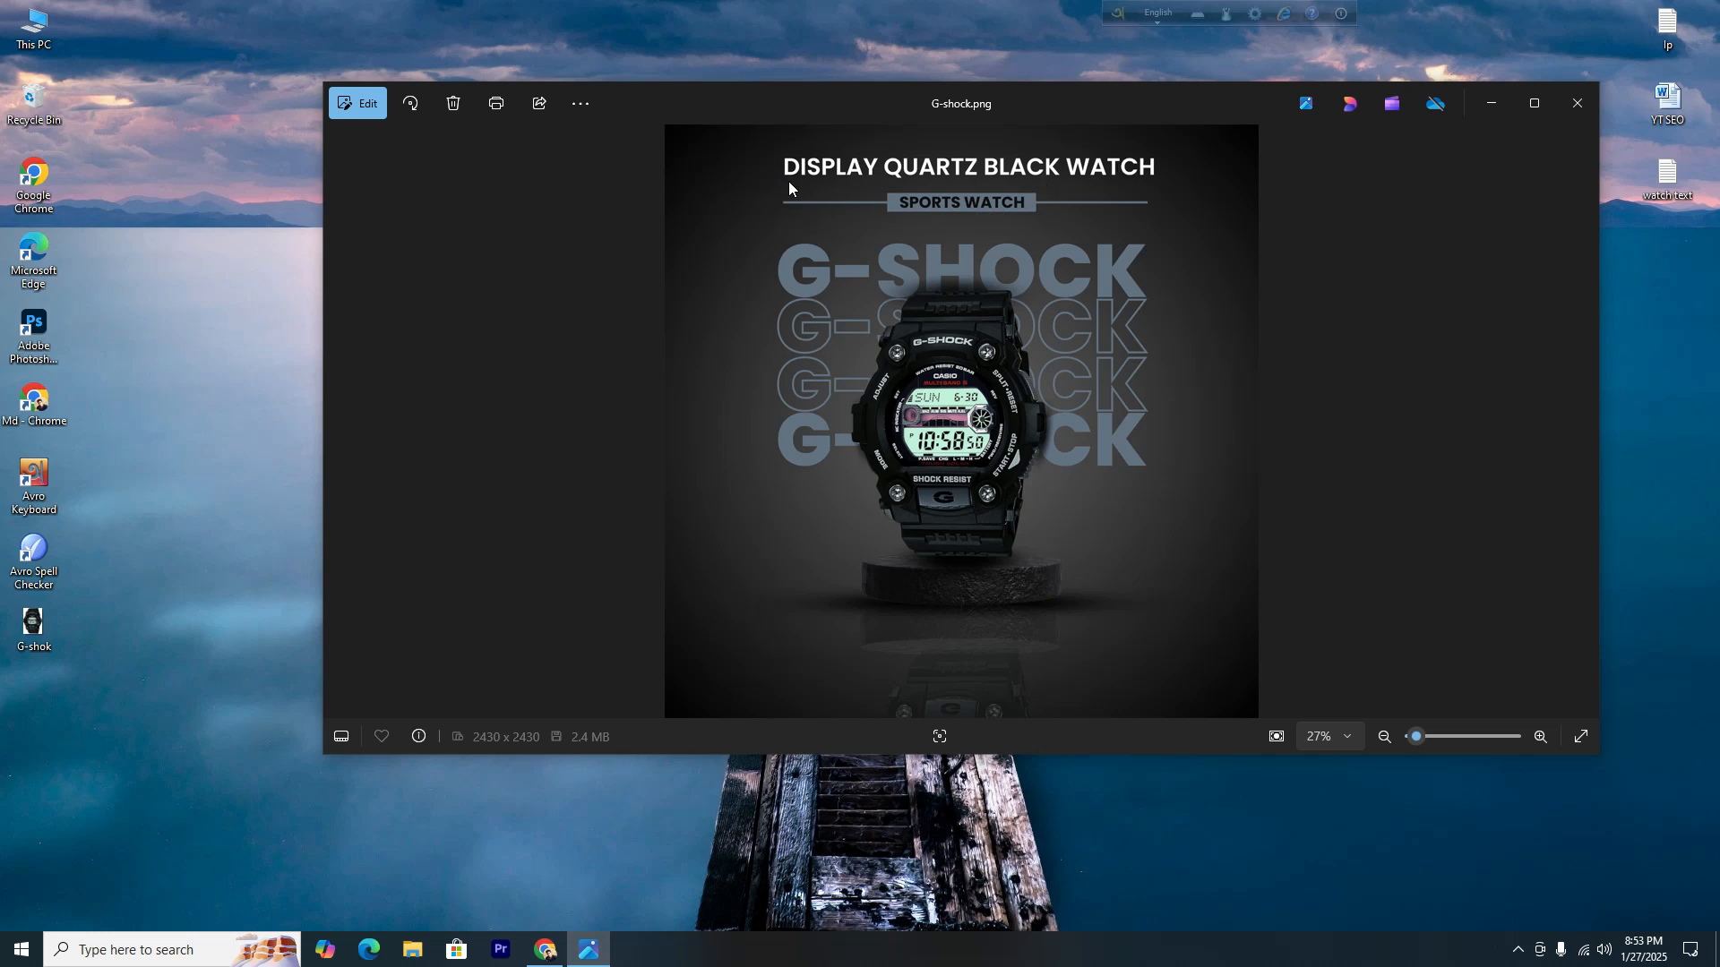
pyautogui.click(544, 951)
pyautogui.click(348, 18)
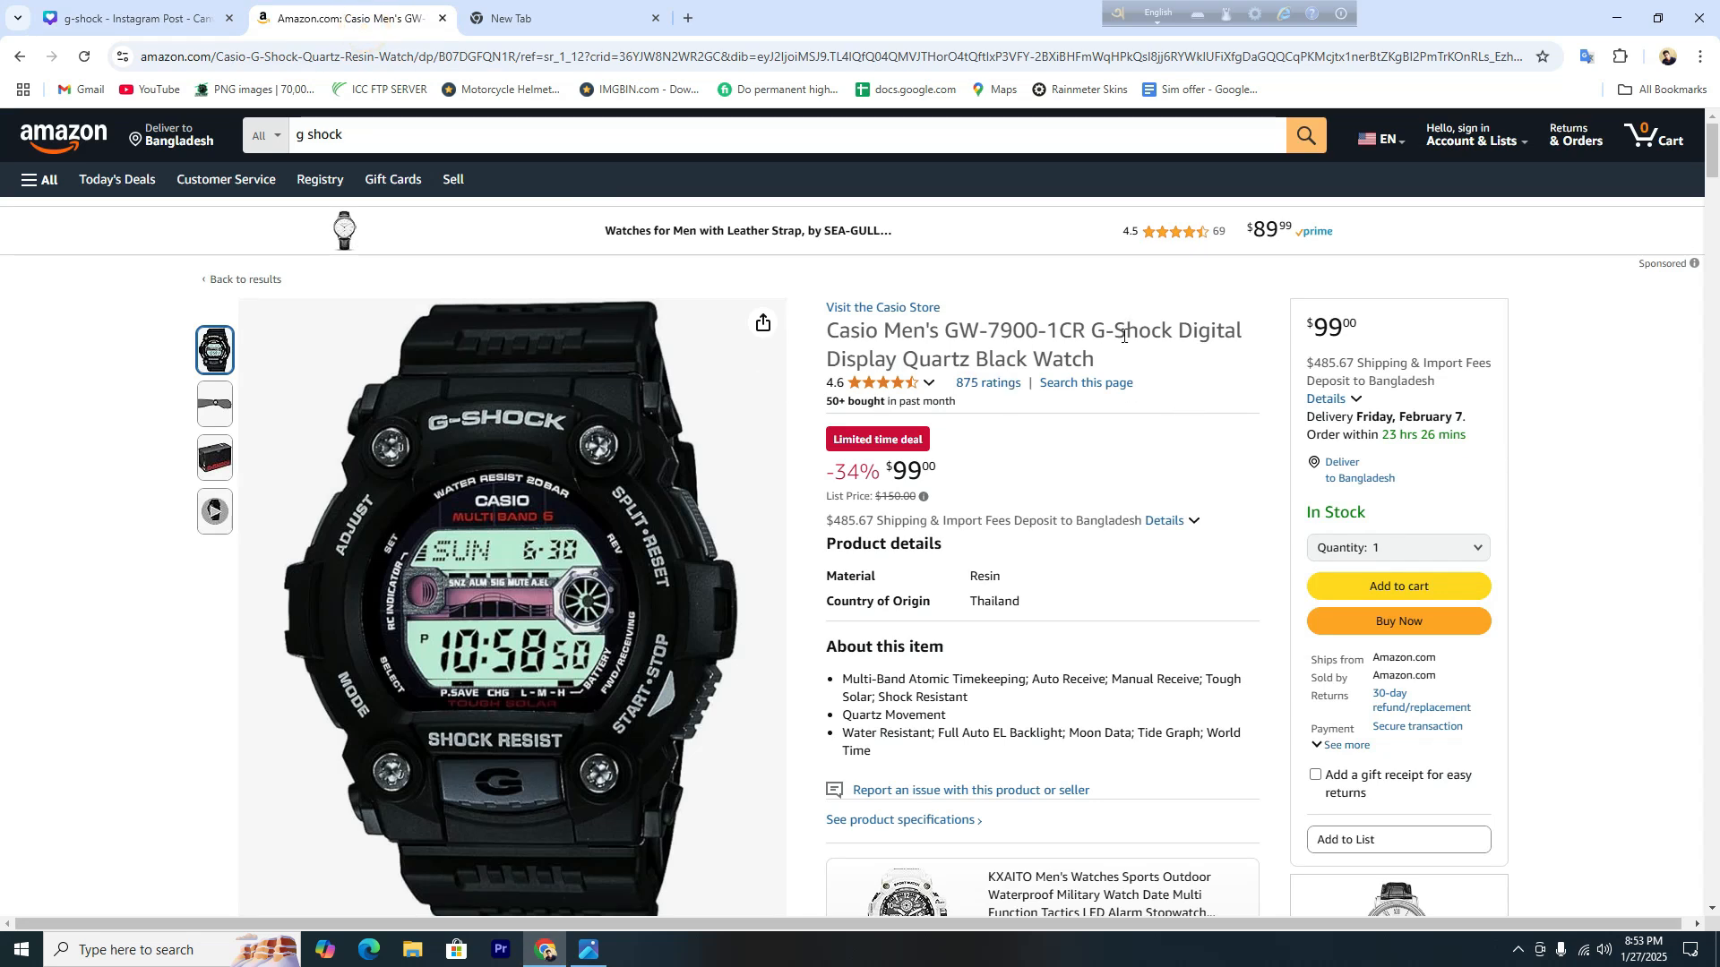
pyautogui.moveTo(828, 359); pyautogui.dragTo(1094, 356)
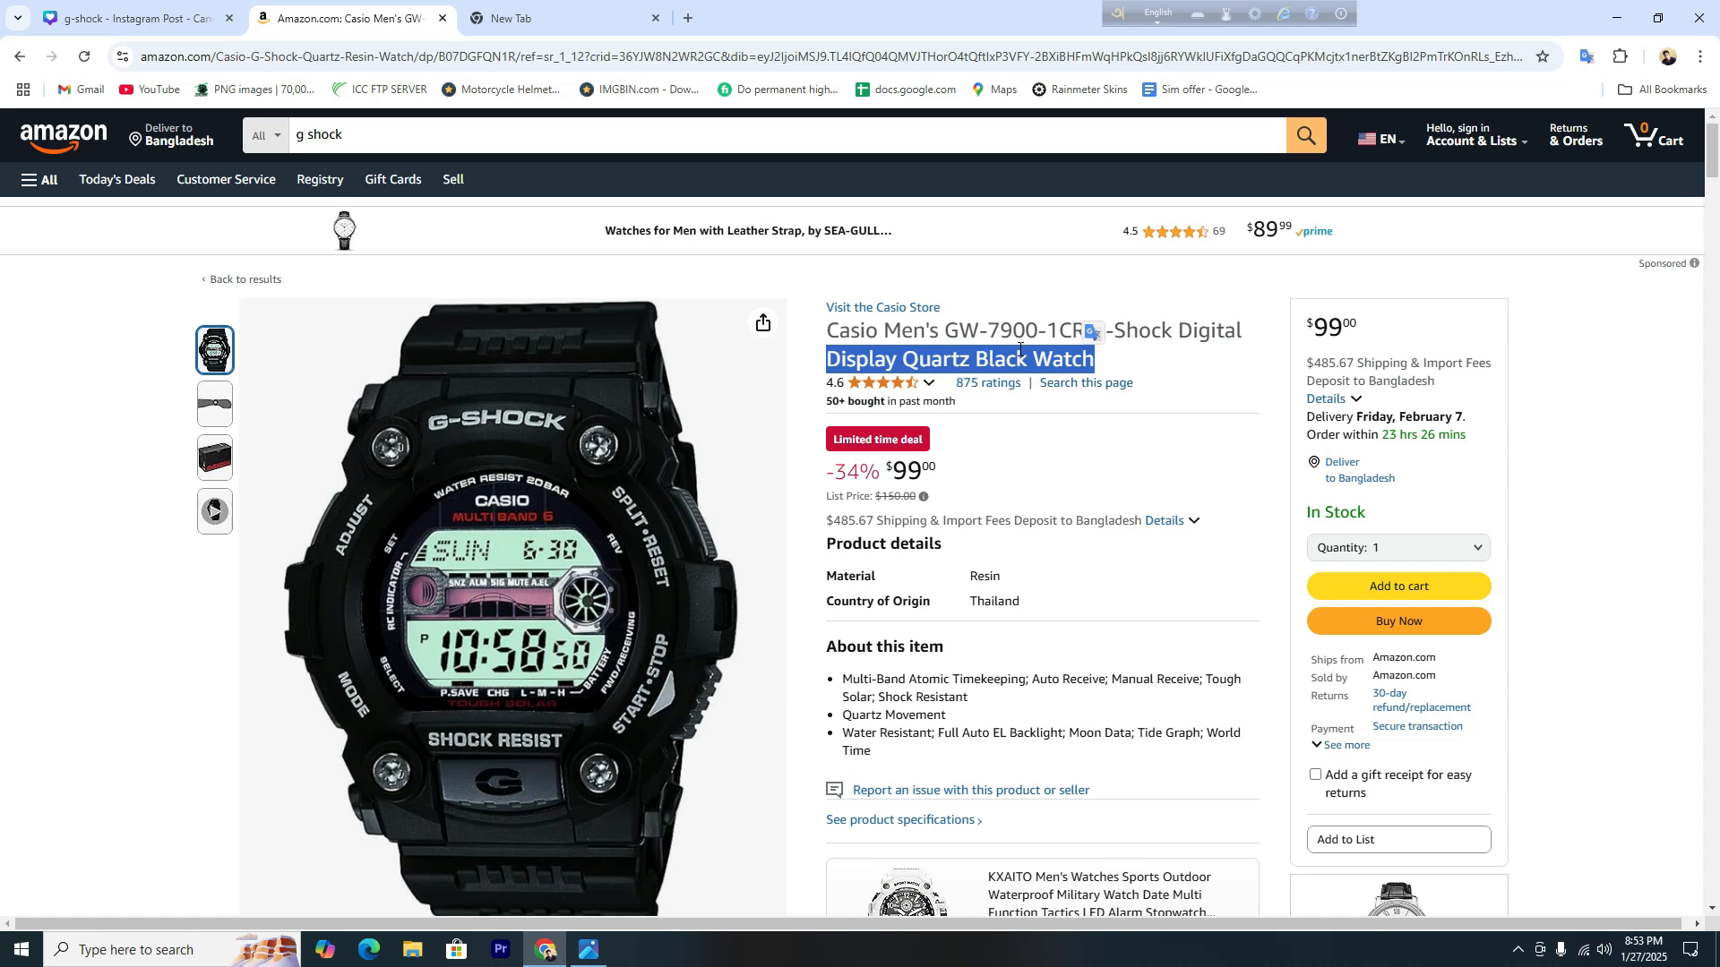
pyautogui.rightClick(1019, 350)
pyautogui.click(1057, 358)
# Add a subheading near the top of the poster in the Canva design, containing the copied text "Display Quartz Black Watch".
pyautogui.click(135, 18)
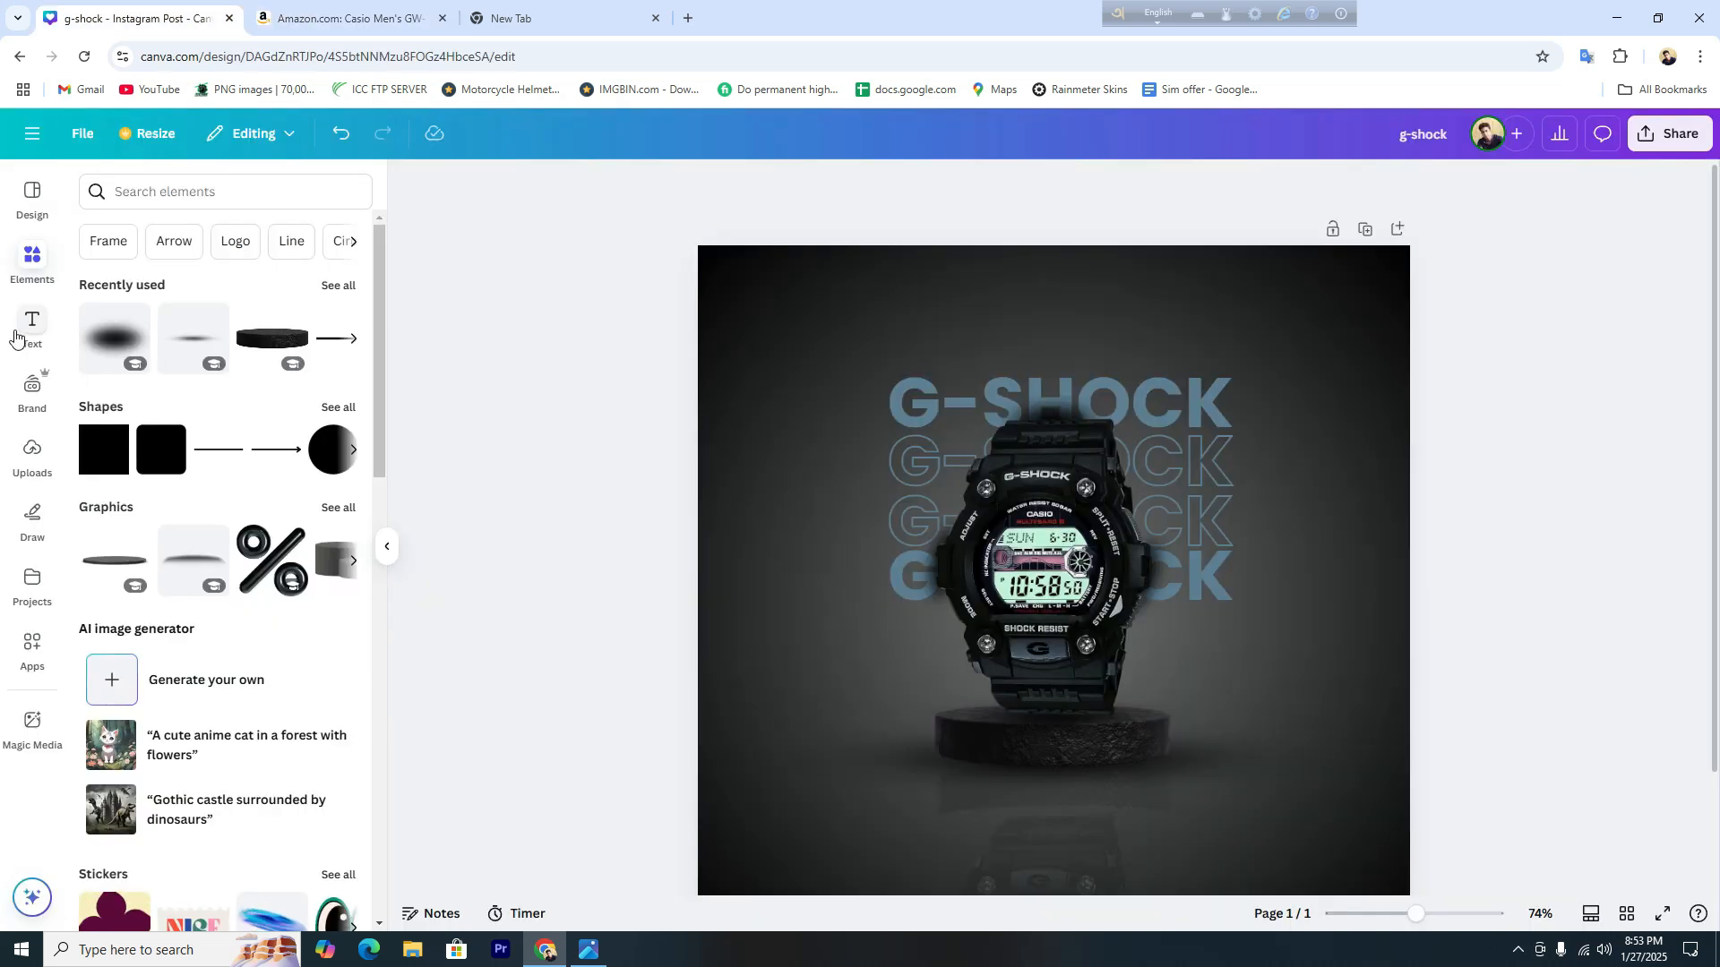
pyautogui.click(47, 329)
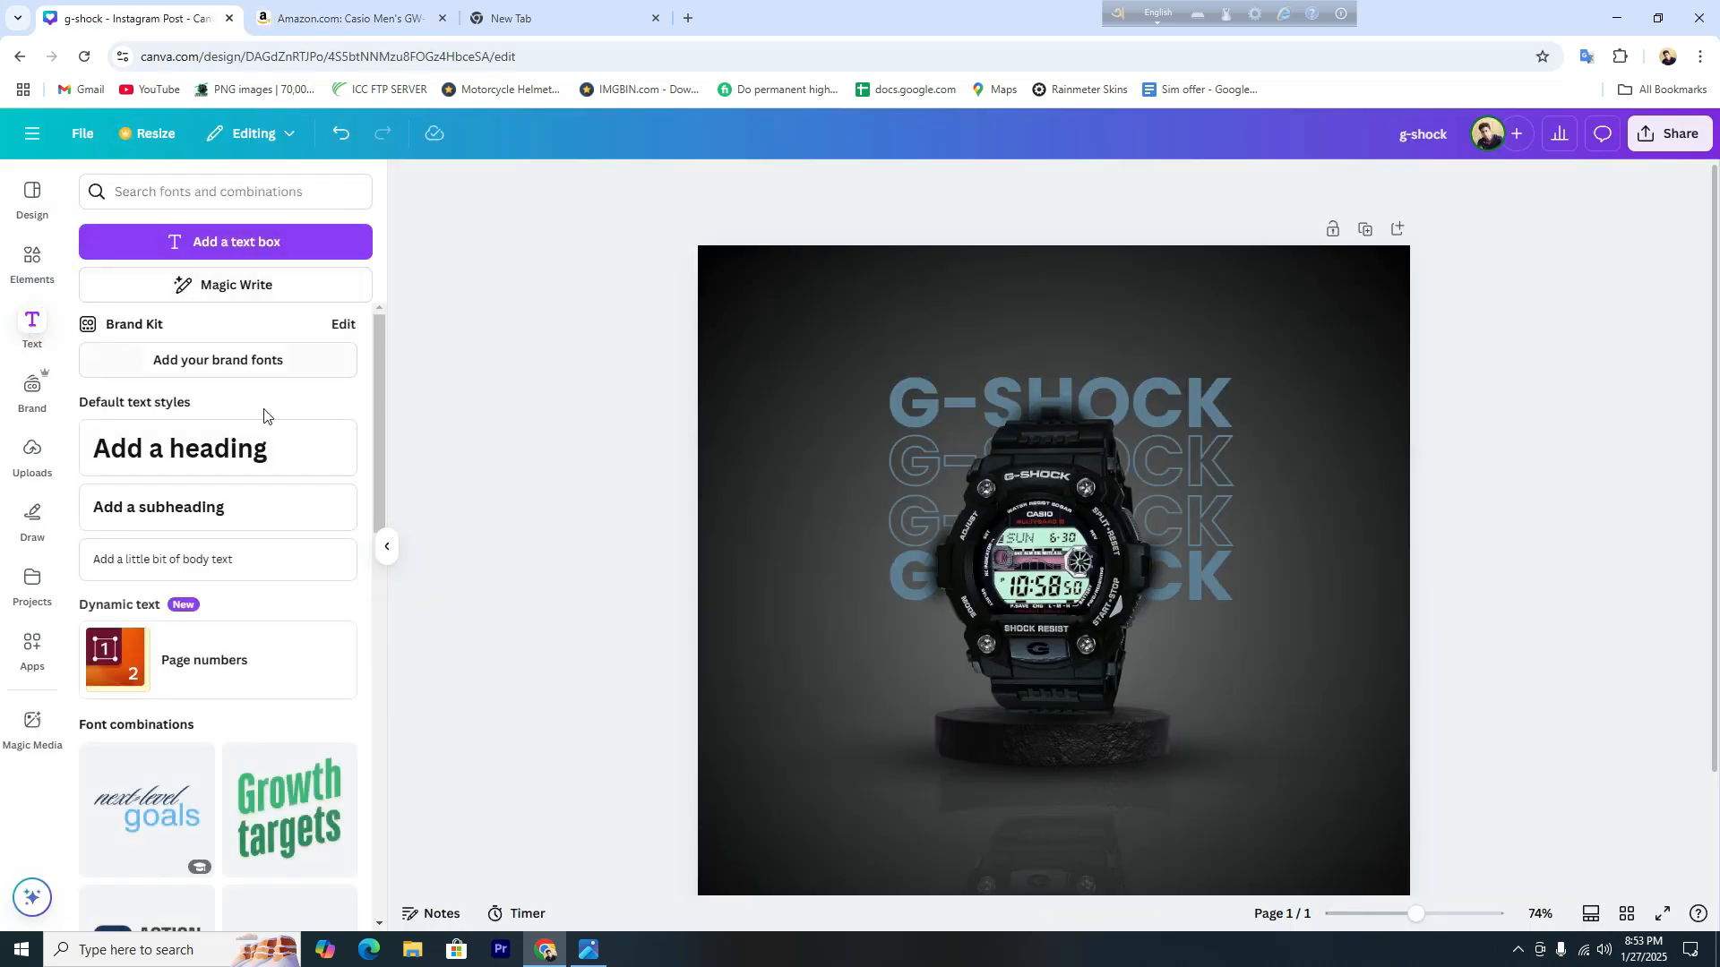
pyautogui.click(178, 520)
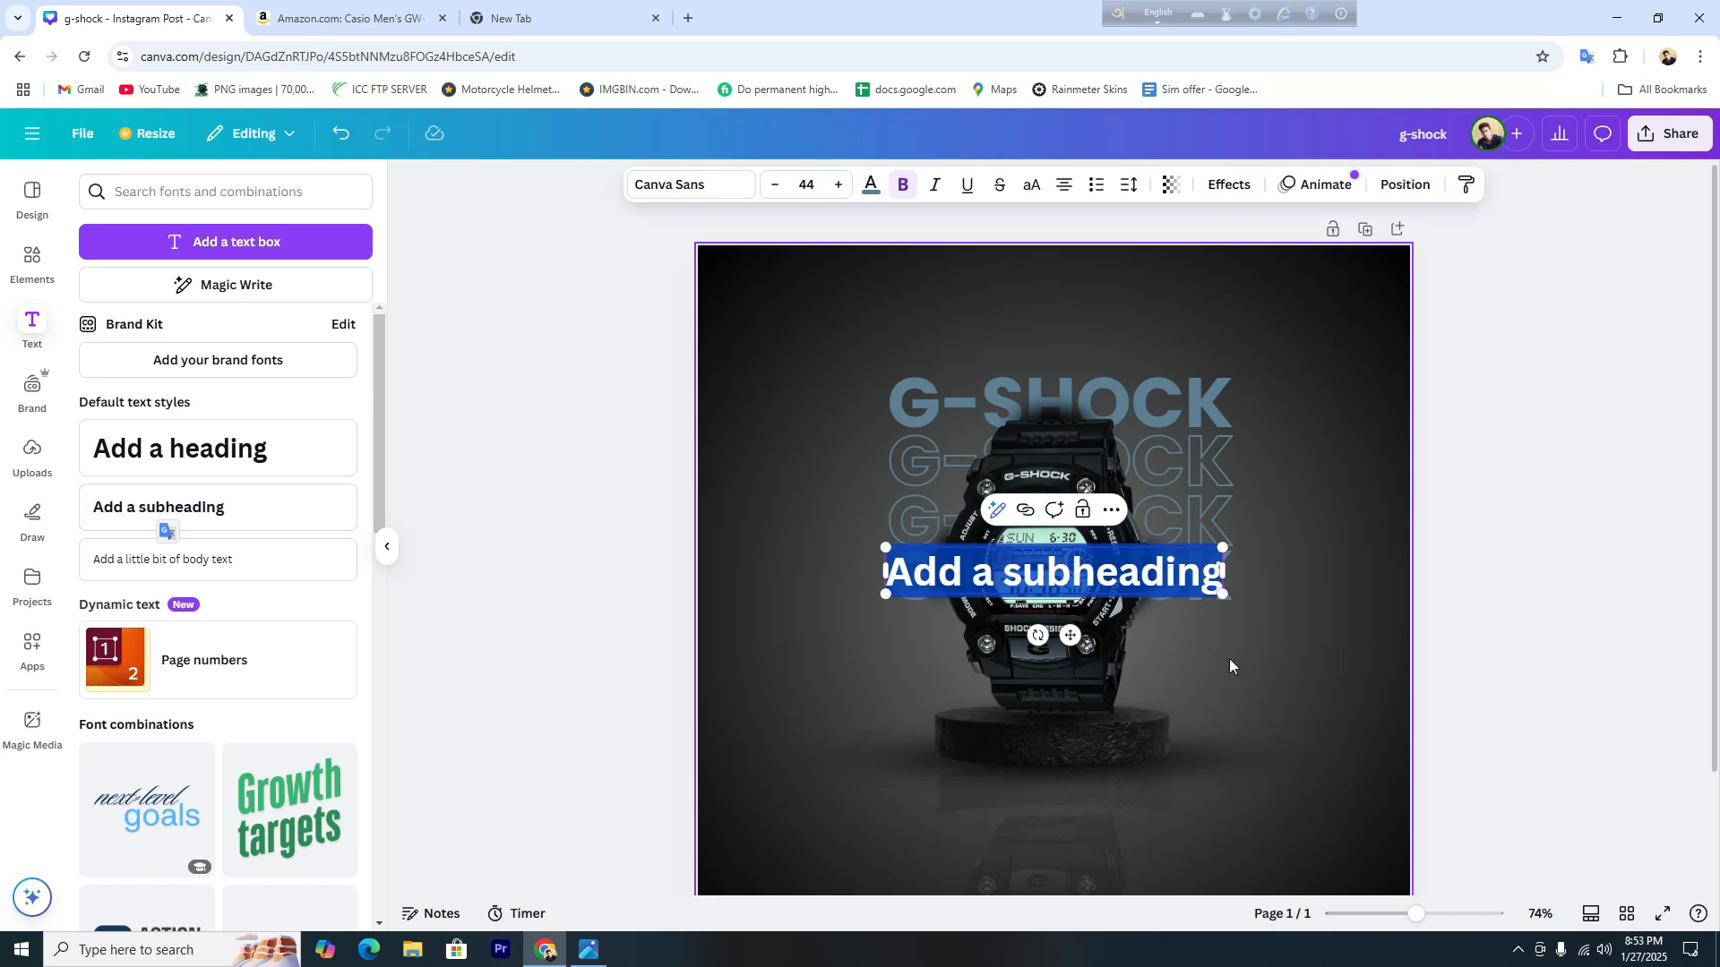
pyautogui.moveTo(1175, 584); pyautogui.dragTo(1180, 302)
pyautogui.click(1143, 295)
pyautogui.hotkey('ctrl', 'v')
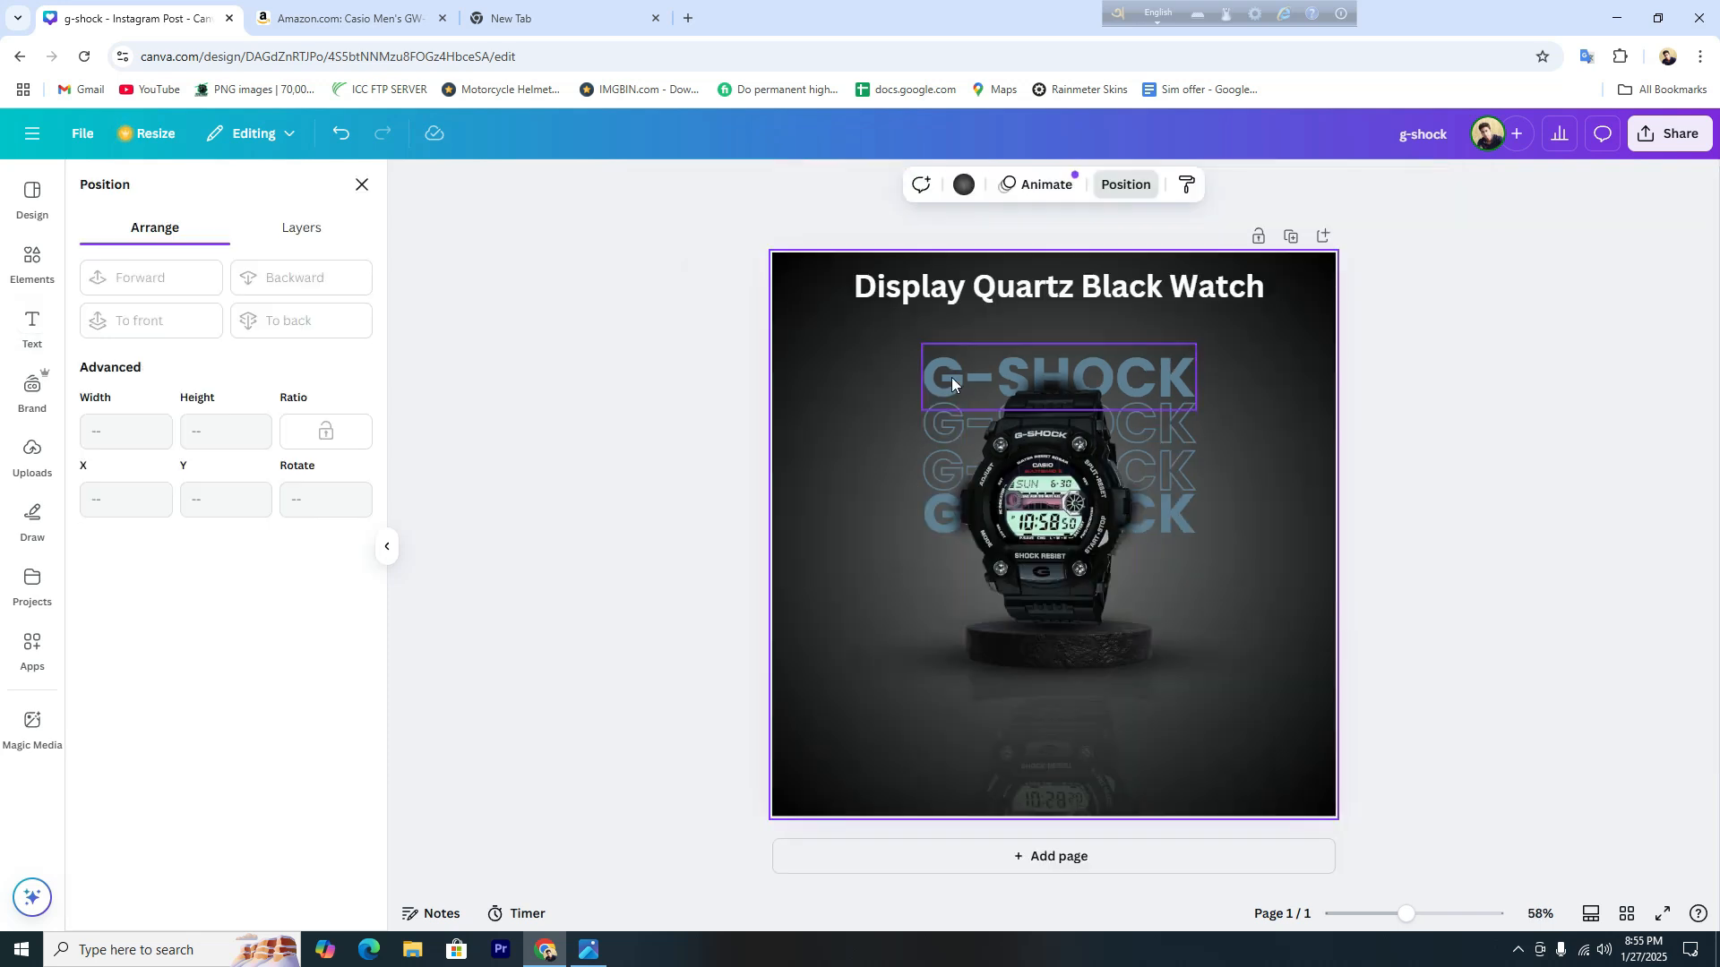
# Check the reference poster's tagline, enter "sports watch" in the empty browser tab's address field and copy that text.
pyautogui.click(948, 284)
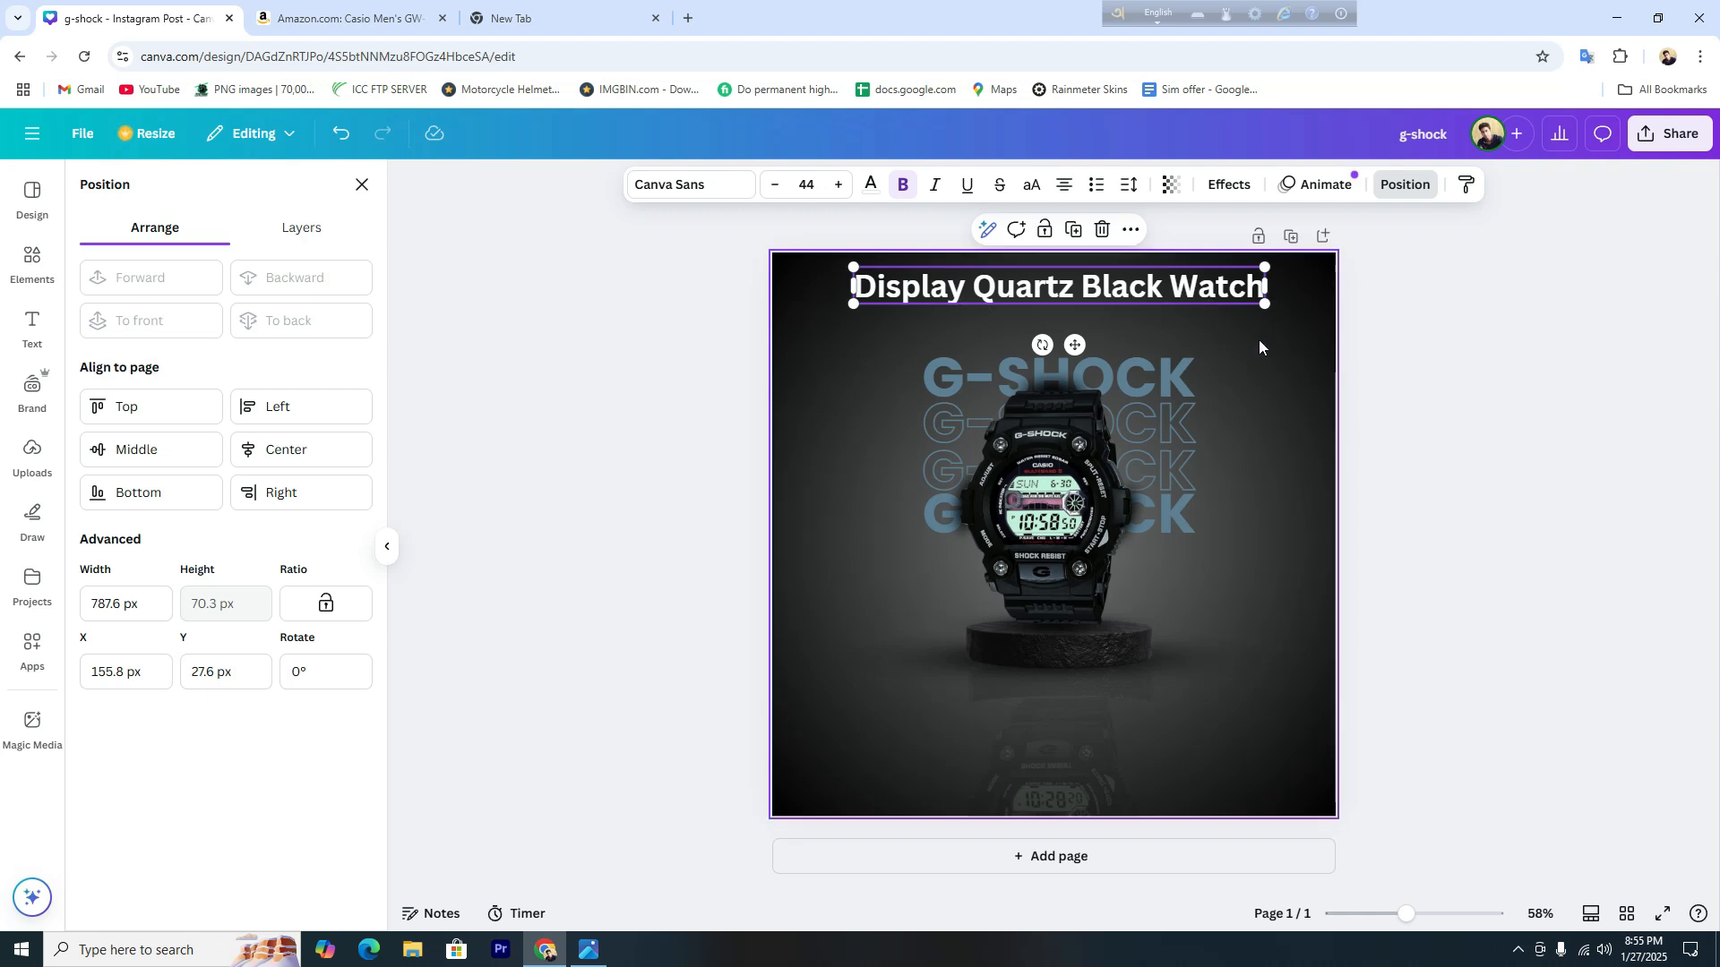
pyautogui.click(1287, 338)
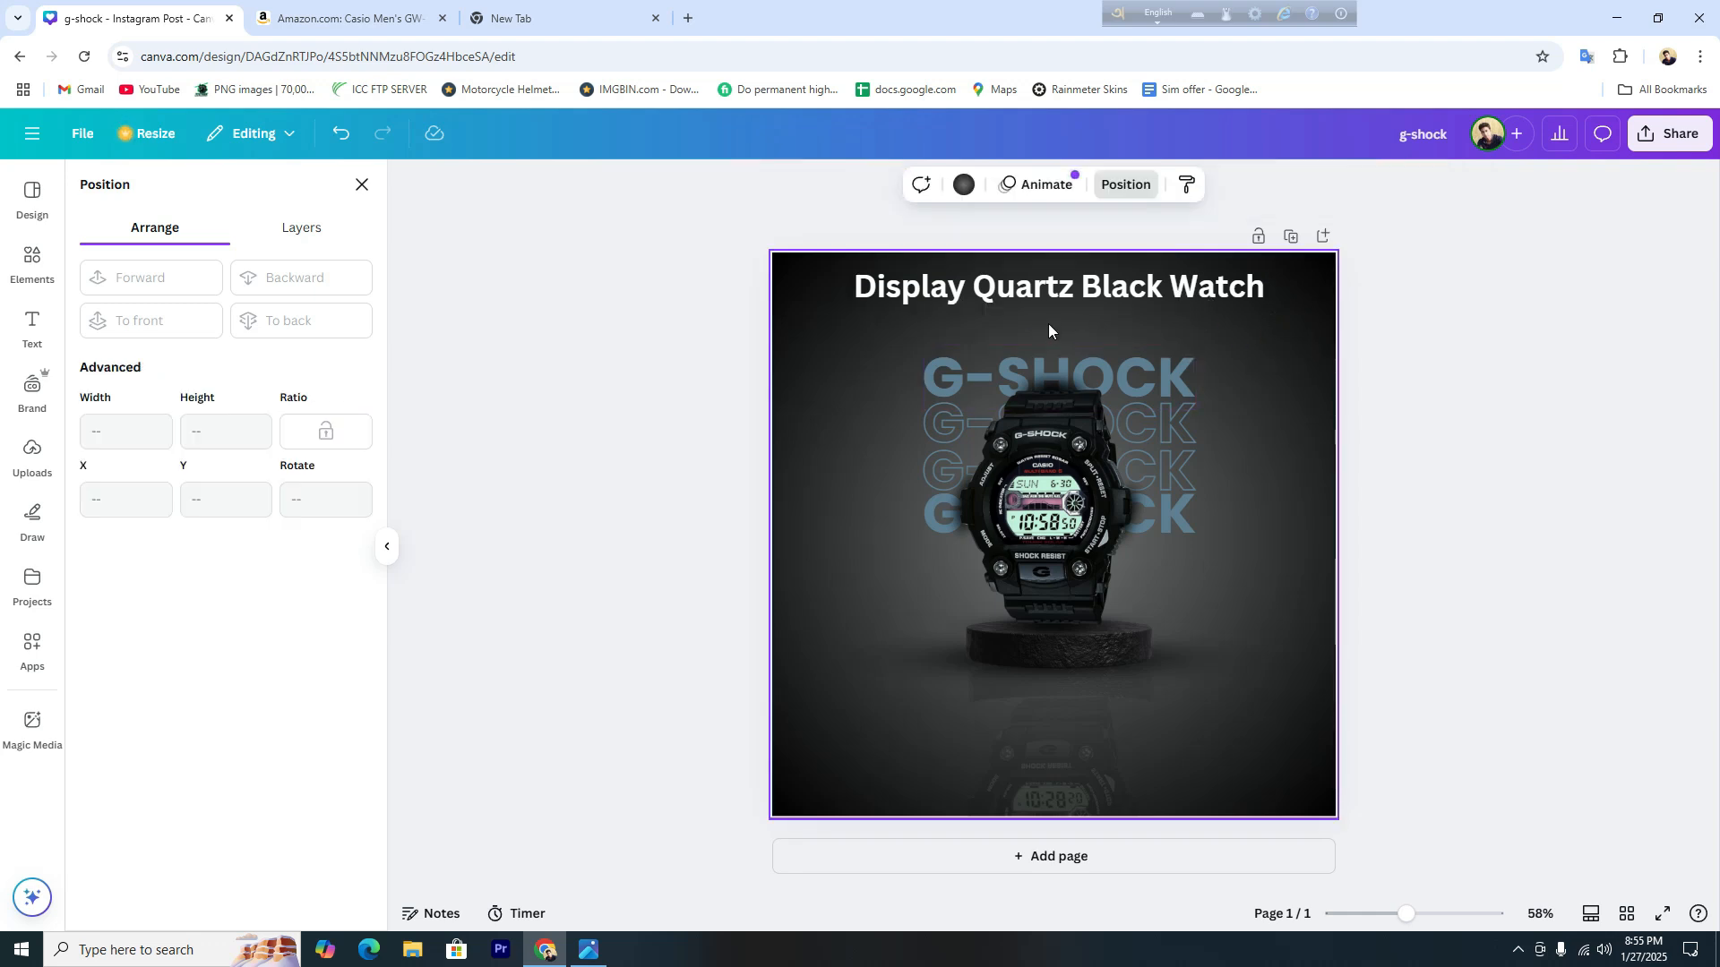
pyautogui.click(589, 950)
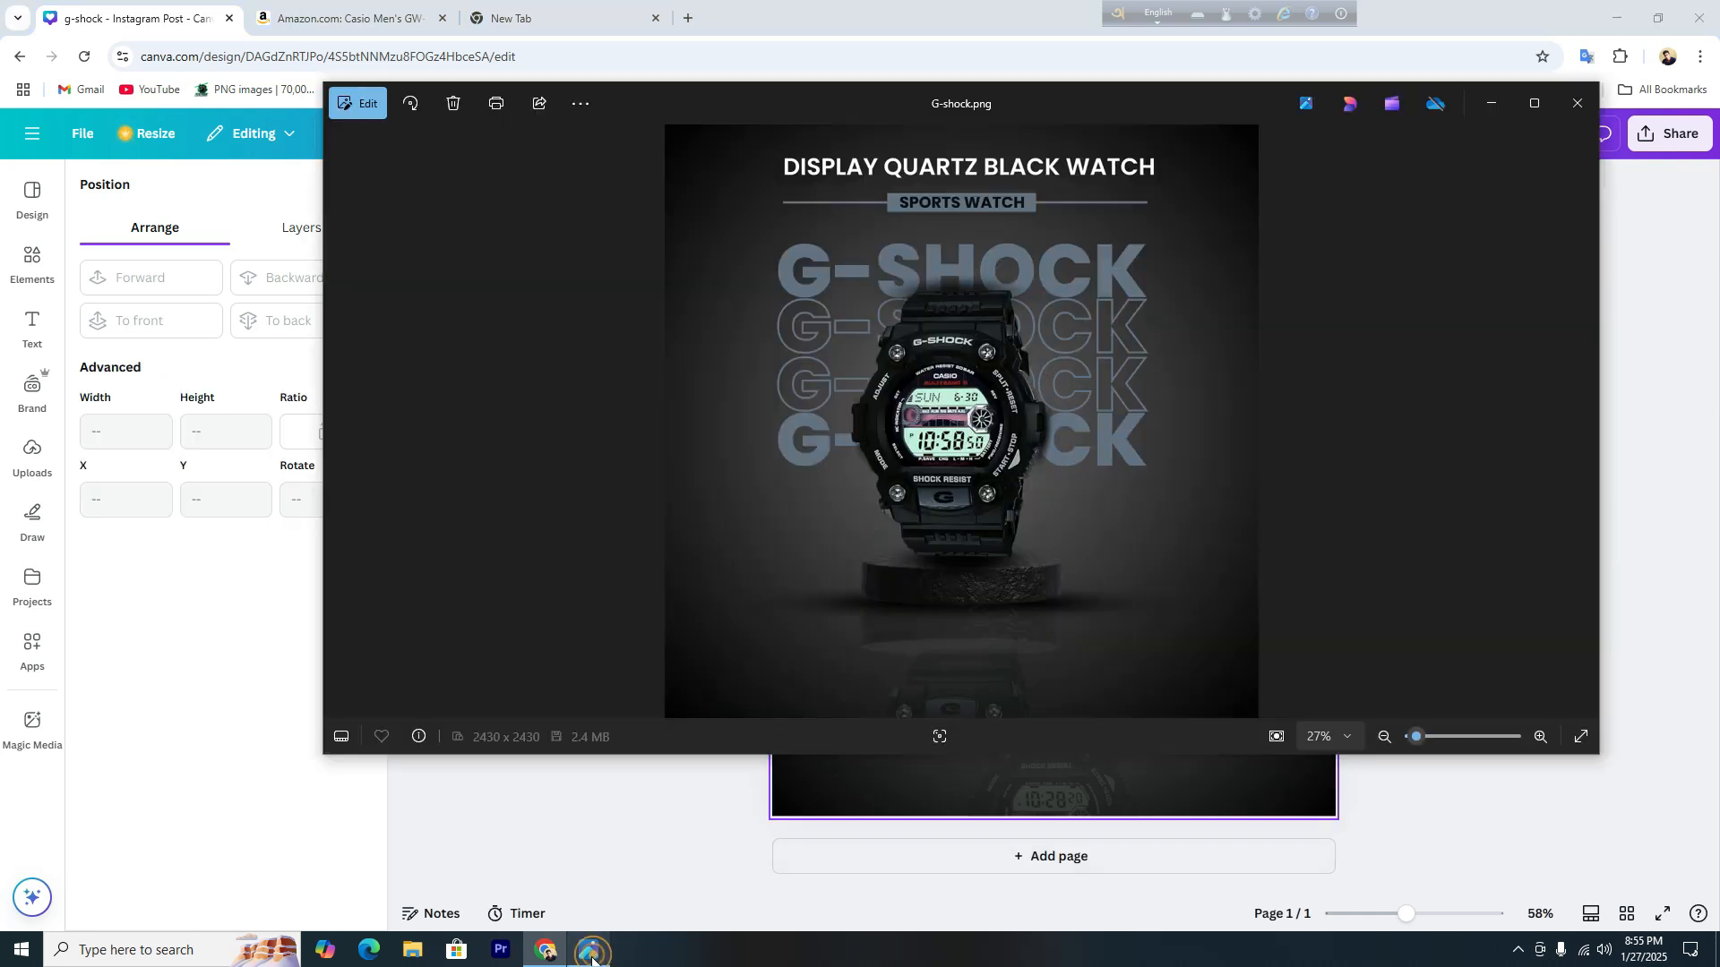
pyautogui.click(545, 17)
pyautogui.write('sports watch')
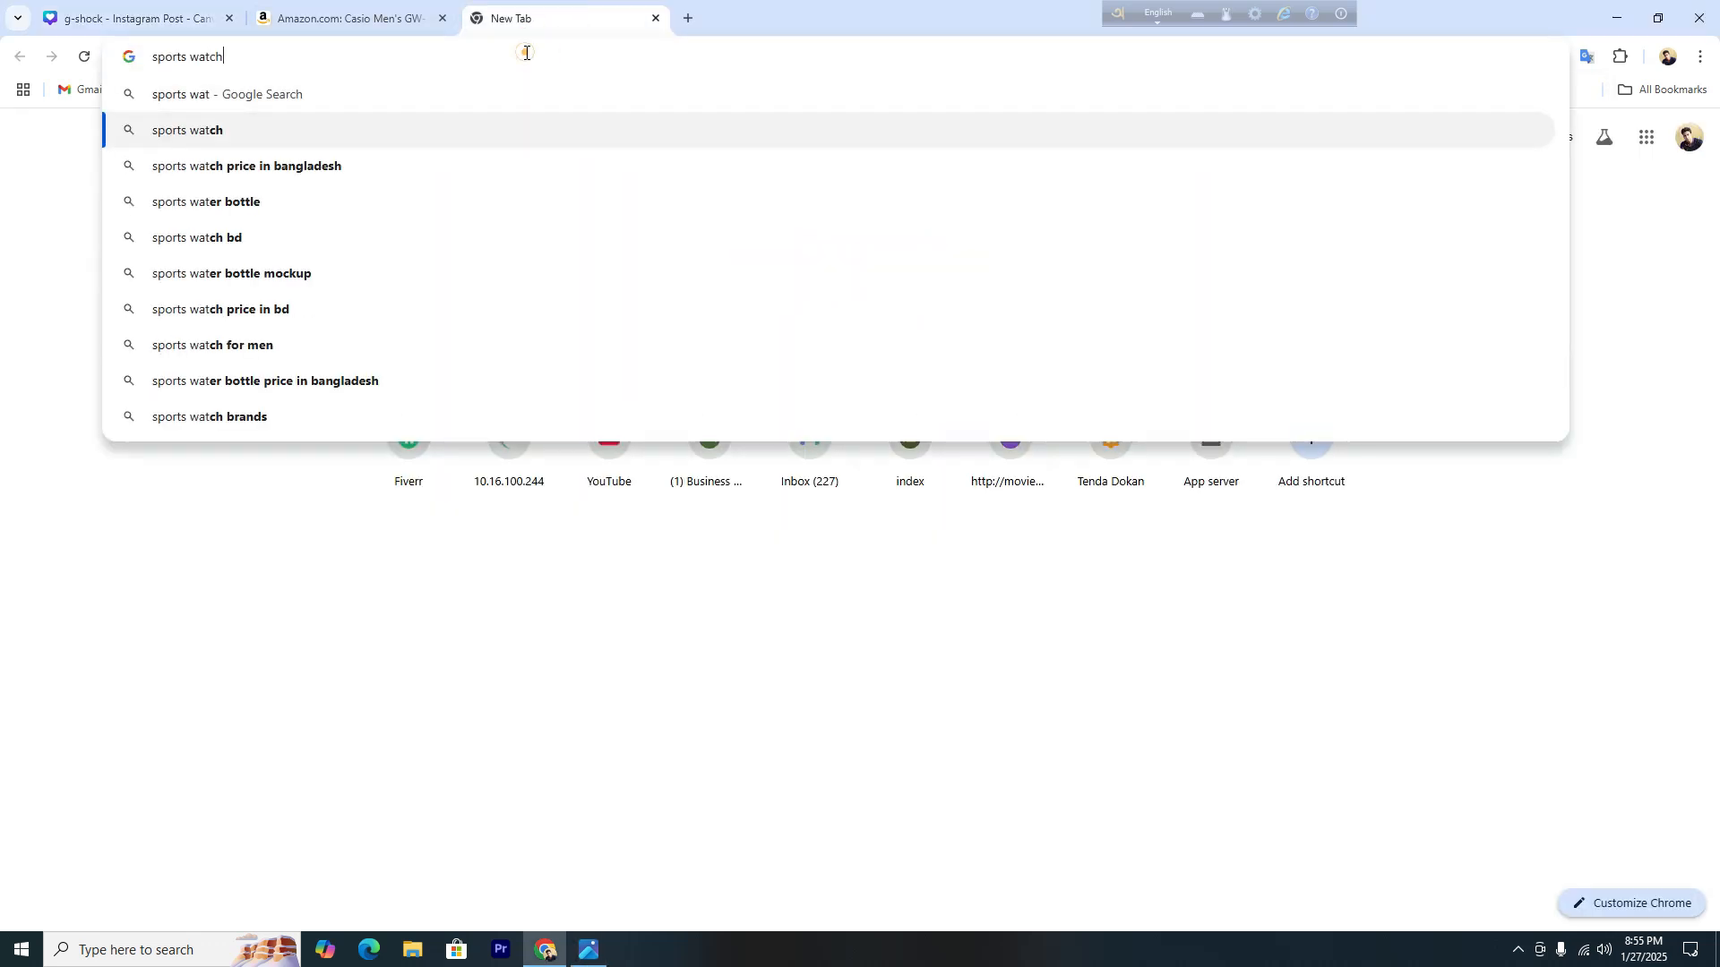
pyautogui.moveTo(527, 53); pyautogui.dragTo(7, 50)
pyautogui.hotkey('ctrl', 'c')
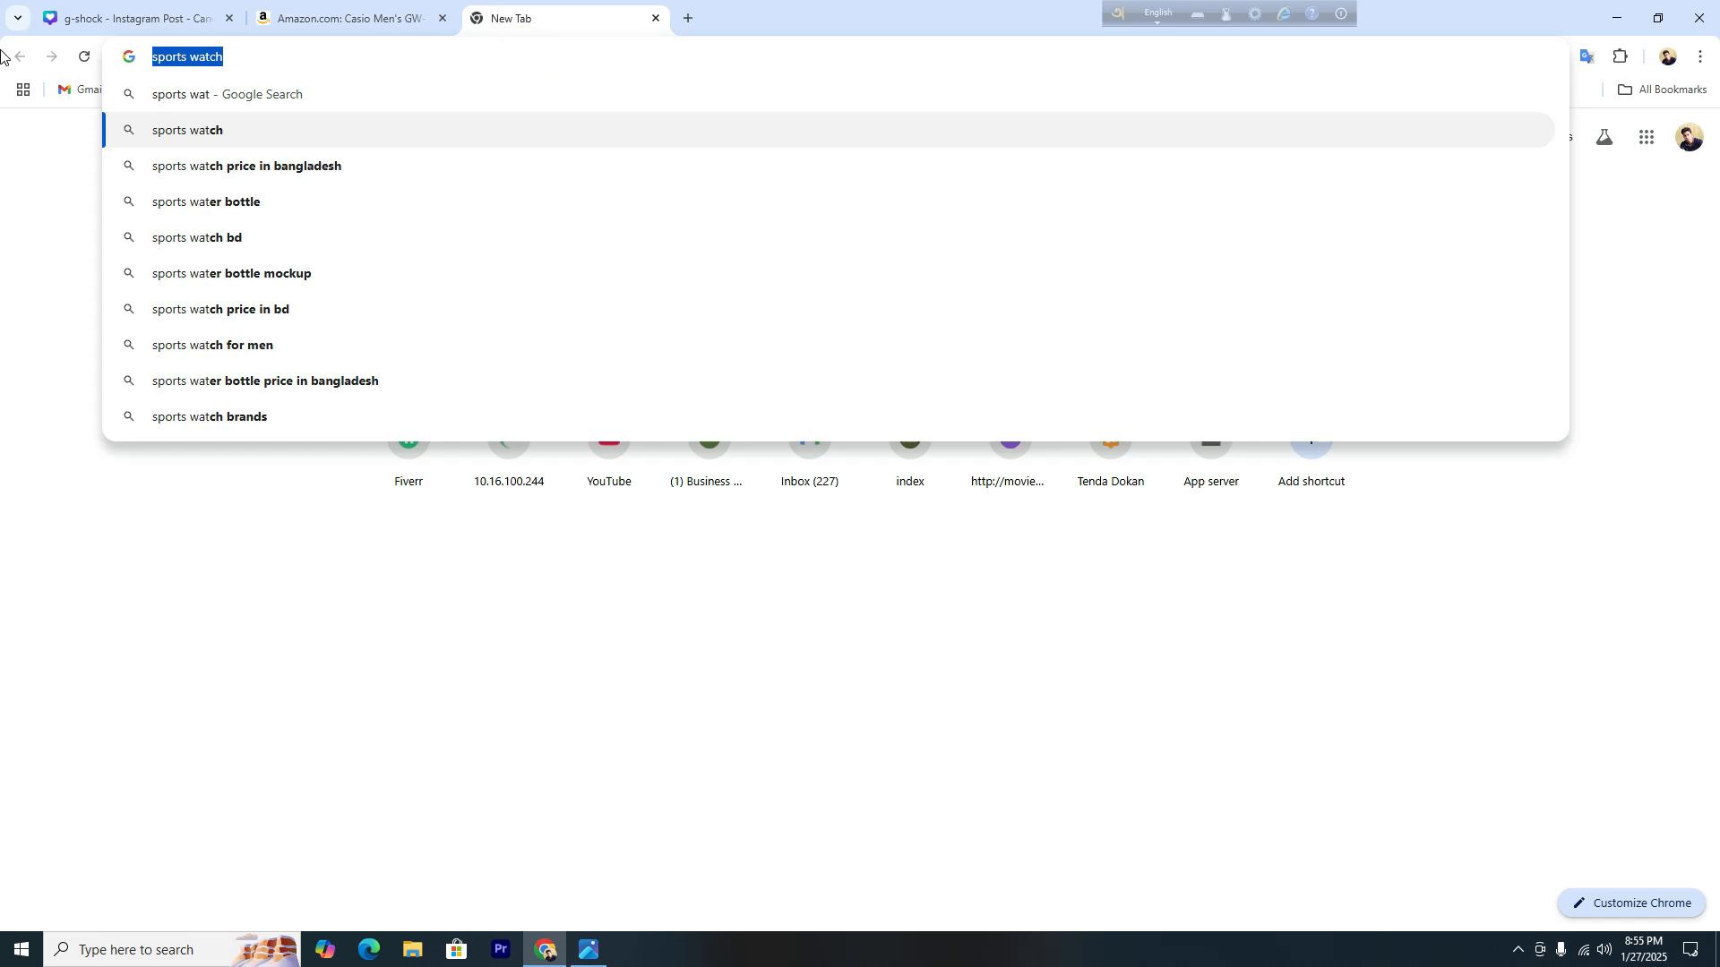
# Return to the Canva design and add a smaller subheading reading "sports watch" just below the headline, at about size 29.
pyautogui.press('BackSpace')
pyautogui.click(134, 18)
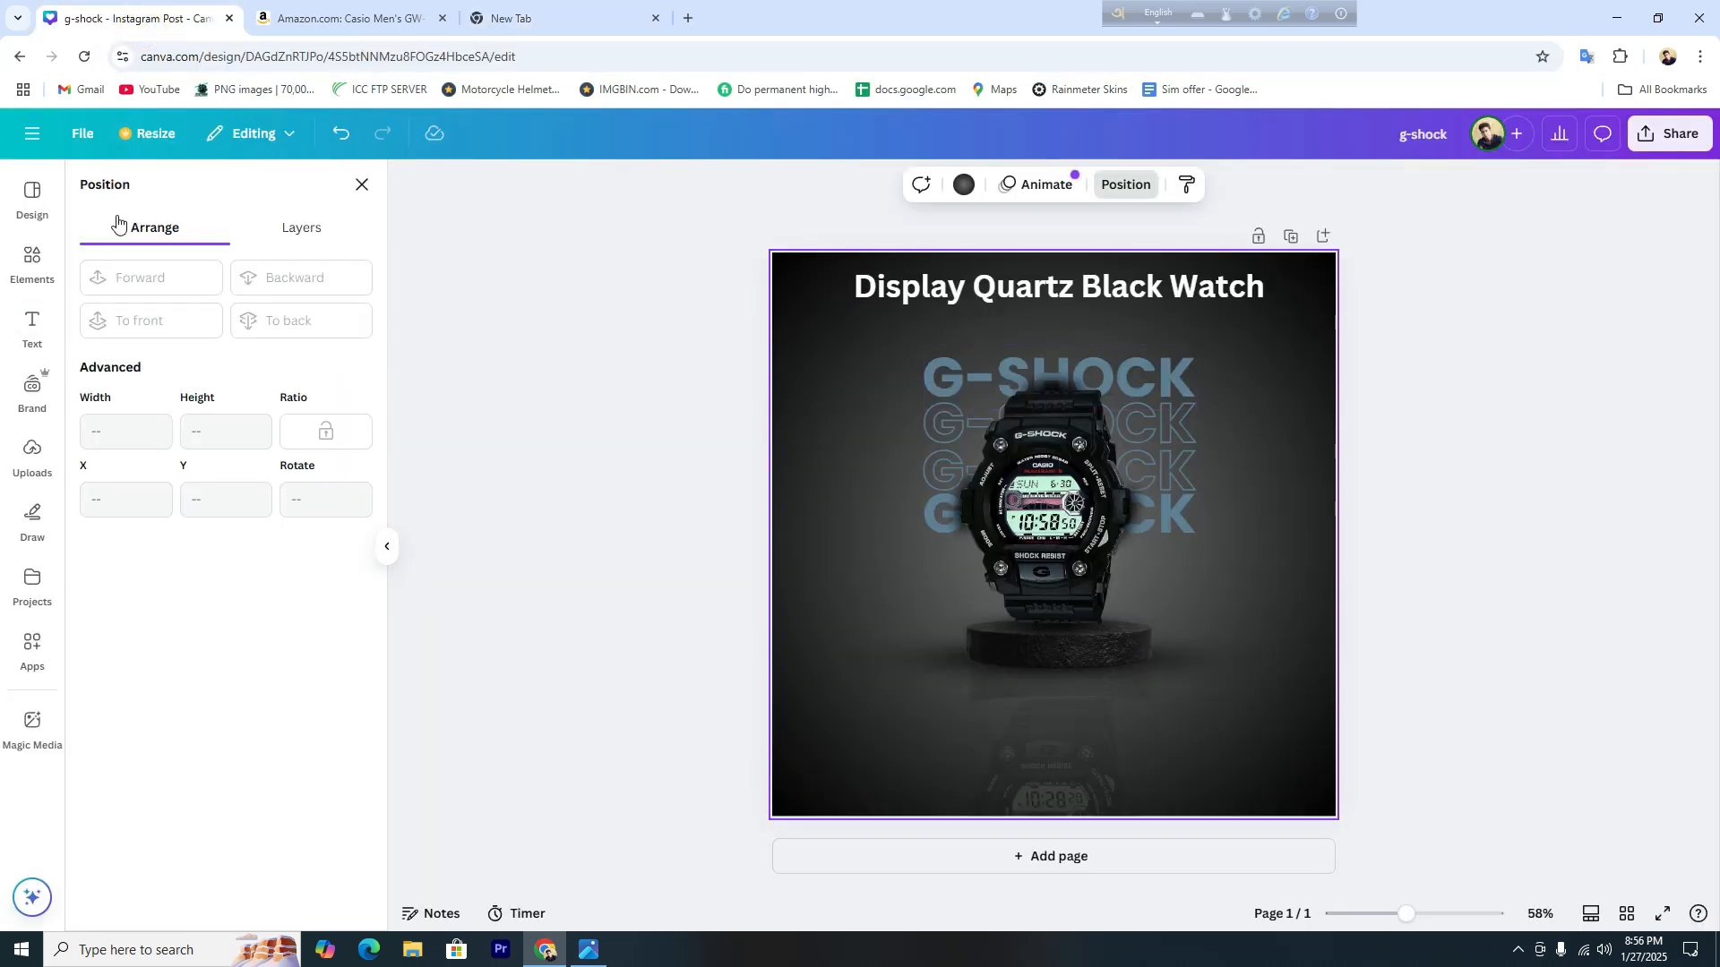
pyautogui.click(30, 324)
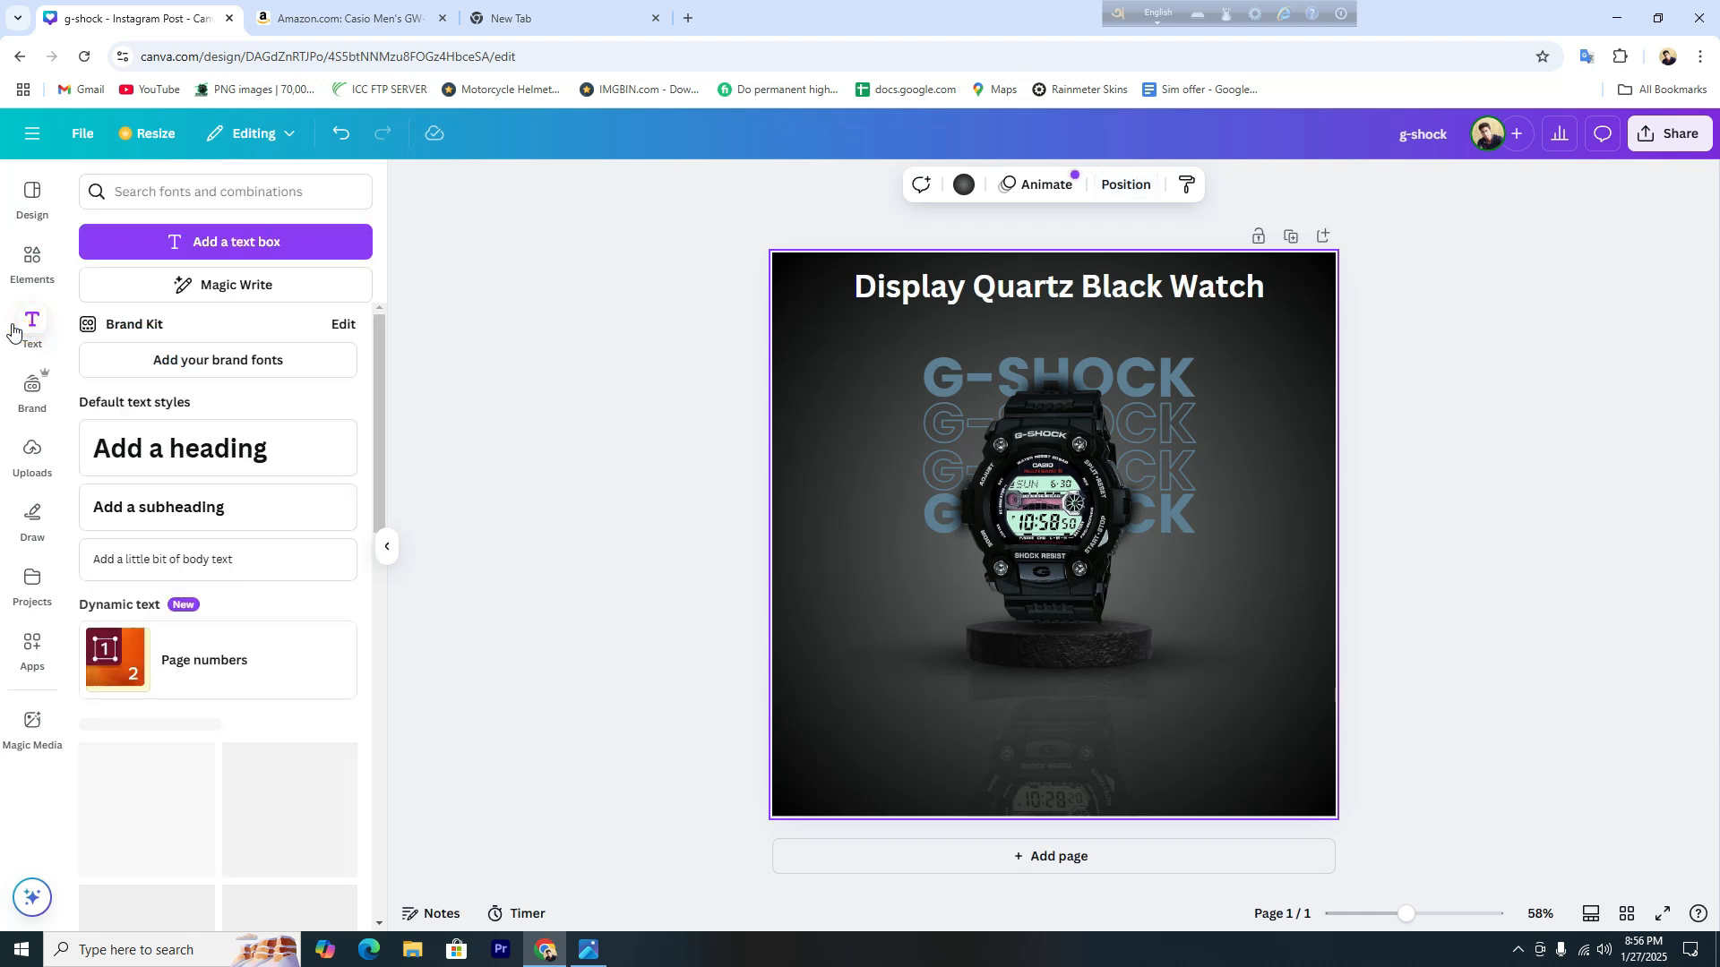
pyautogui.click(211, 505)
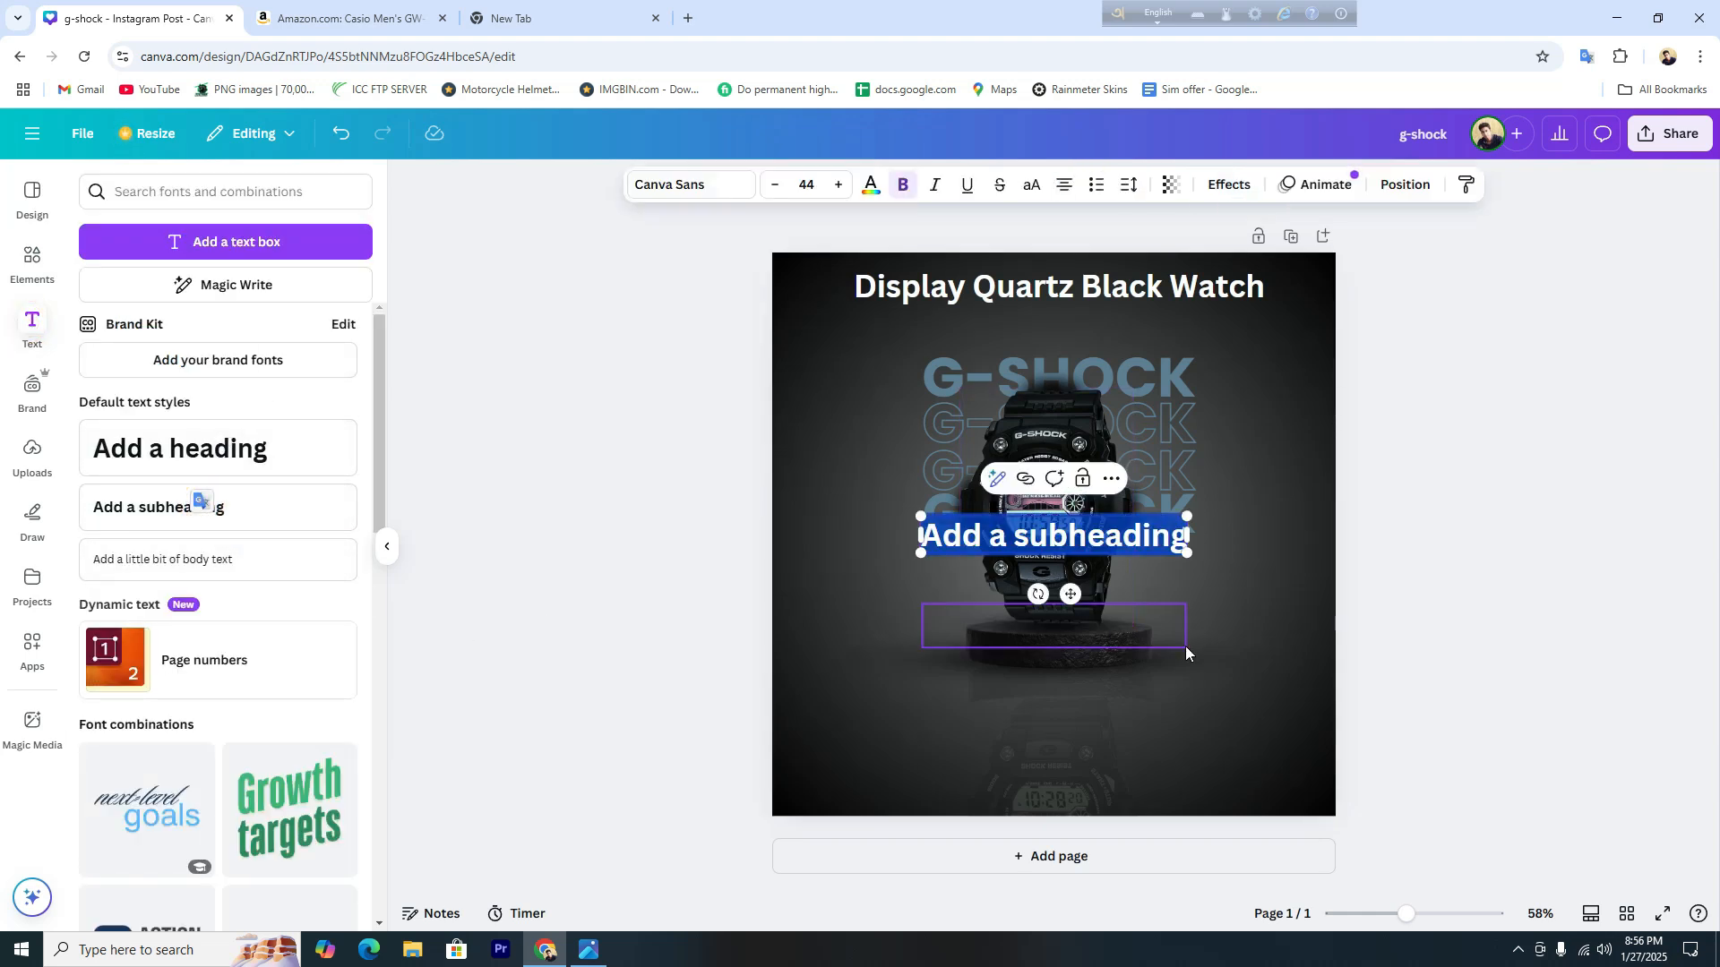
pyautogui.hotkey('ctrl', 'v')
pyautogui.moveTo(1057, 541); pyautogui.dragTo(1072, 324)
# Centre the headline and the "sports watch" tagline horizontally on the page.
pyautogui.click(1160, 286)
pyautogui.click(1405, 186)
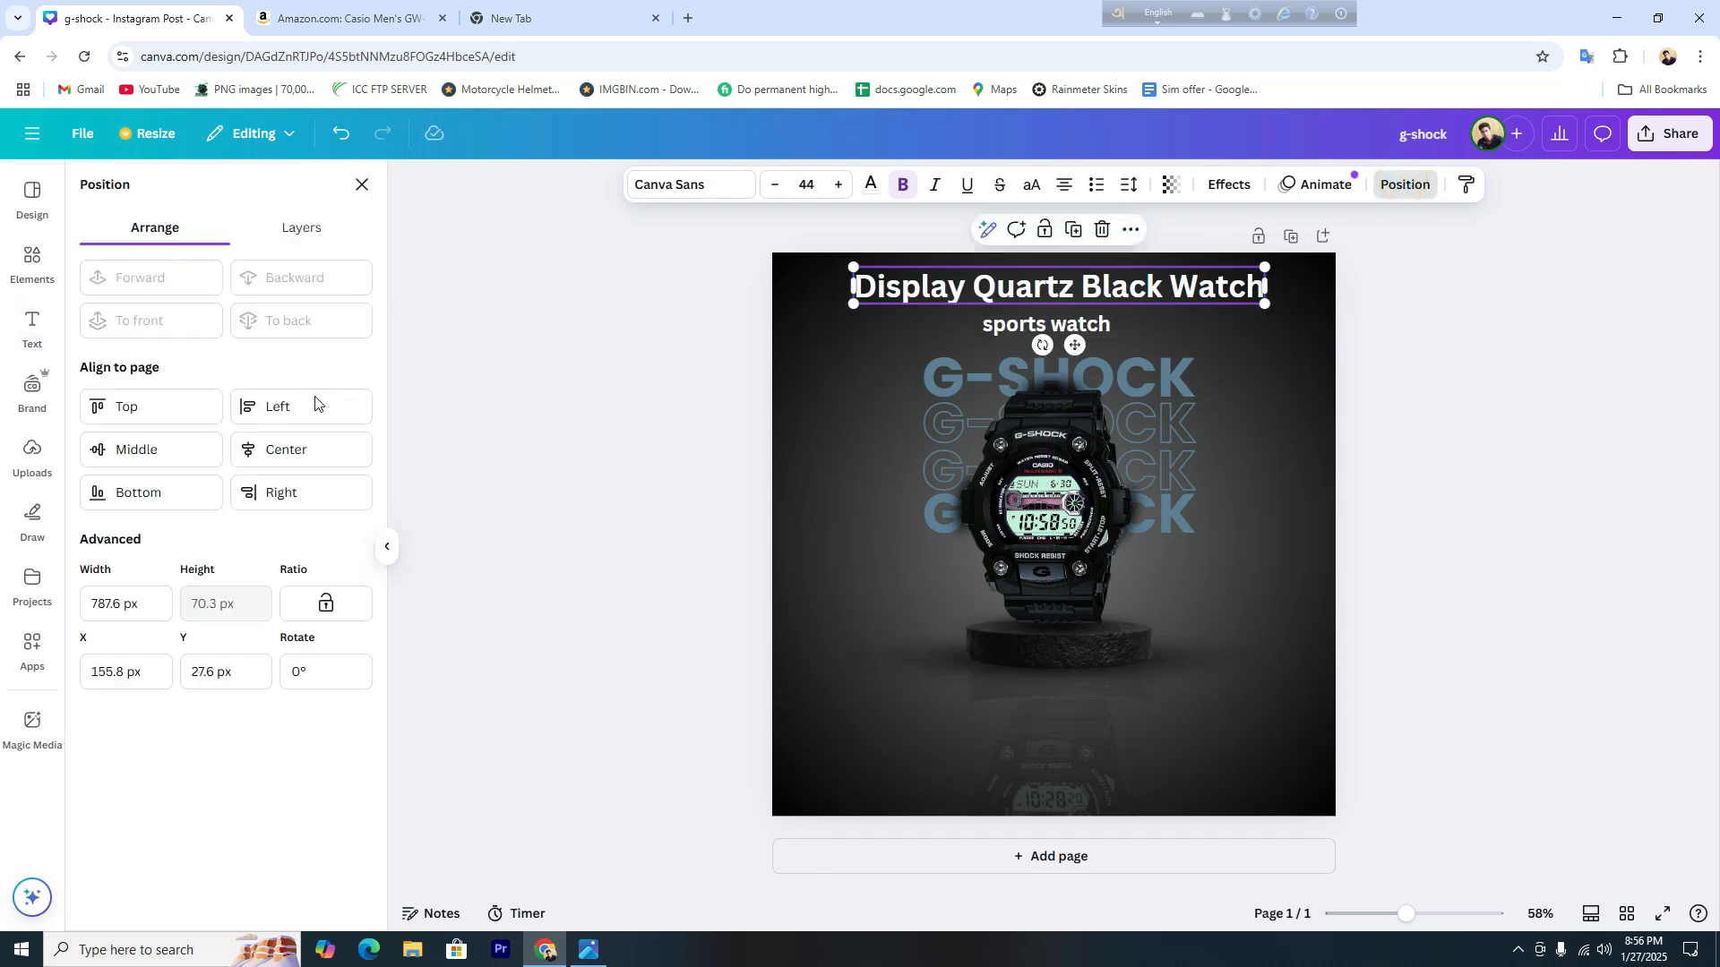
pyautogui.click(284, 448)
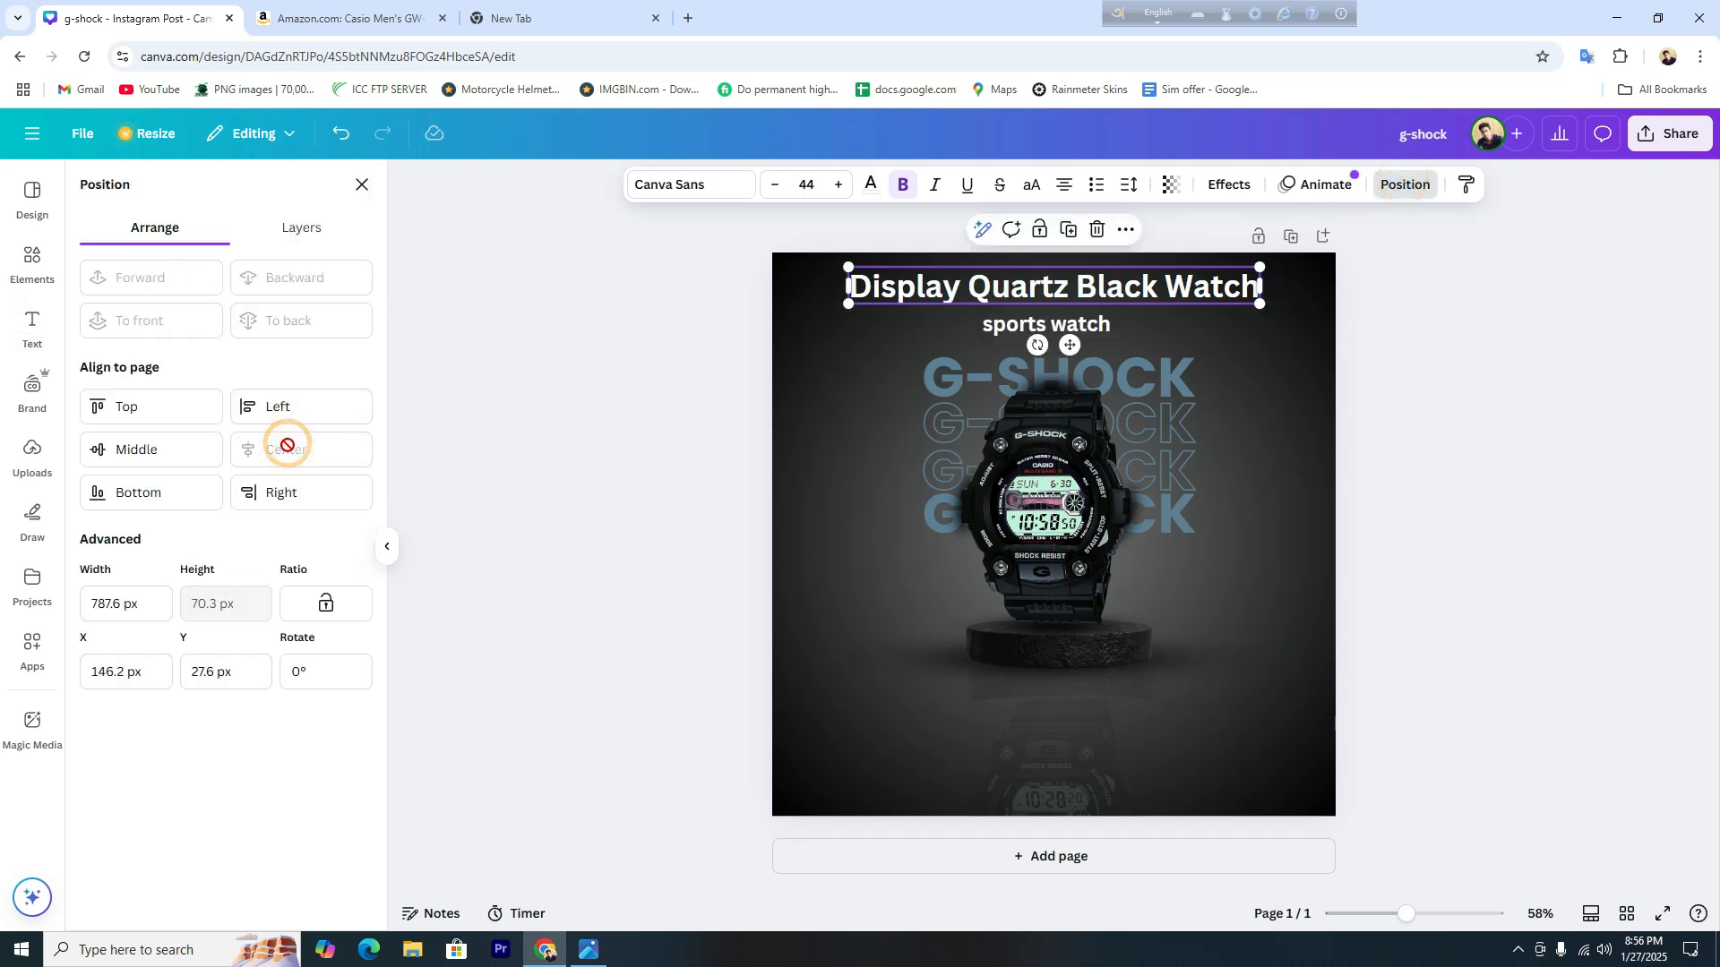
pyautogui.click(1081, 324)
pyautogui.click(261, 443)
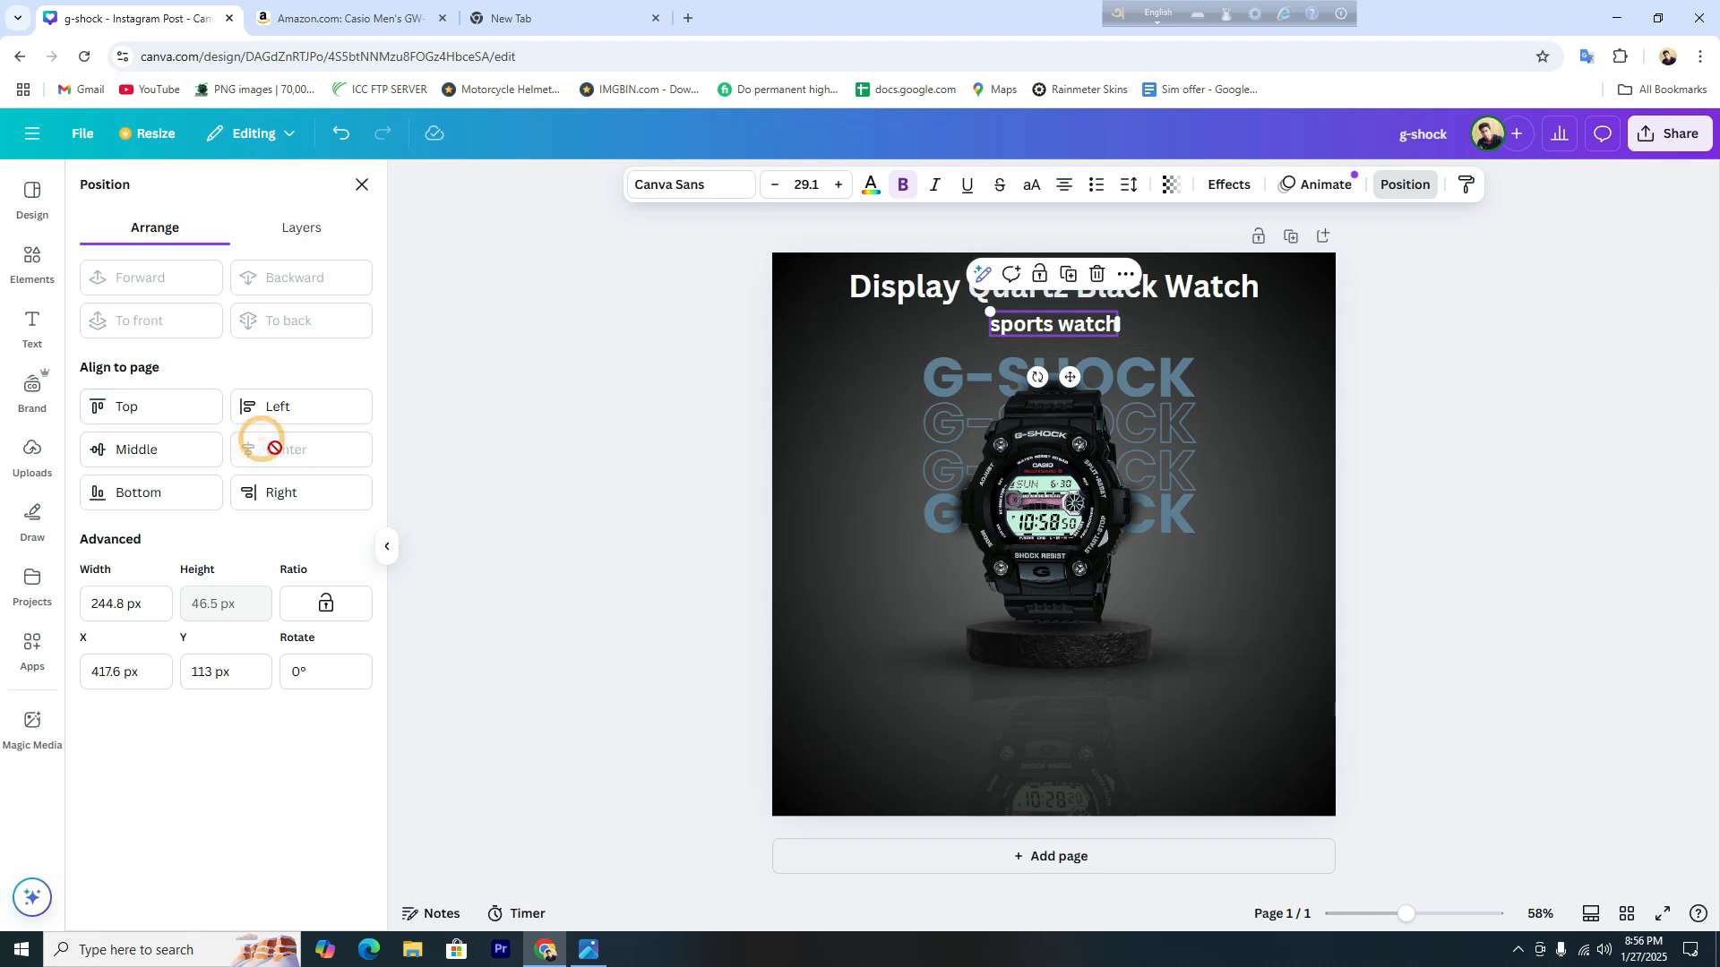
pyautogui.click(1234, 340)
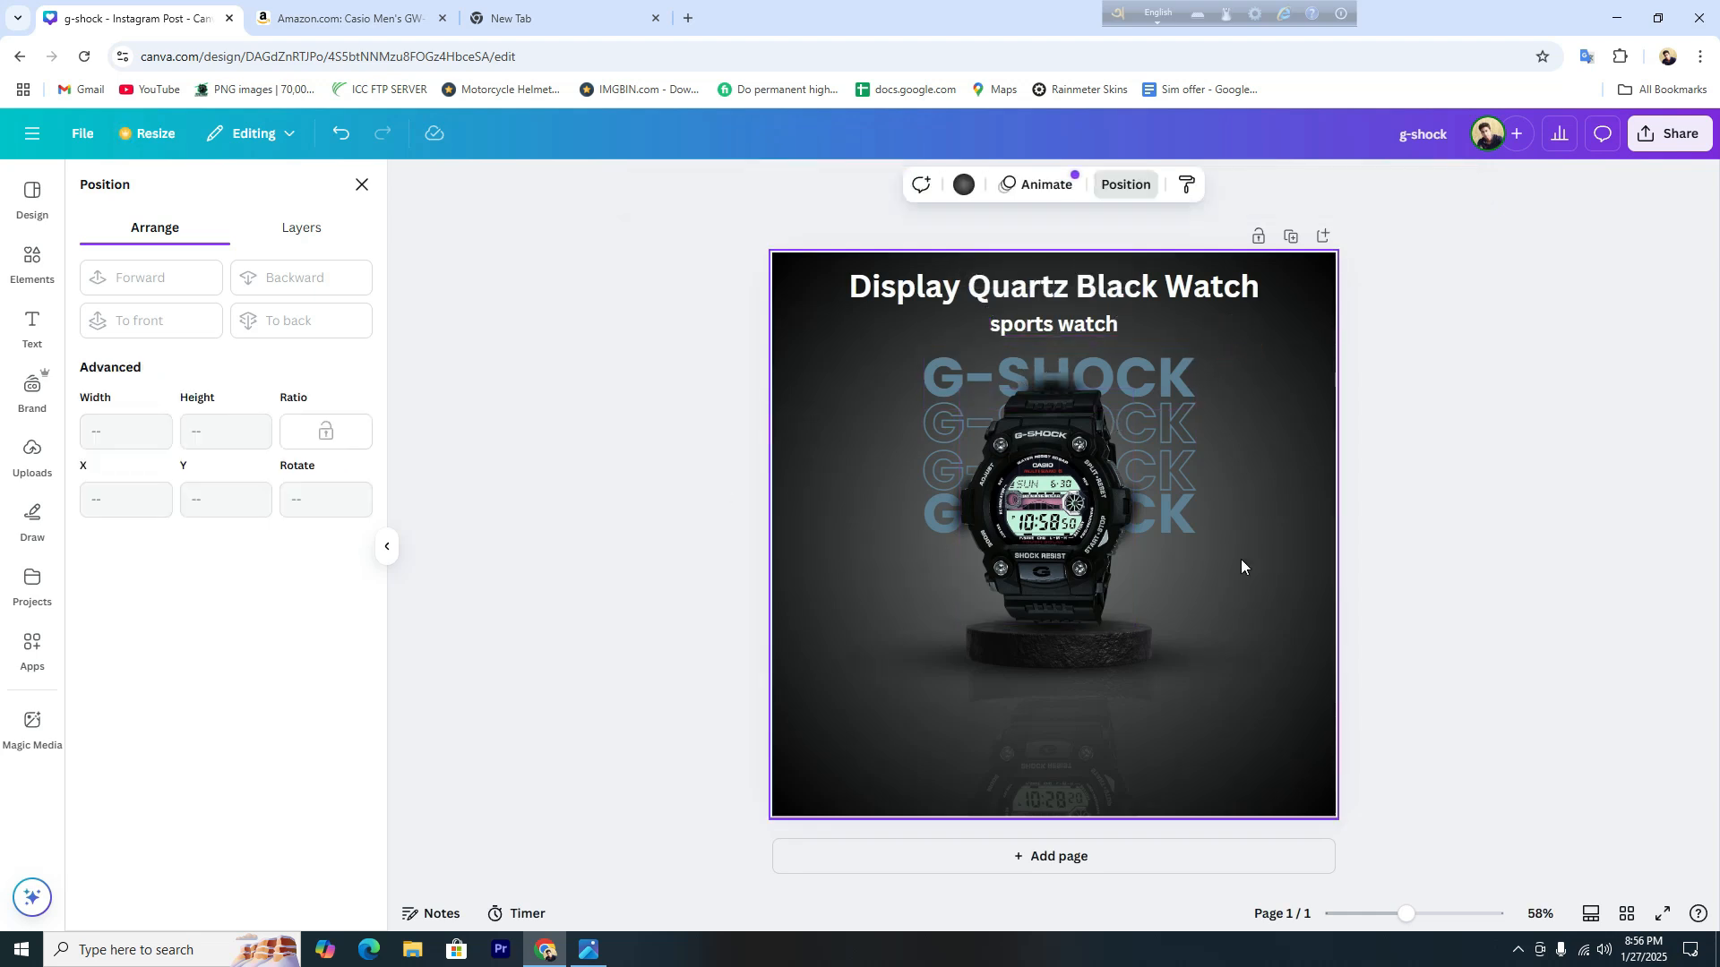
# Check the reference poster's headline styling and set the design's headline to uppercase in the Poppins font.
pyautogui.click(1070, 293)
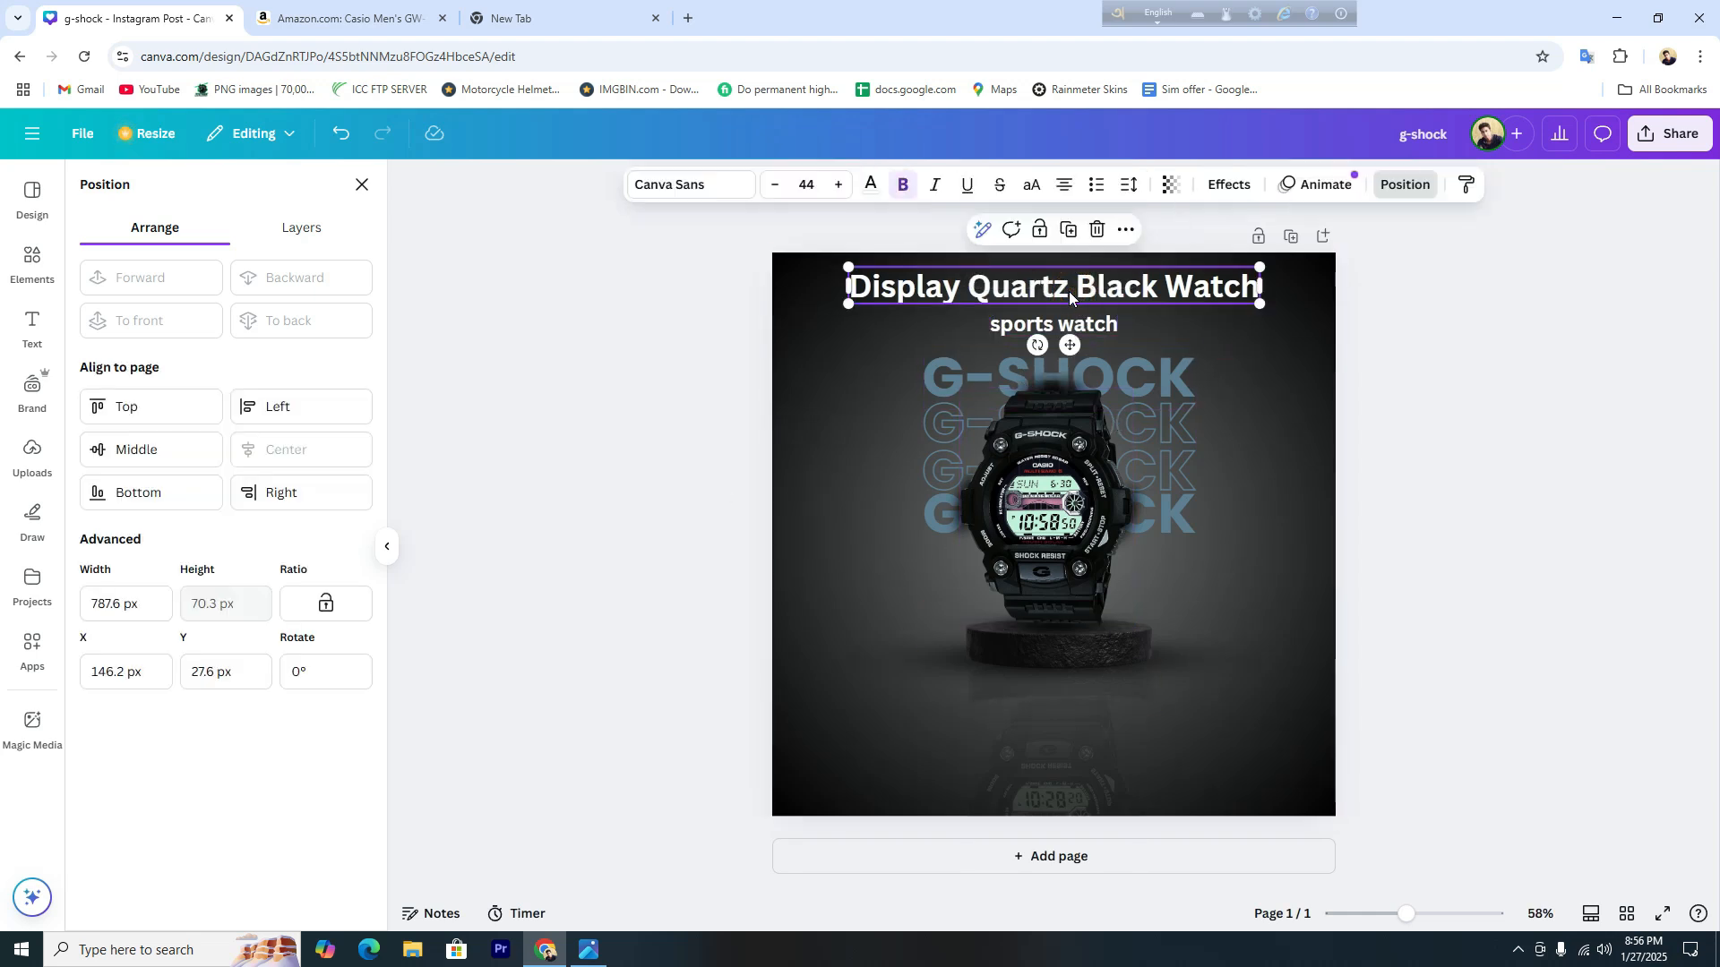
pyautogui.click(1616, 18)
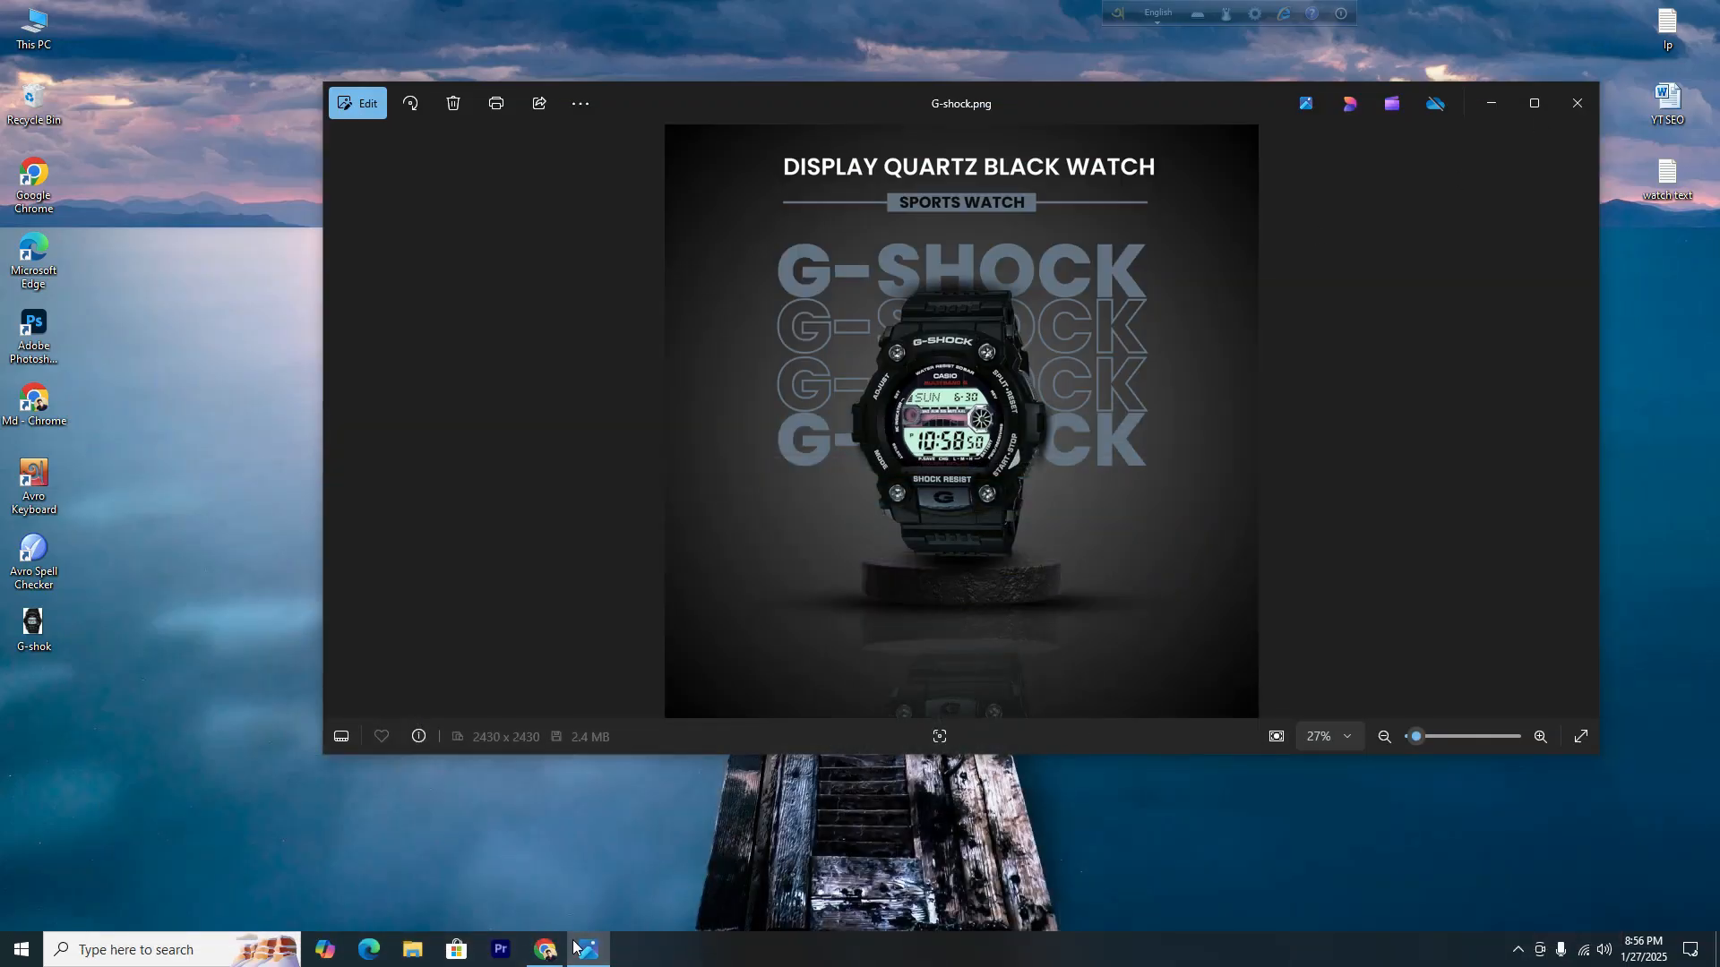
pyautogui.click(544, 949)
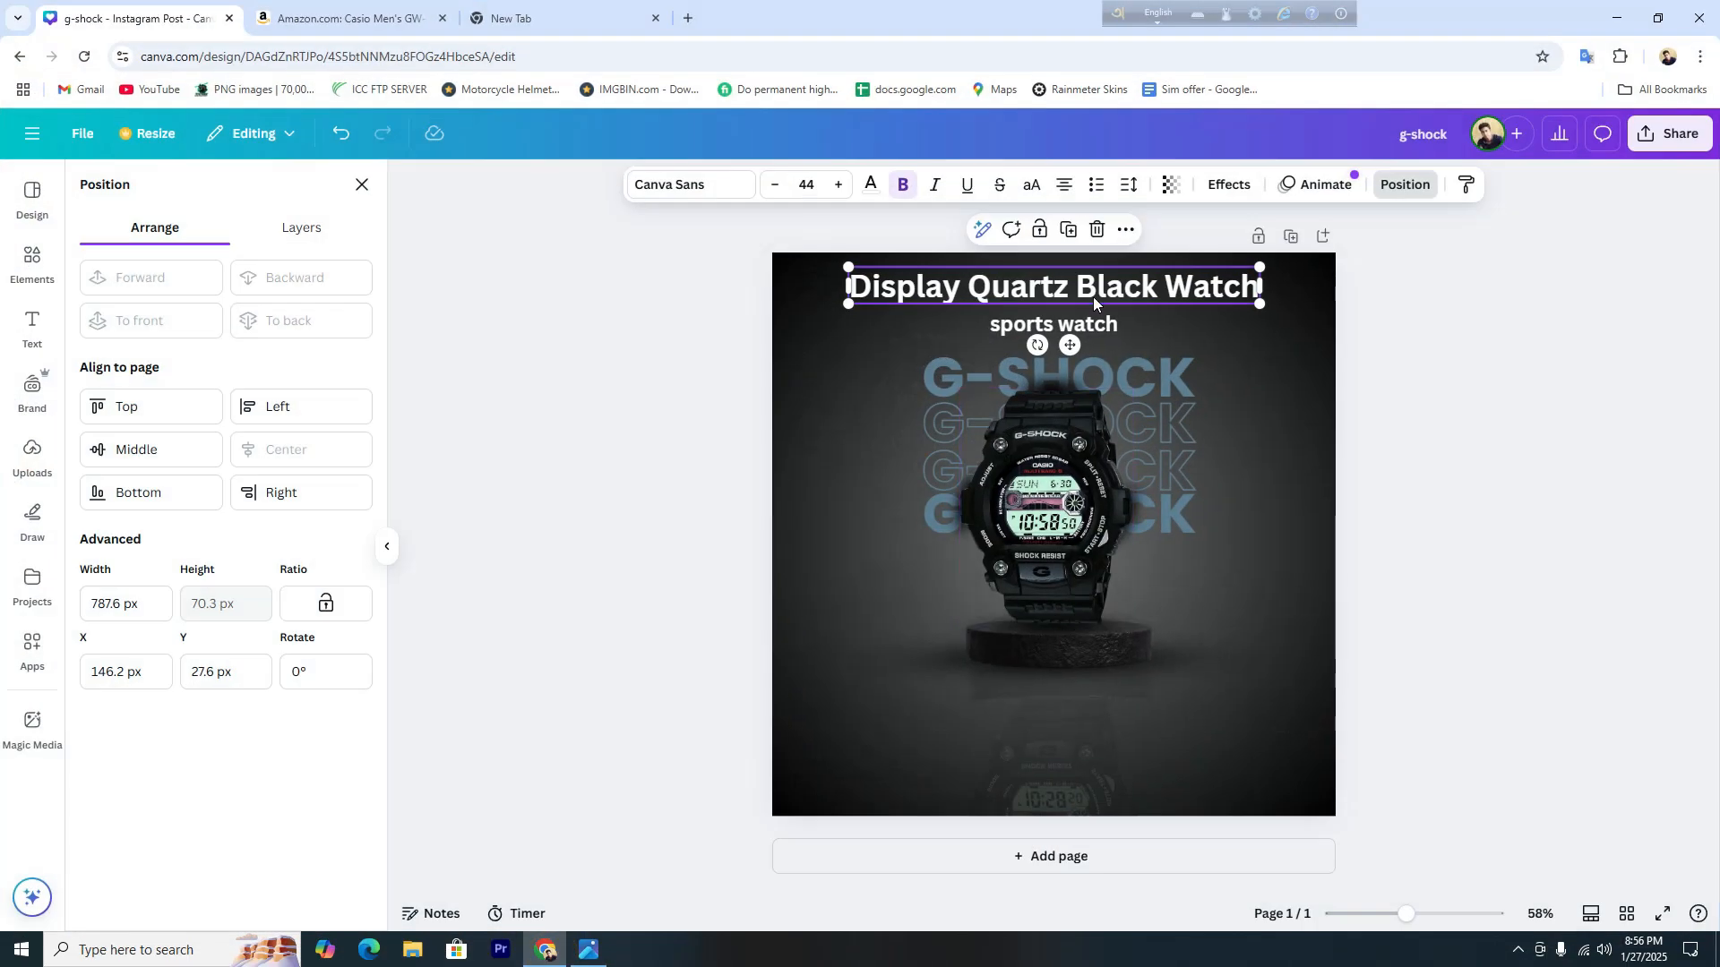
pyautogui.click(1030, 188)
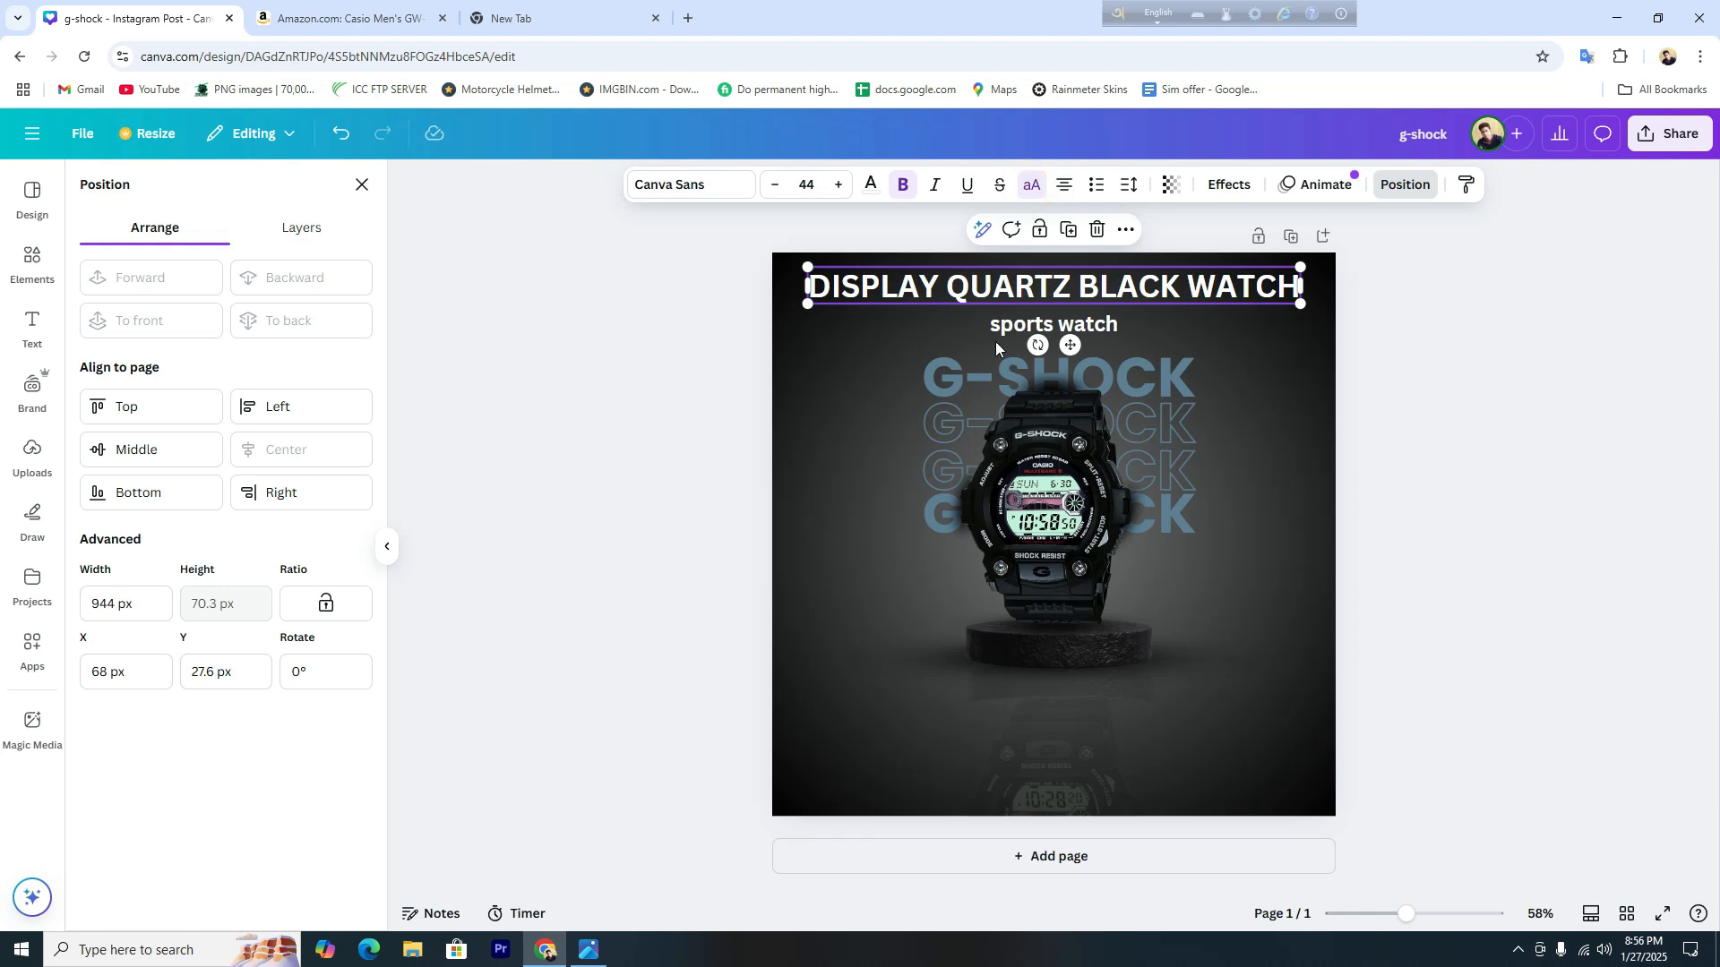
pyautogui.click(32, 325)
pyautogui.click(182, 261)
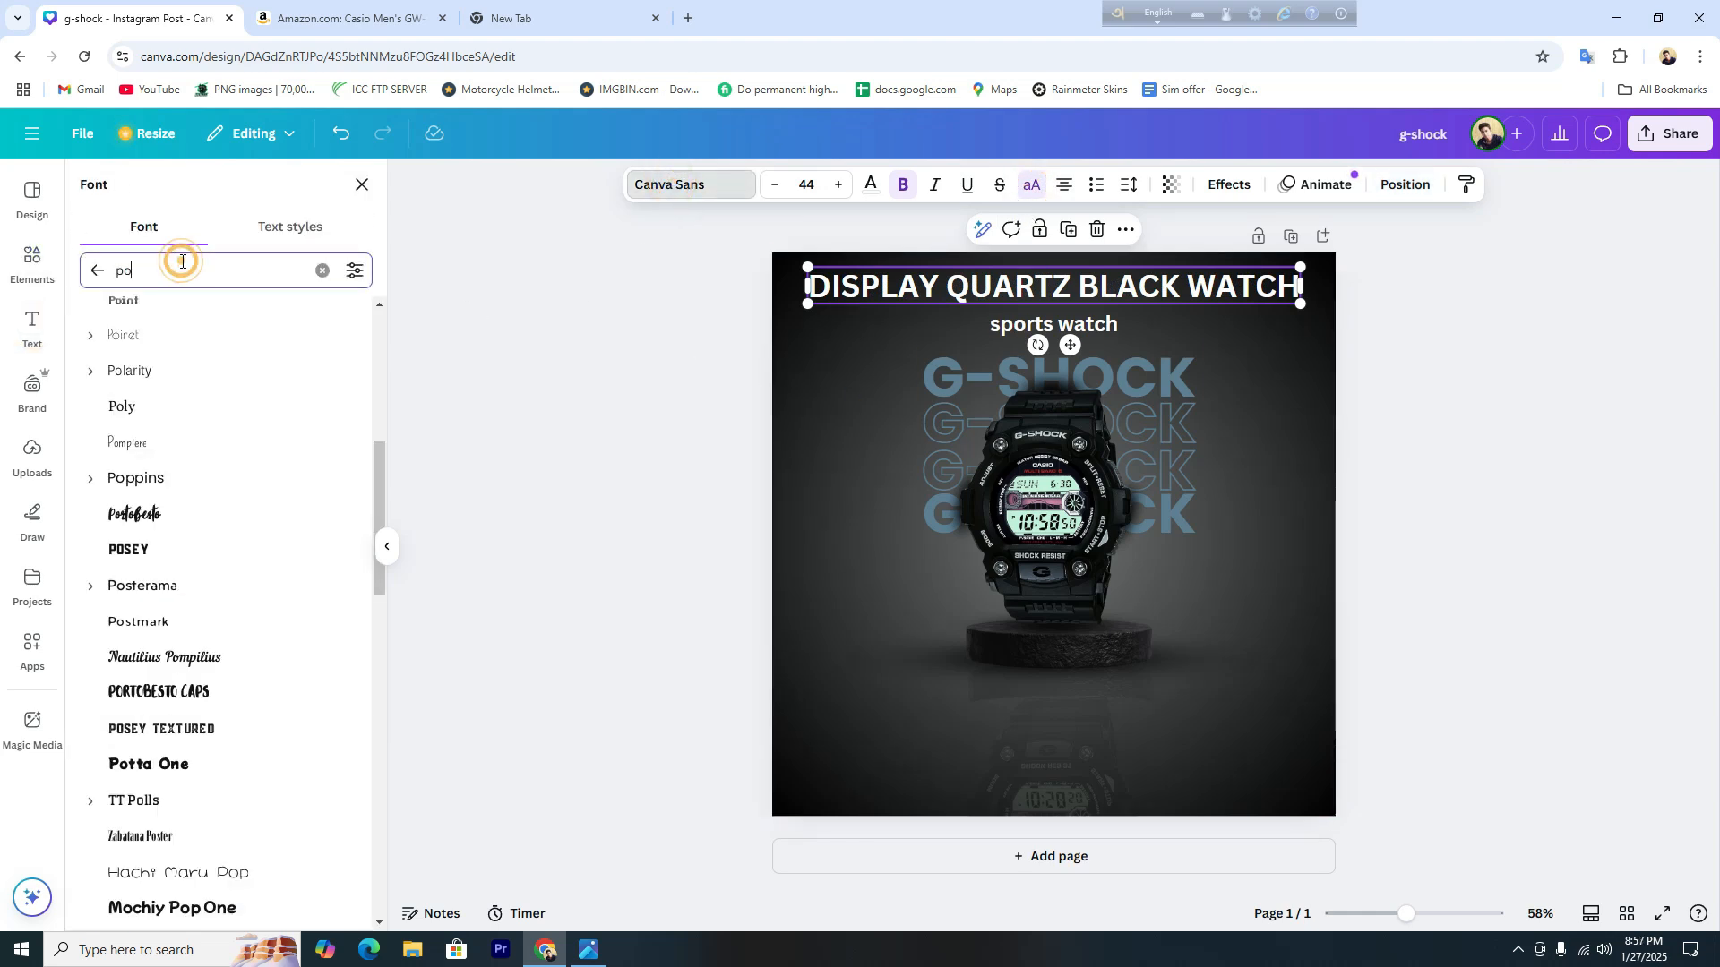
pyautogui.click(124, 480)
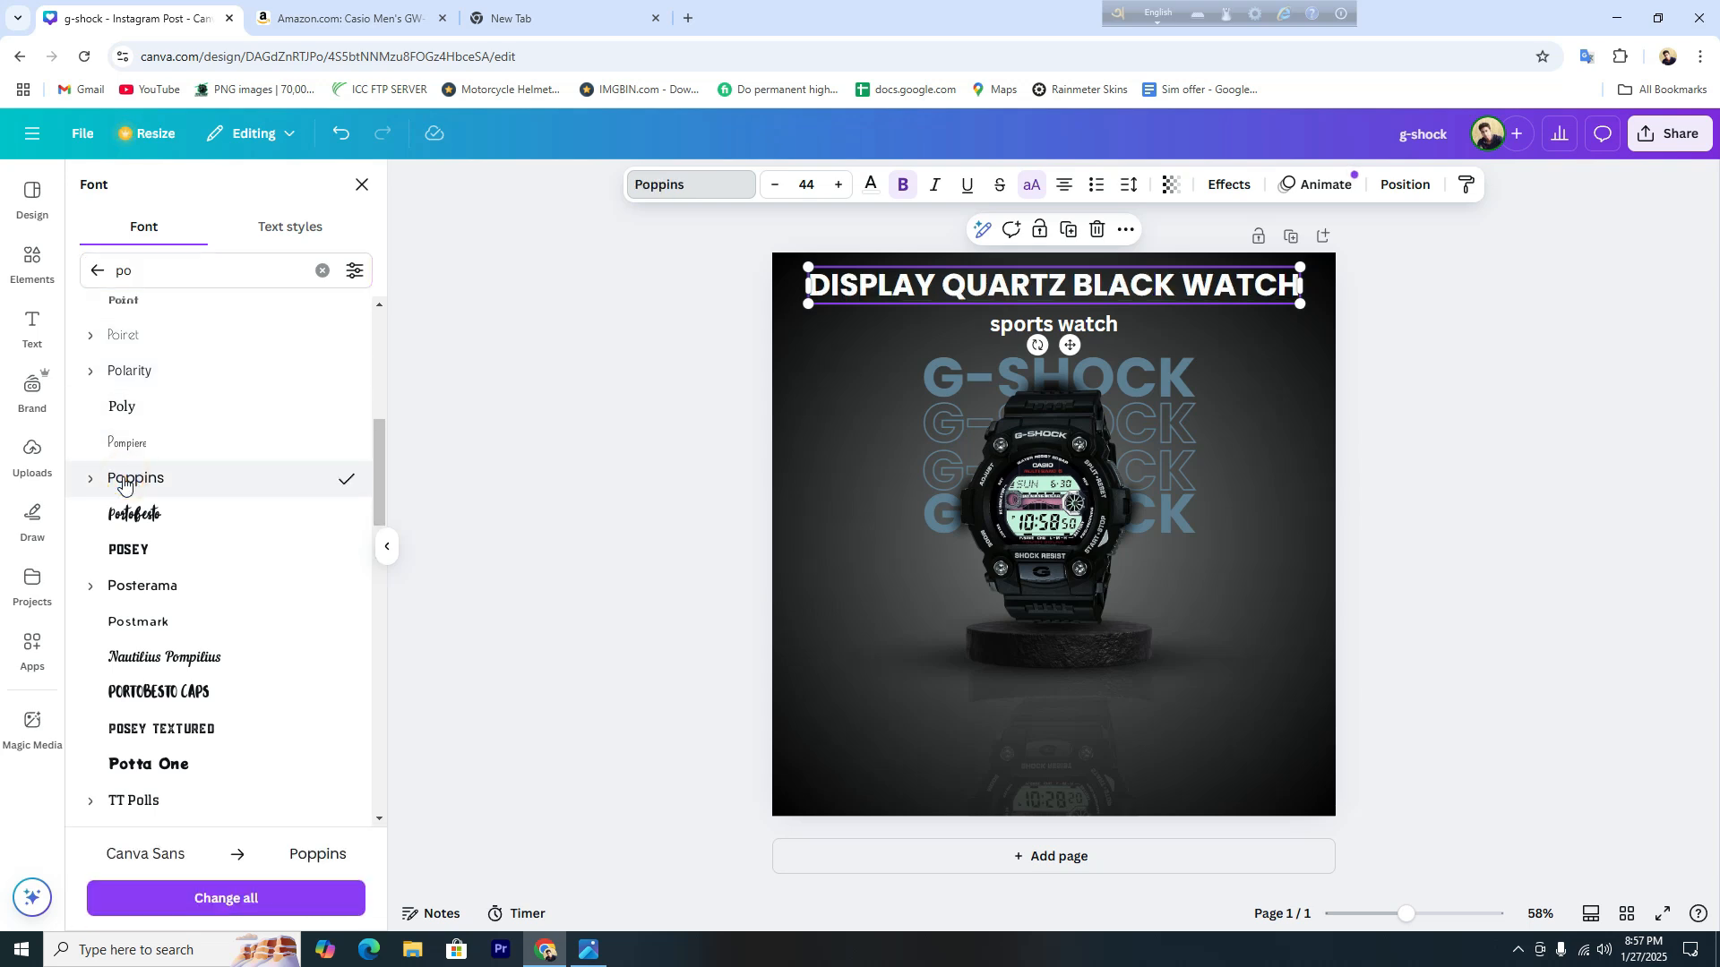
# Set the "sports watch" tagline to the Poppins font in uppercase.
pyautogui.click(1115, 328)
pyautogui.click(168, 484)
pyautogui.click(1027, 190)
pyautogui.click(1235, 342)
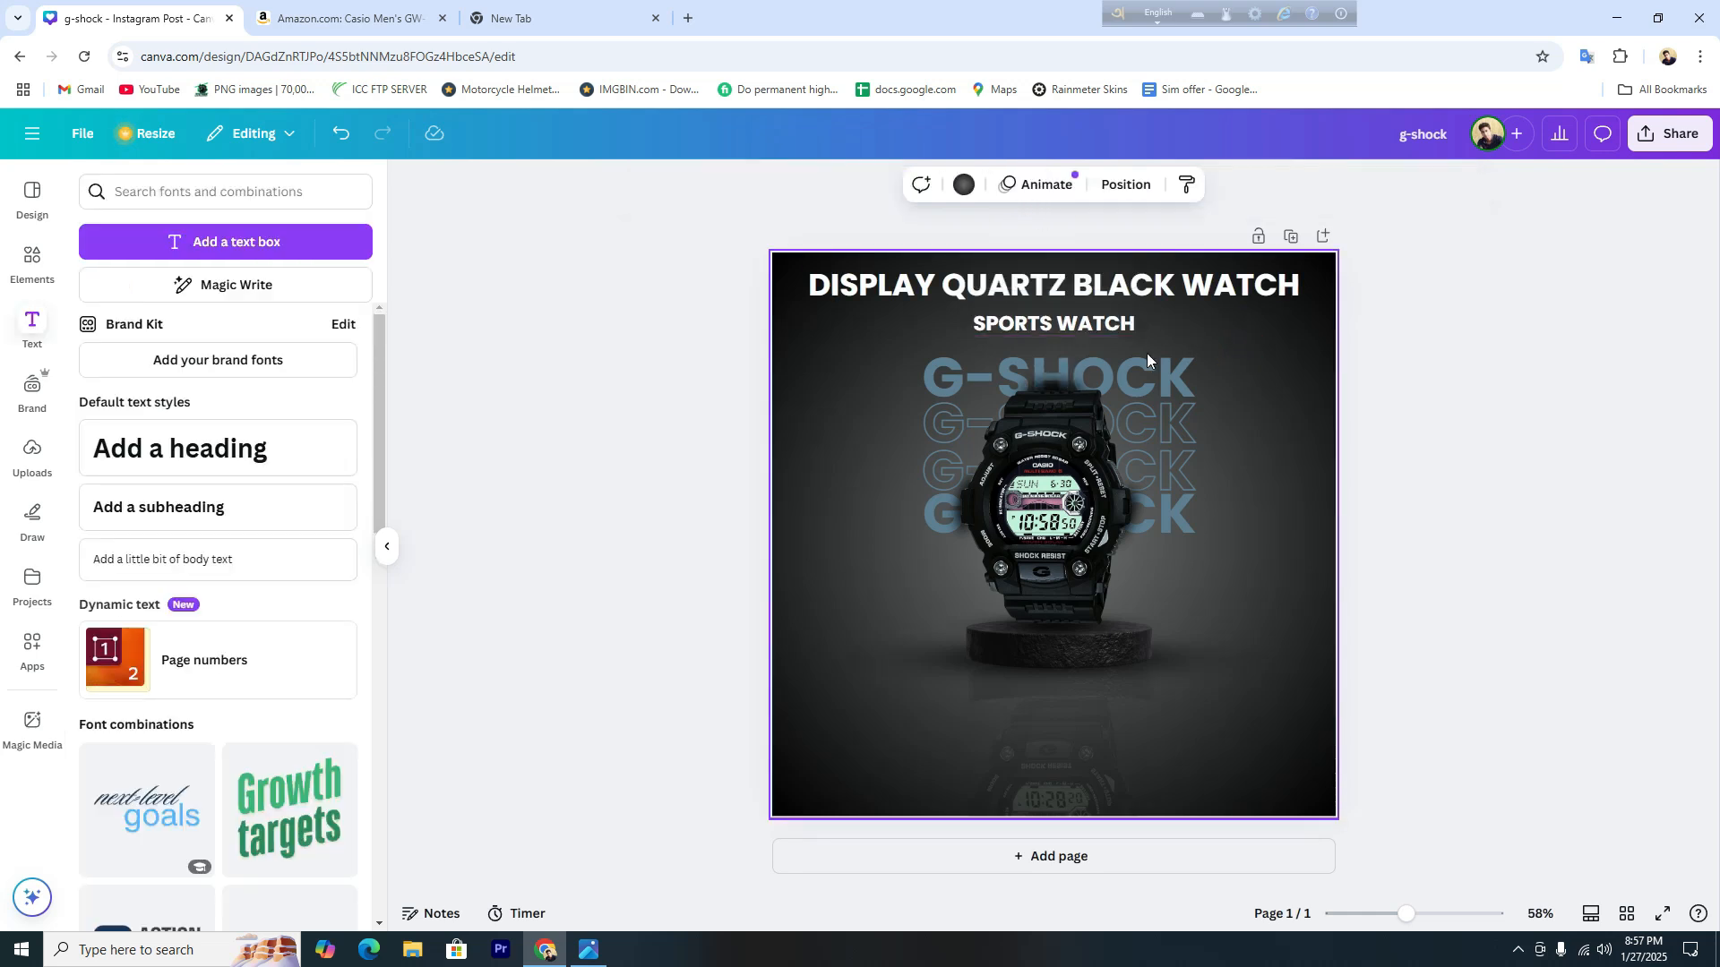
# Scale the SPORTS WATCH tagline down to about size 24 and centre it horizontally on the page.
pyautogui.click(1108, 269)
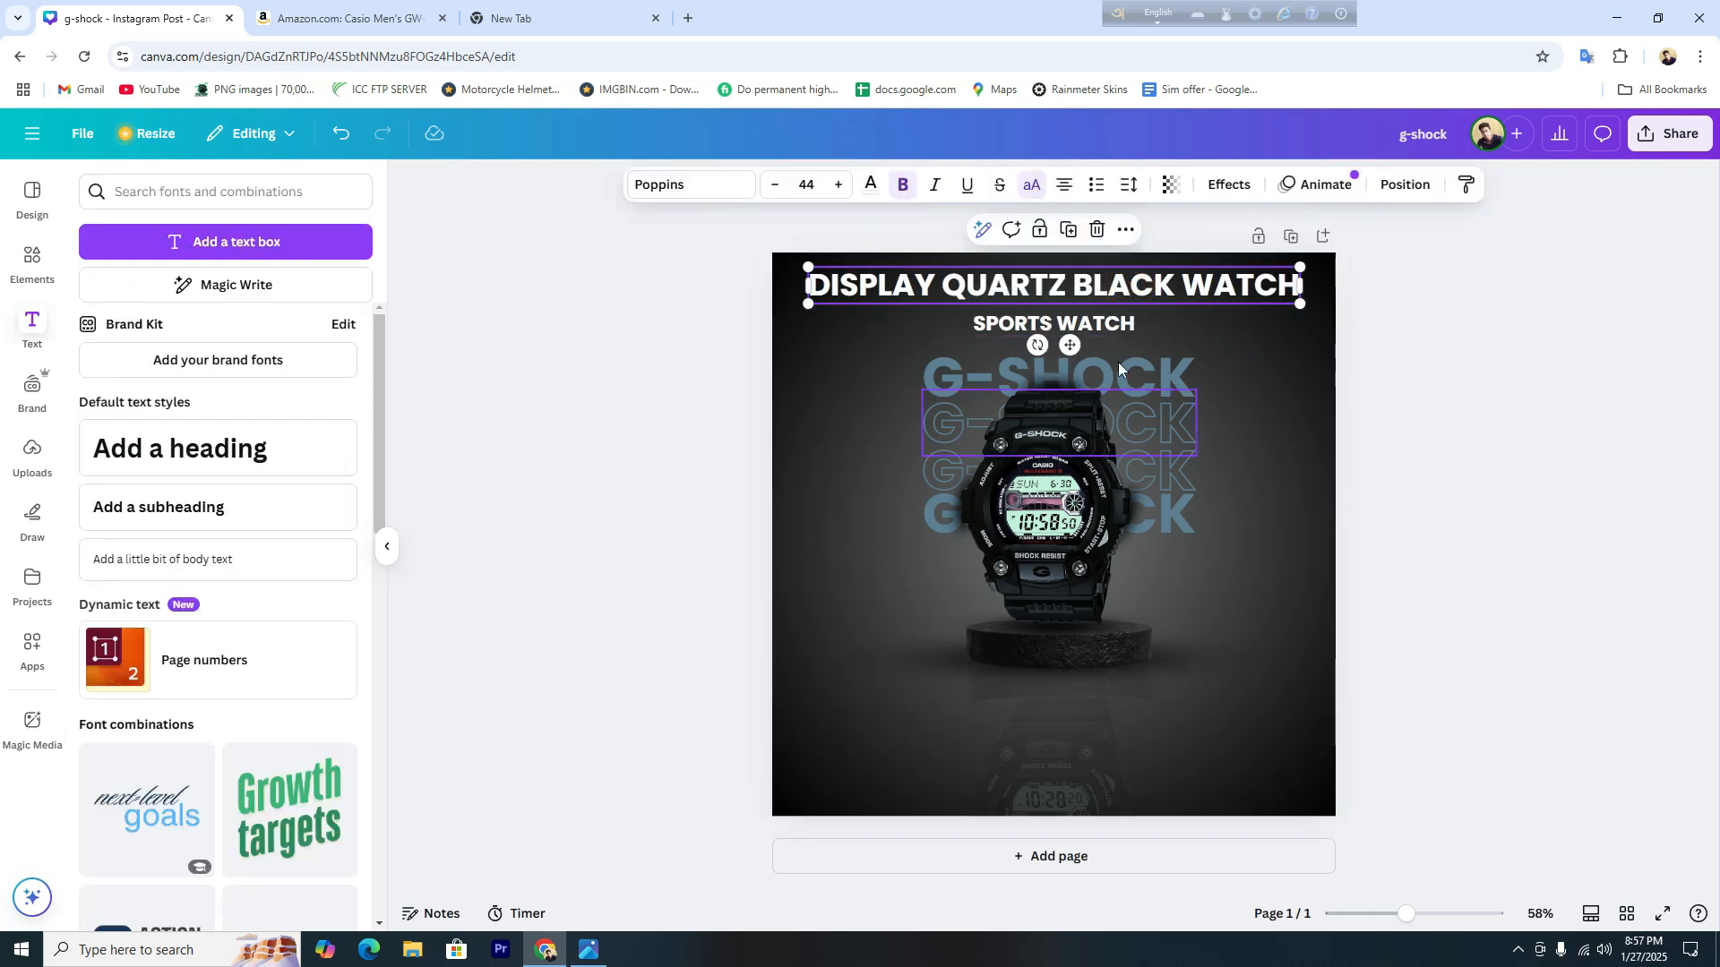
pyautogui.click(1108, 324)
pyautogui.click(1239, 492)
pyautogui.click(1080, 325)
pyautogui.moveTo(1144, 339); pyautogui.dragTo(1111, 333)
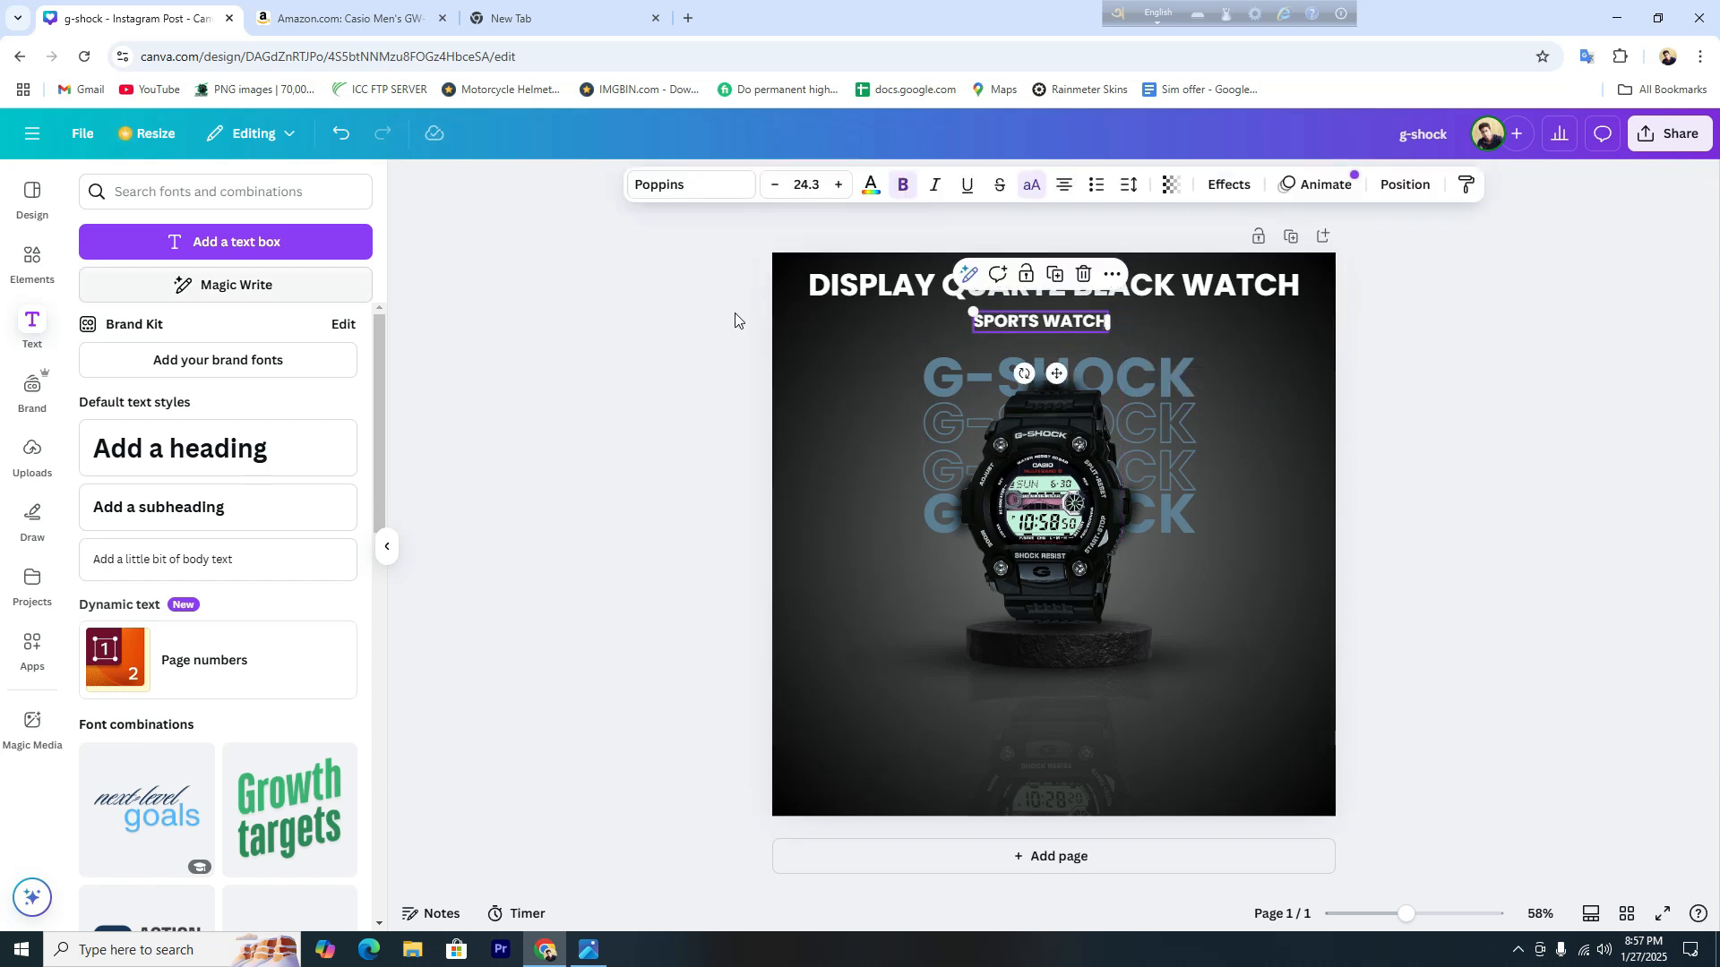
pyautogui.click(1405, 185)
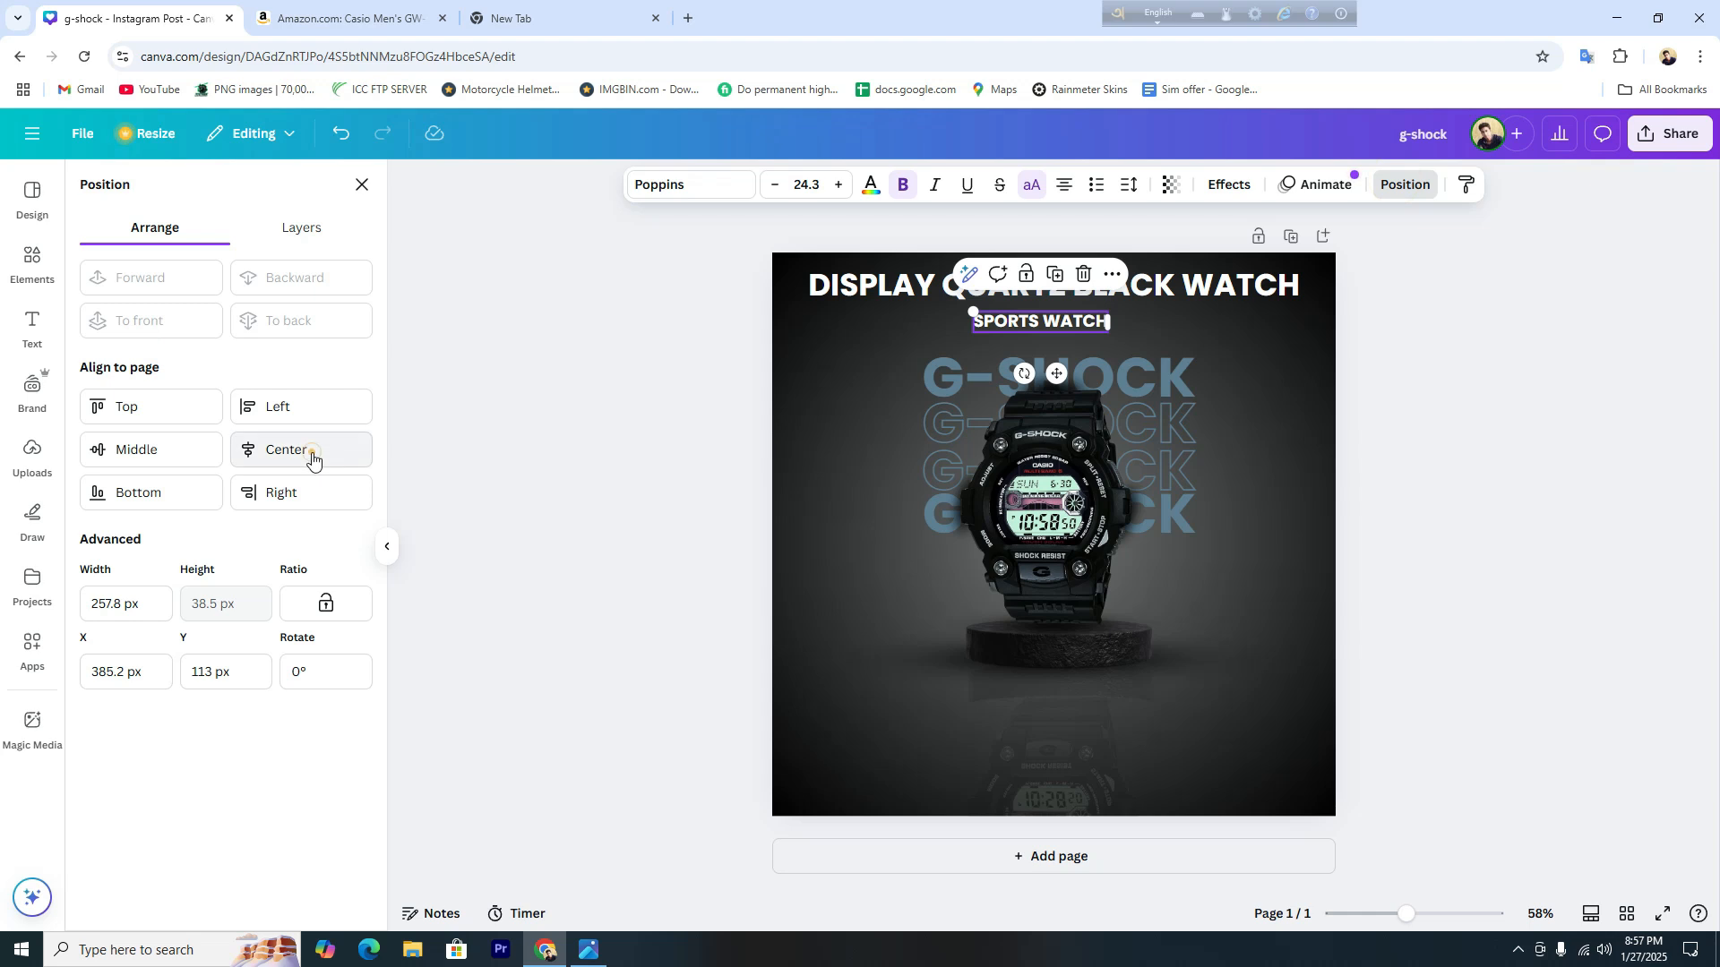
pyautogui.click(314, 455)
pyautogui.click(1270, 369)
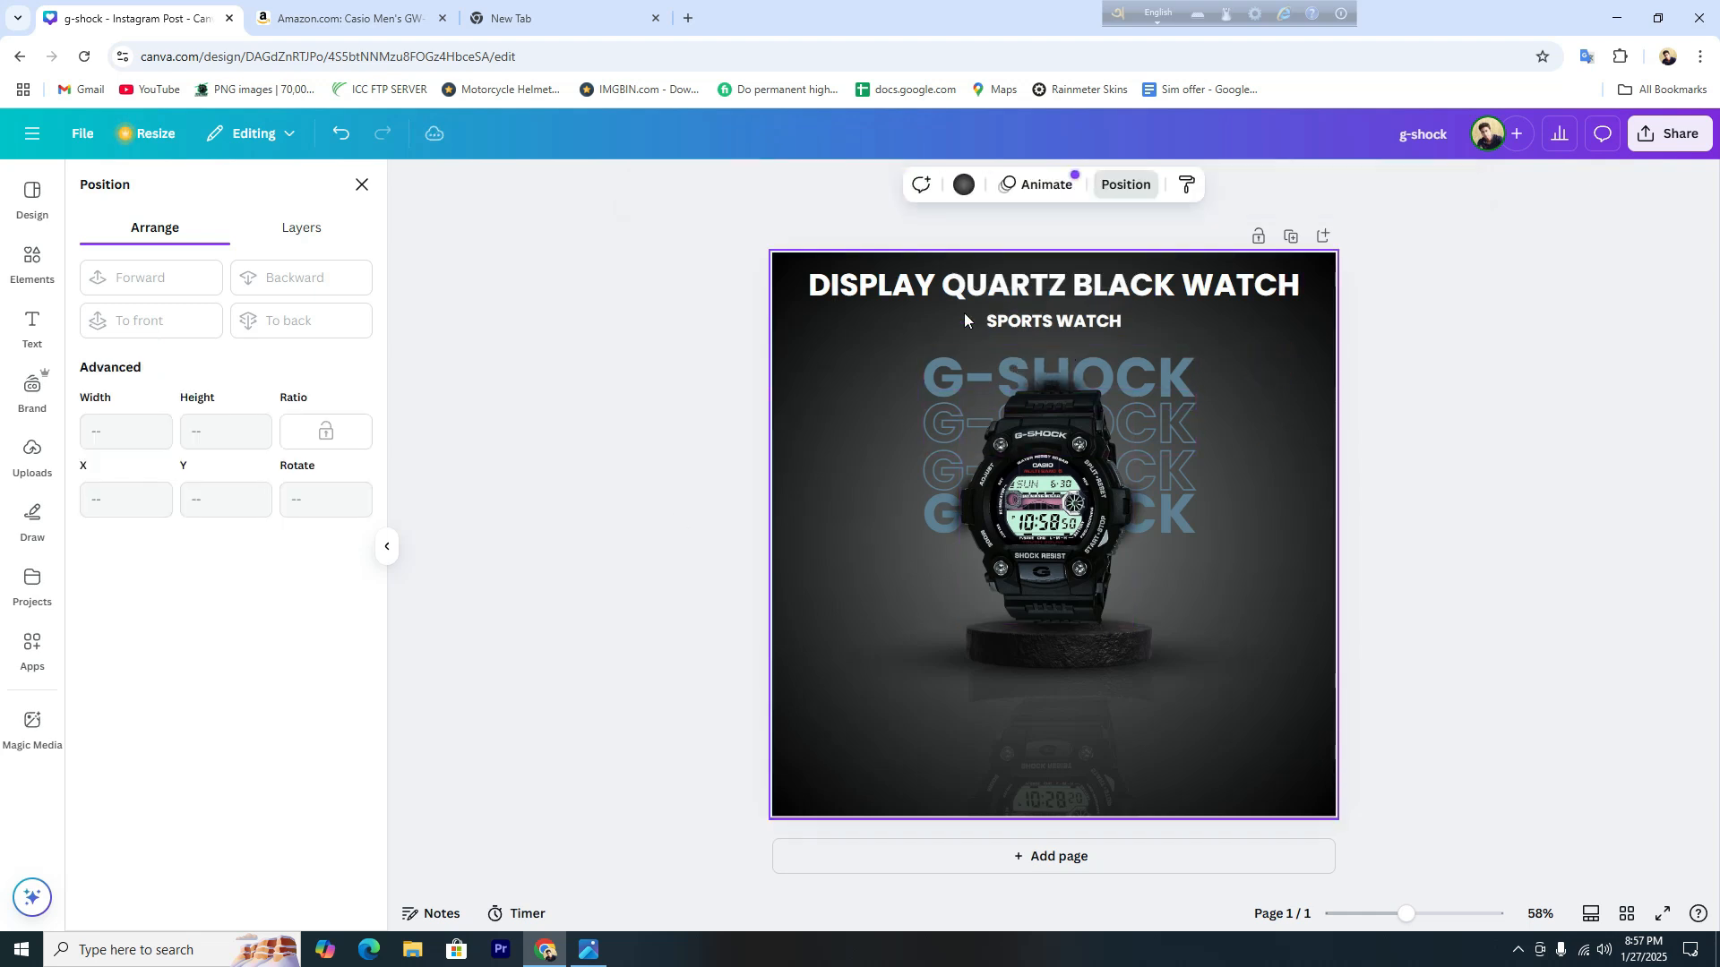
# Add a square shape as a blue-grey rectangle of about 324 × 52 px behind the SPORTS WATCH tagline.
pyautogui.click(1035, 325)
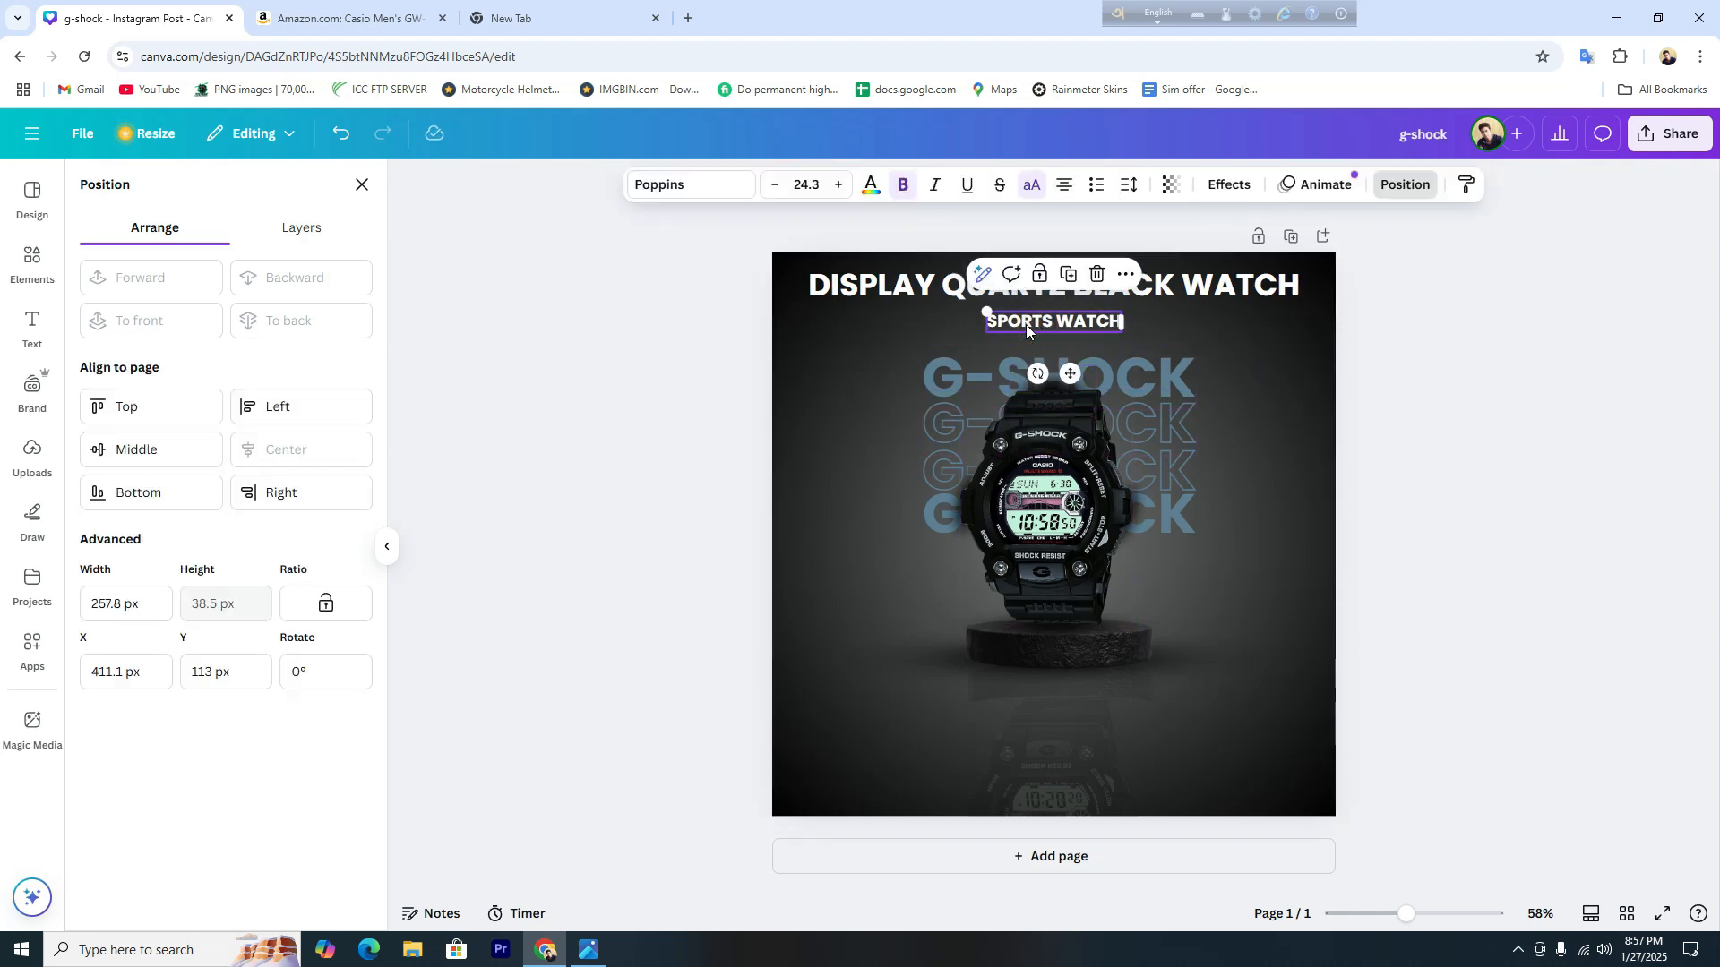
pyautogui.click(33, 262)
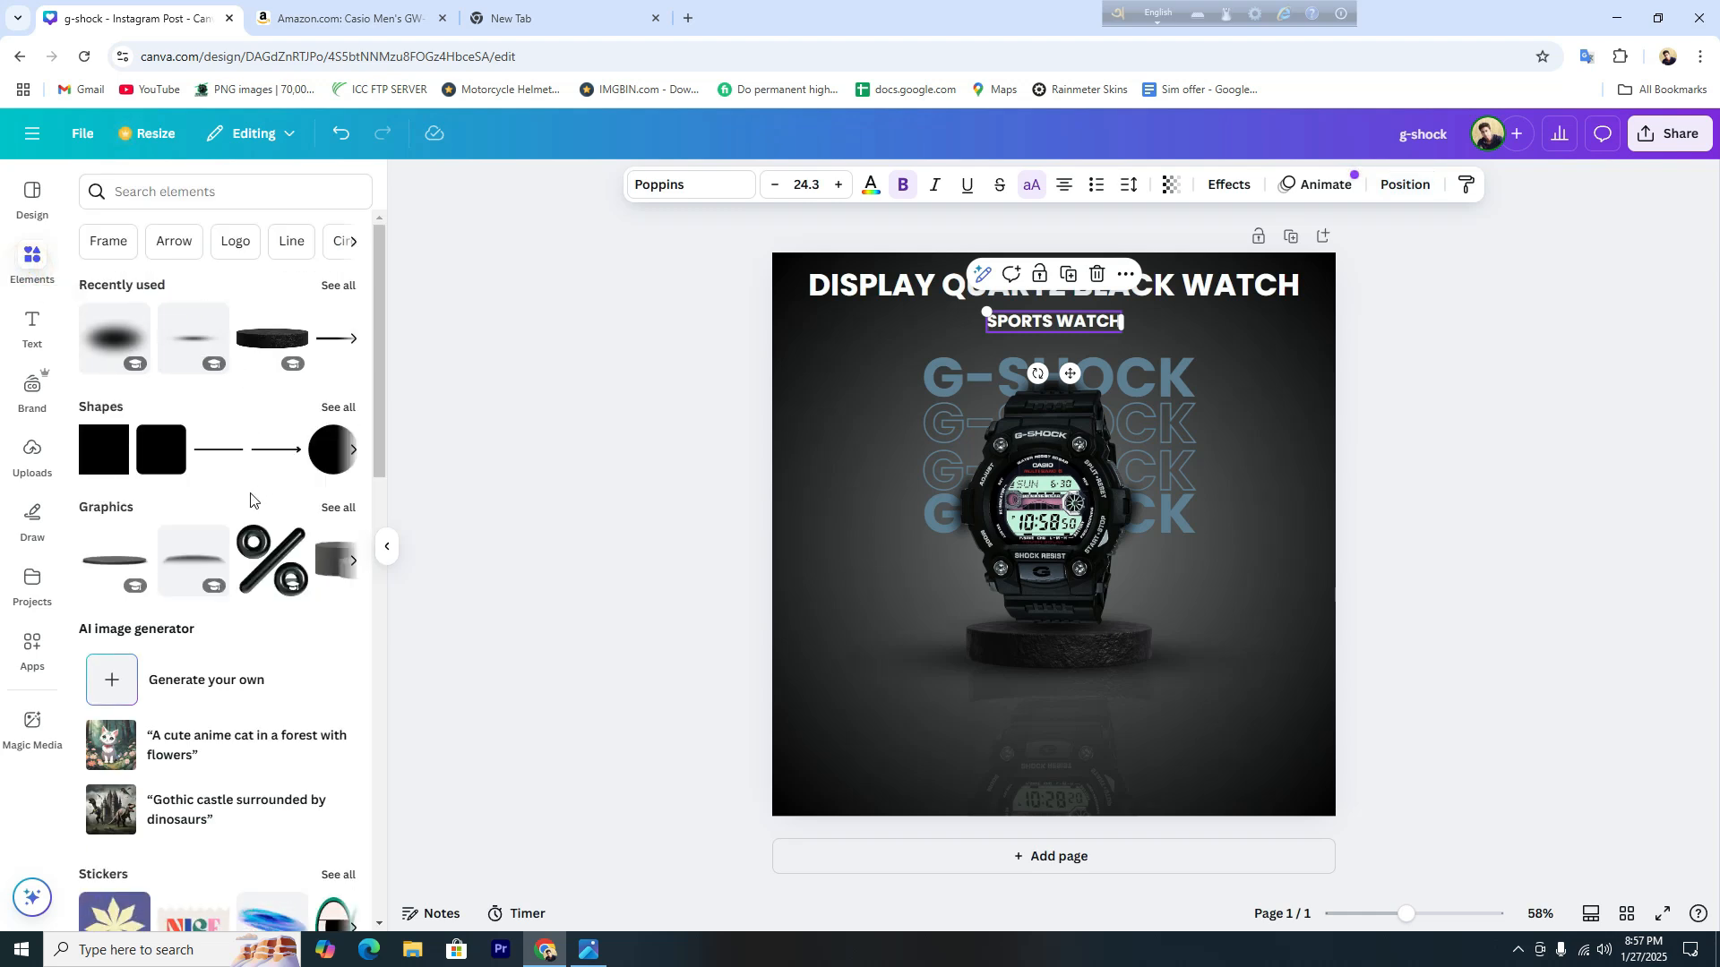
pyautogui.click(107, 443)
pyautogui.click(105, 446)
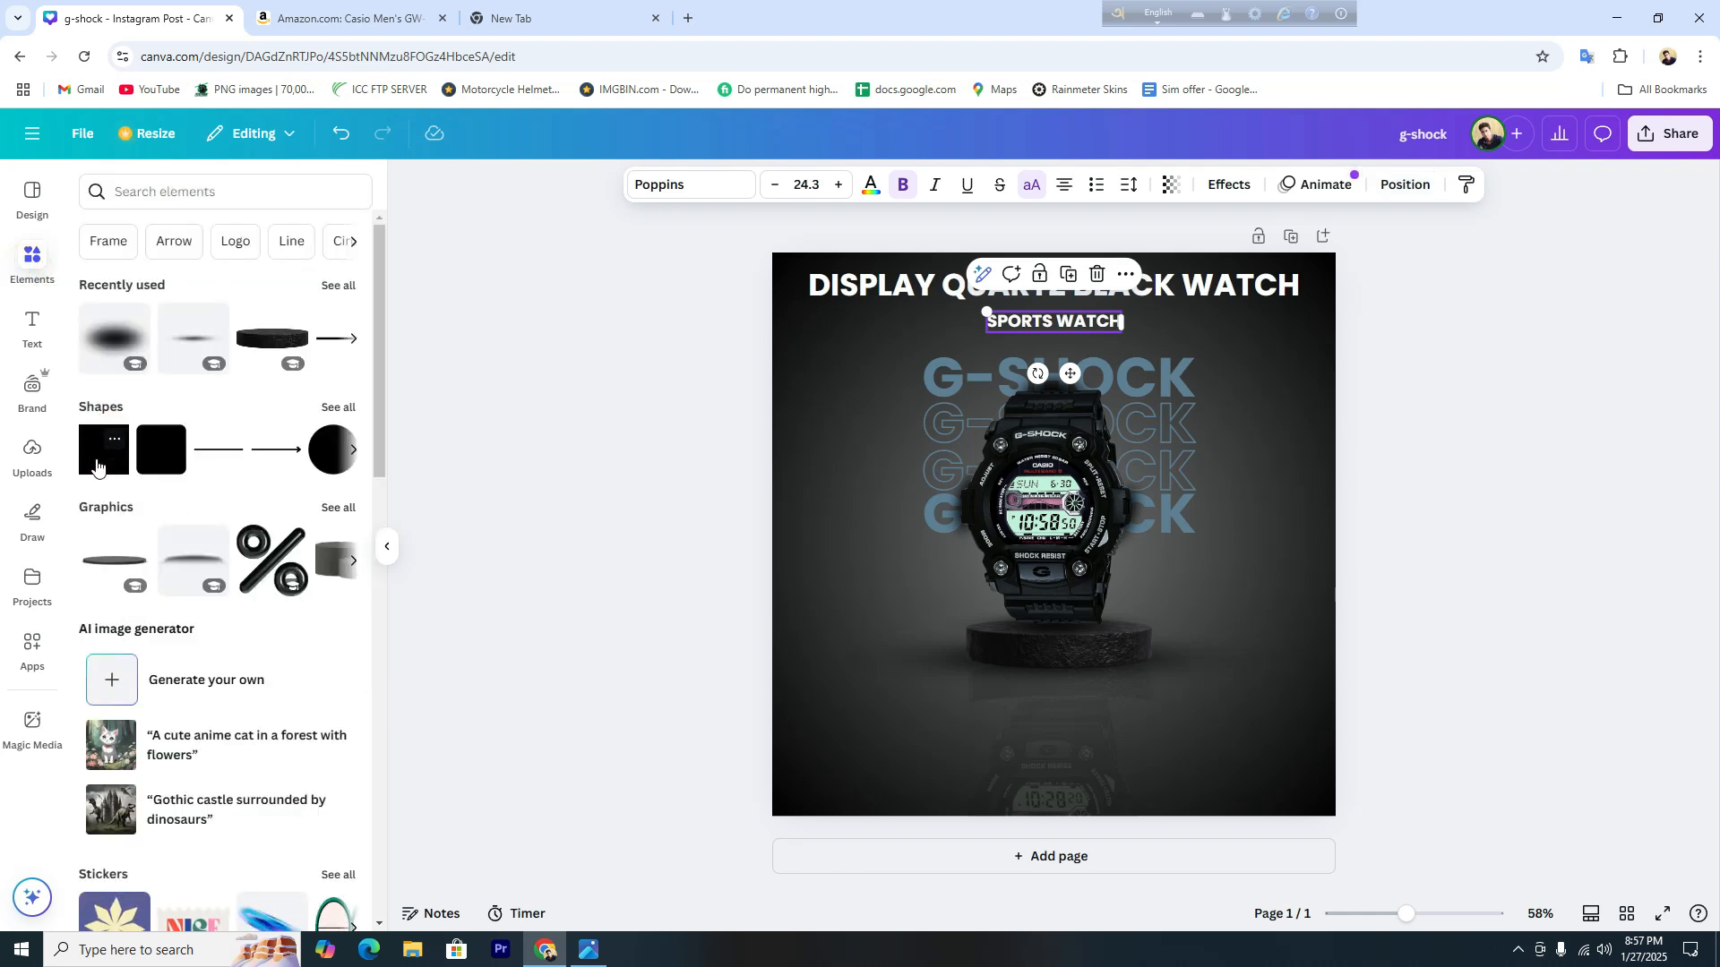
pyautogui.click(102, 451)
pyautogui.moveTo(1062, 572); pyautogui.dragTo(1091, 335)
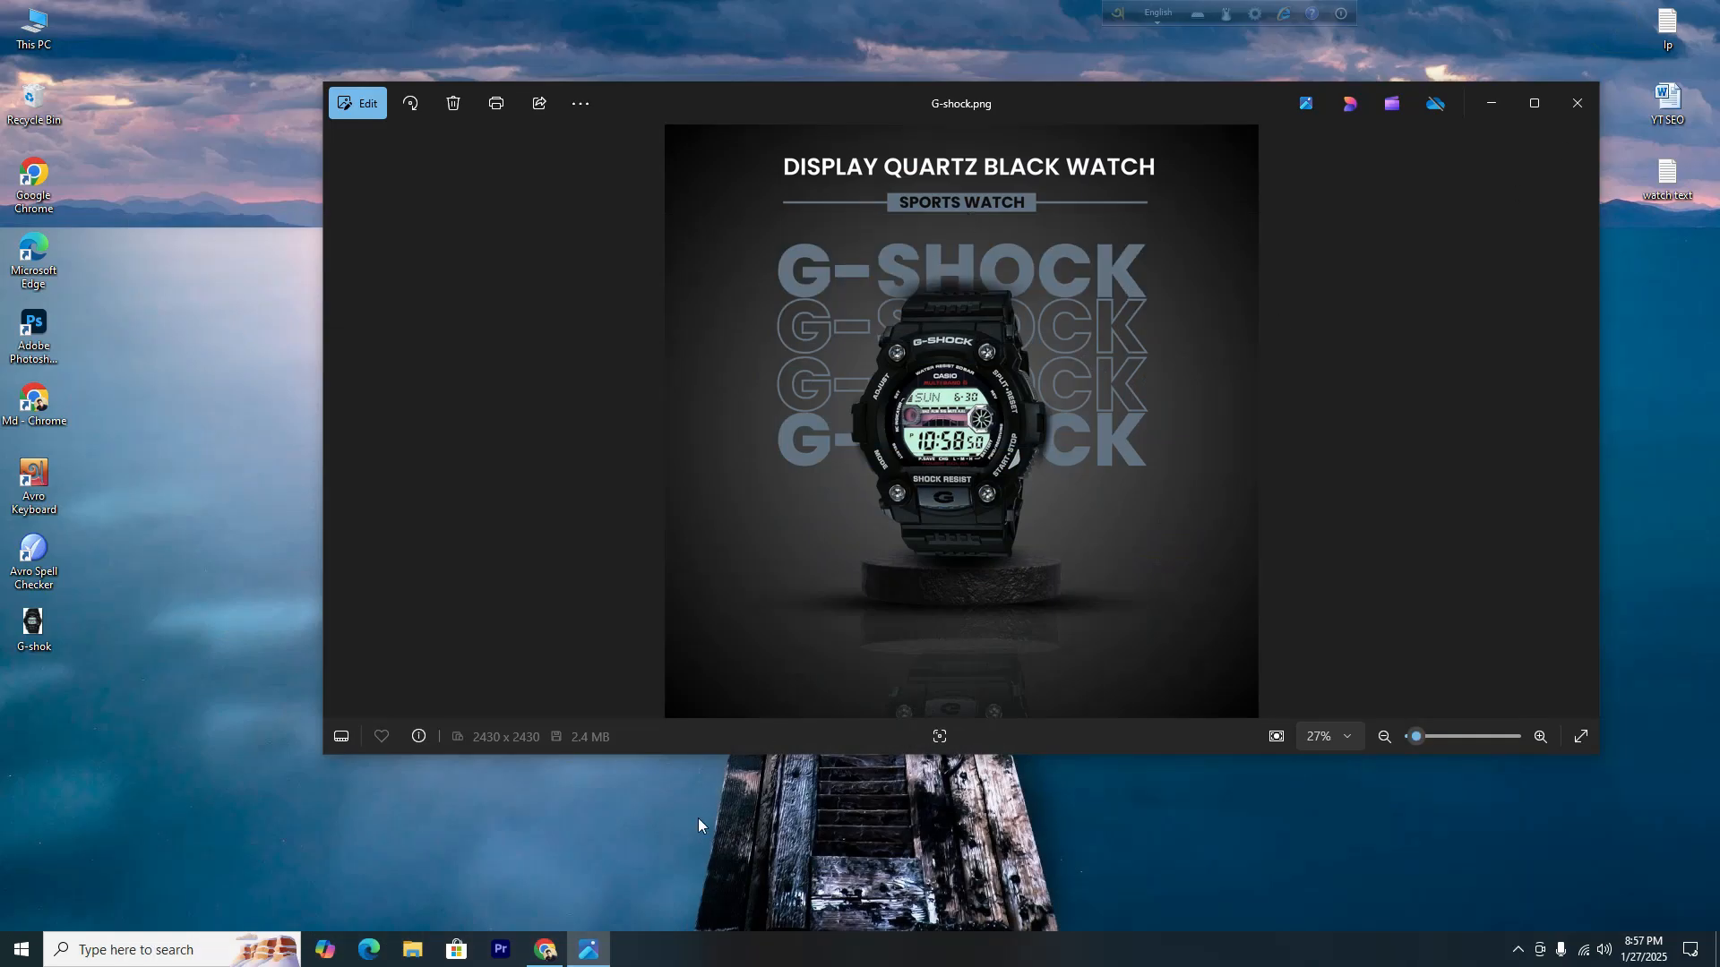
# Return from the reference poster to the design and centre the tagline's rectangle horizontally on the page.
pyautogui.click(545, 950)
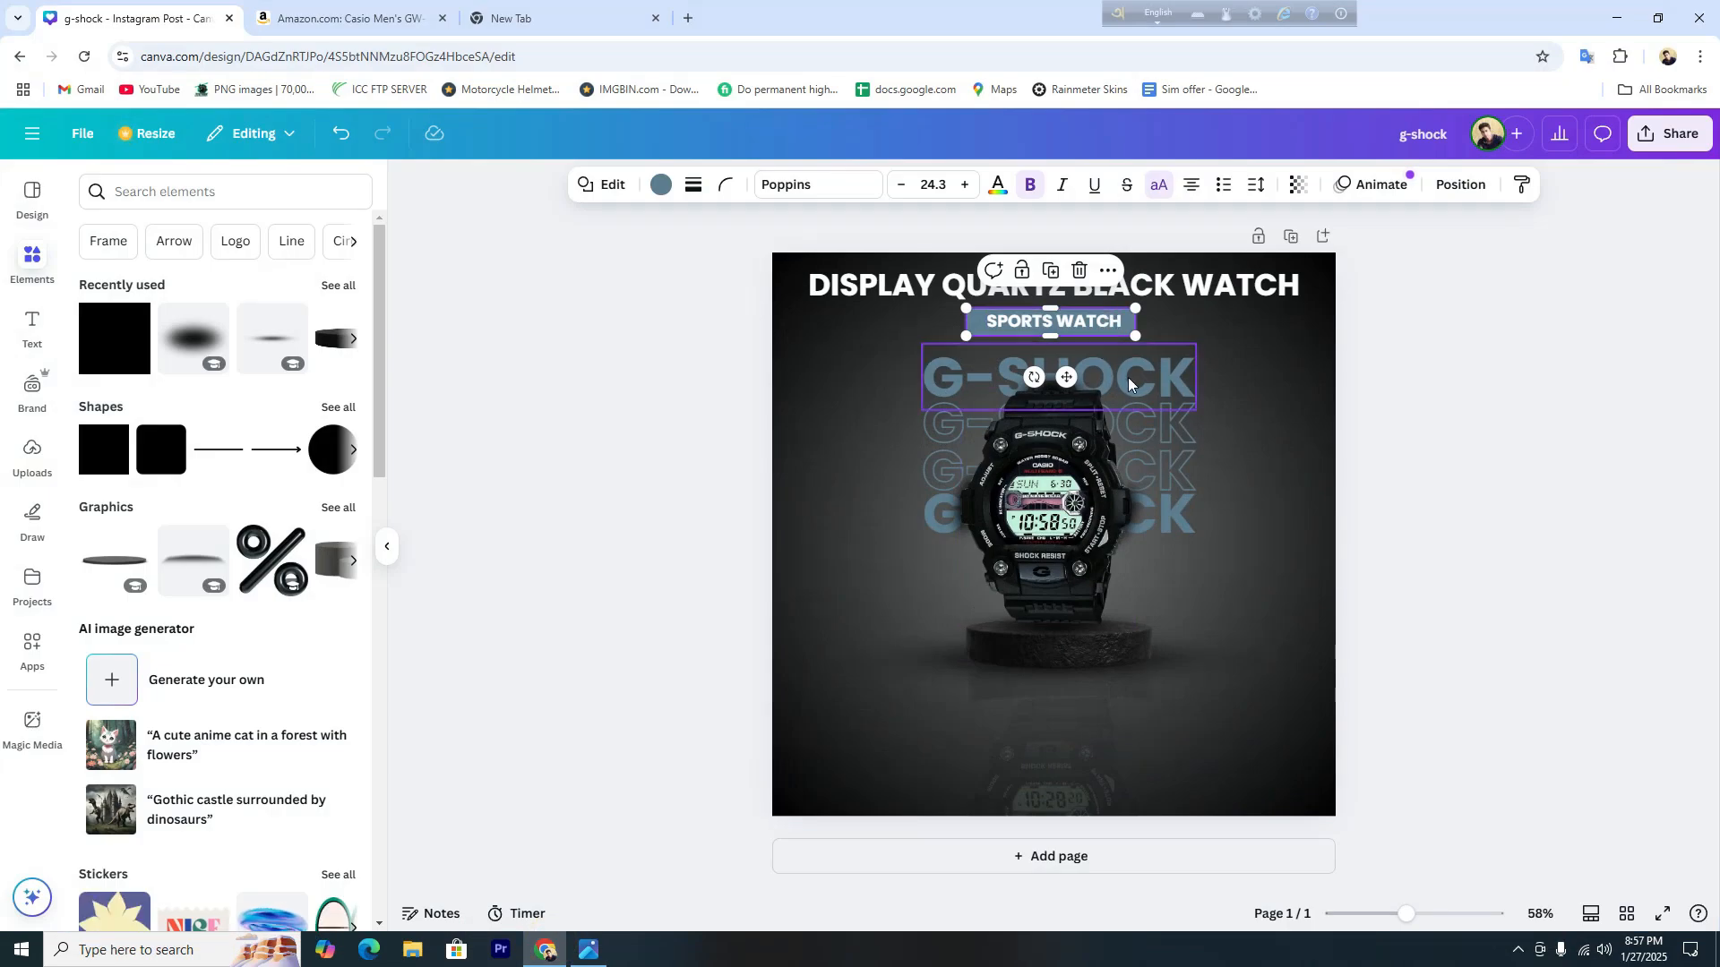
pyautogui.click(1460, 185)
pyautogui.click(266, 457)
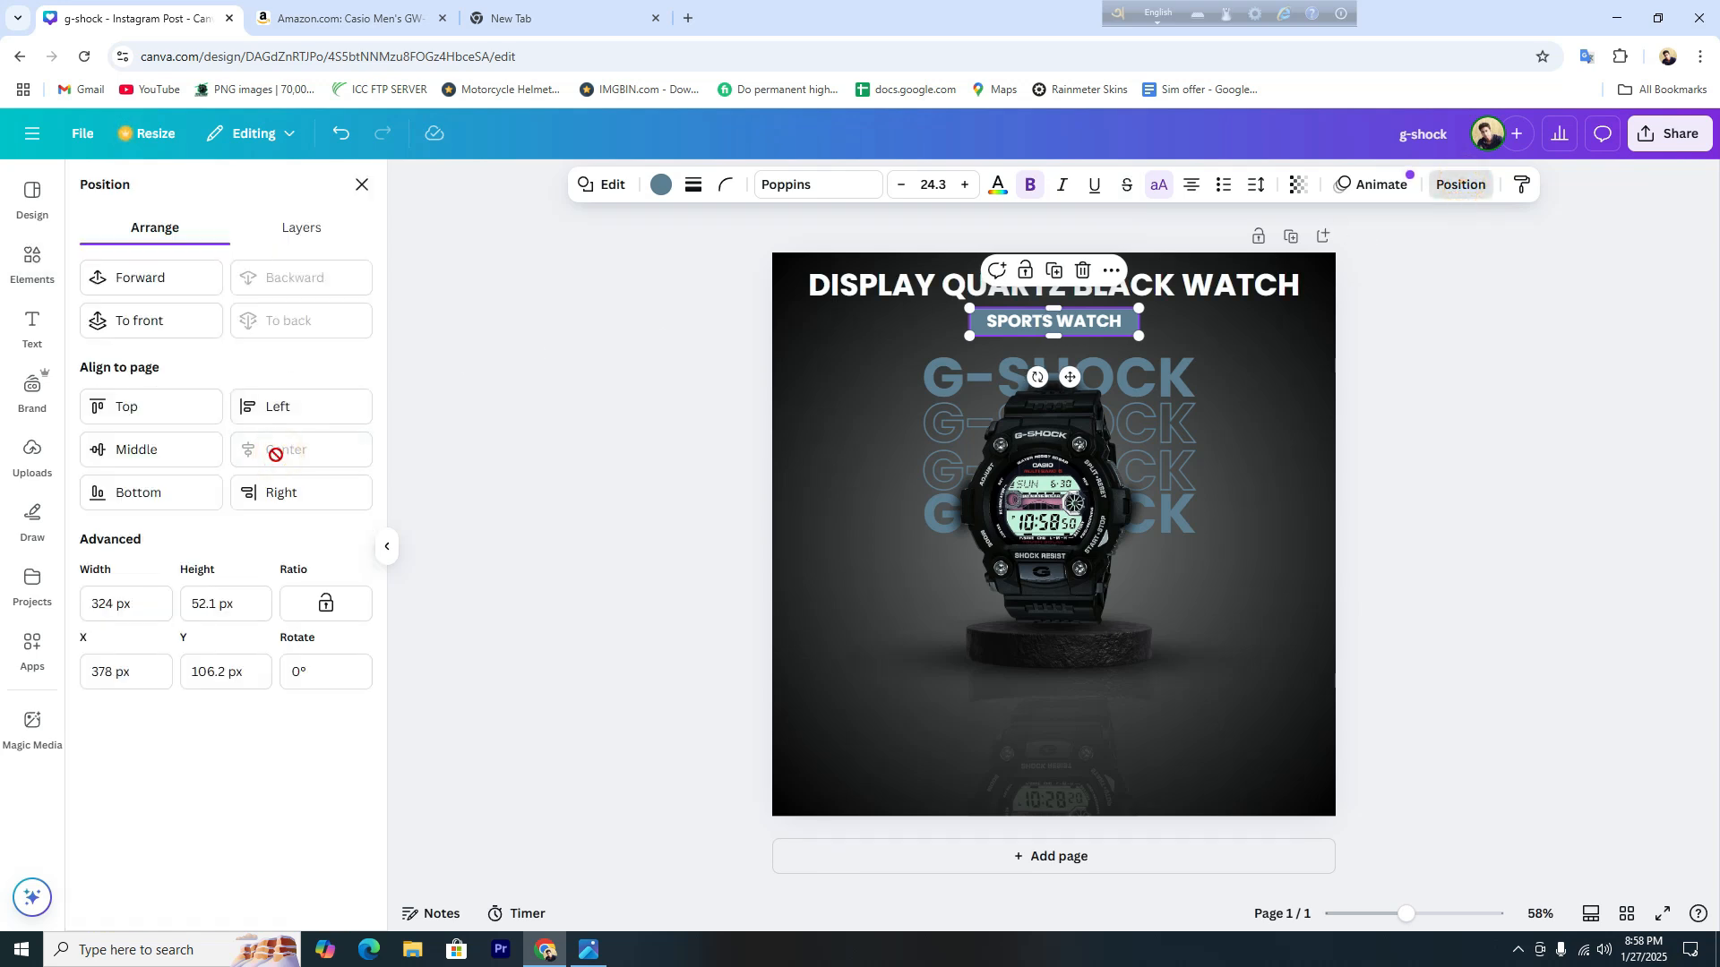
pyautogui.click(1258, 335)
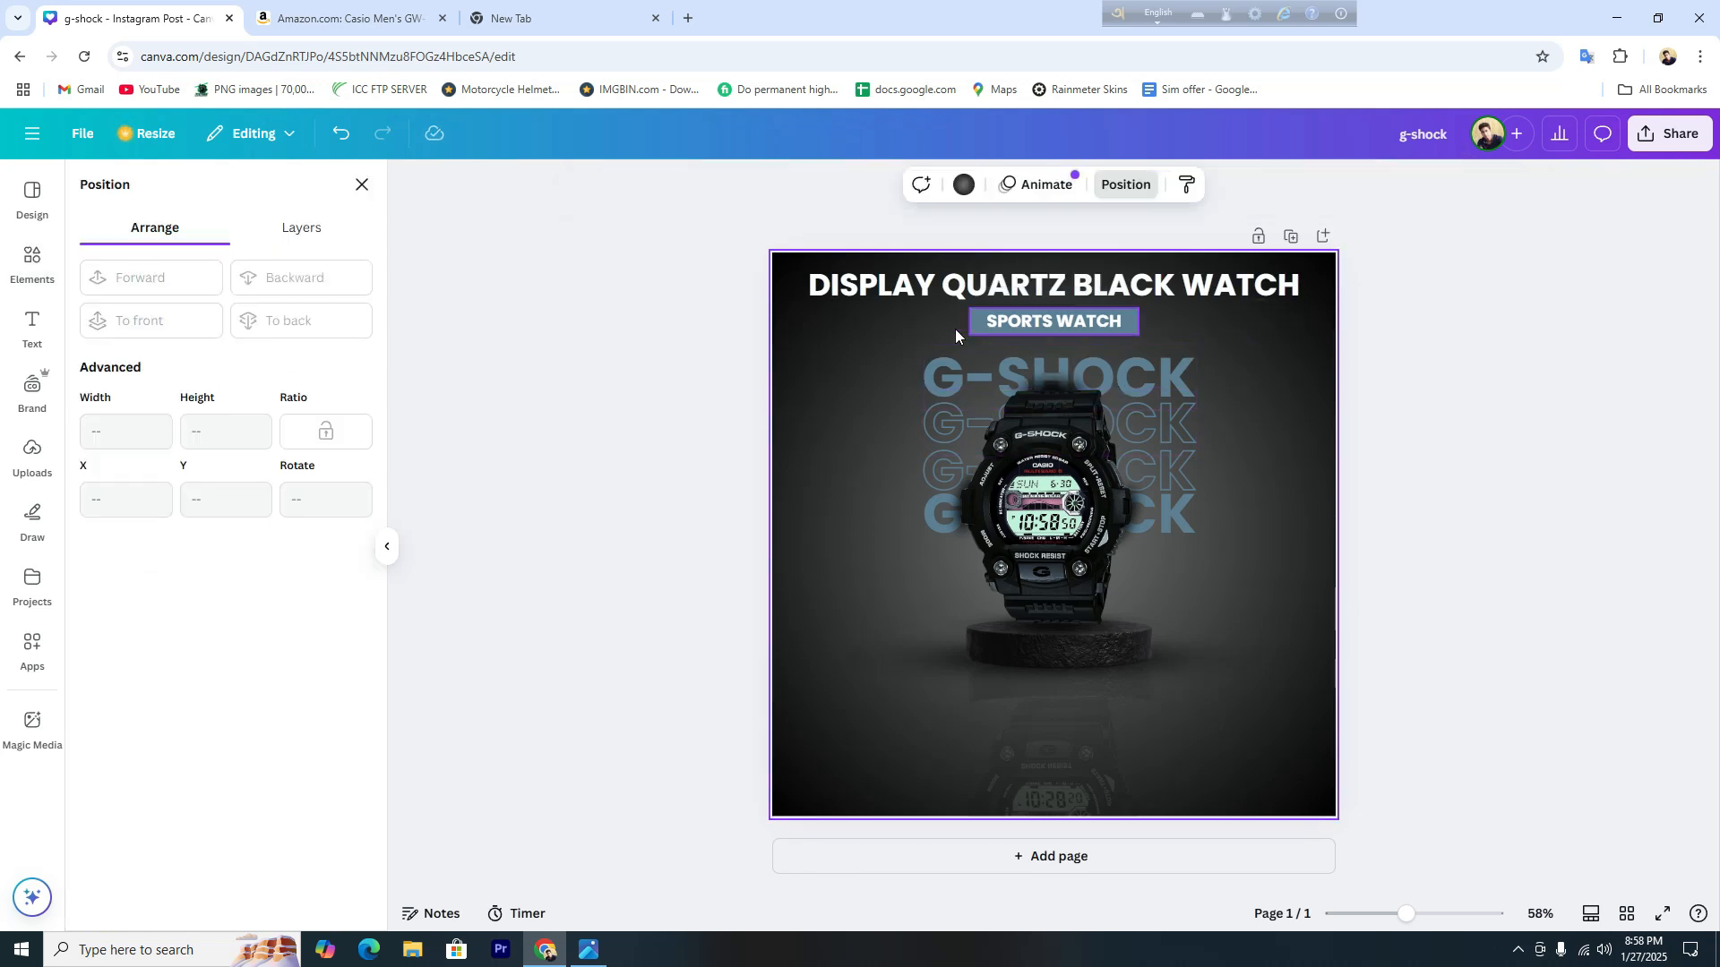
# Shrink the tagline's rectangle to about 314 × 45 px and recentre it horizontally on the page.
pyautogui.click(1136, 331)
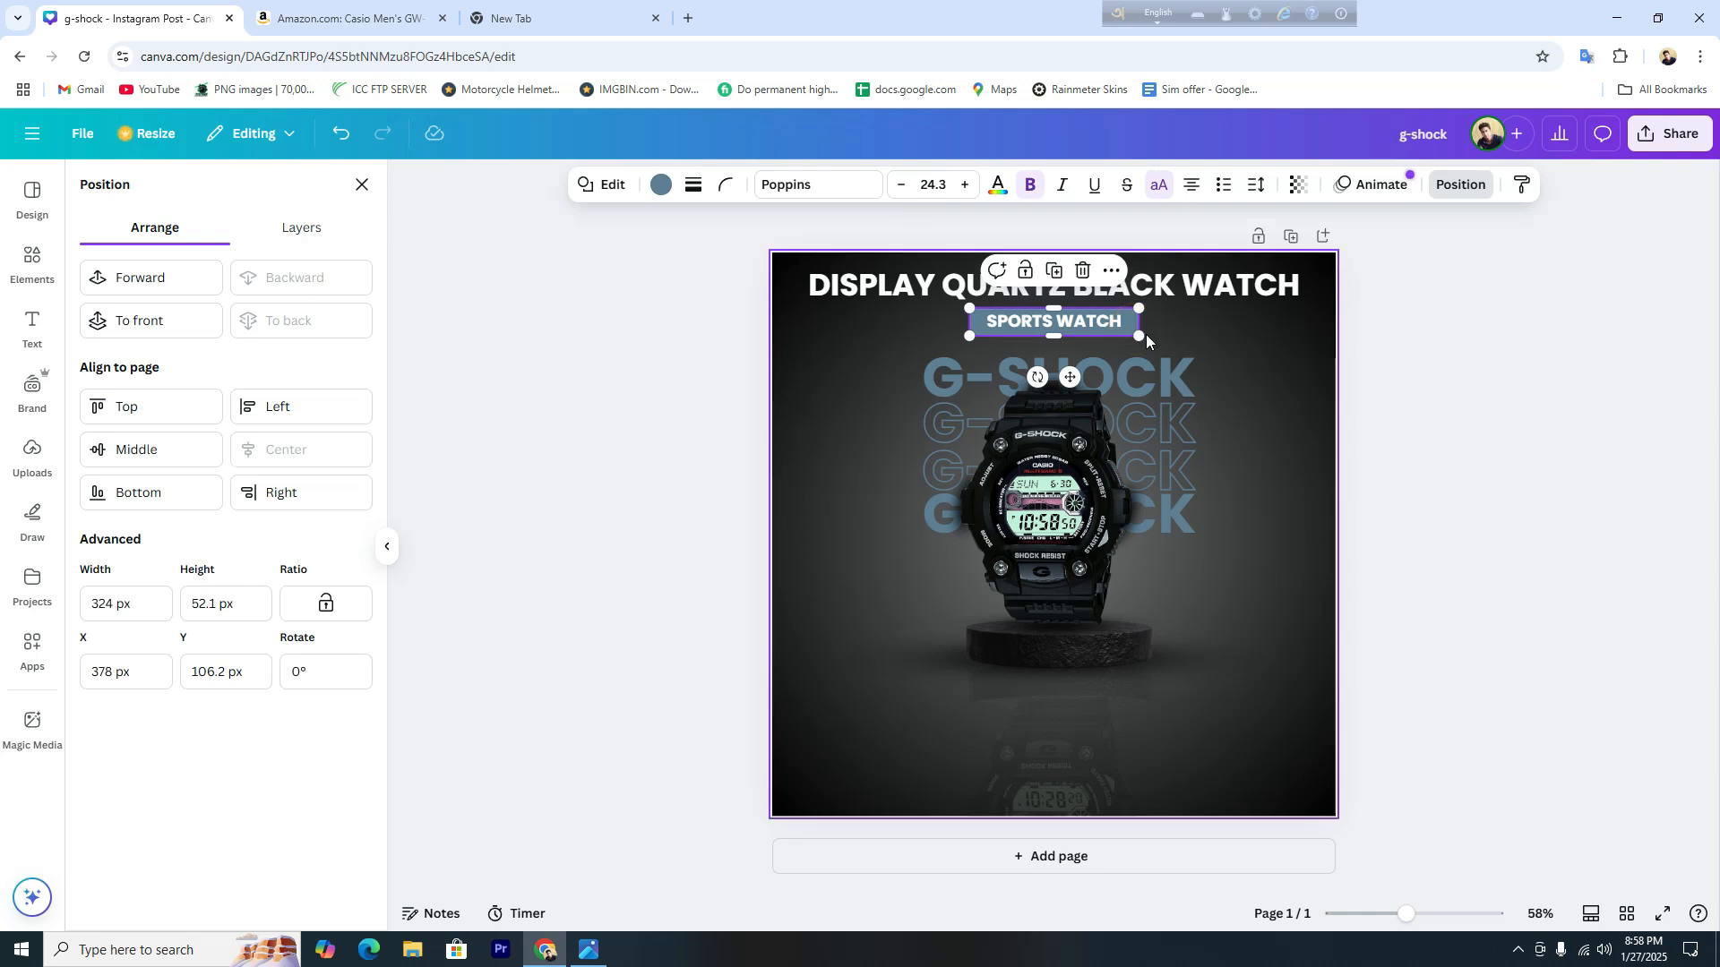
pyautogui.moveTo(1133, 332); pyautogui.dragTo(1129, 327)
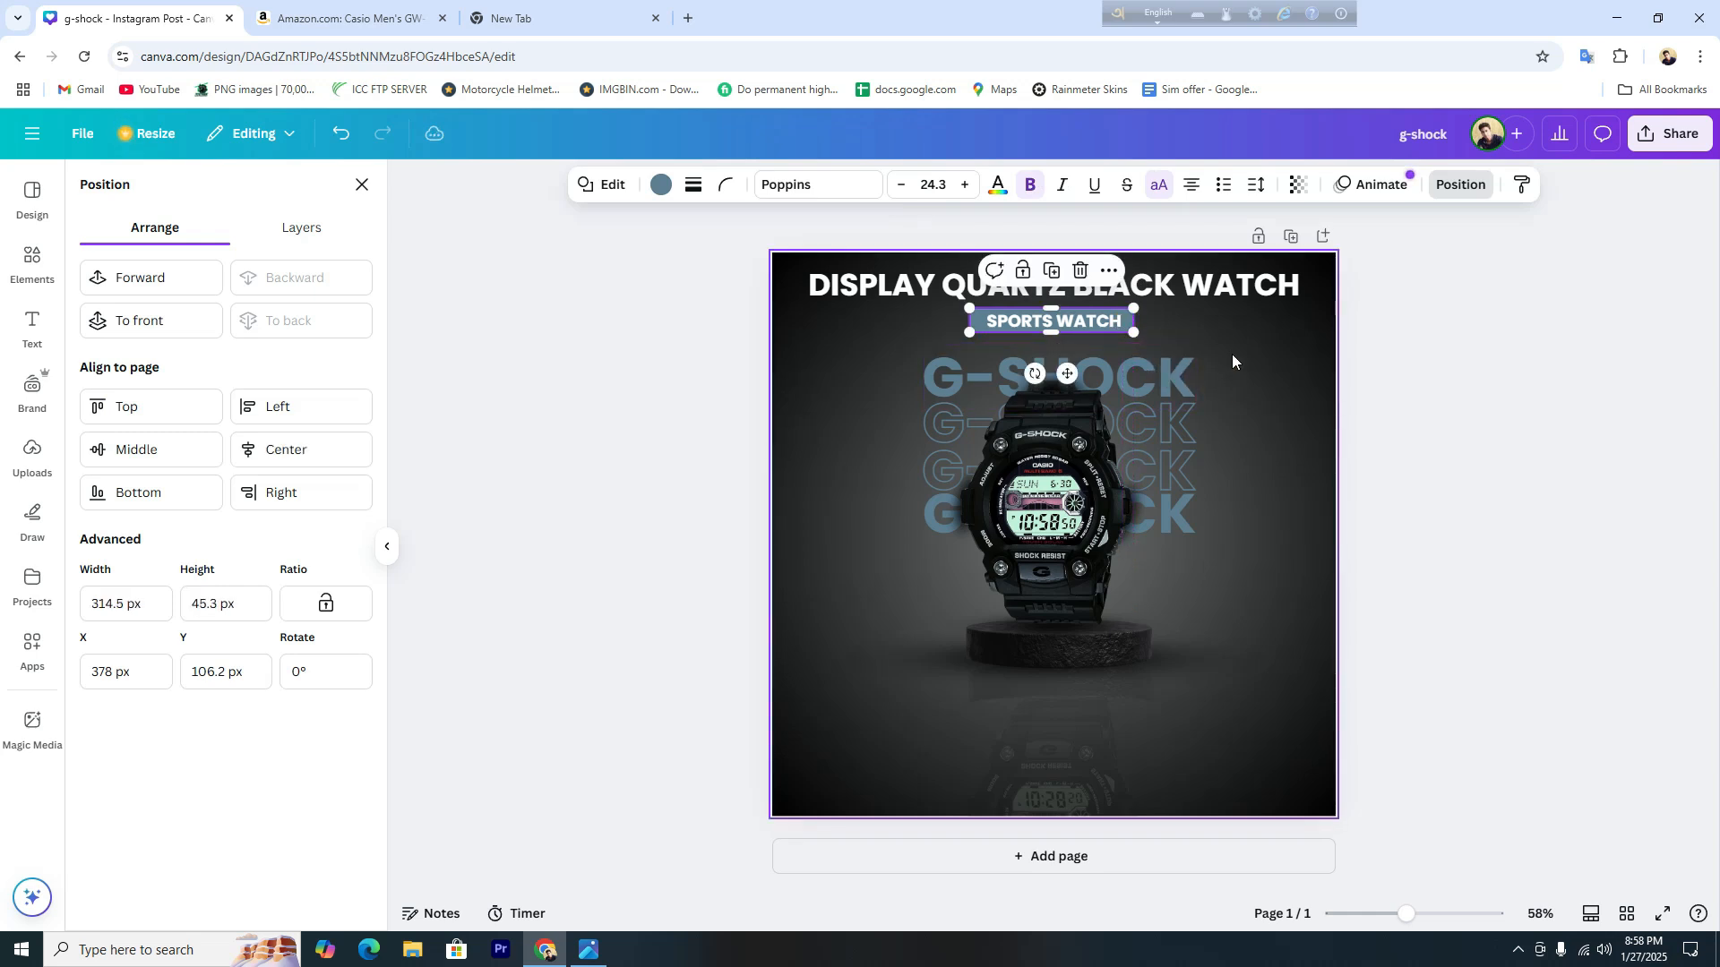
pyautogui.click(314, 453)
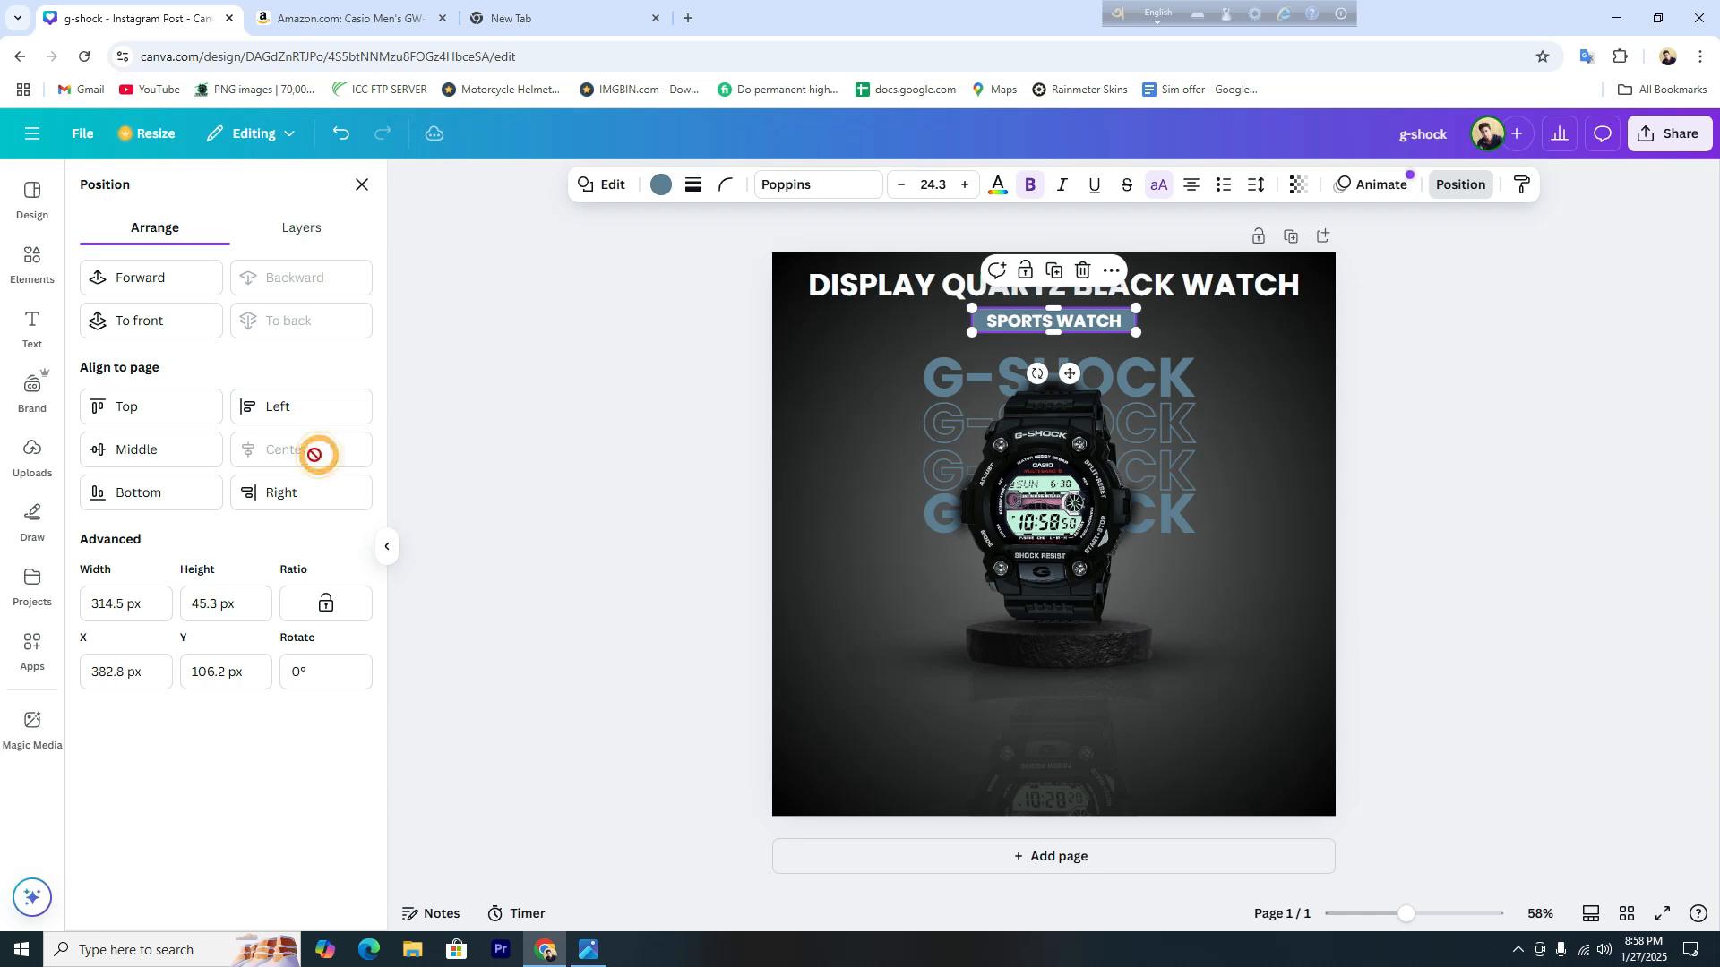
pyautogui.click(1225, 345)
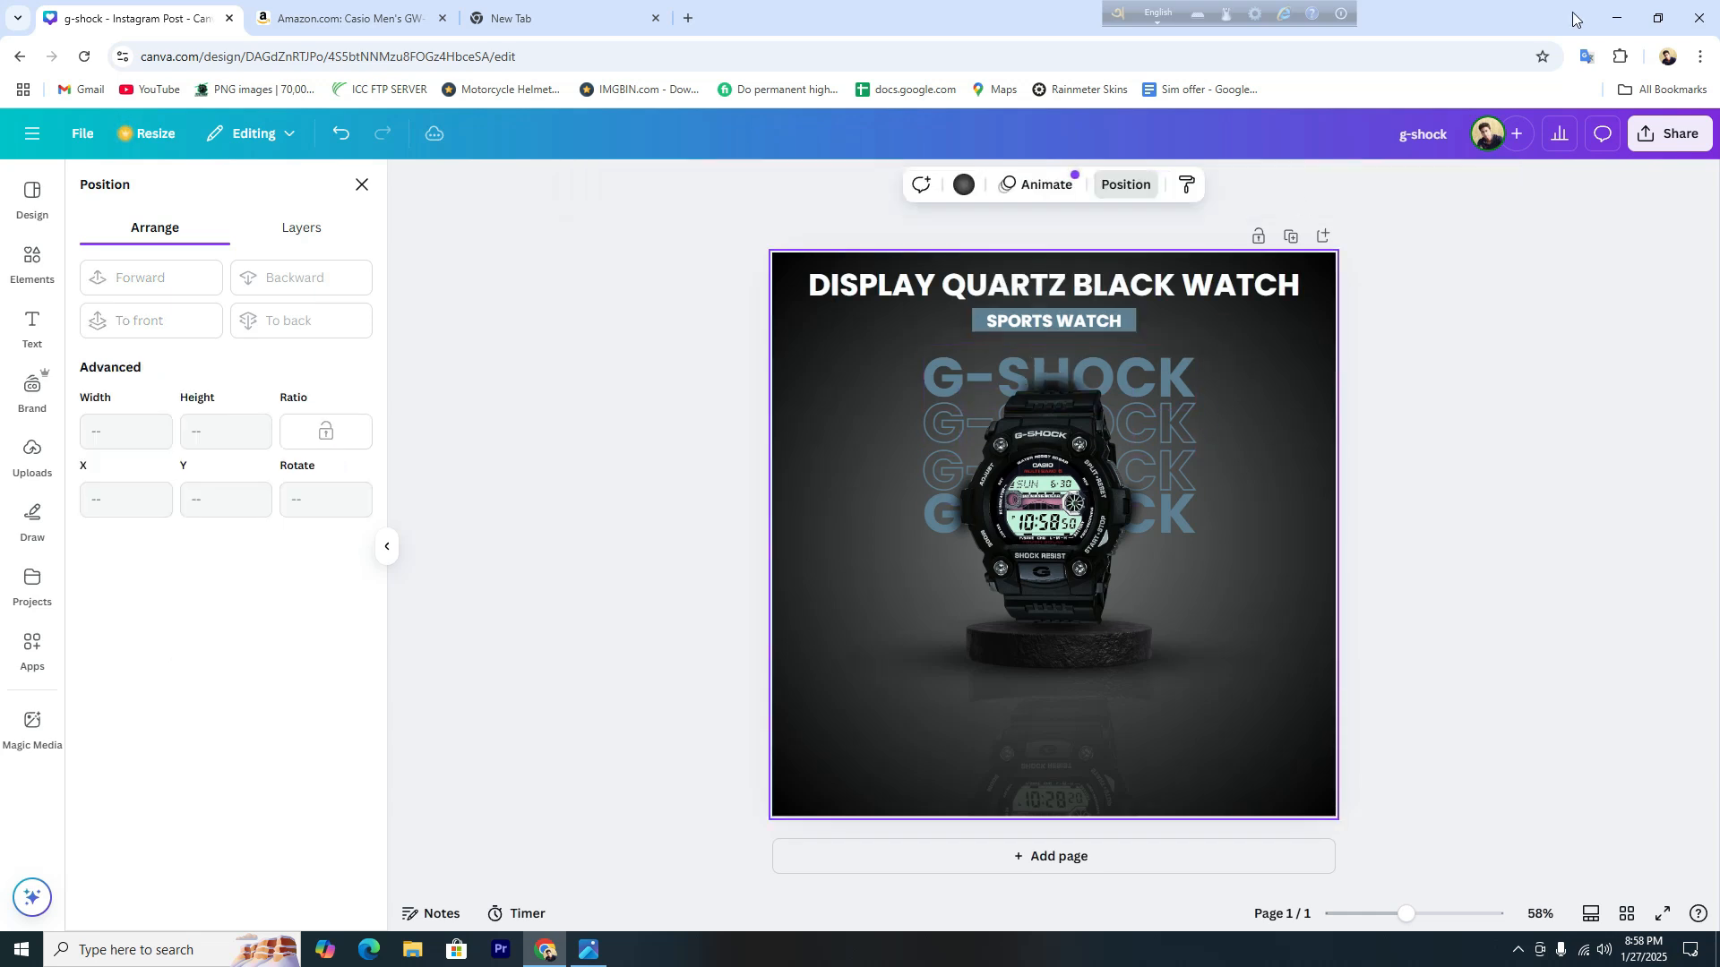
# Check the lines beside the reference poster's tagline and add a white straight line just below the tagline's rectangle in the design.
pyautogui.click(1616, 18)
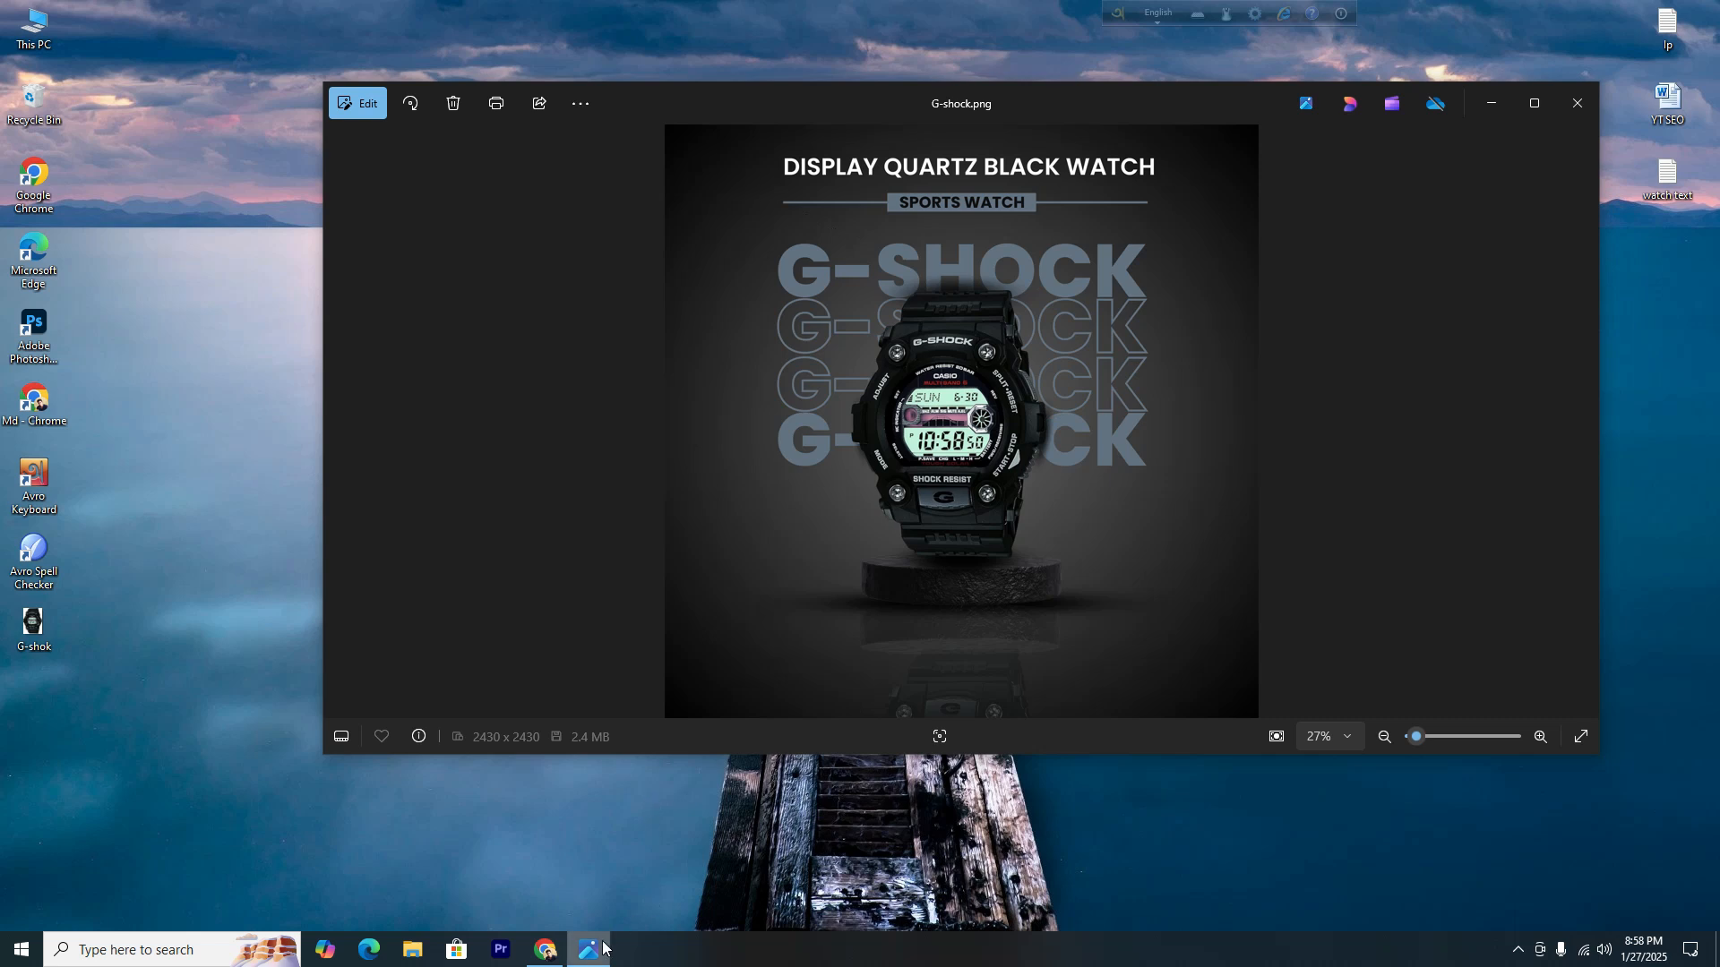
pyautogui.click(546, 951)
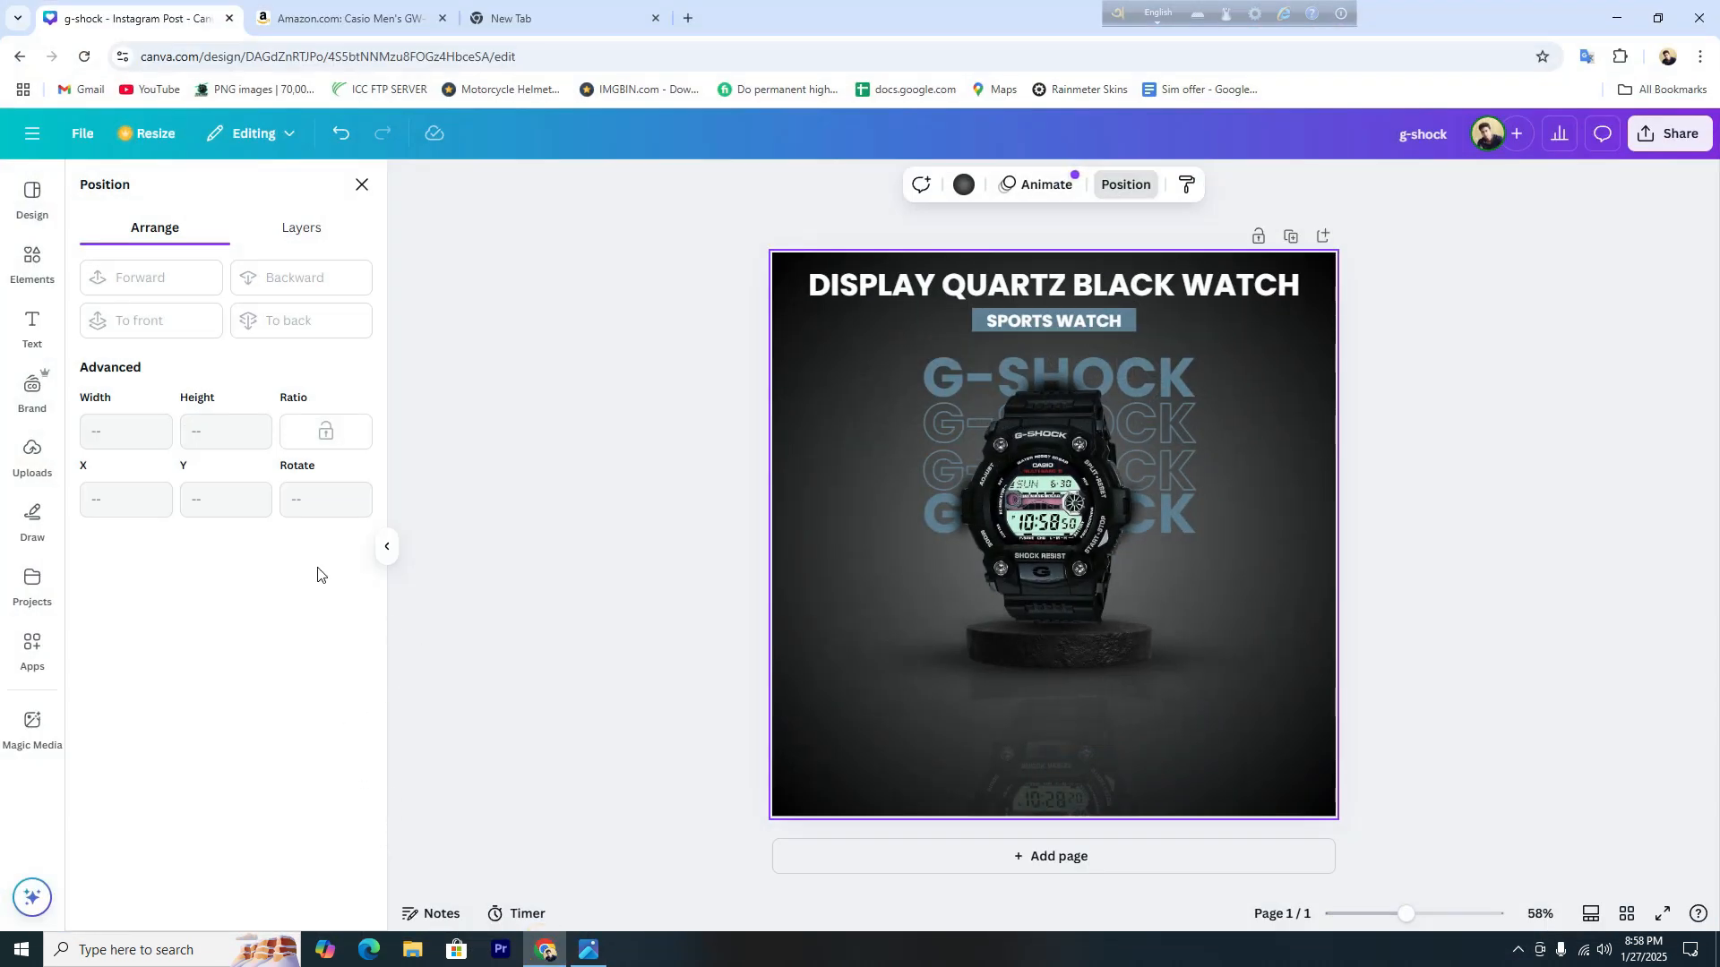
pyautogui.click(31, 264)
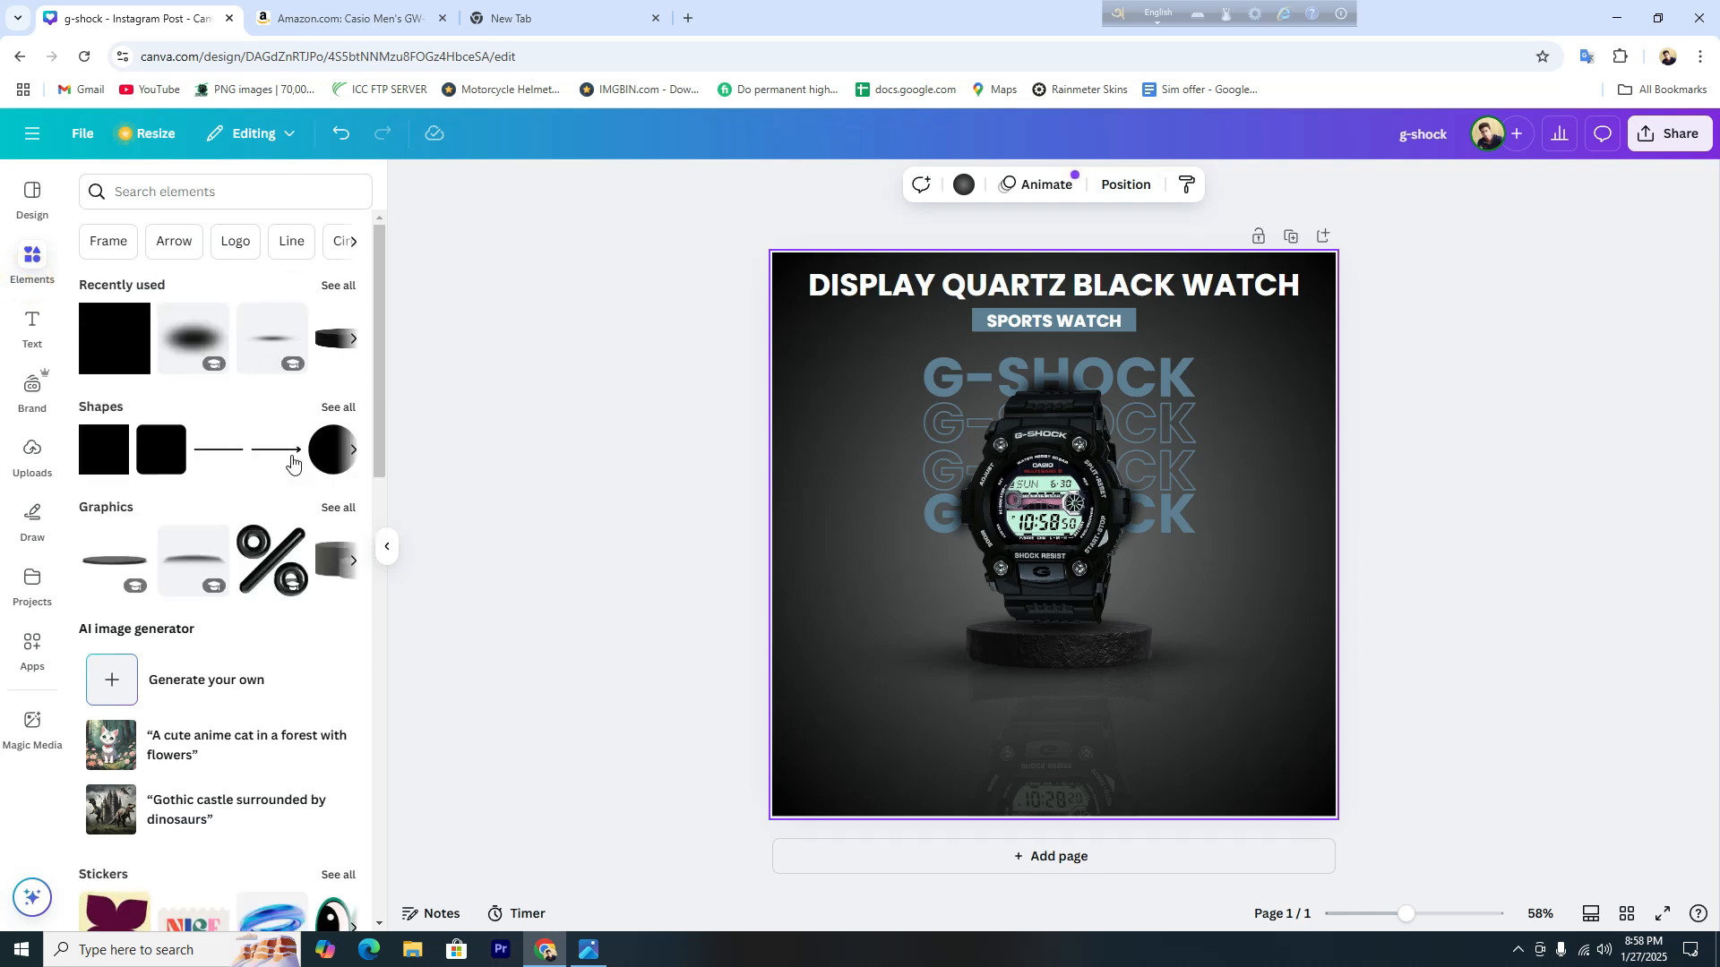
pyautogui.click(223, 453)
pyautogui.moveTo(1093, 534); pyautogui.dragTo(1095, 350)
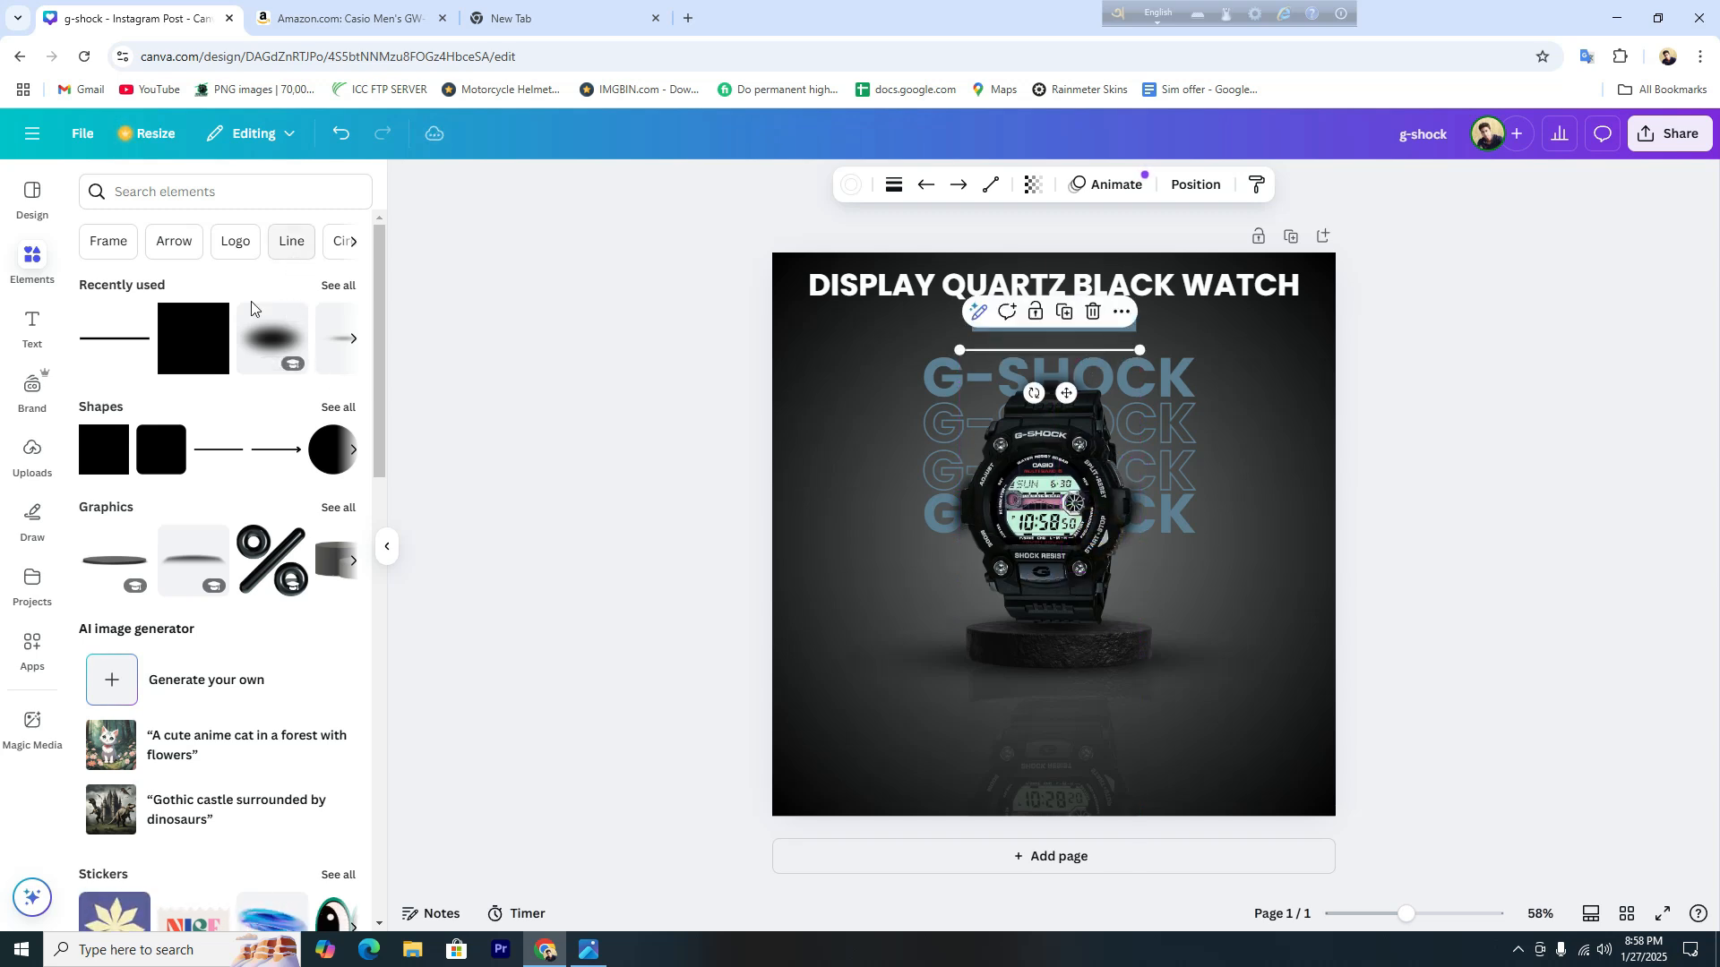
# Centre the white line horizontally on the page and lengthen it to about the width of the G-SHOCK text.
pyautogui.click(1194, 185)
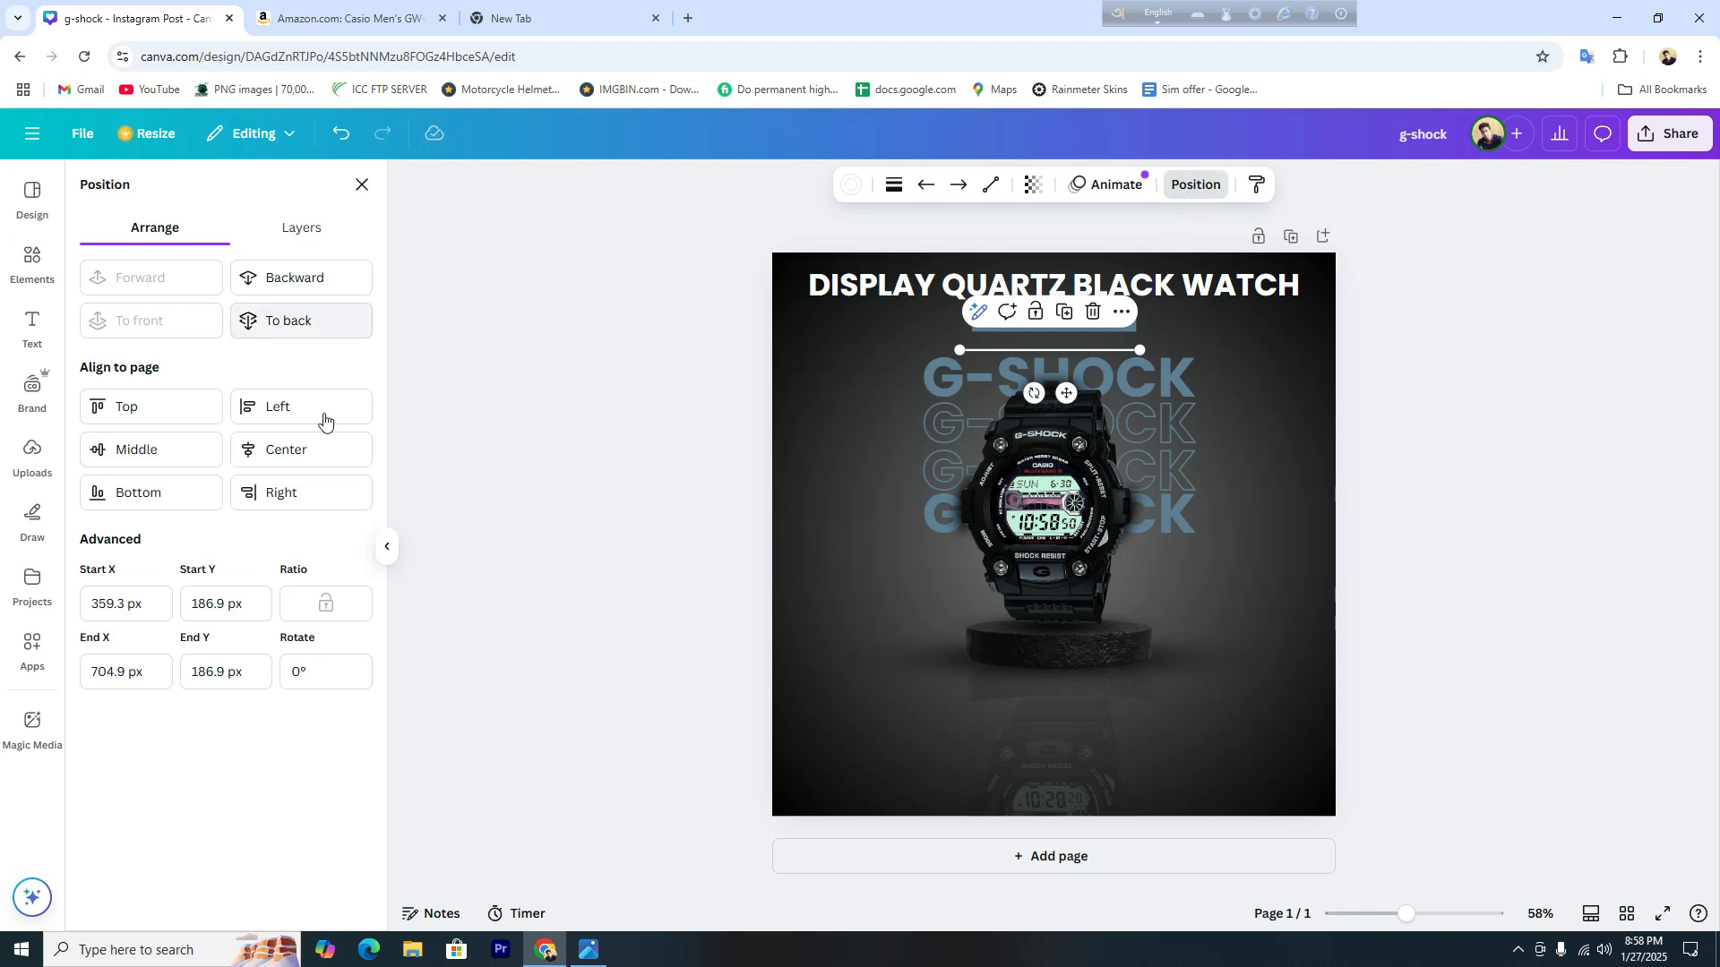
pyautogui.click(309, 452)
pyautogui.moveTo(964, 350); pyautogui.dragTo(922, 345)
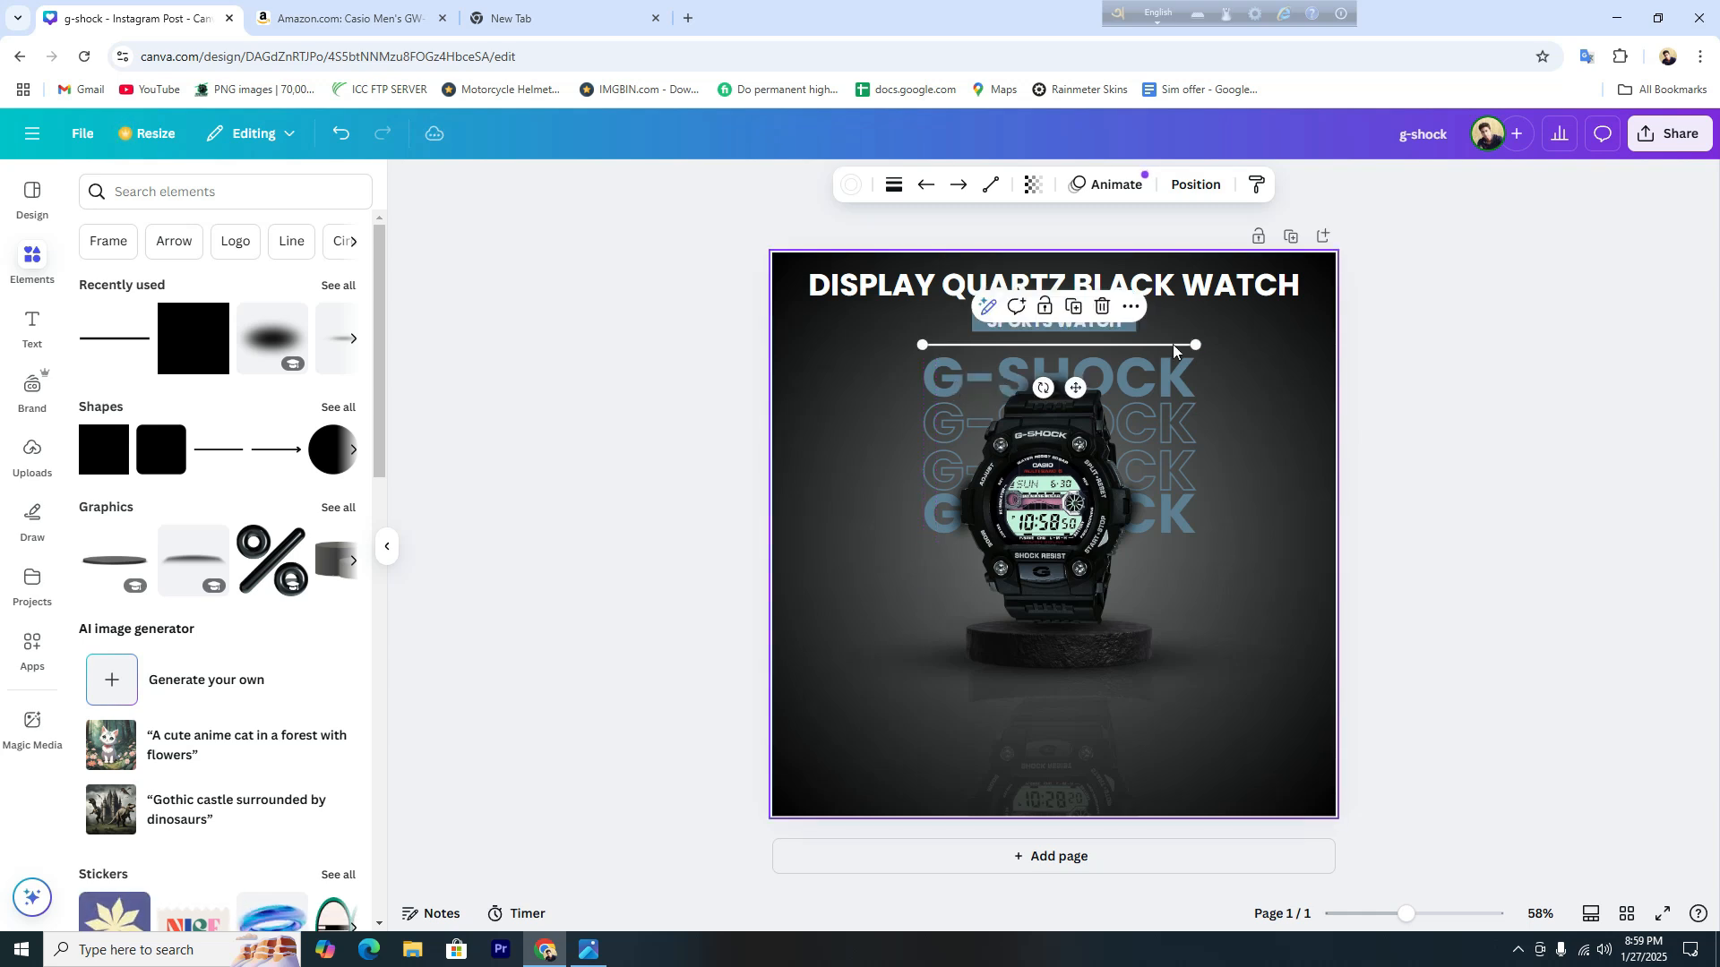
# Move the white line up to the middle of the SPORTS WATCH tagline and layer it behind the tagline's rectangle.
pyautogui.moveTo(1163, 345); pyautogui.dragTo(1161, 320)
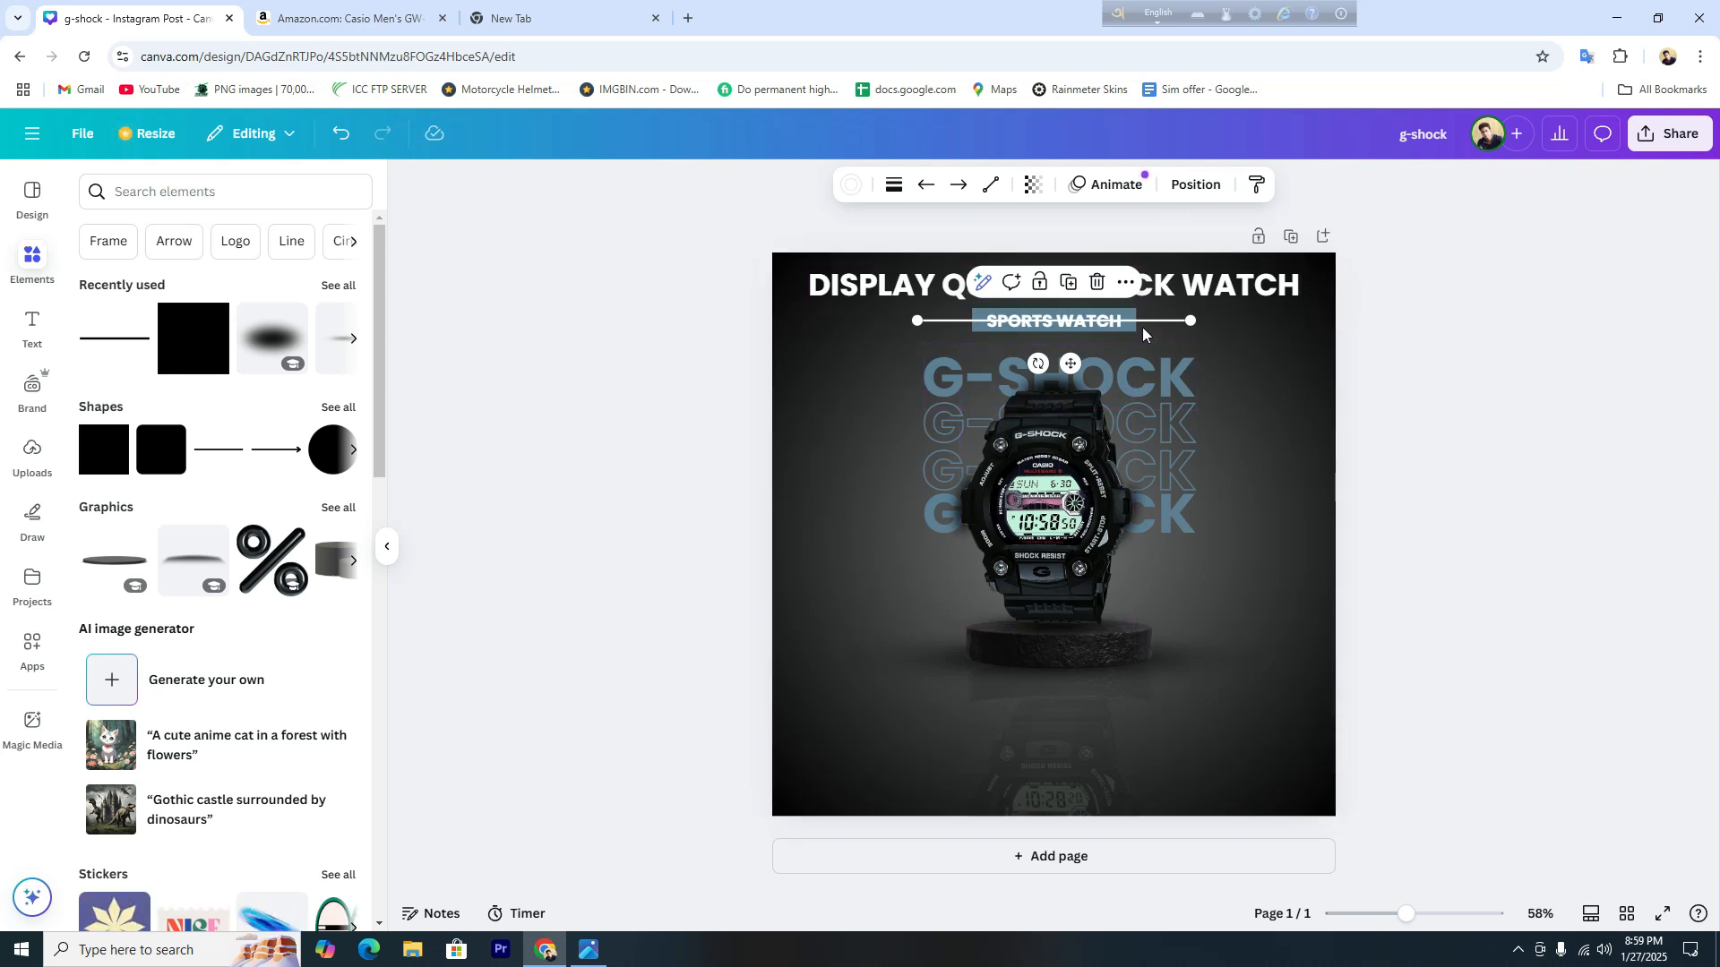
pyautogui.click(1194, 182)
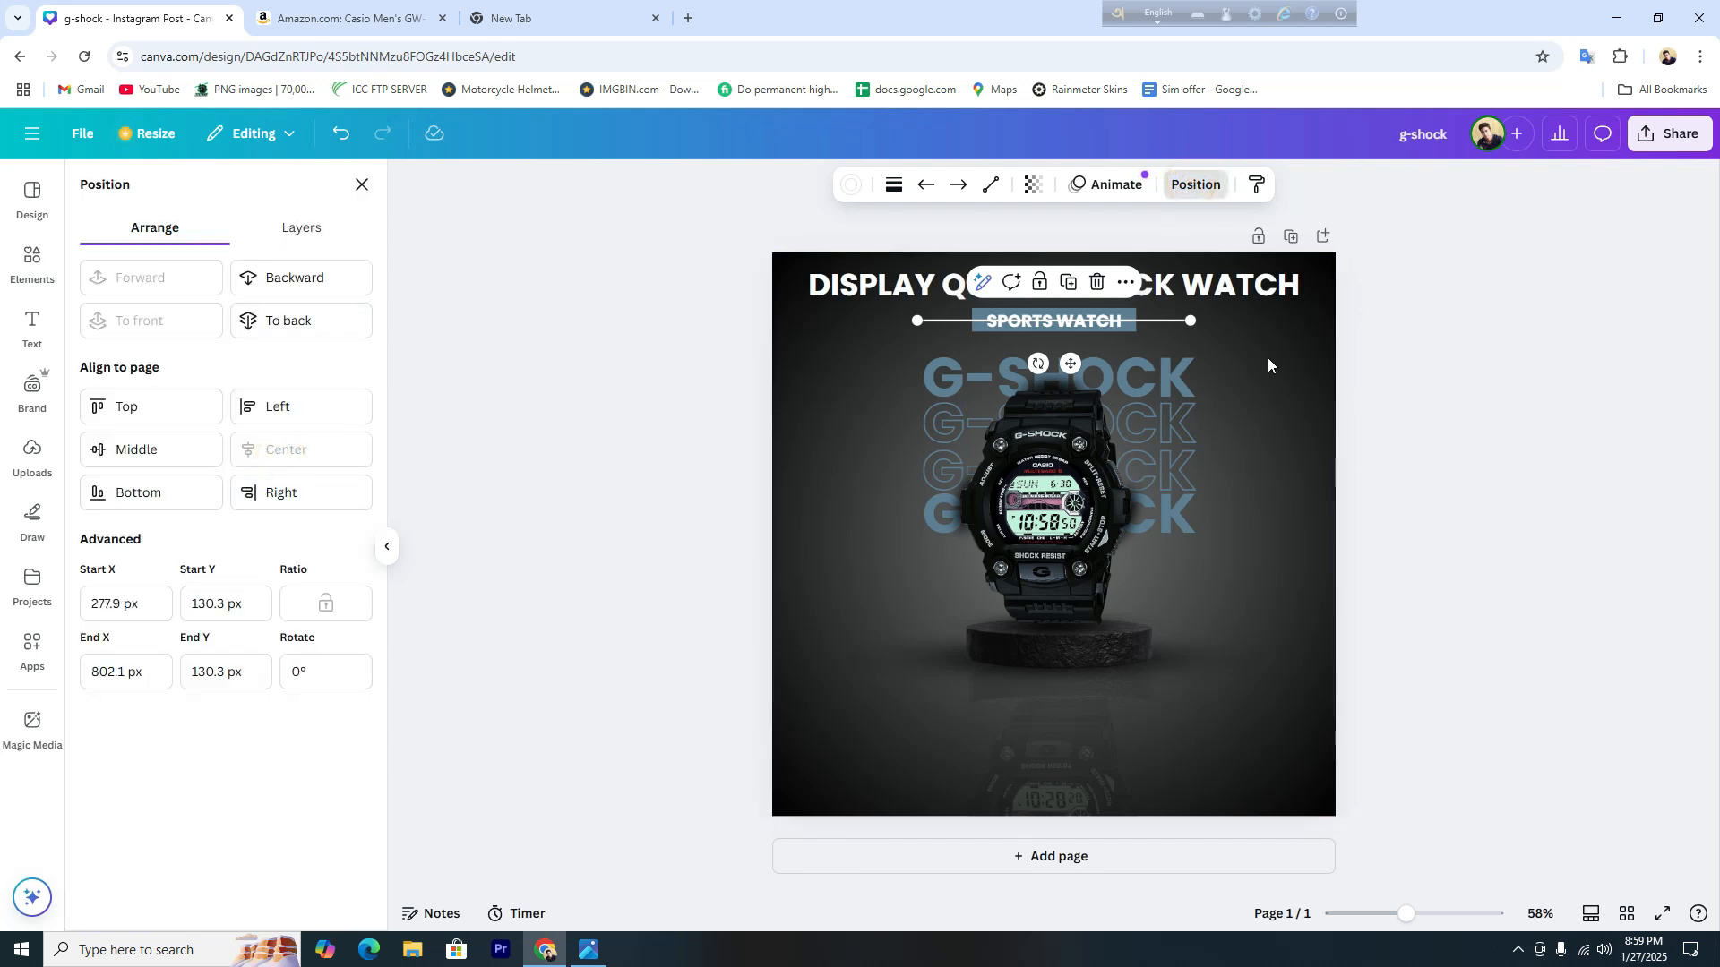
pyautogui.click(339, 282)
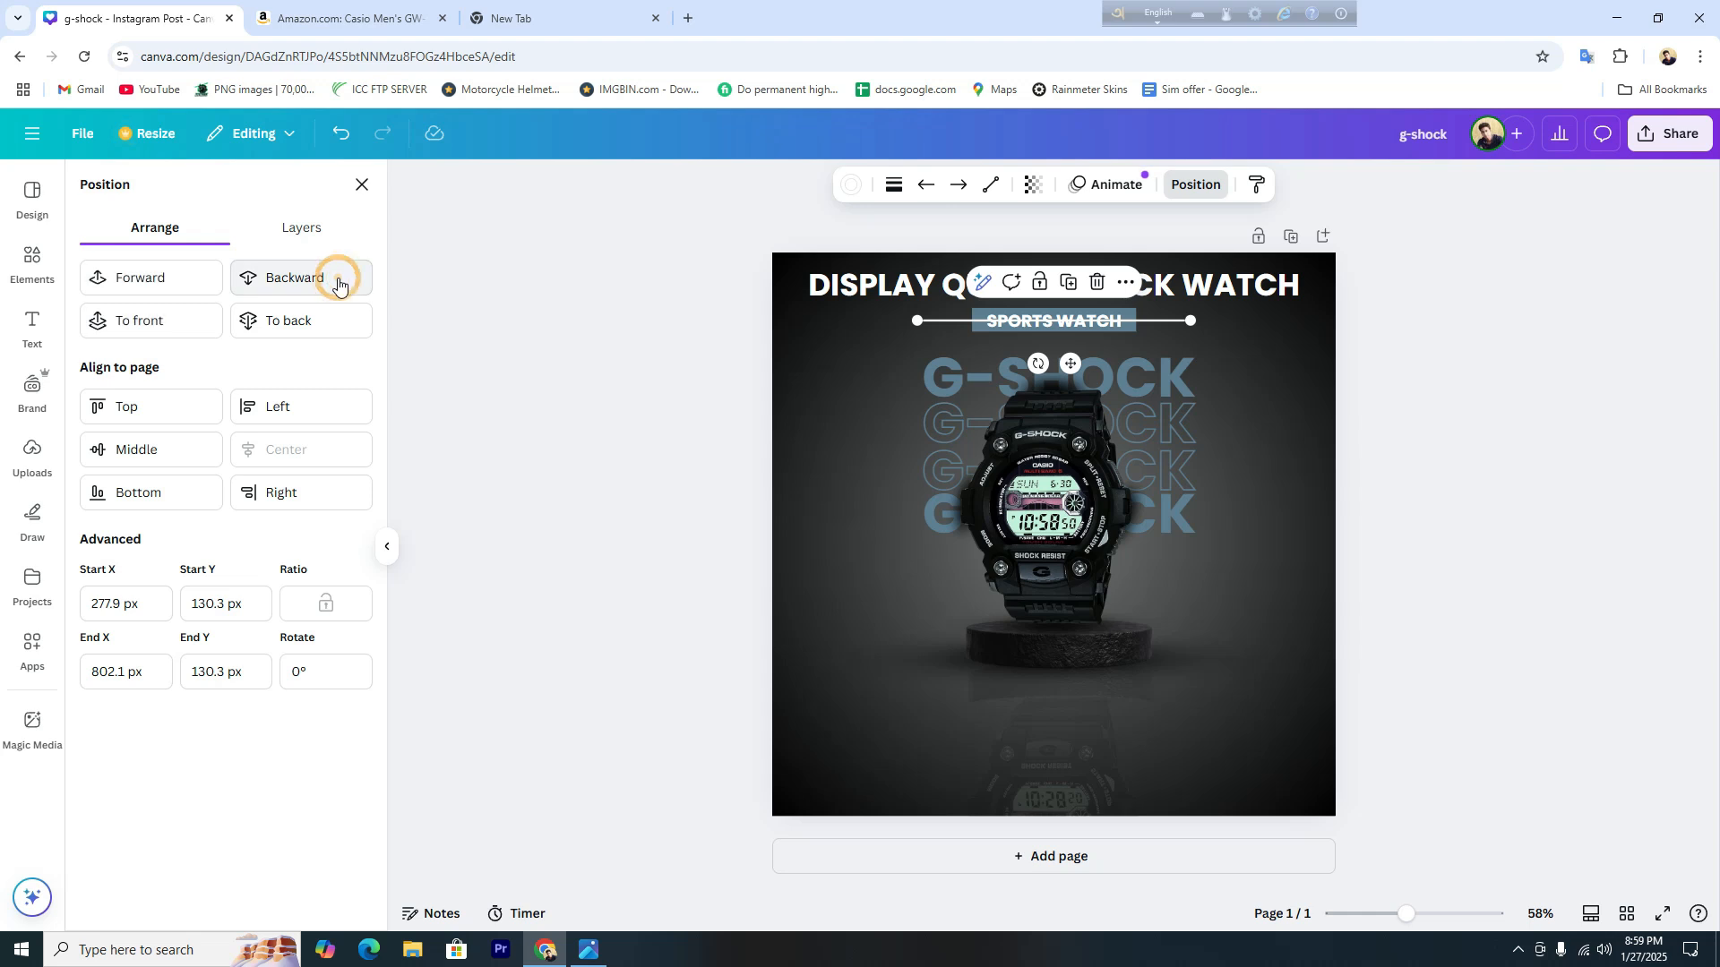
pyautogui.click(339, 281)
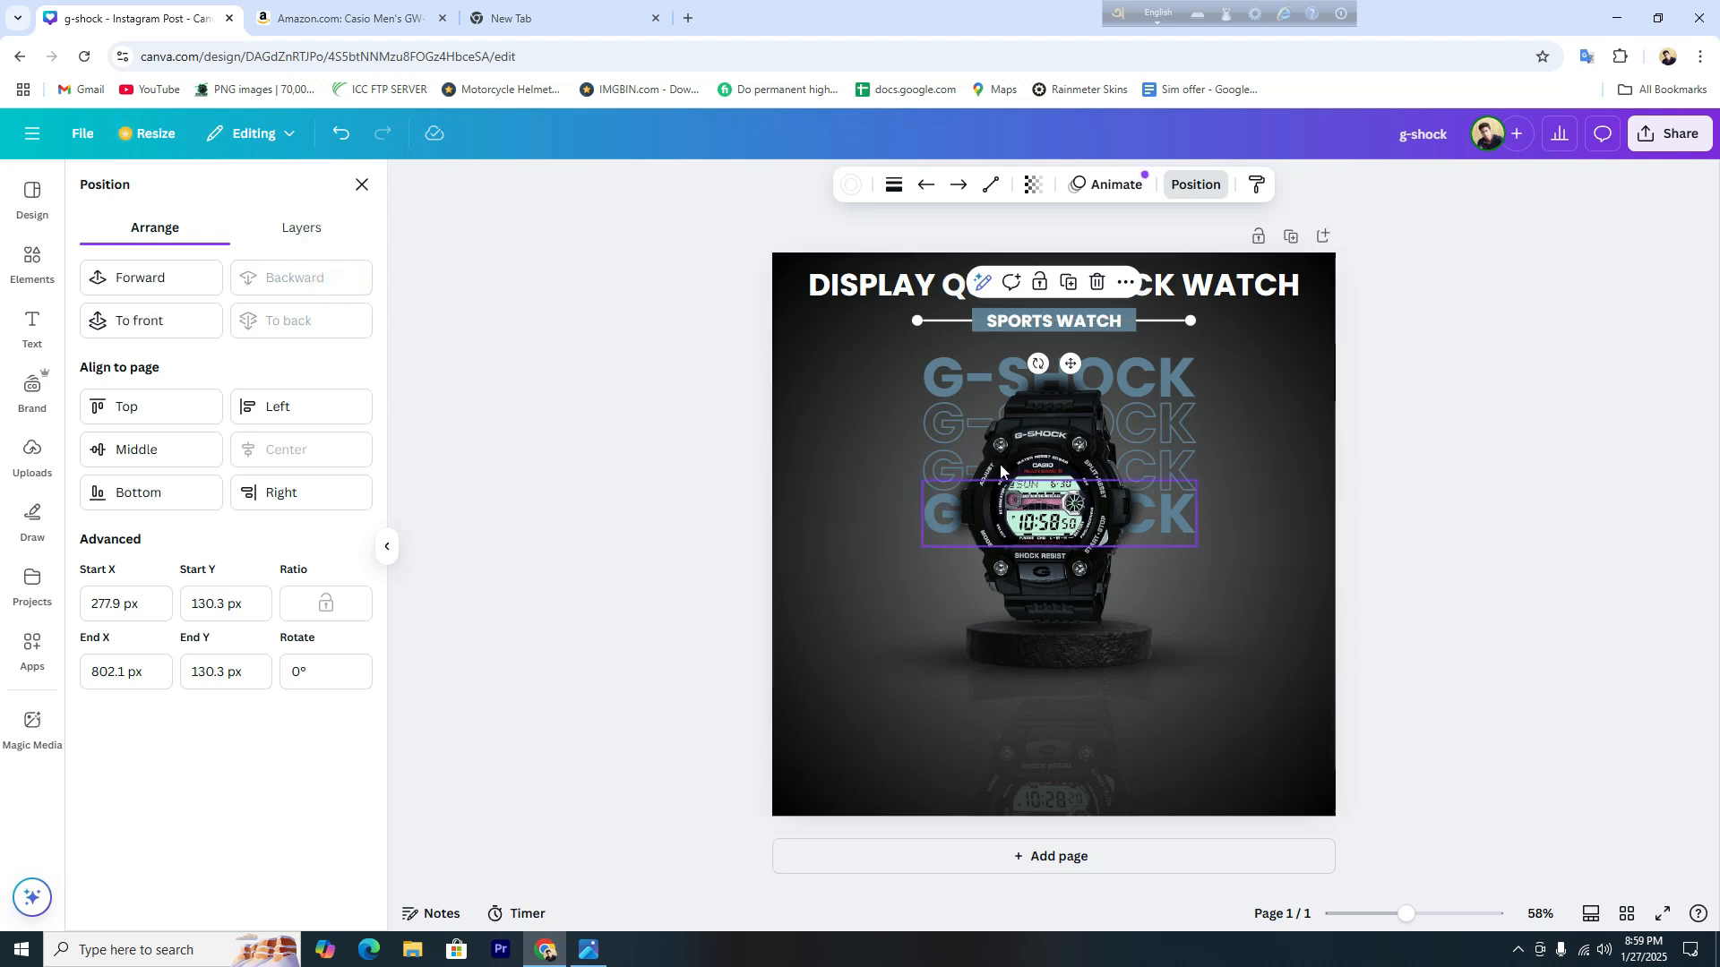
# Recolour the line behind the tagline to the same blue-grey as the tagline's rectangle and deselect it.
pyautogui.click(849, 190)
pyautogui.click(194, 319)
pyautogui.click(1535, 522)
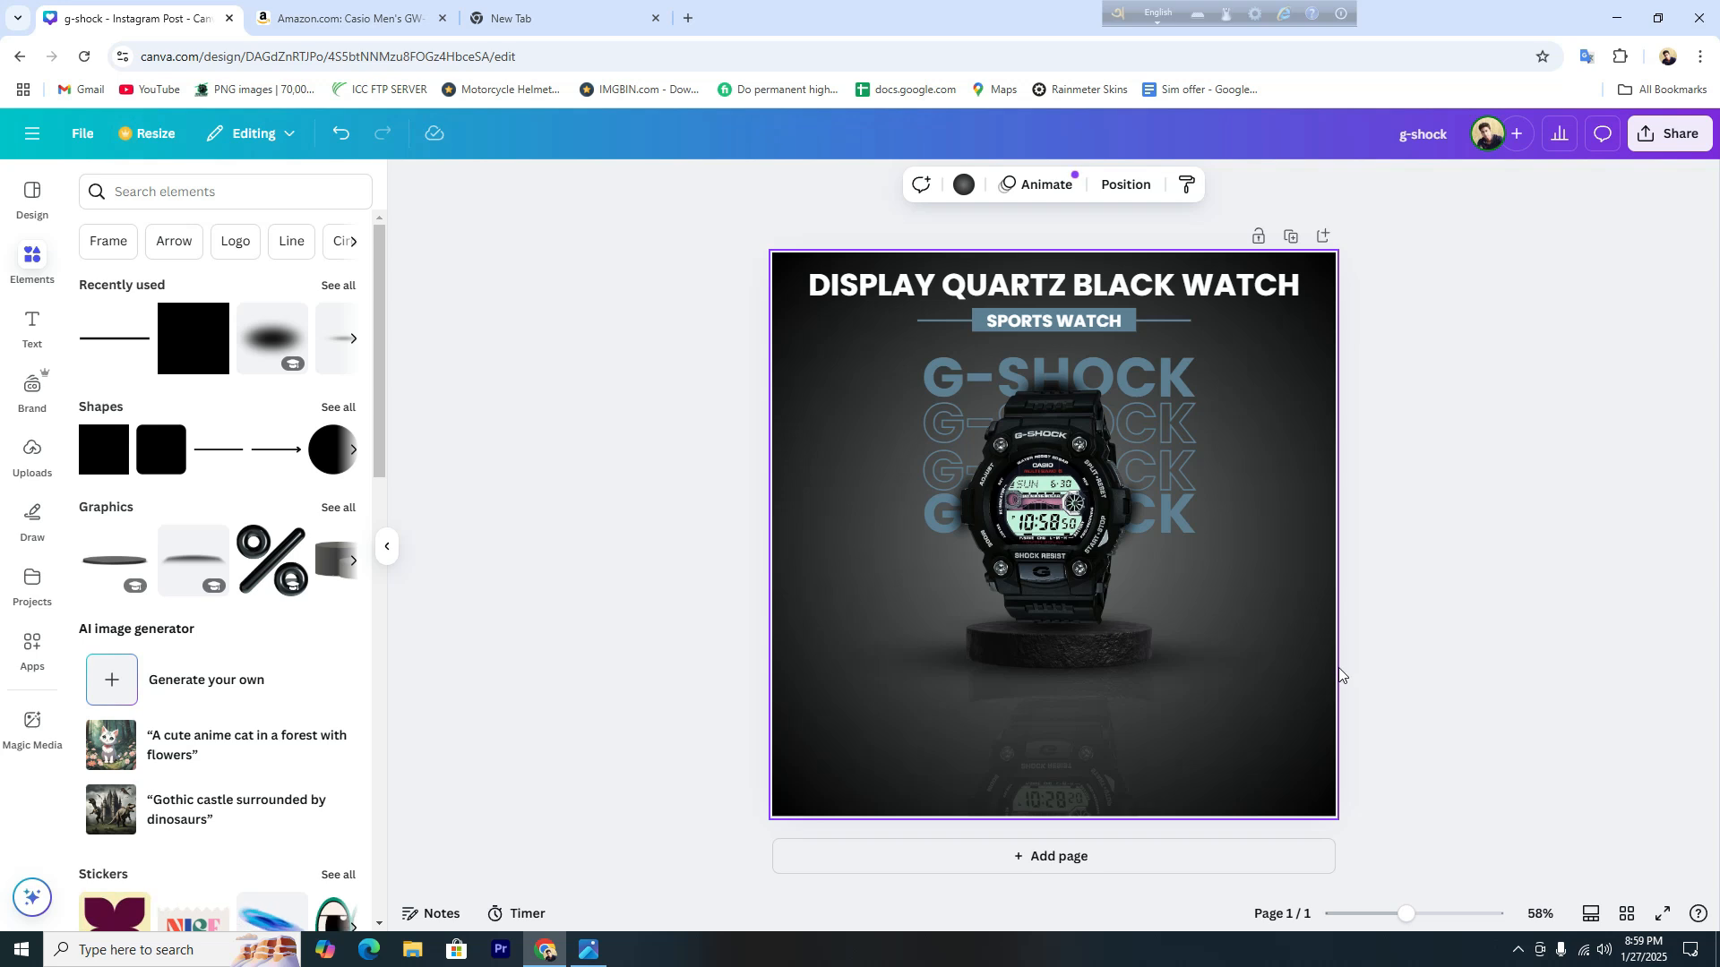
# Compare the whole design with the reference poster and return to the design in Canva.
pyautogui.moveTo(1406, 913)
pyautogui.mouseDown()
pyautogui.moveTo(1426, 915)
pyautogui.moveTo(1404, 917)
pyautogui.mouseUp()
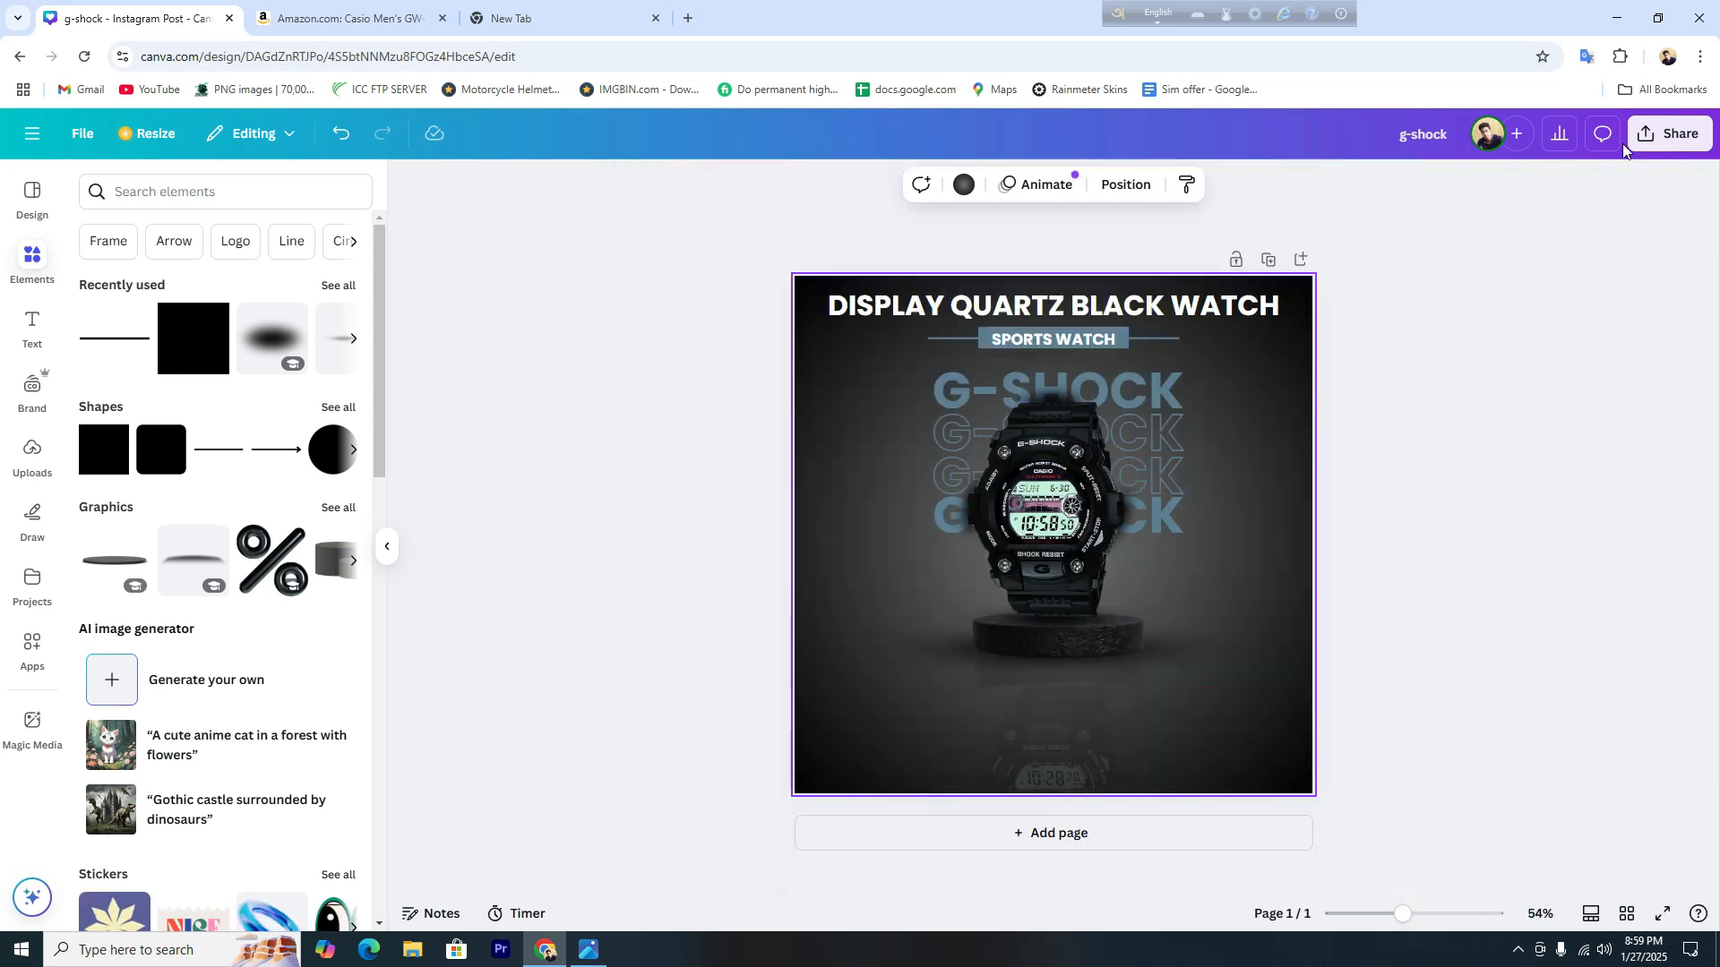
pyautogui.click(1617, 18)
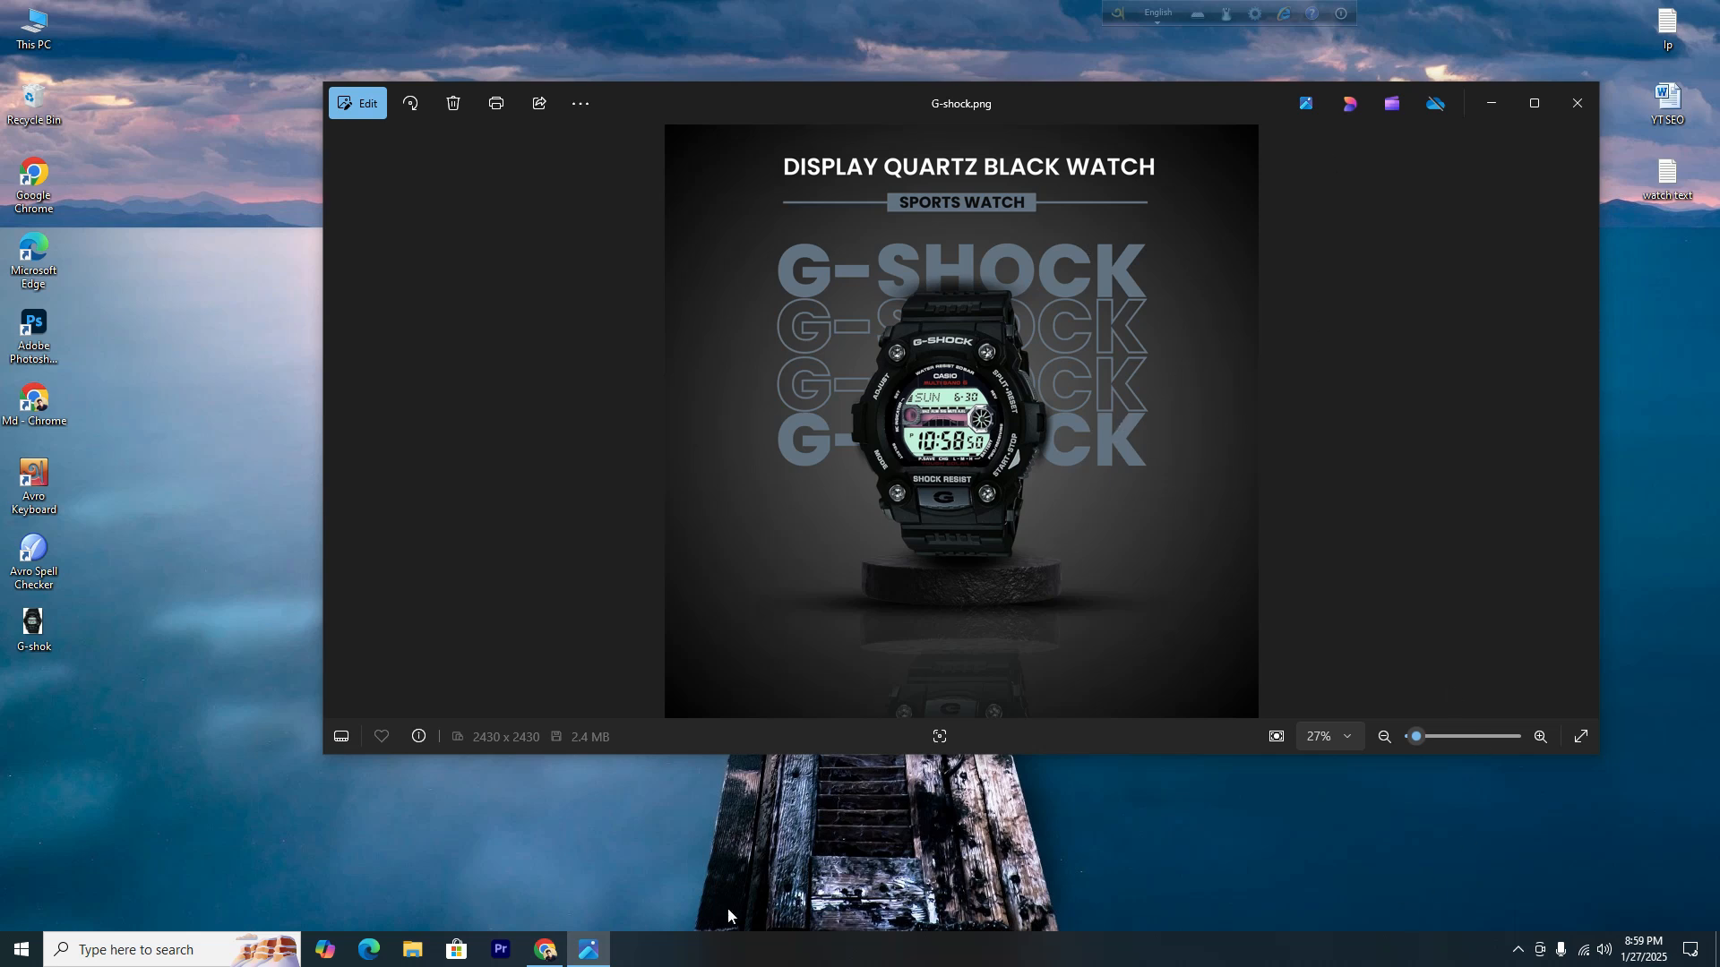
pyautogui.click(553, 957)
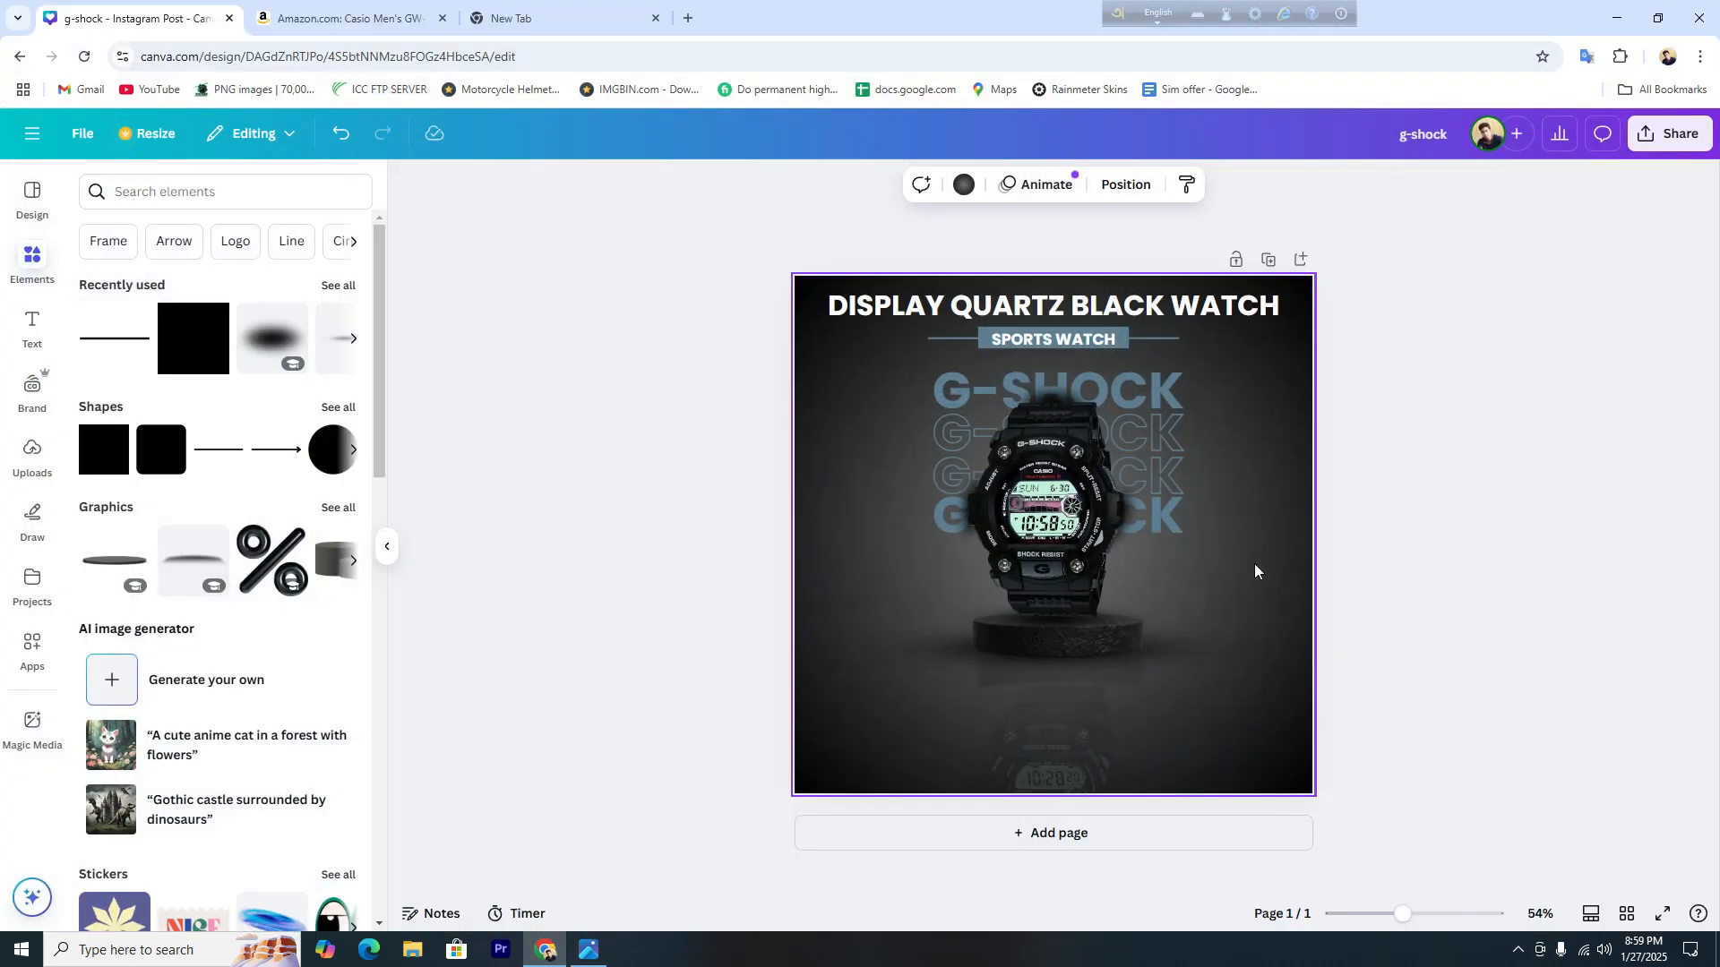
pyautogui.click(1414, 914)
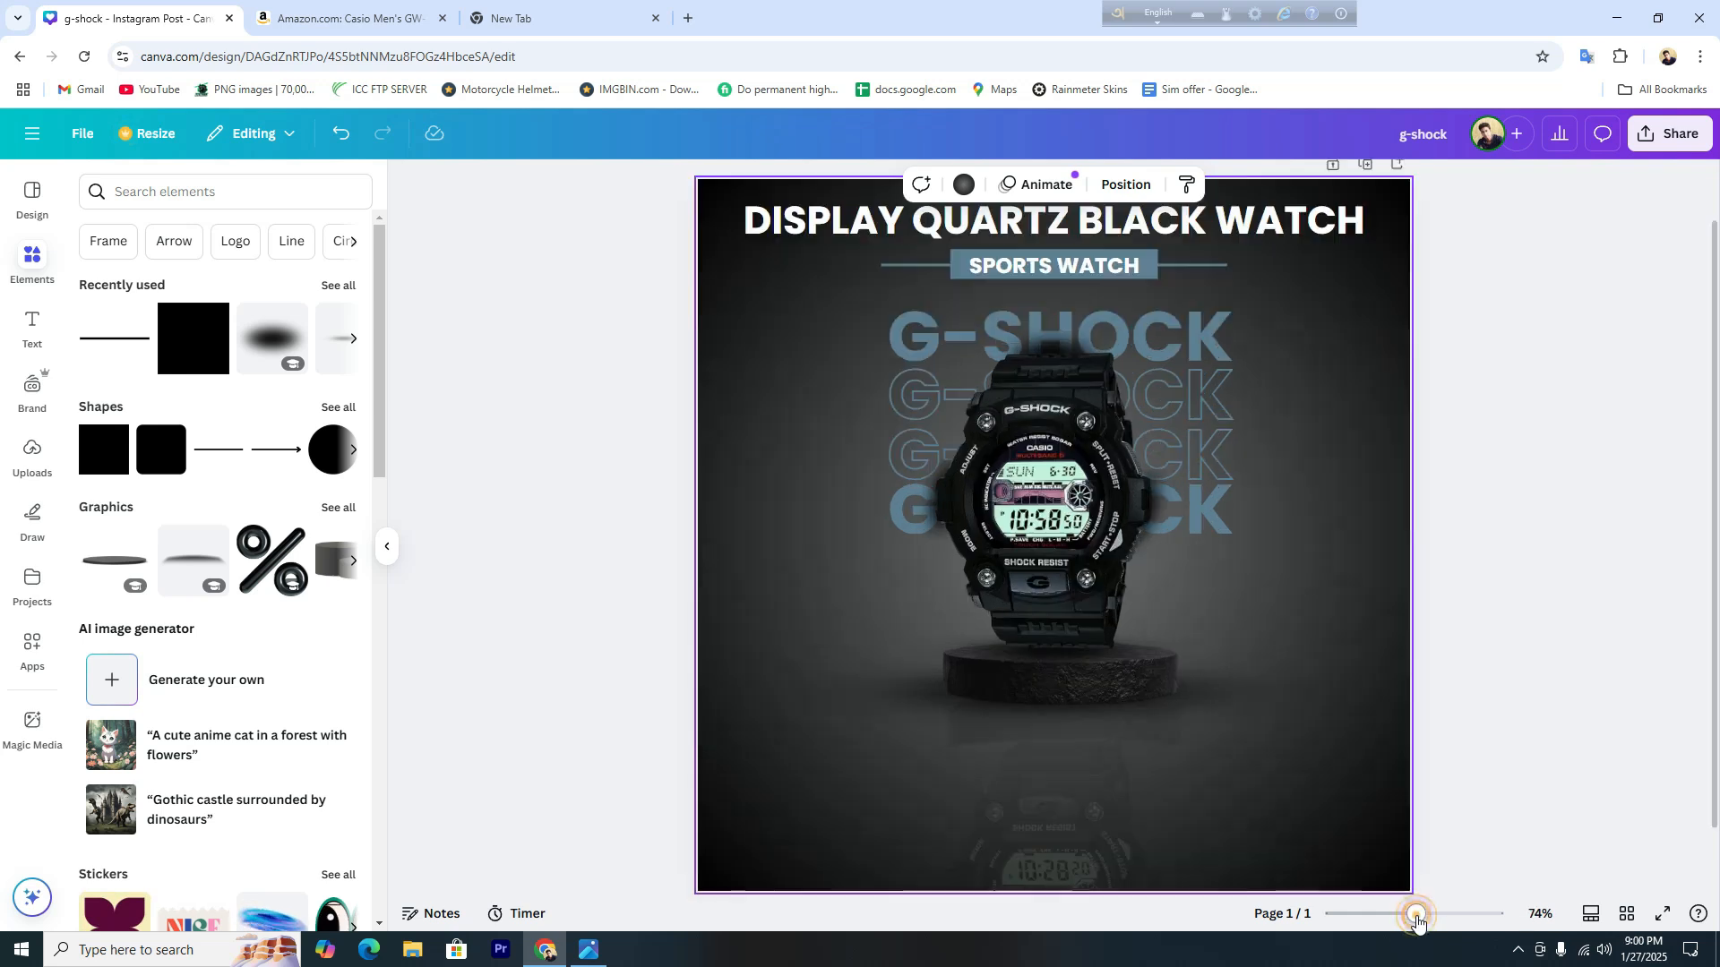
pyautogui.click(1405, 914)
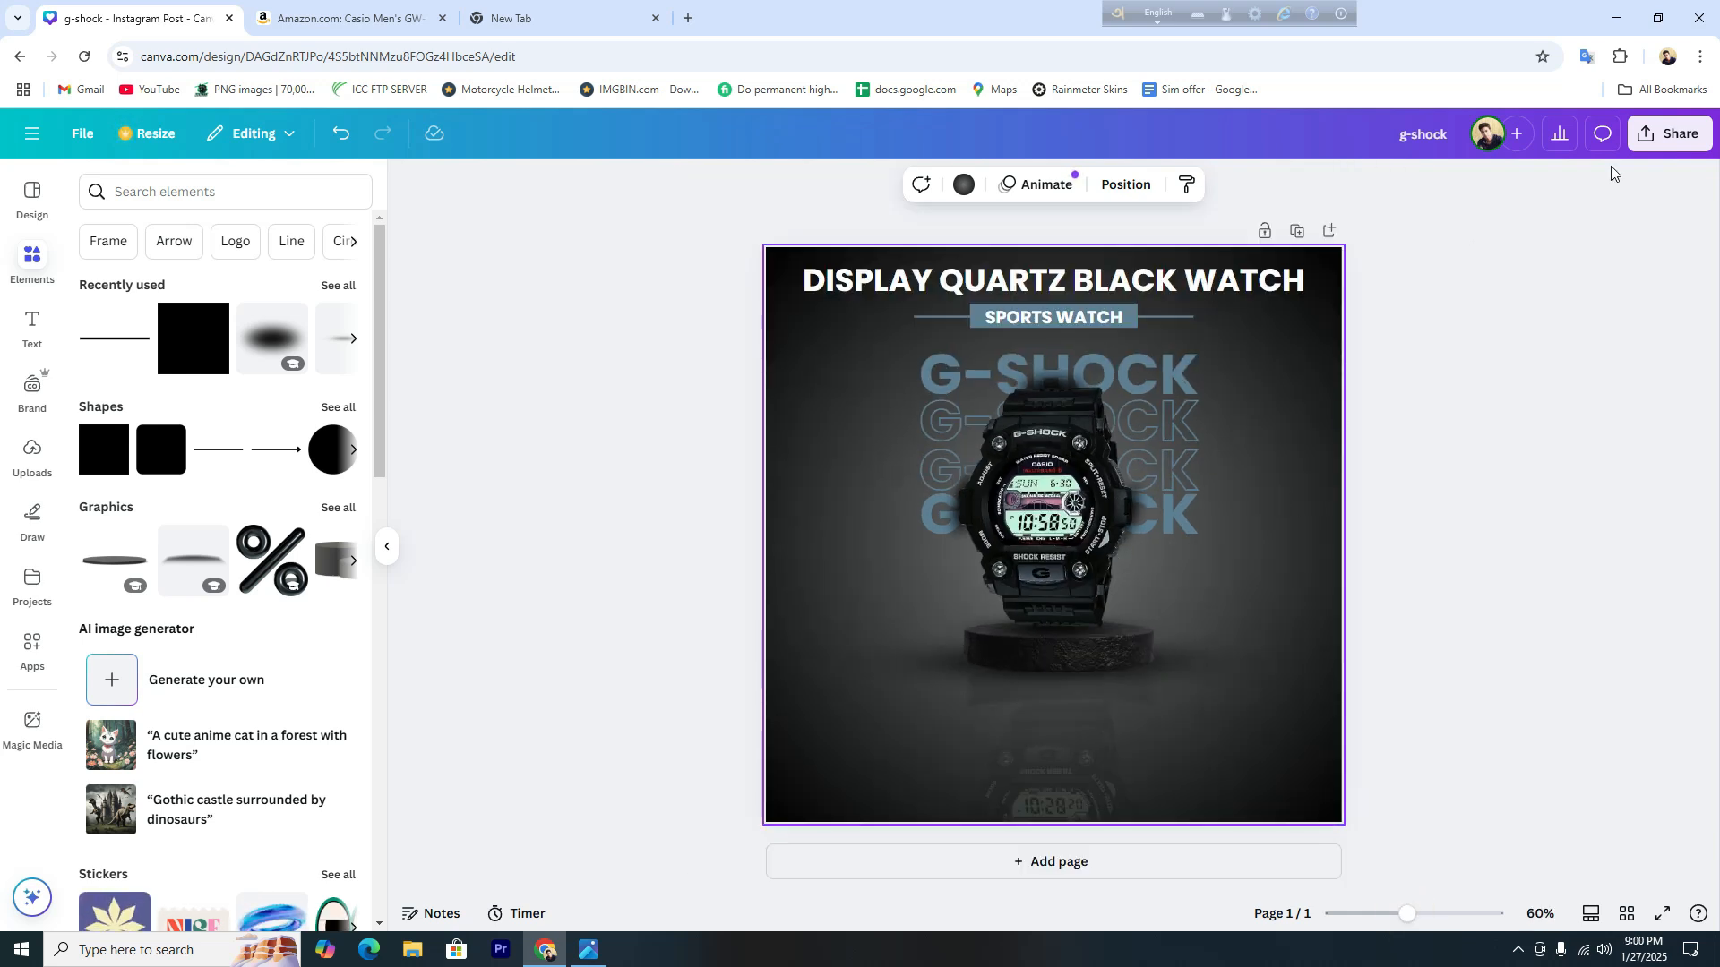
# Download the design as a PNG at size 2.25, giving 2,430 × 2,430 px.
pyautogui.click(1668, 134)
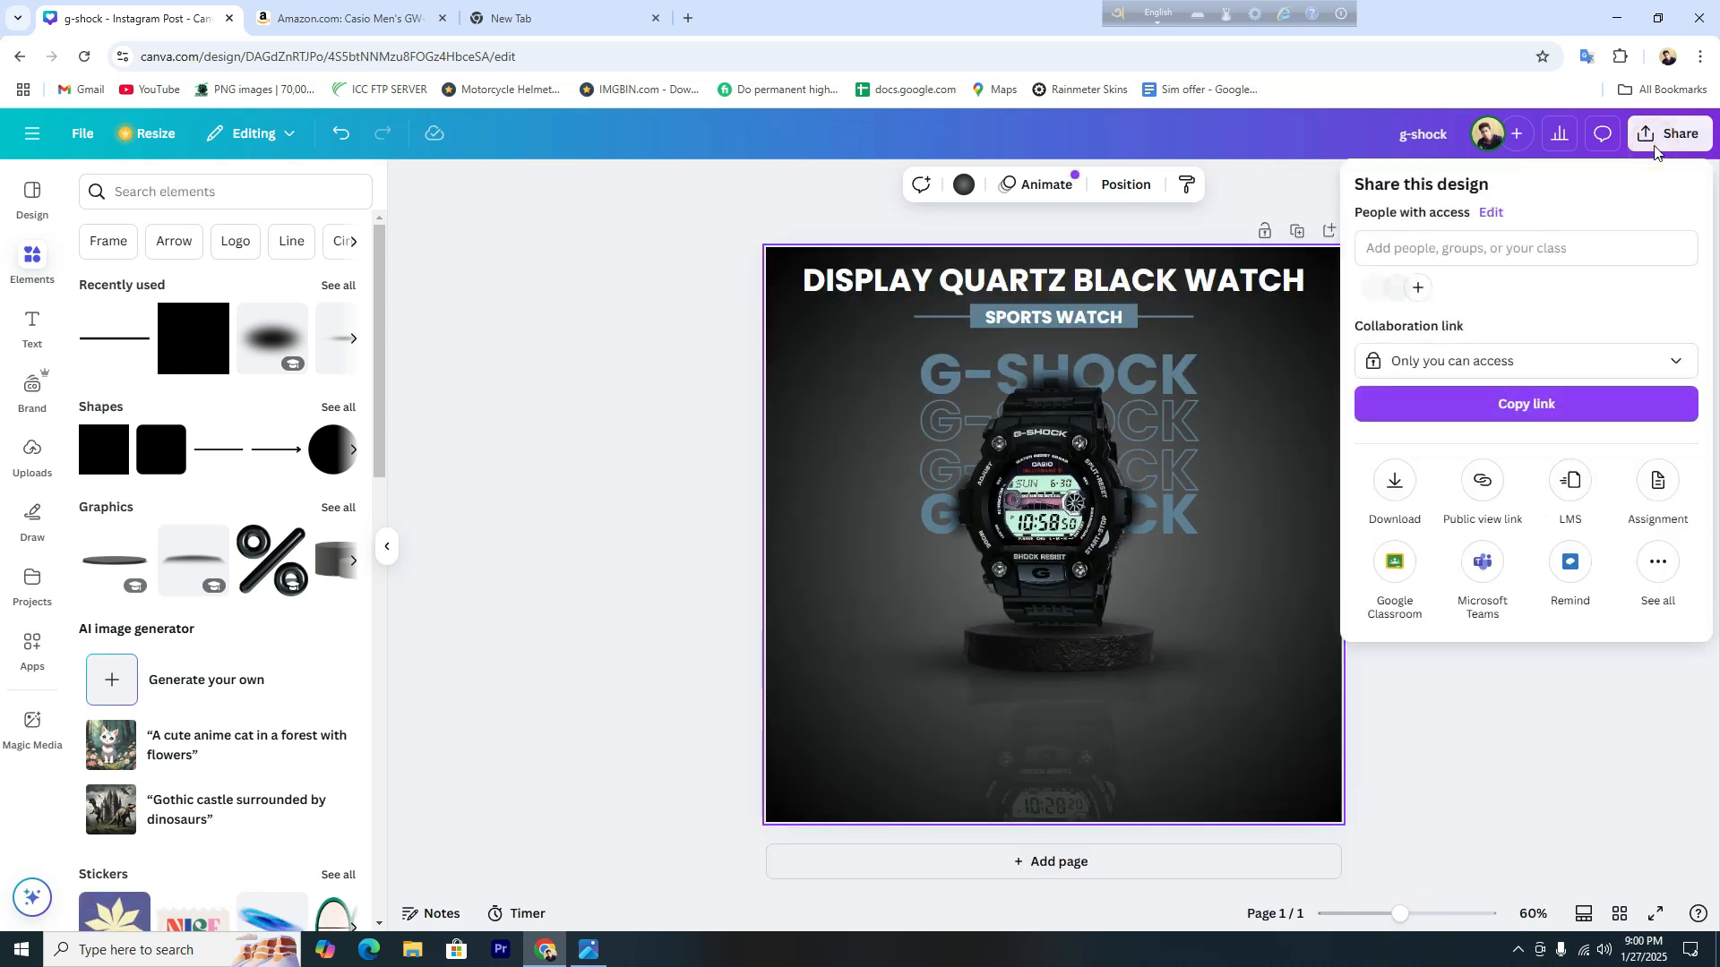
pyautogui.click(1405, 487)
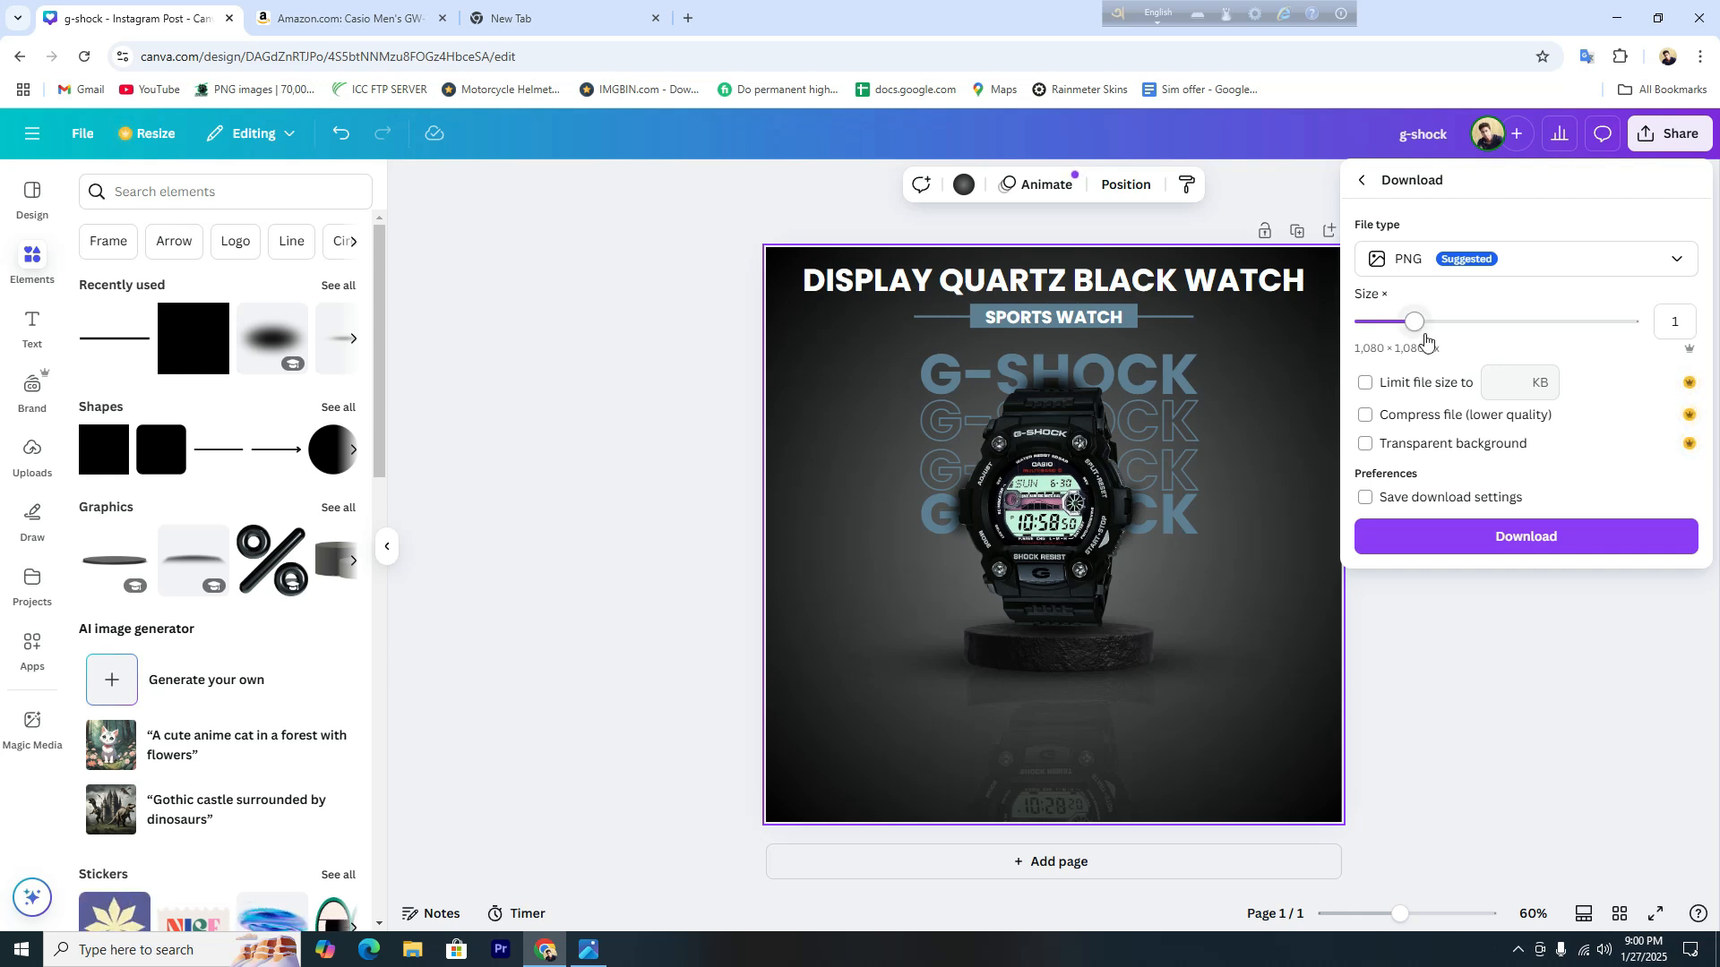
pyautogui.moveTo(1415, 325); pyautogui.dragTo(1547, 343)
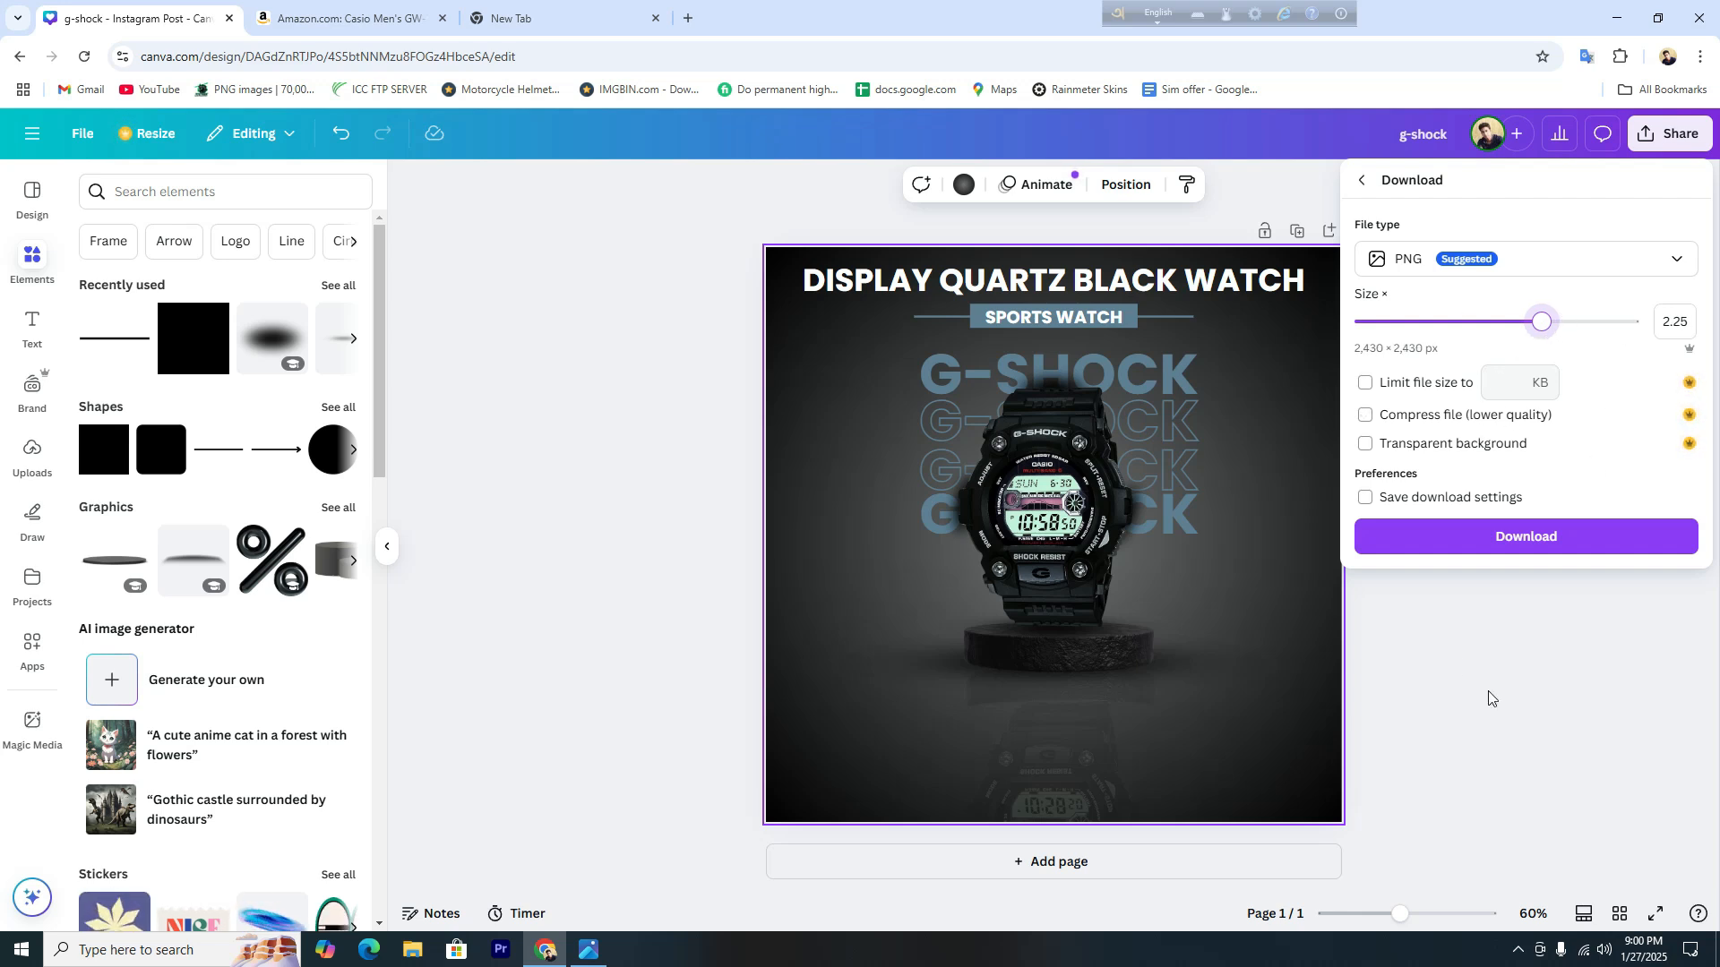
pyautogui.click(1568, 544)
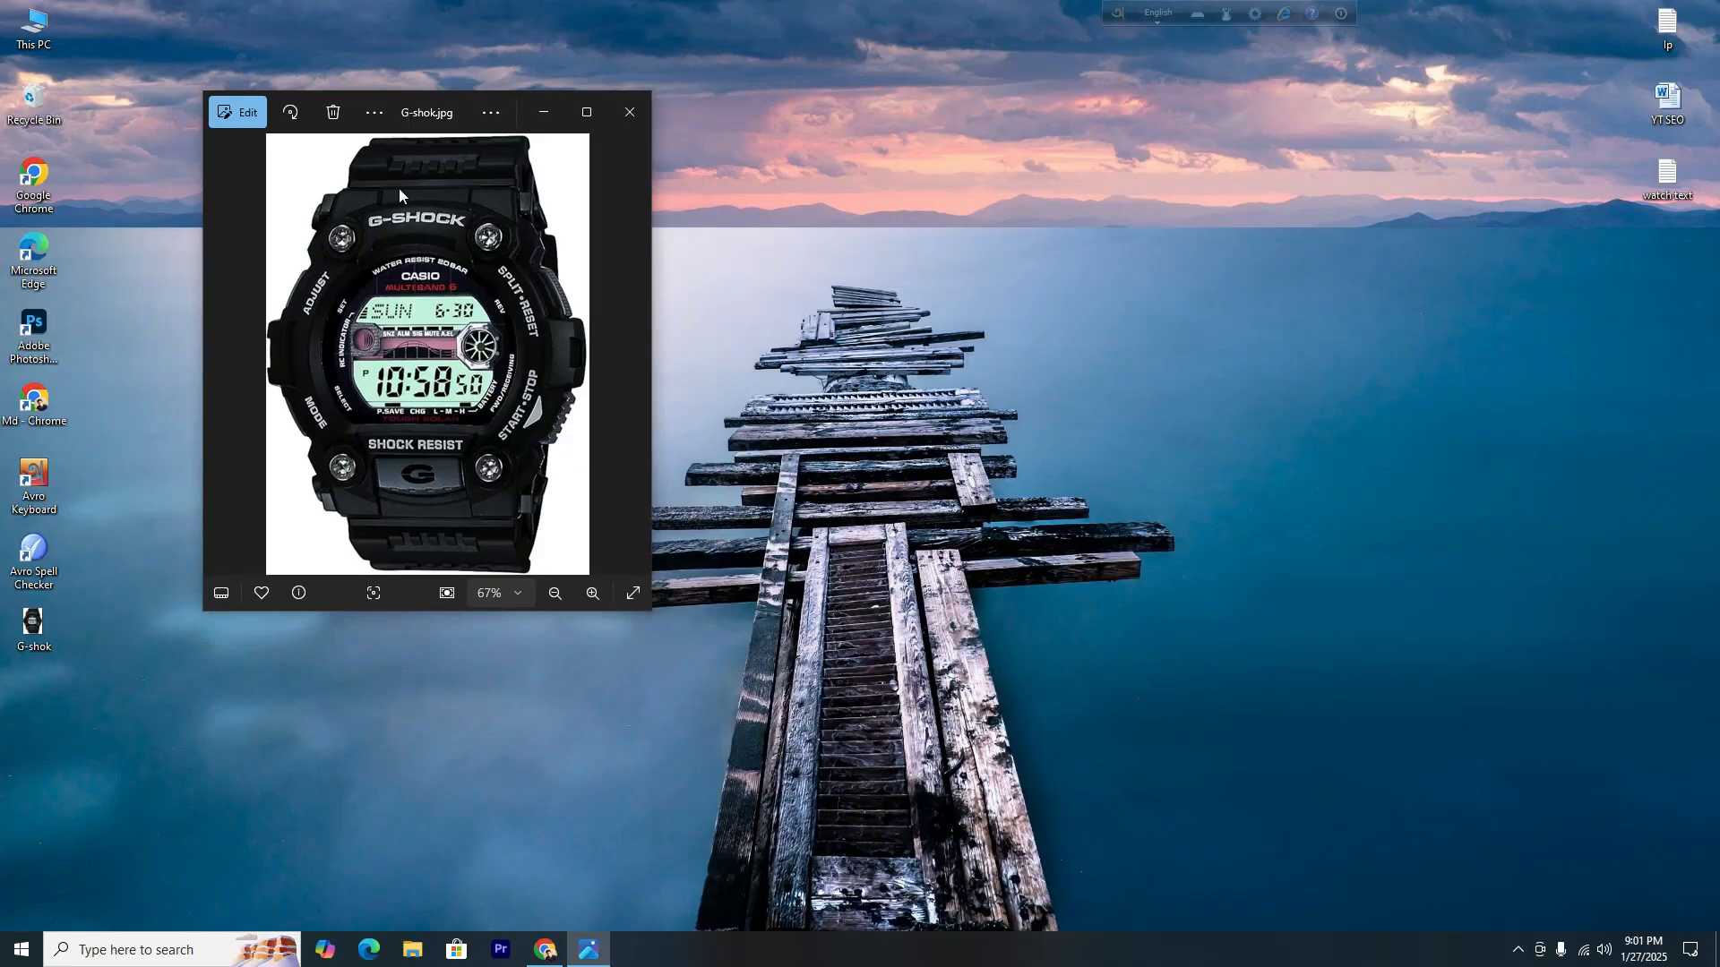
# Open the exported g-shock (1) image from the Downloads folder, close the folder and maximize the image viewer.
pyautogui.moveTo(444, 117); pyautogui.dragTo(691, 55)
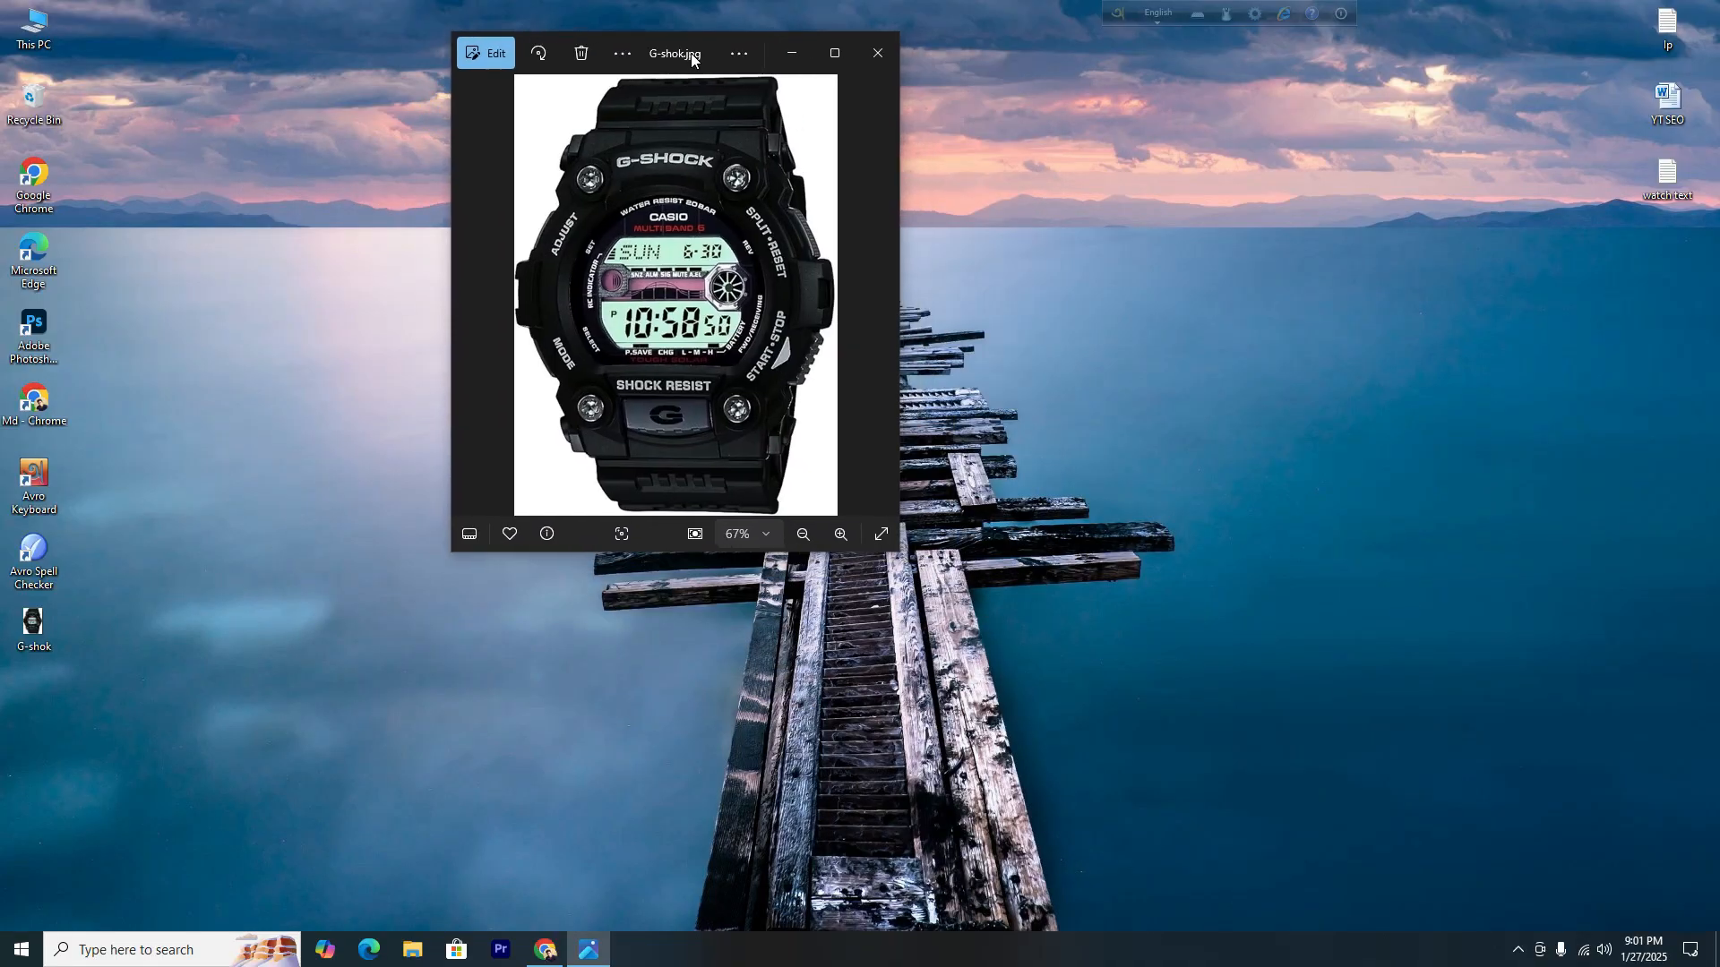
pyautogui.click(36, 56)
pyautogui.doubleClick(36, 56)
pyautogui.doubleClick(727, 381)
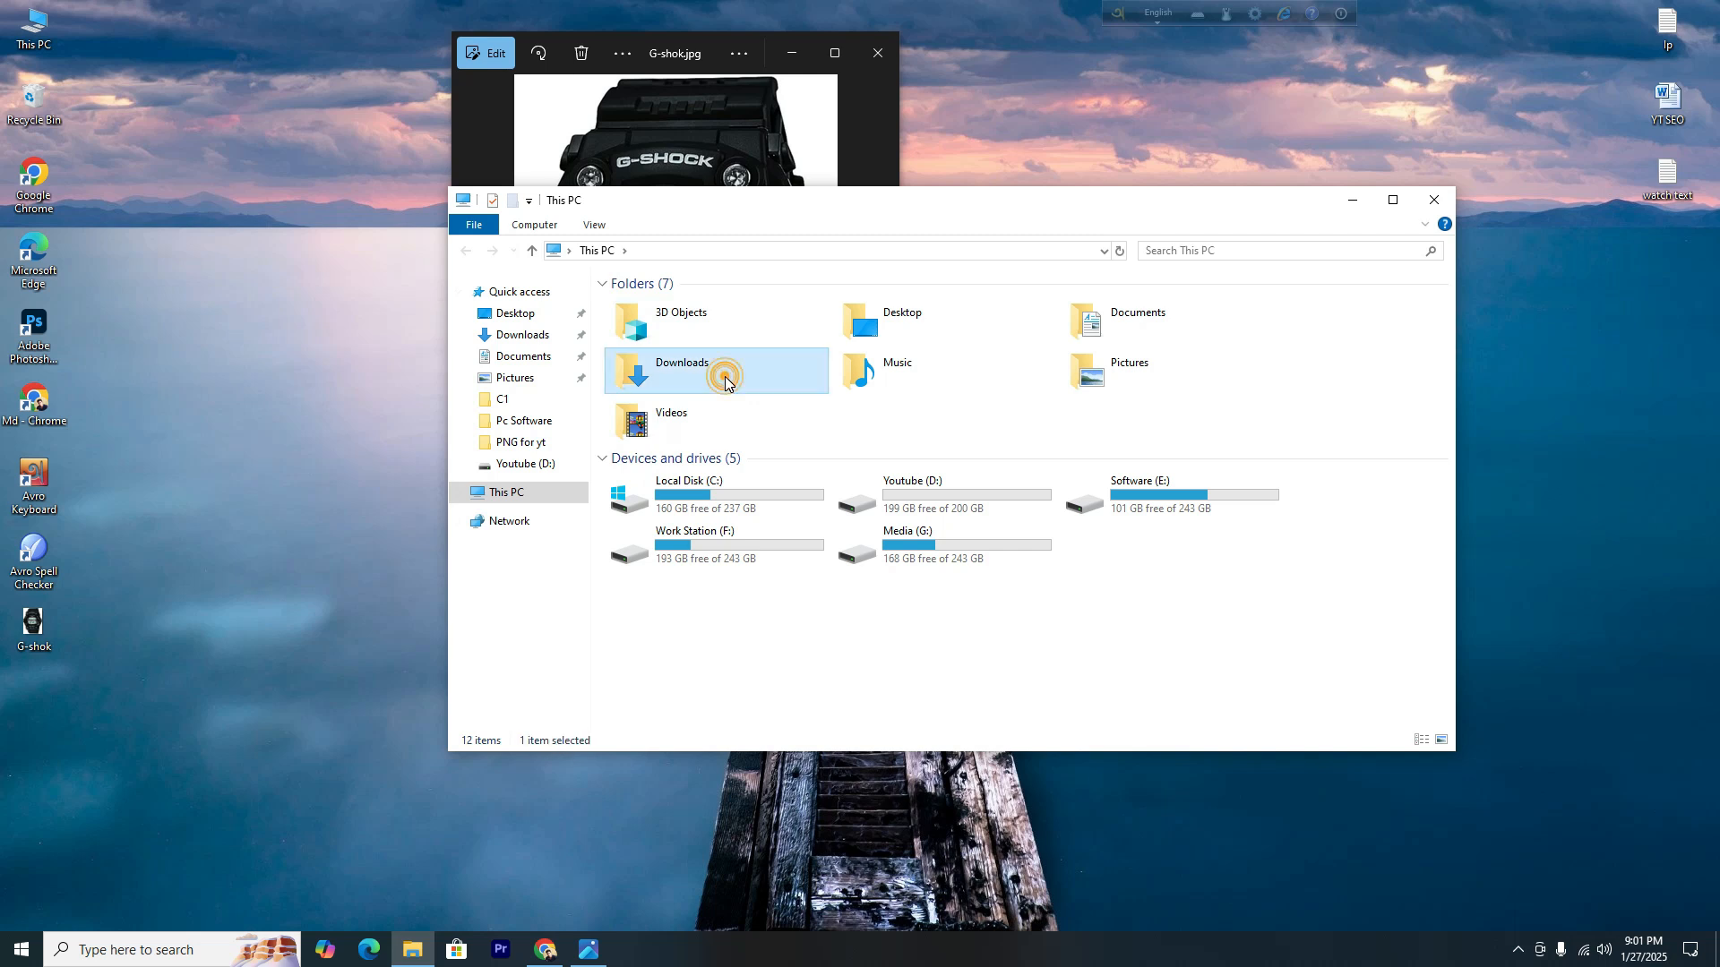
pyautogui.doubleClick(670, 319)
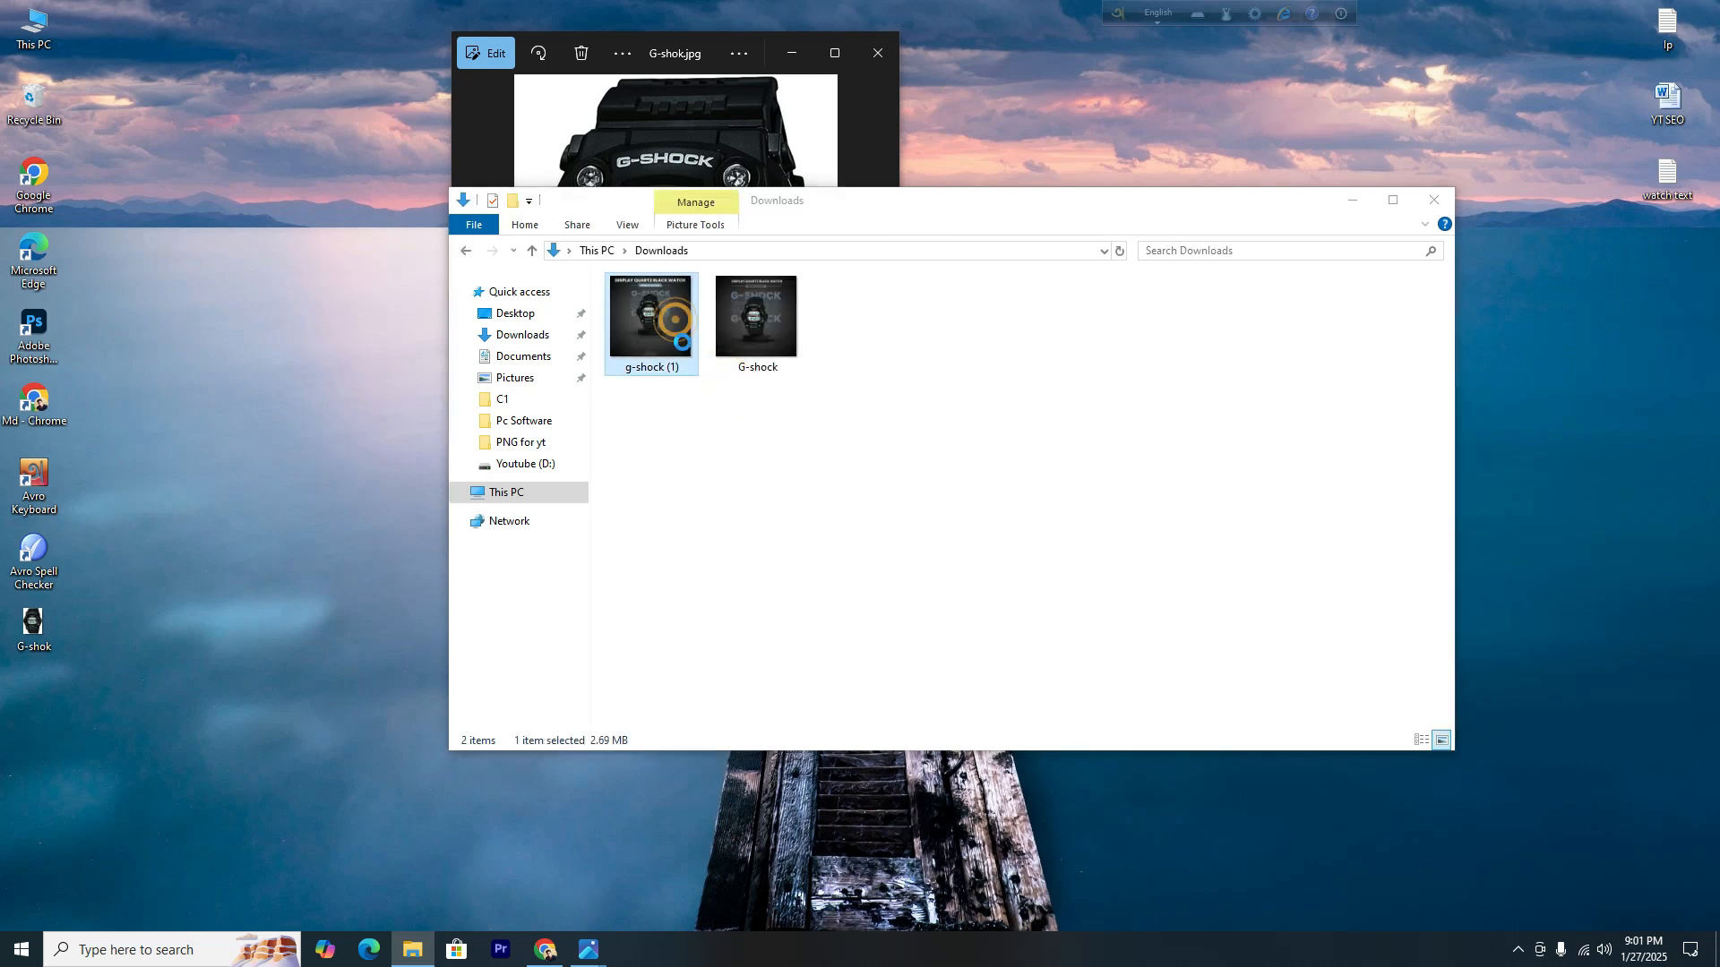
pyautogui.click(1434, 200)
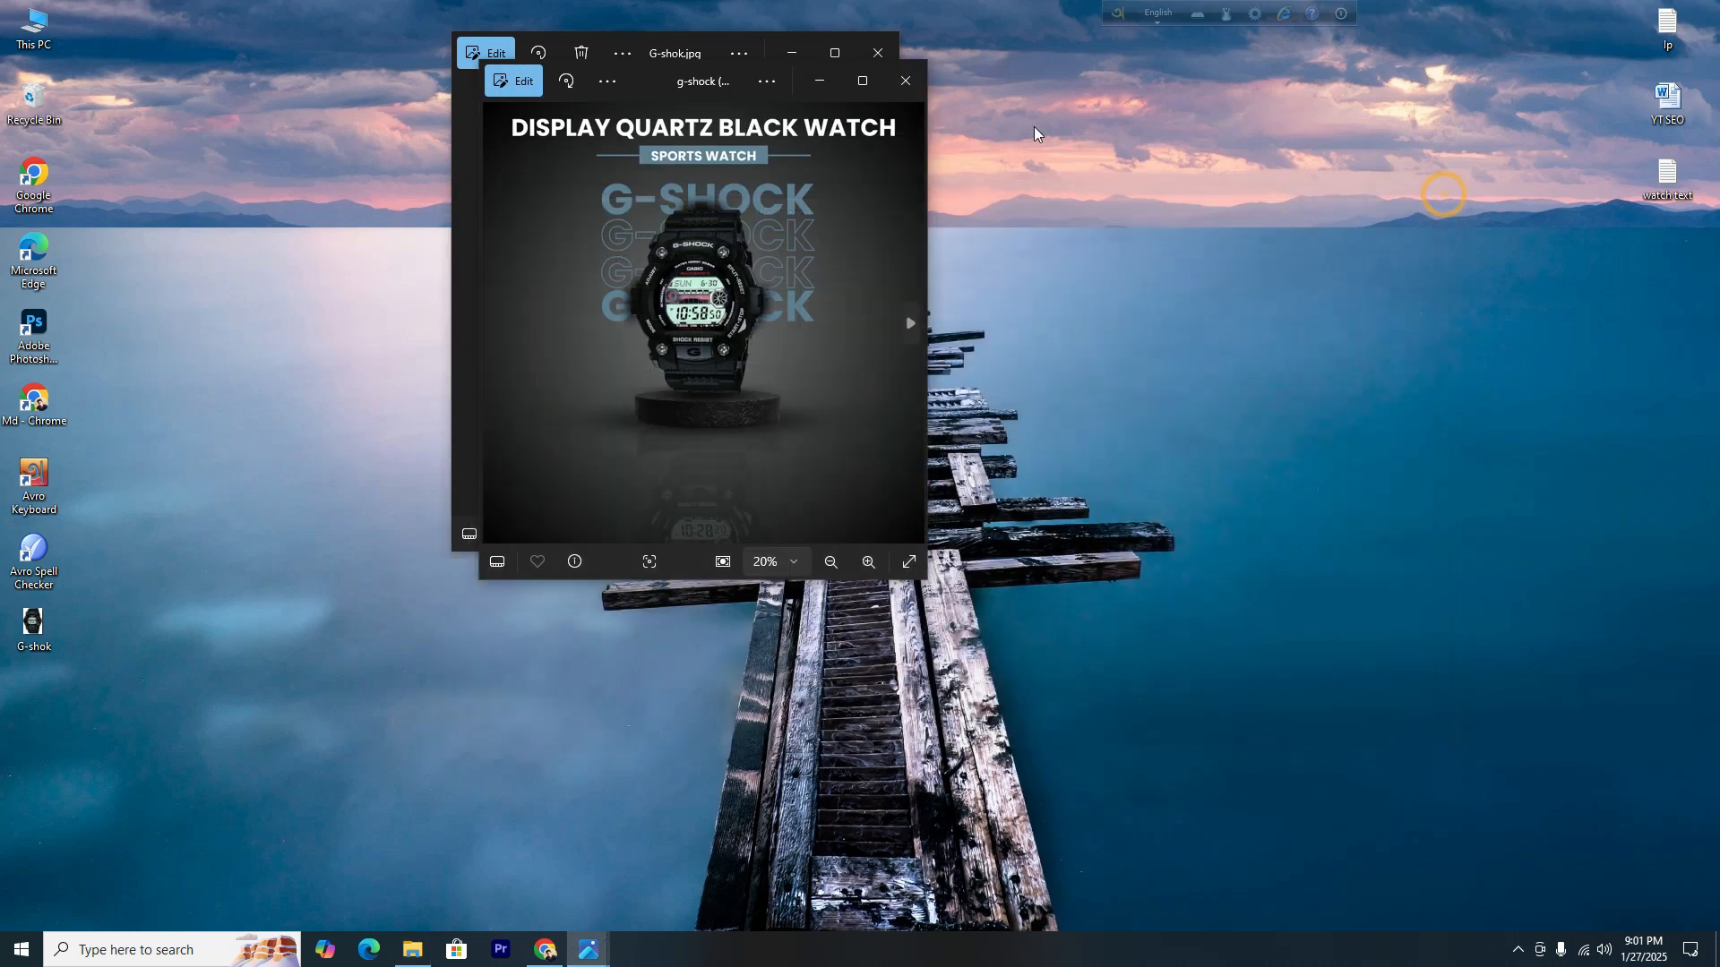
pyautogui.click(863, 80)
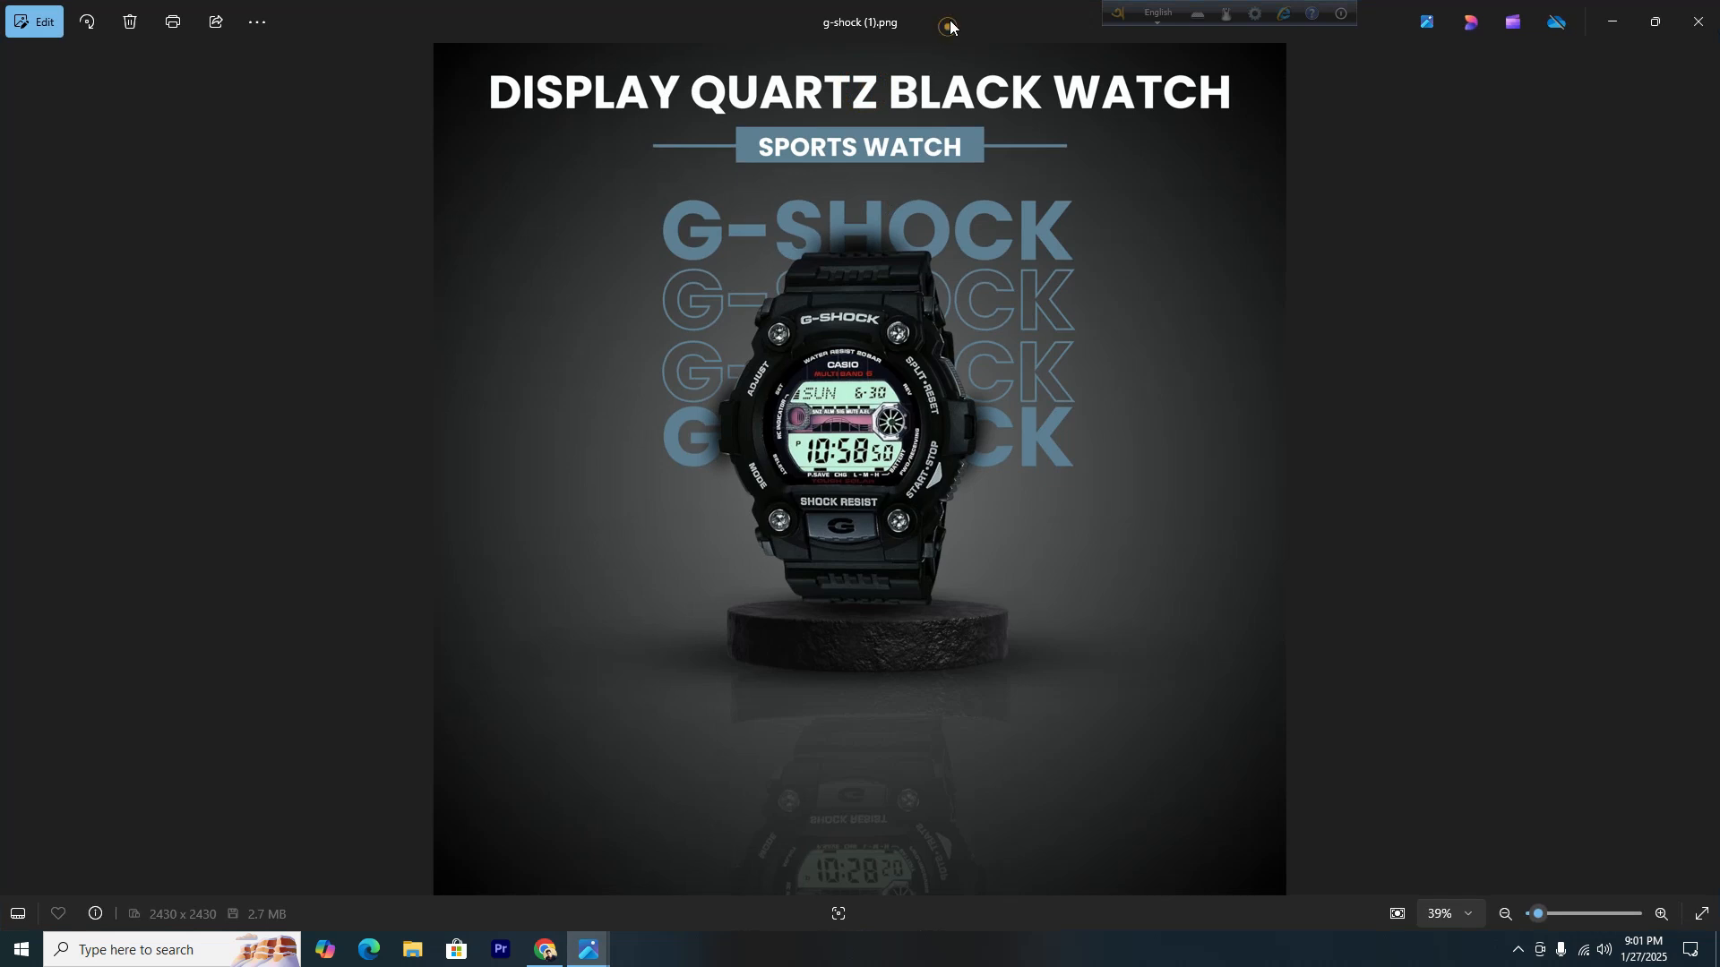
# Examine the exported poster and the original watch photo, closing each image after viewing it.
pyautogui.moveTo(949, 25); pyautogui.dragTo(1112, 90)
pyautogui.doubleClick(1112, 89)
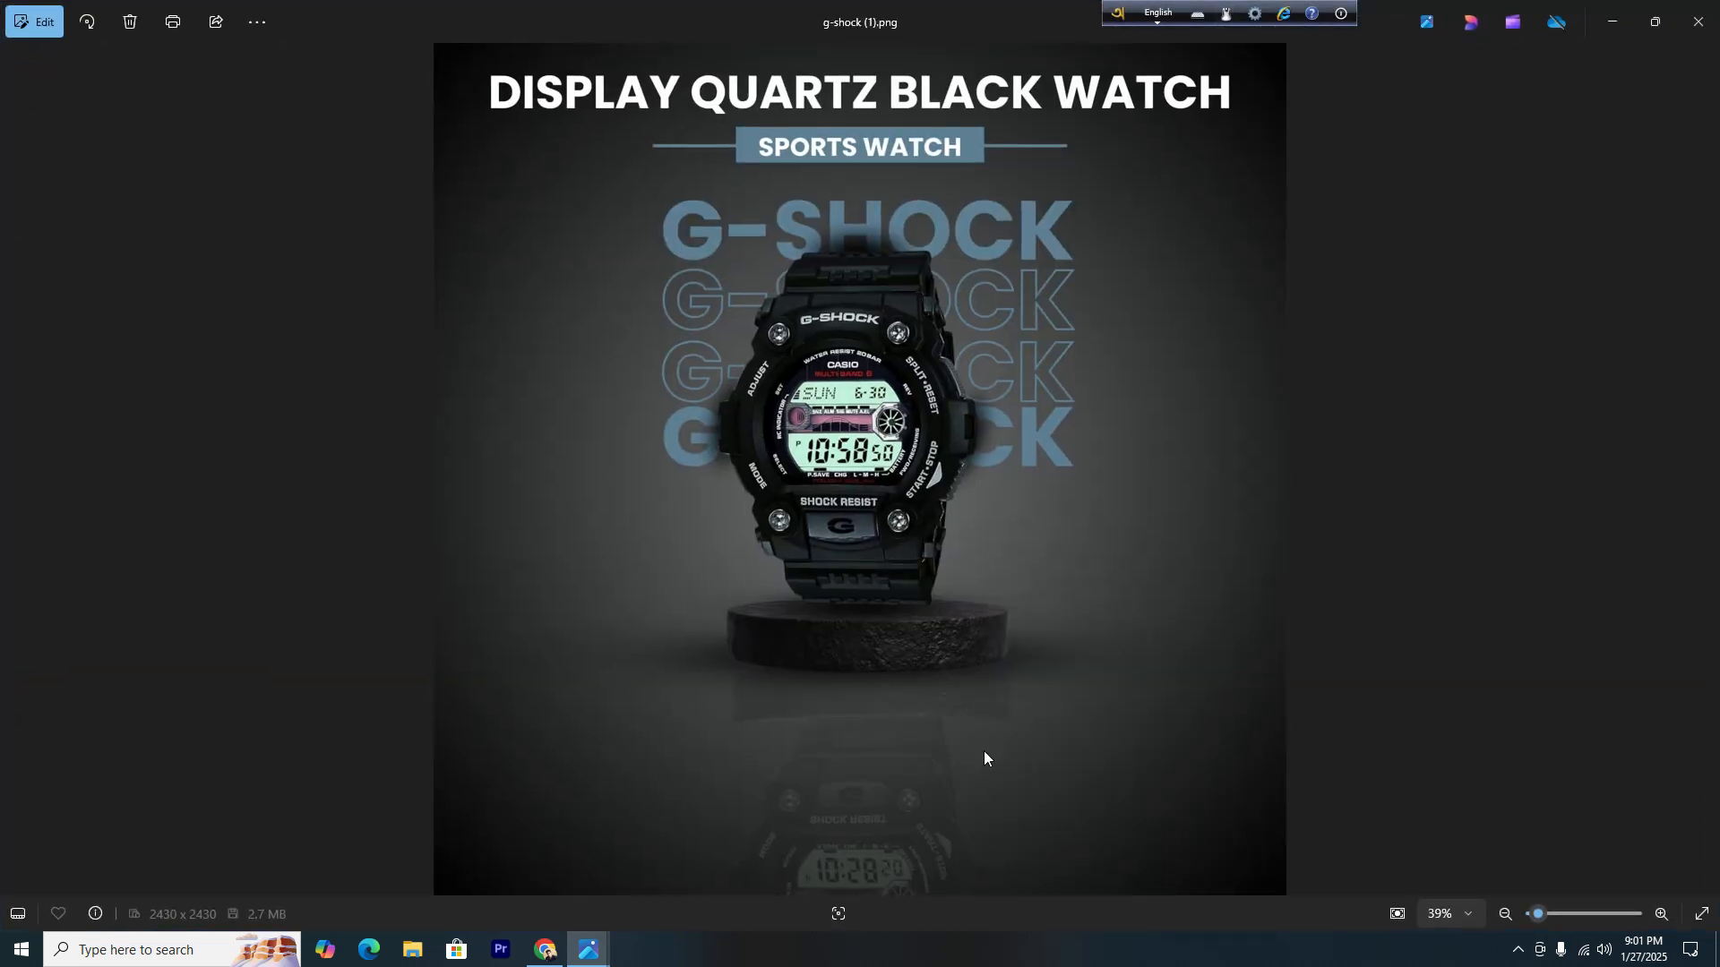
pyautogui.scroll(2, 936, 743)
pyautogui.scroll(1, 936, 744)
pyautogui.scroll(-3, 1036, 648)
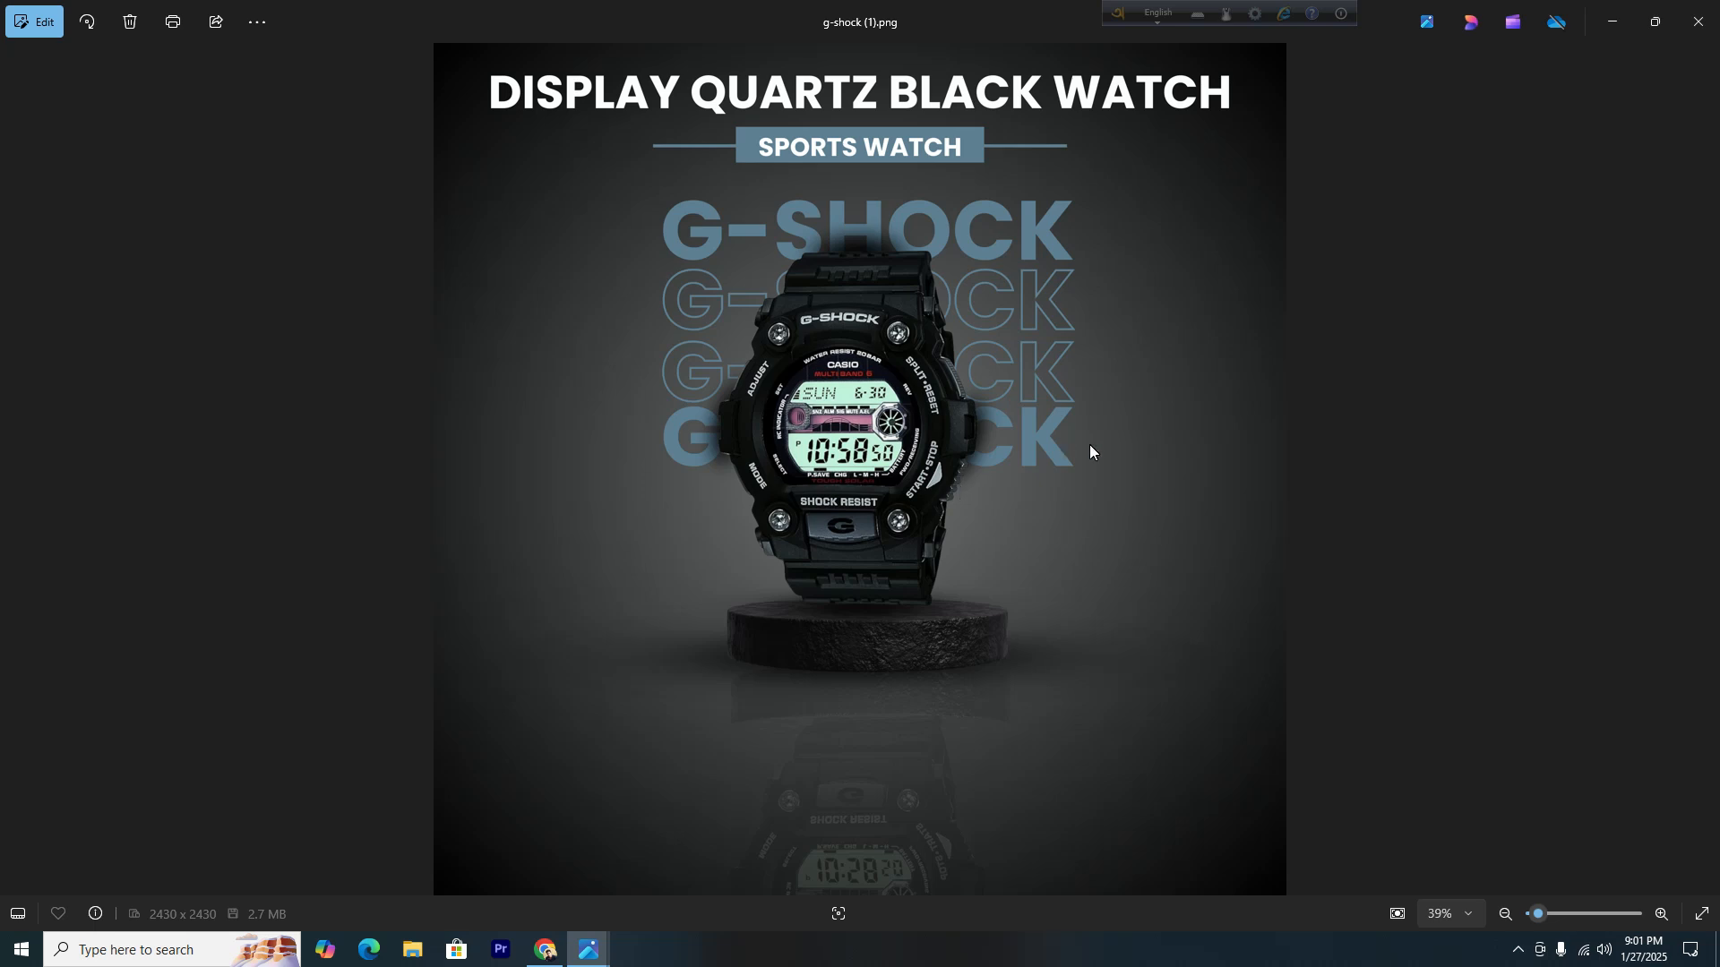
pyautogui.click(1697, 21)
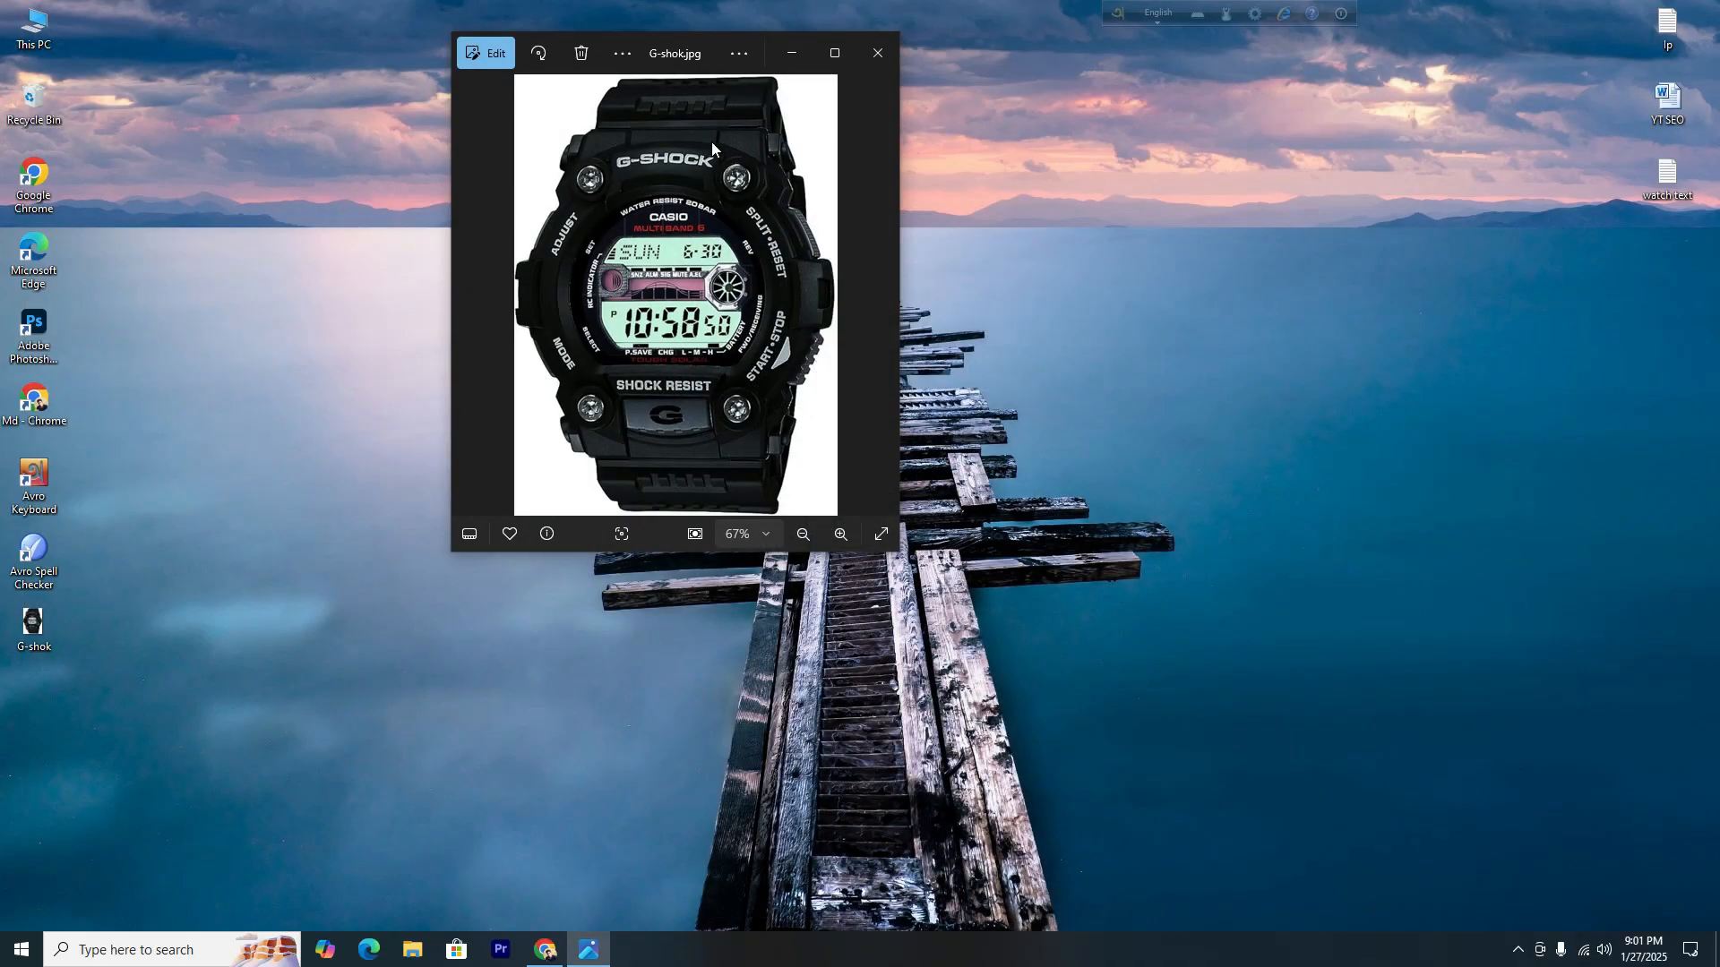
pyautogui.scroll(1, 727, 289)
pyautogui.scroll(-1, 727, 288)
pyautogui.click(894, 52)
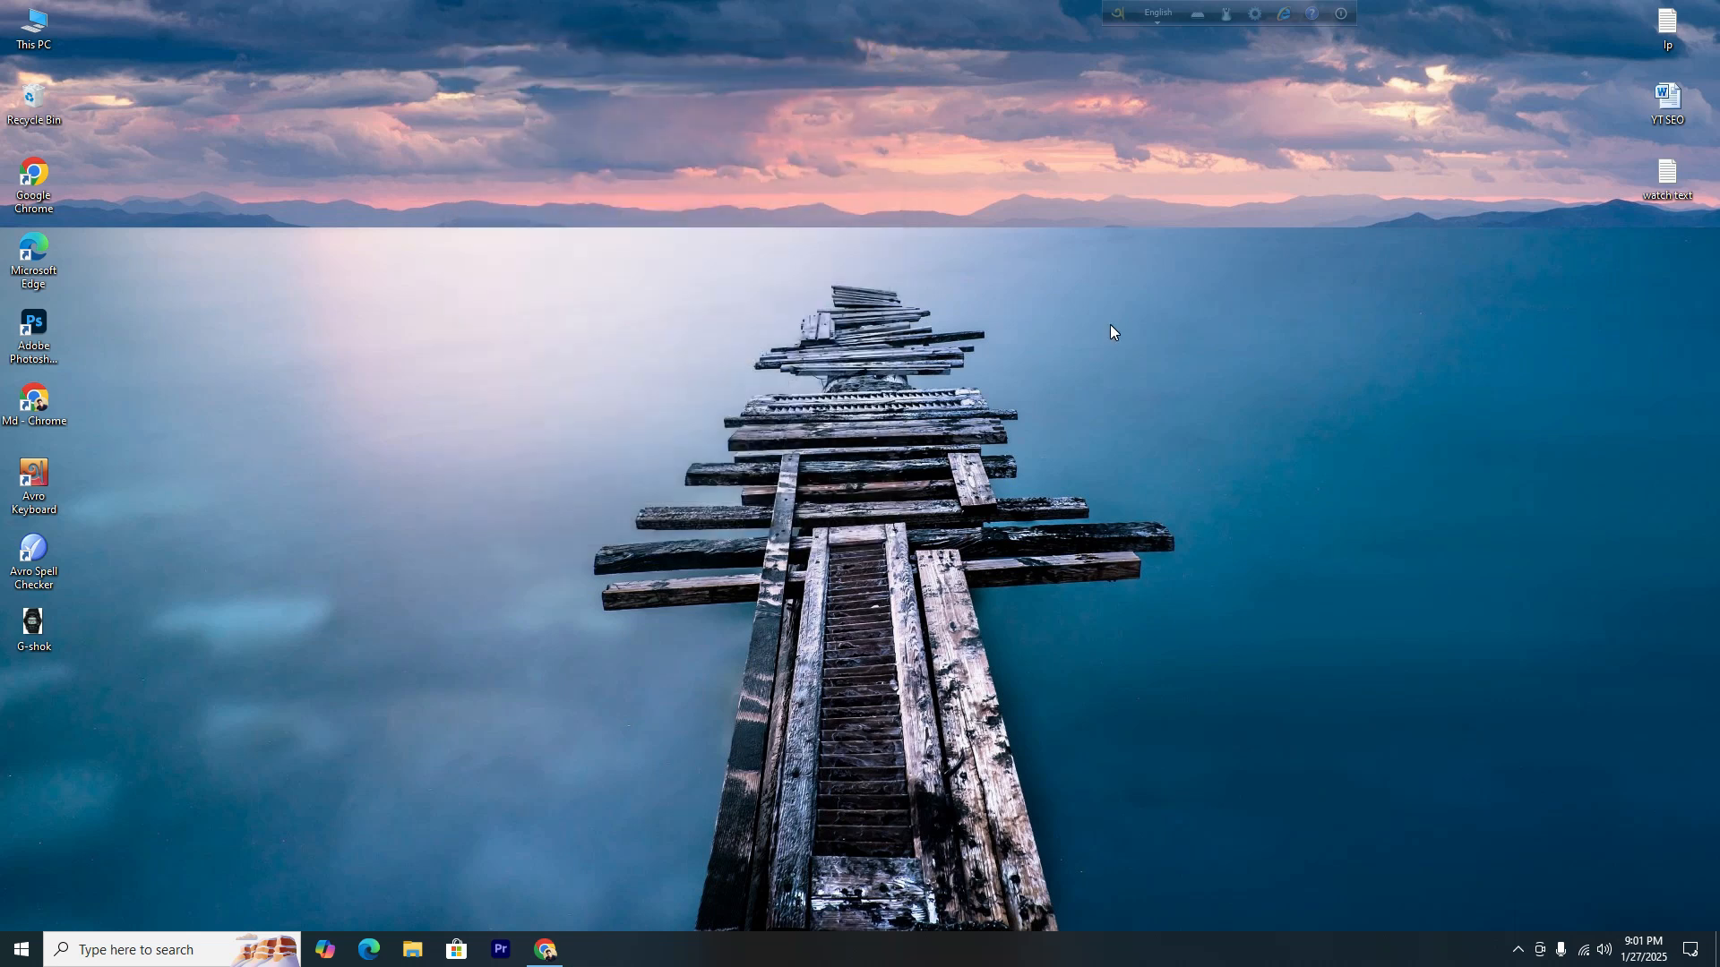